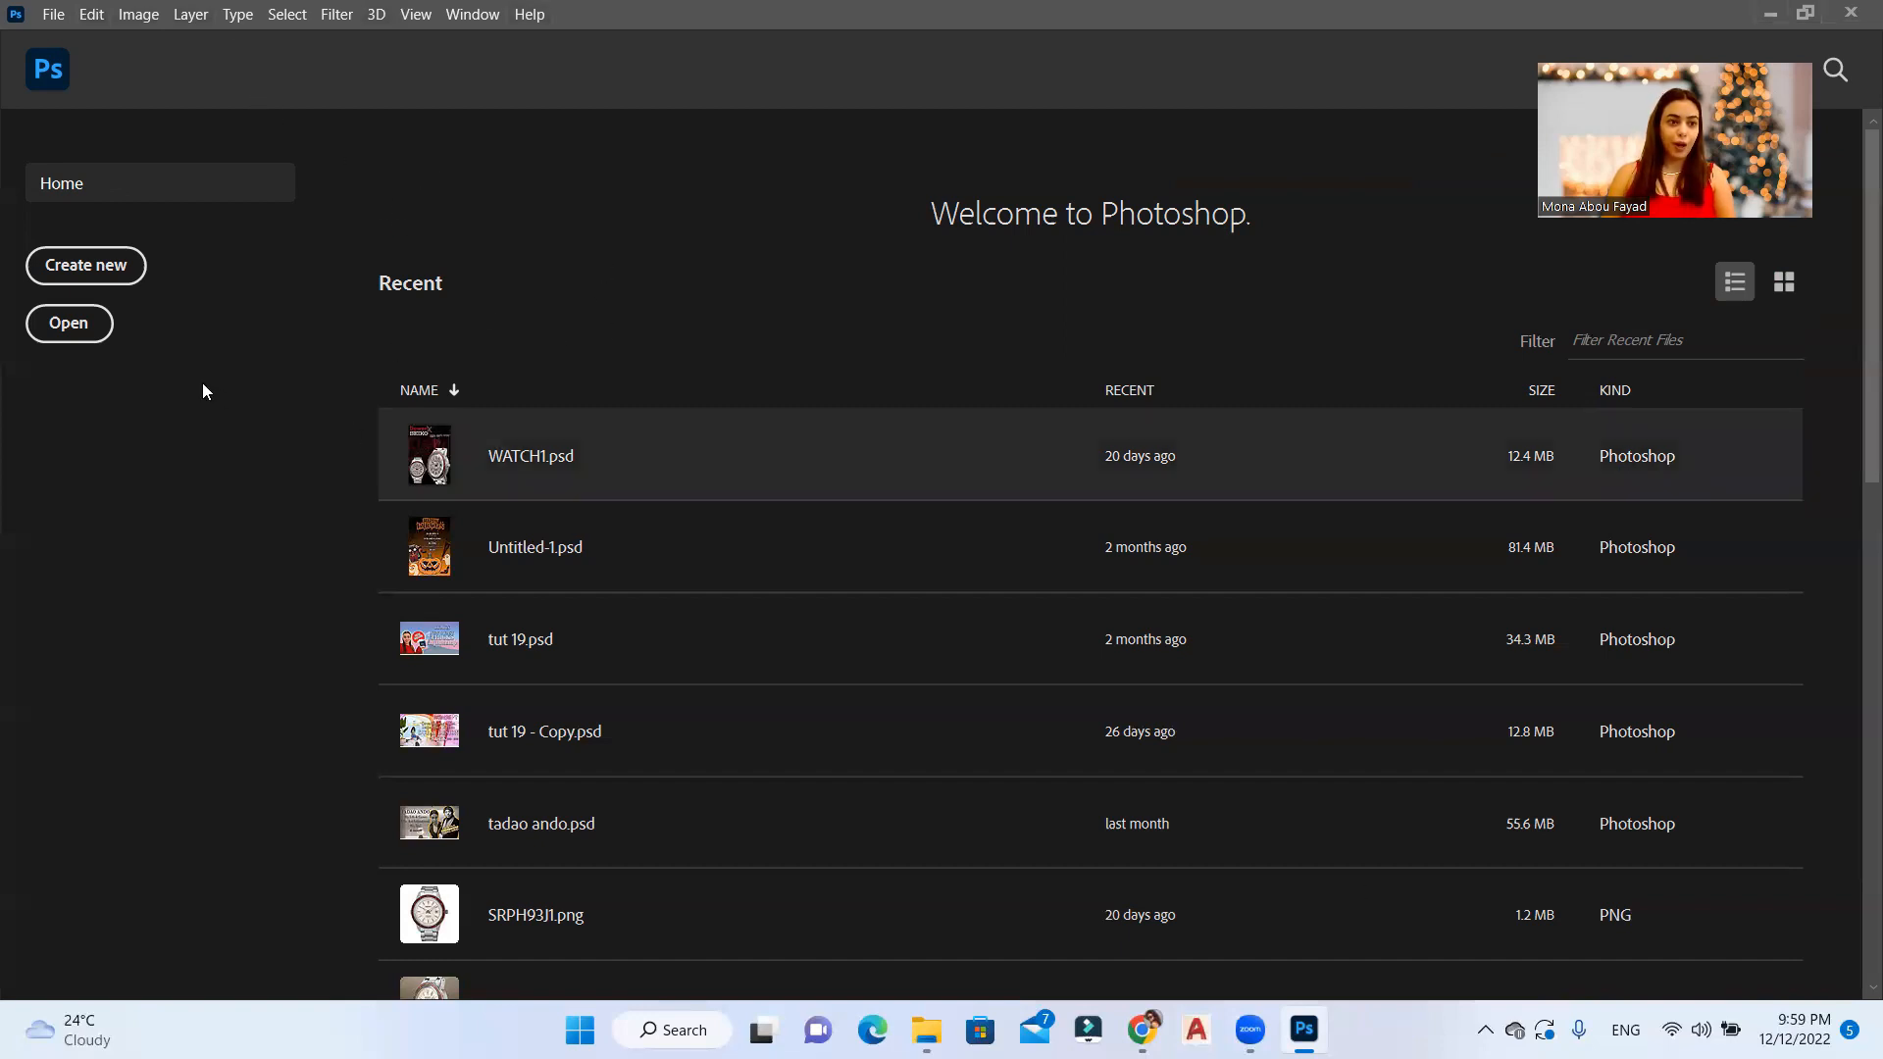
Step: Create a new portrait document from the A5 print preset (148 x 210 mm) at 300 pixels/inch and collapse the Character panel
click(87, 266)
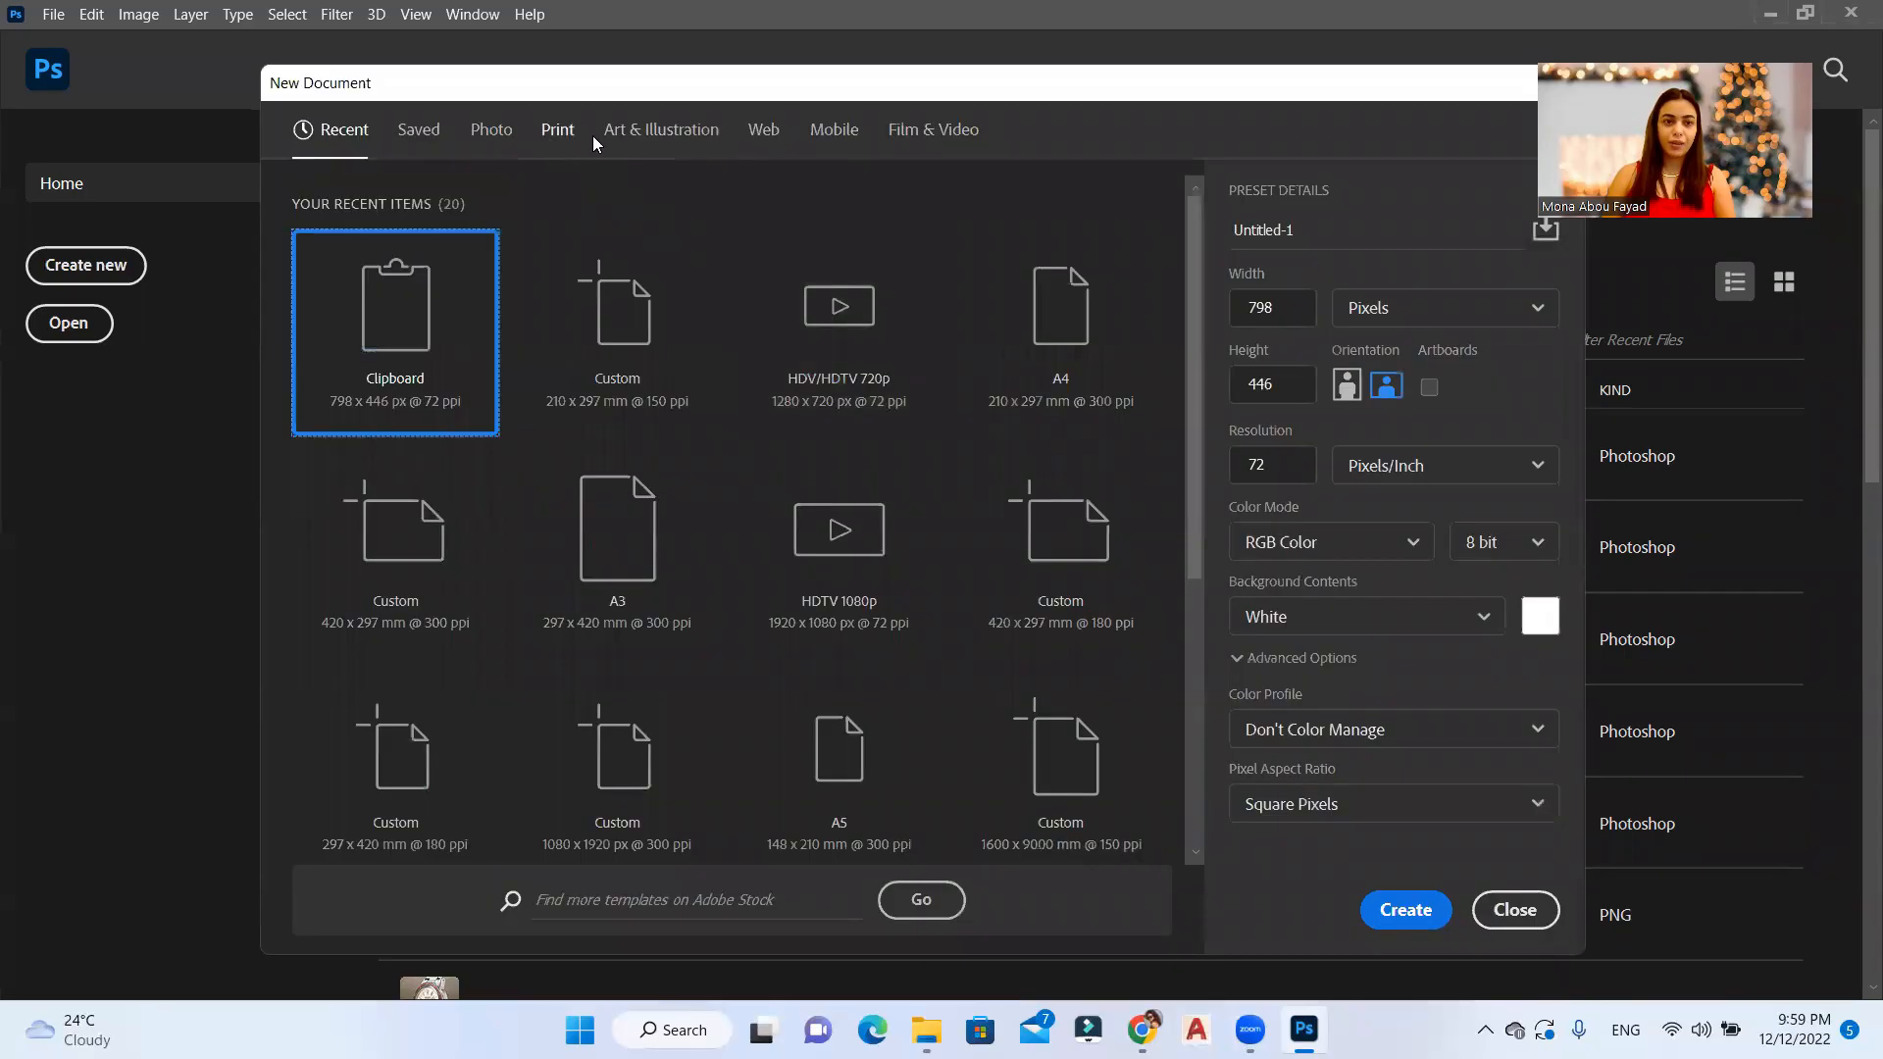
click(541, 137)
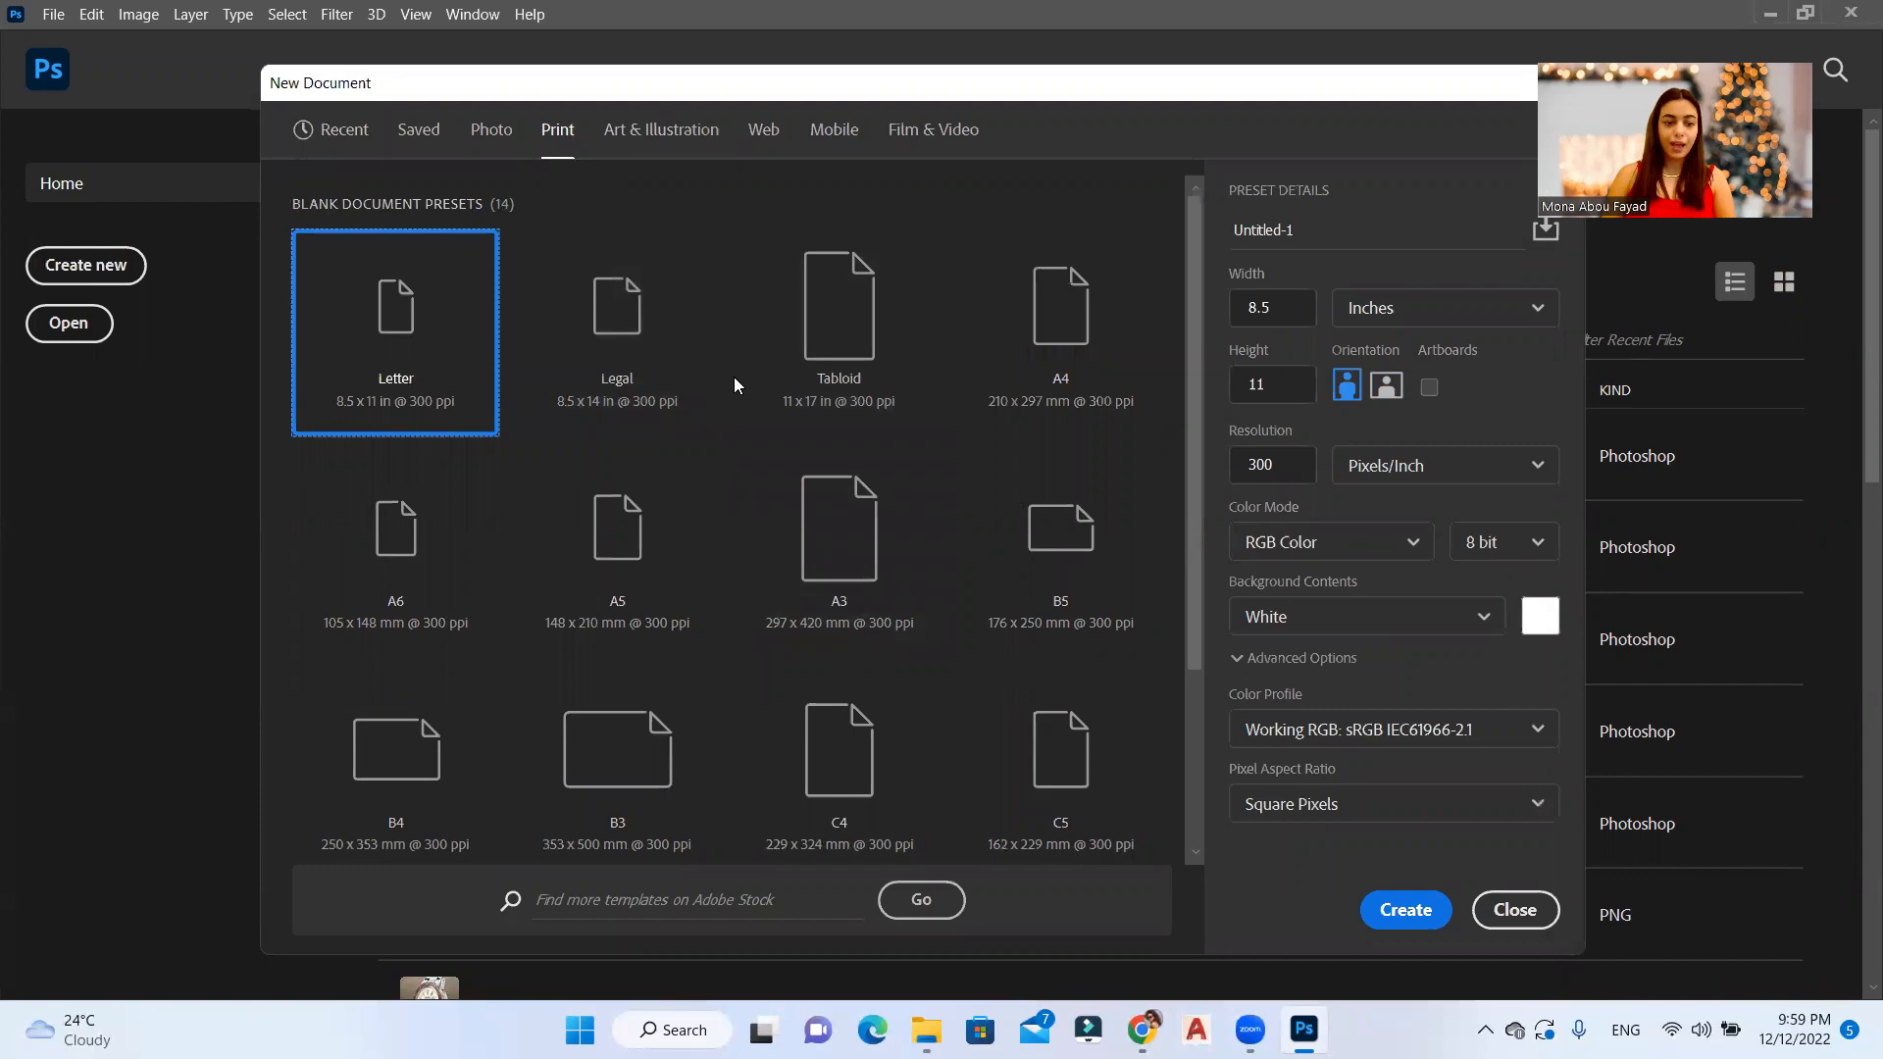
click(618, 578)
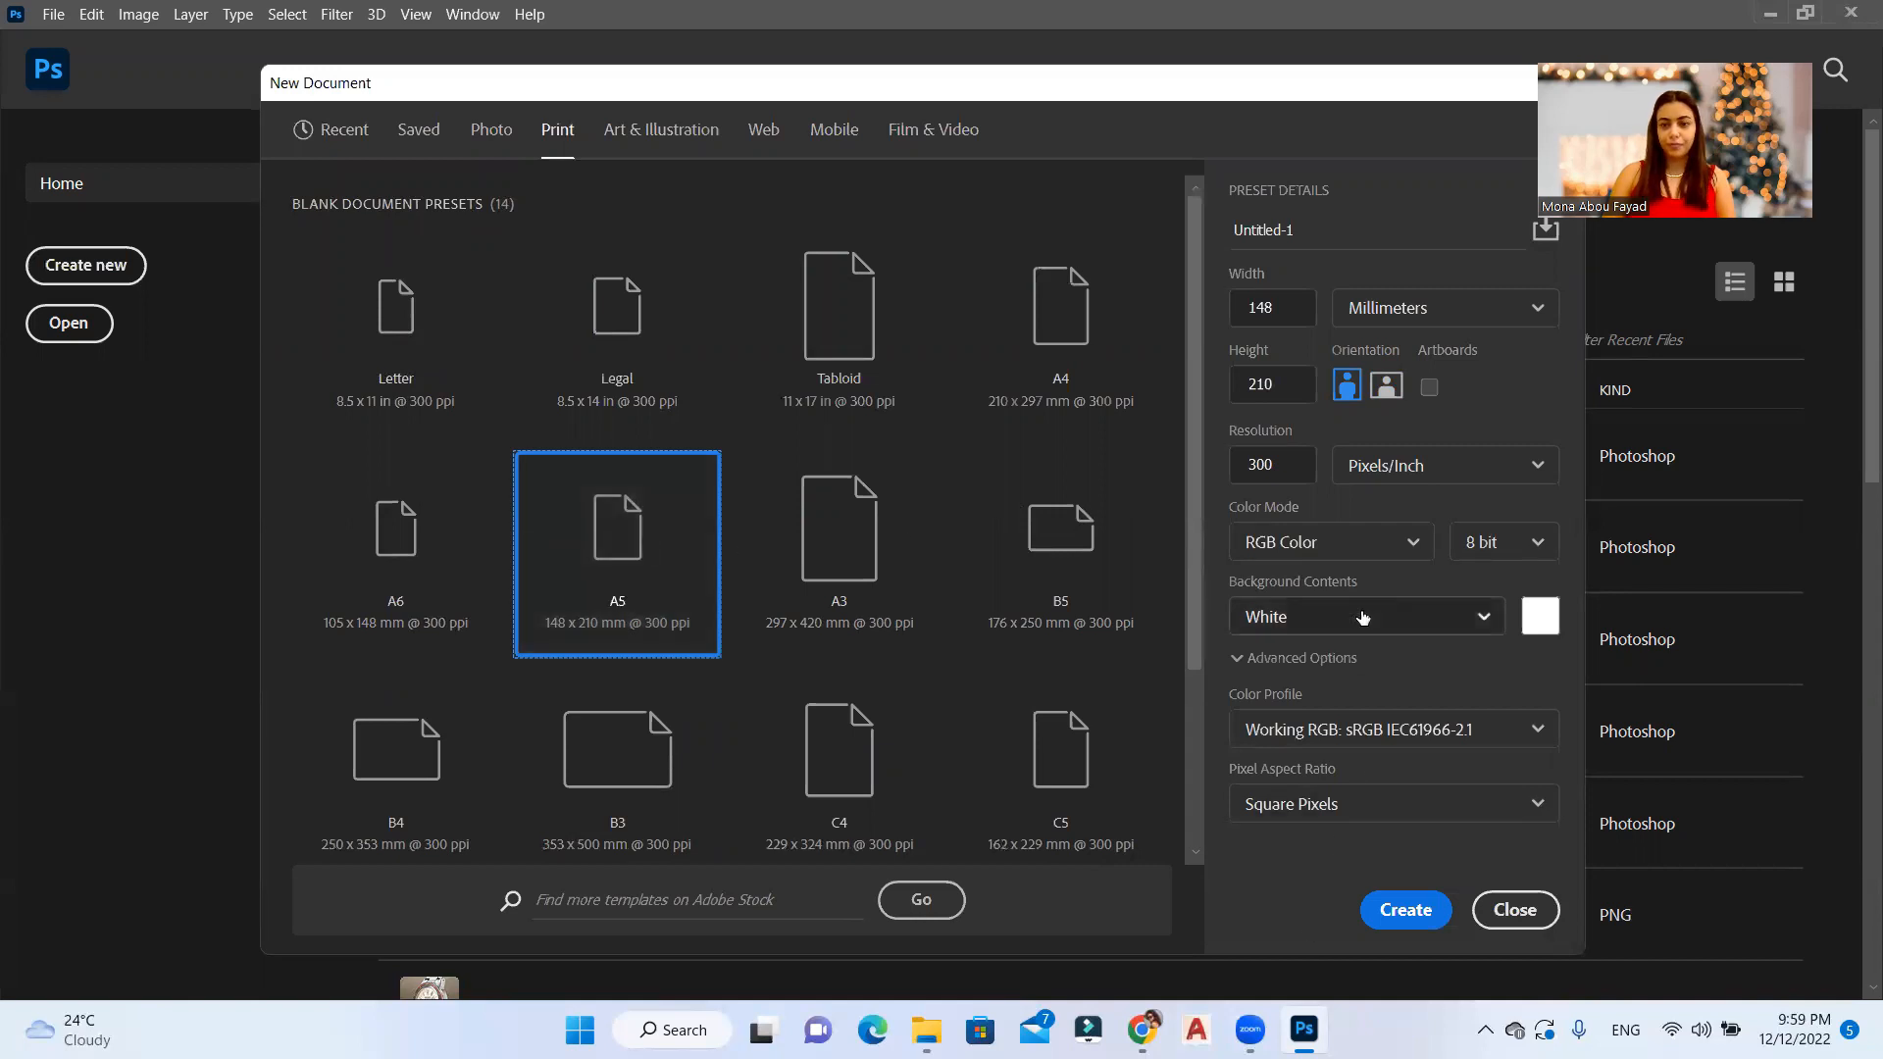
click(1292, 466)
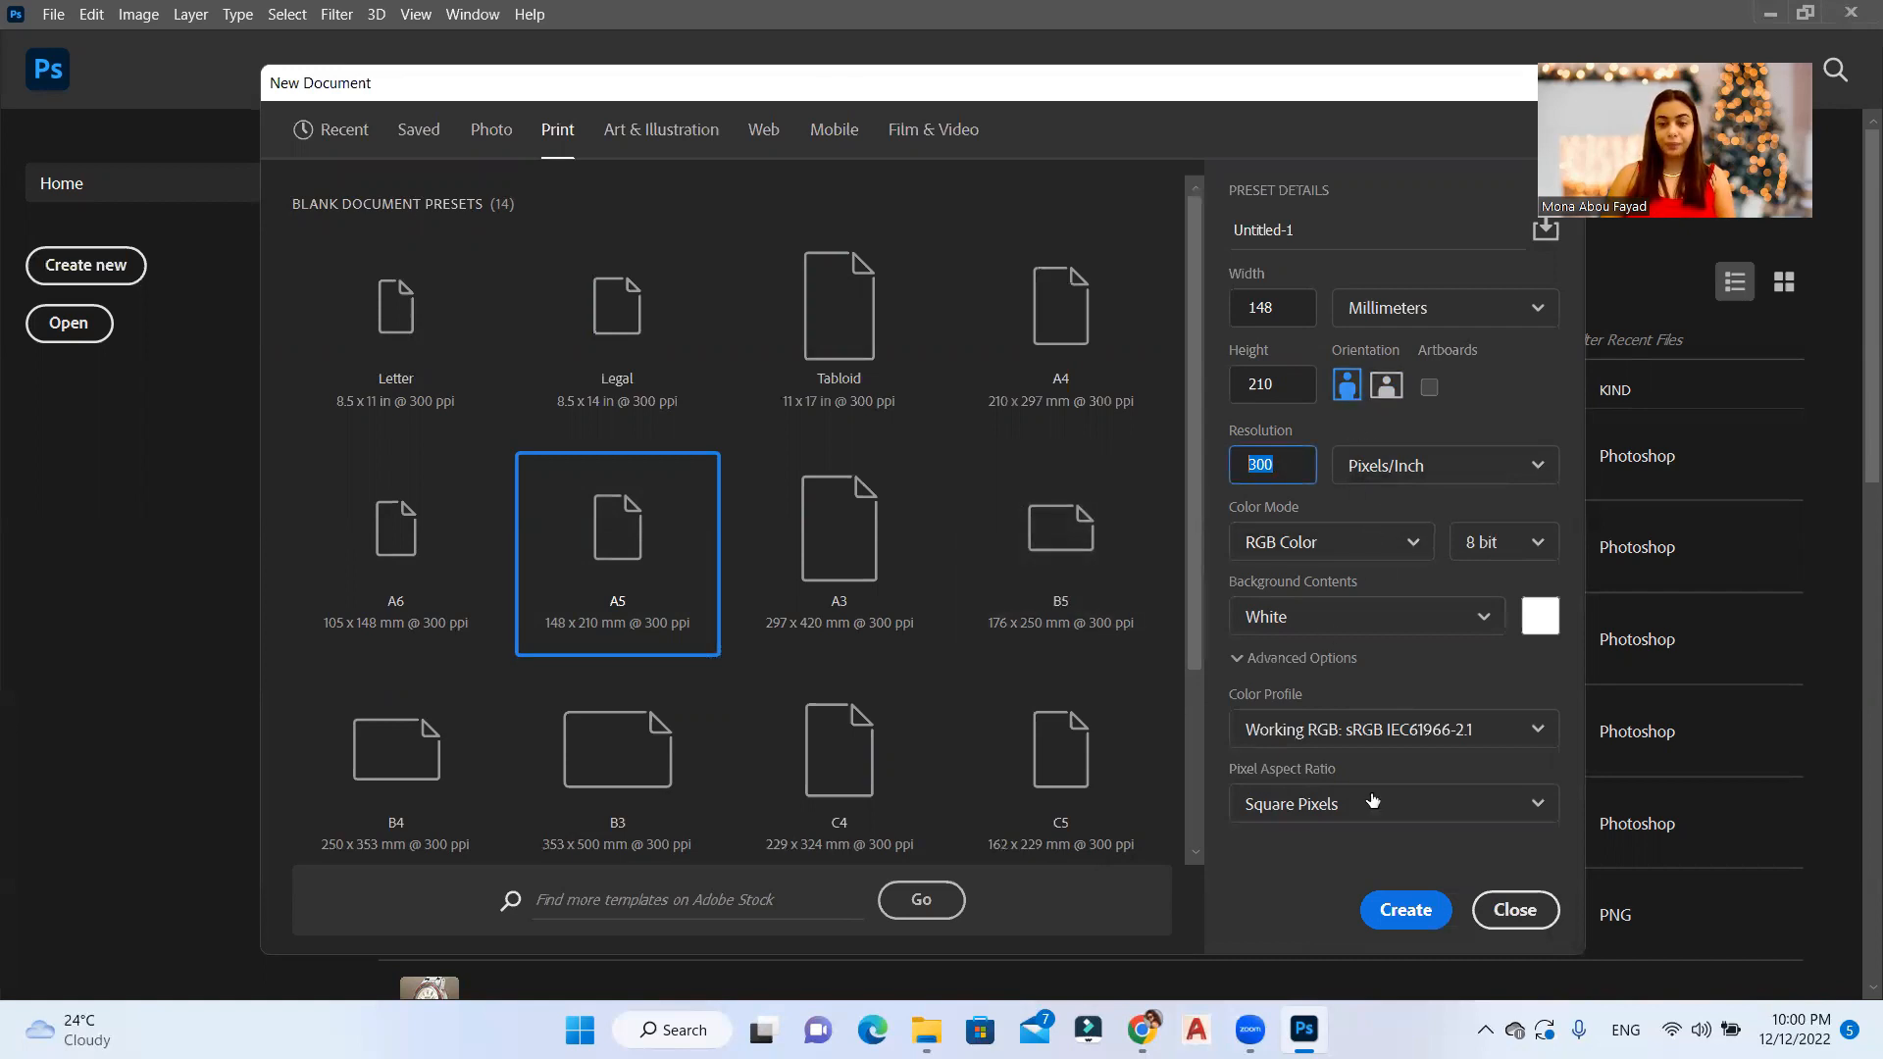
click(1420, 926)
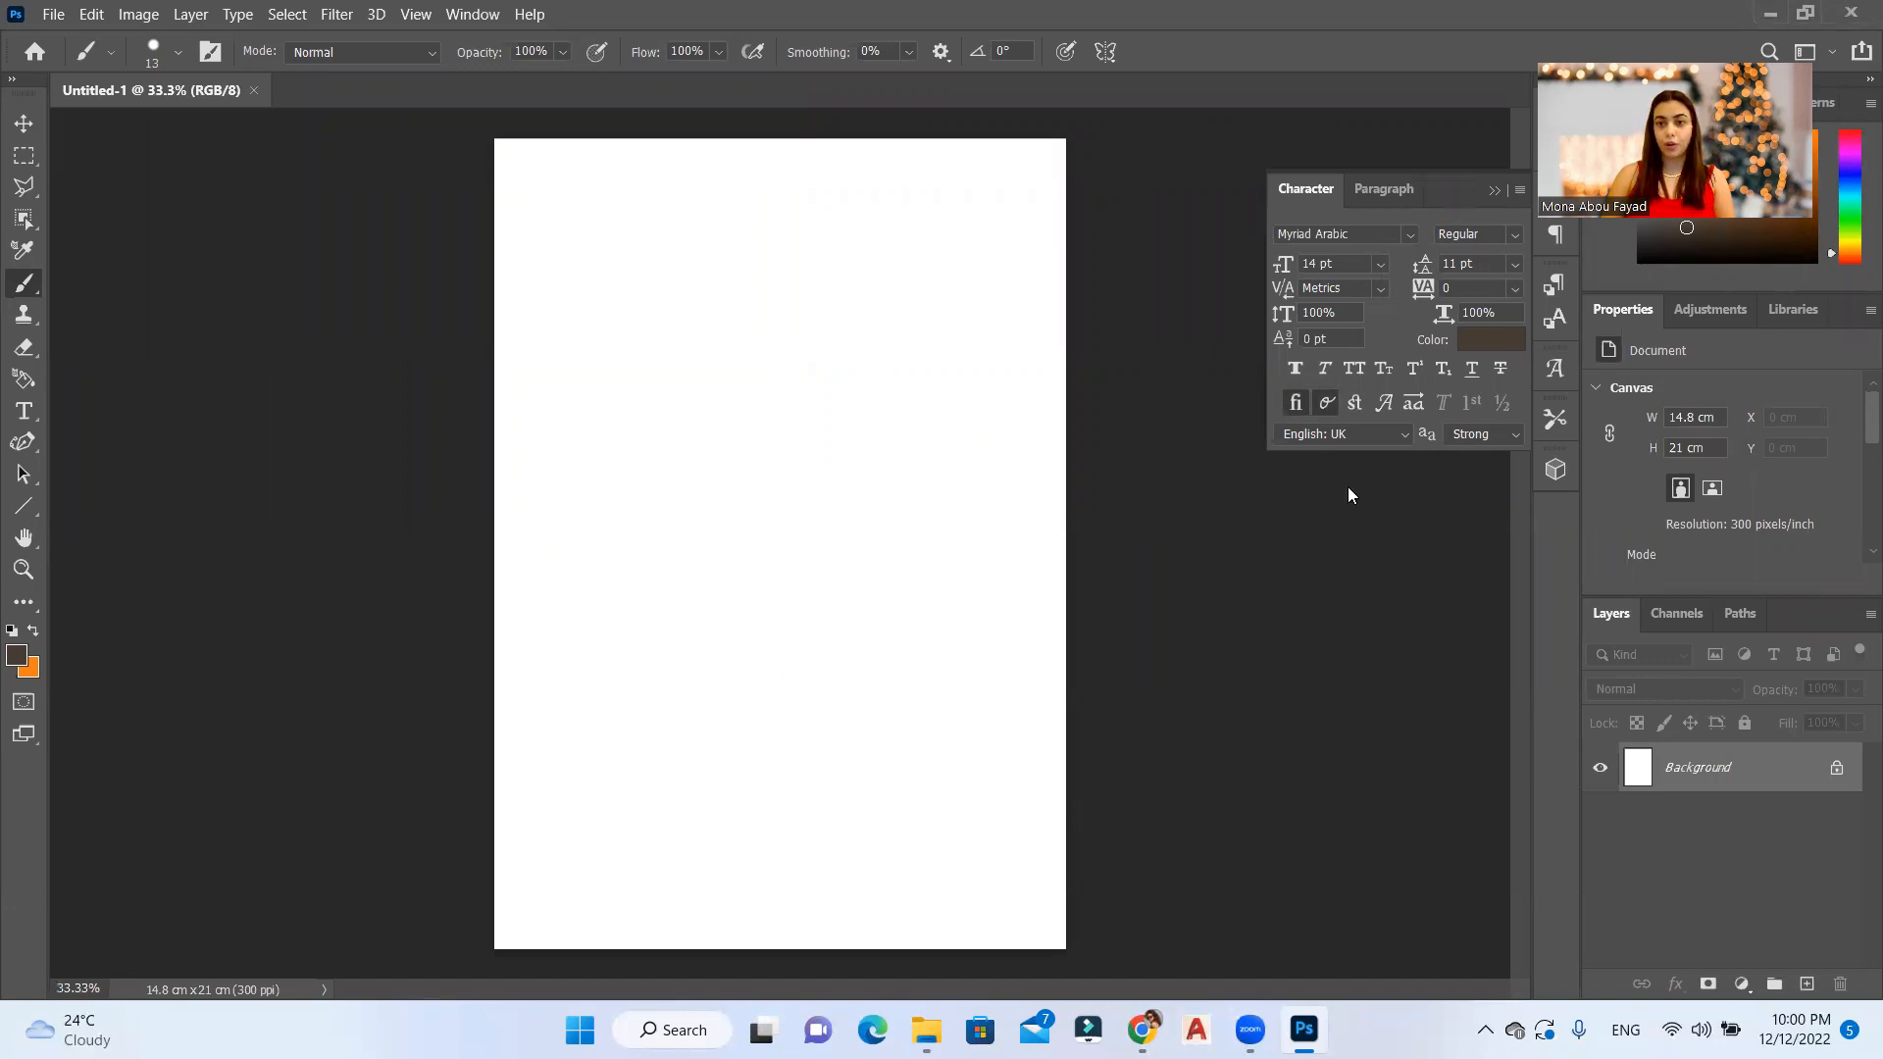
click(1559, 201)
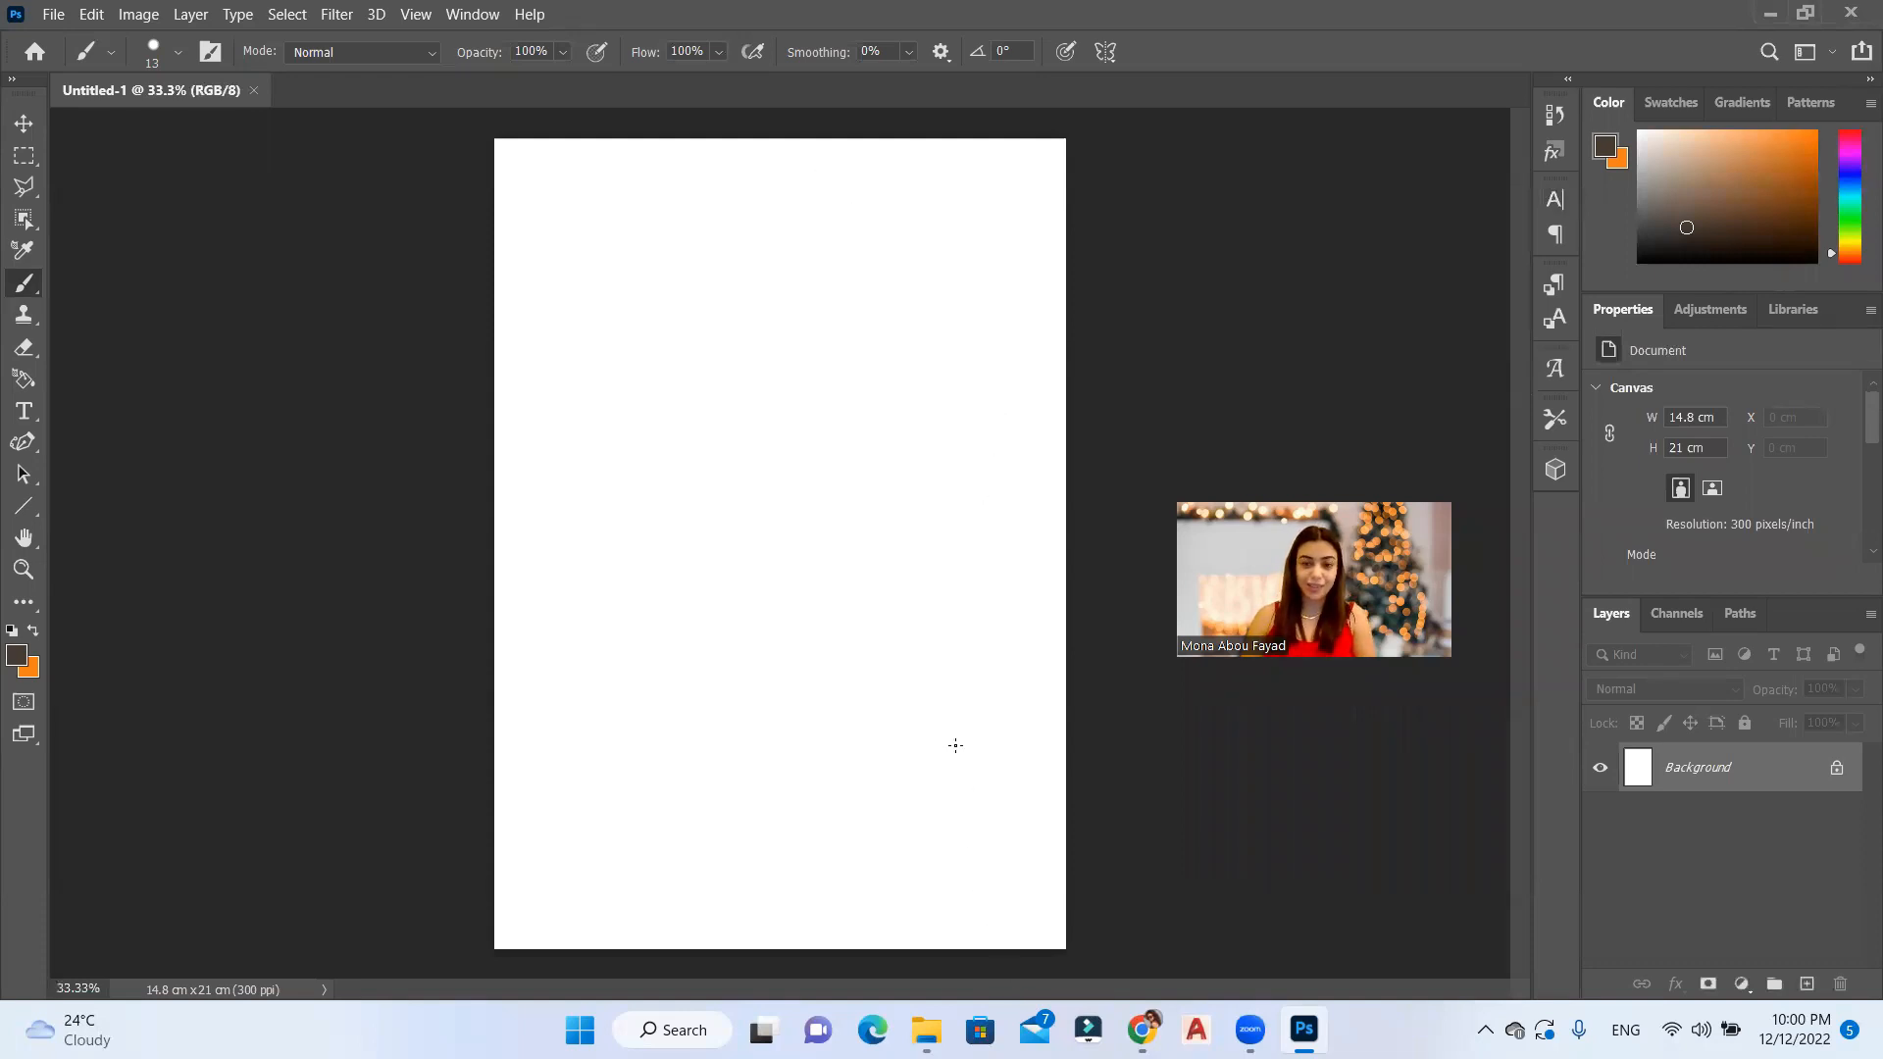
Step: Switch to Chrome and examine the Freepik image results for "christmas elements" to find suitable artwork
click(1142, 1028)
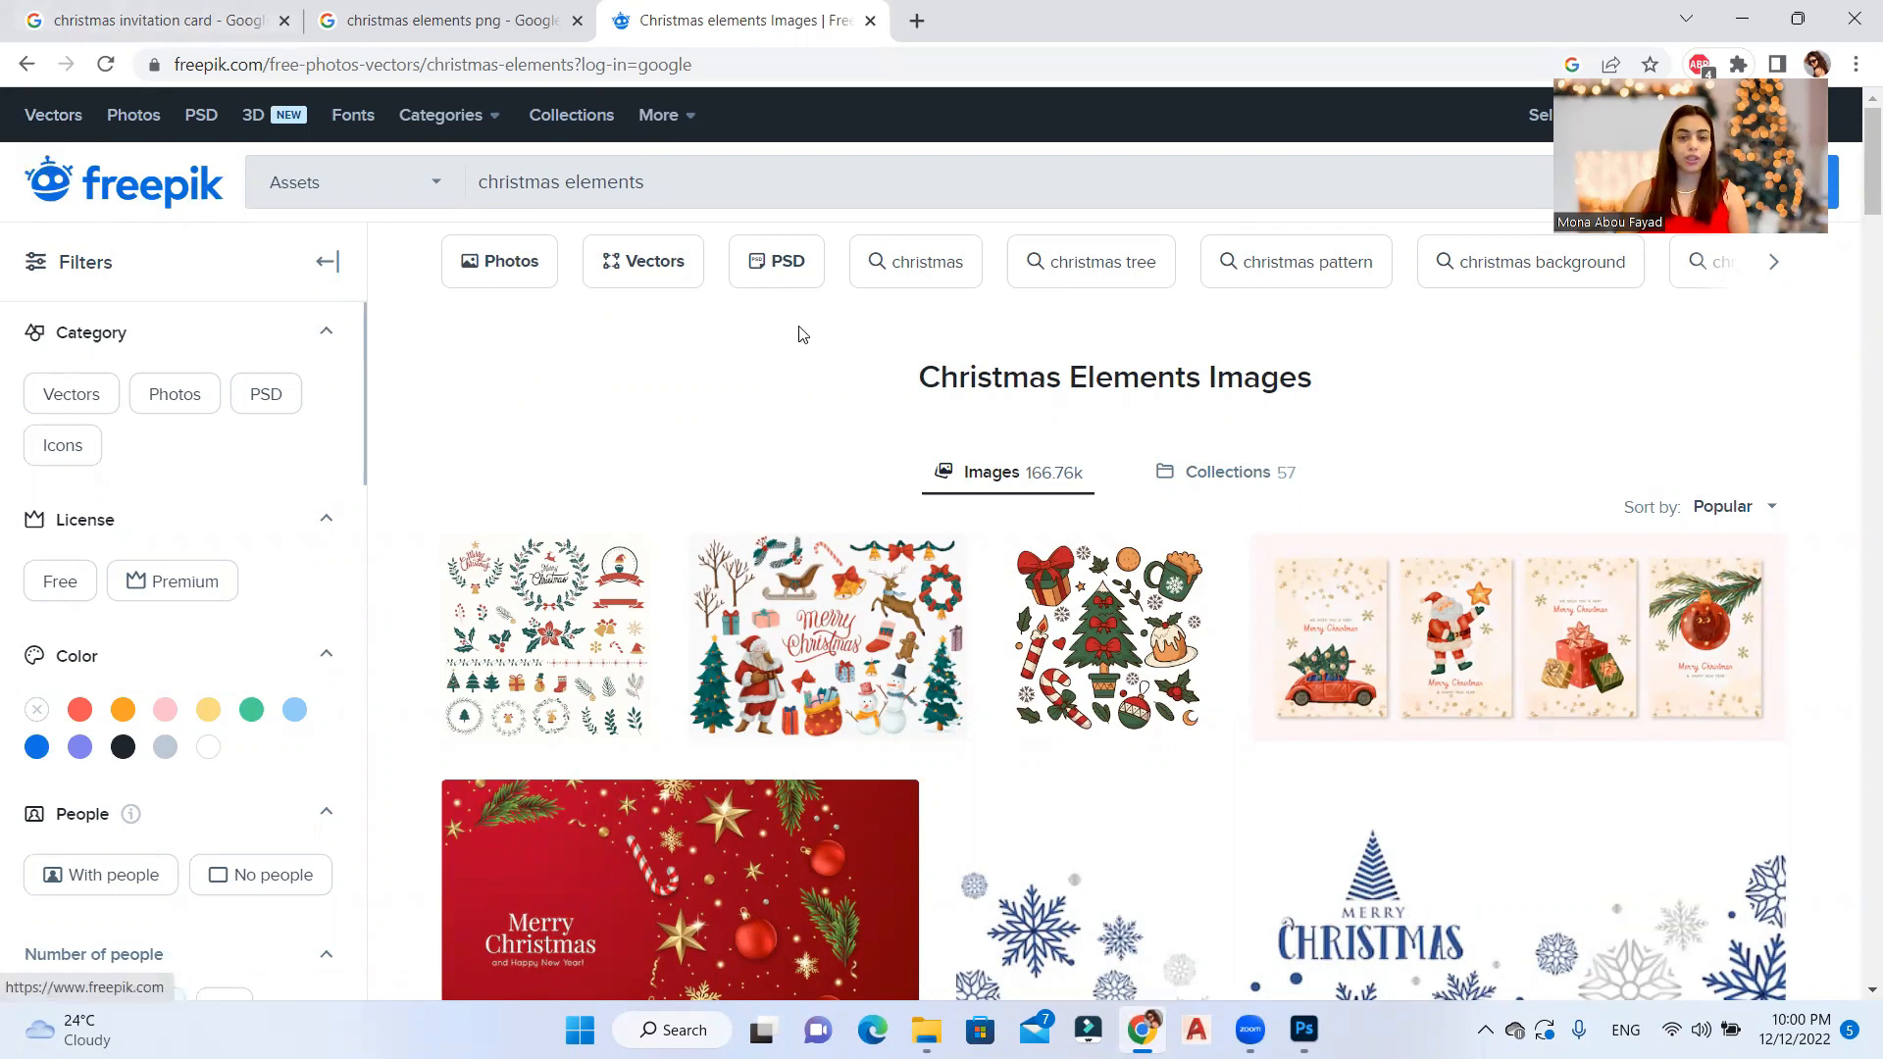
scroll(920, 432, down, 5)
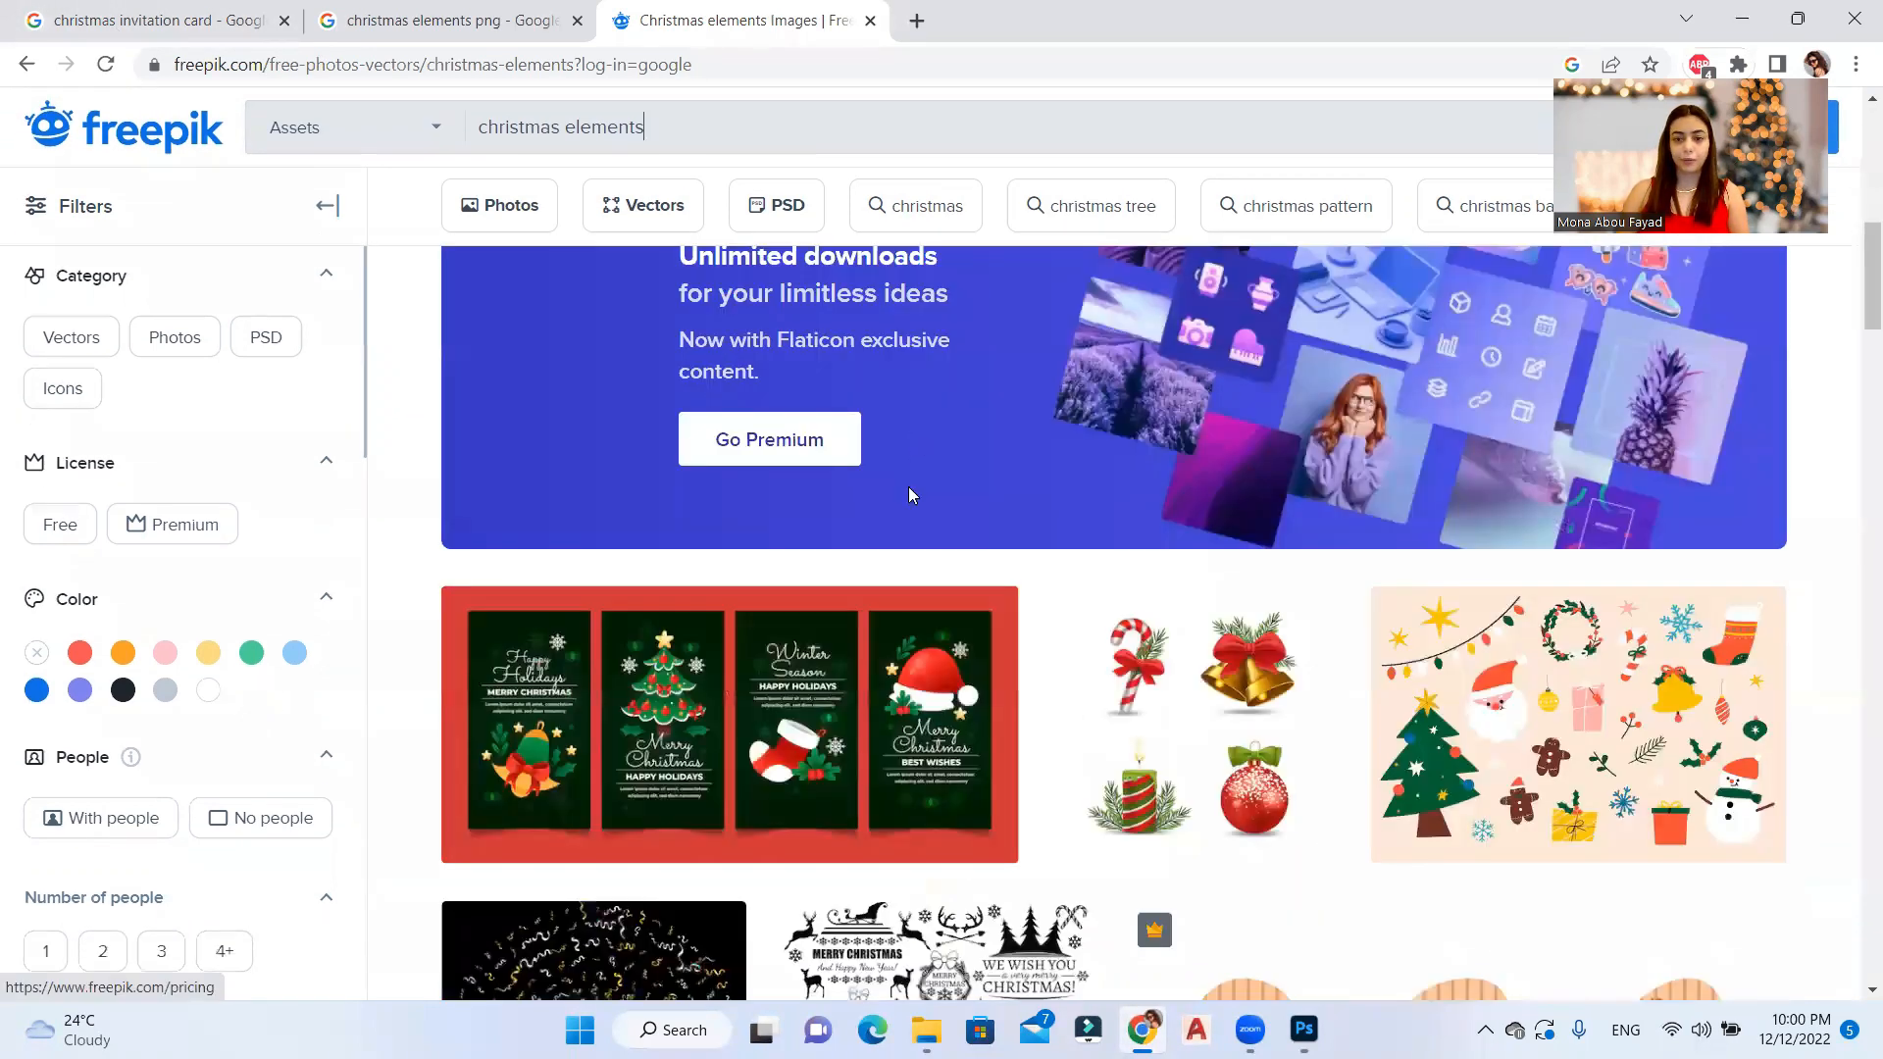
scroll(909, 491, down, 5)
scroll(1027, 610, down, 5)
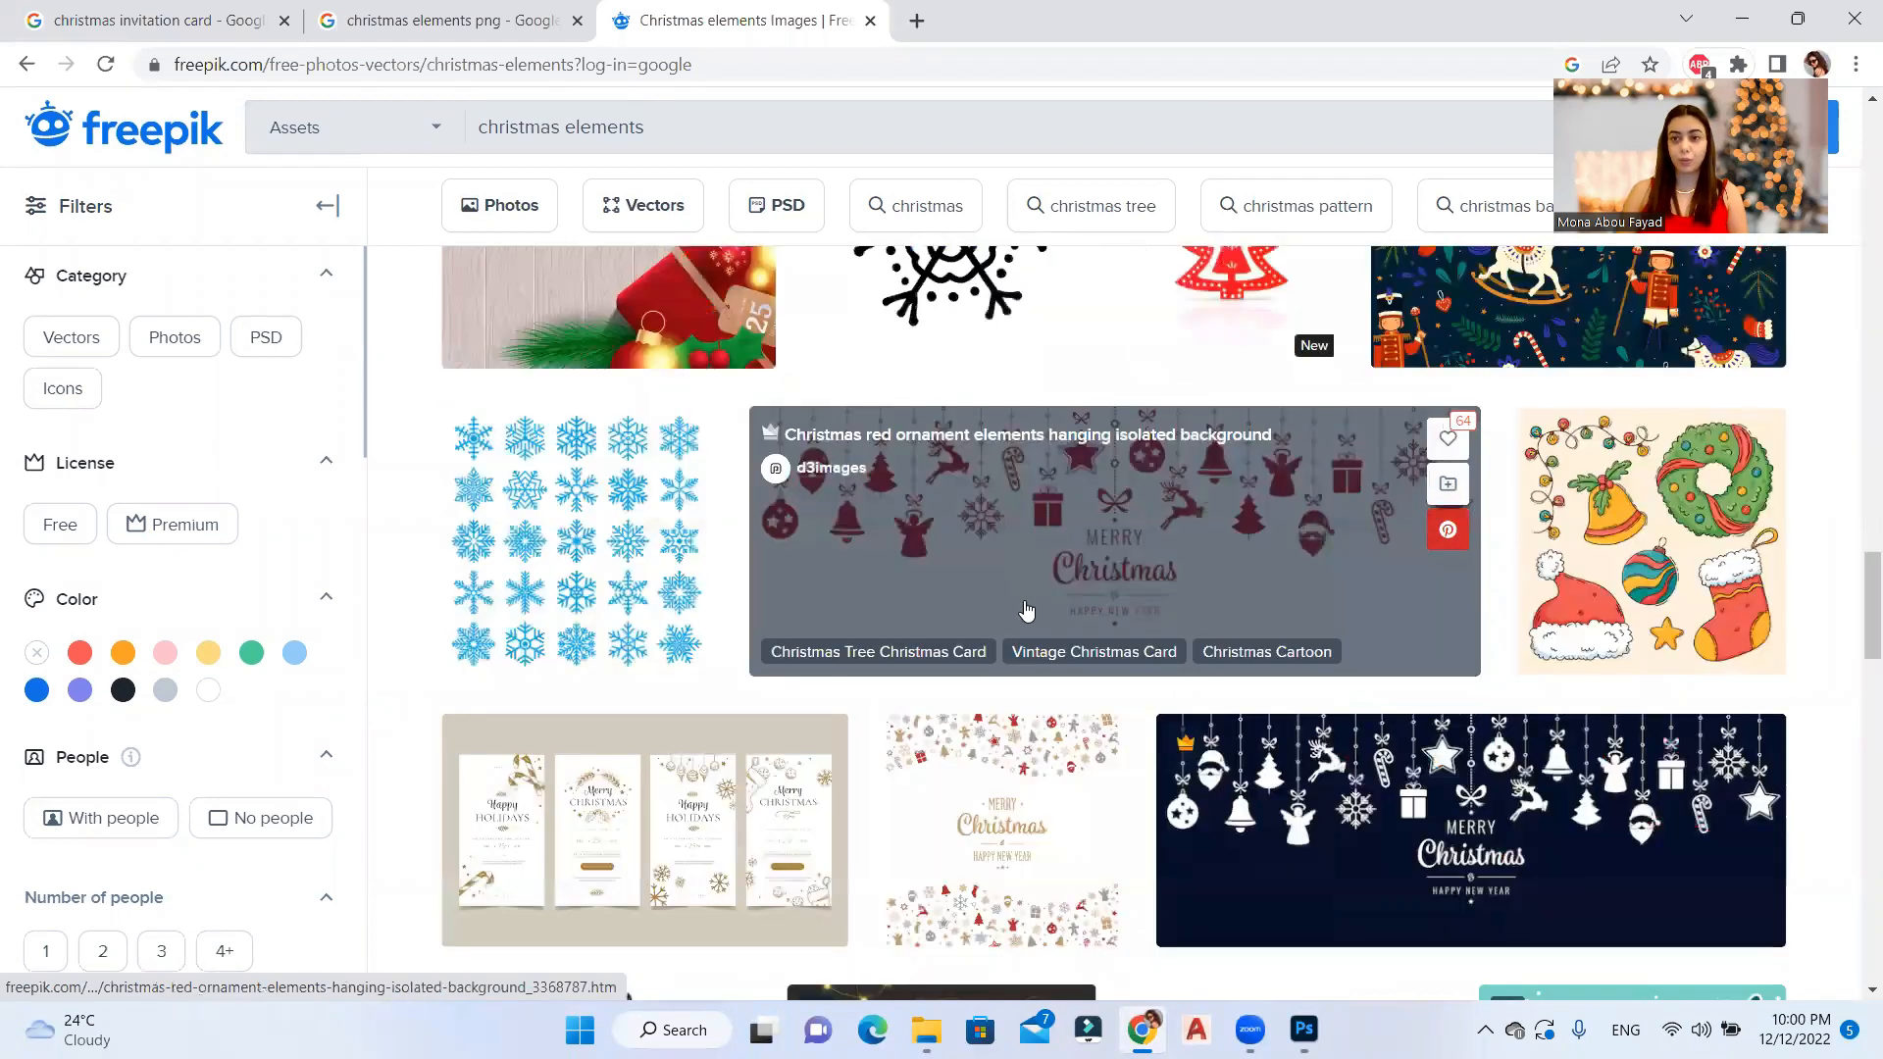
scroll(1030, 600, up, 10)
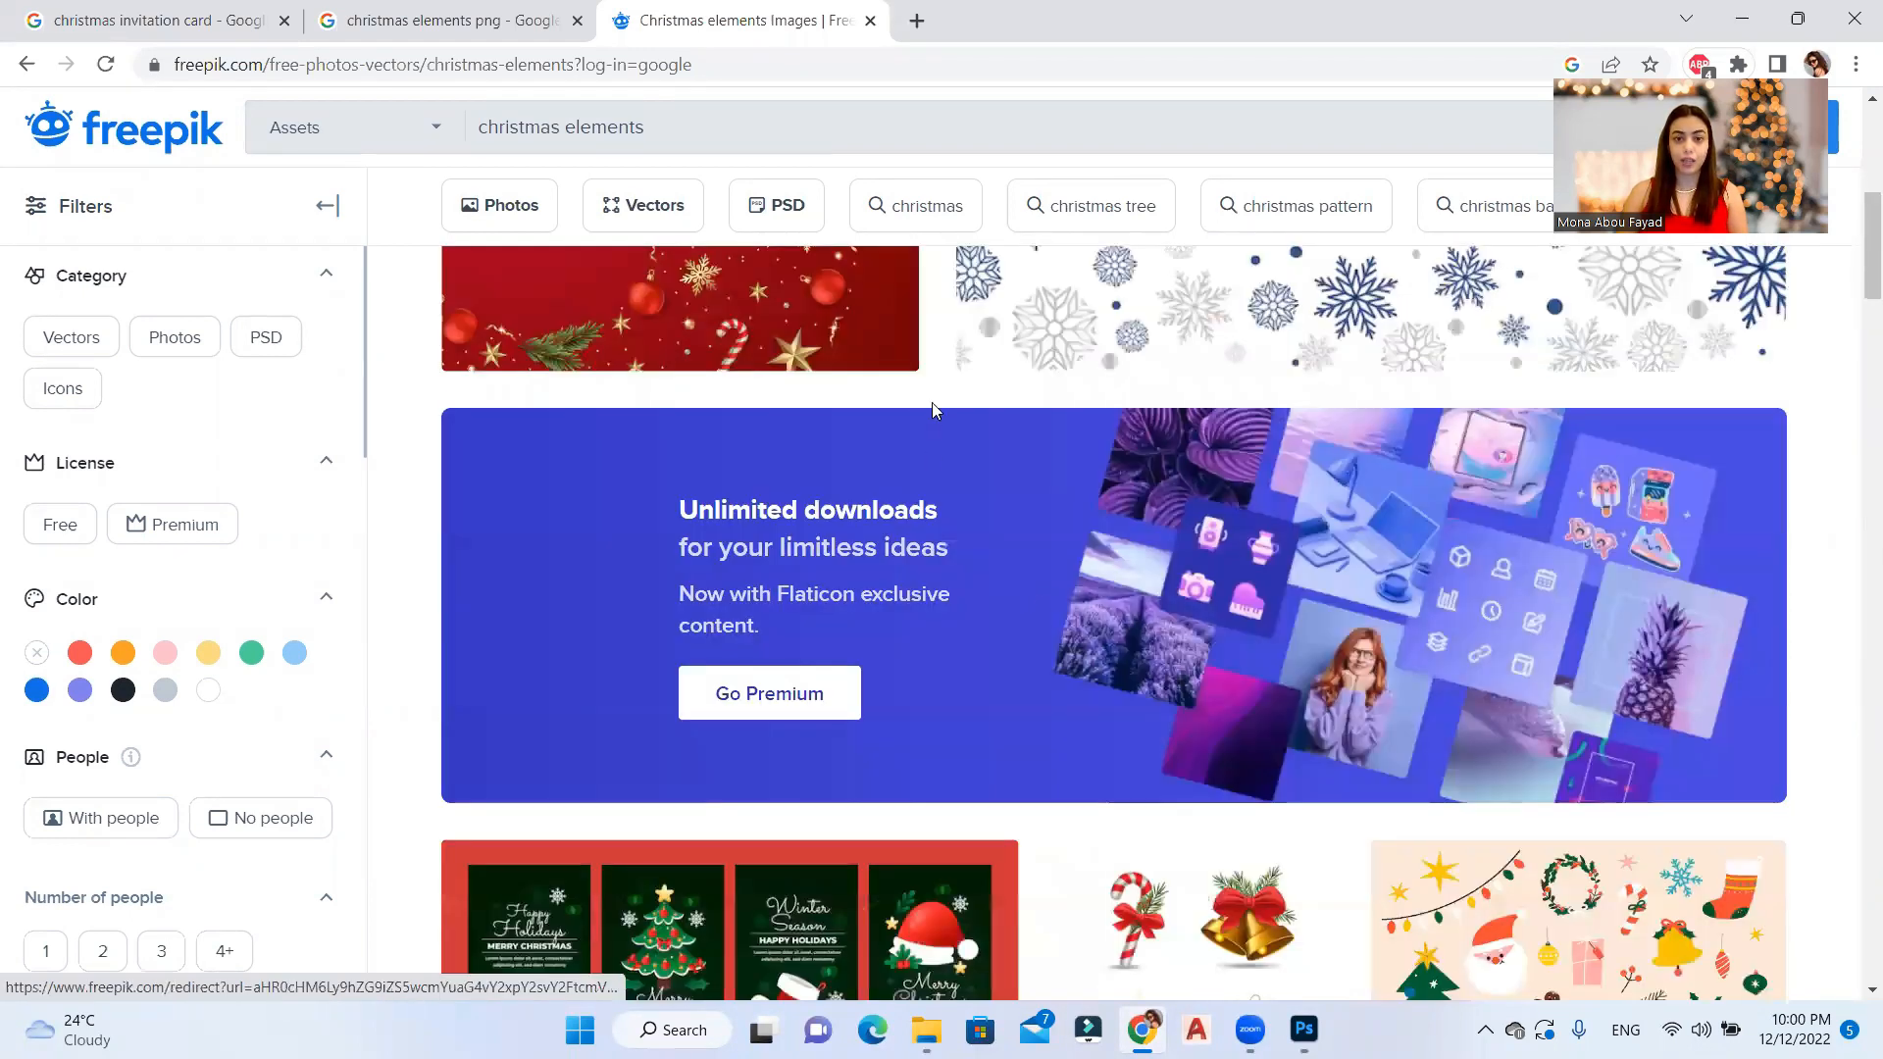
scroll(933, 410, up, 5)
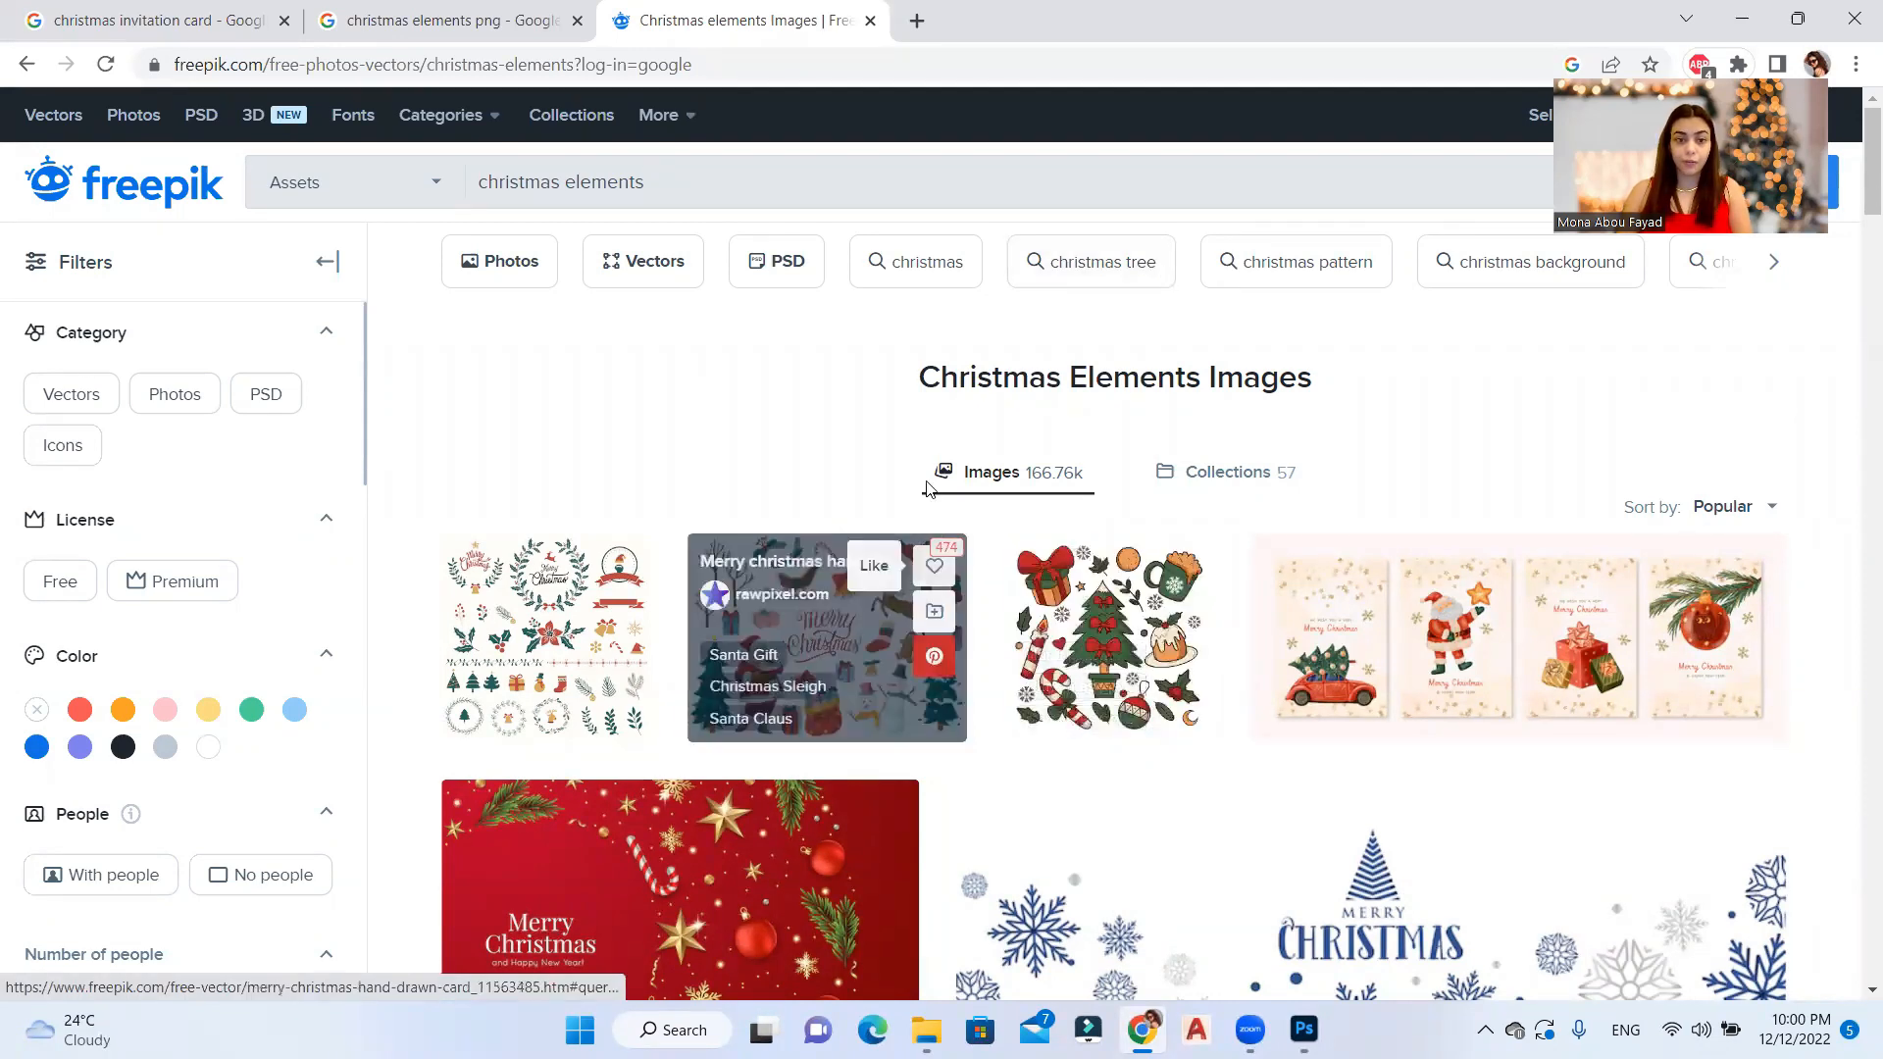
scroll(853, 647, down, 4)
scroll(1015, 600, down, 8)
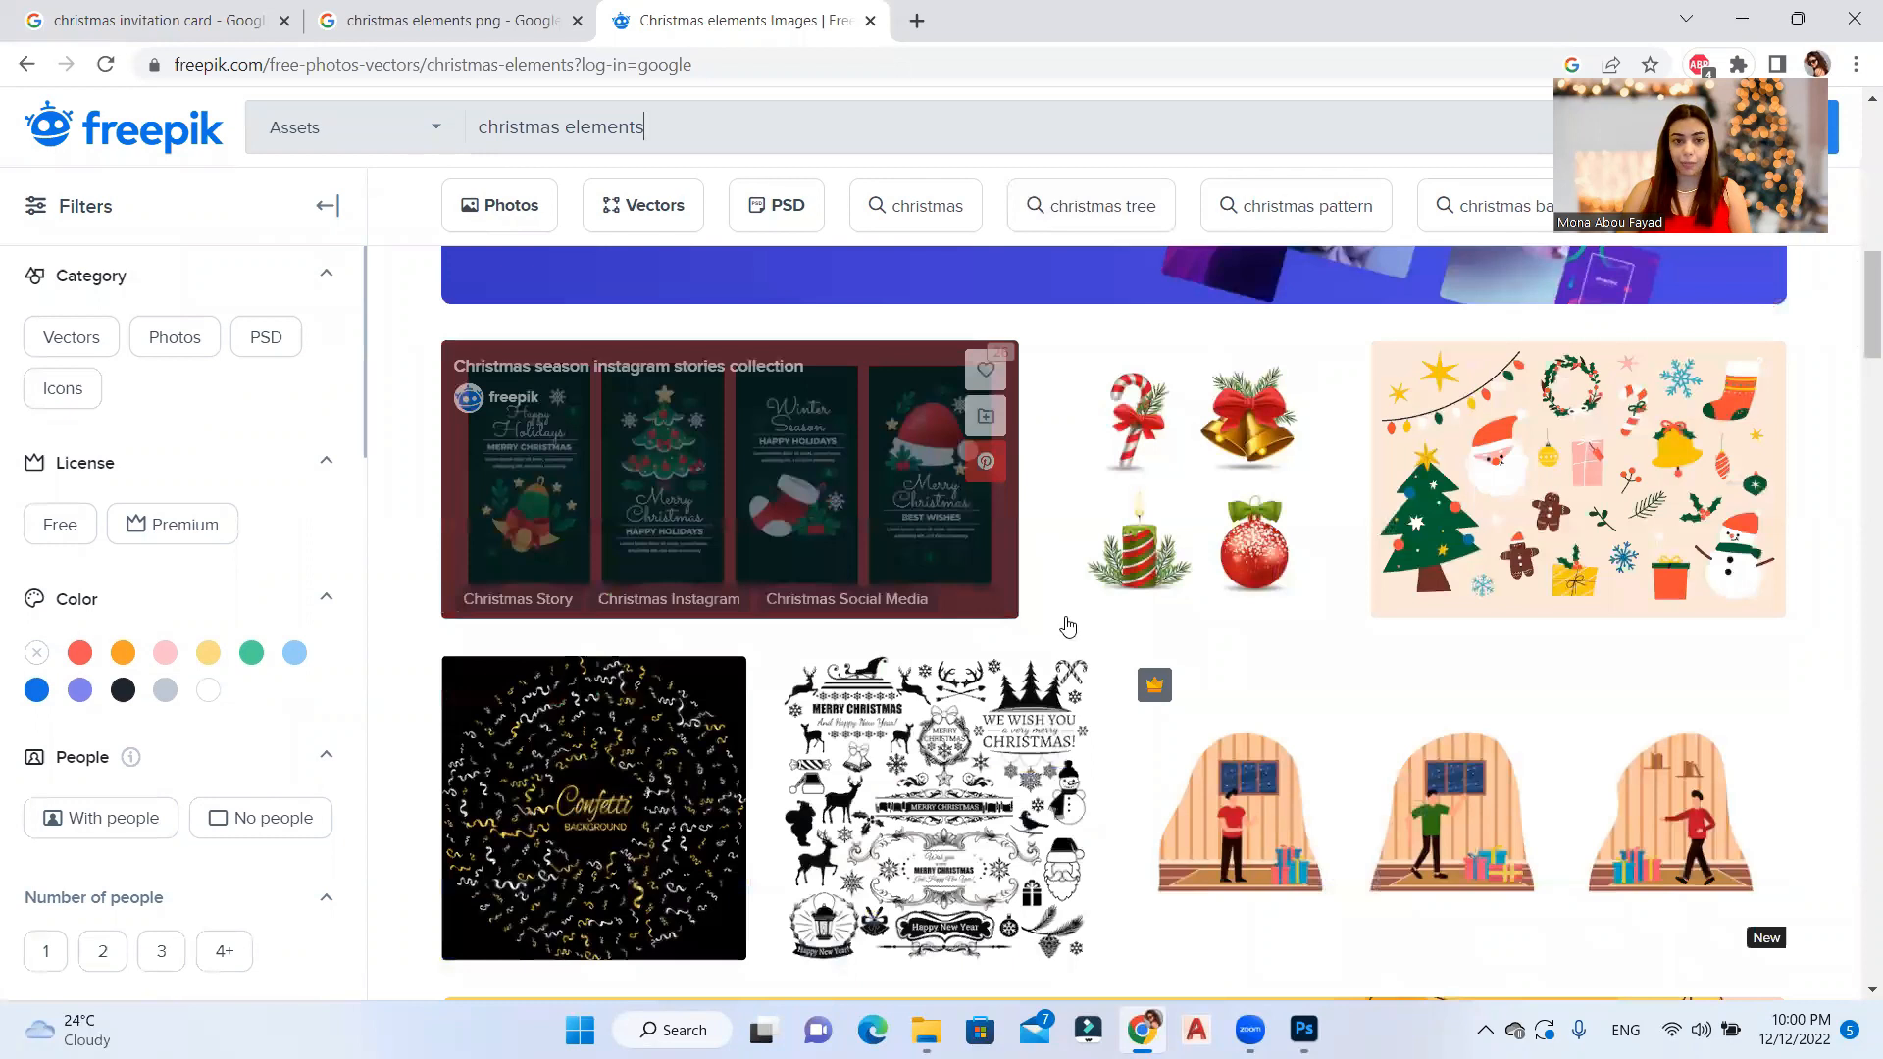
scroll(1067, 625, up, 12)
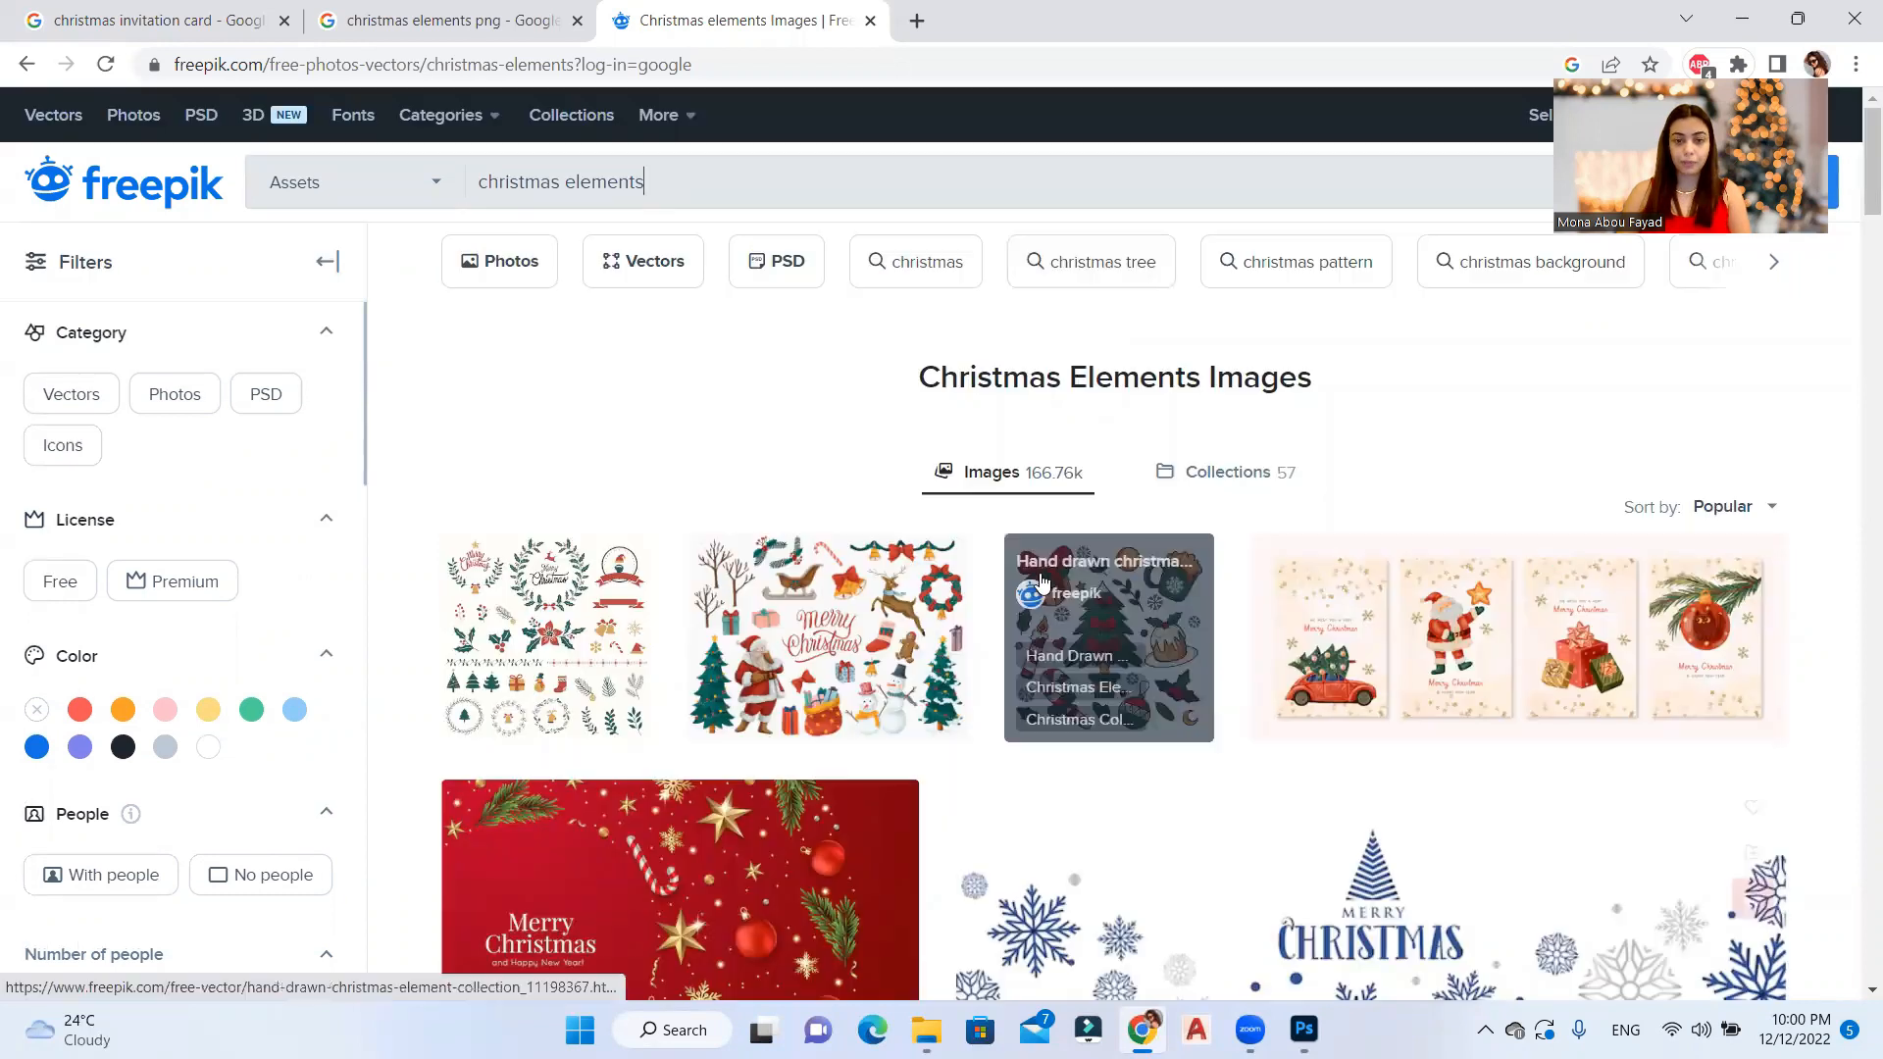
Step: Open the Merry christmas hand drawn card vector on Freepik and download it for free
click(891, 546)
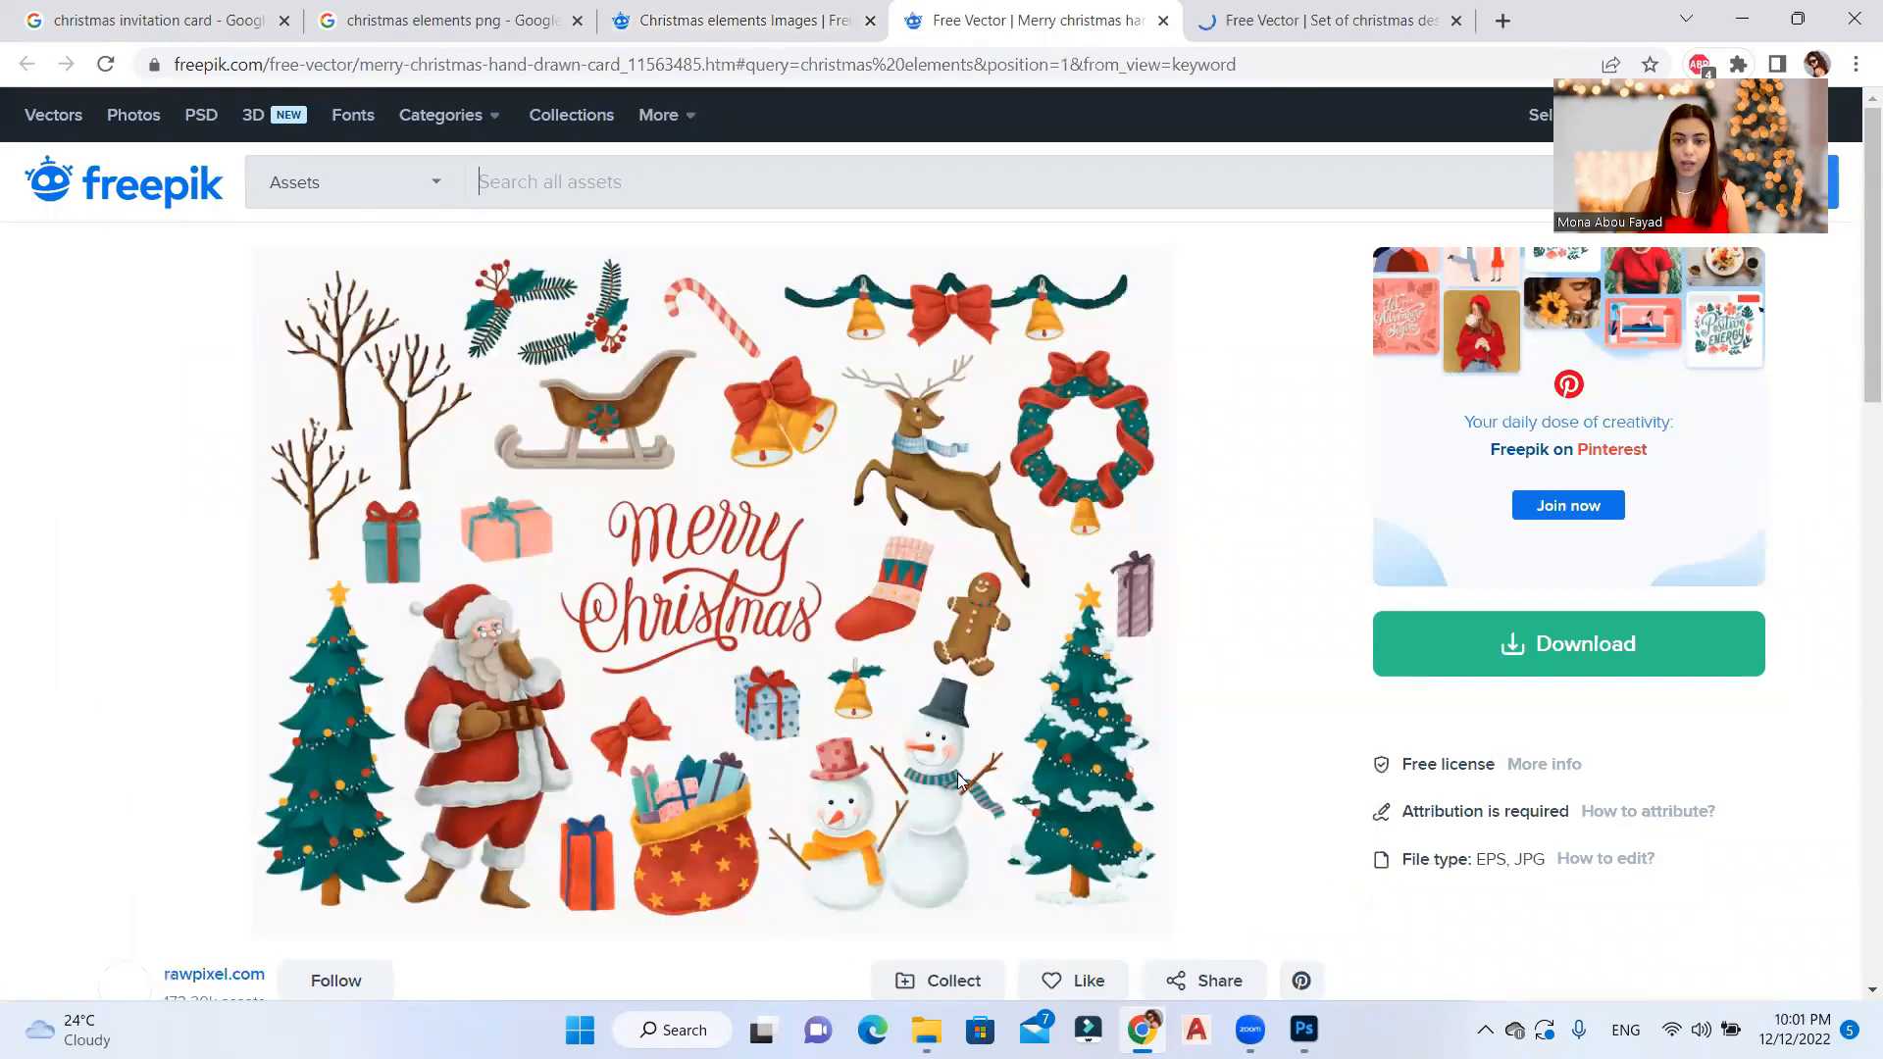
click(1486, 674)
scroll(1302, 657, down, 1)
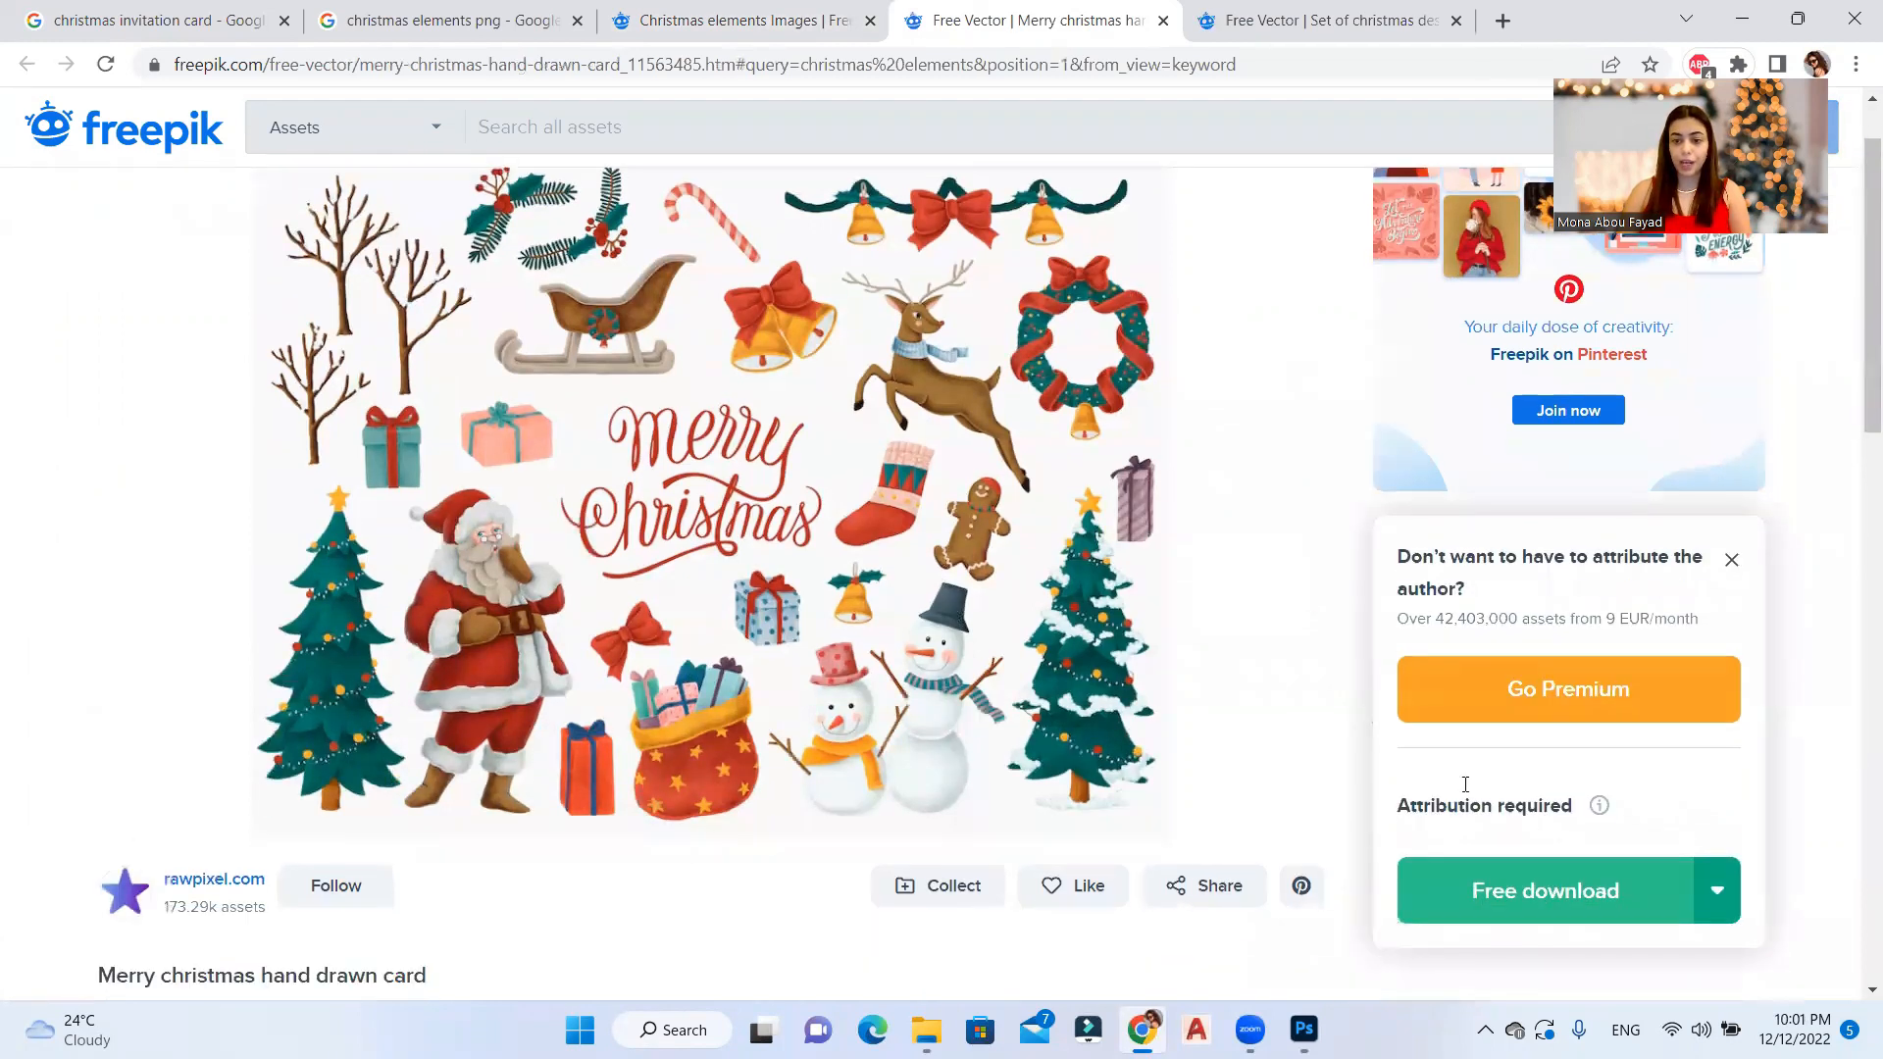
click(1481, 853)
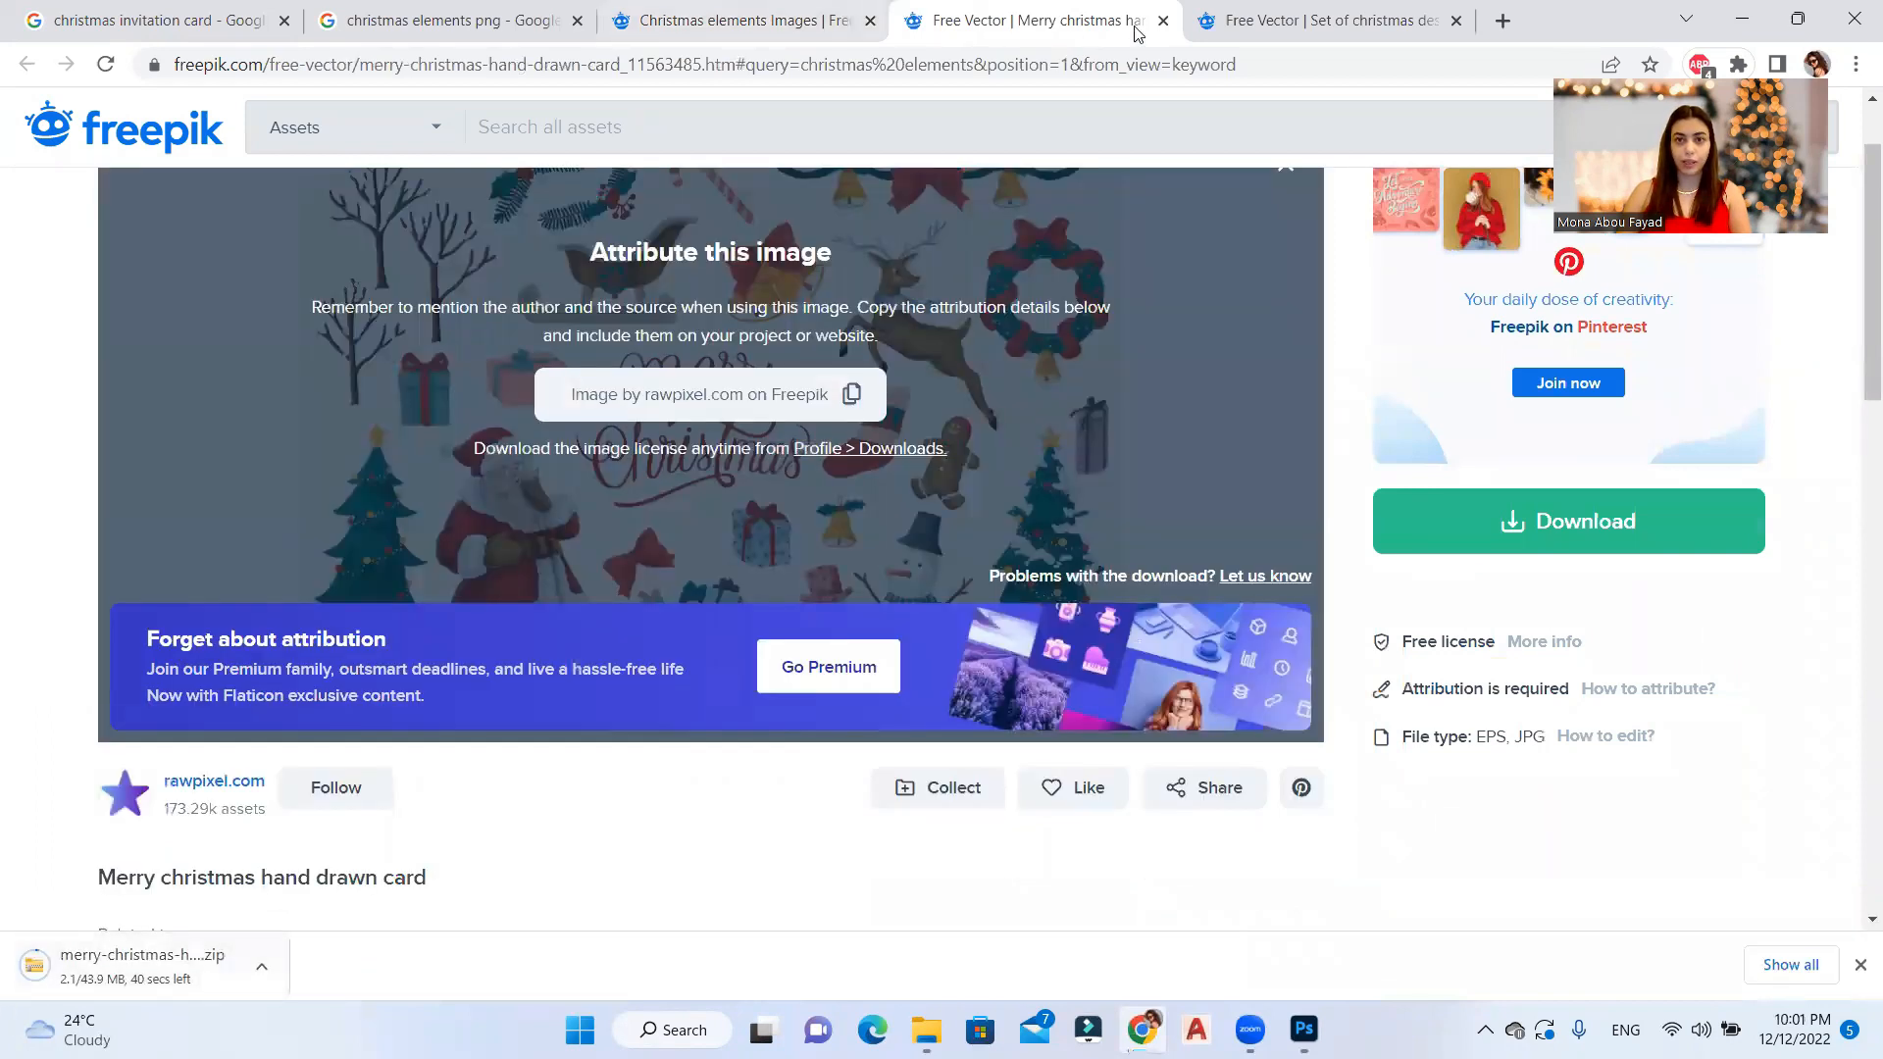
Step: Download the Set of christmas design elements vector for free from its already open Freepik page
click(1260, 18)
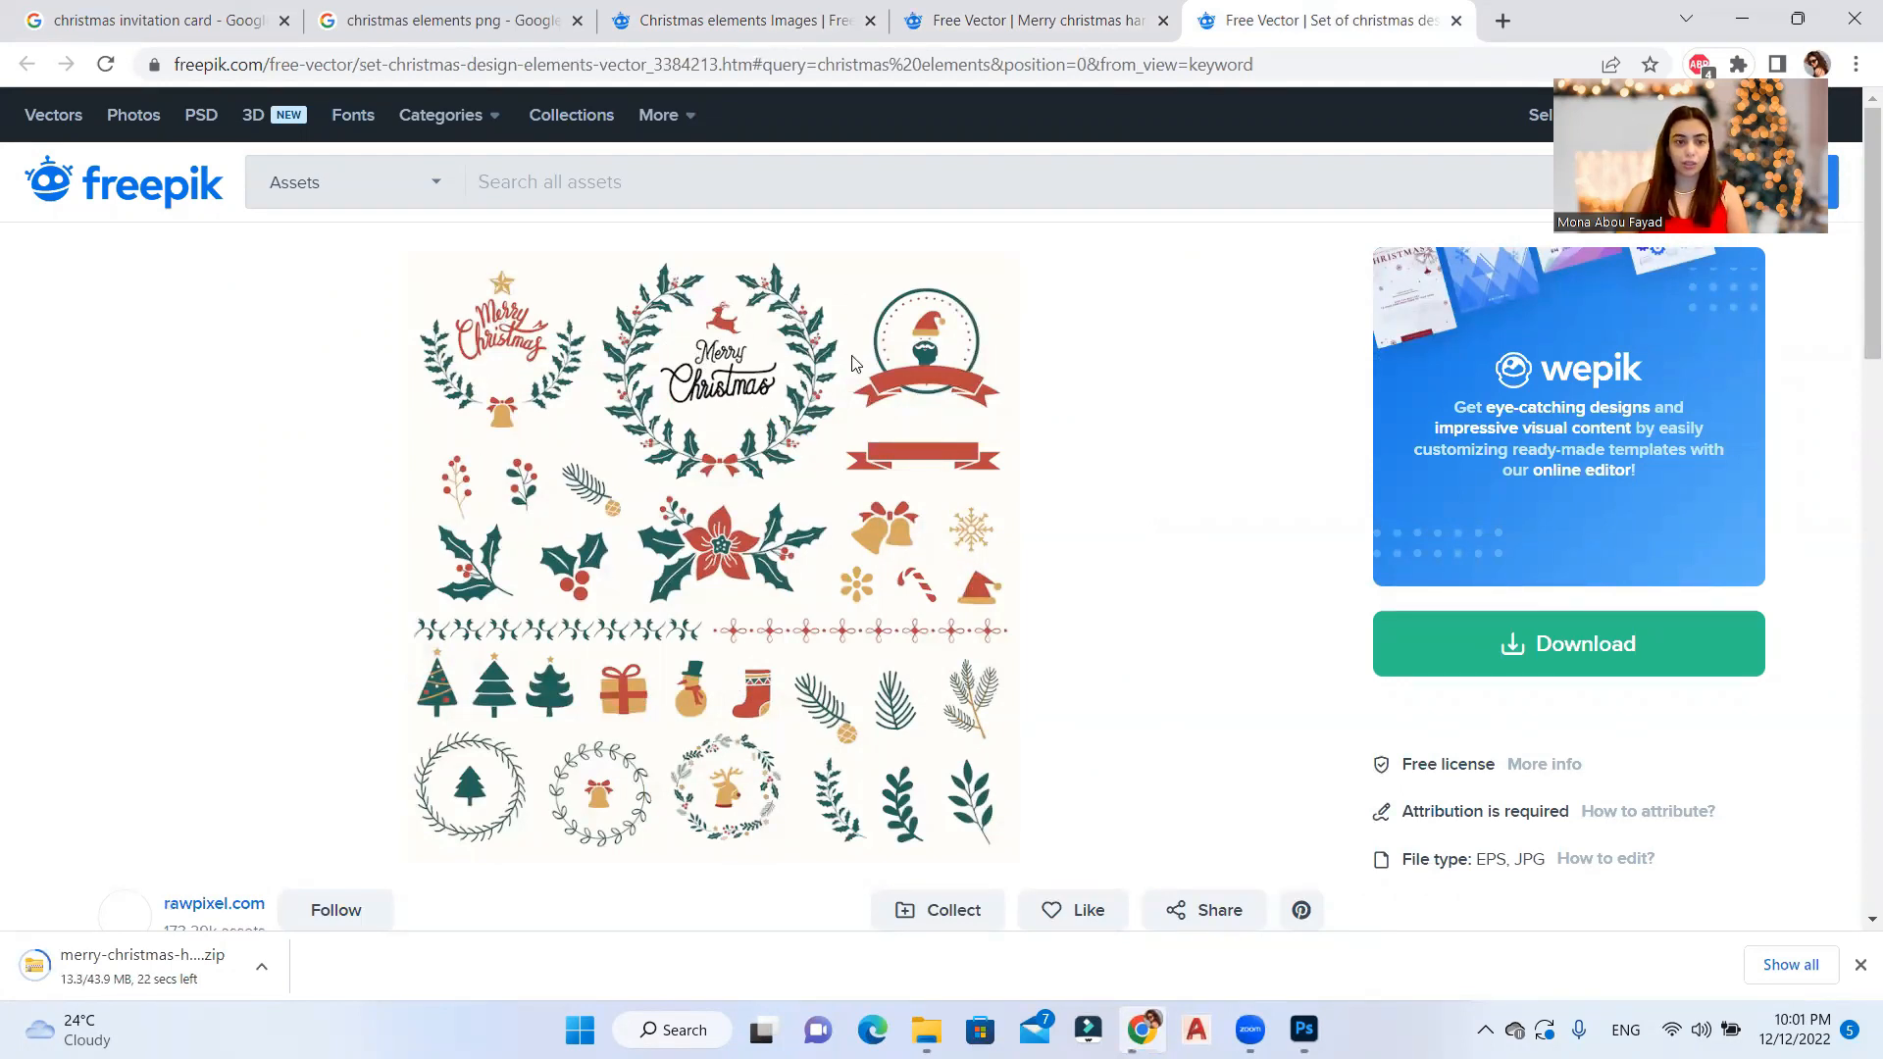
click(1493, 667)
scroll(1498, 830, down, 2)
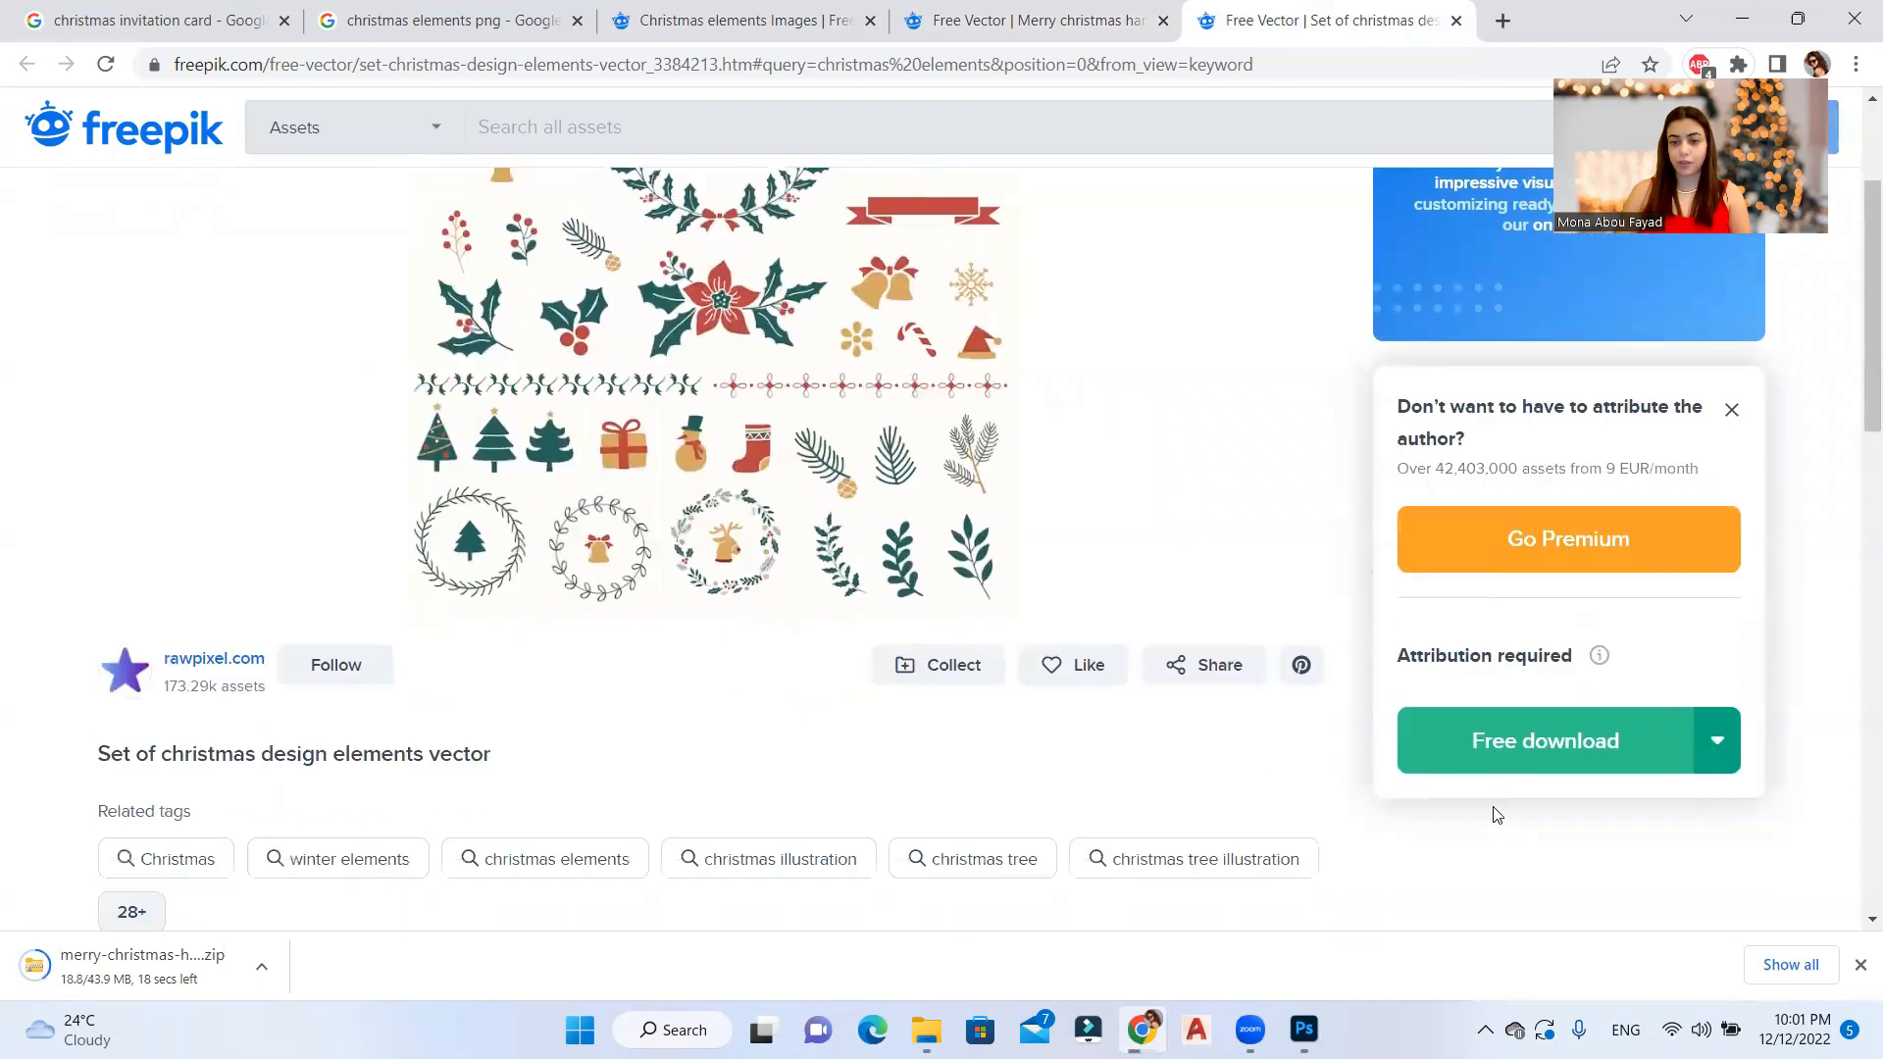
click(1463, 730)
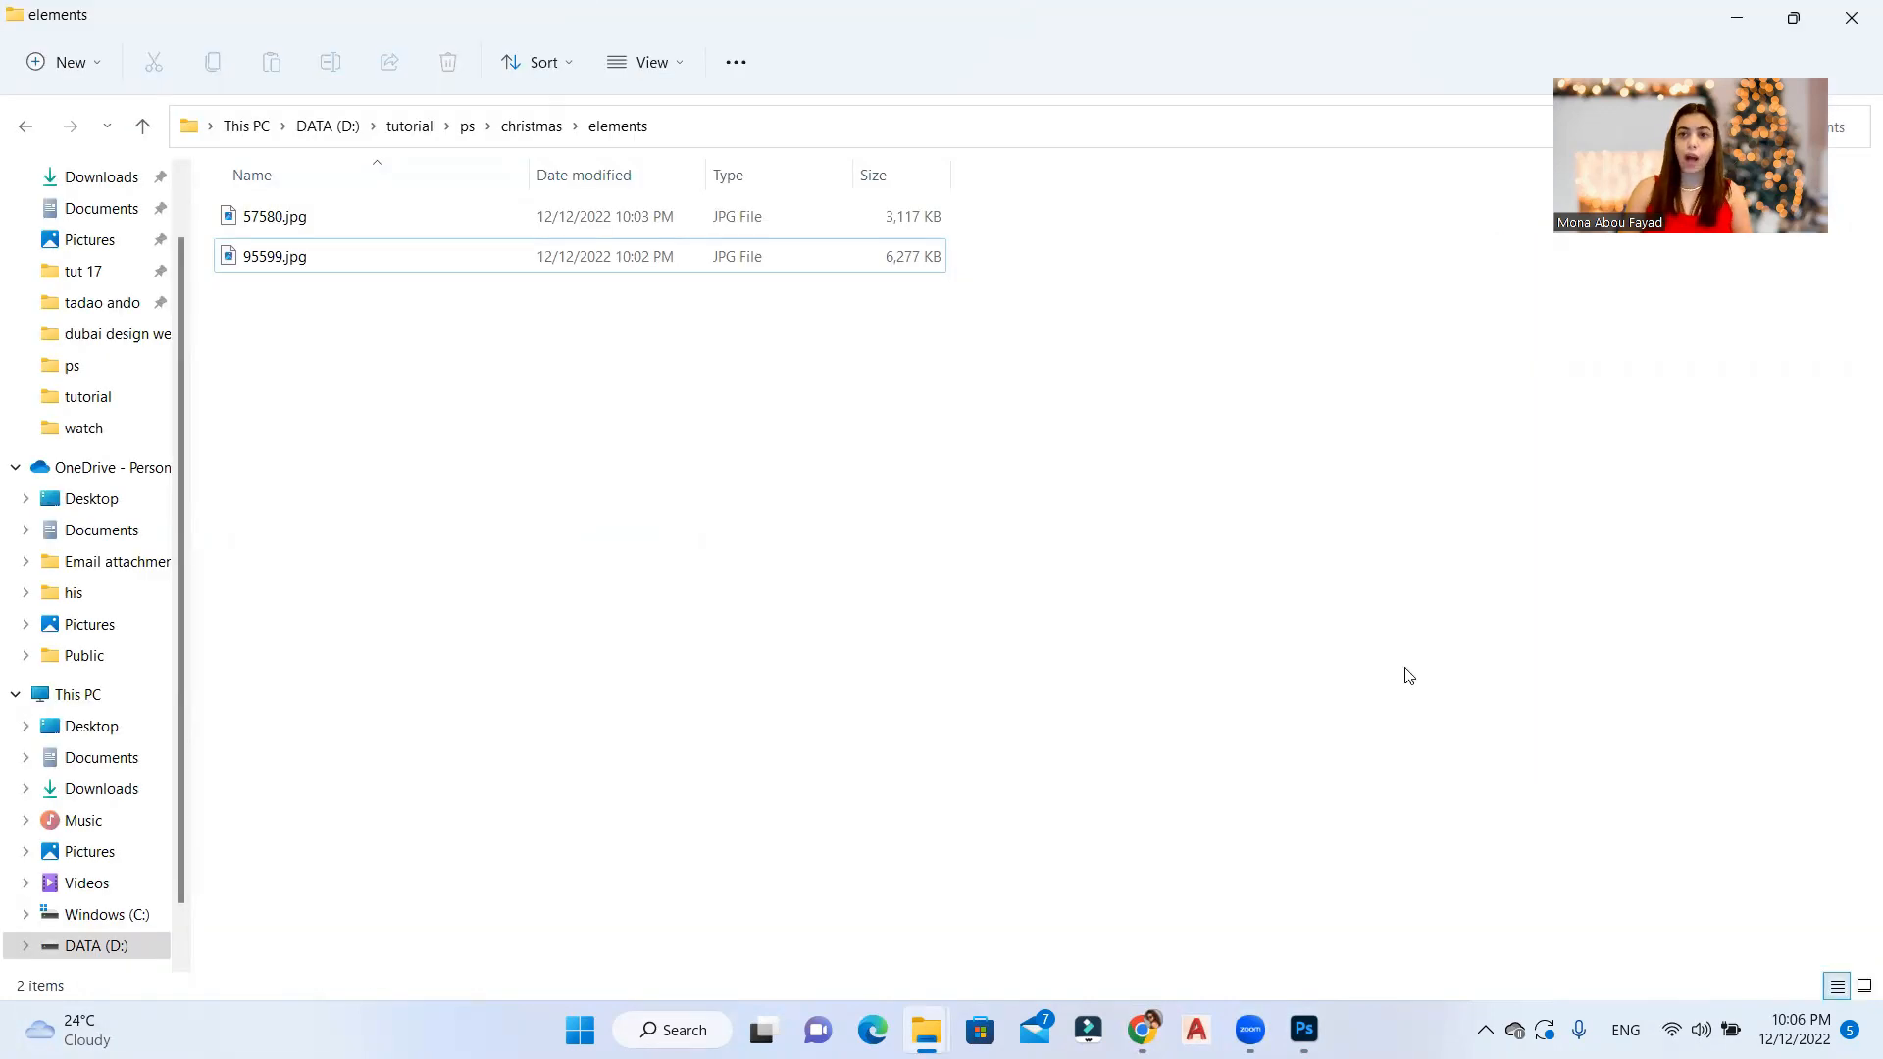
drag(415, 341, 339, 219)
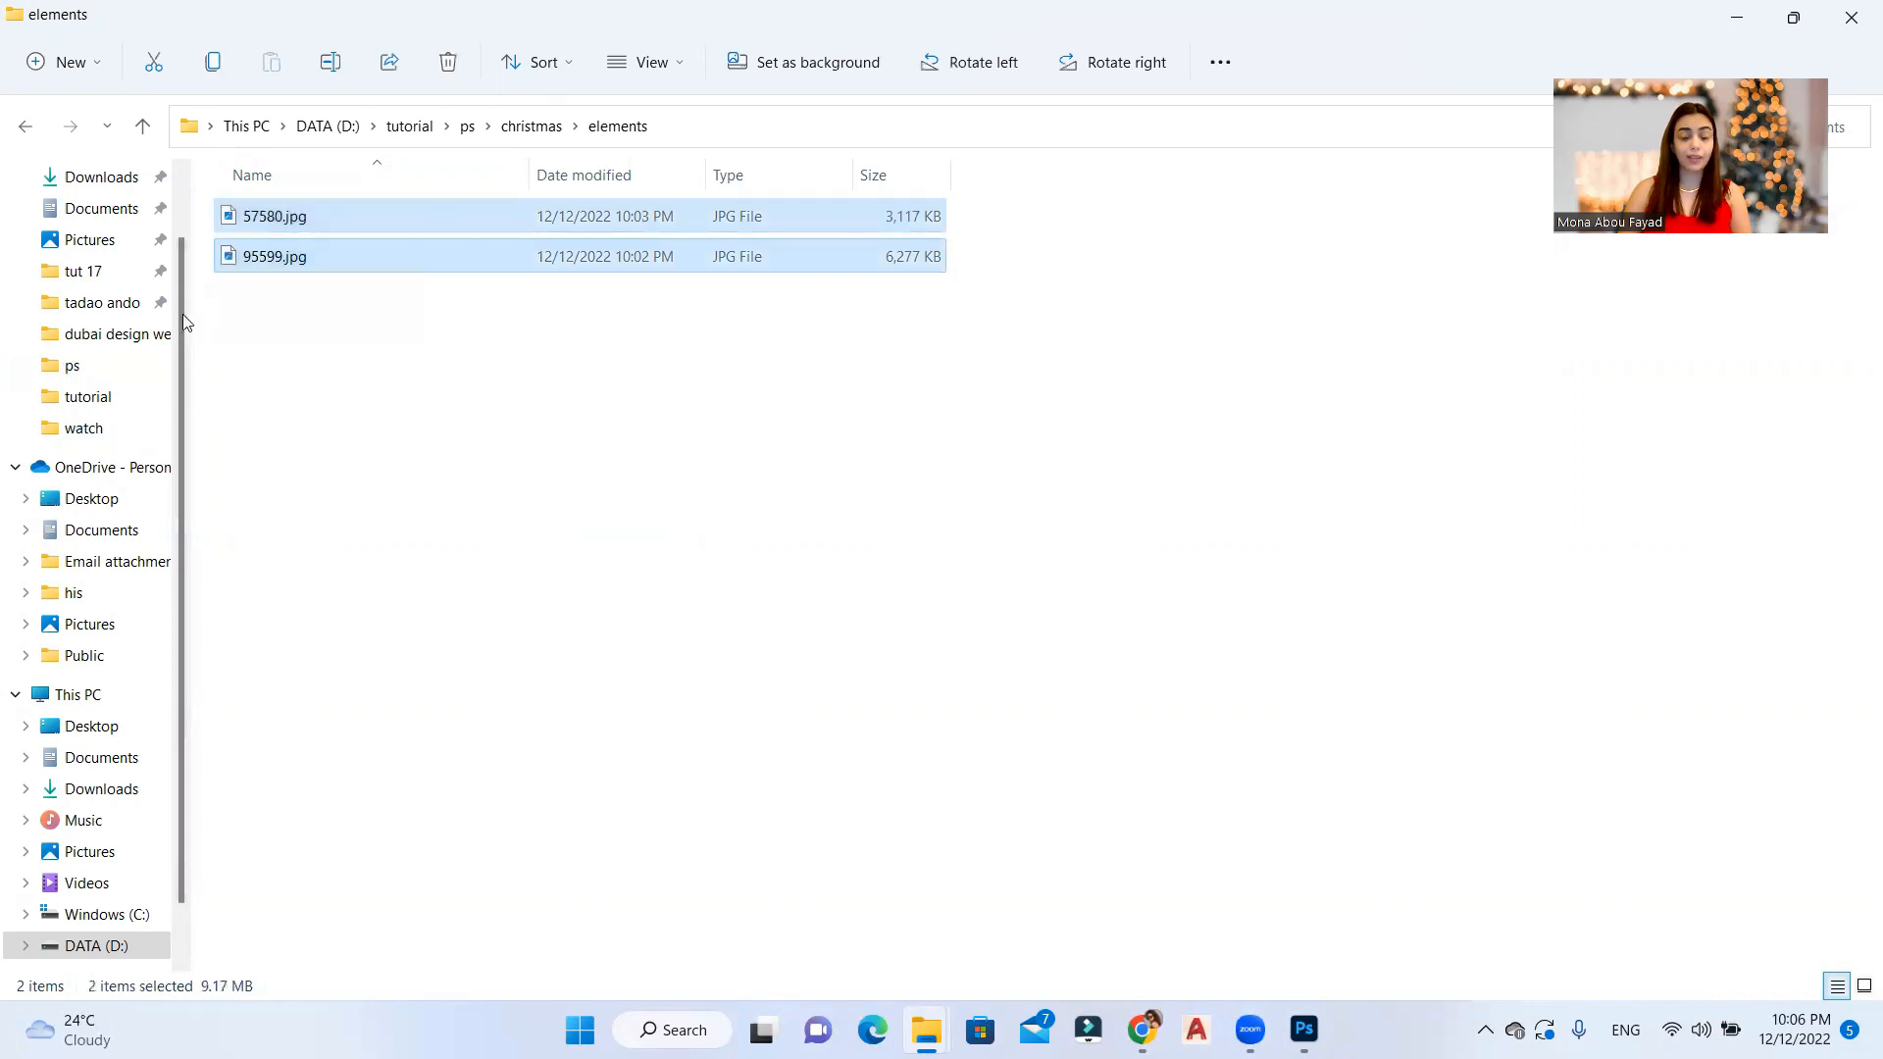
click(373, 422)
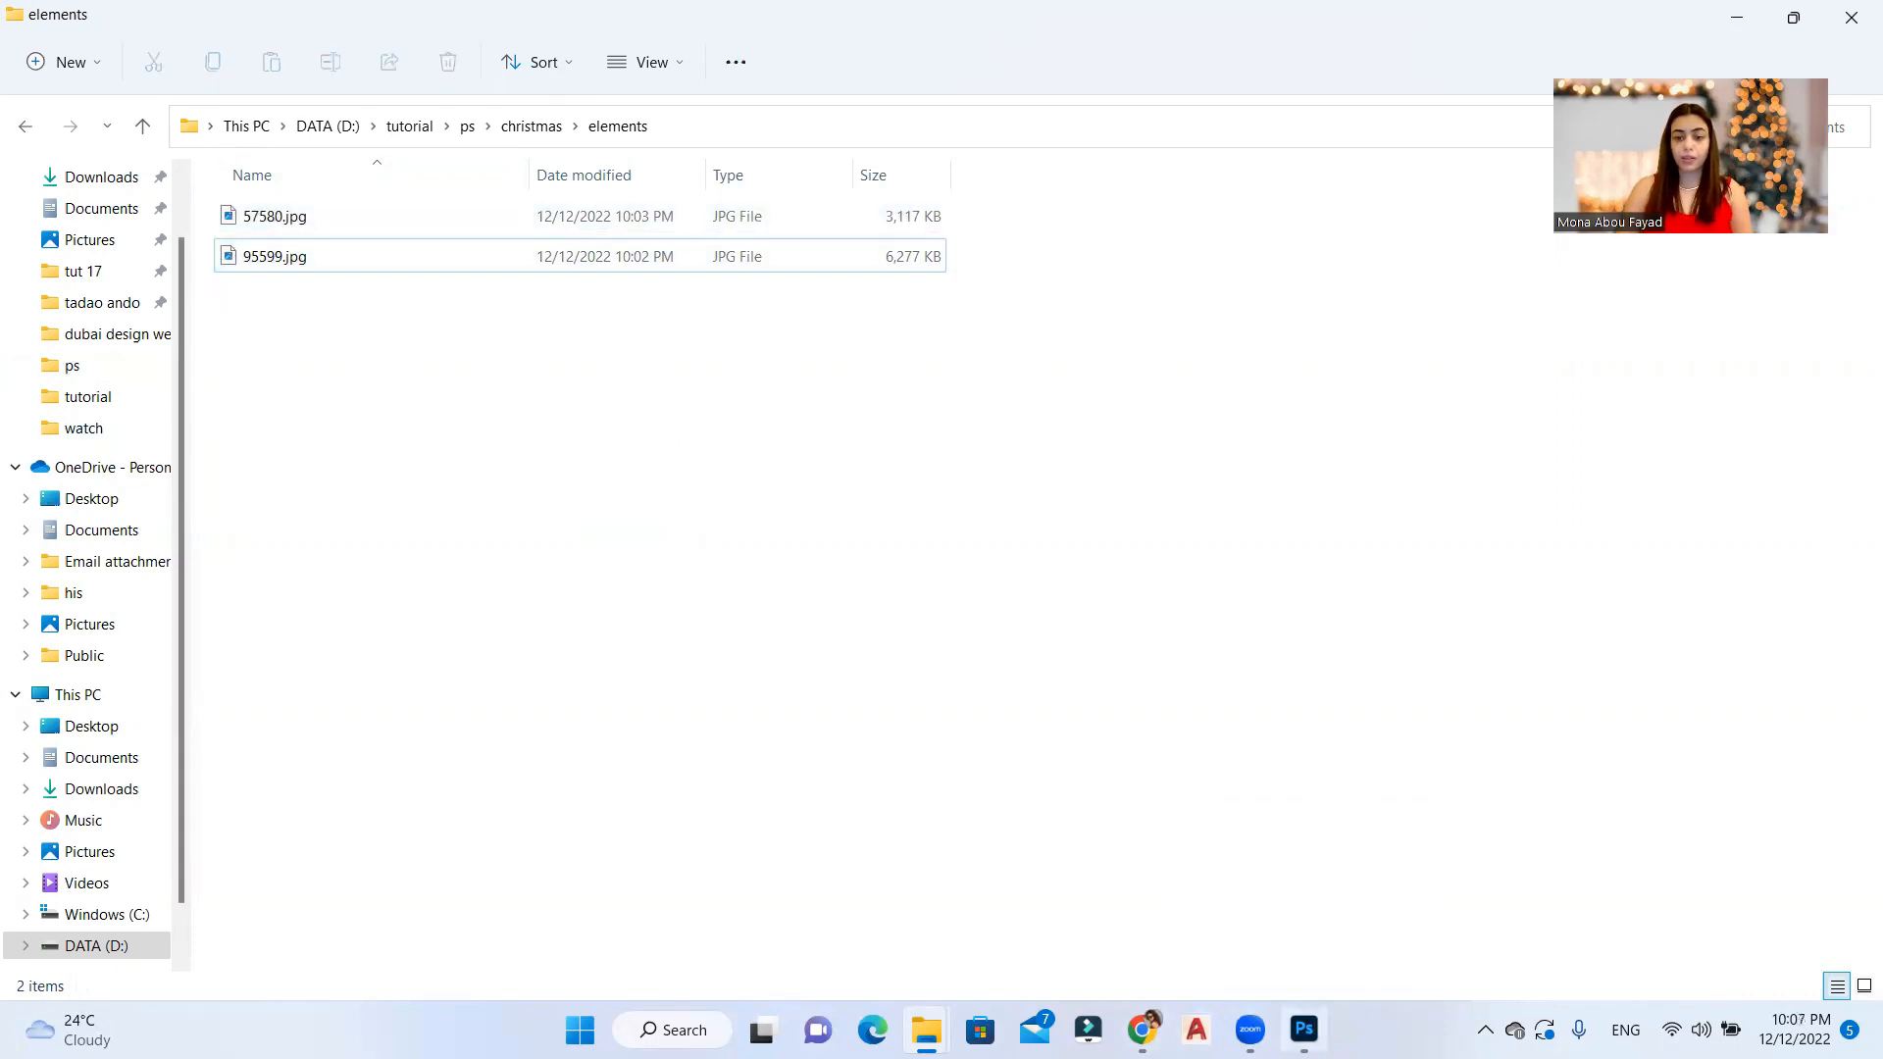
Step: Switch to Photoshop and, with the Gradient Tool, edit the gradient so its starting color stop is red ff0000
click(1304, 1029)
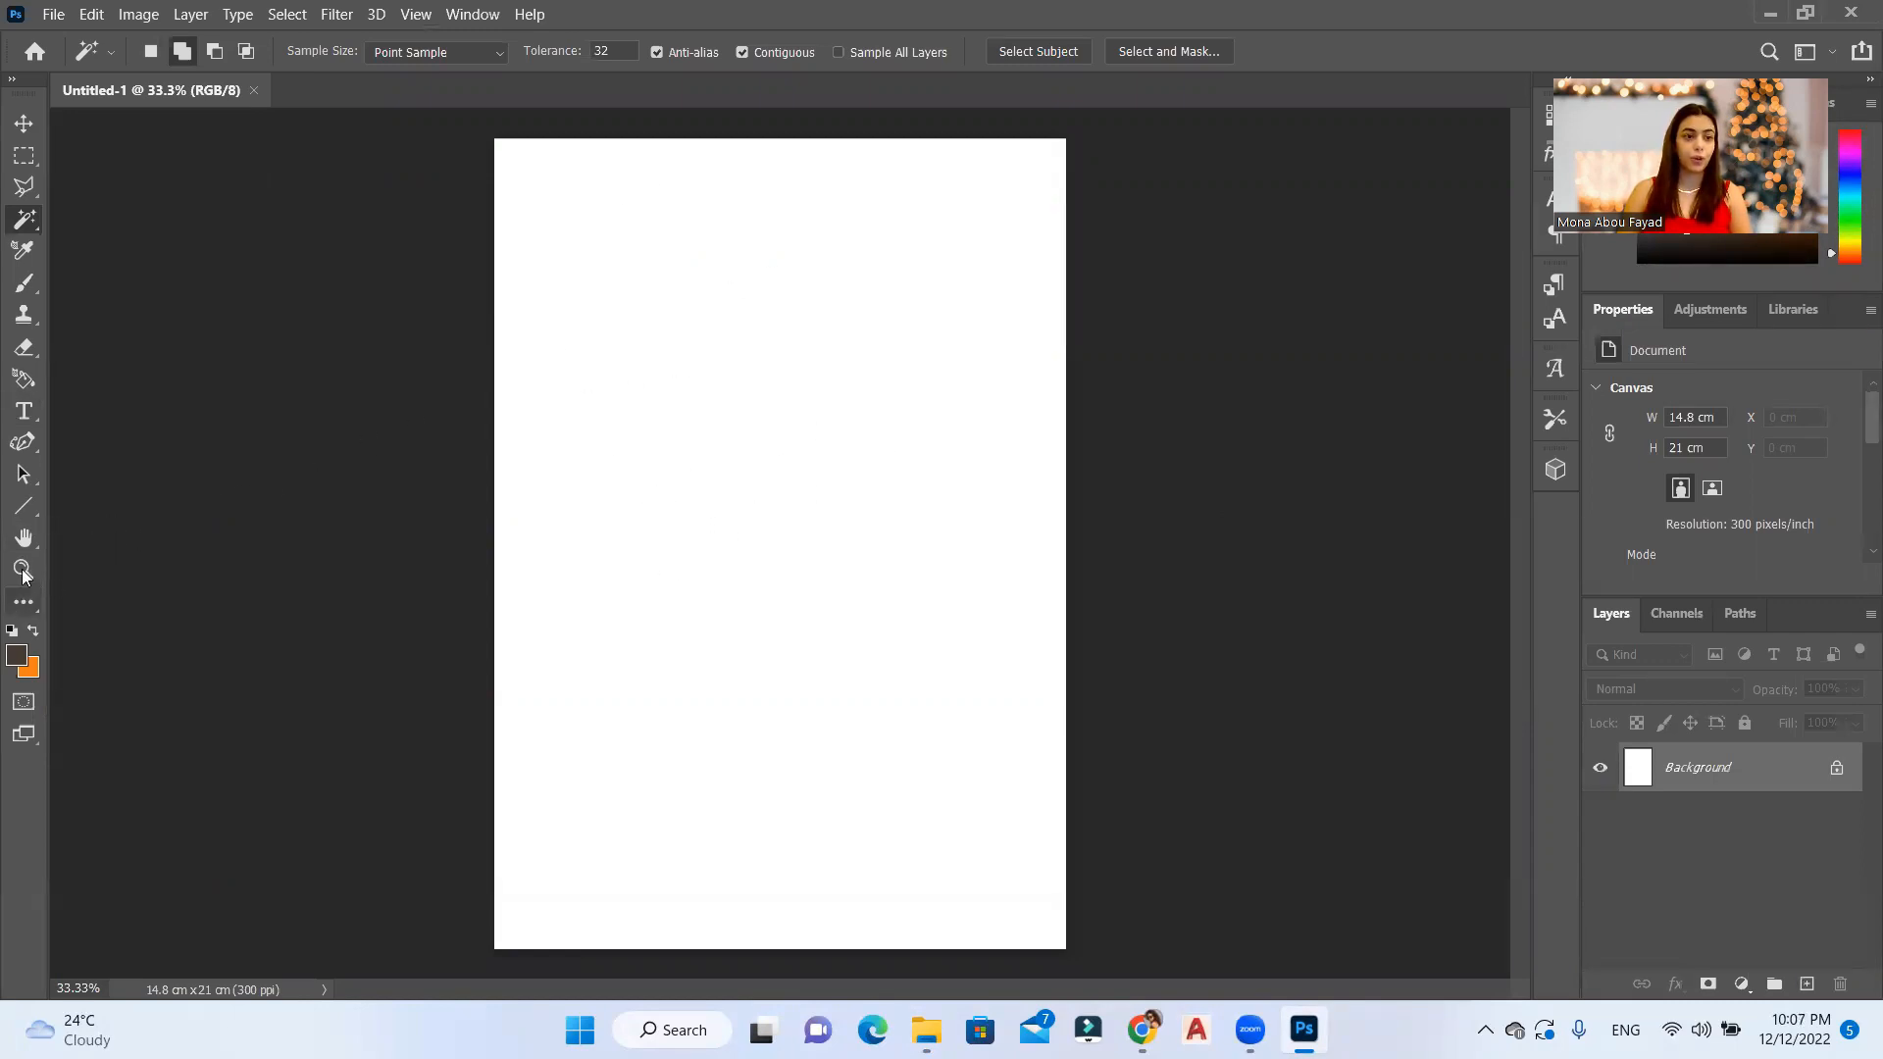
click(28, 611)
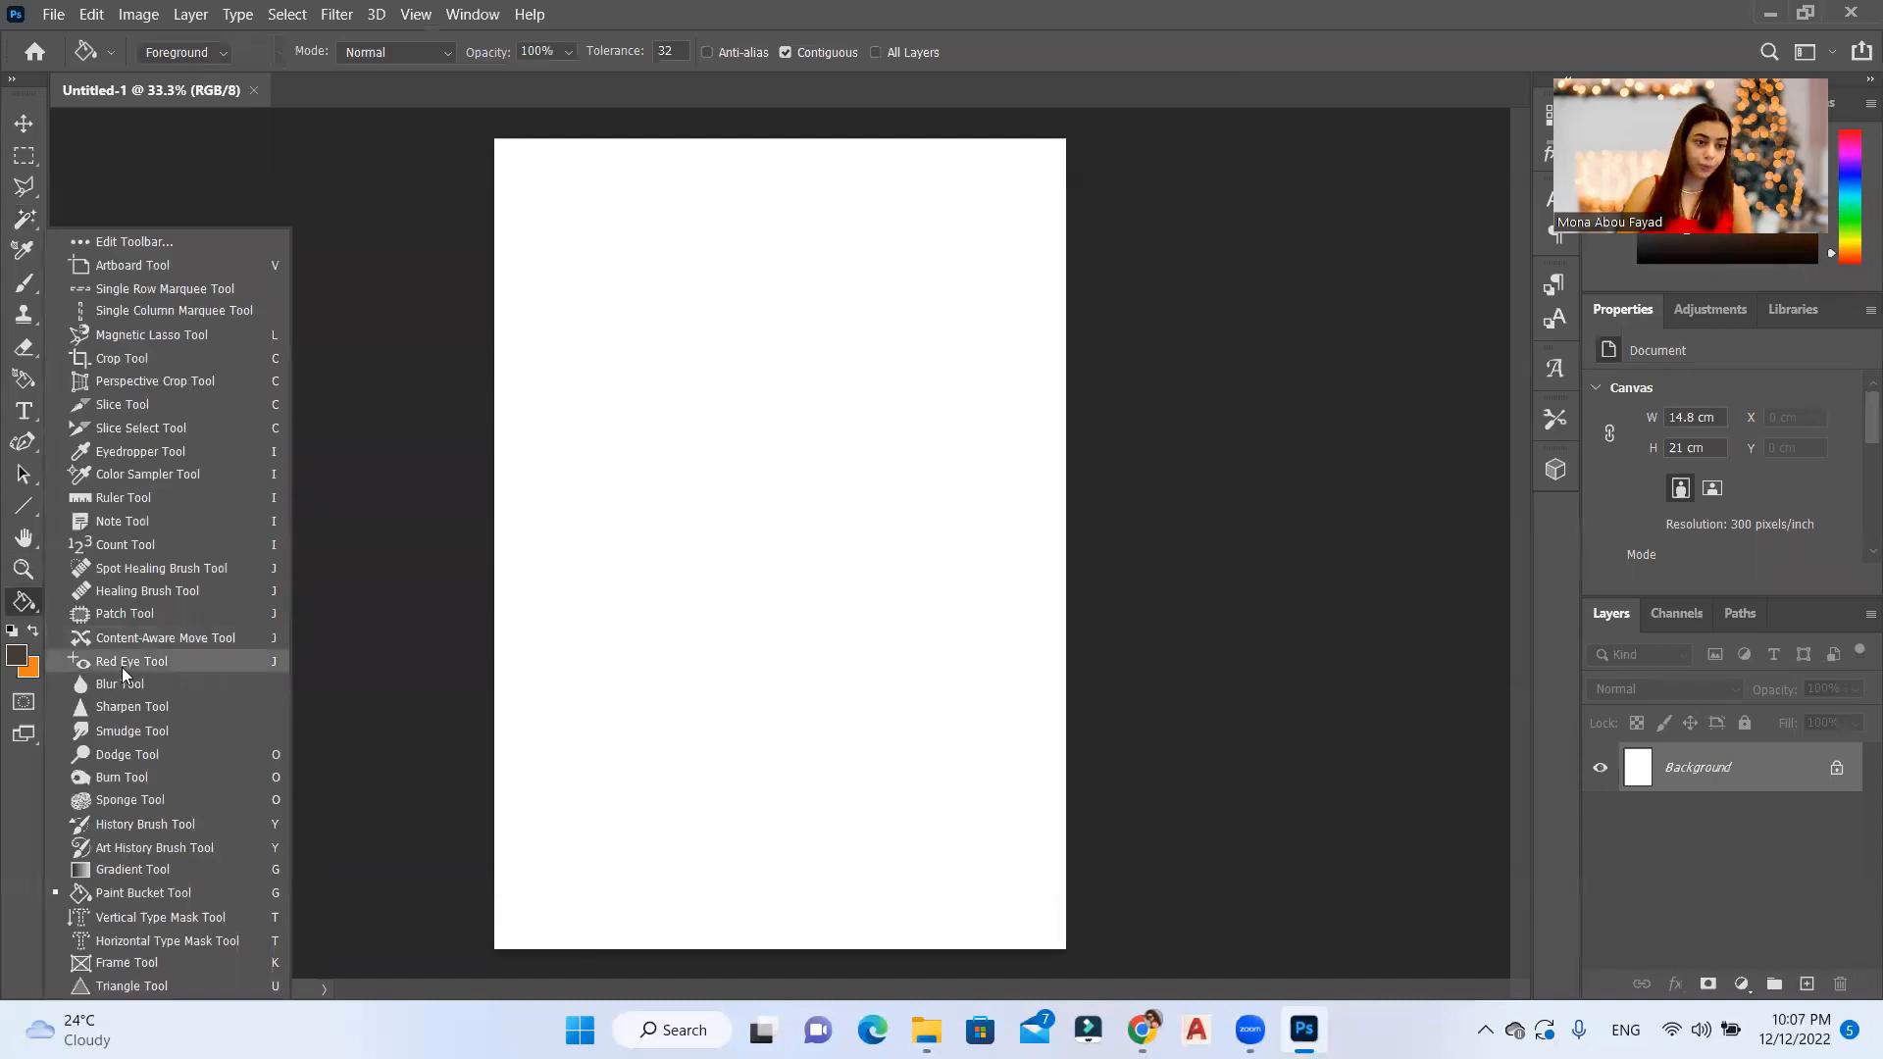
click(111, 873)
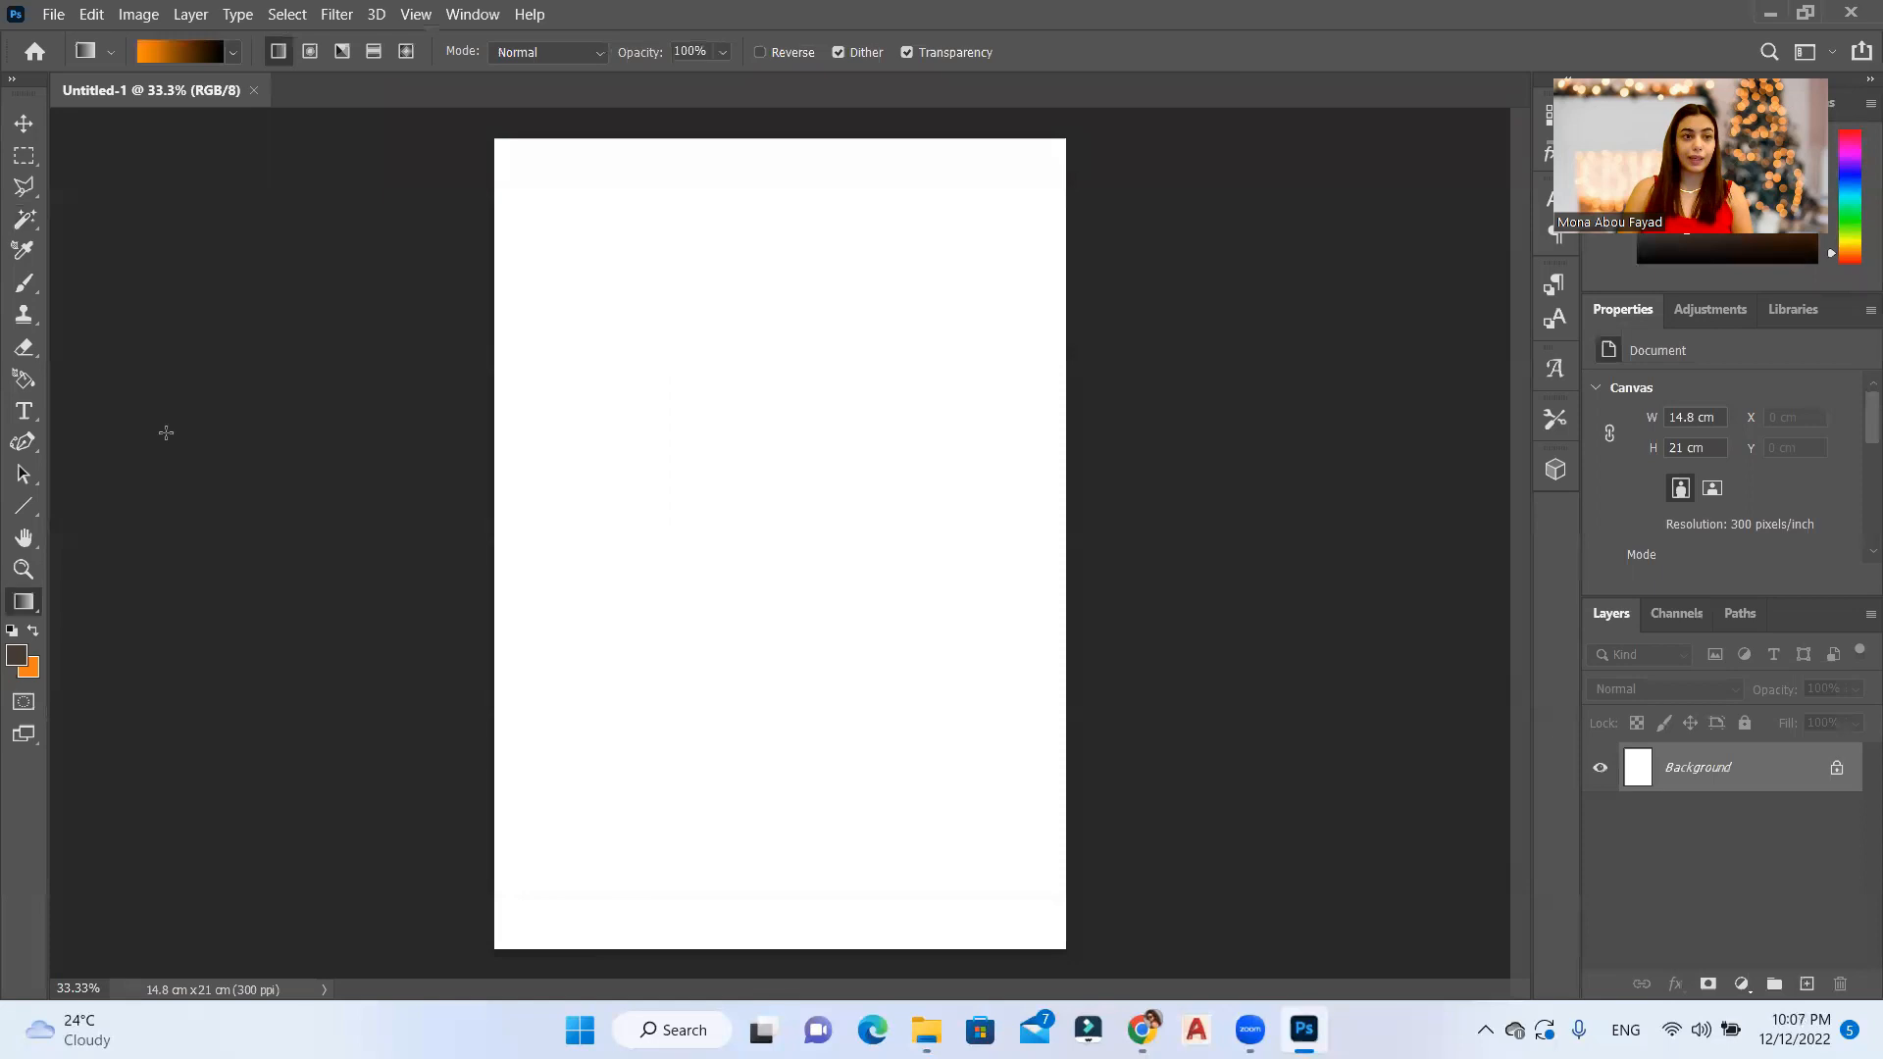
click(164, 51)
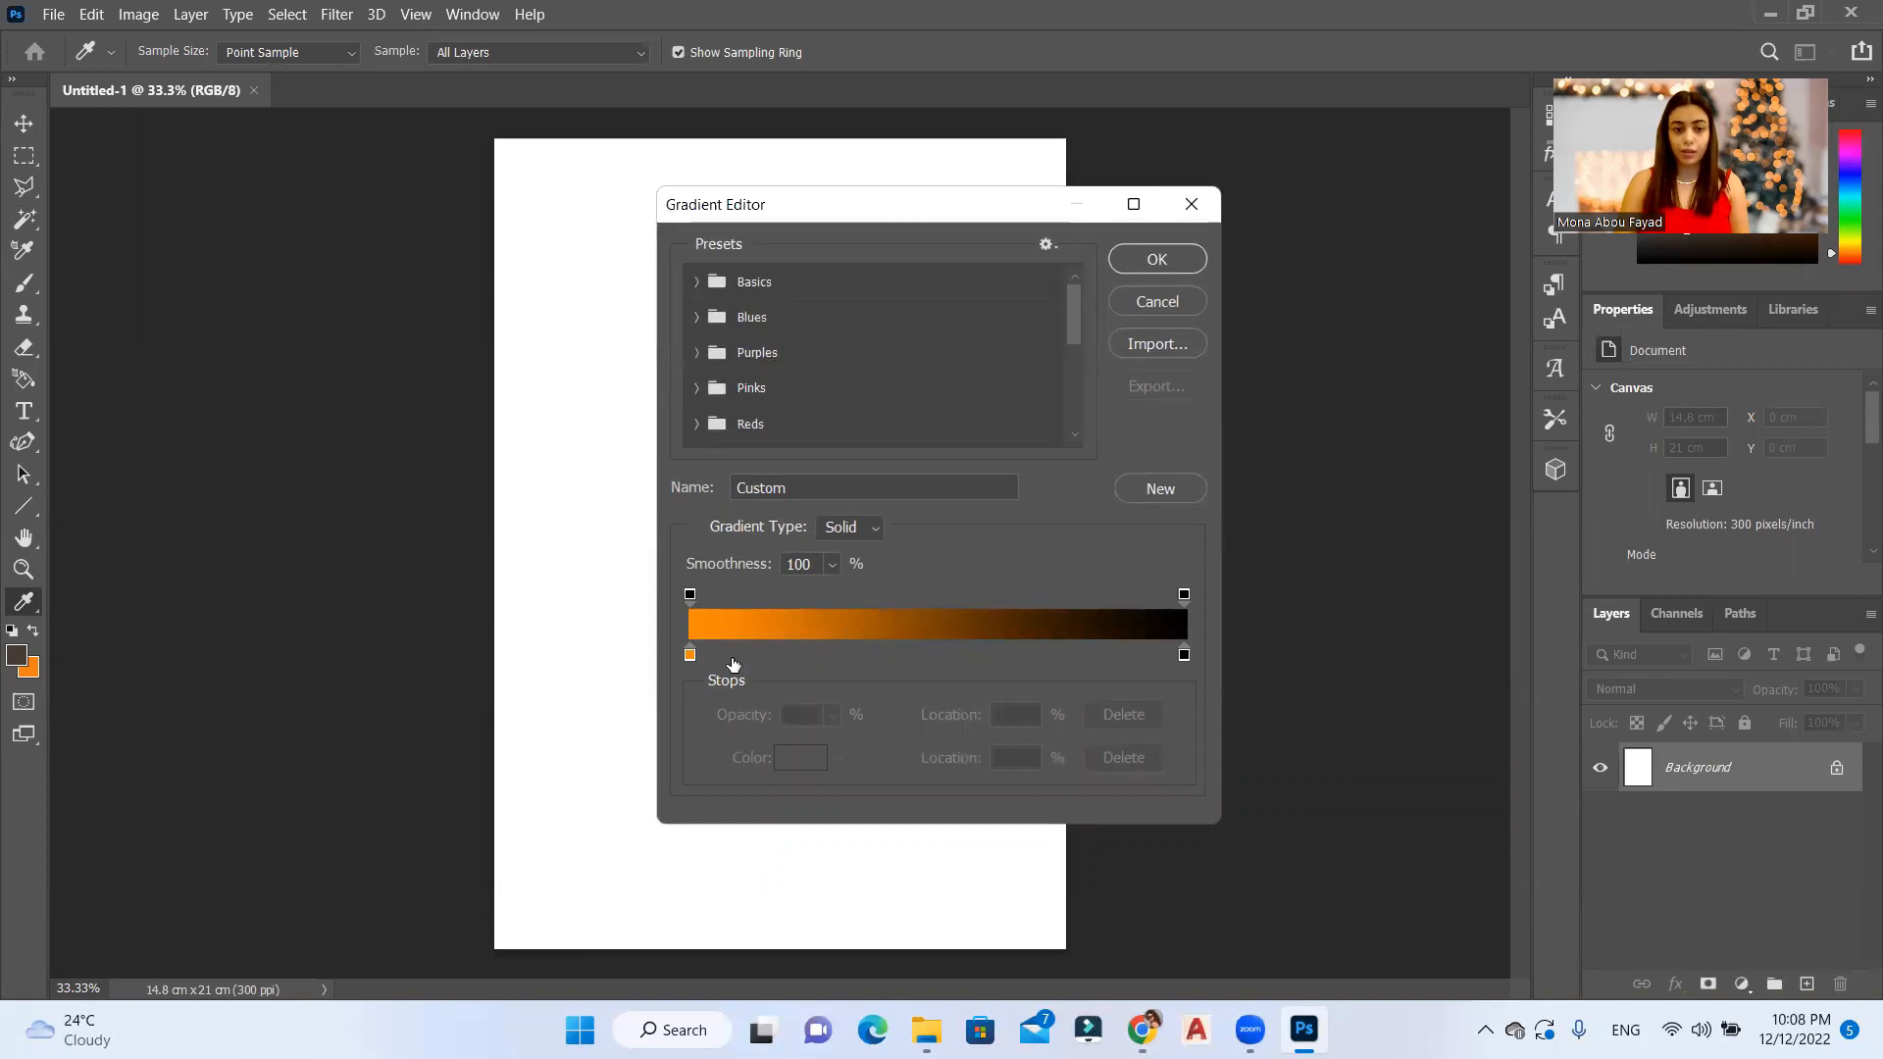
double_click(691, 655)
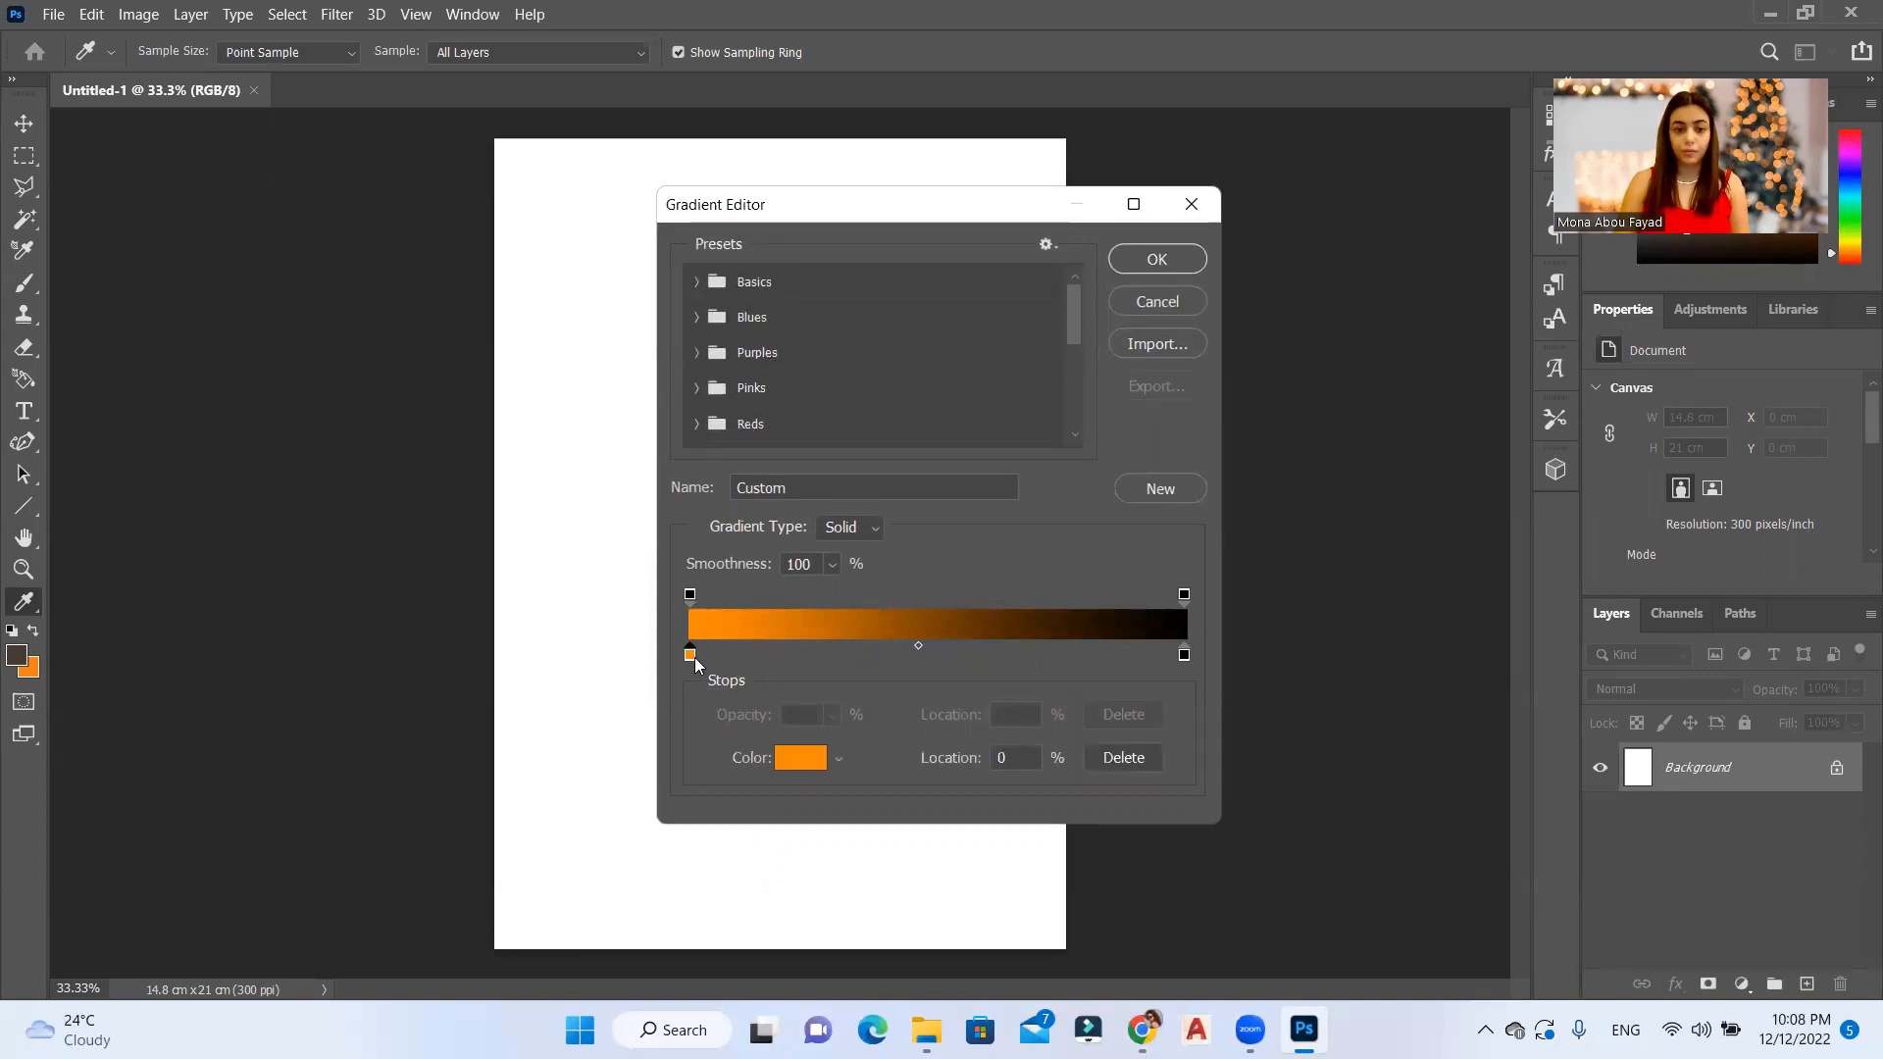
drag(1473, 475, 1501, 397)
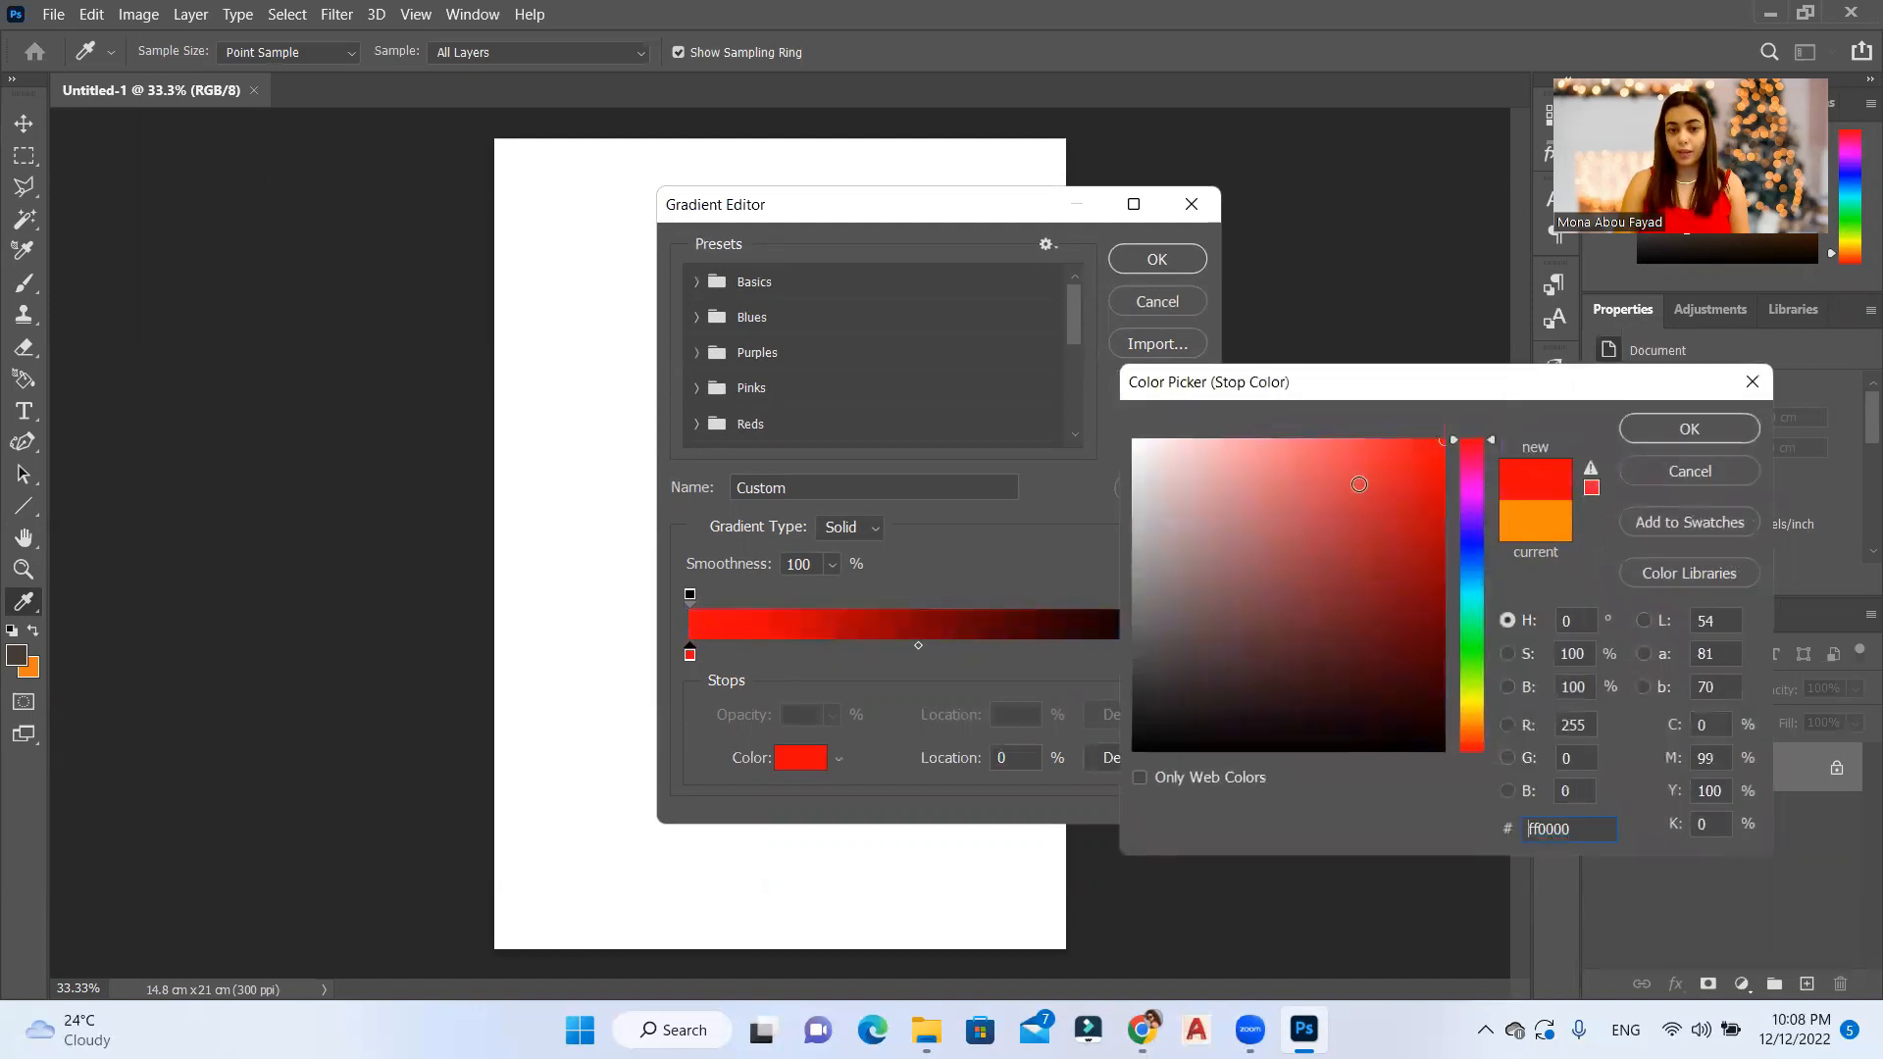
click(1660, 429)
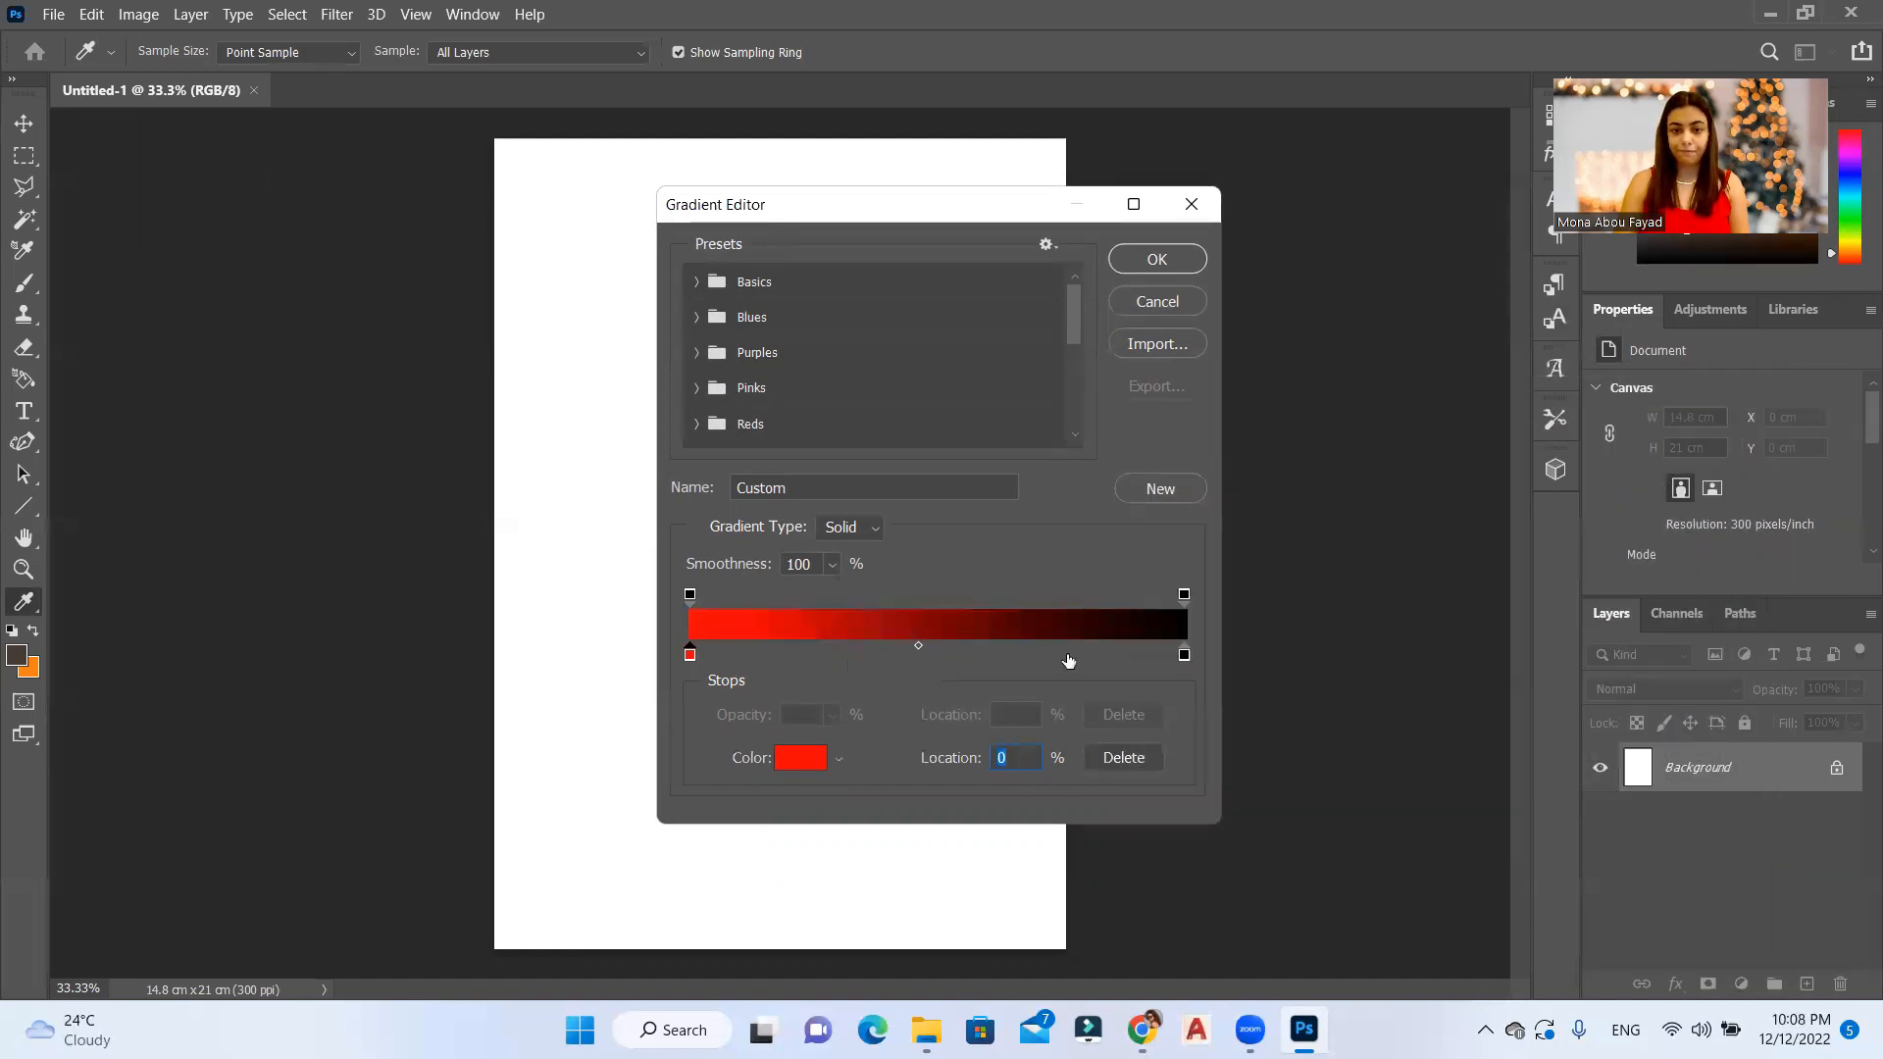
Step: Add a middle color stop to the gradient at about 52% and color it dark red 800909
drag(925, 657, 948, 670)
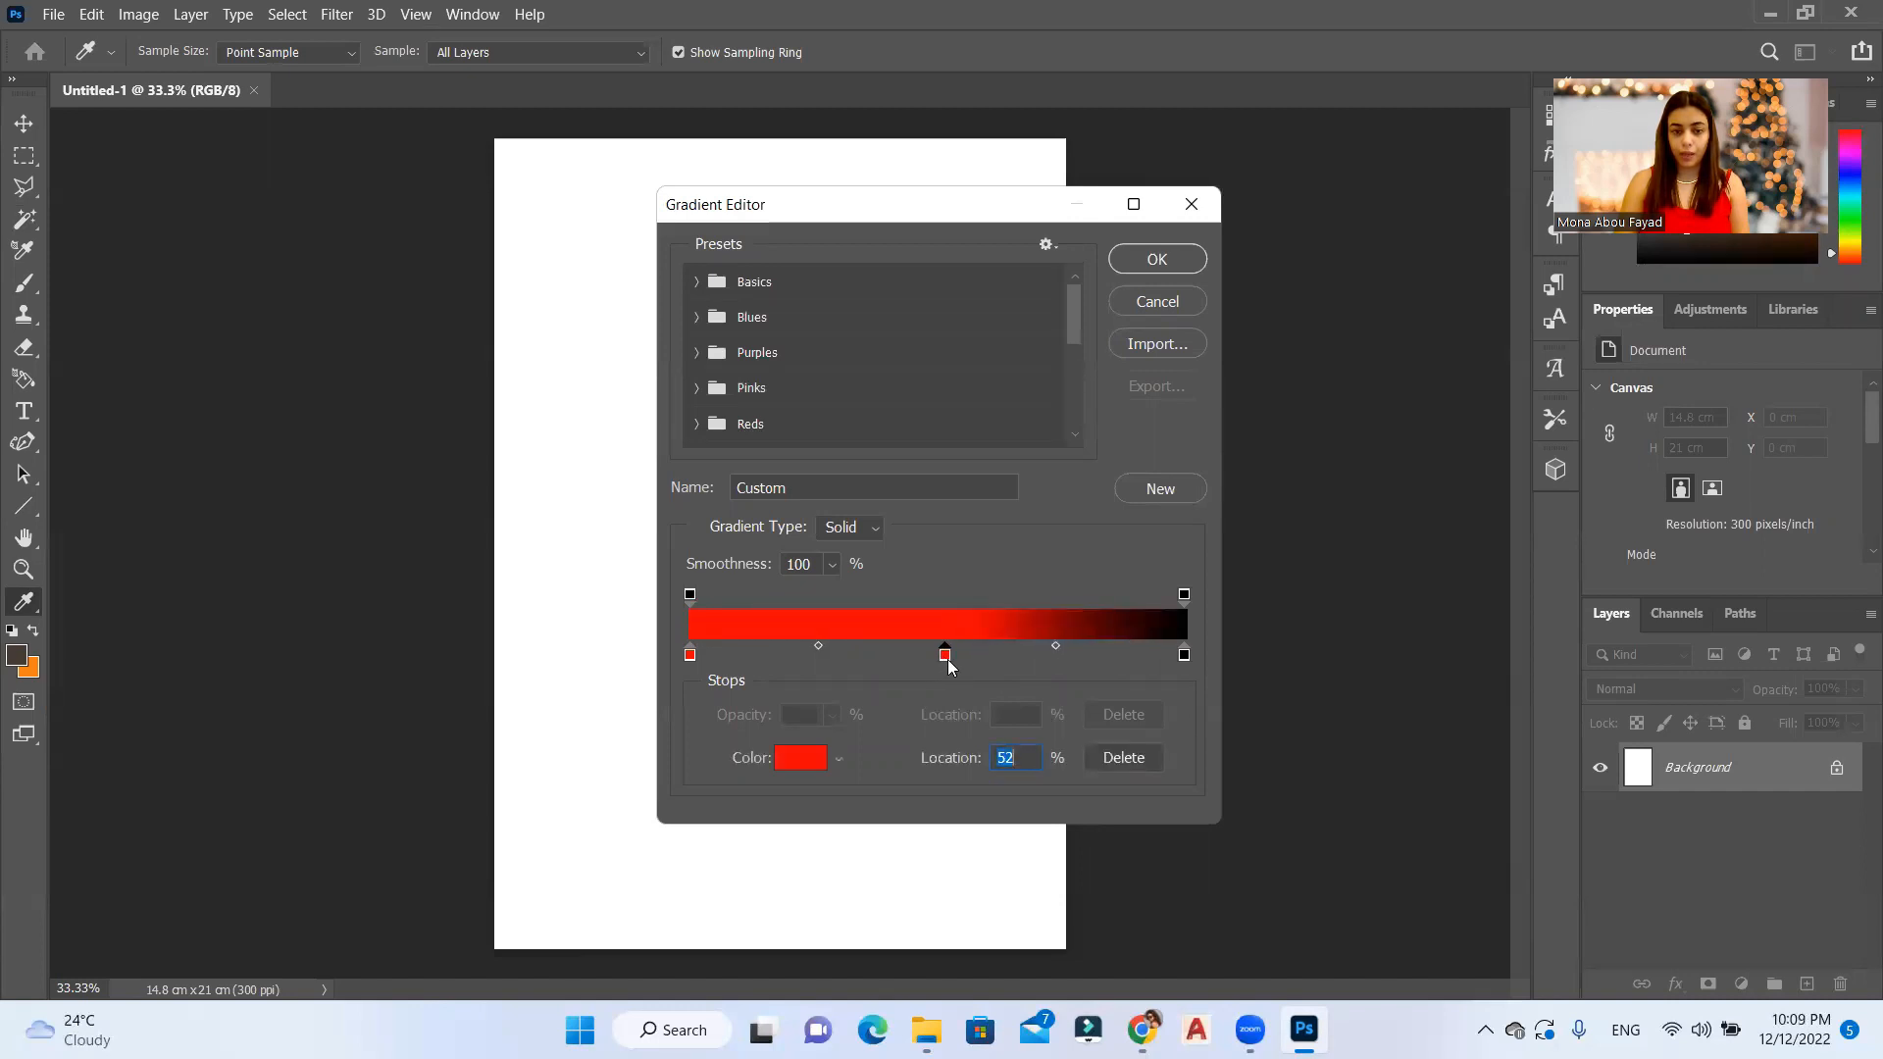
double_click(945, 656)
mouse_move(1428, 579)
mouse_down()
mouse_move(1409, 636)
mouse_move(1426, 594)
mouse_up()
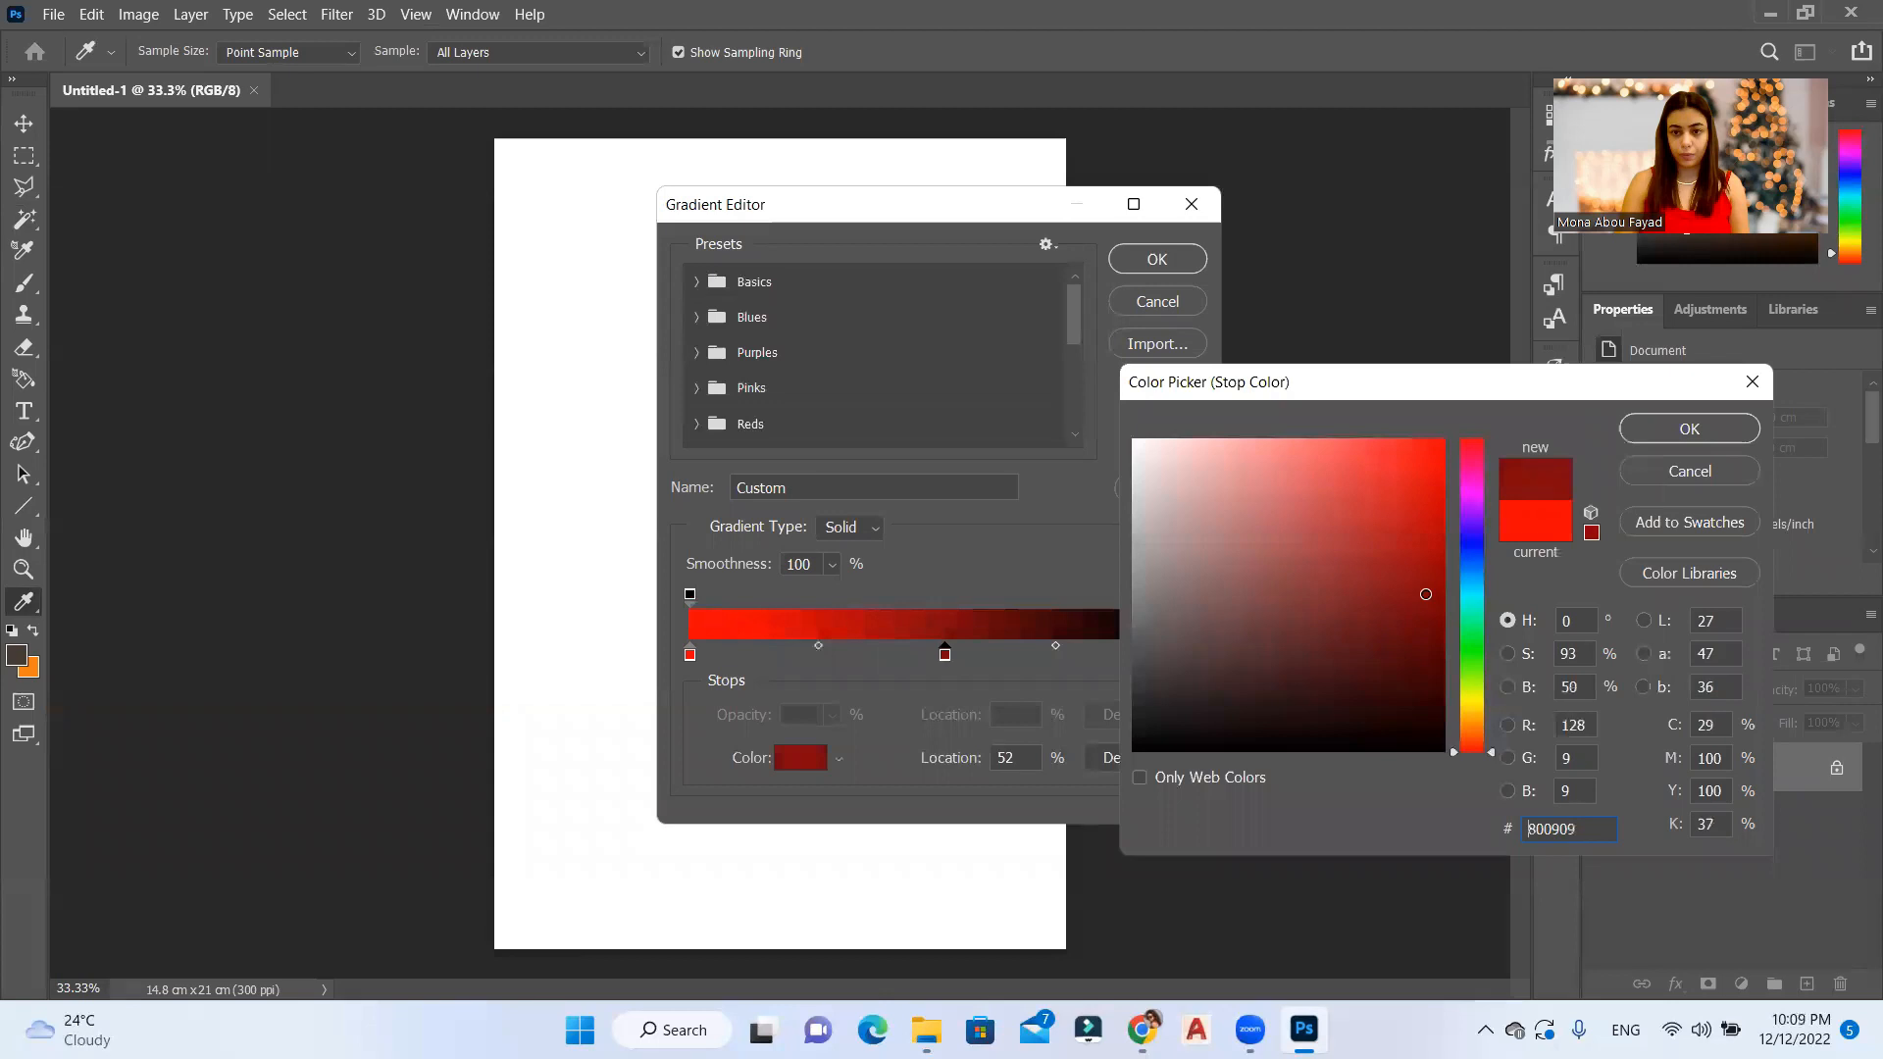
click(1683, 426)
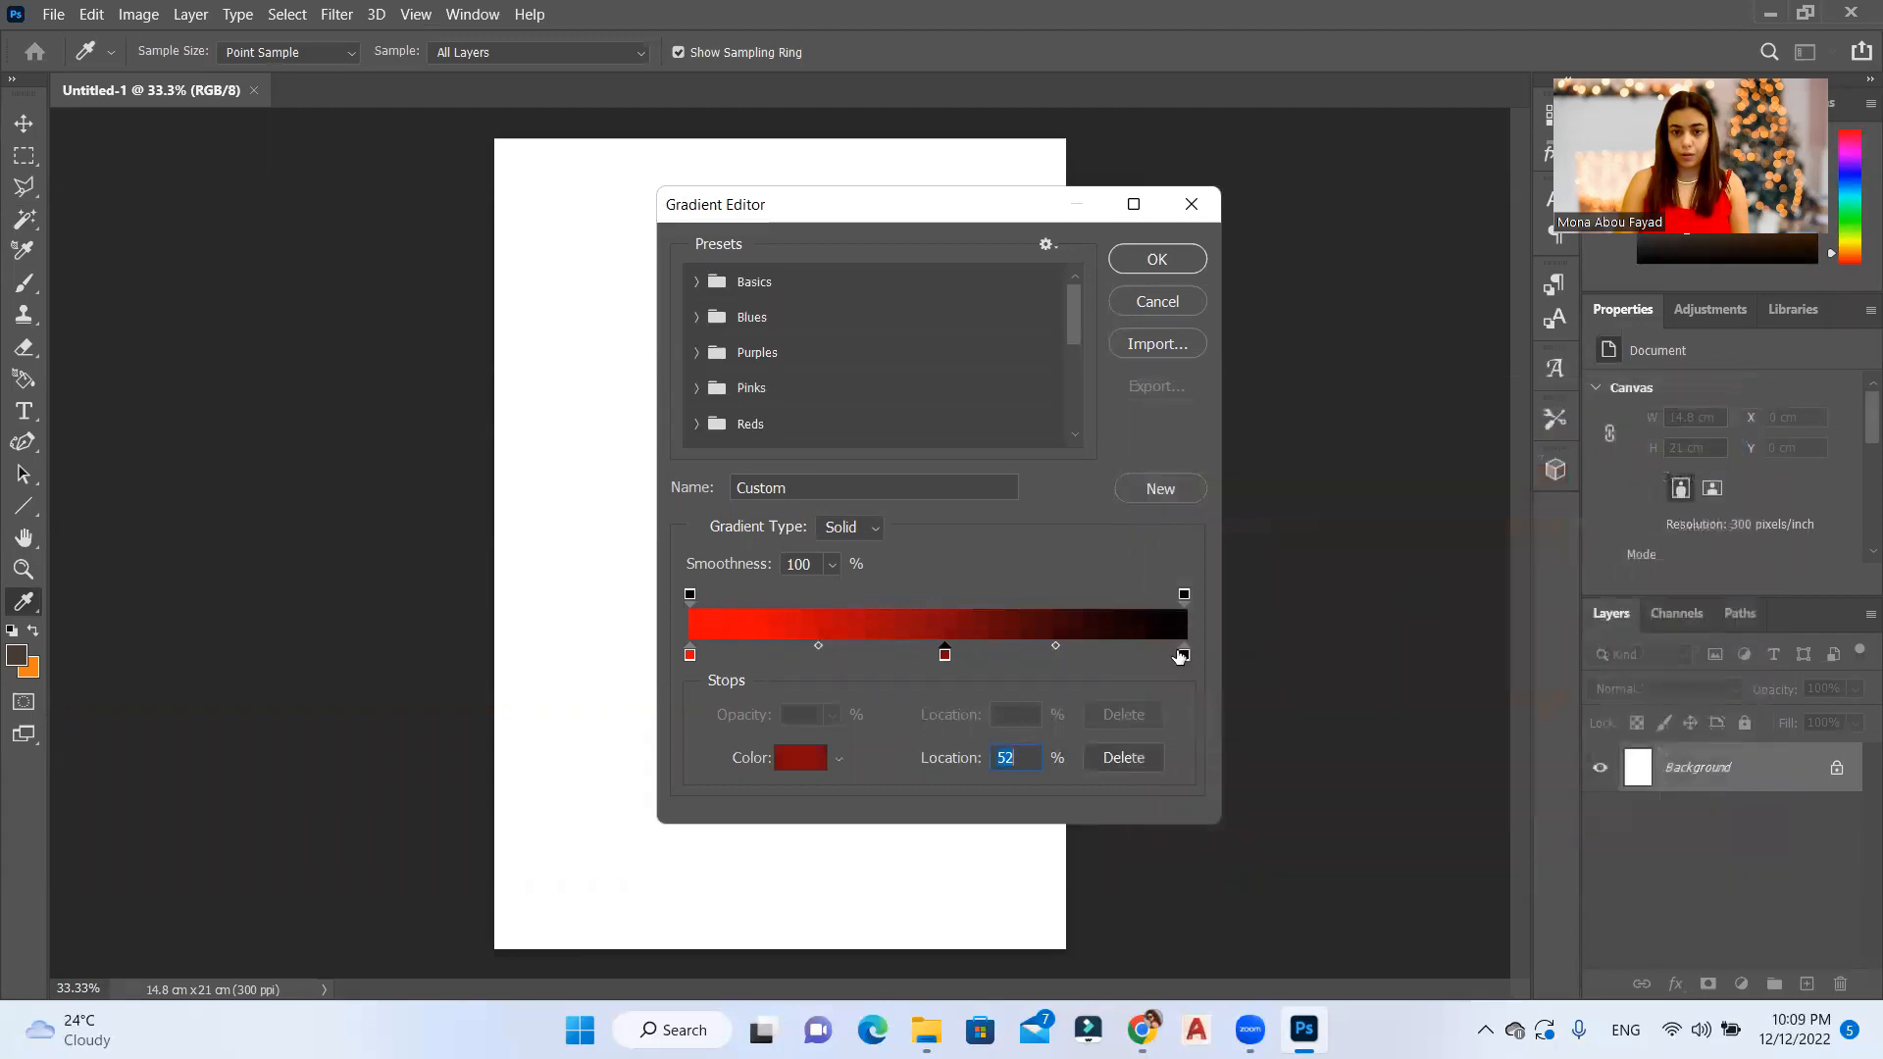
Step: Set the gradient's end color stop to red ff0000 and move the dark red middle stop to 50%
double_click(1182, 656)
drag(1183, 659, 1200, 652)
drag(1352, 618, 1390, 596)
click(1471, 441)
drag(1389, 471, 1343, 512)
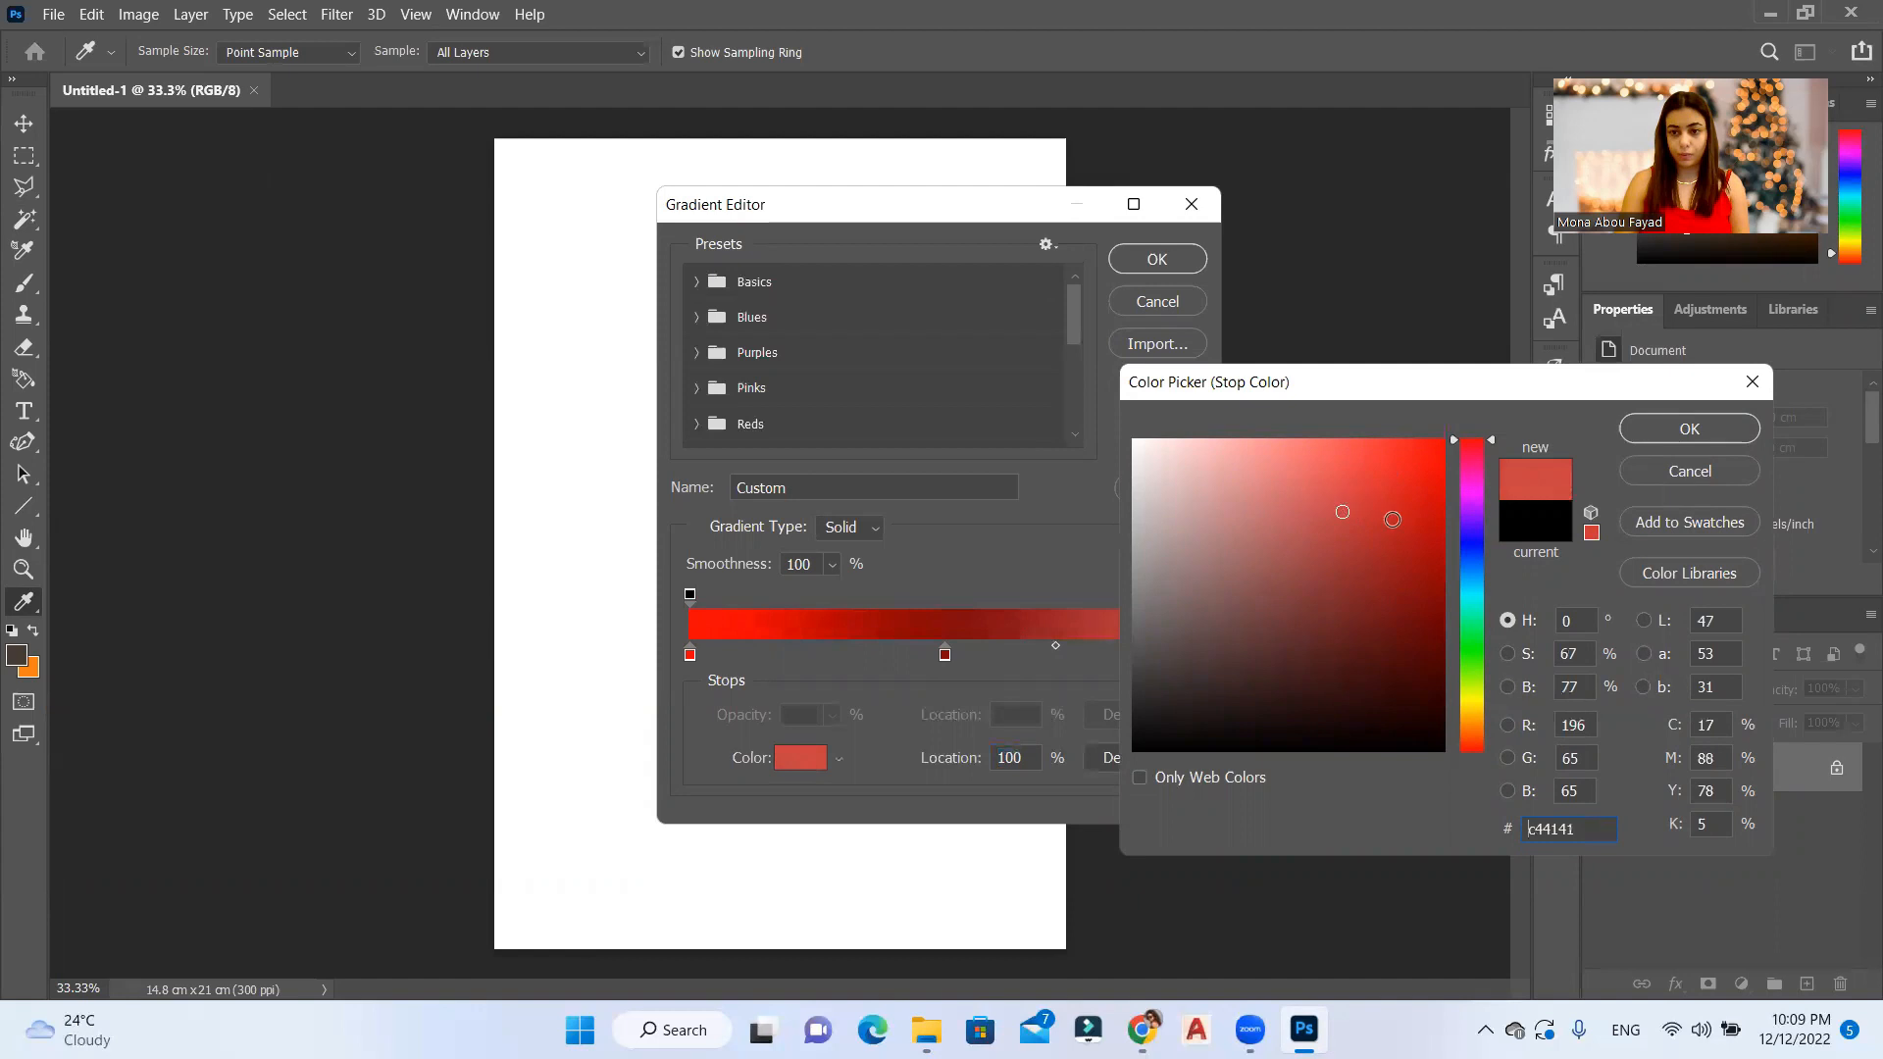
drag(1358, 493, 1522, 351)
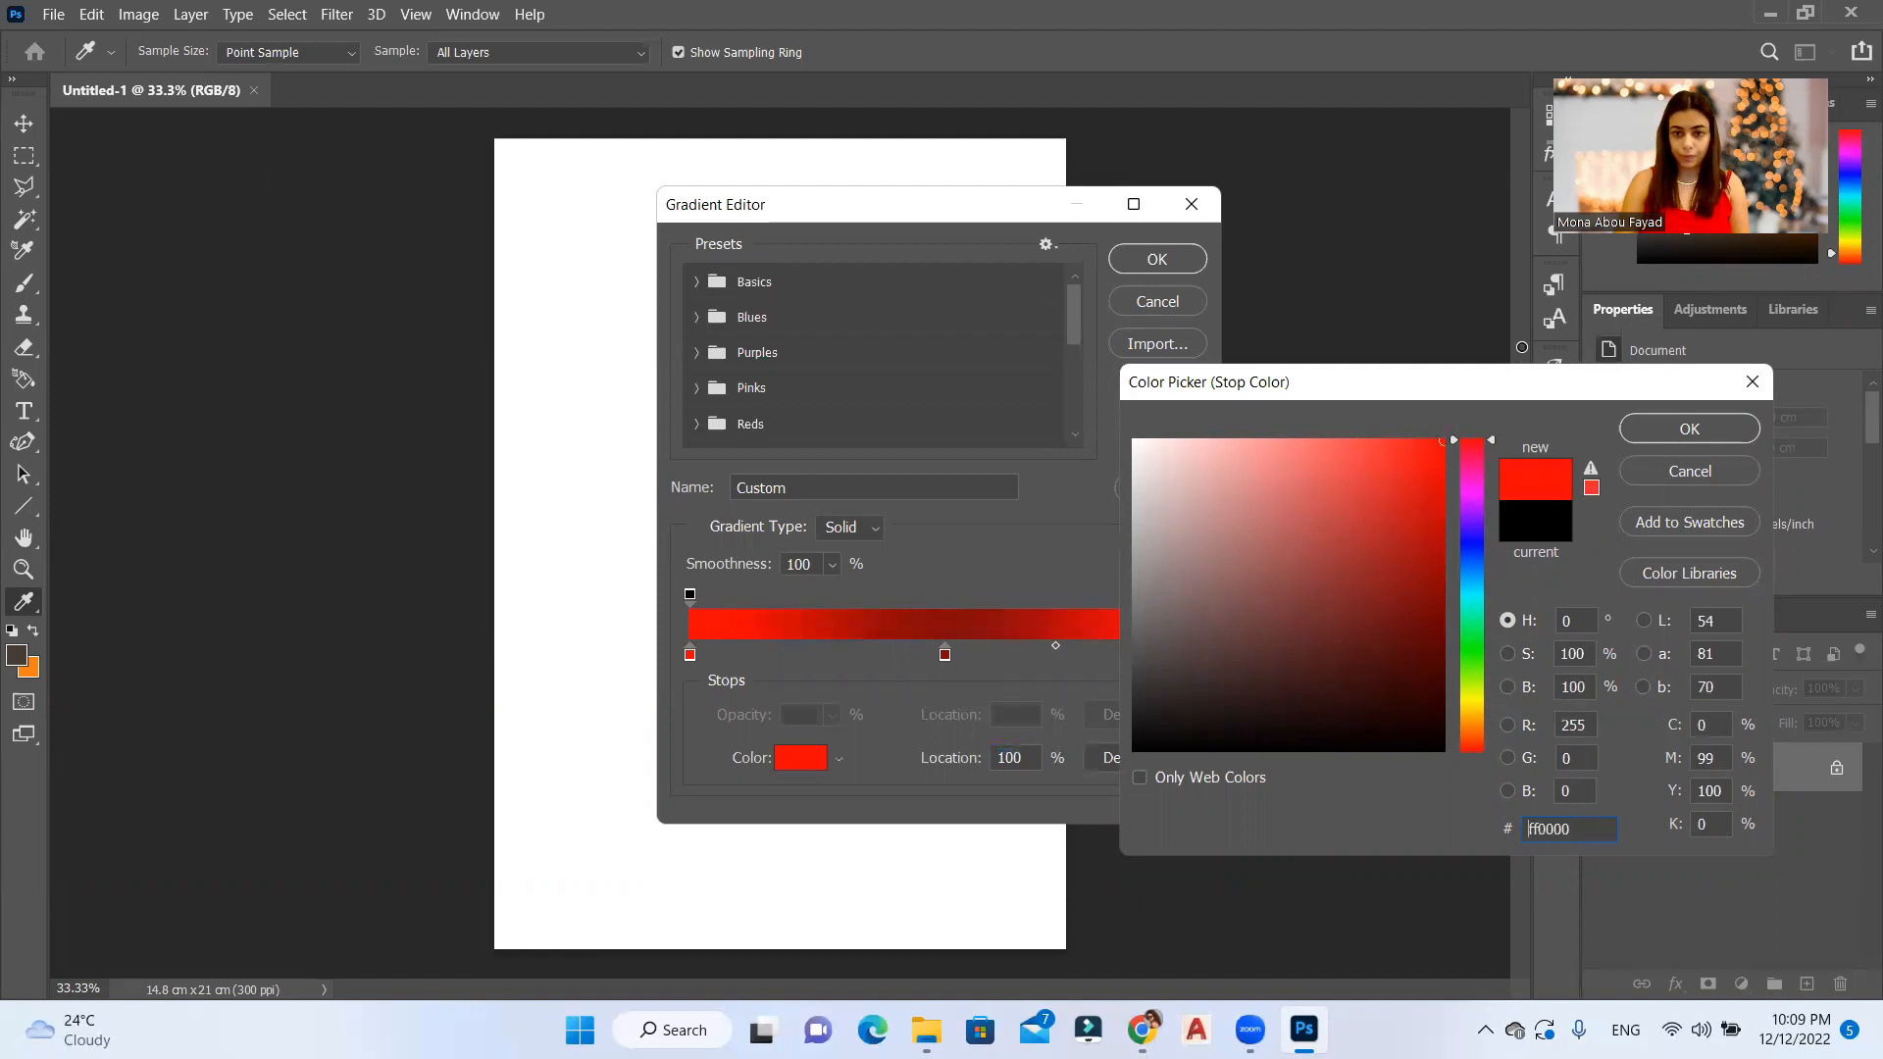
click(1683, 432)
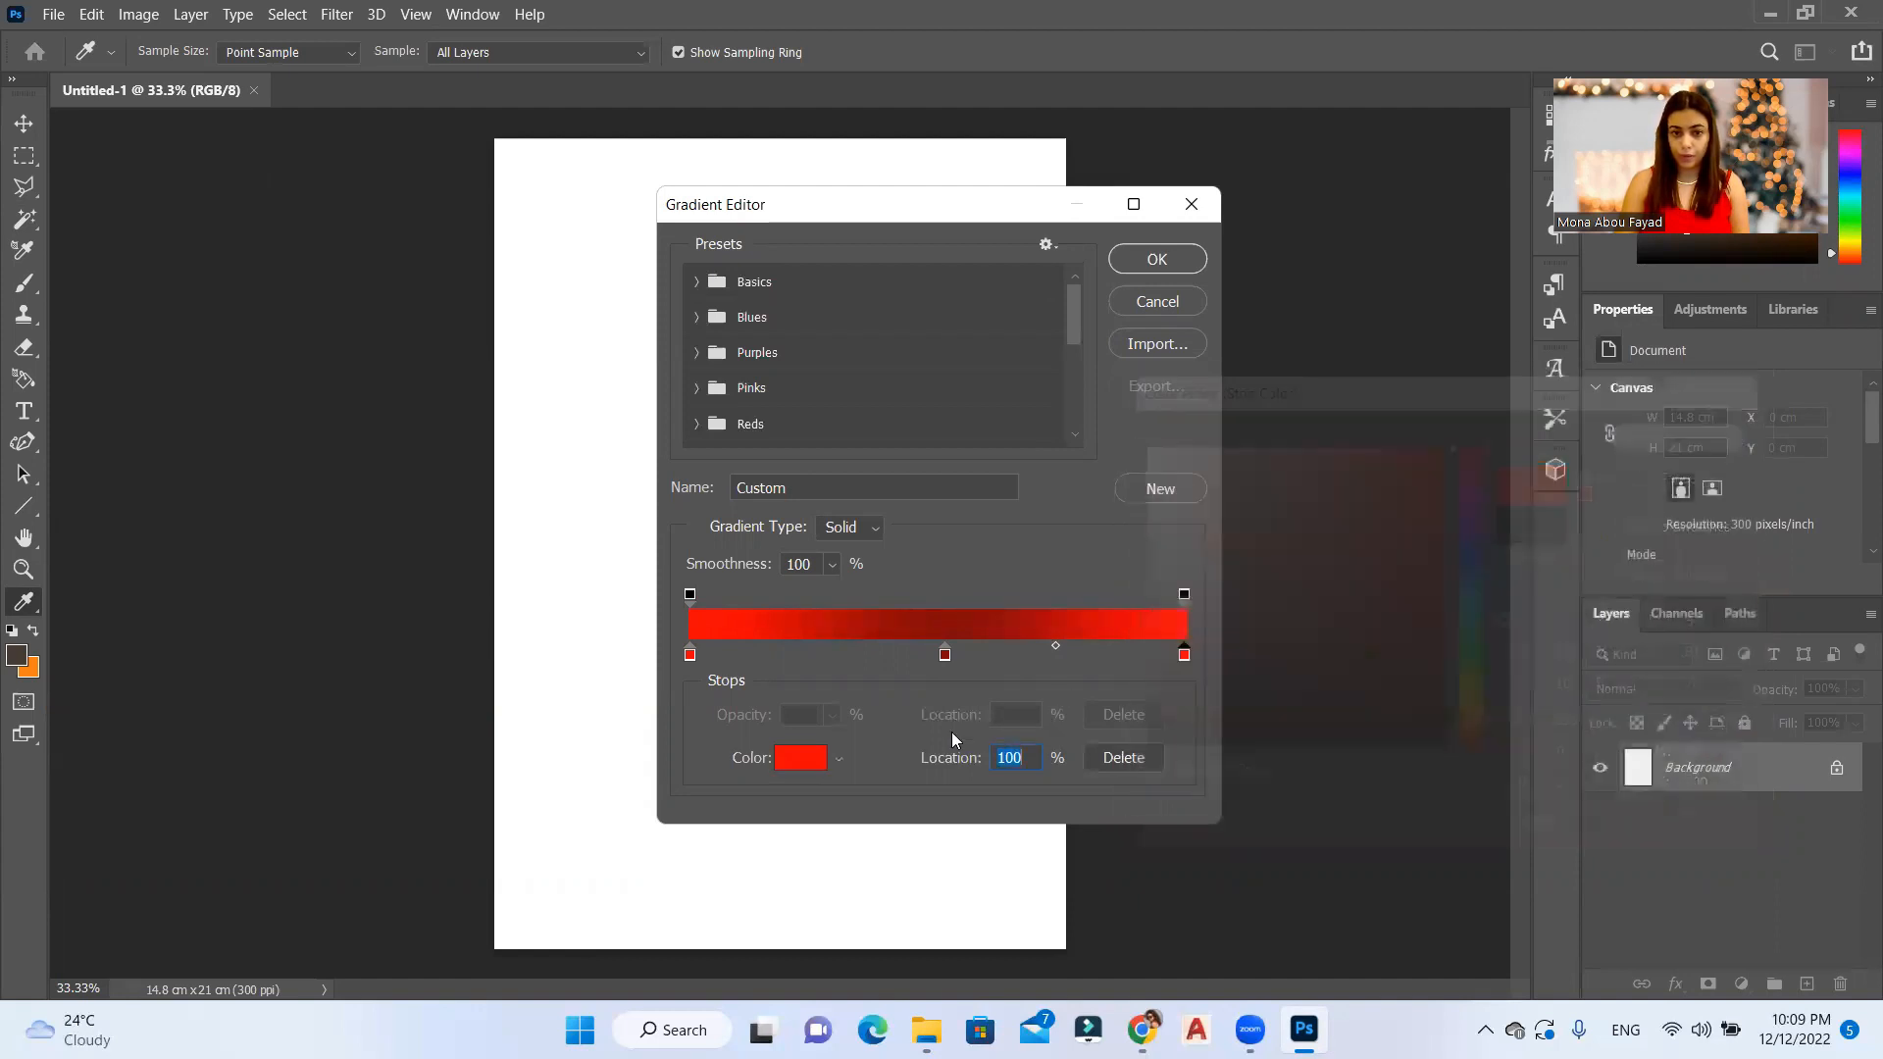
drag(946, 660, 932, 655)
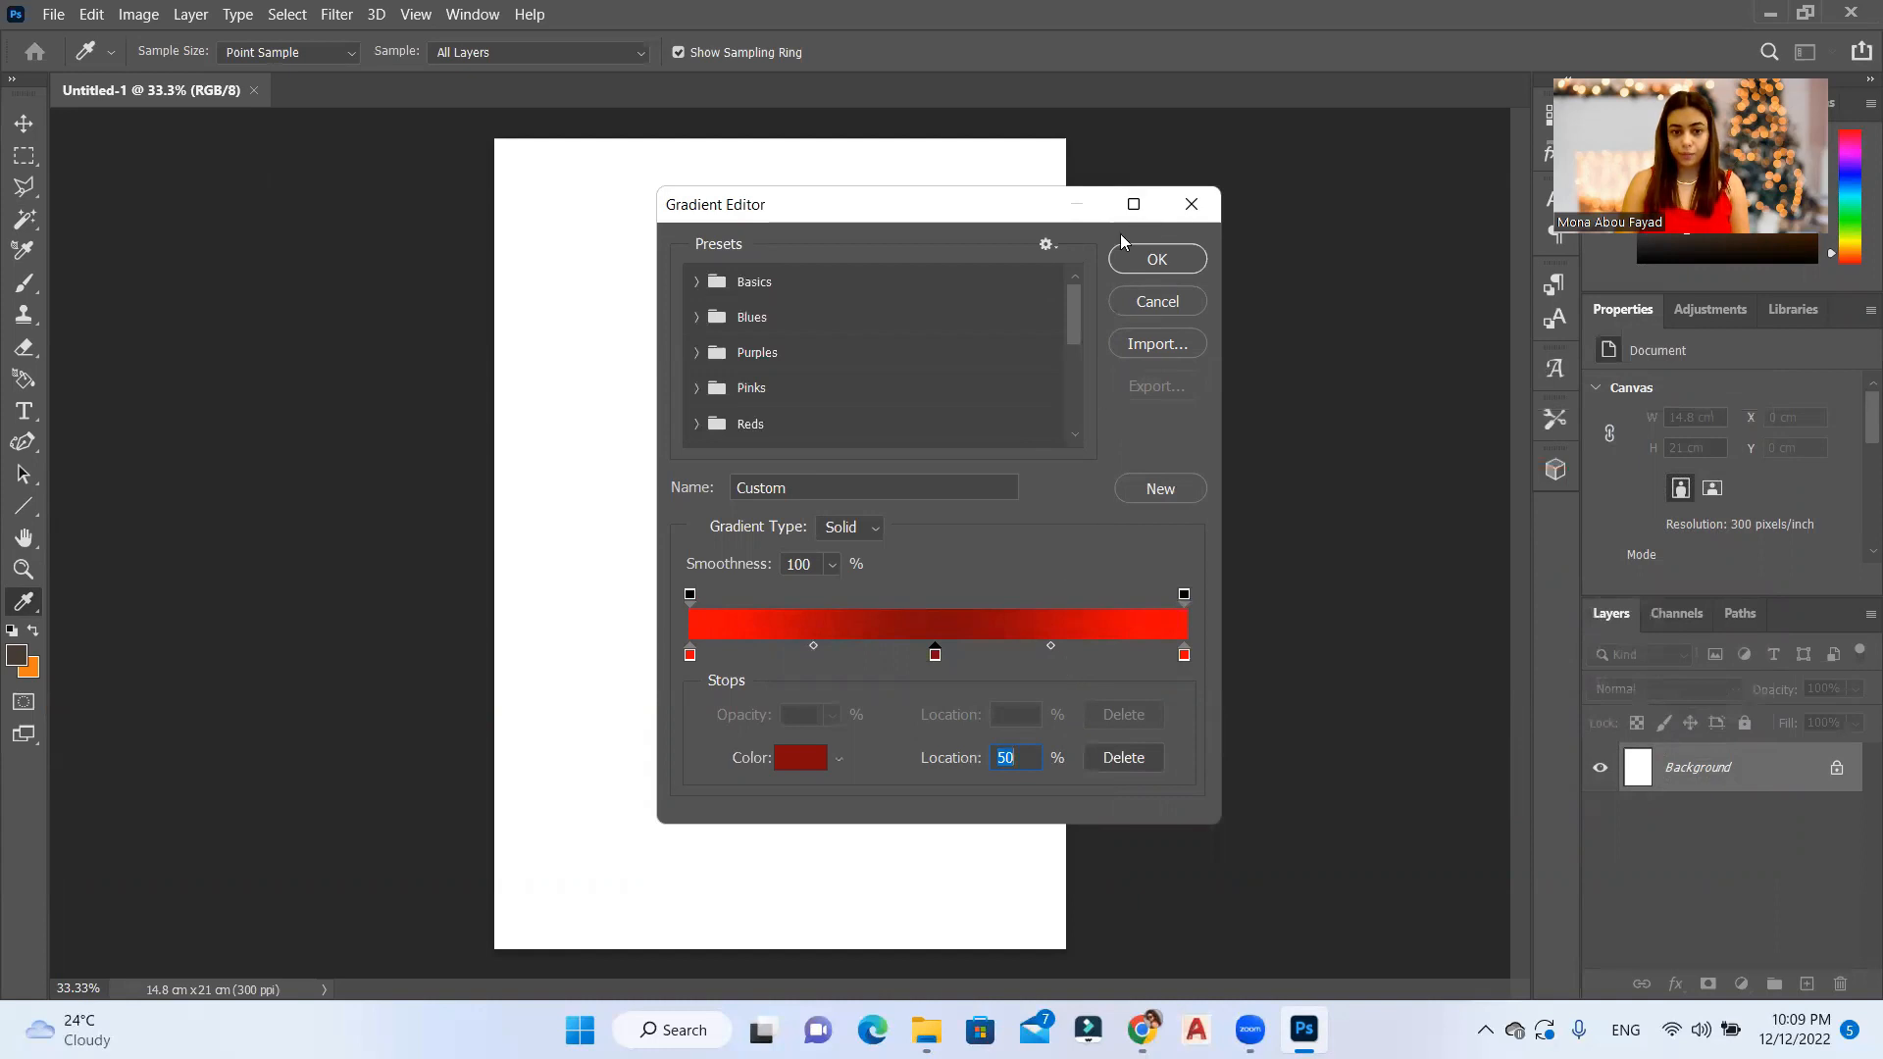
Step: Accept the edited gradient and fill the Background with it as a linear gradient running vertically from the card's top edge to its bottom
click(1165, 269)
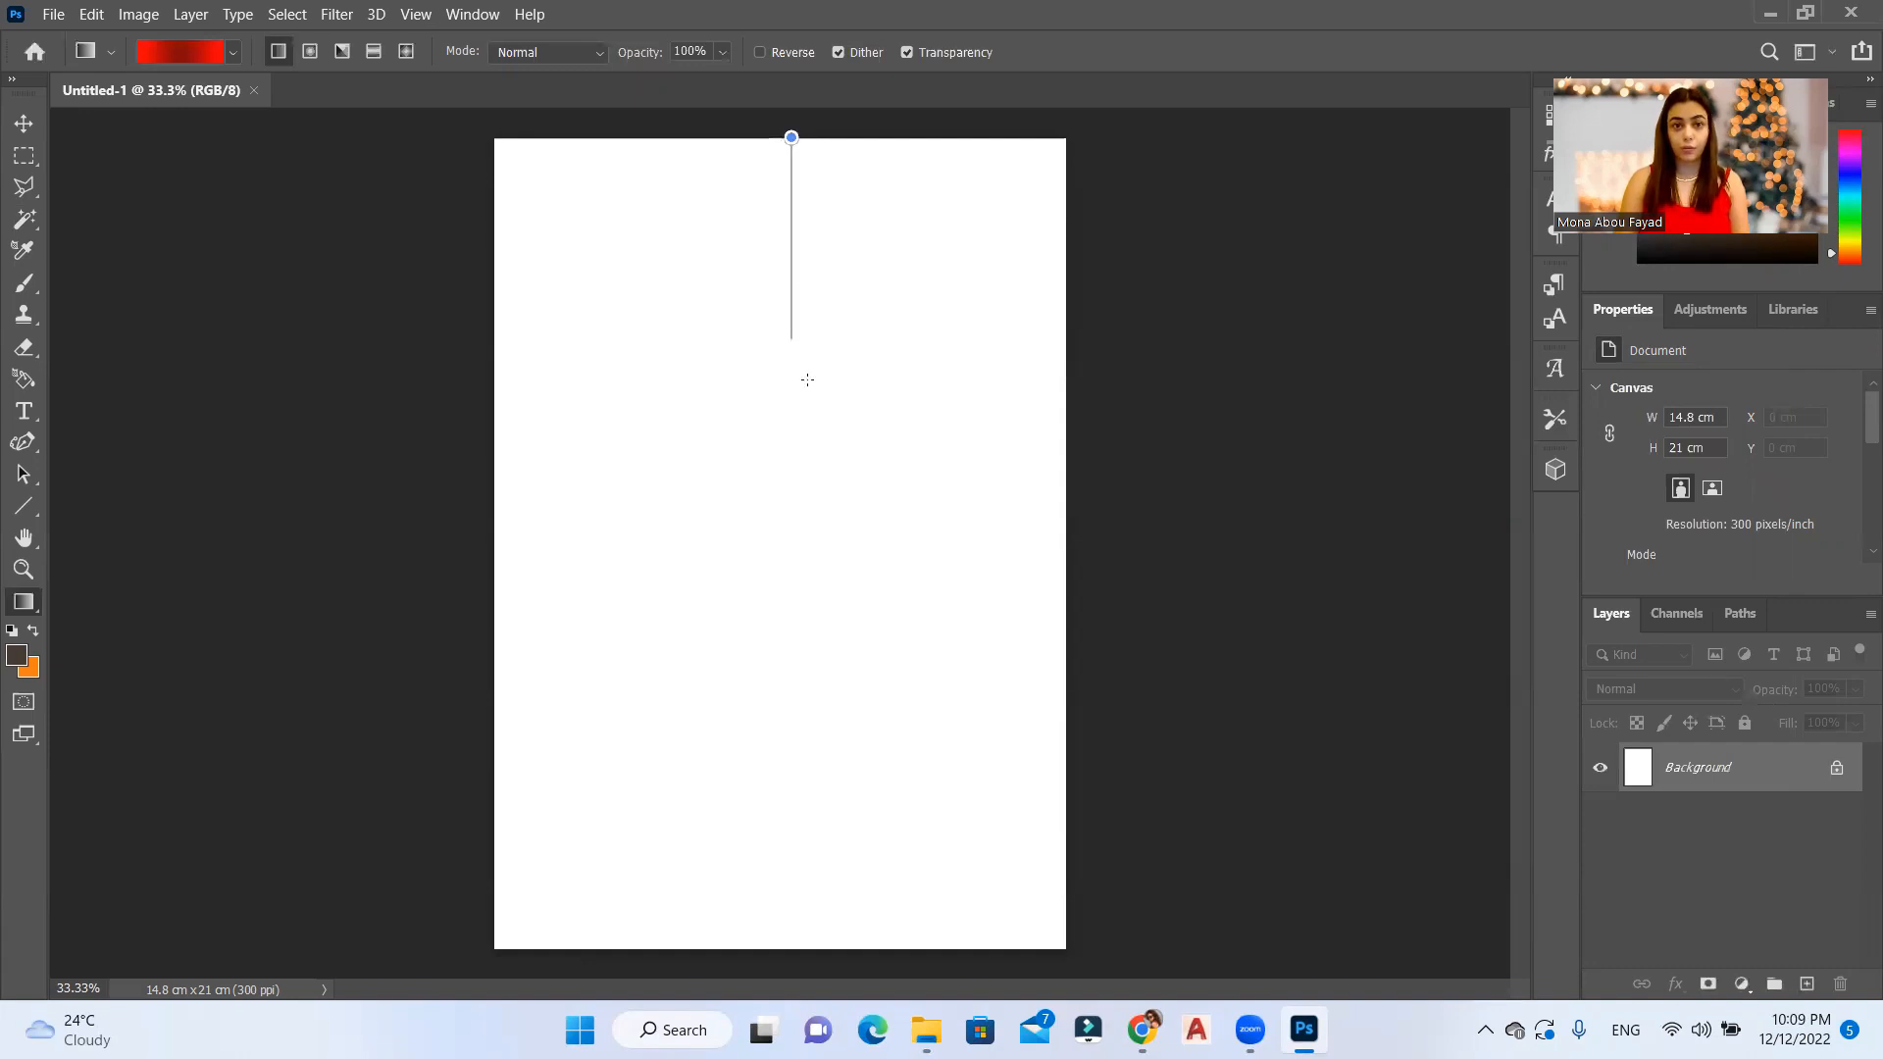
drag(813, 955, 803, 932)
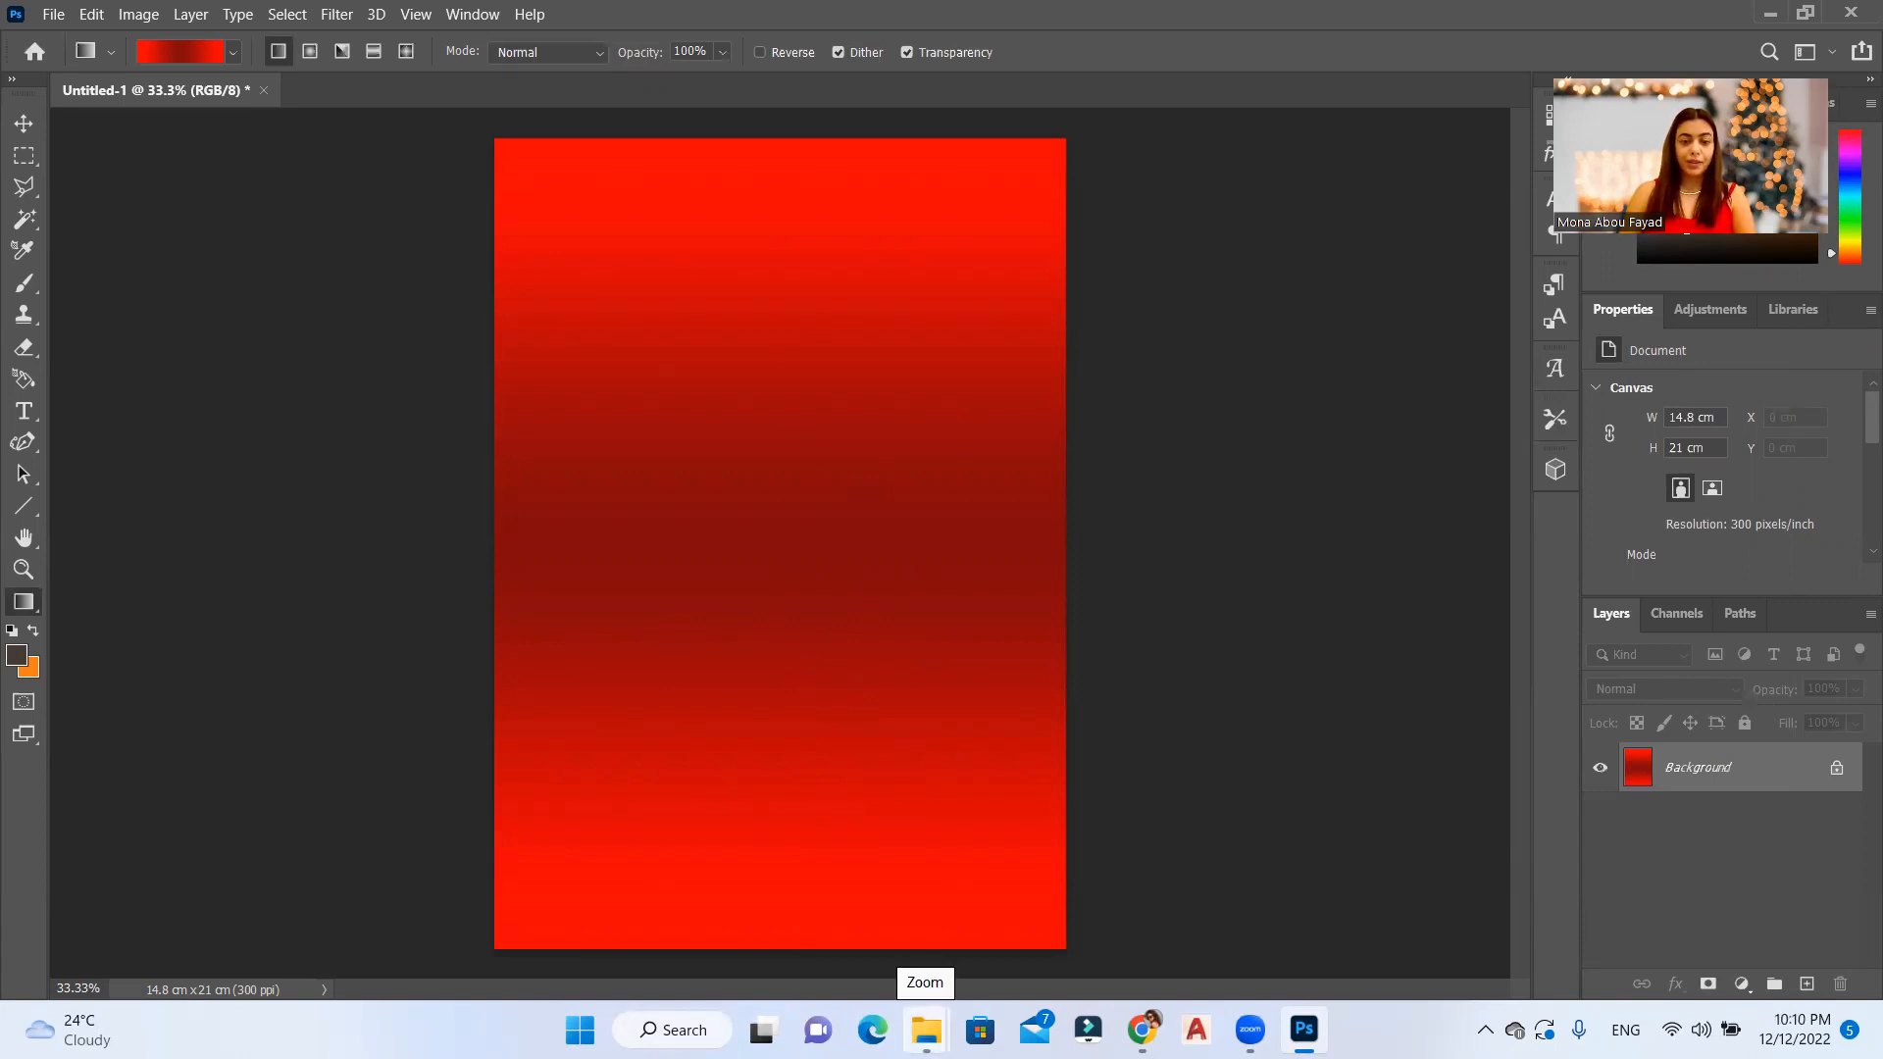
Step: Open 95599.jpg from the christmas elements folder in Adobe Photoshop 2021
click(925, 1030)
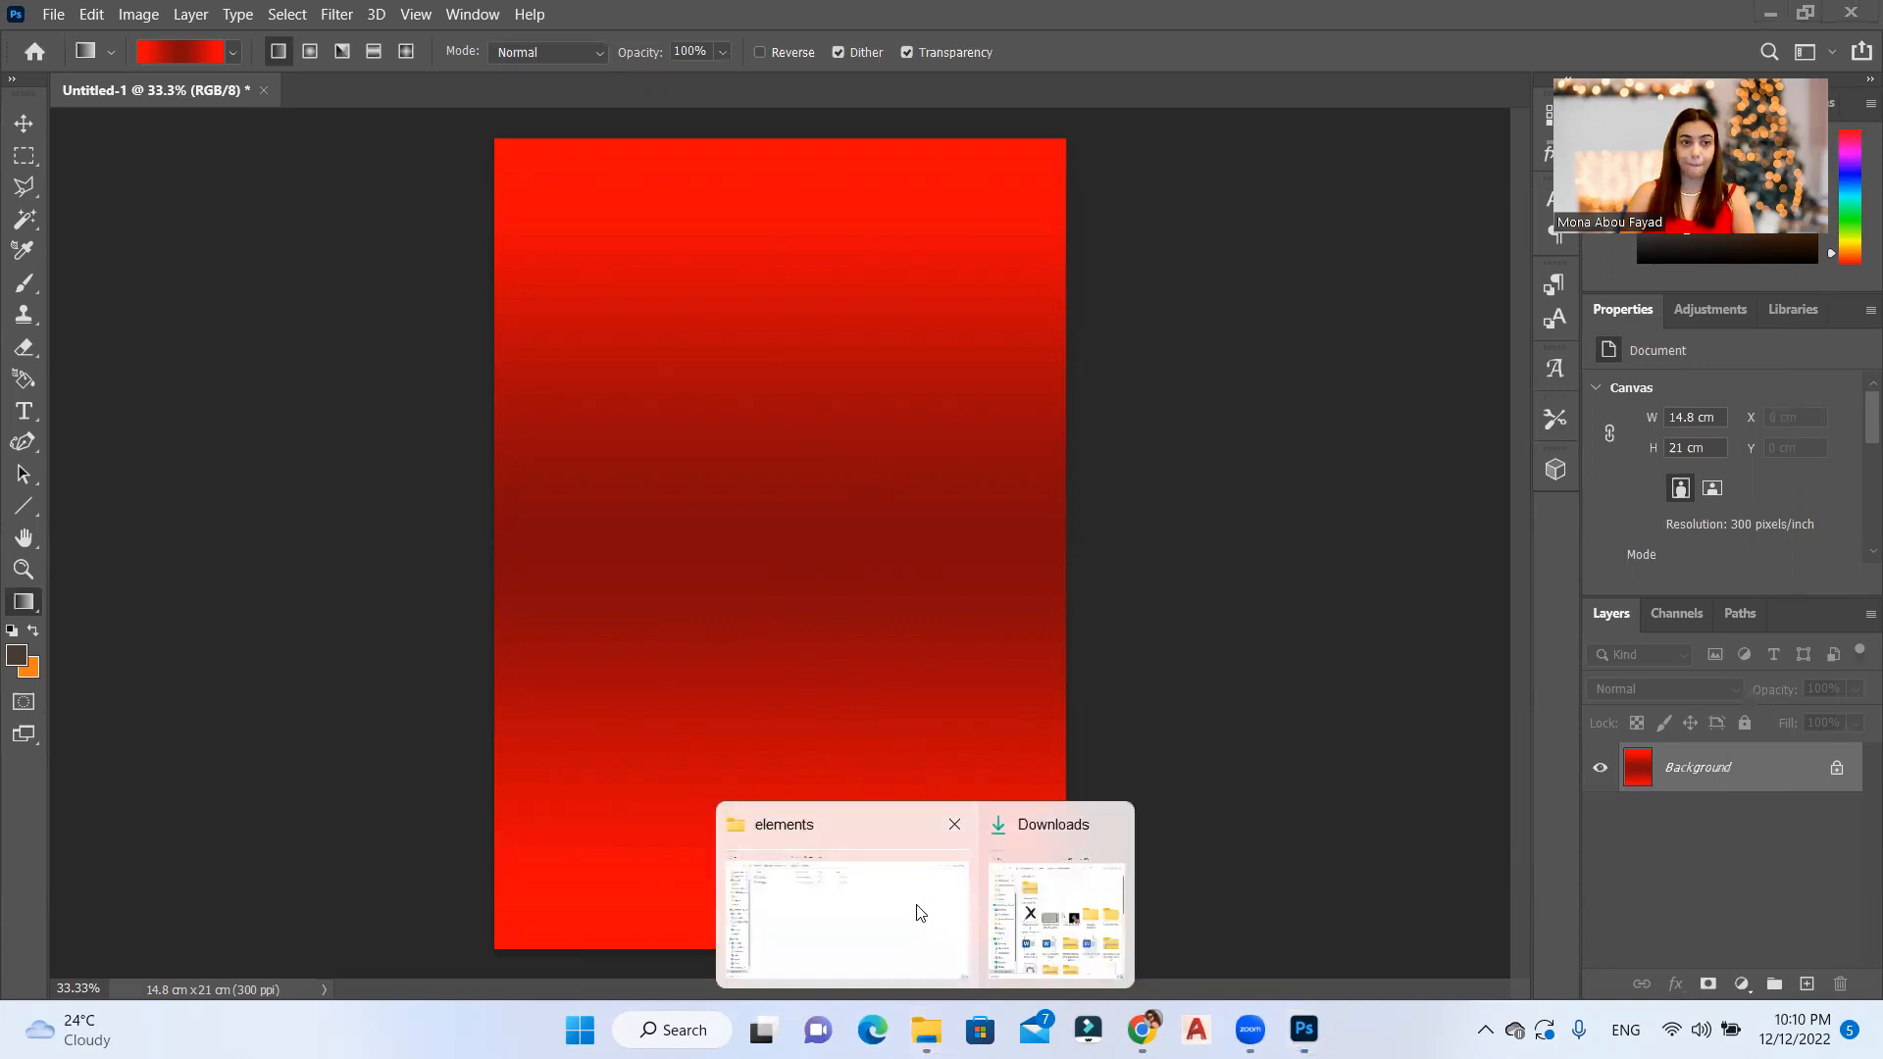
right_click(392, 257)
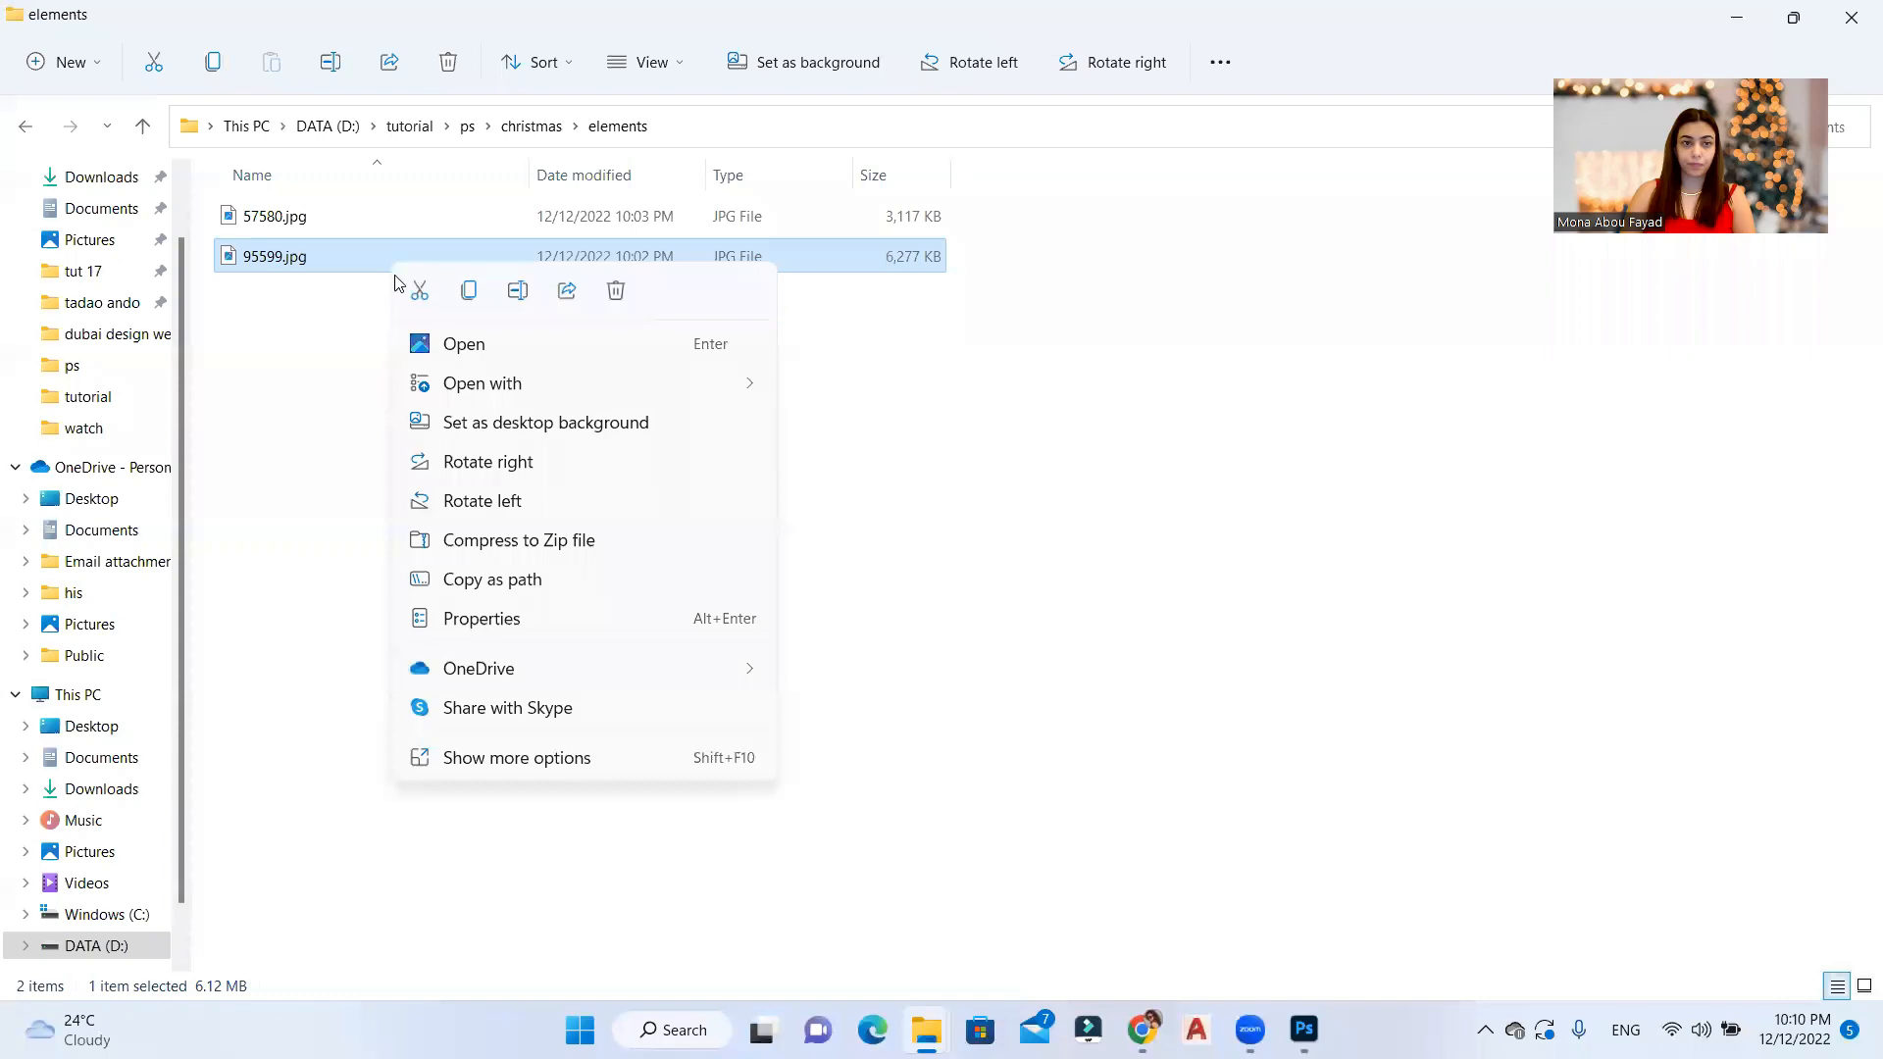
mouse_move(589, 384)
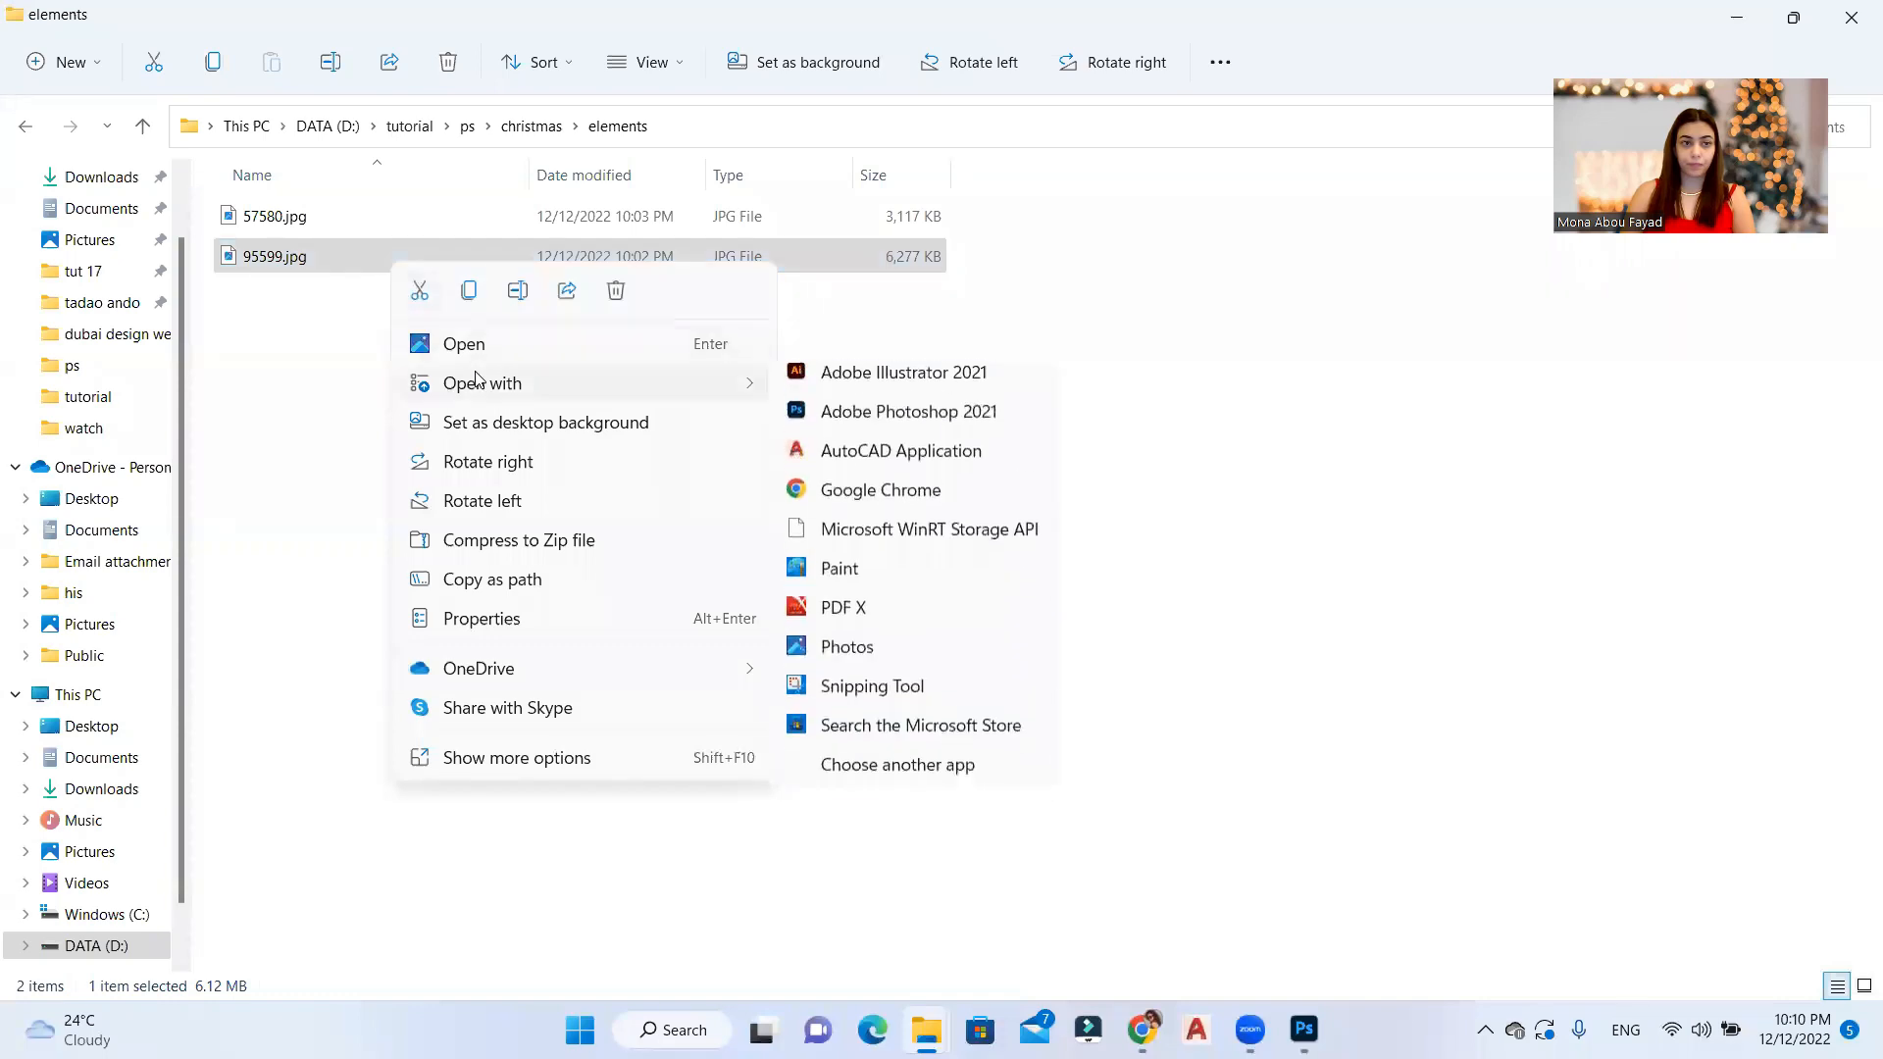
click(832, 416)
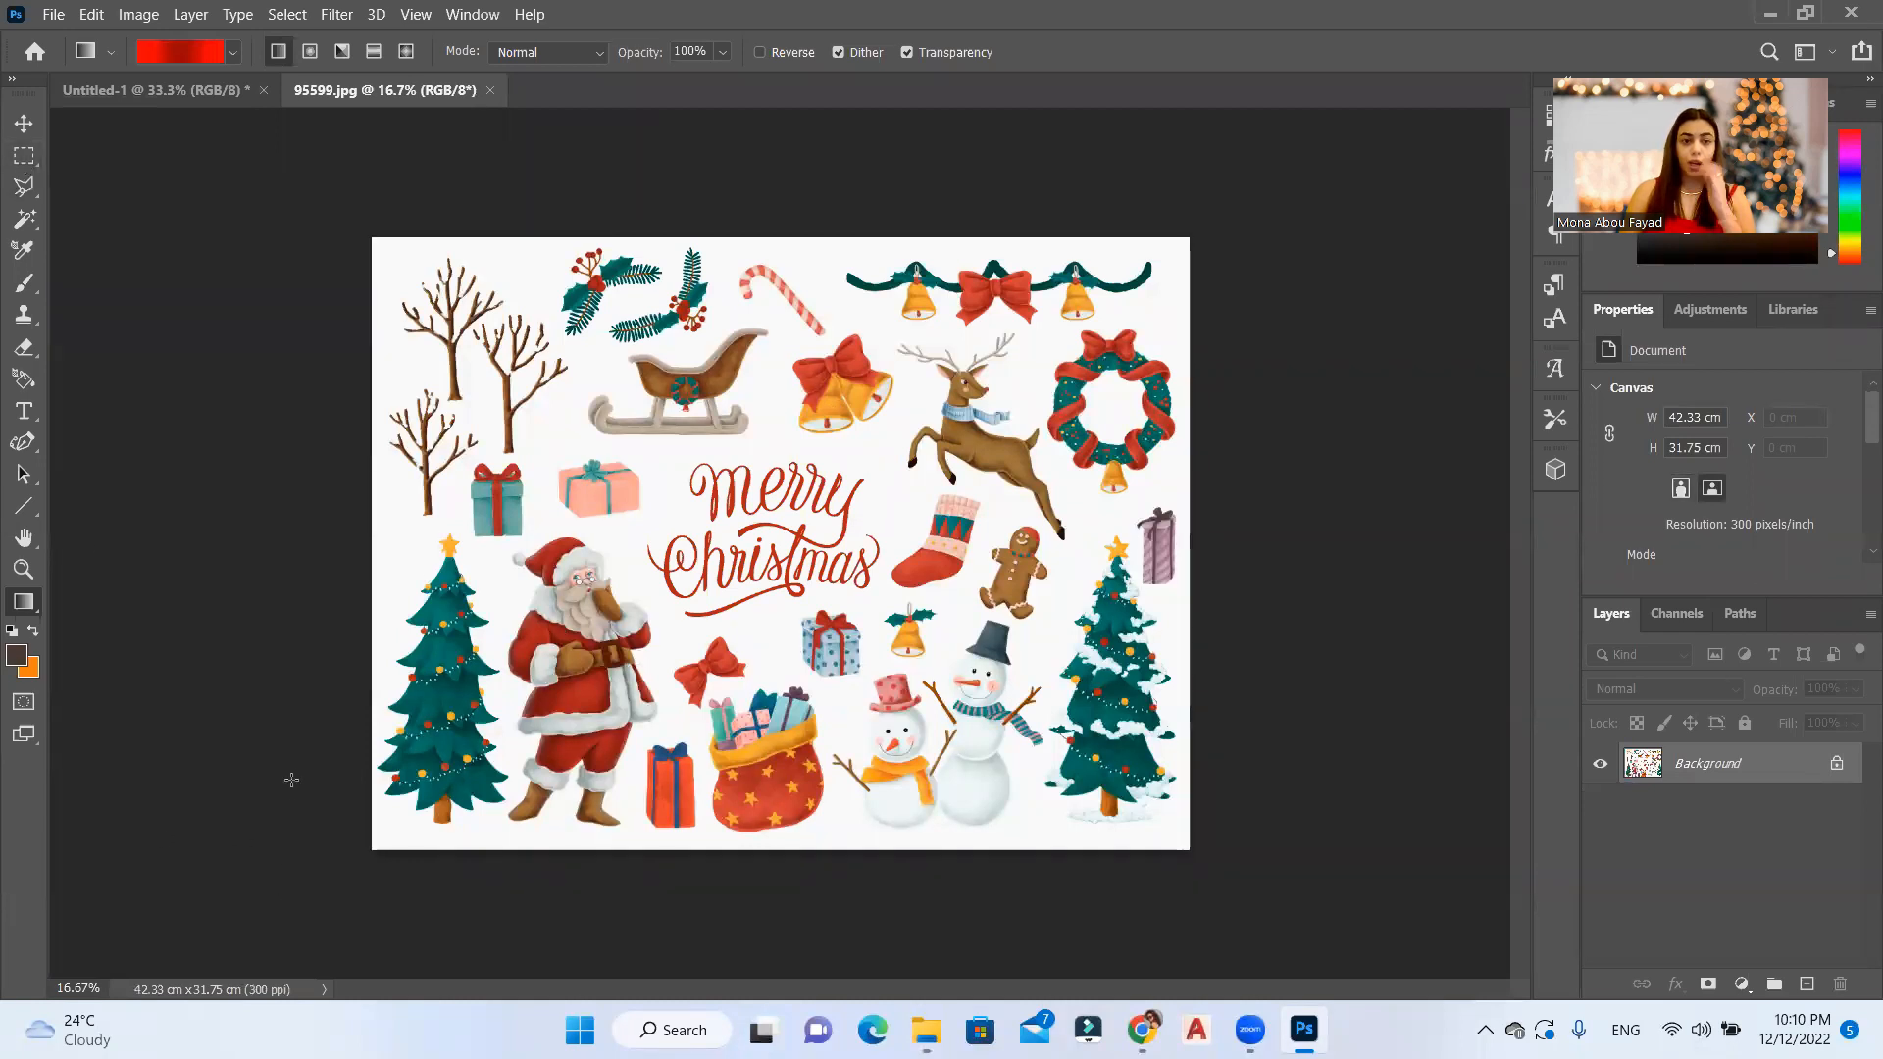
Step: Select the green Christmas tree beside Santa with the Rectangular Marquee and copy it onto a new layer
scroll(291, 770, up, 8)
click(39, 157)
drag(281, 259, 567, 937)
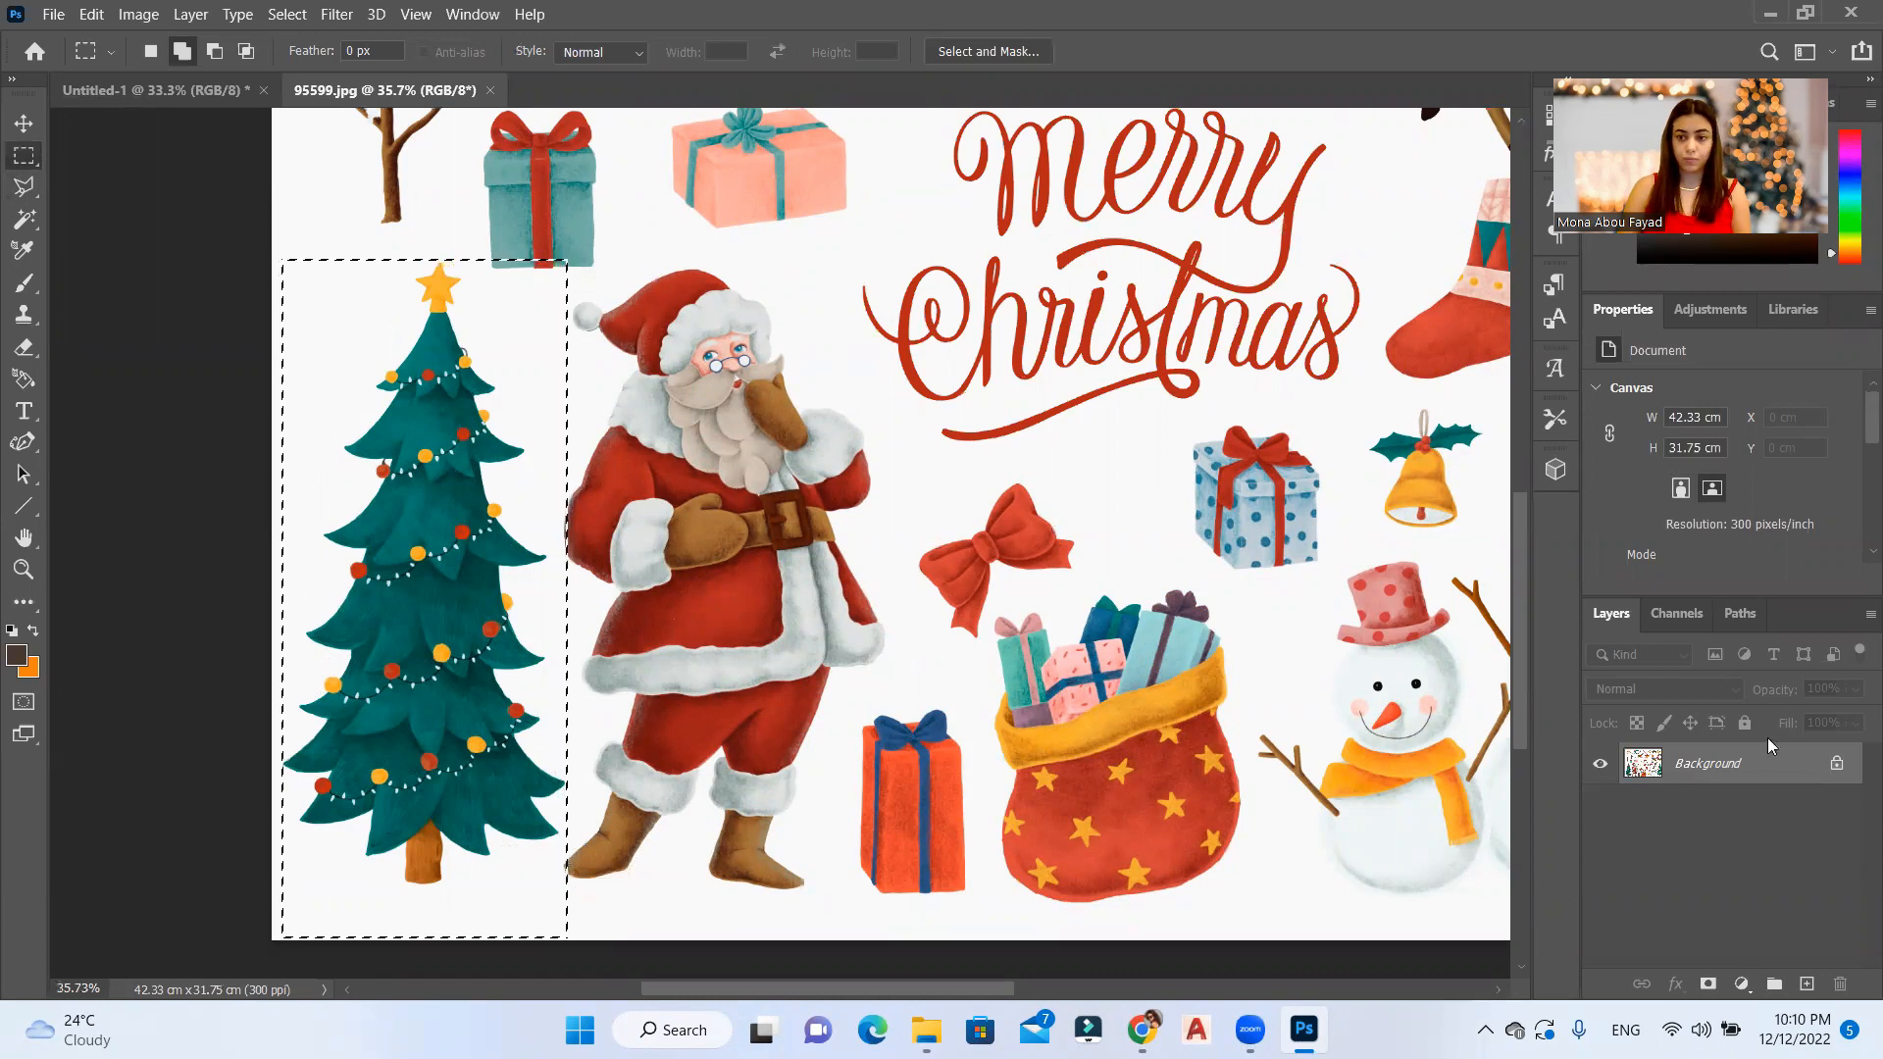
key(ctrl+j)
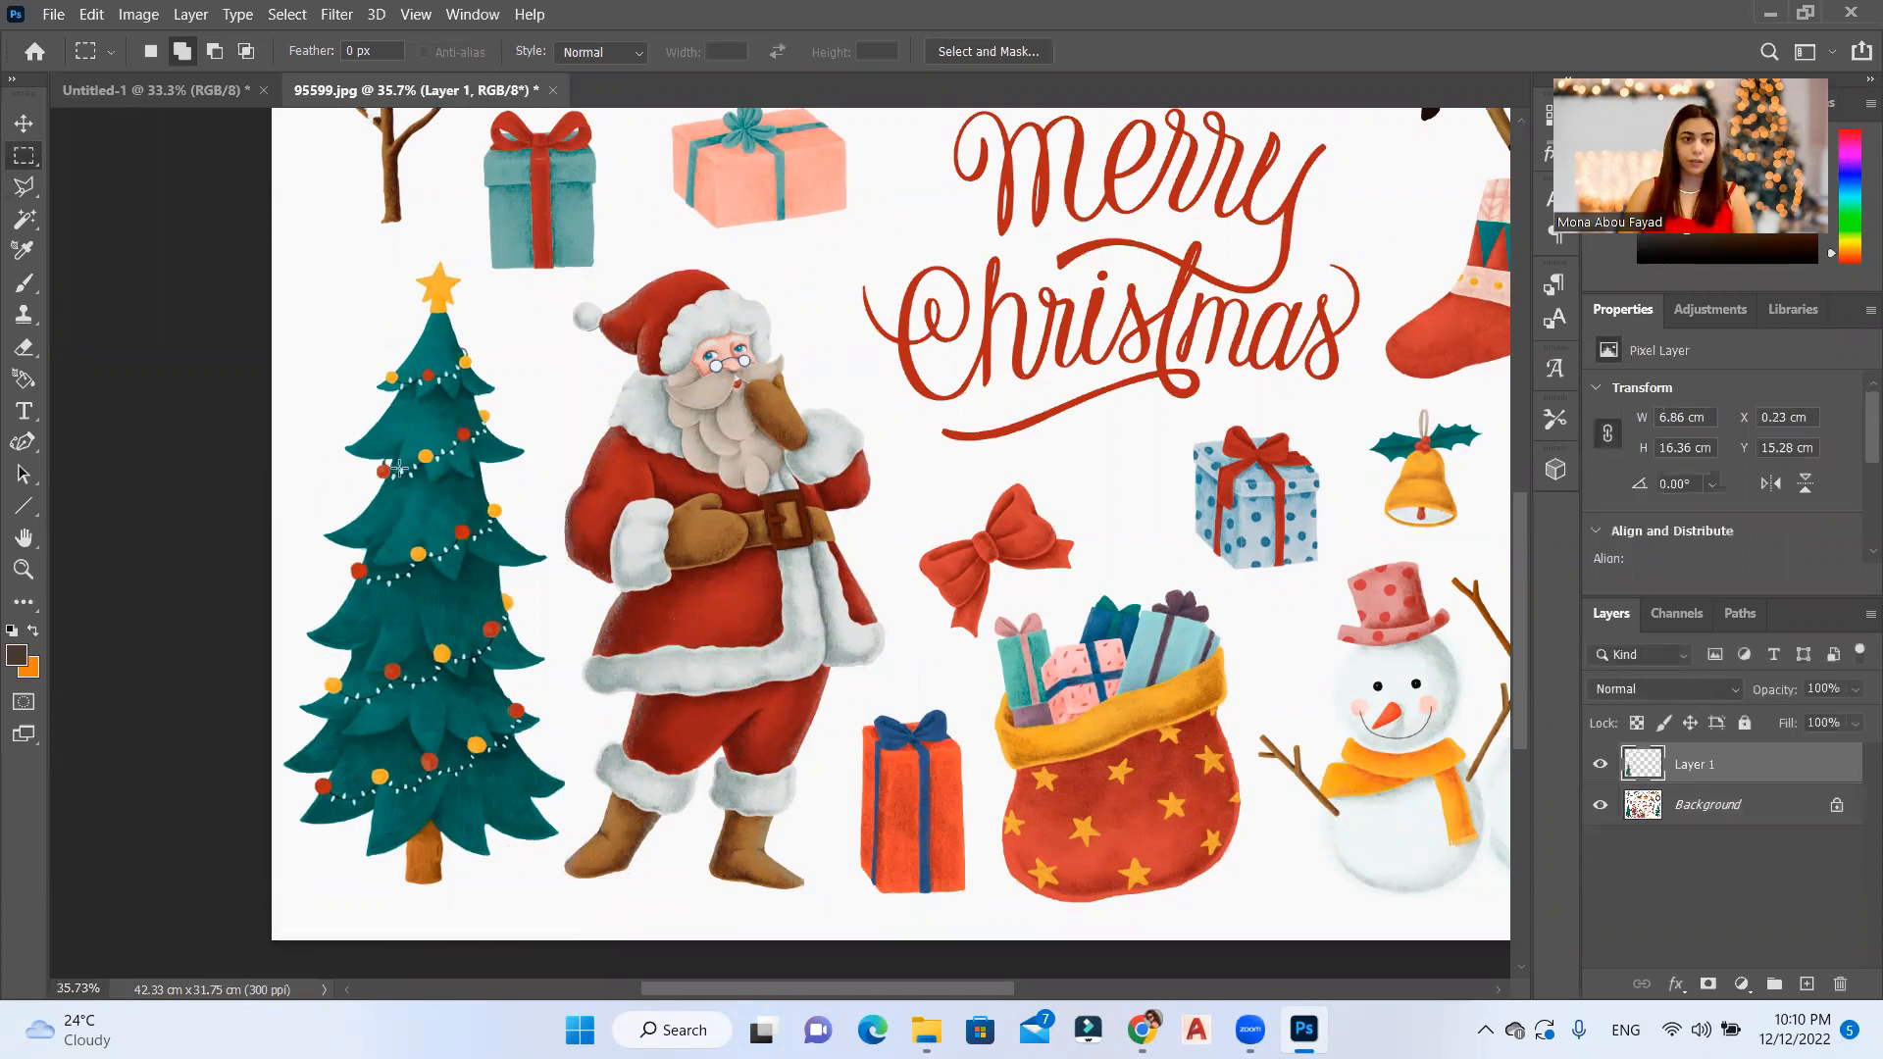
Step: Bring the copied tree layer into the Untitled-1 card and place it in the lower left half of the card
click(8, 123)
drag(397, 525, 208, 81)
drag(800, 567, 565, 624)
drag(615, 471, 739, 411)
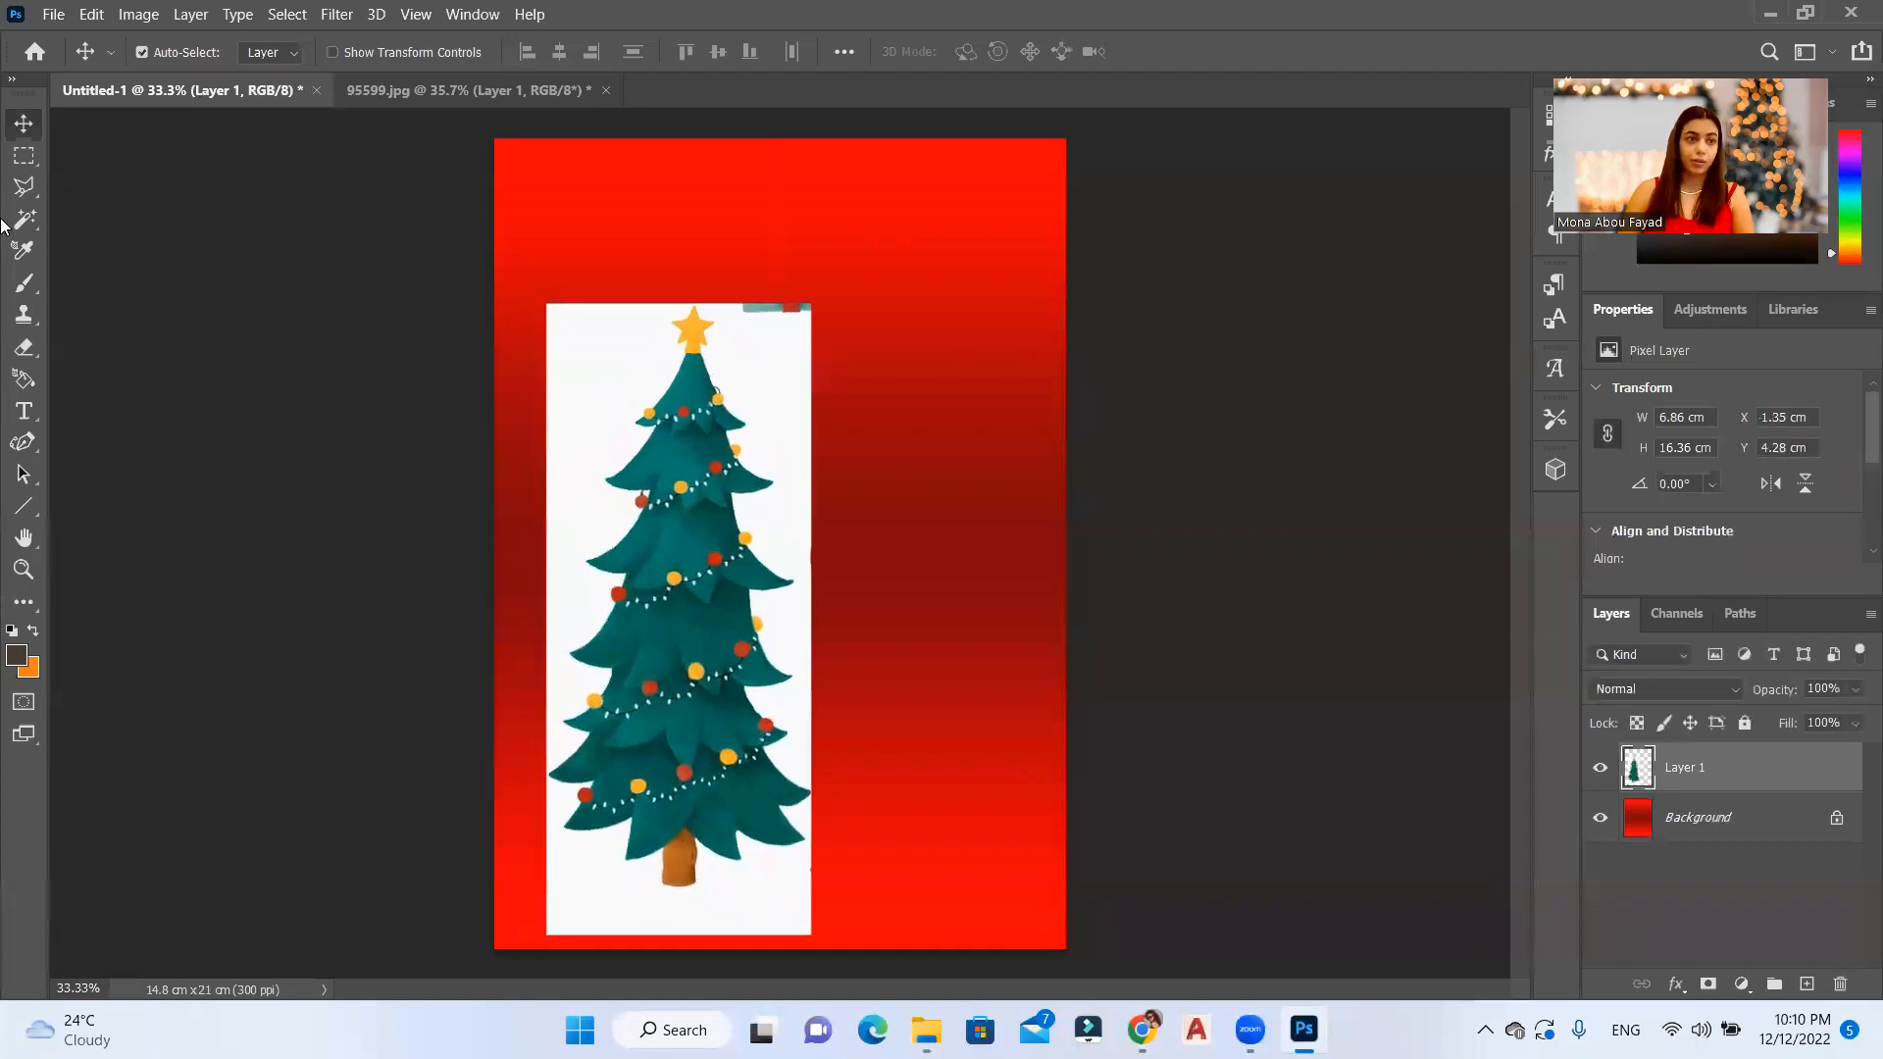
Step: Select the white background around the tree with the Magic Wand, delete it and deselect
click(25, 220)
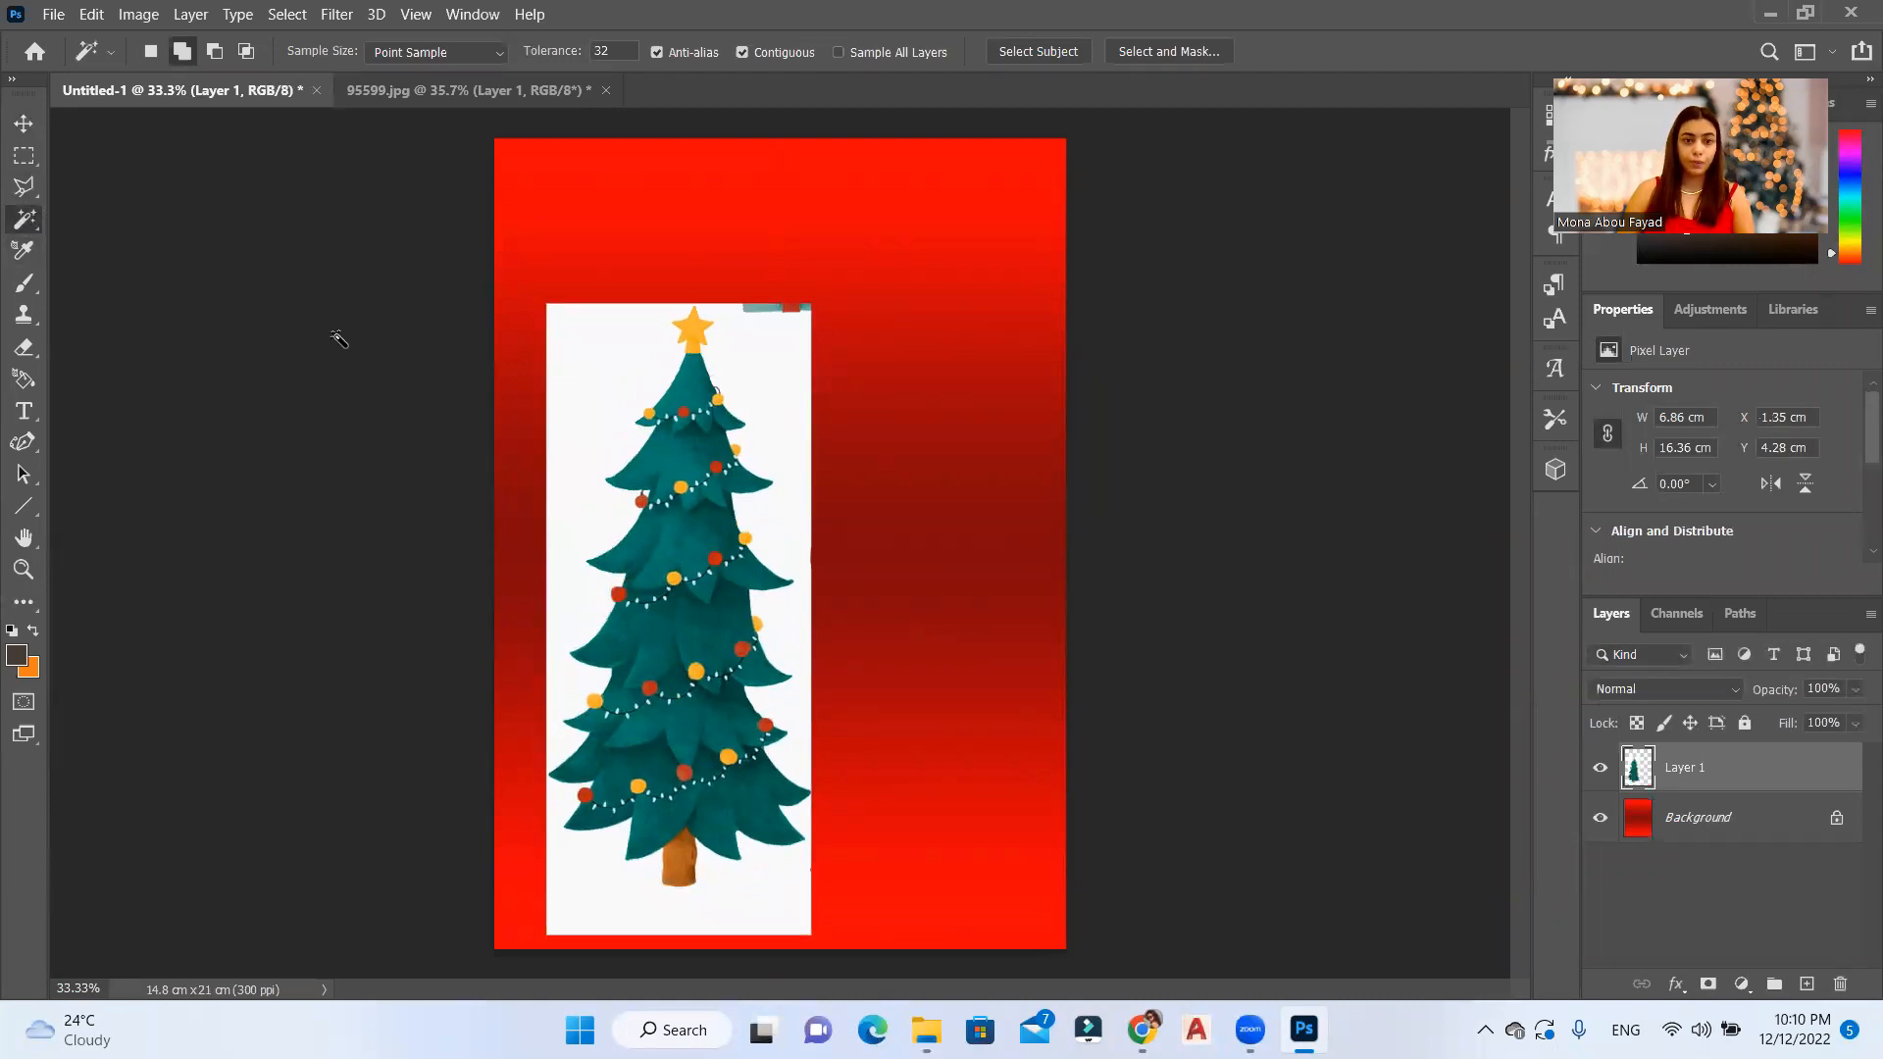
click(602, 372)
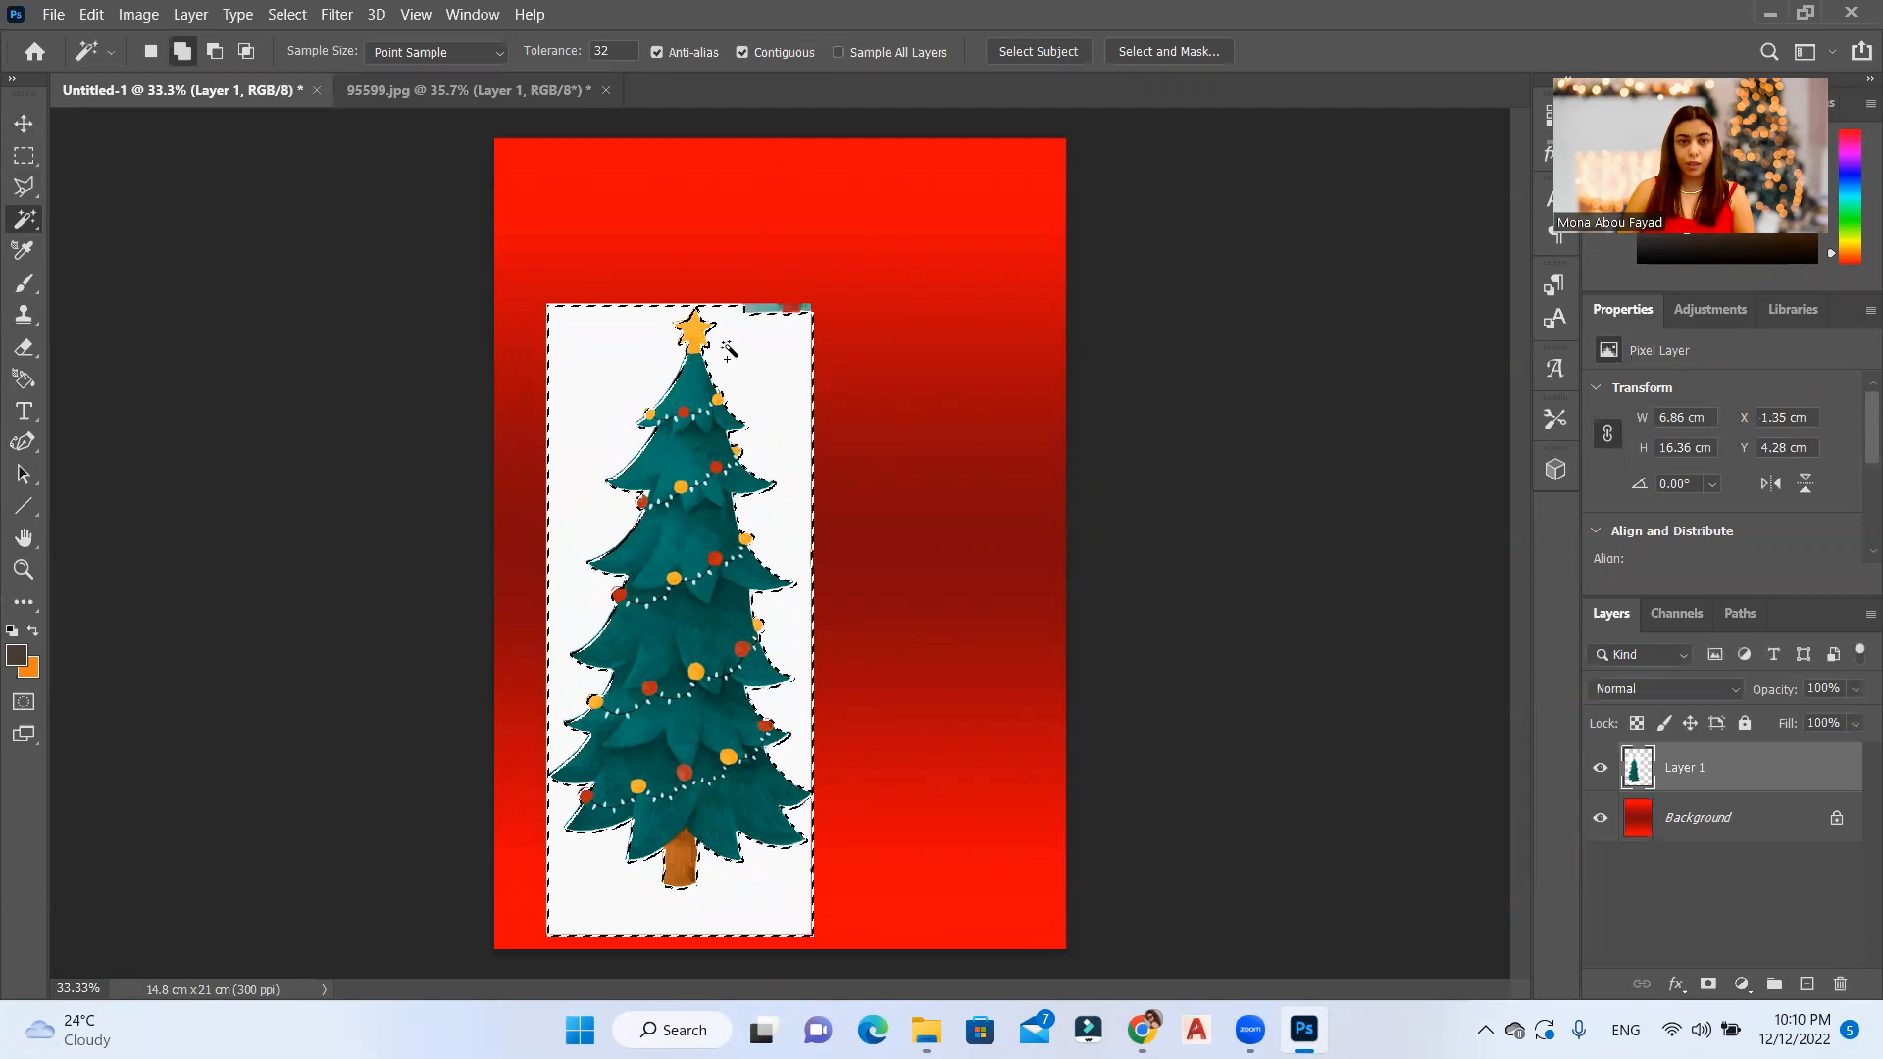
key(Delete)
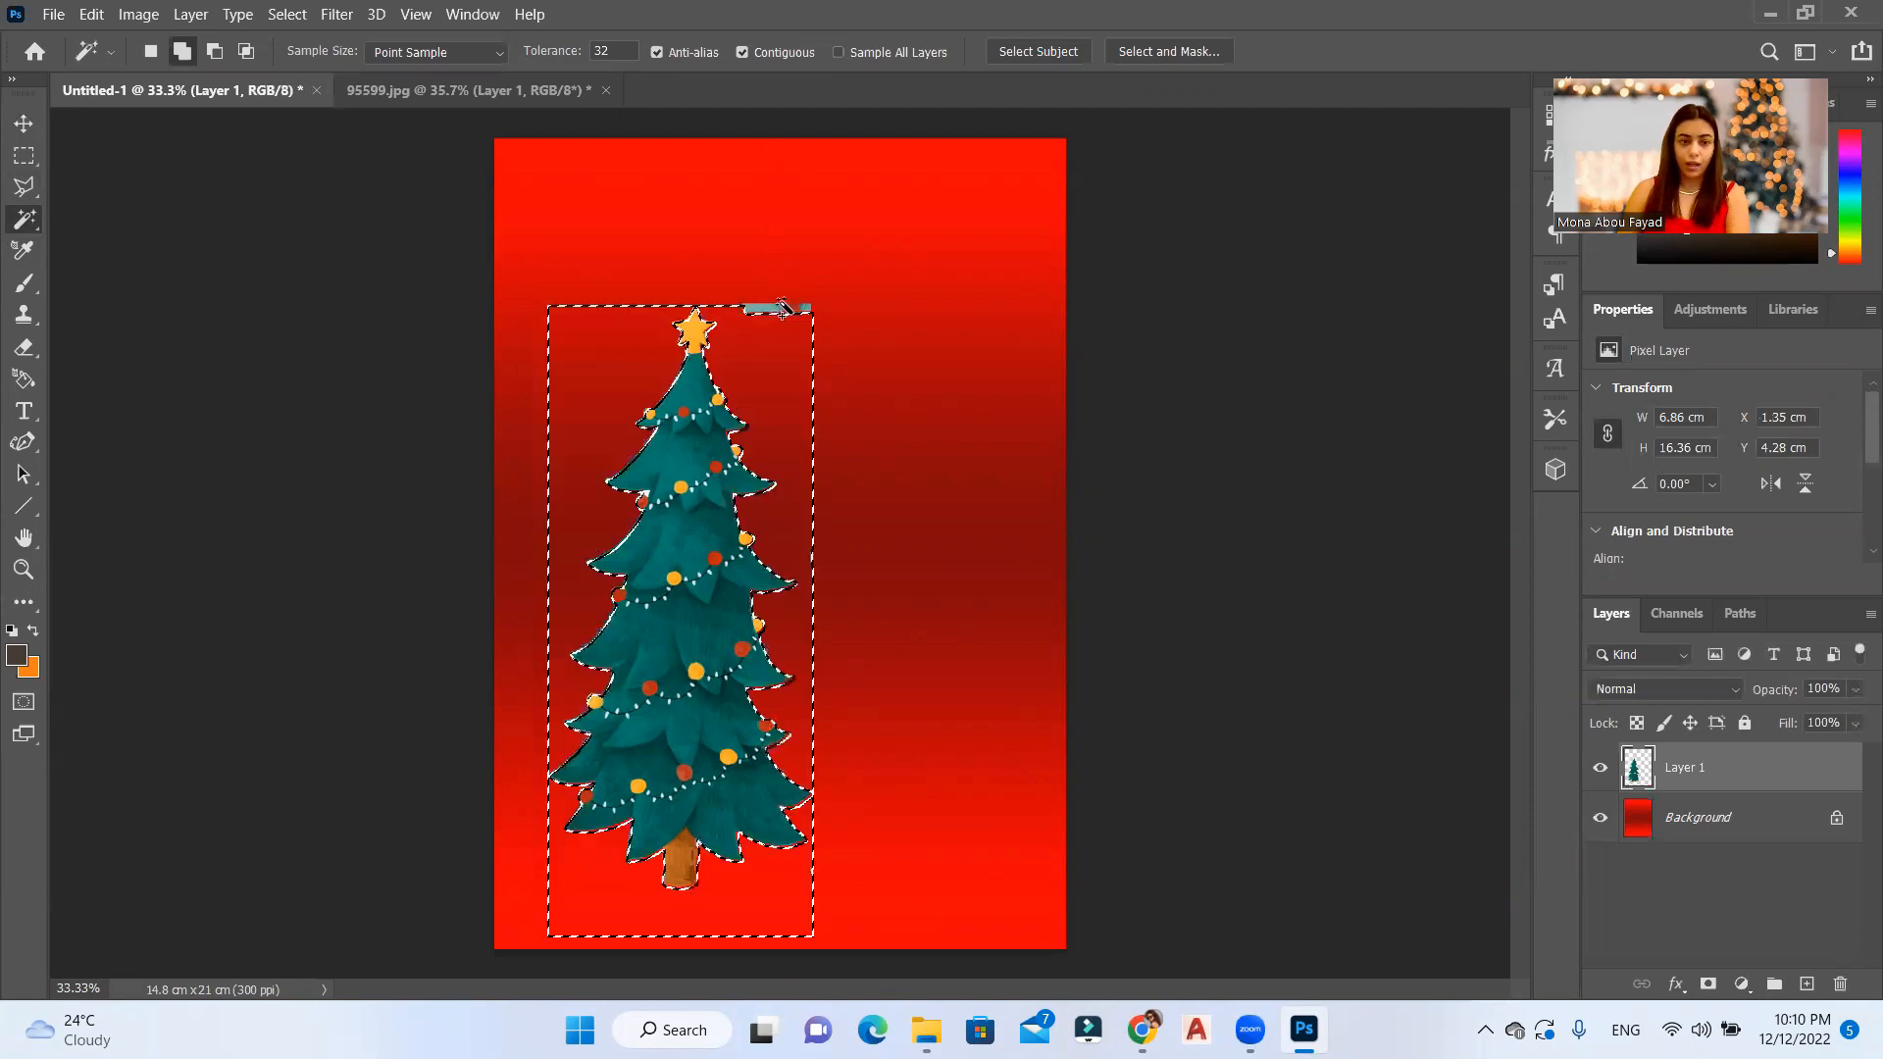
key(ctrl+d)
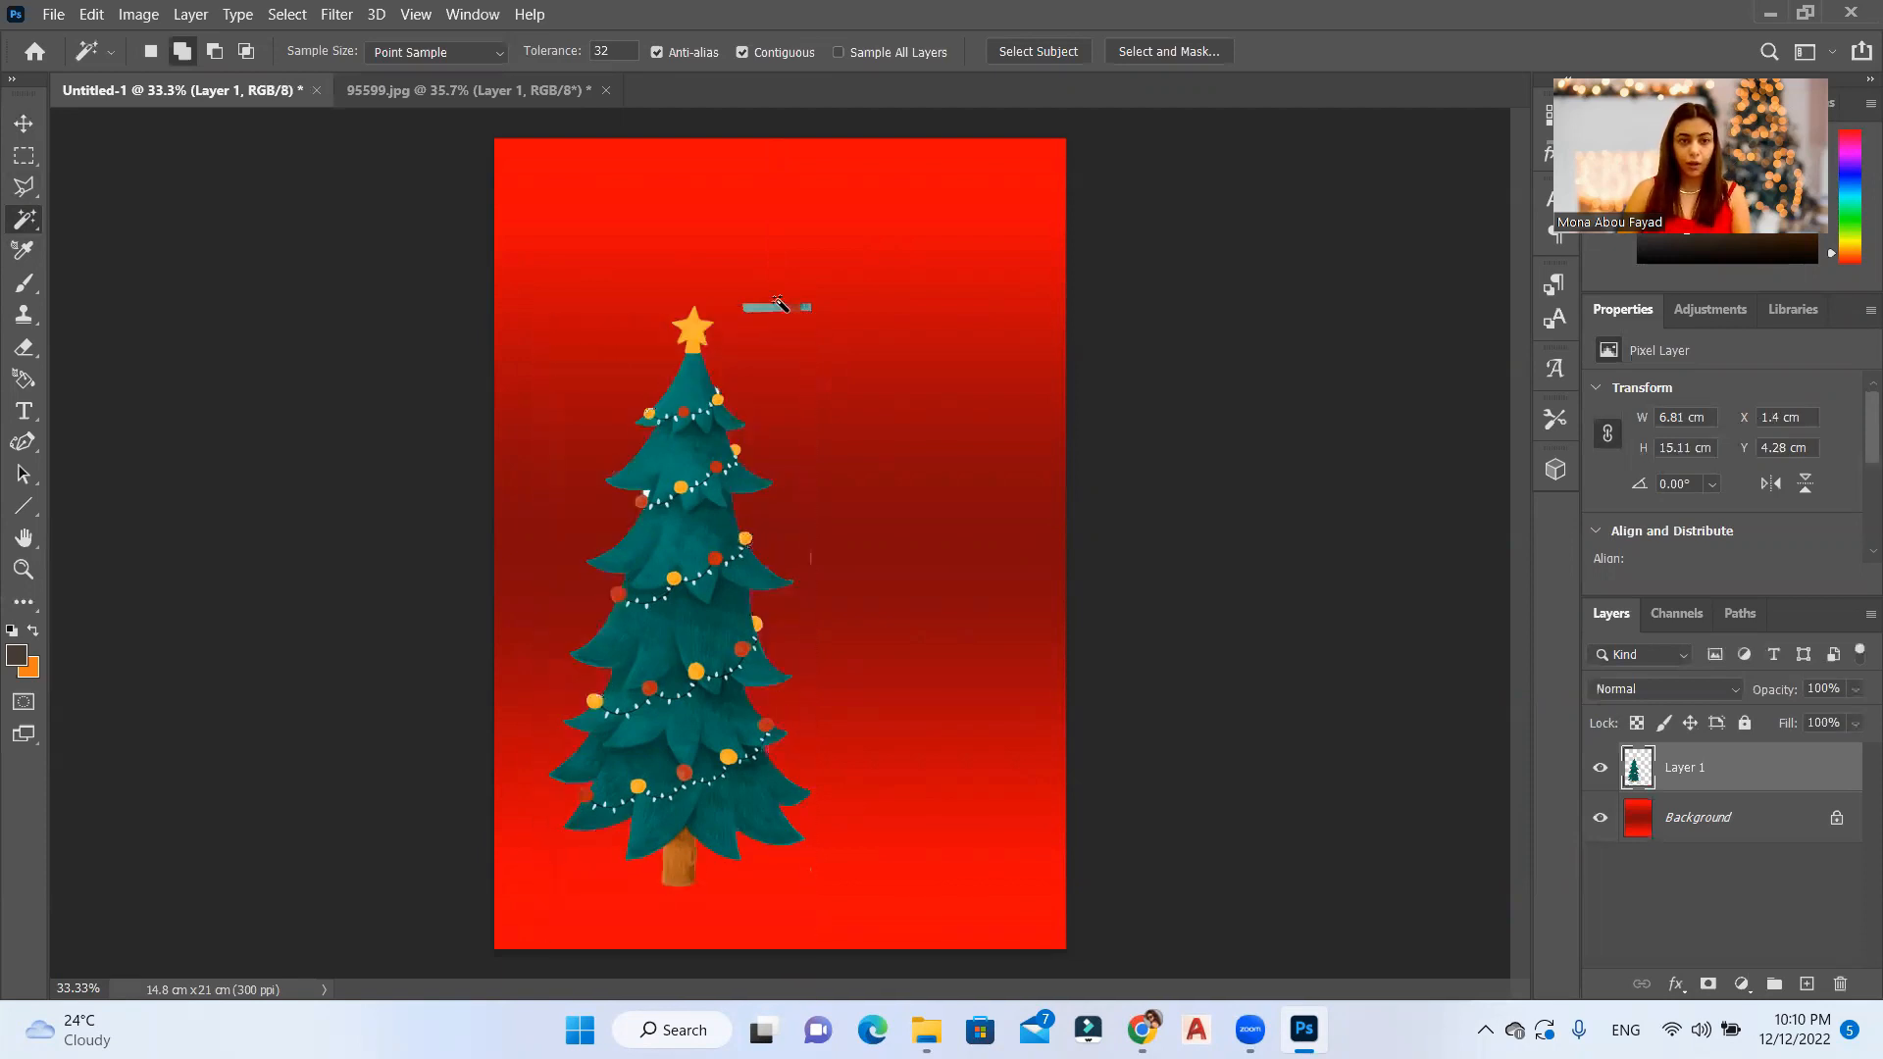
Step: Delete the leftover fragments beside the tree and move the tree to the card's lower left edge, about X -2.31 cm, Y 6.24 cm
click(15, 156)
drag(837, 267, 720, 343)
drag(912, 453, 805, 585)
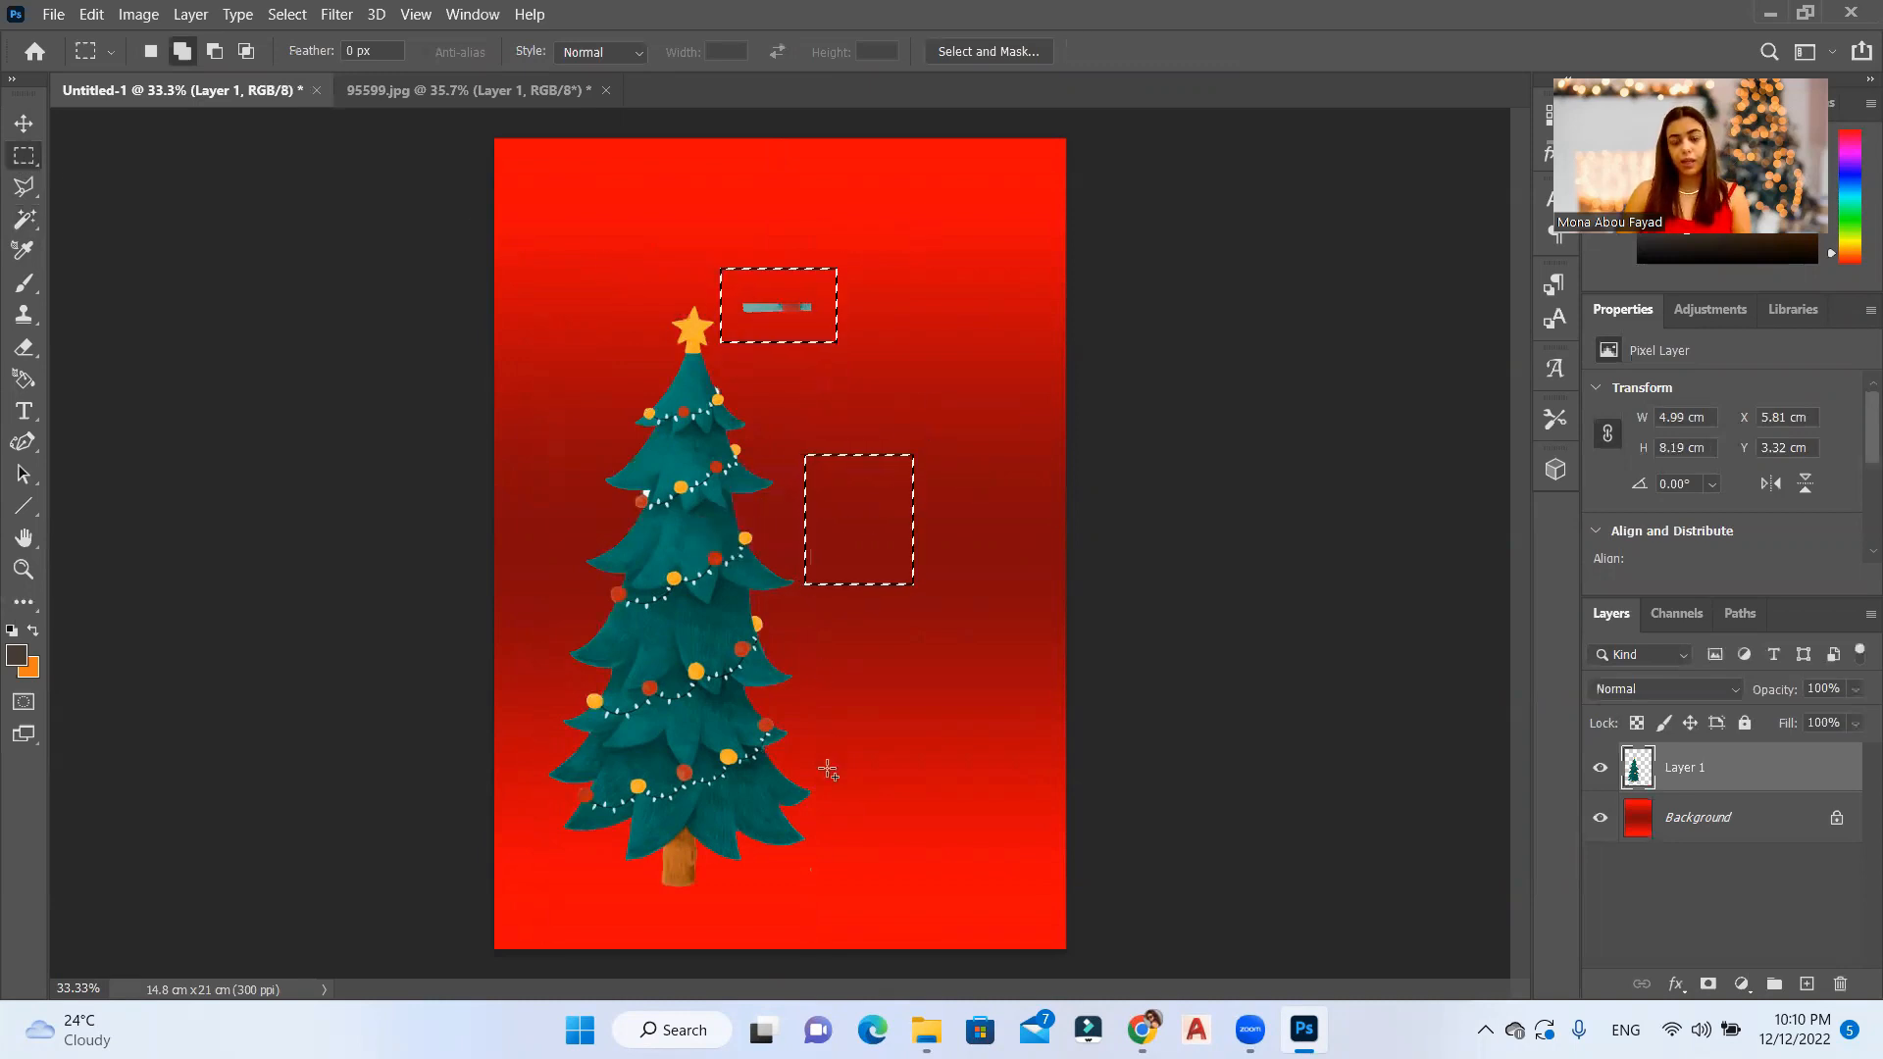
key(Delete)
key(ctrl+d)
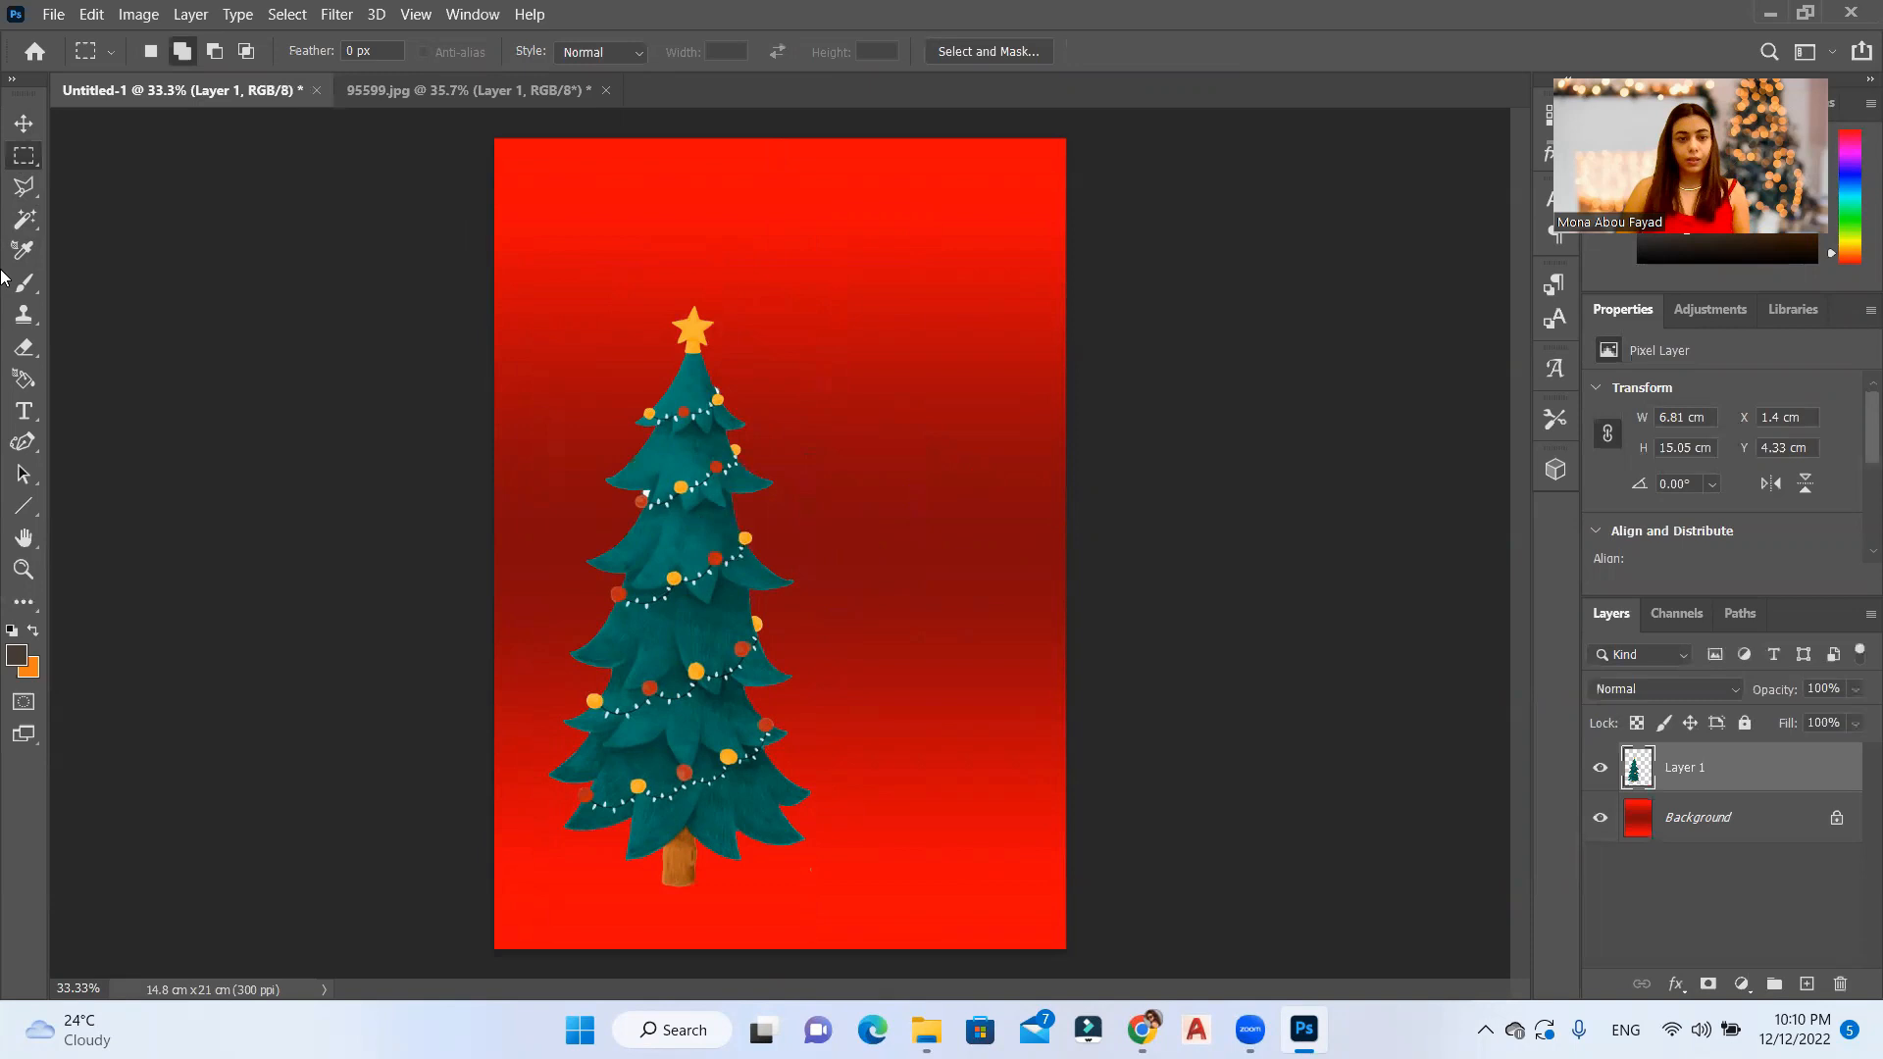
click(25, 133)
drag(685, 637, 542, 686)
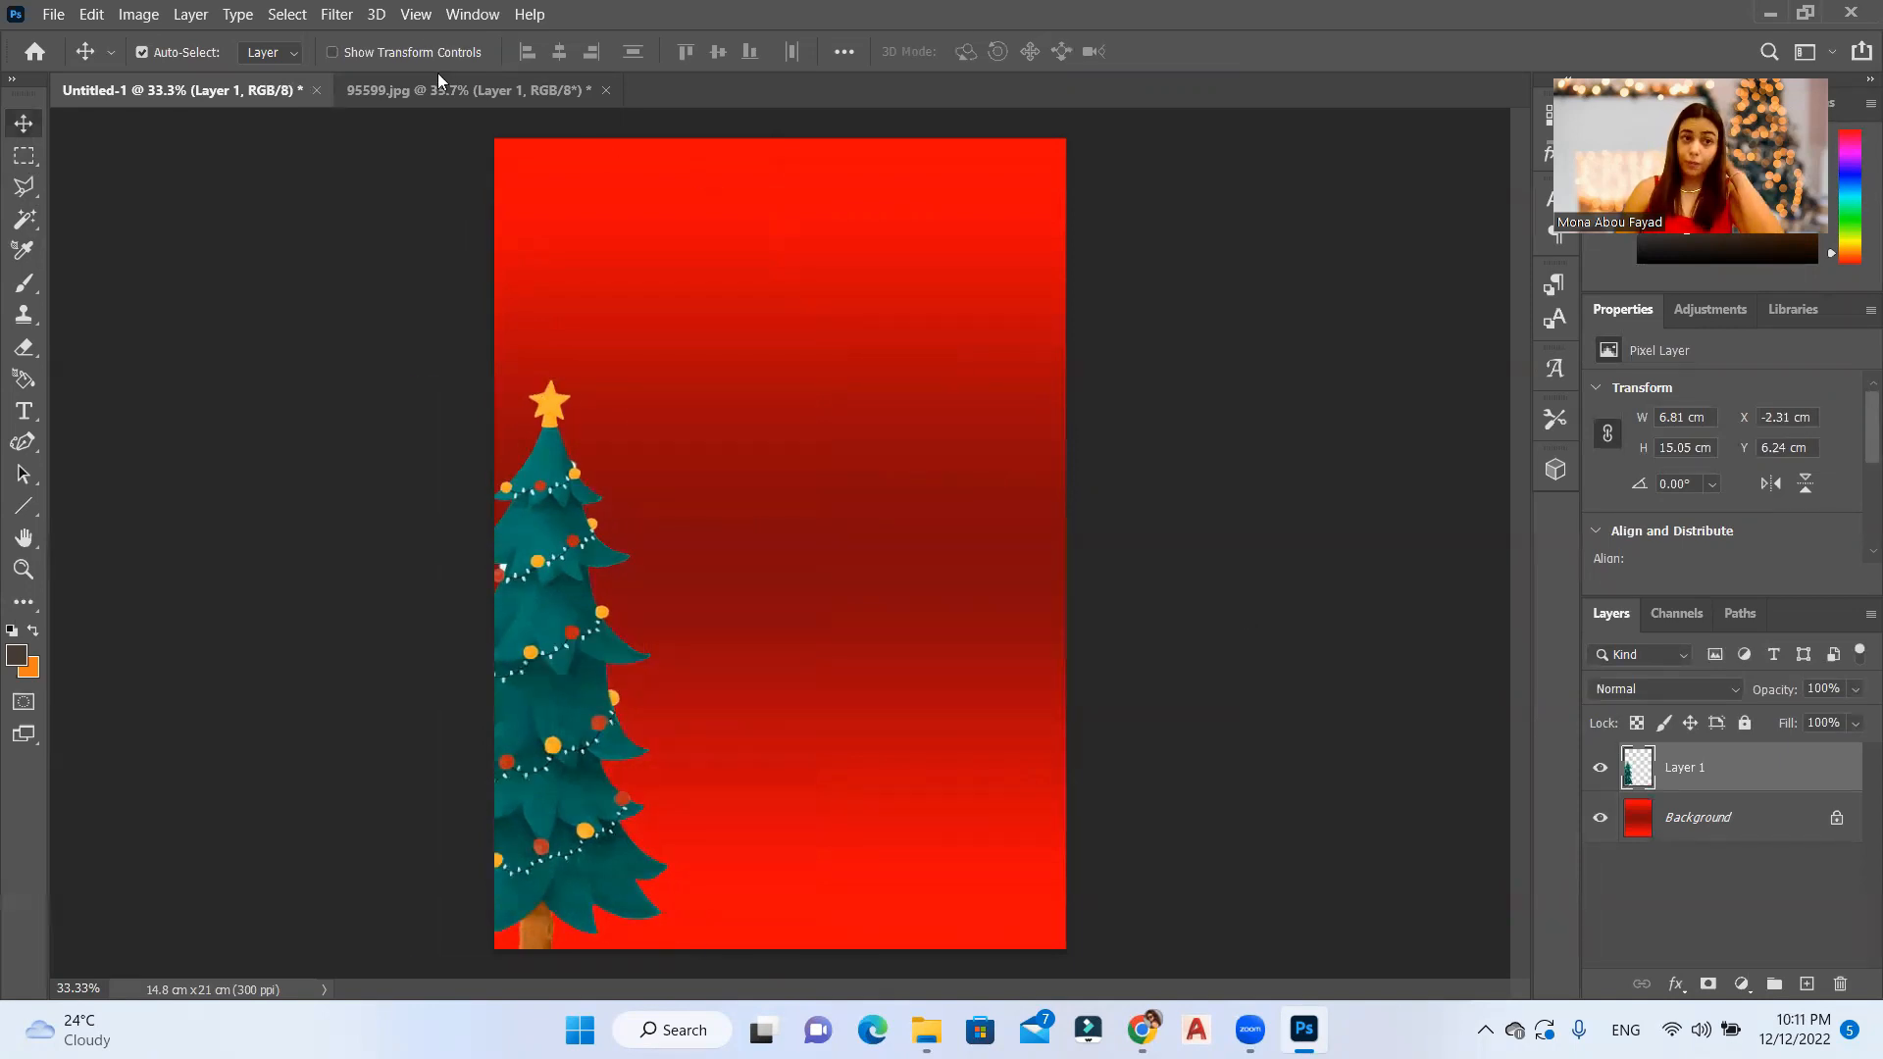
Step: In 95599.jpg, select the whole Santa figure with rectangular marquees and copy it from the Background onto a new layer
click(454, 91)
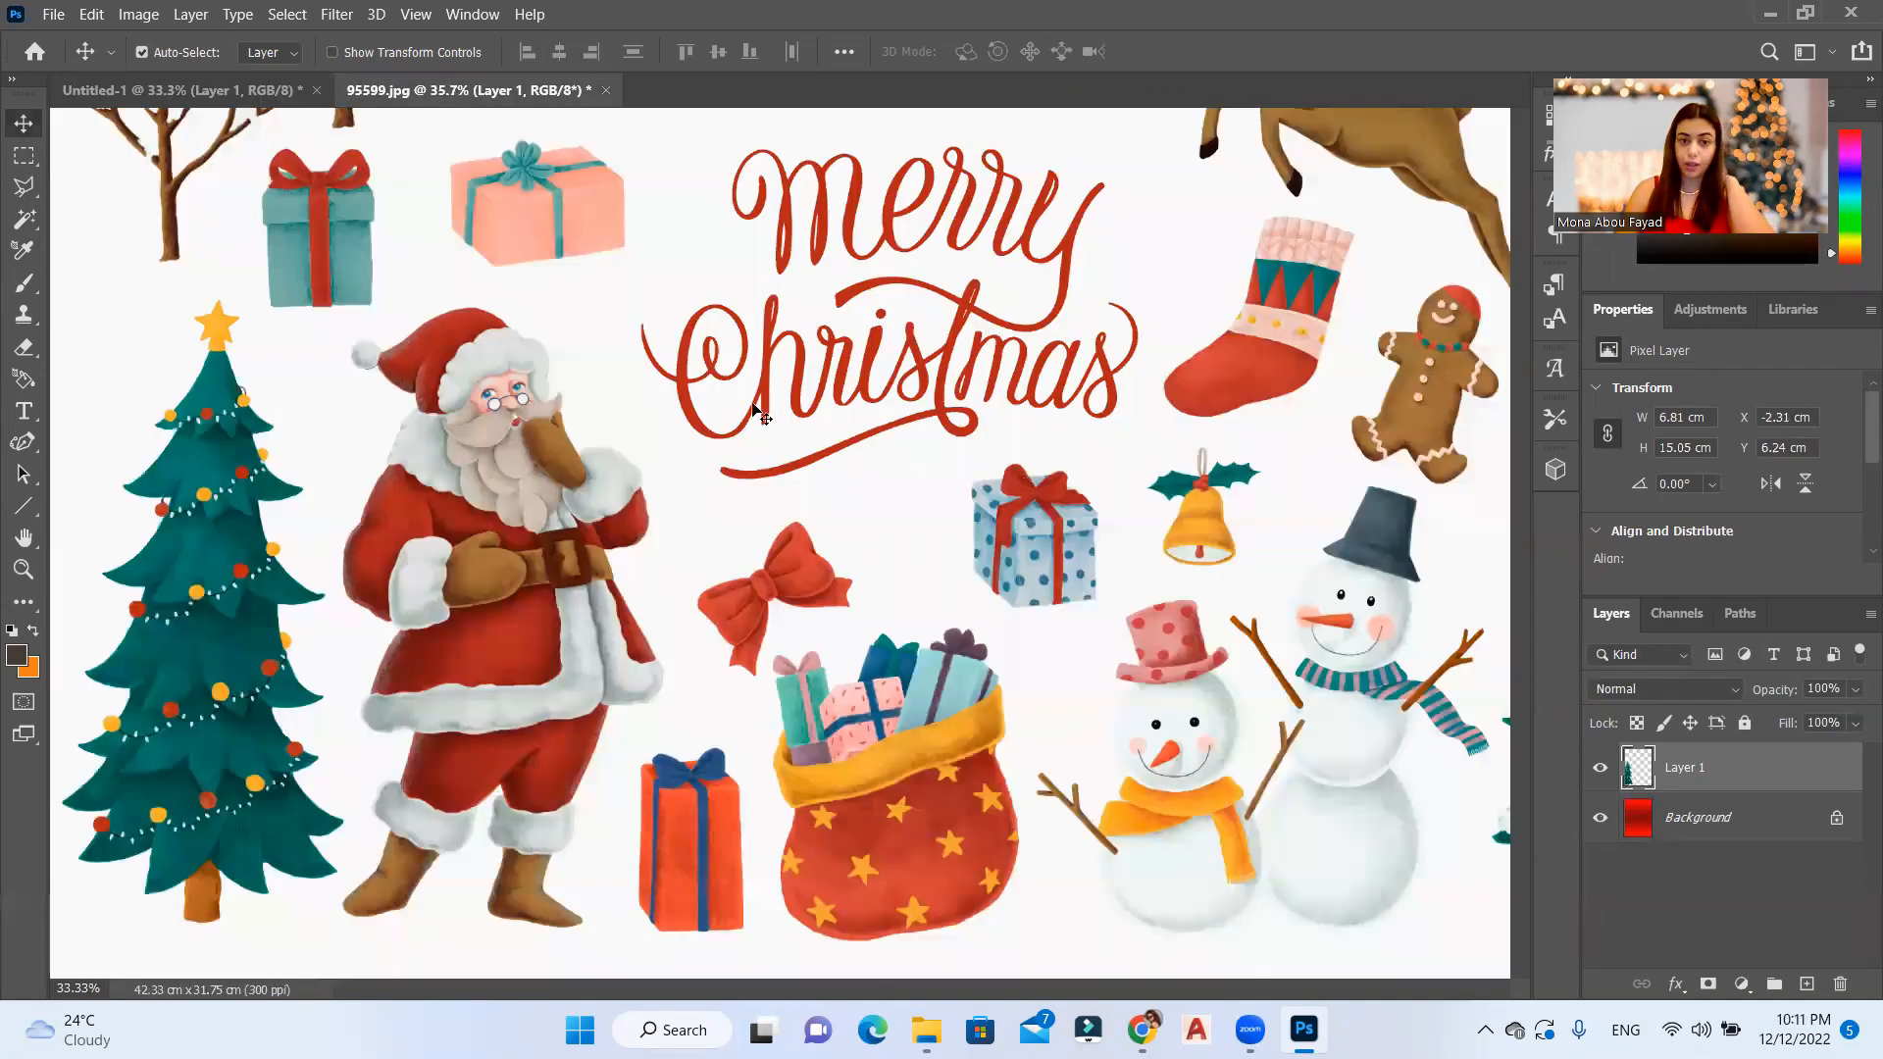
scroll(498, 589, up, 2)
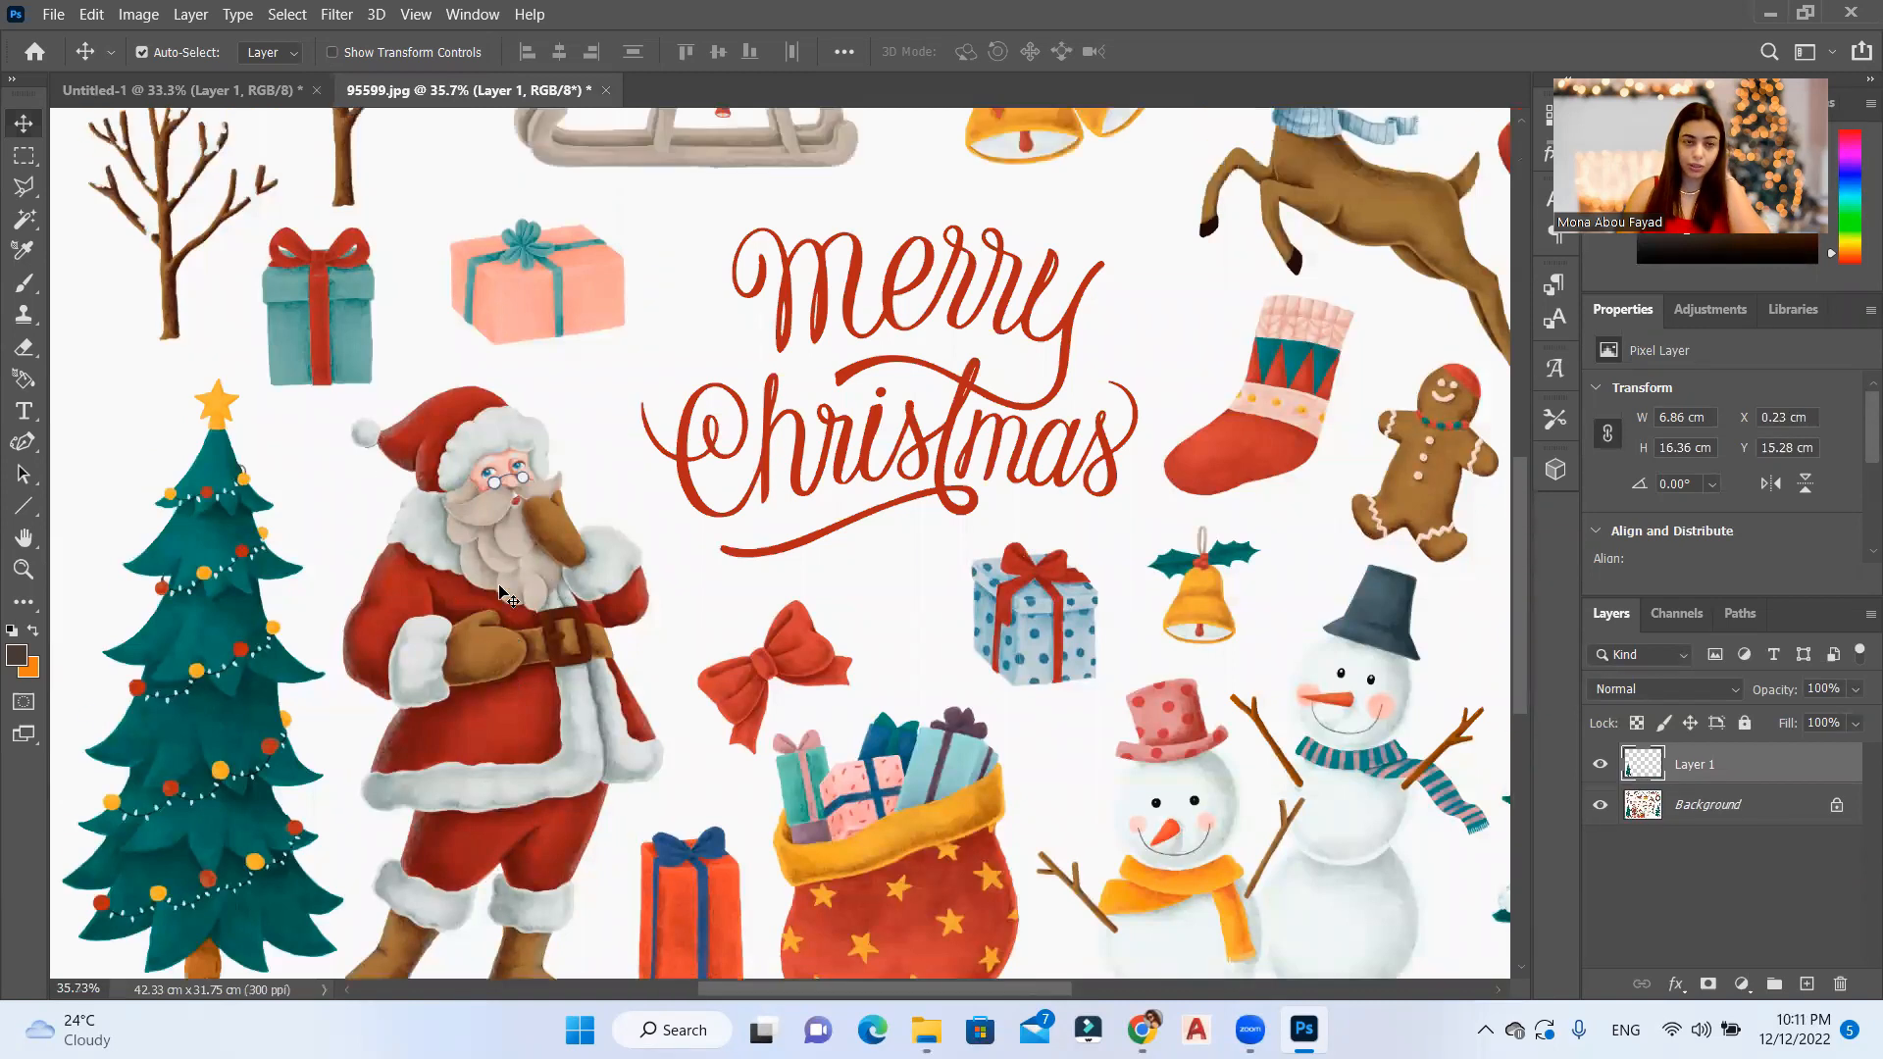
scroll(498, 589, down, 3)
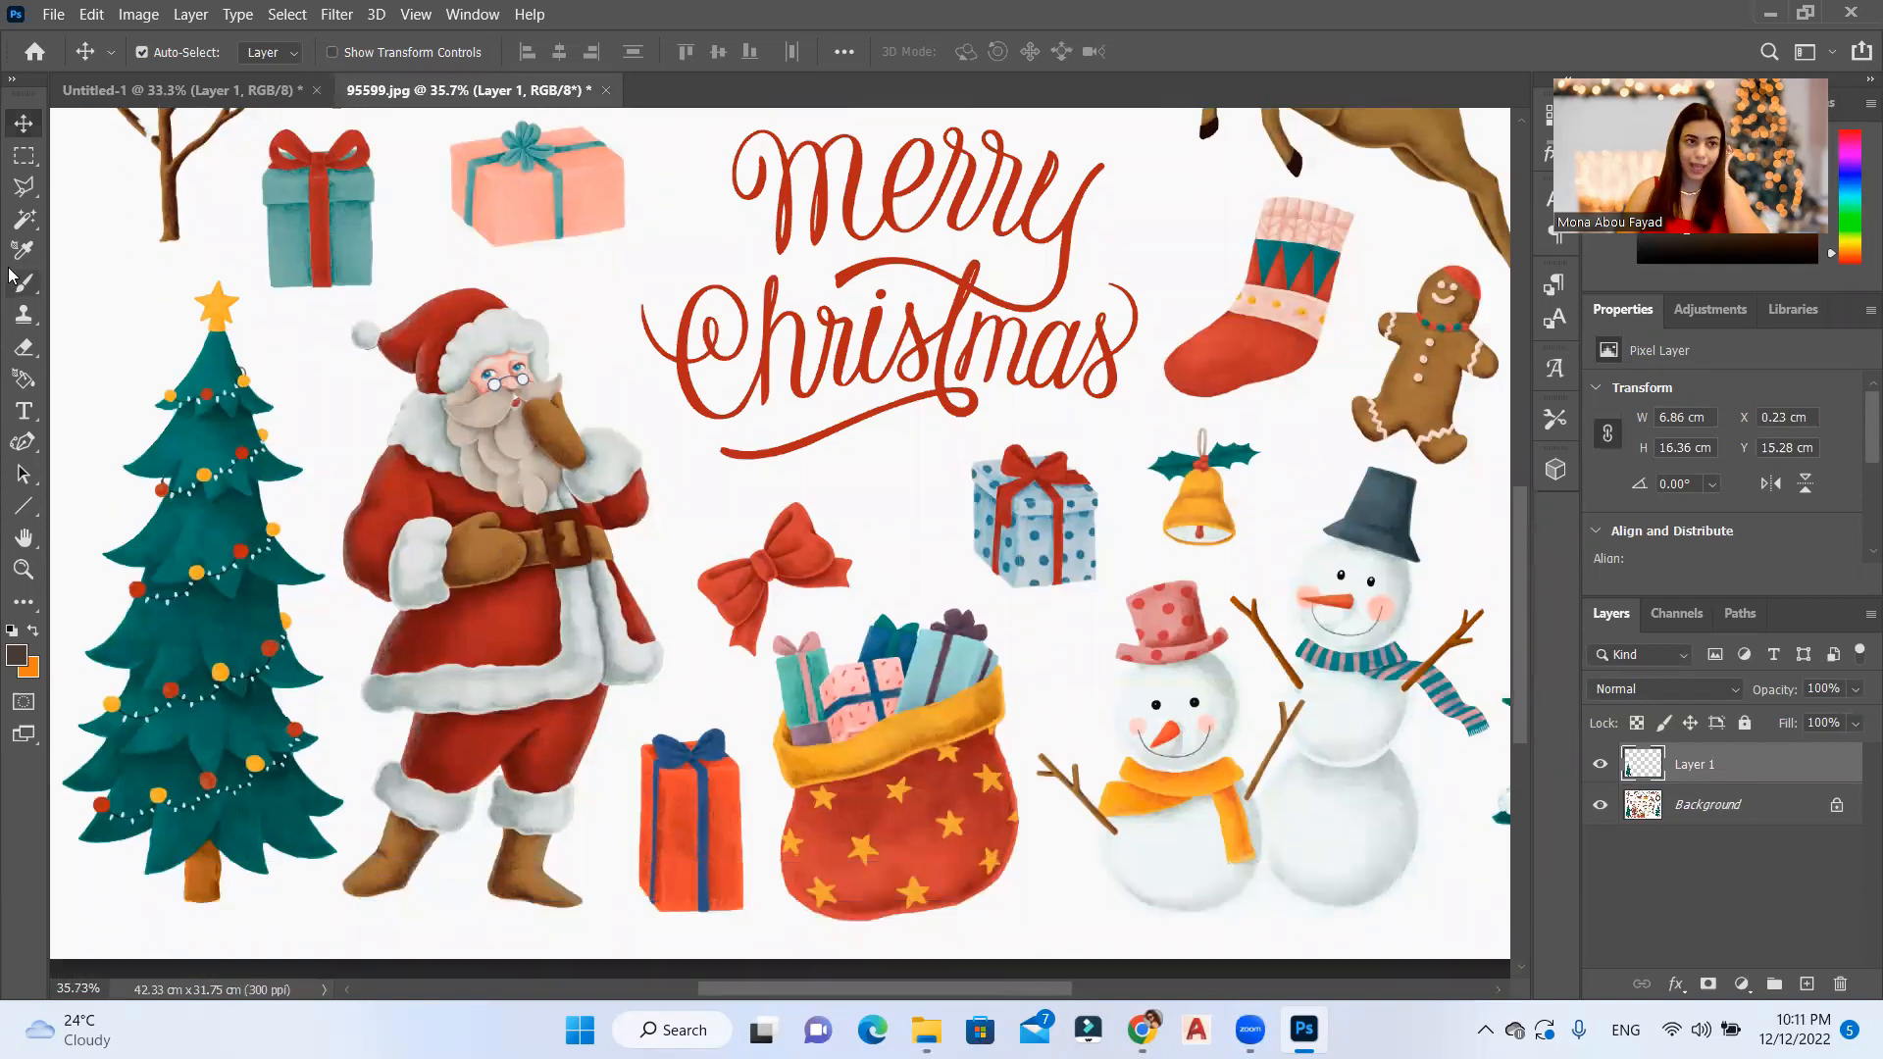
click(24, 155)
drag(330, 300, 671, 930)
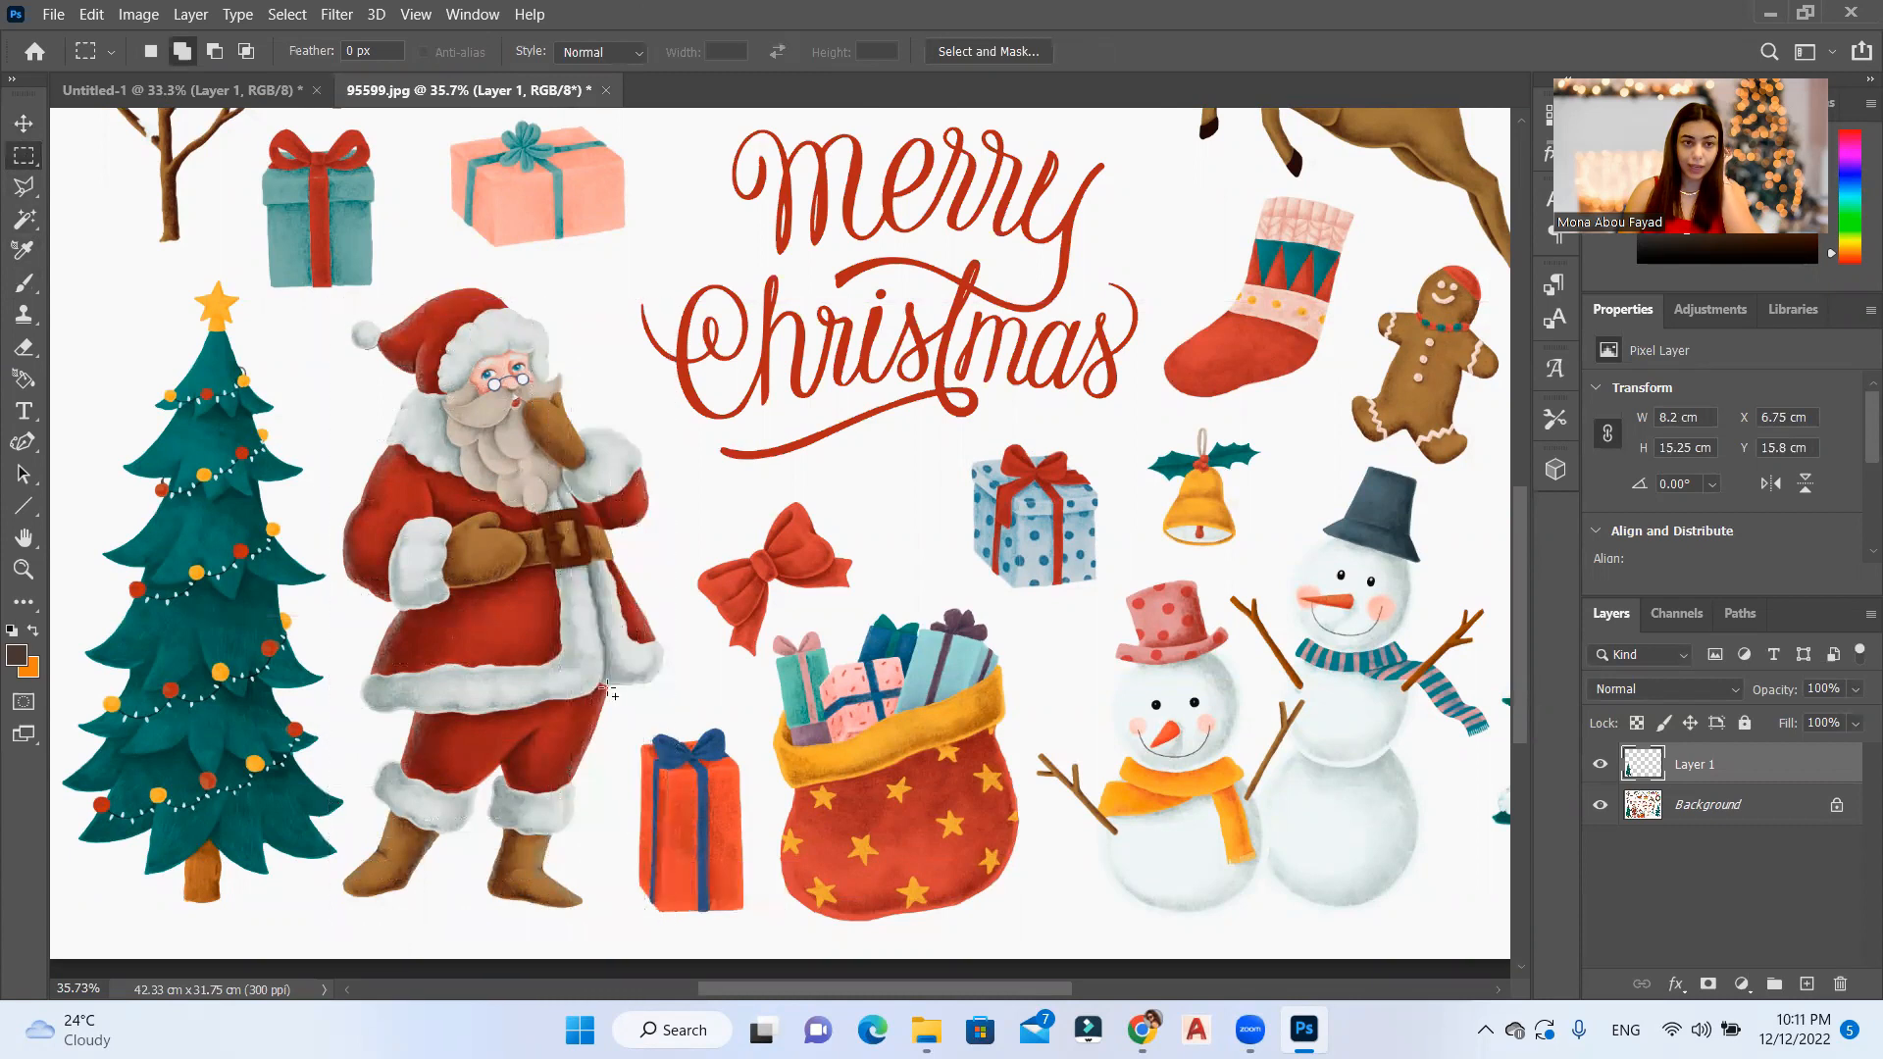
drag(540, 278, 407, 321)
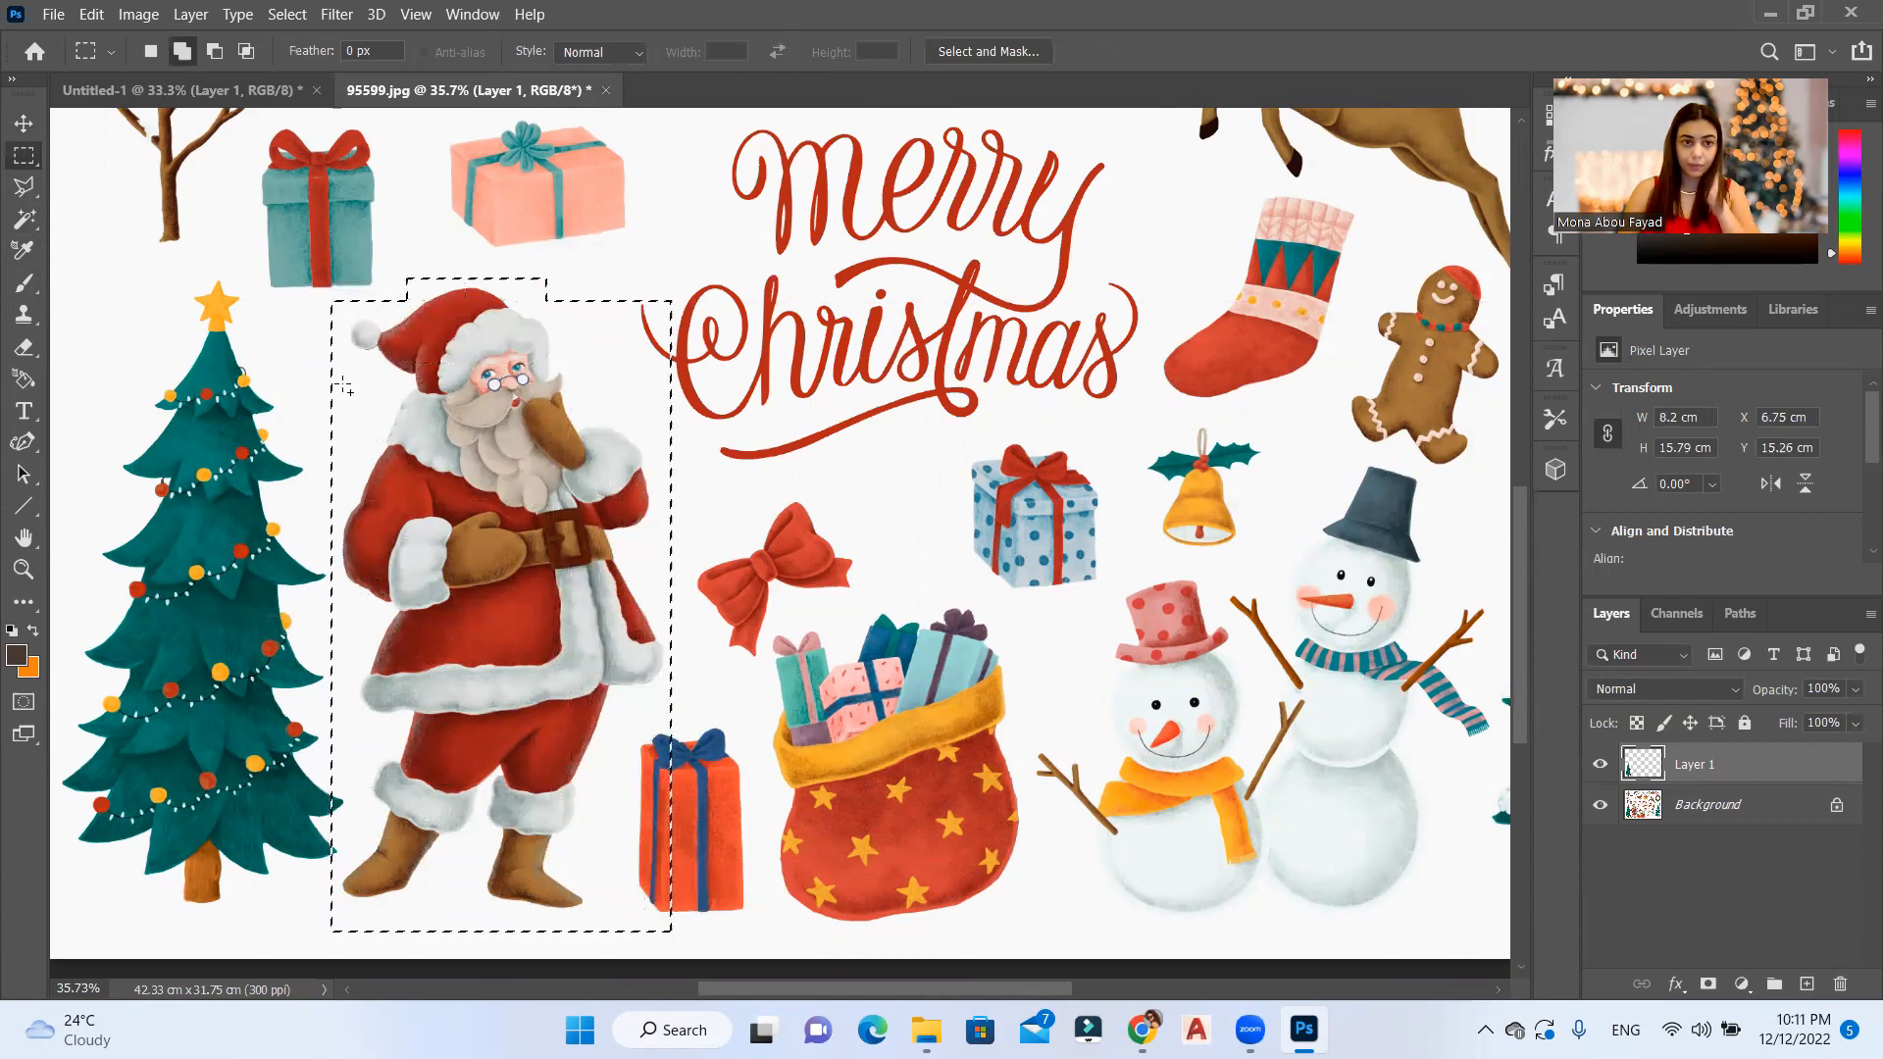
click(1767, 816)
key(ctrl+j)
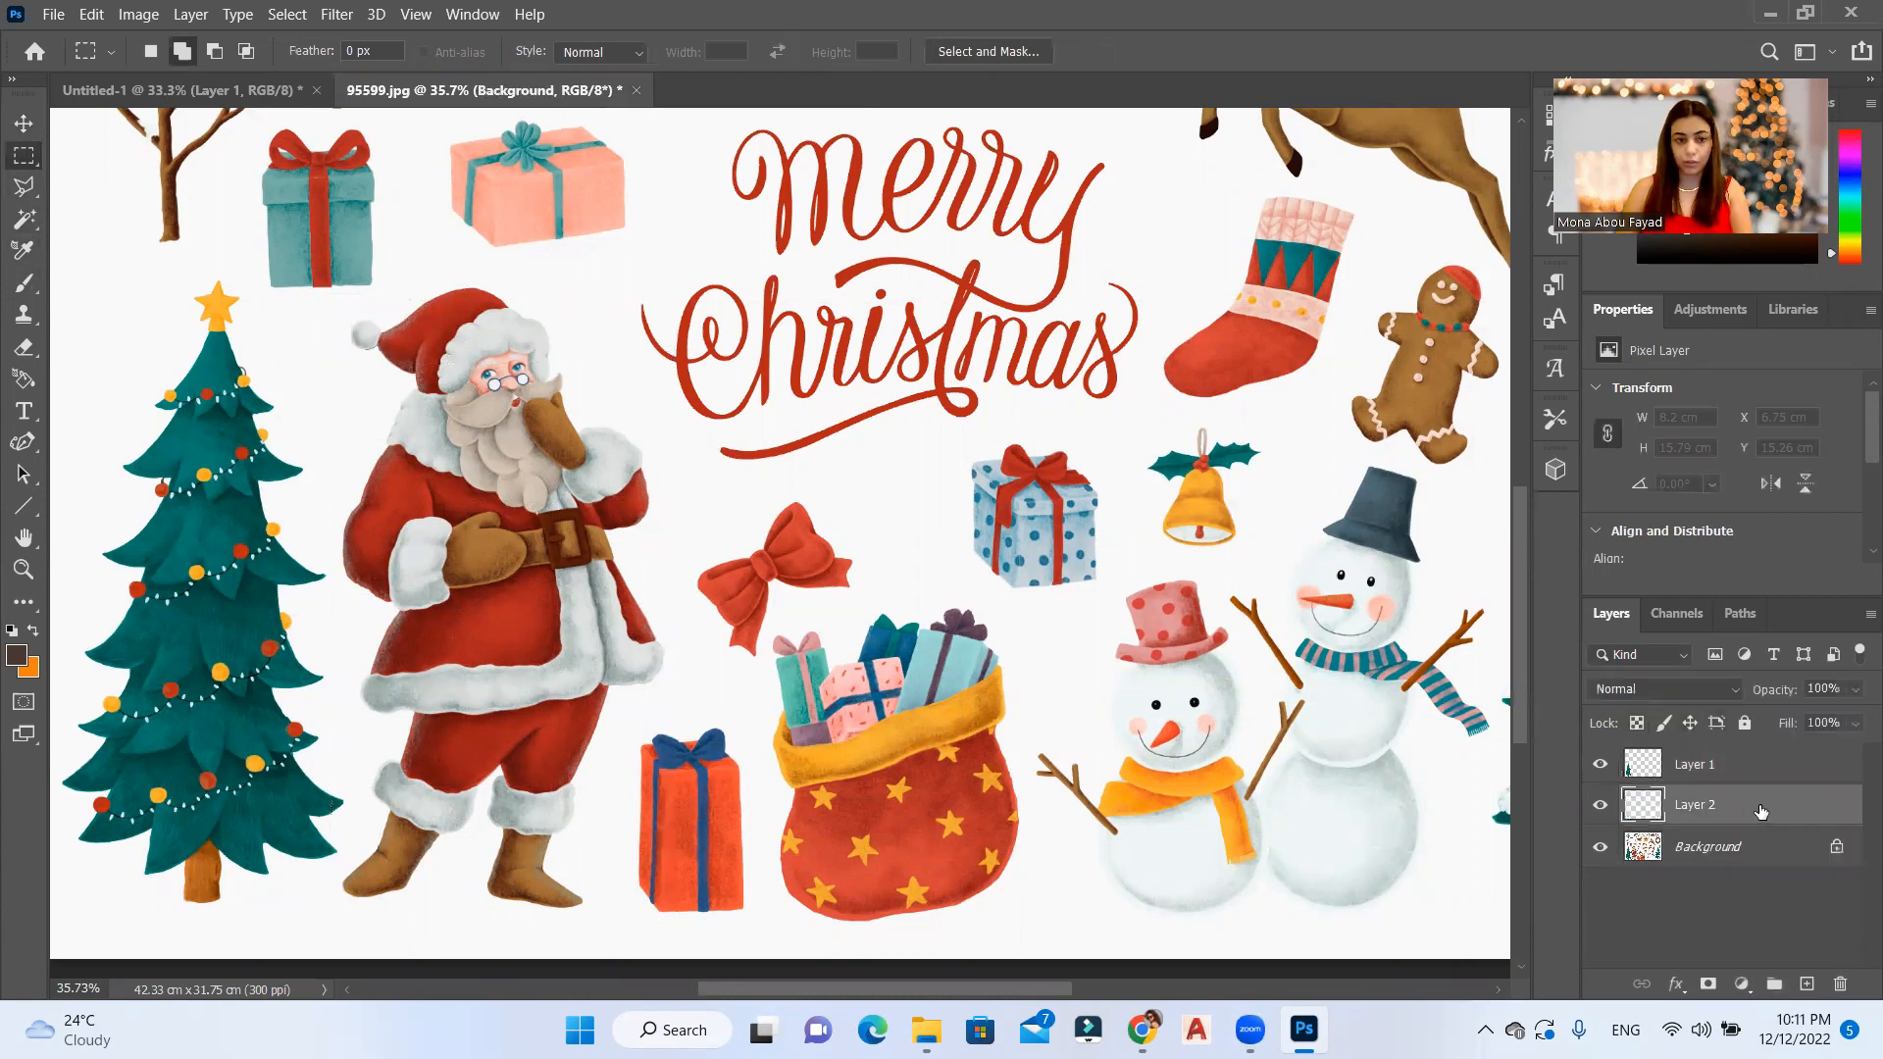
Step: Bring the Santa layer into the Untitled-1 card and place it beside the tree, about X 4.5 cm, Y 3.65 cm
click(22, 115)
drag(530, 541, 840, 585)
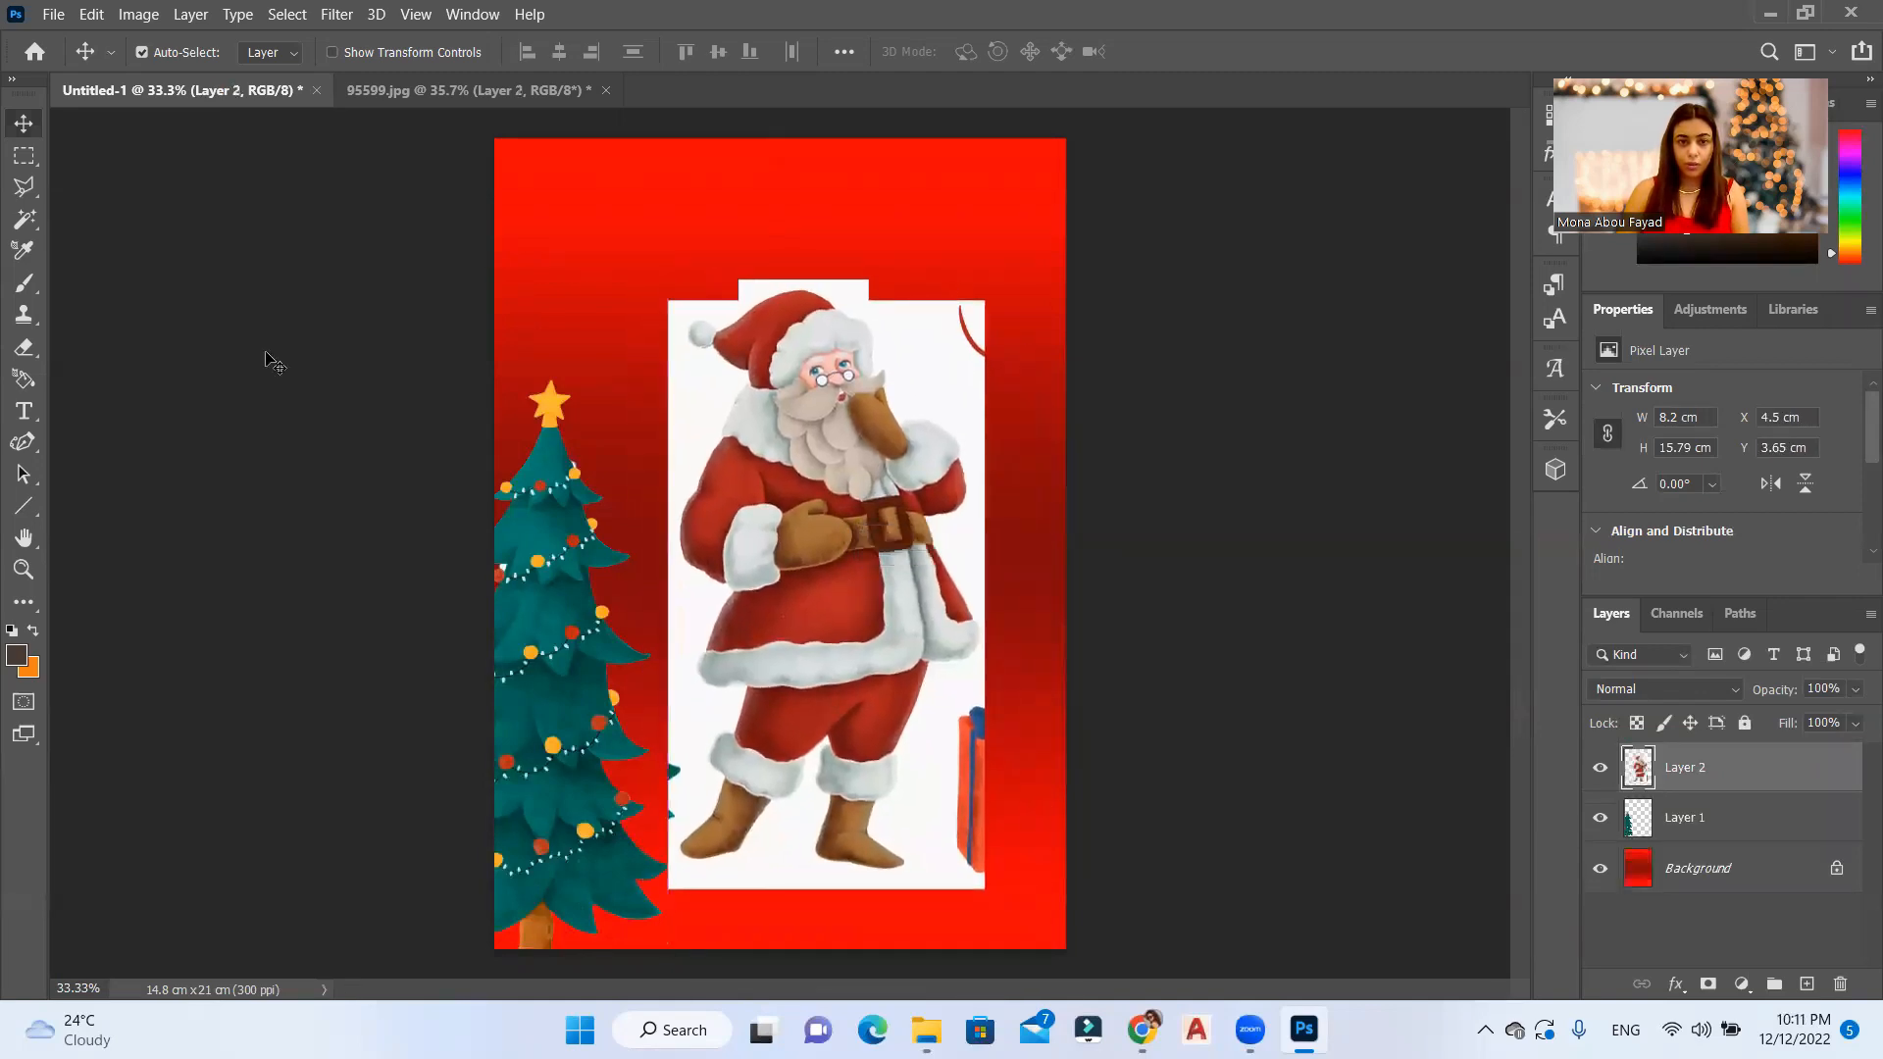
Step: Select the white background around Santa with the Magic Wand at tolerance 32
click(21, 222)
click(959, 384)
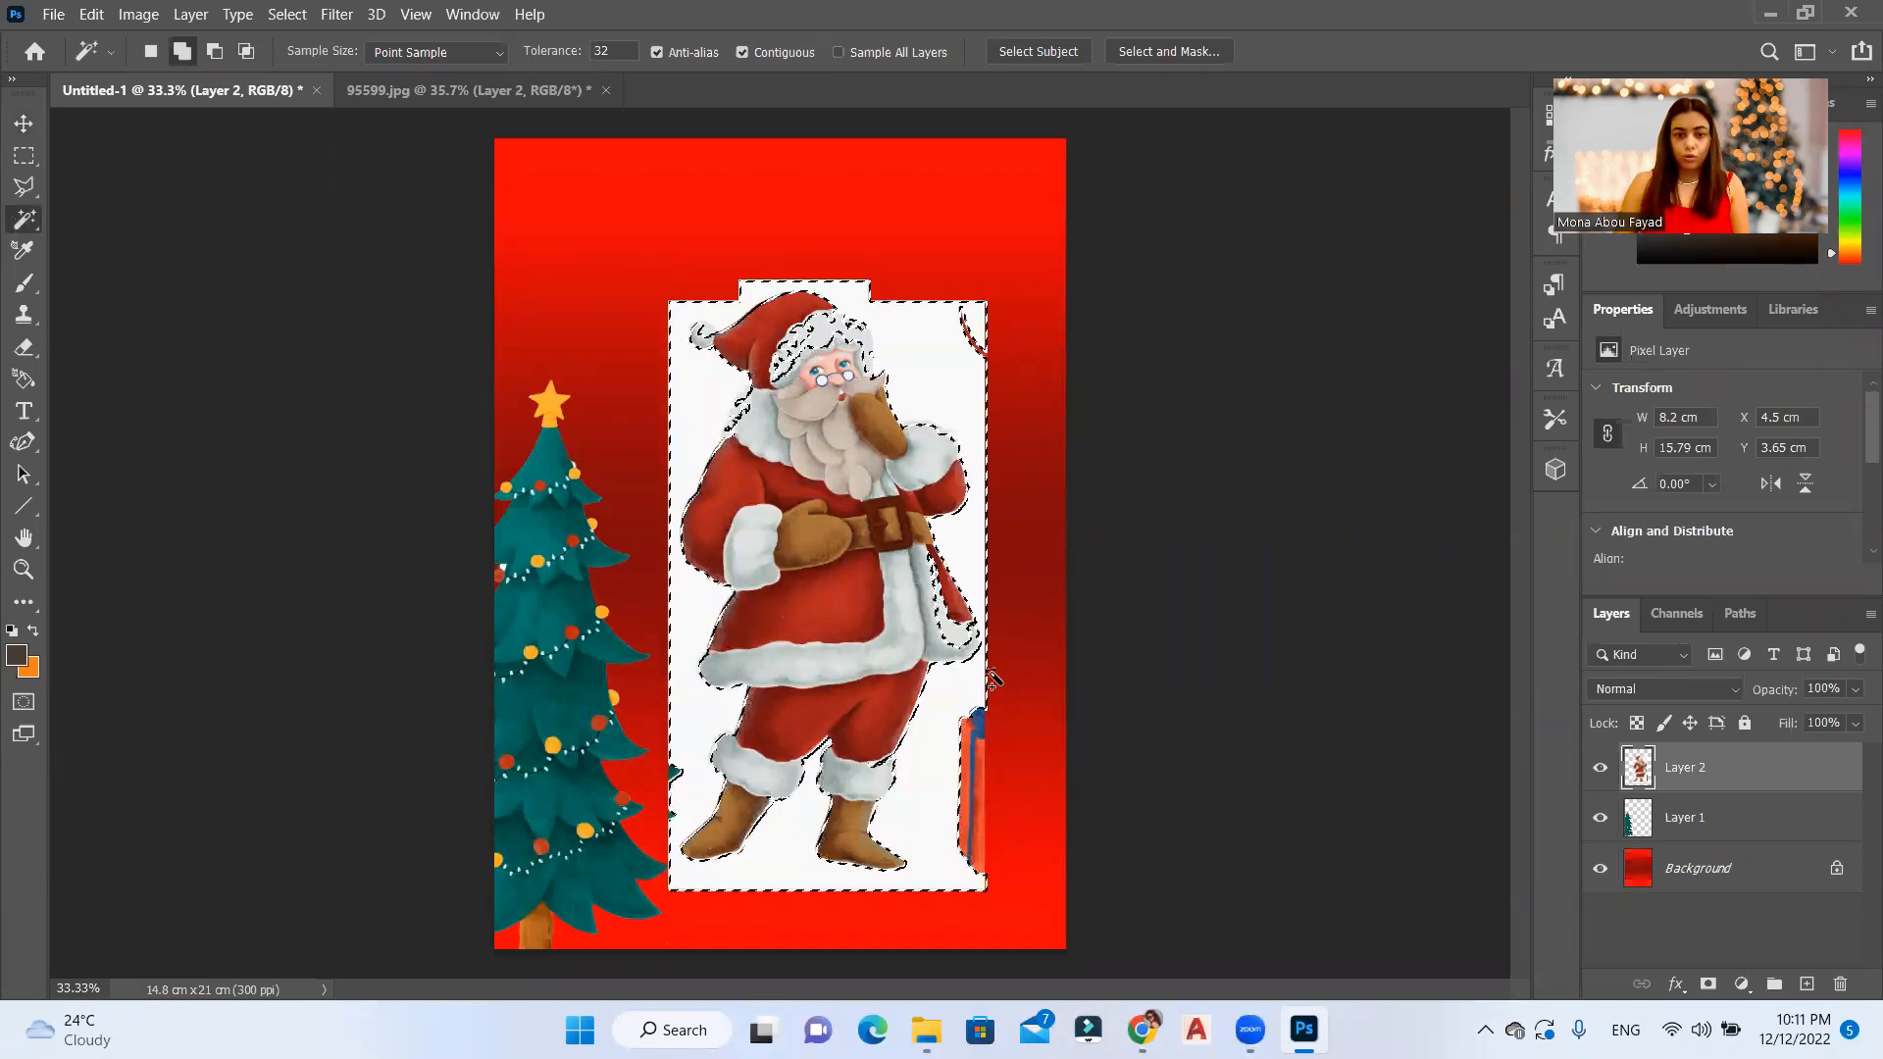
Step: Subtract Santa's white fur collar at the shoulder from the background selection with the Polygonal Lasso
scroll(836, 305, up, 5)
scroll(925, 406, up, 1)
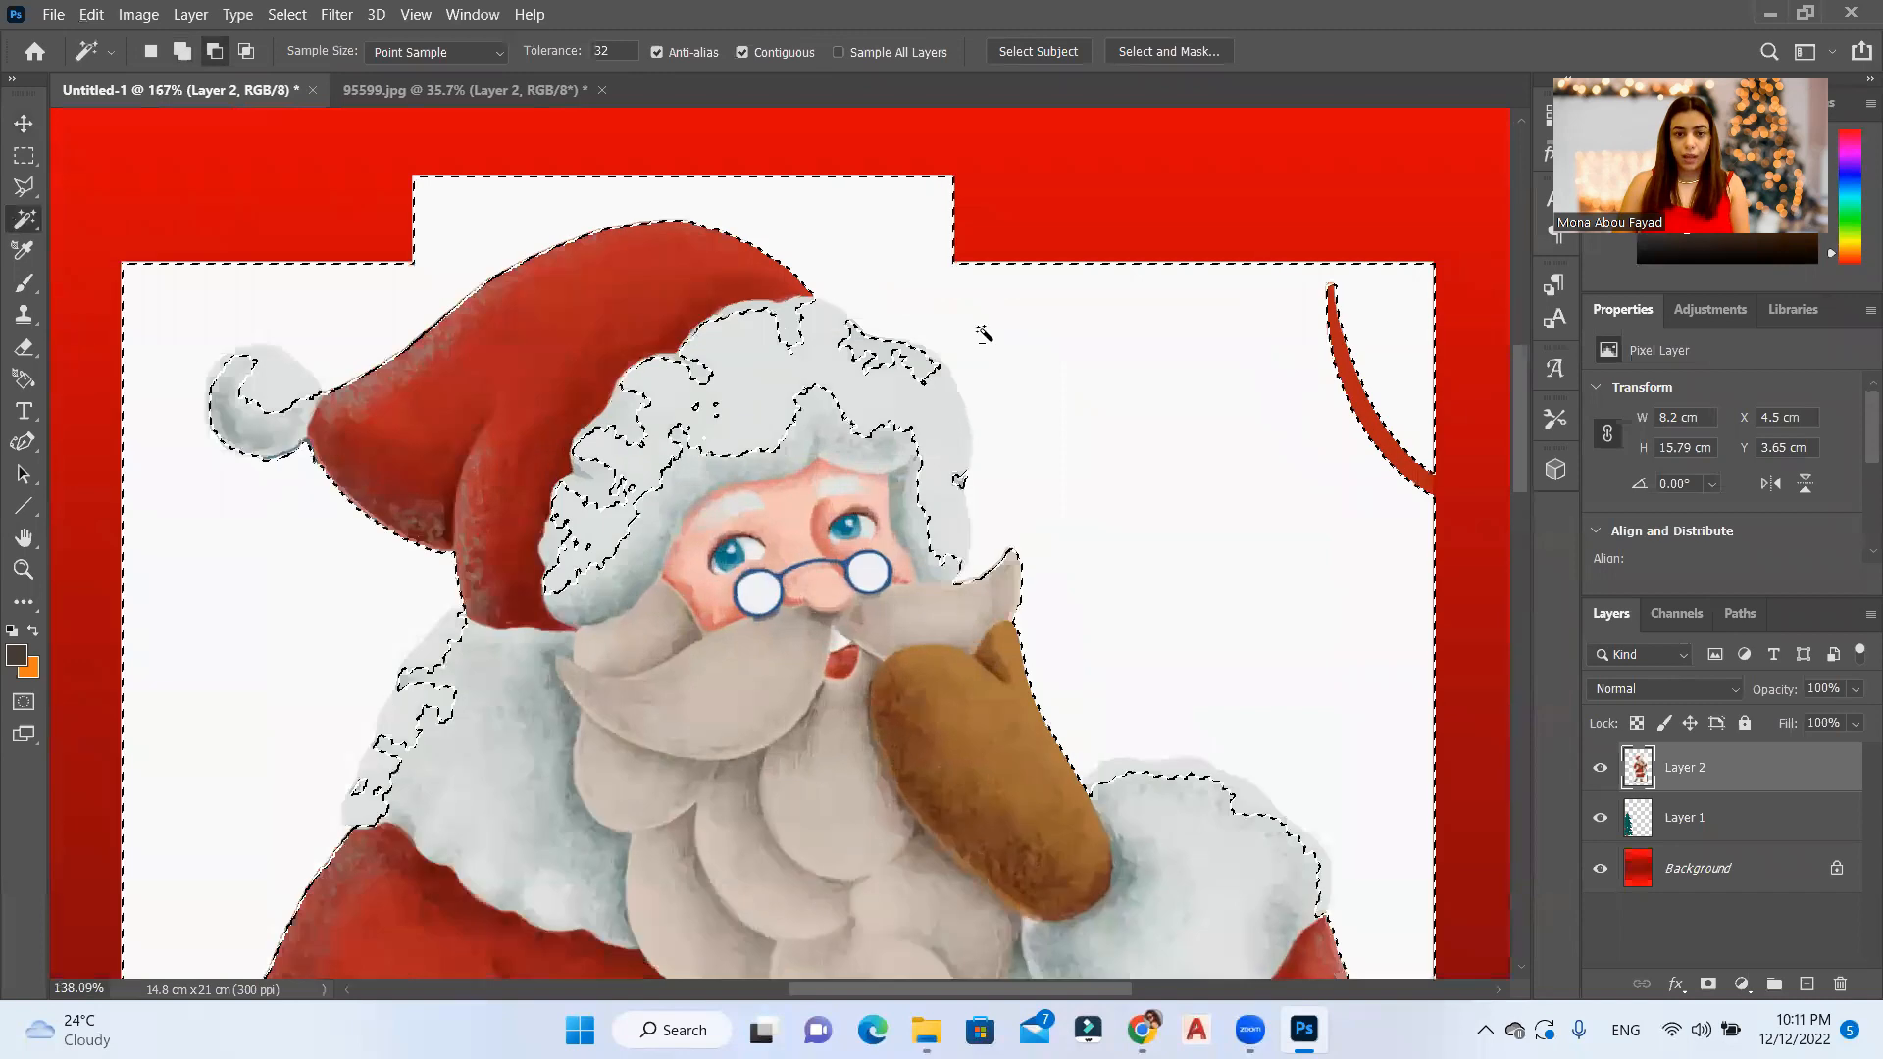
scroll(979, 327, down, 3)
scroll(760, 323, up, 2)
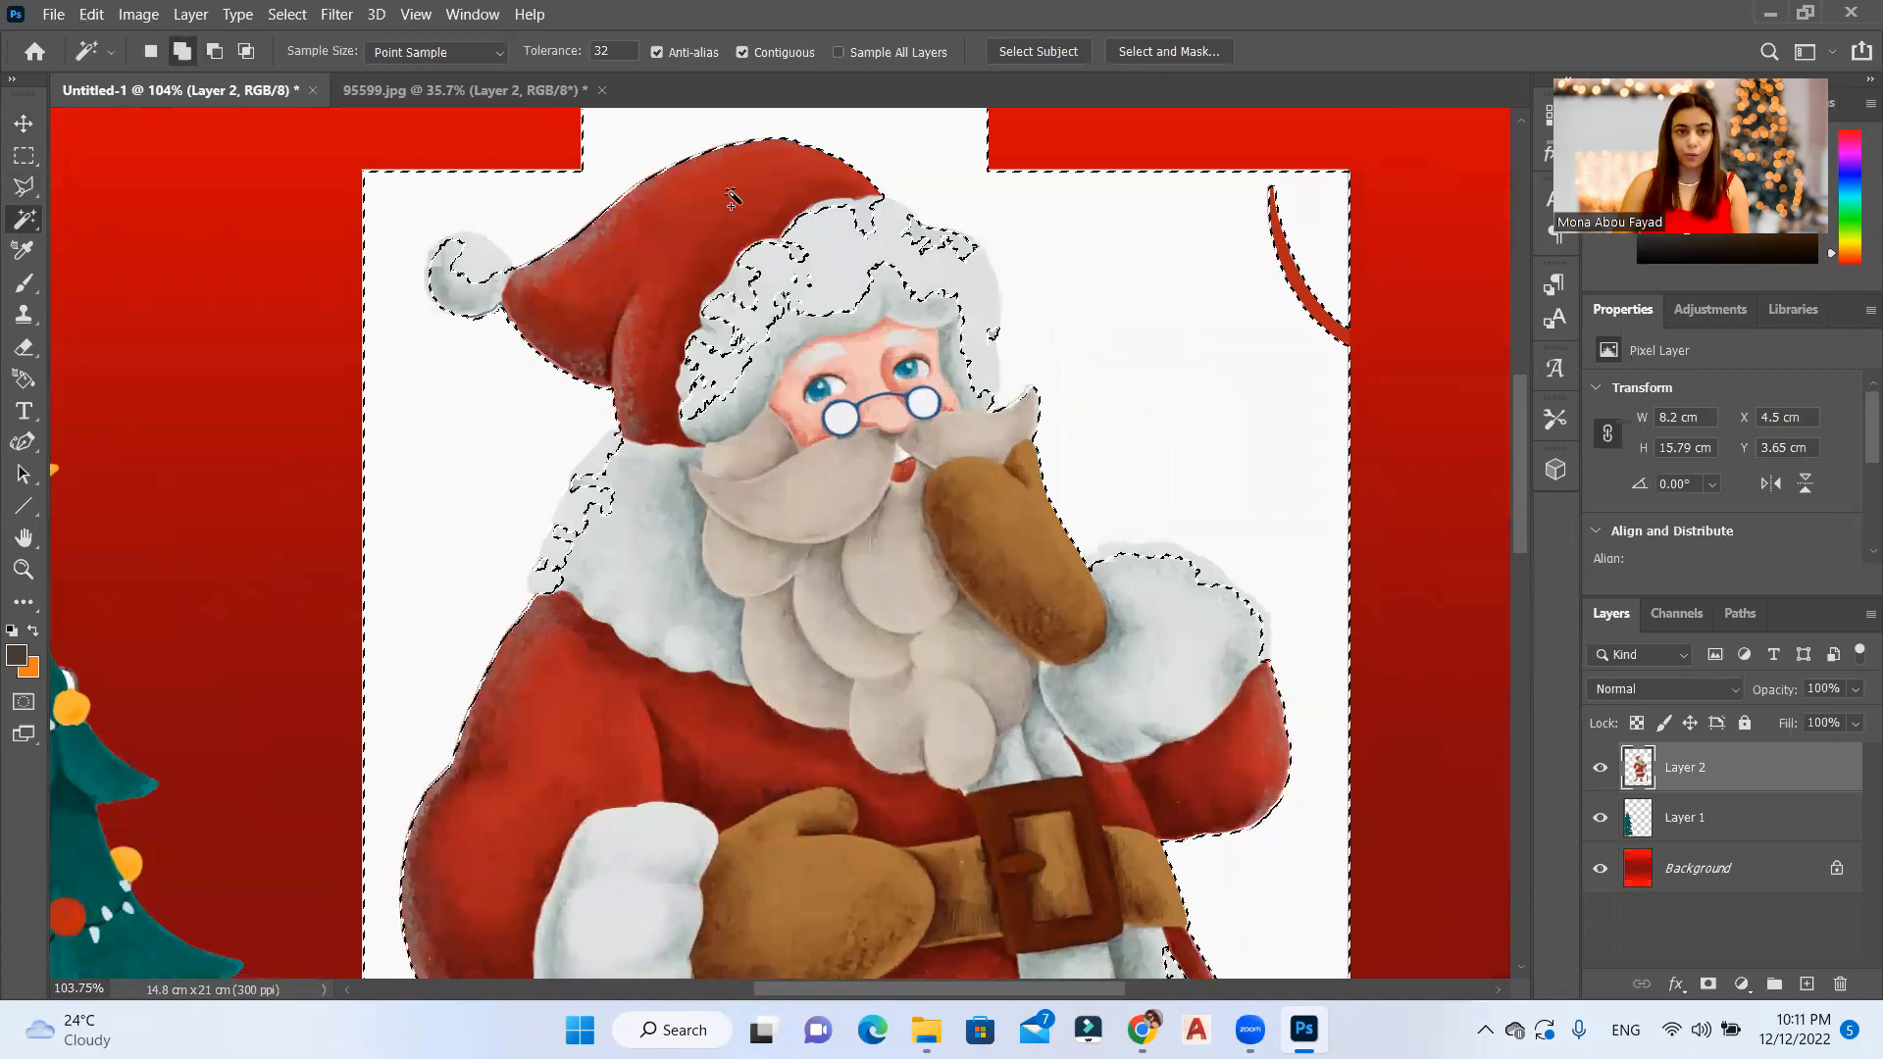
click(22, 187)
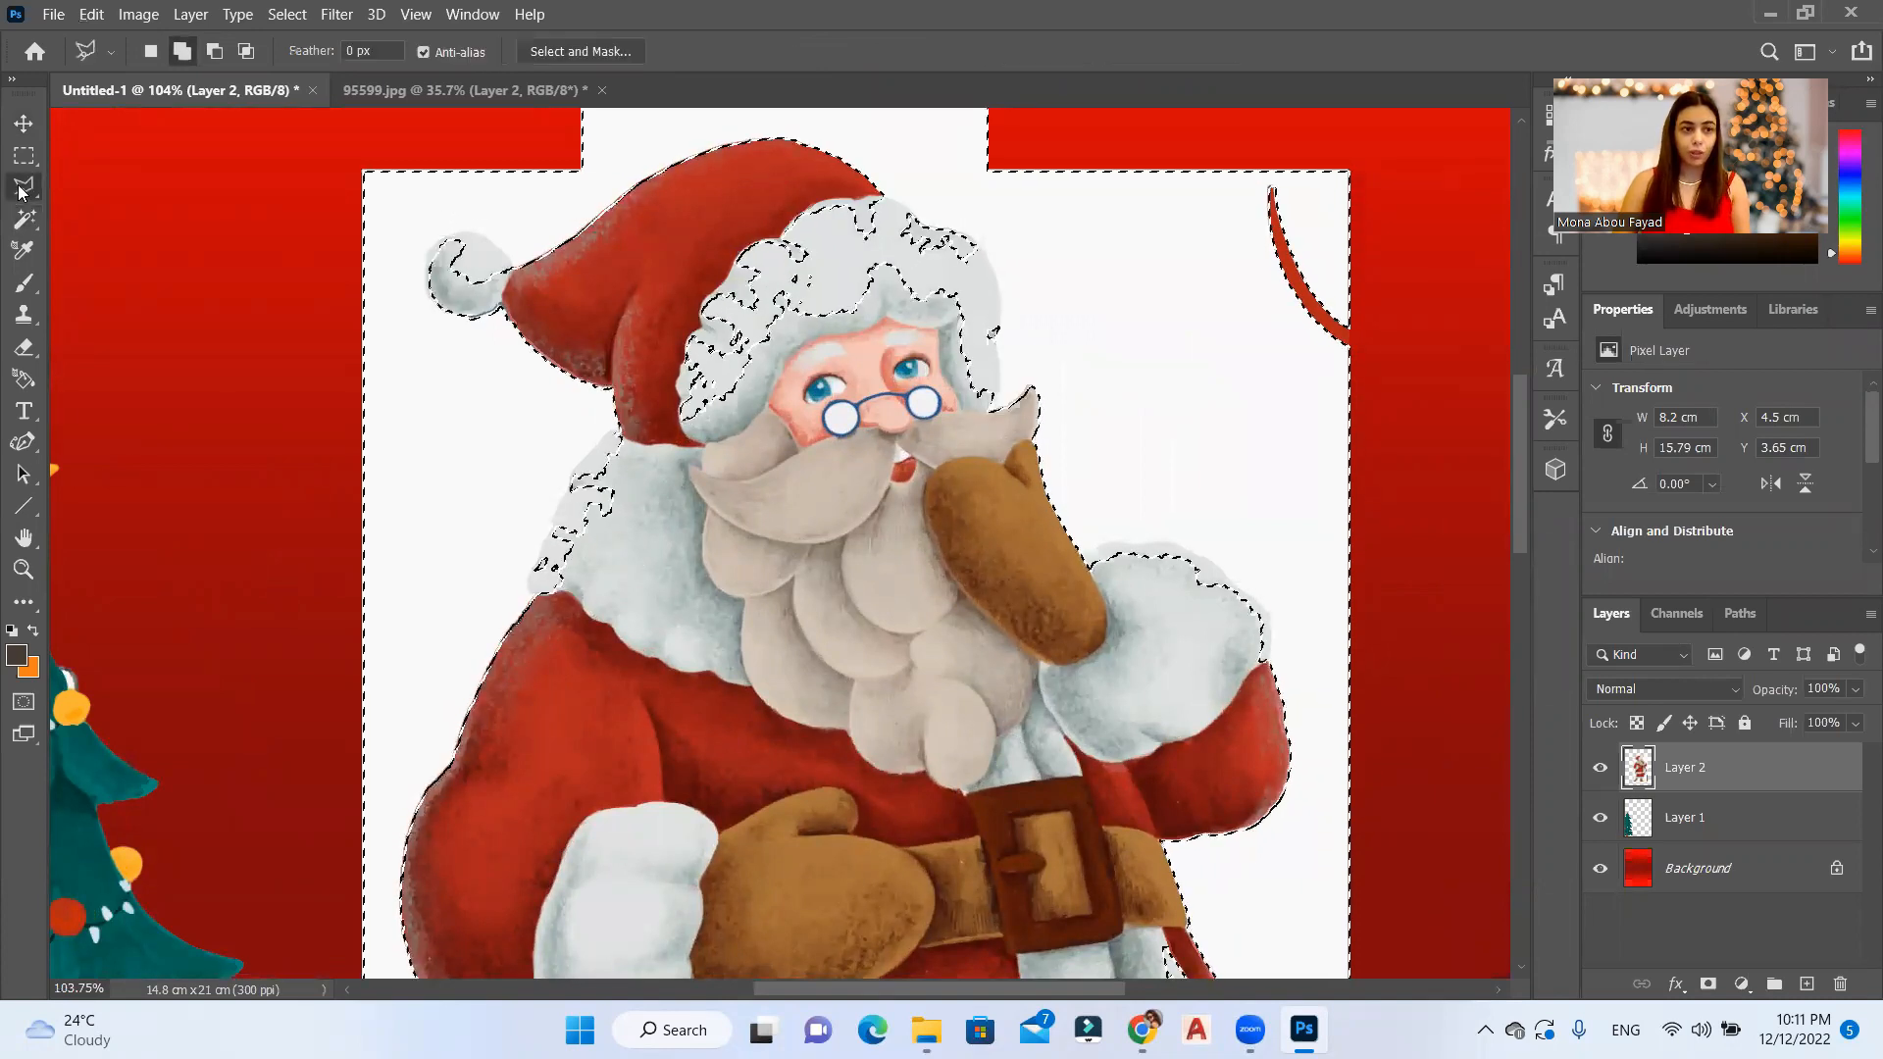
click(530, 594)
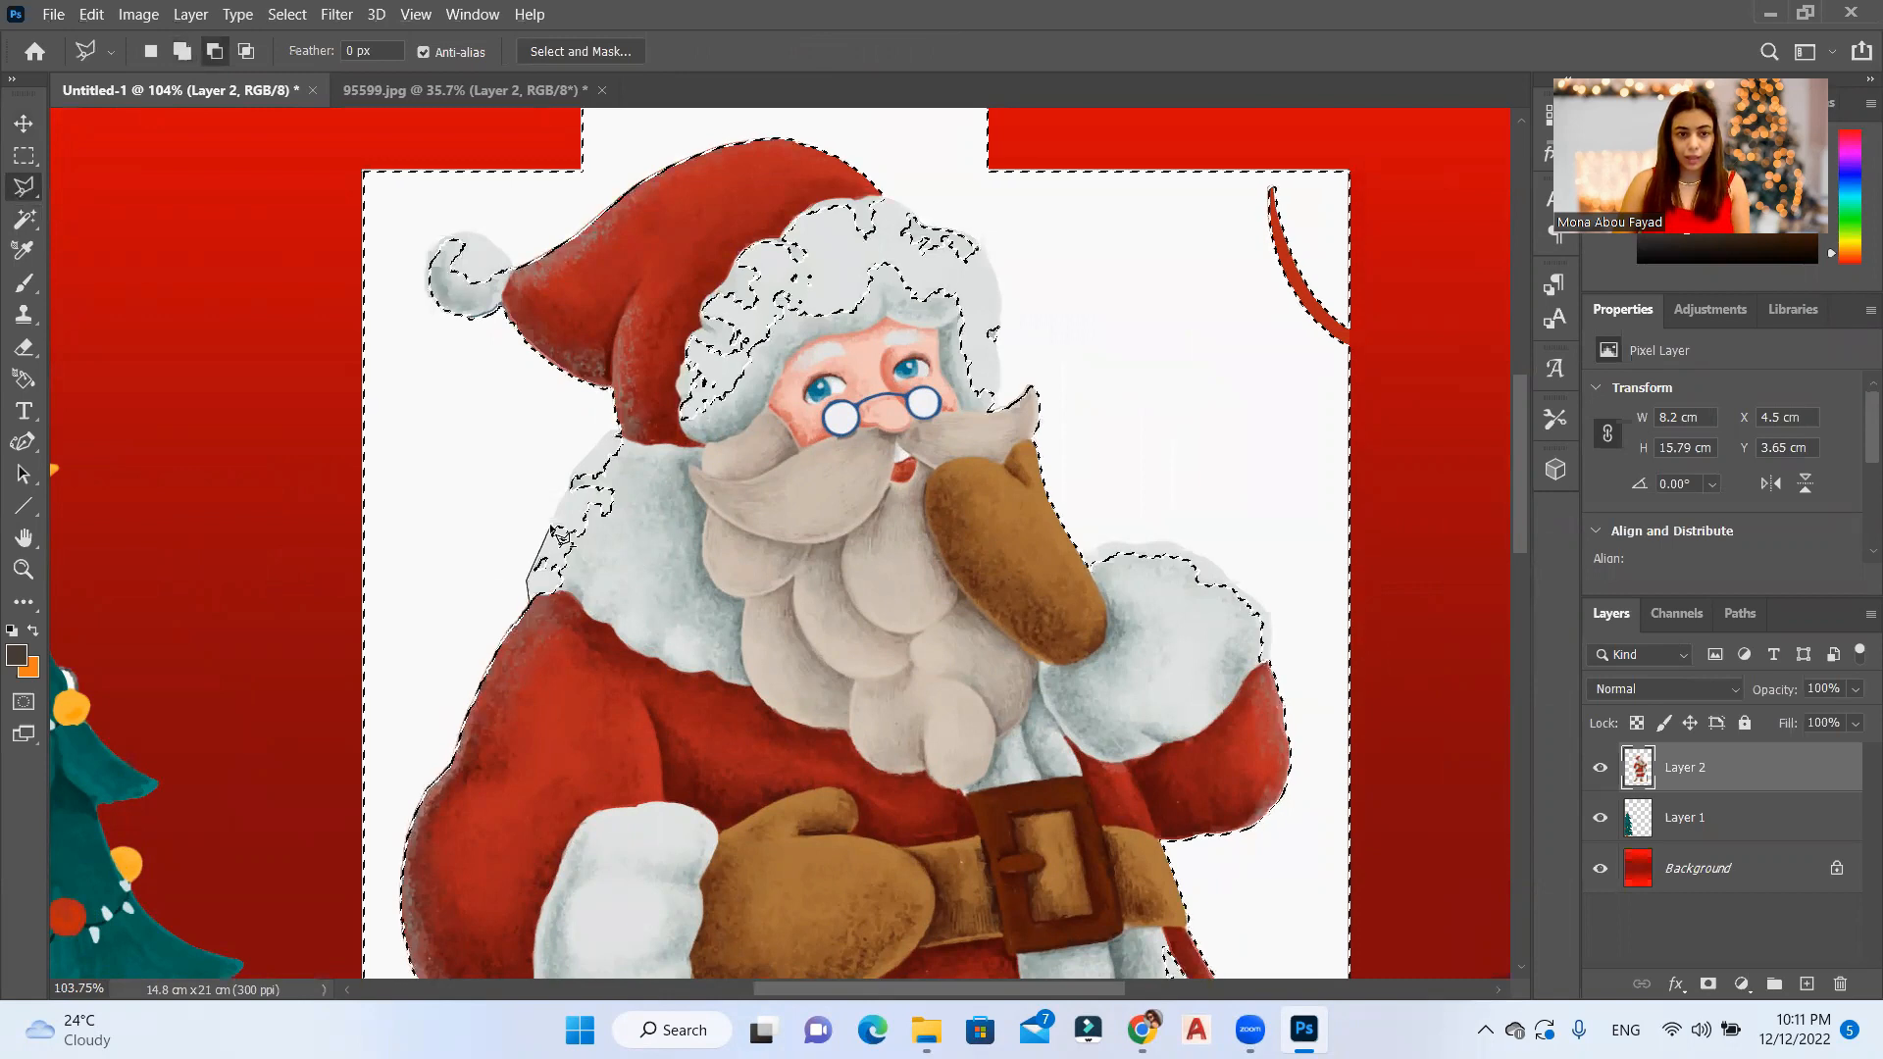
click(554, 526)
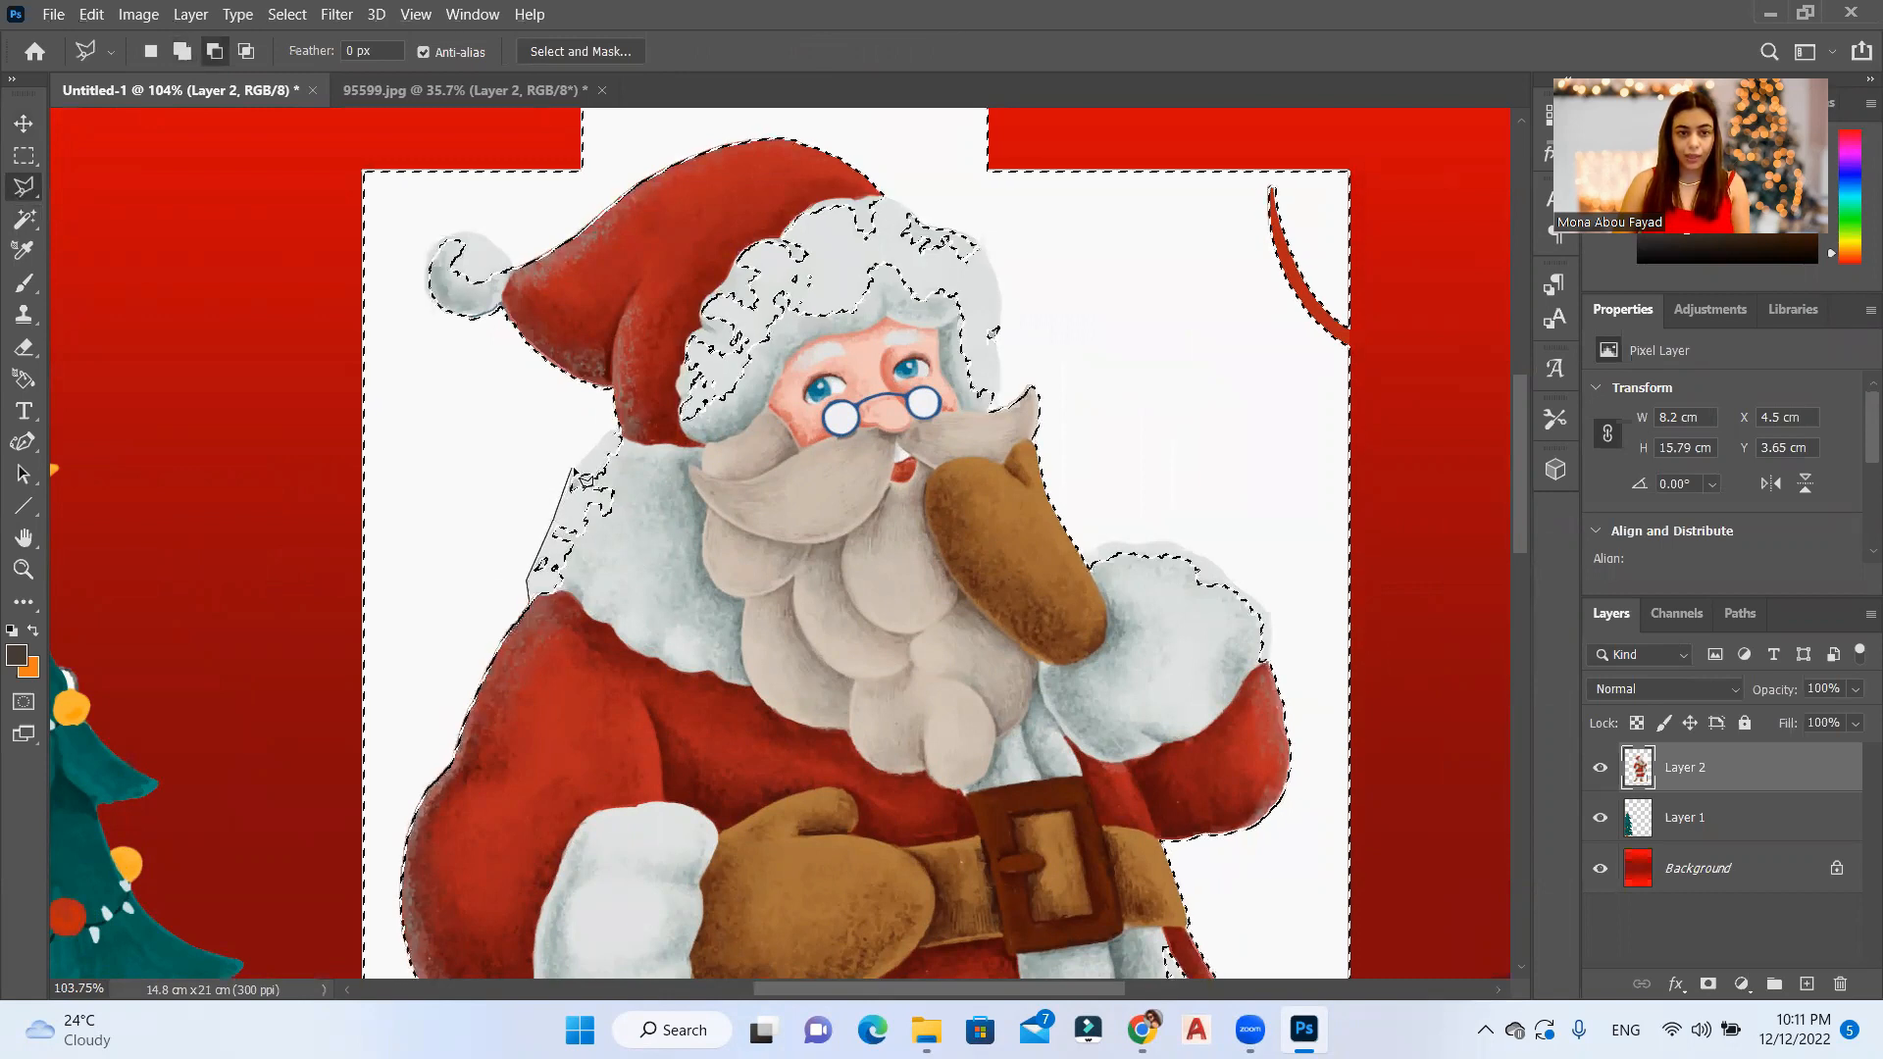
click(573, 476)
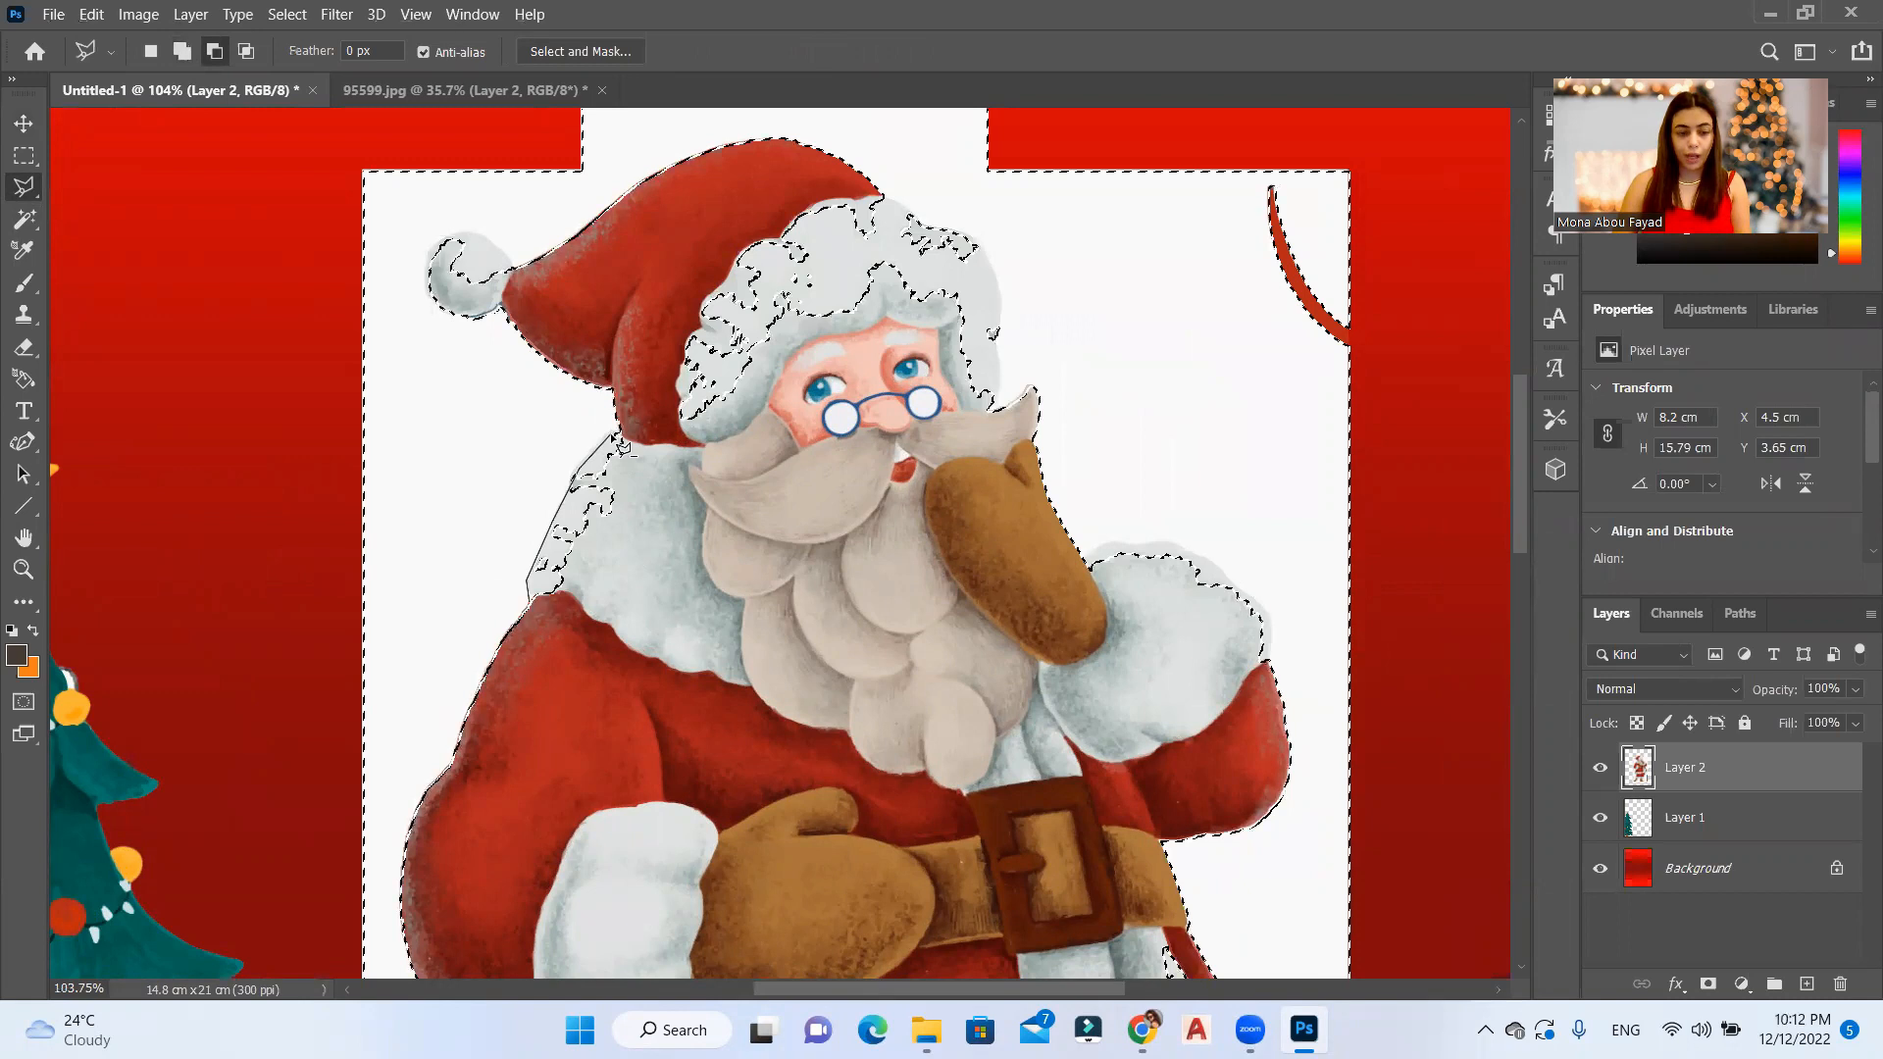
double_click(535, 658)
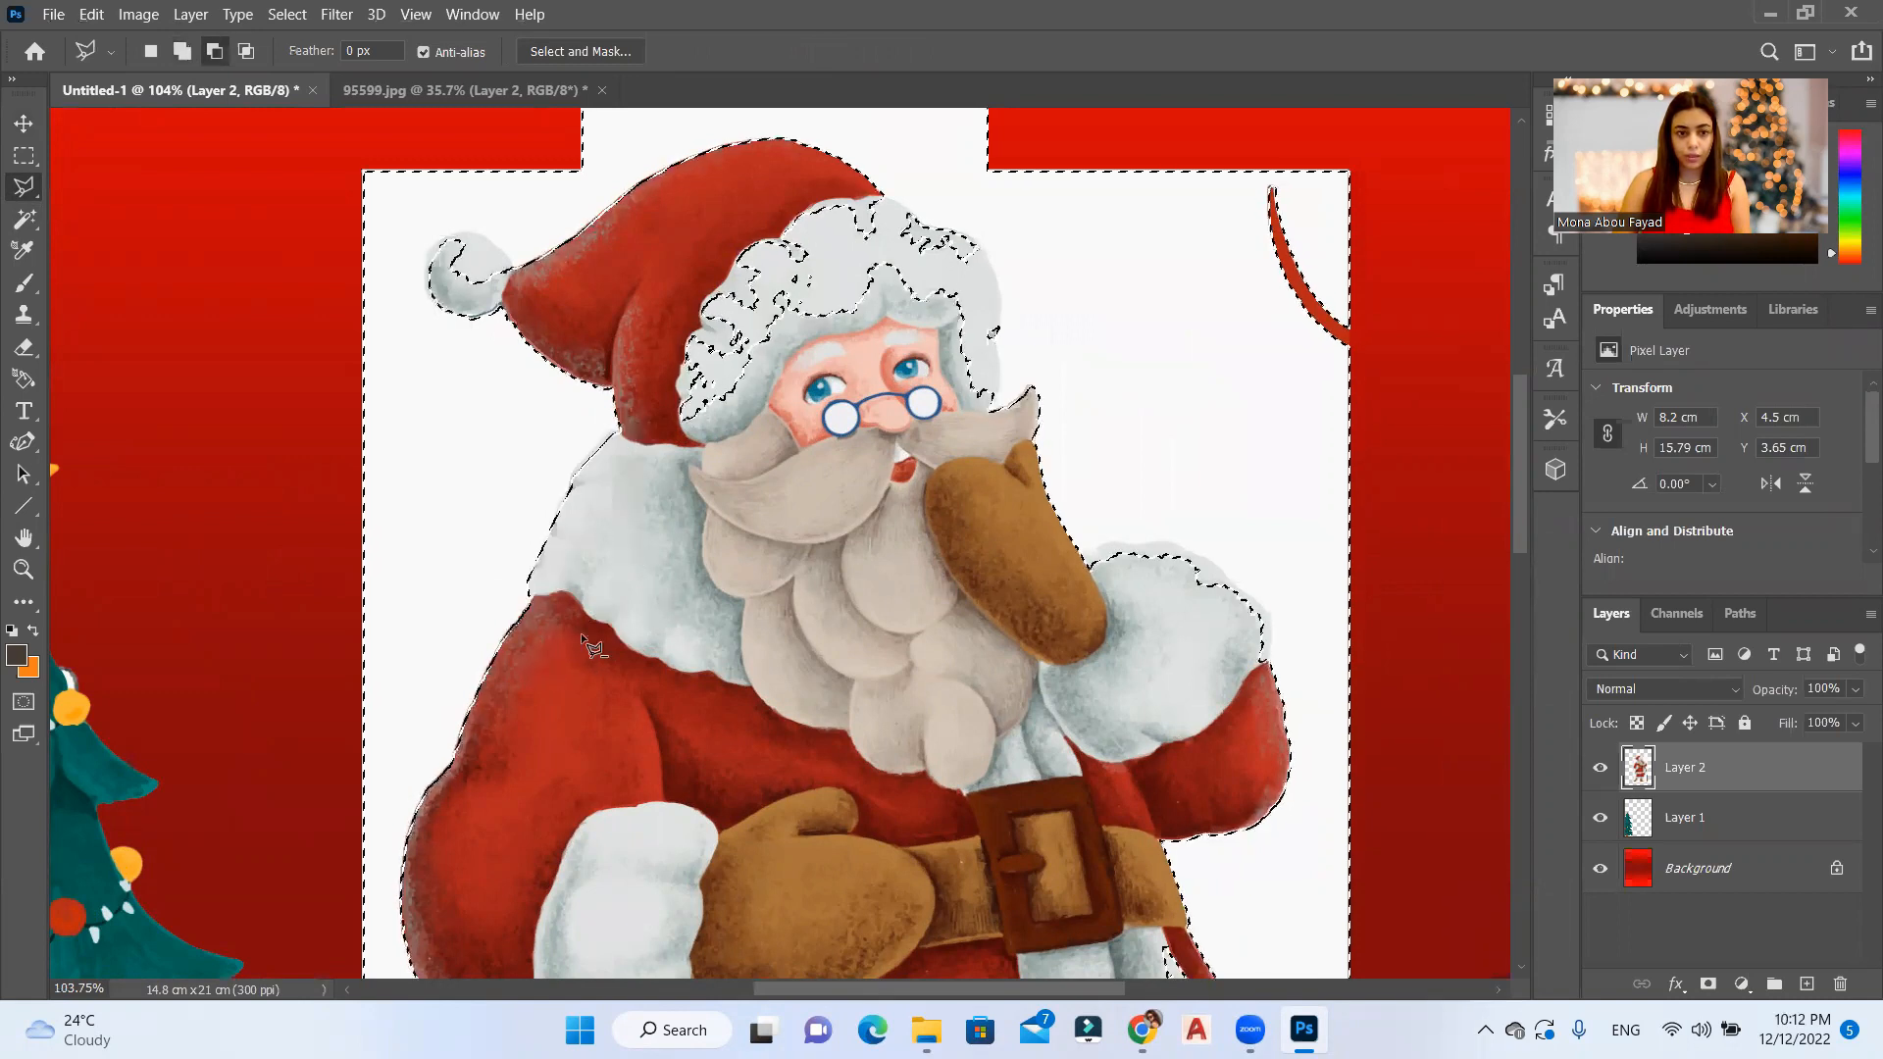
Step: Subtract the white fur brim of Santa's hat from the background selection with a polygonal lasso outline
click(993, 414)
click(875, 337)
click(696, 476)
click(638, 433)
click(647, 285)
click(726, 206)
click(884, 195)
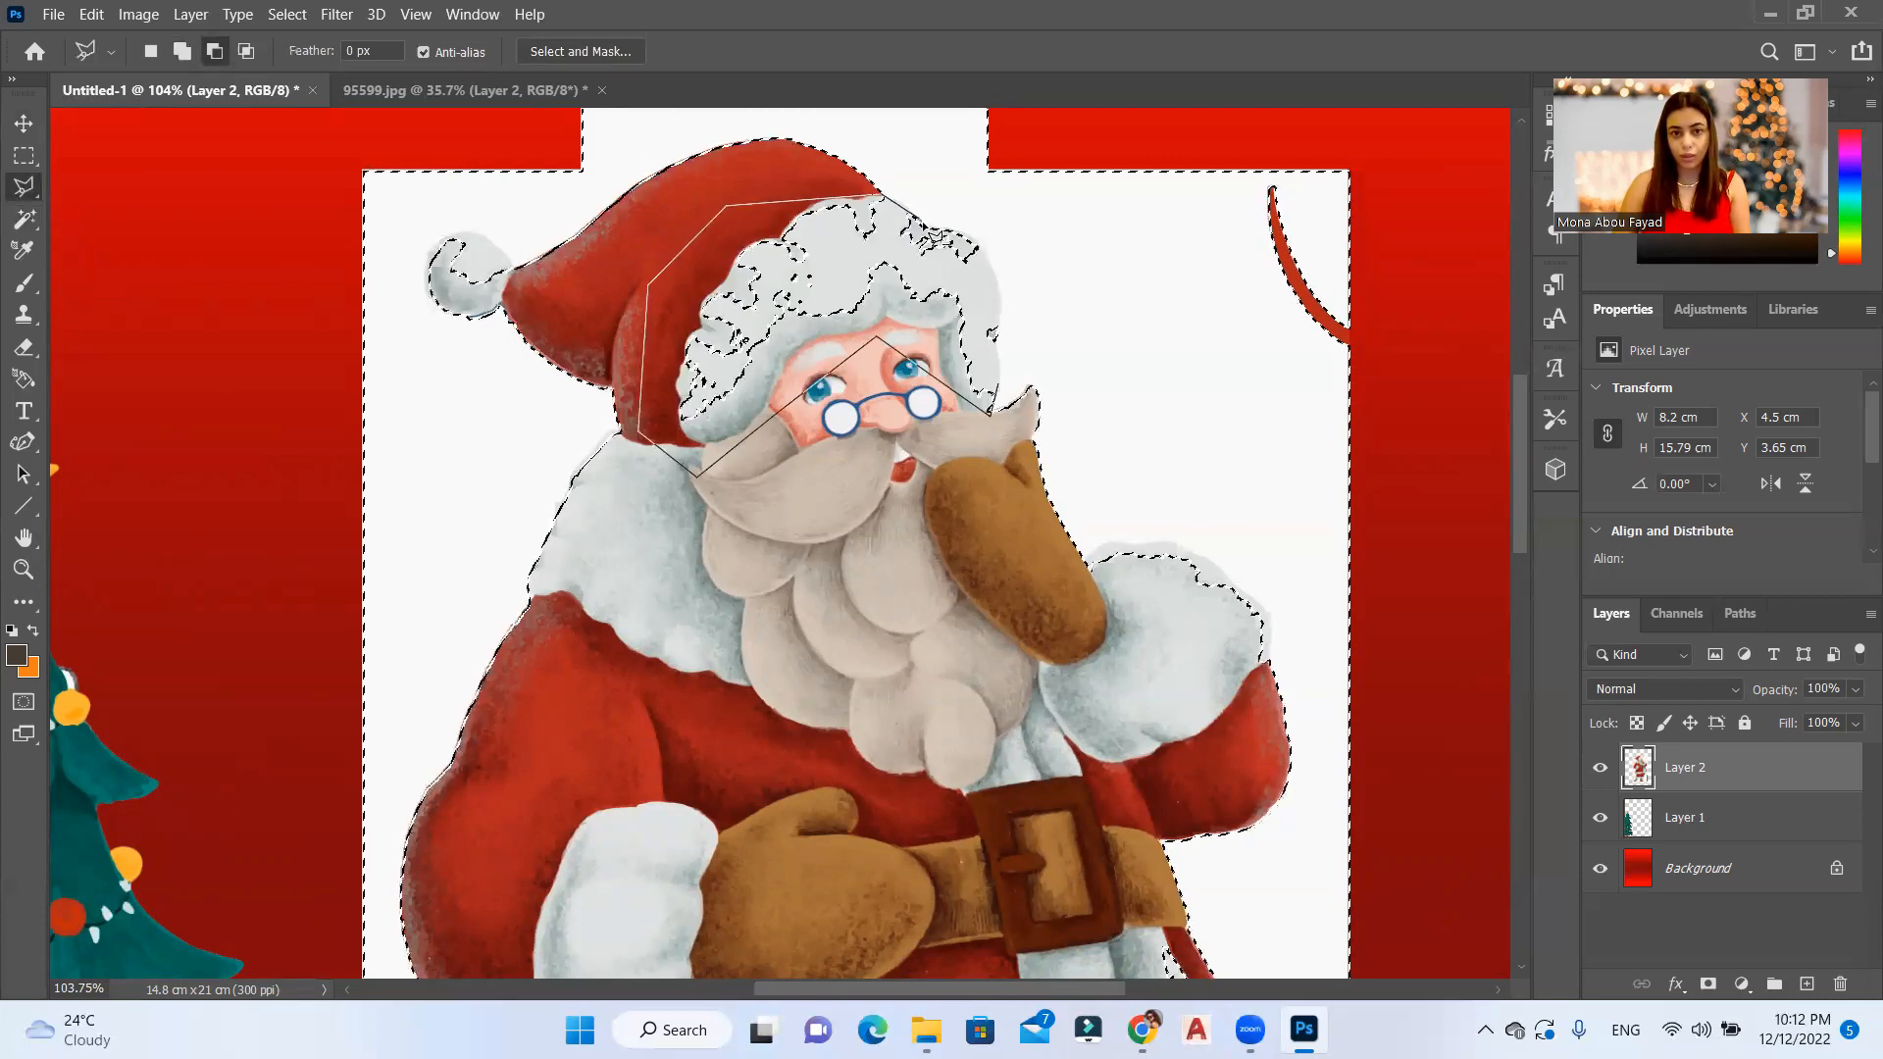
click(994, 270)
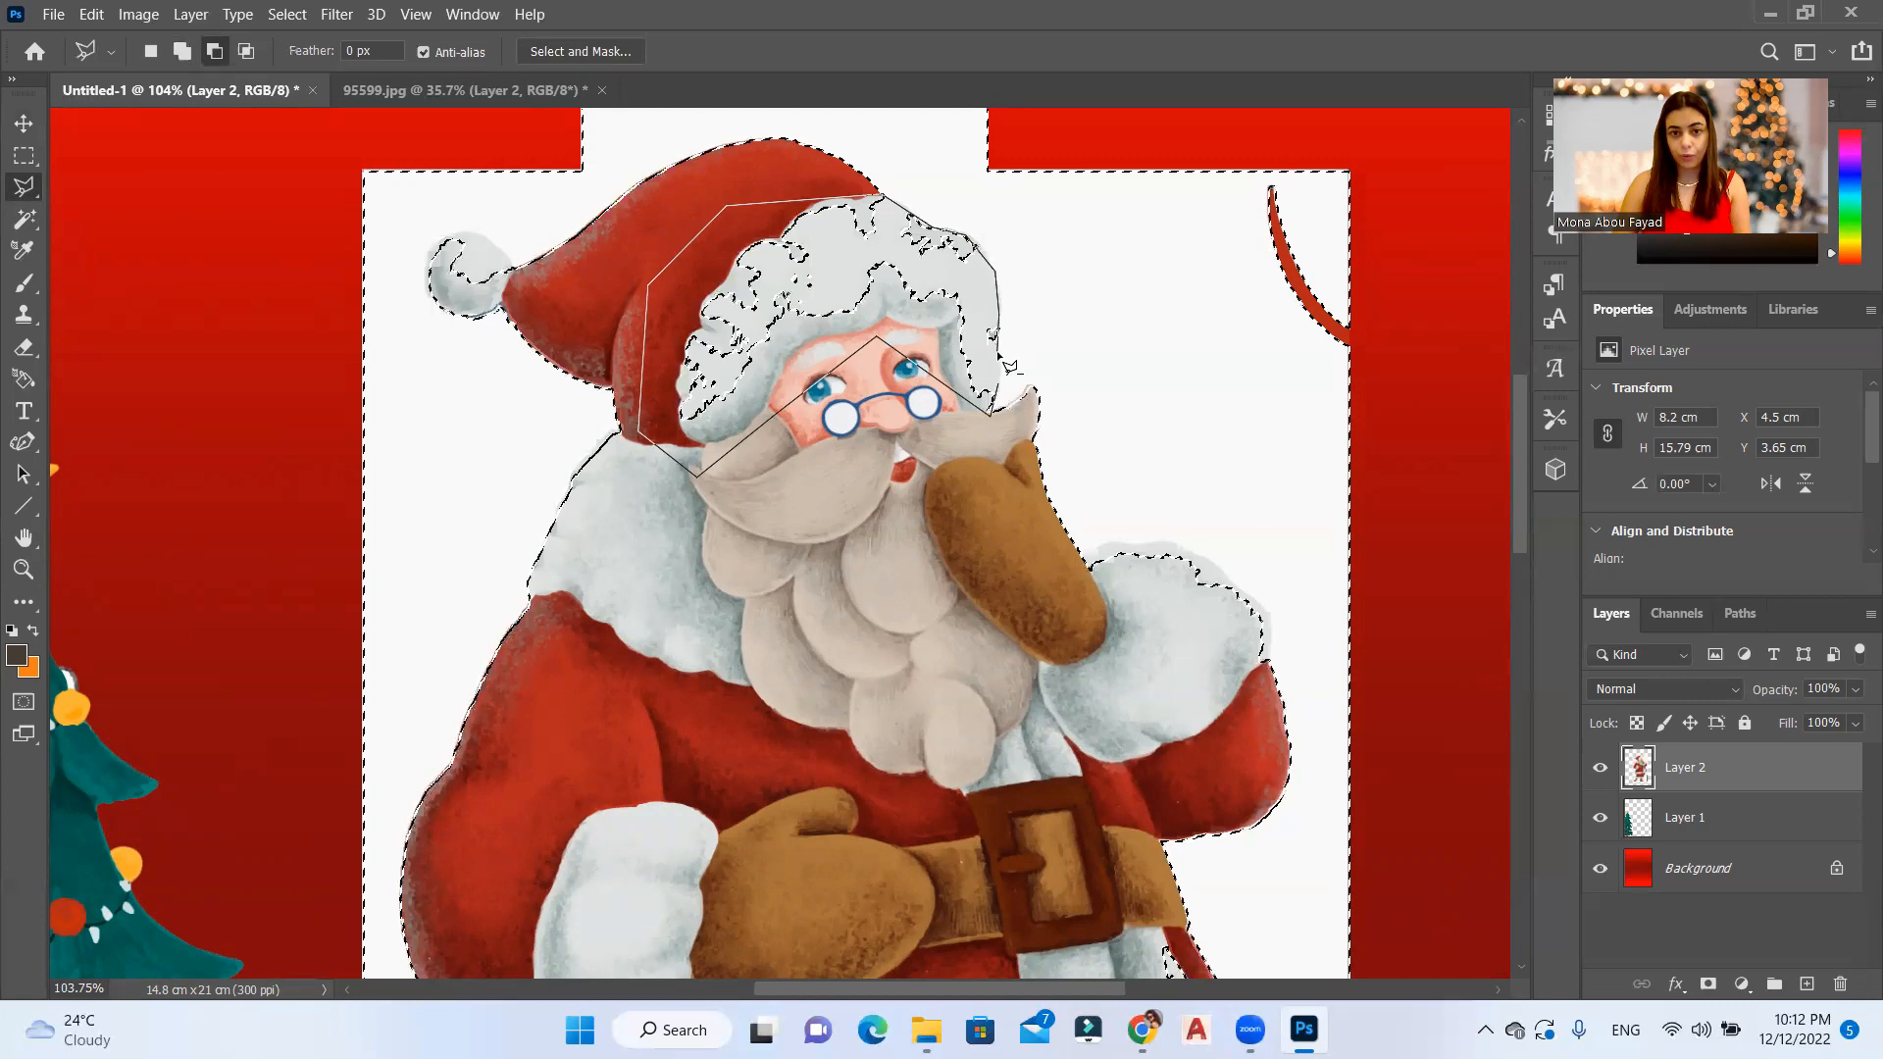
double_click(1008, 400)
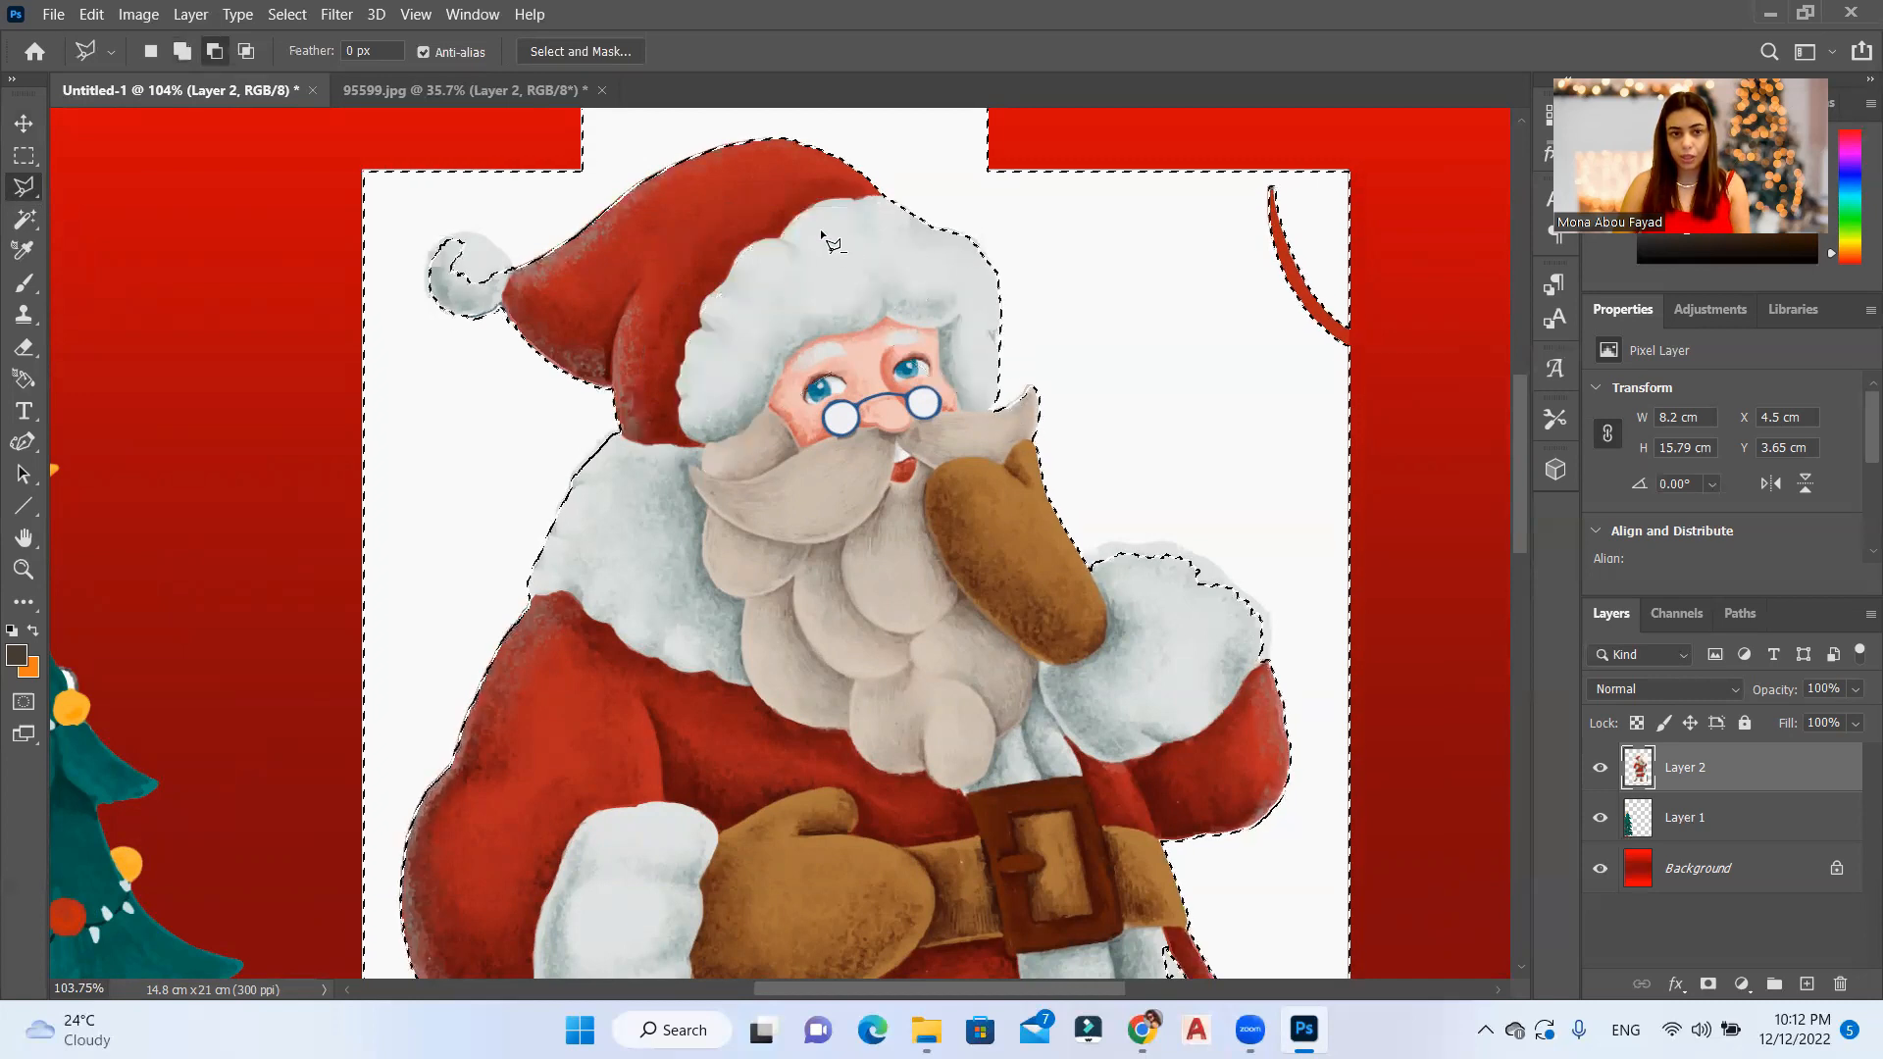
Step: Subtract the white pom-pom of Santa's hat from the background selection with a polygonal lasso outline
scroll(814, 224, down, 1)
scroll(426, 245, up, 4)
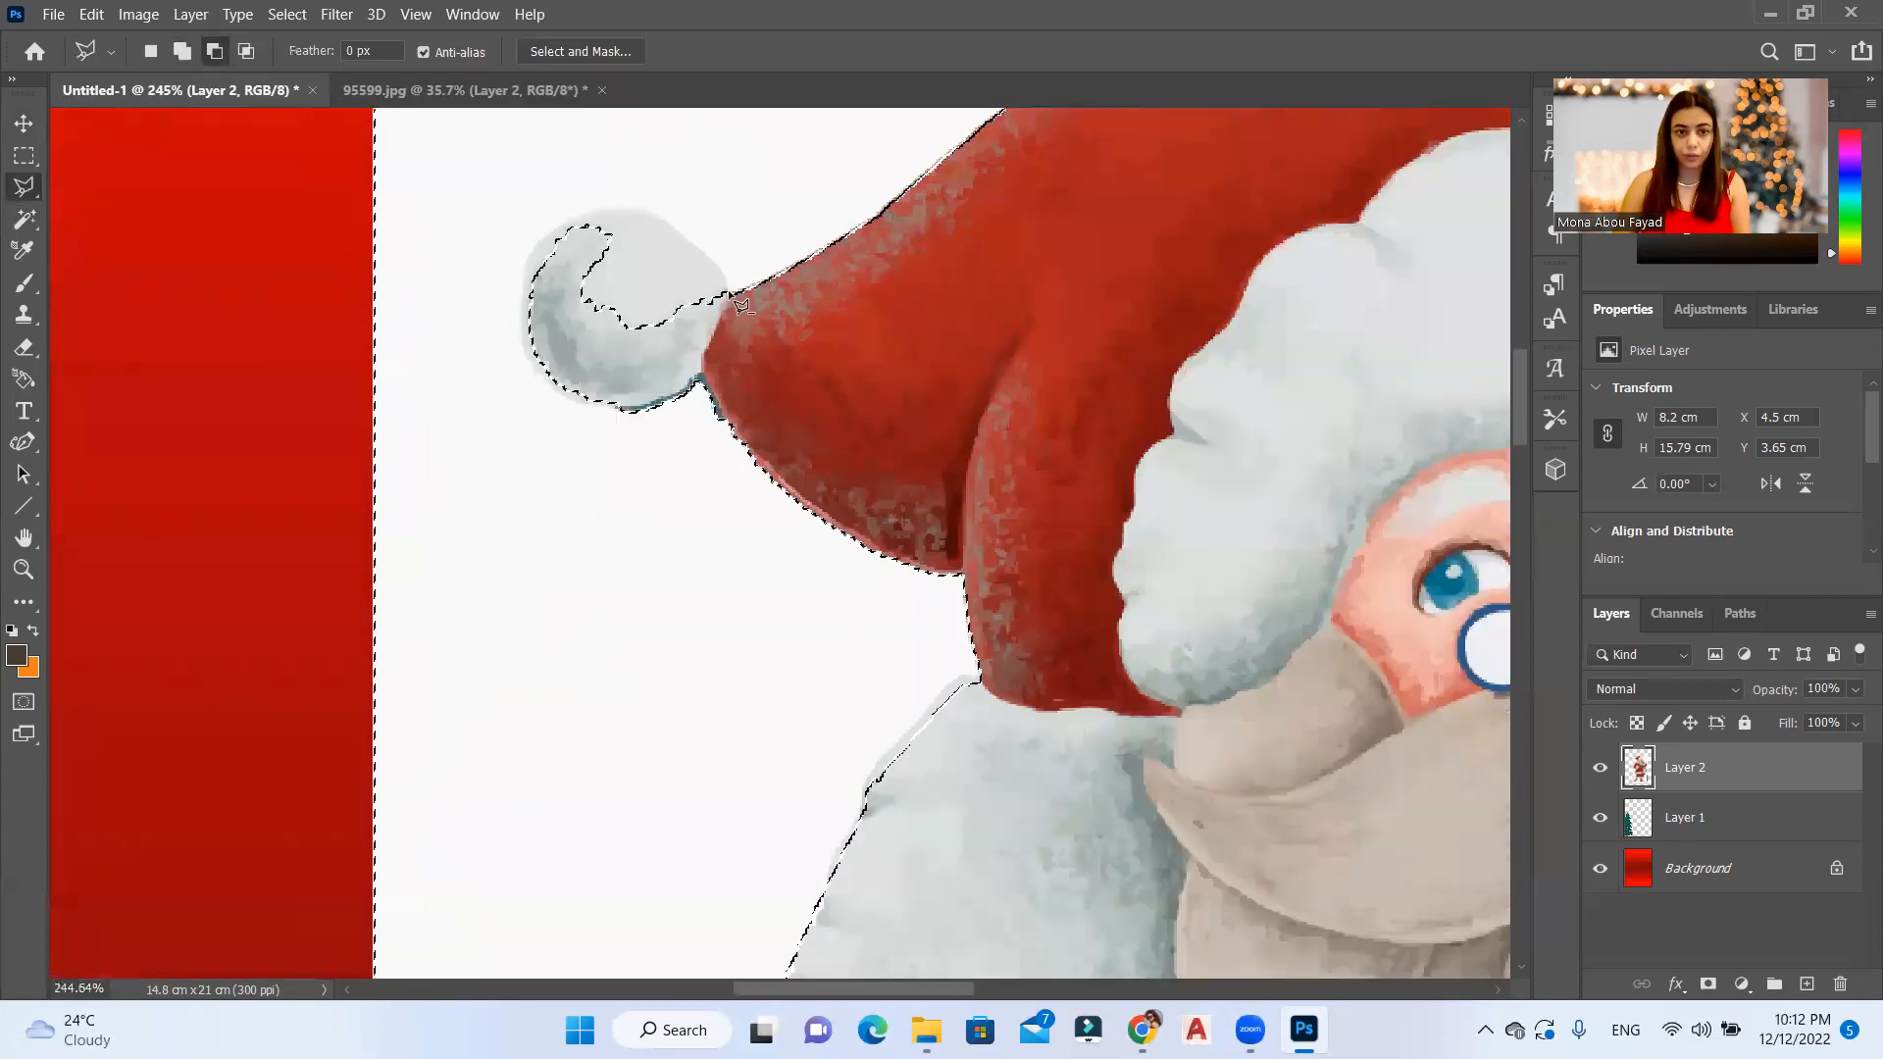
click(726, 289)
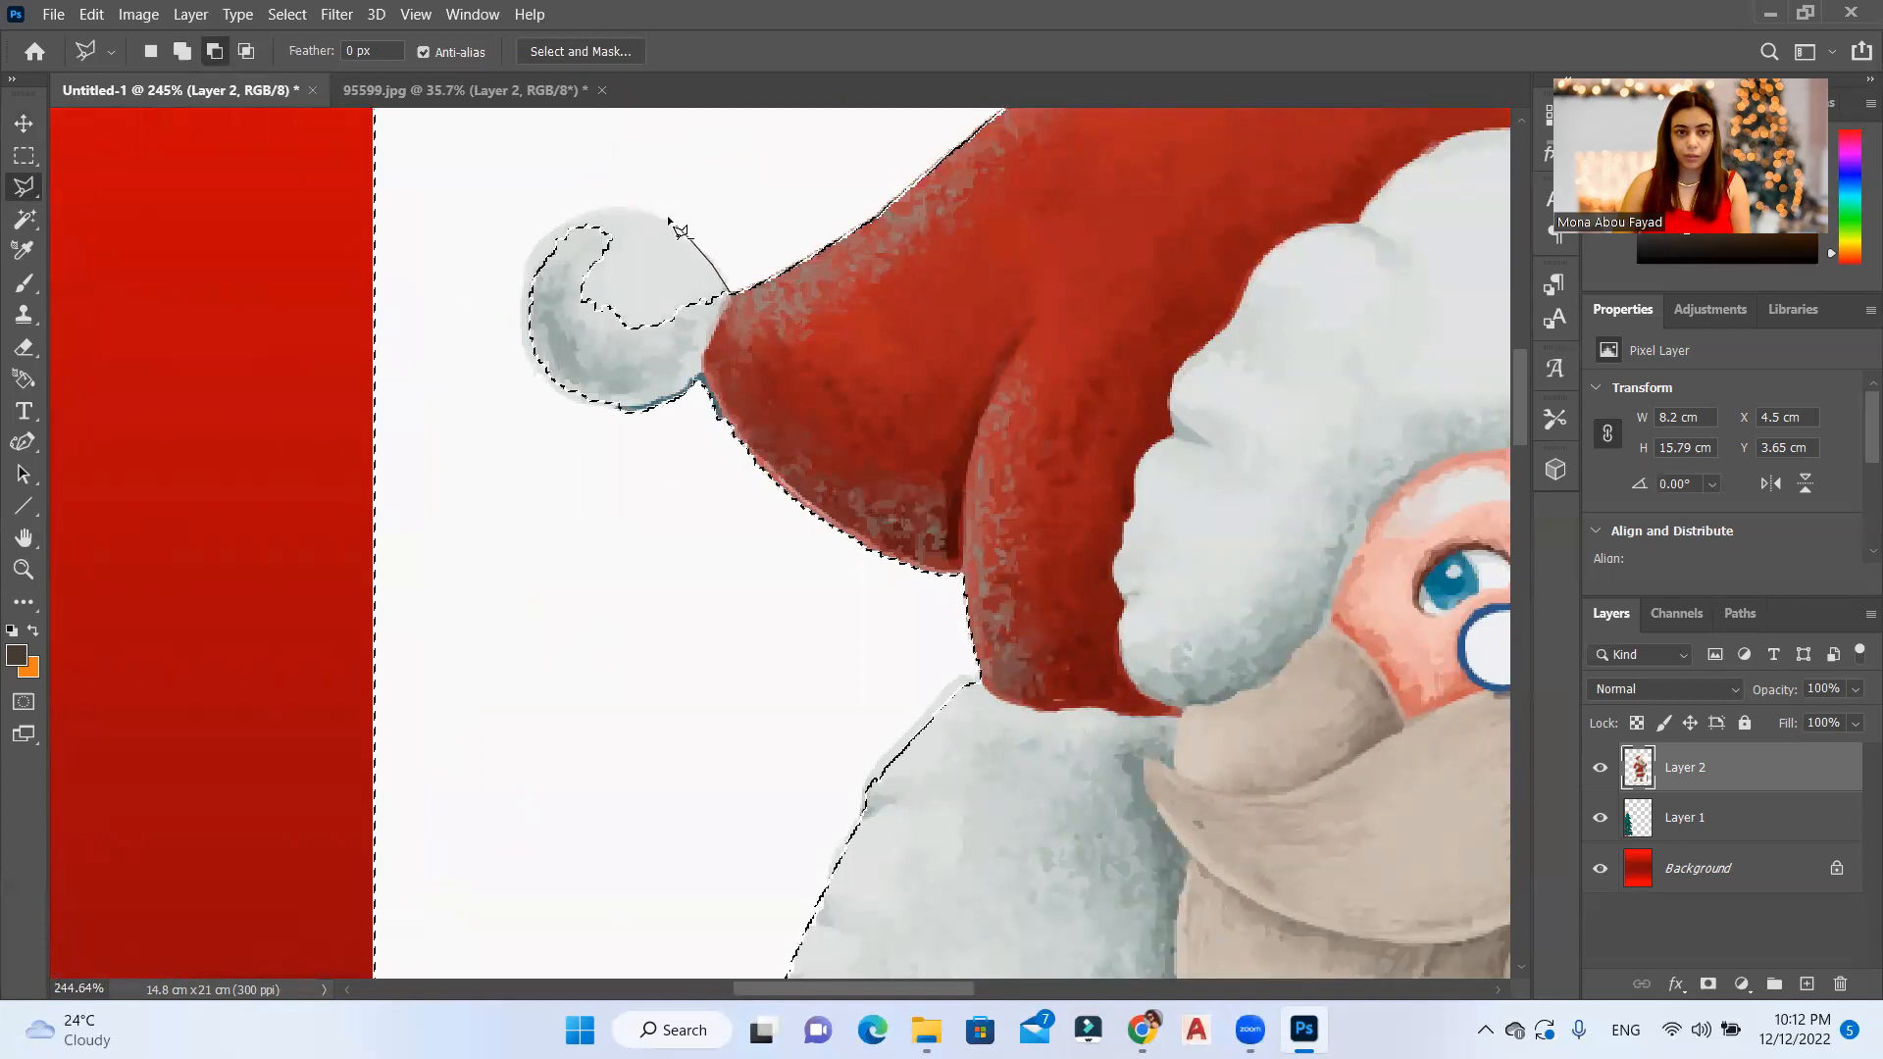
click(616, 208)
click(575, 215)
click(547, 236)
click(525, 269)
click(527, 326)
click(544, 362)
double_click(736, 351)
Step: Subtract the pom-pom's remaining outer and lower edge from the background selection with a second, closer lasso outline
scroll(503, 311, up, 9)
click(558, 205)
click(547, 289)
click(544, 371)
click(564, 423)
click(642, 513)
click(728, 535)
click(813, 520)
double_click(622, 198)
scroll(621, 198, down, 20)
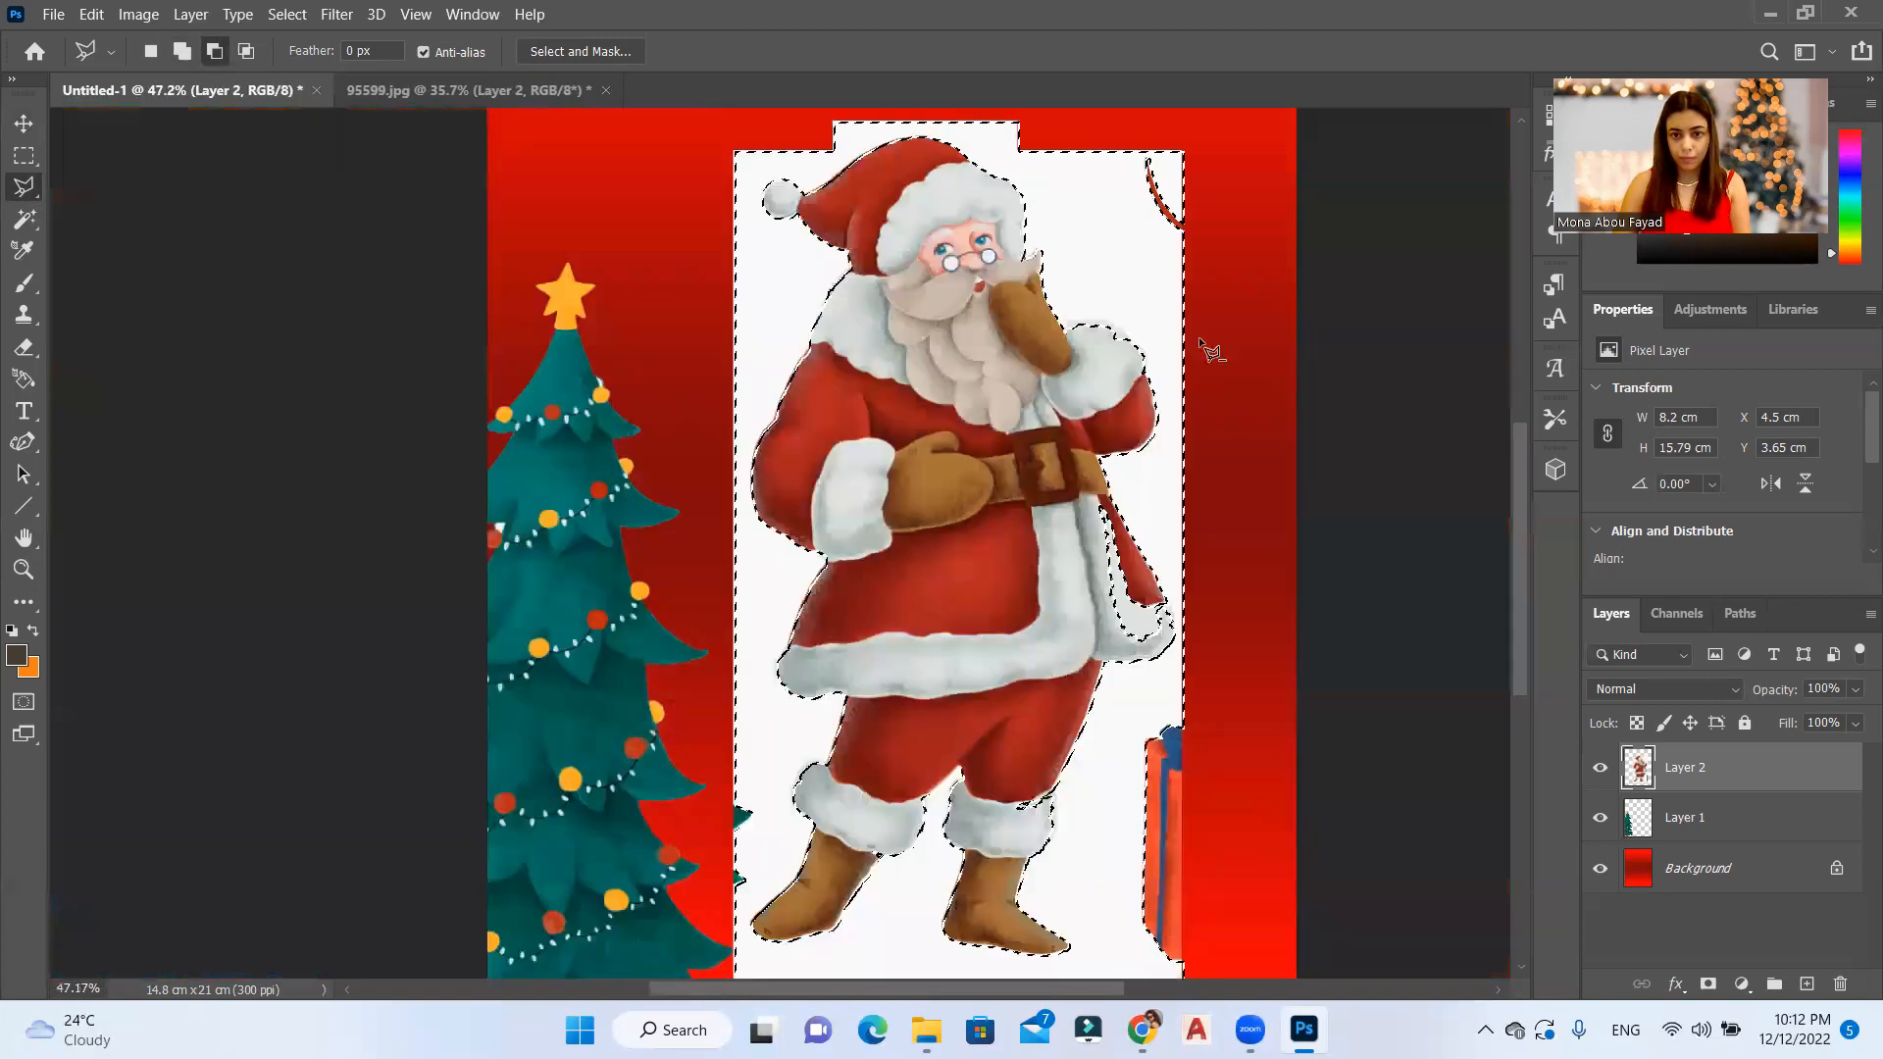
Step: Subtract the white fur cuff of Santa's raised arm from the background selection with the Polygonal Lasso
scroll(1198, 337, up, 18)
click(1116, 561)
click(1128, 481)
click(1118, 436)
click(1030, 376)
click(932, 285)
click(868, 268)
click(805, 285)
click(708, 274)
click(655, 313)
click(763, 560)
click(913, 662)
click(1100, 690)
click(1115, 562)
scroll(767, 225, down, 9)
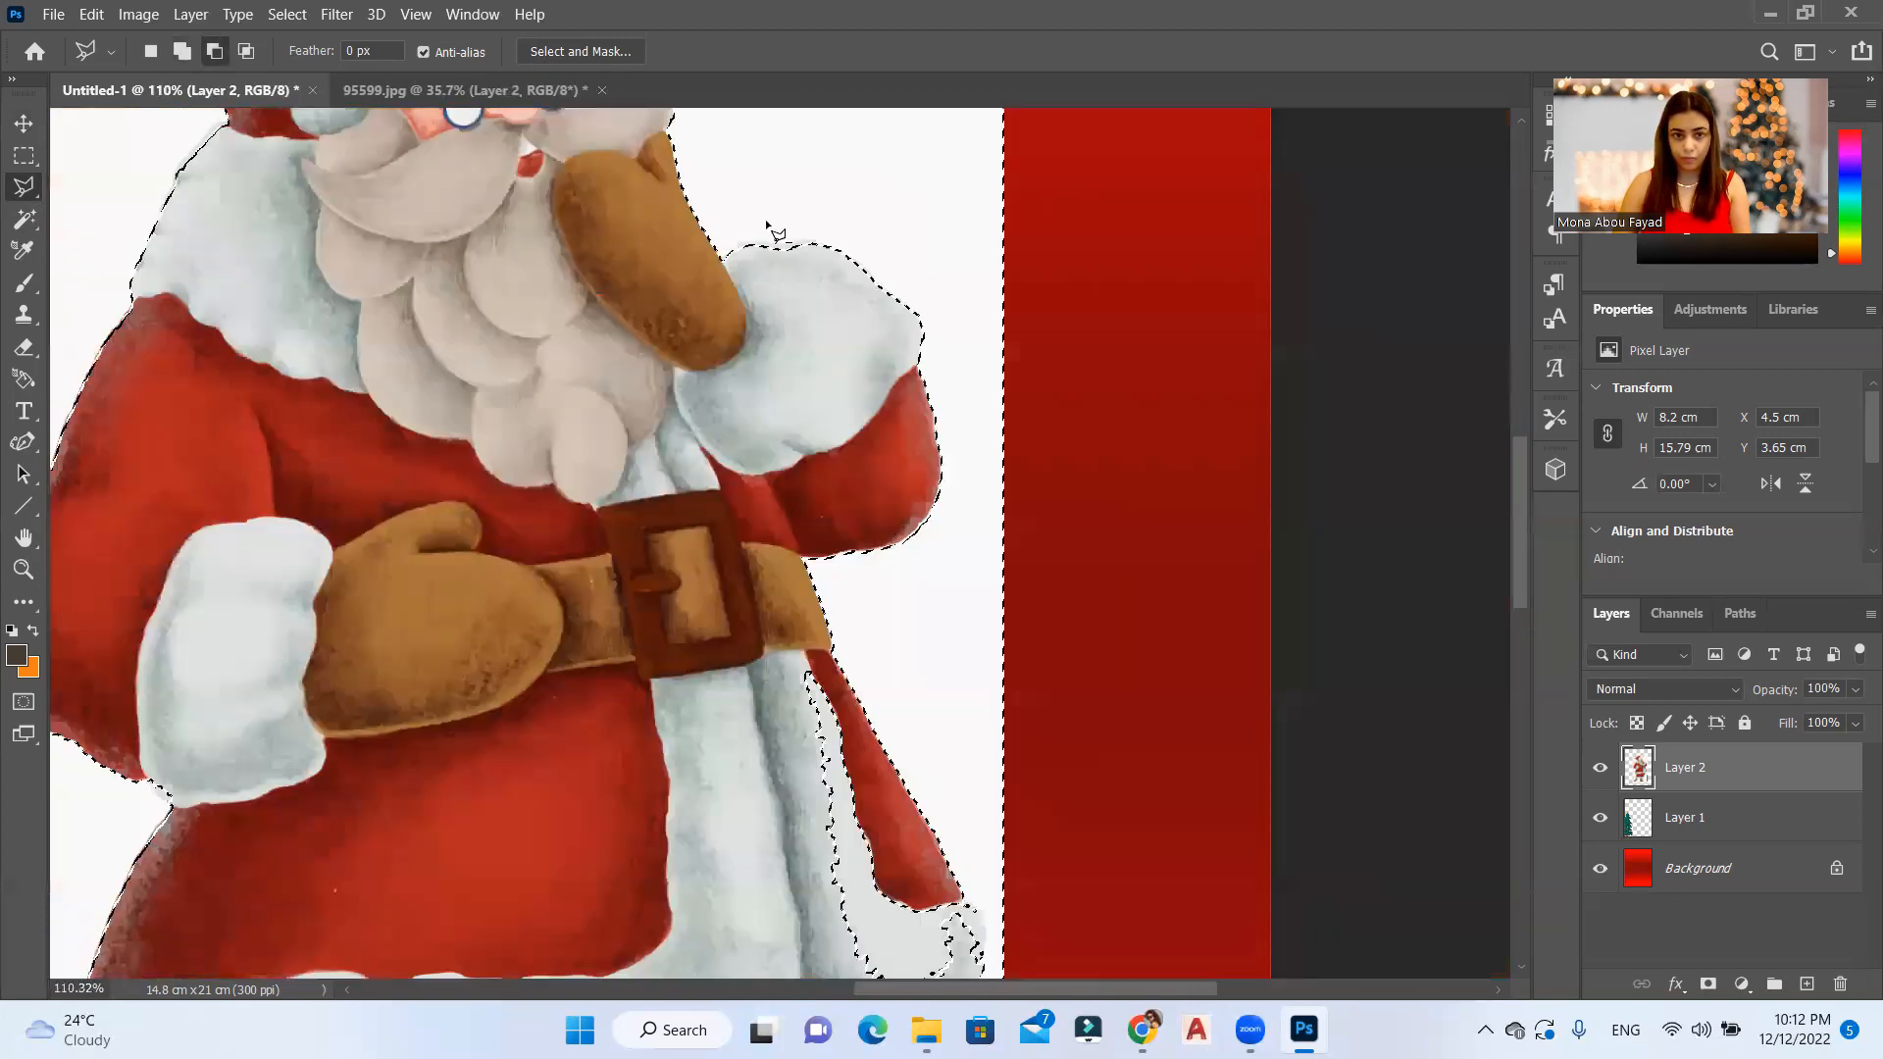
scroll(775, 232, down, 9)
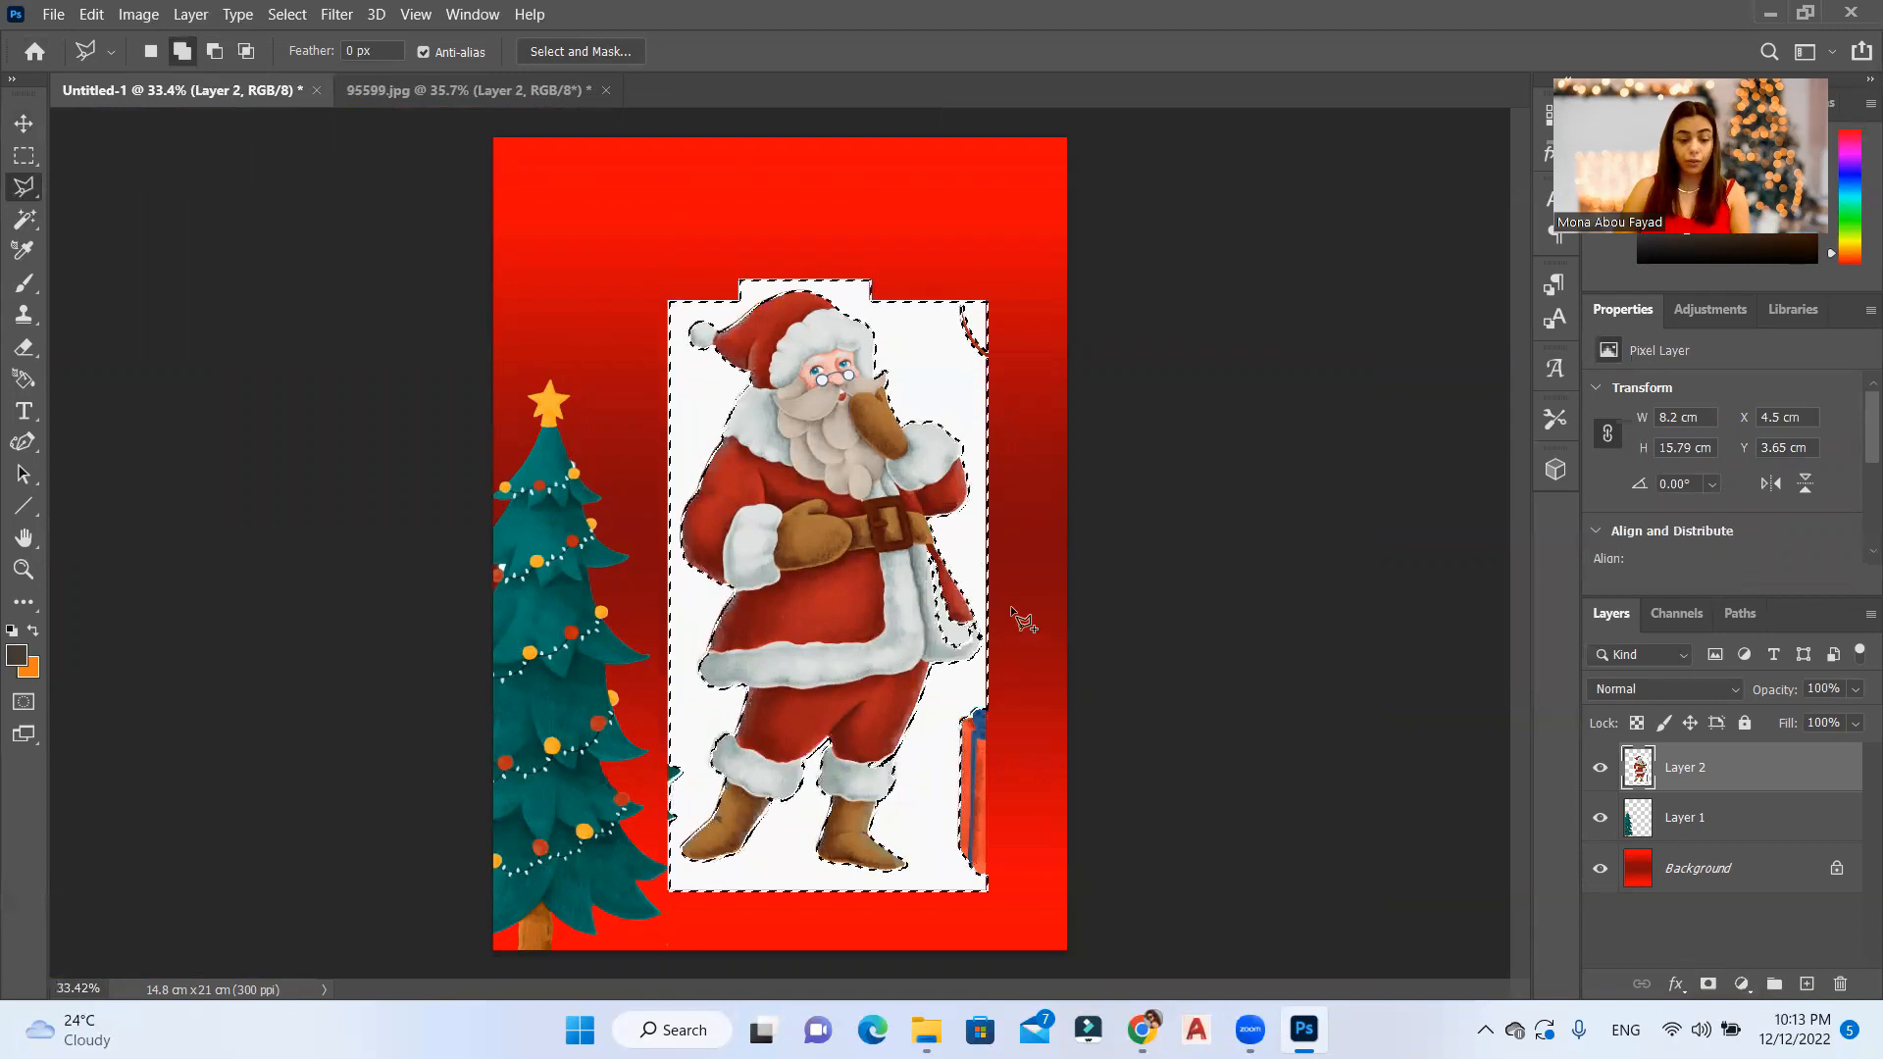
Step: Subtract the white fur trim at the coat's outer corner below the belt from the background selection with the Polygonal Lasso
alt+scroll(1010, 605, up, 5)
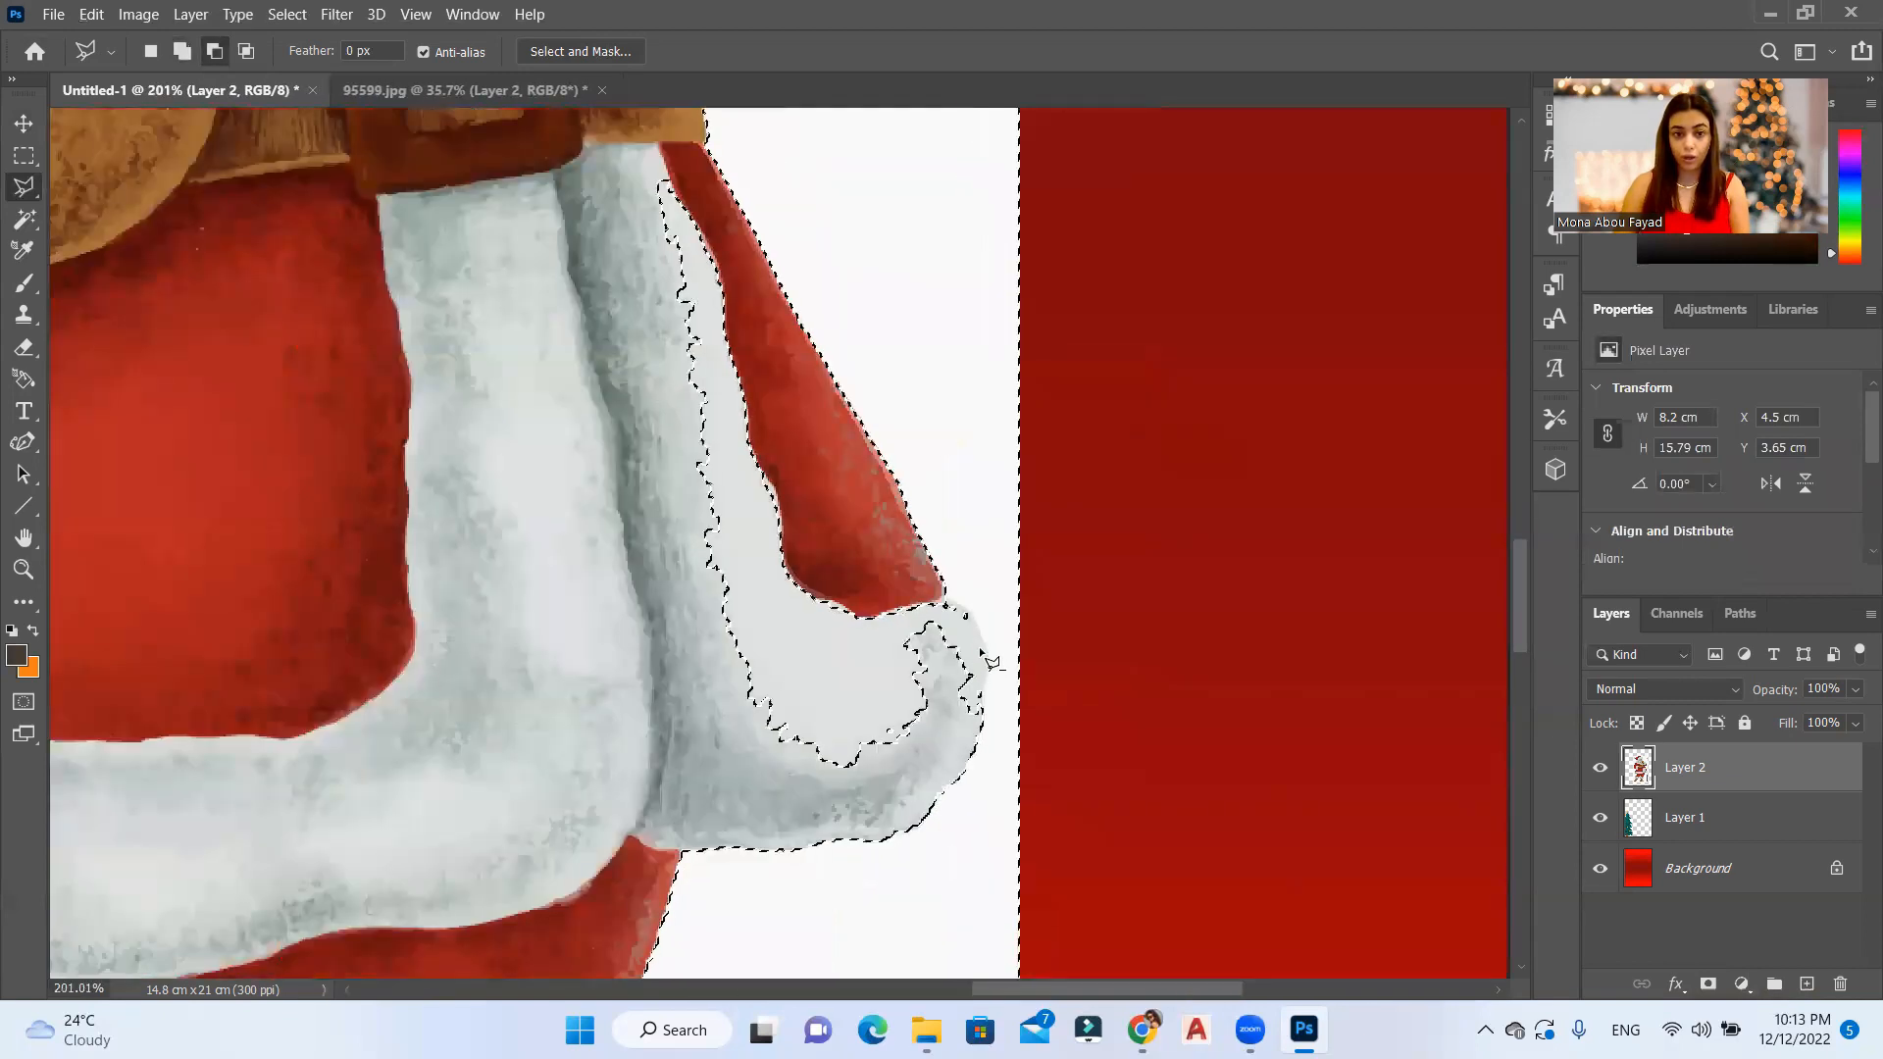
alt+scroll(990, 662, down, 2)
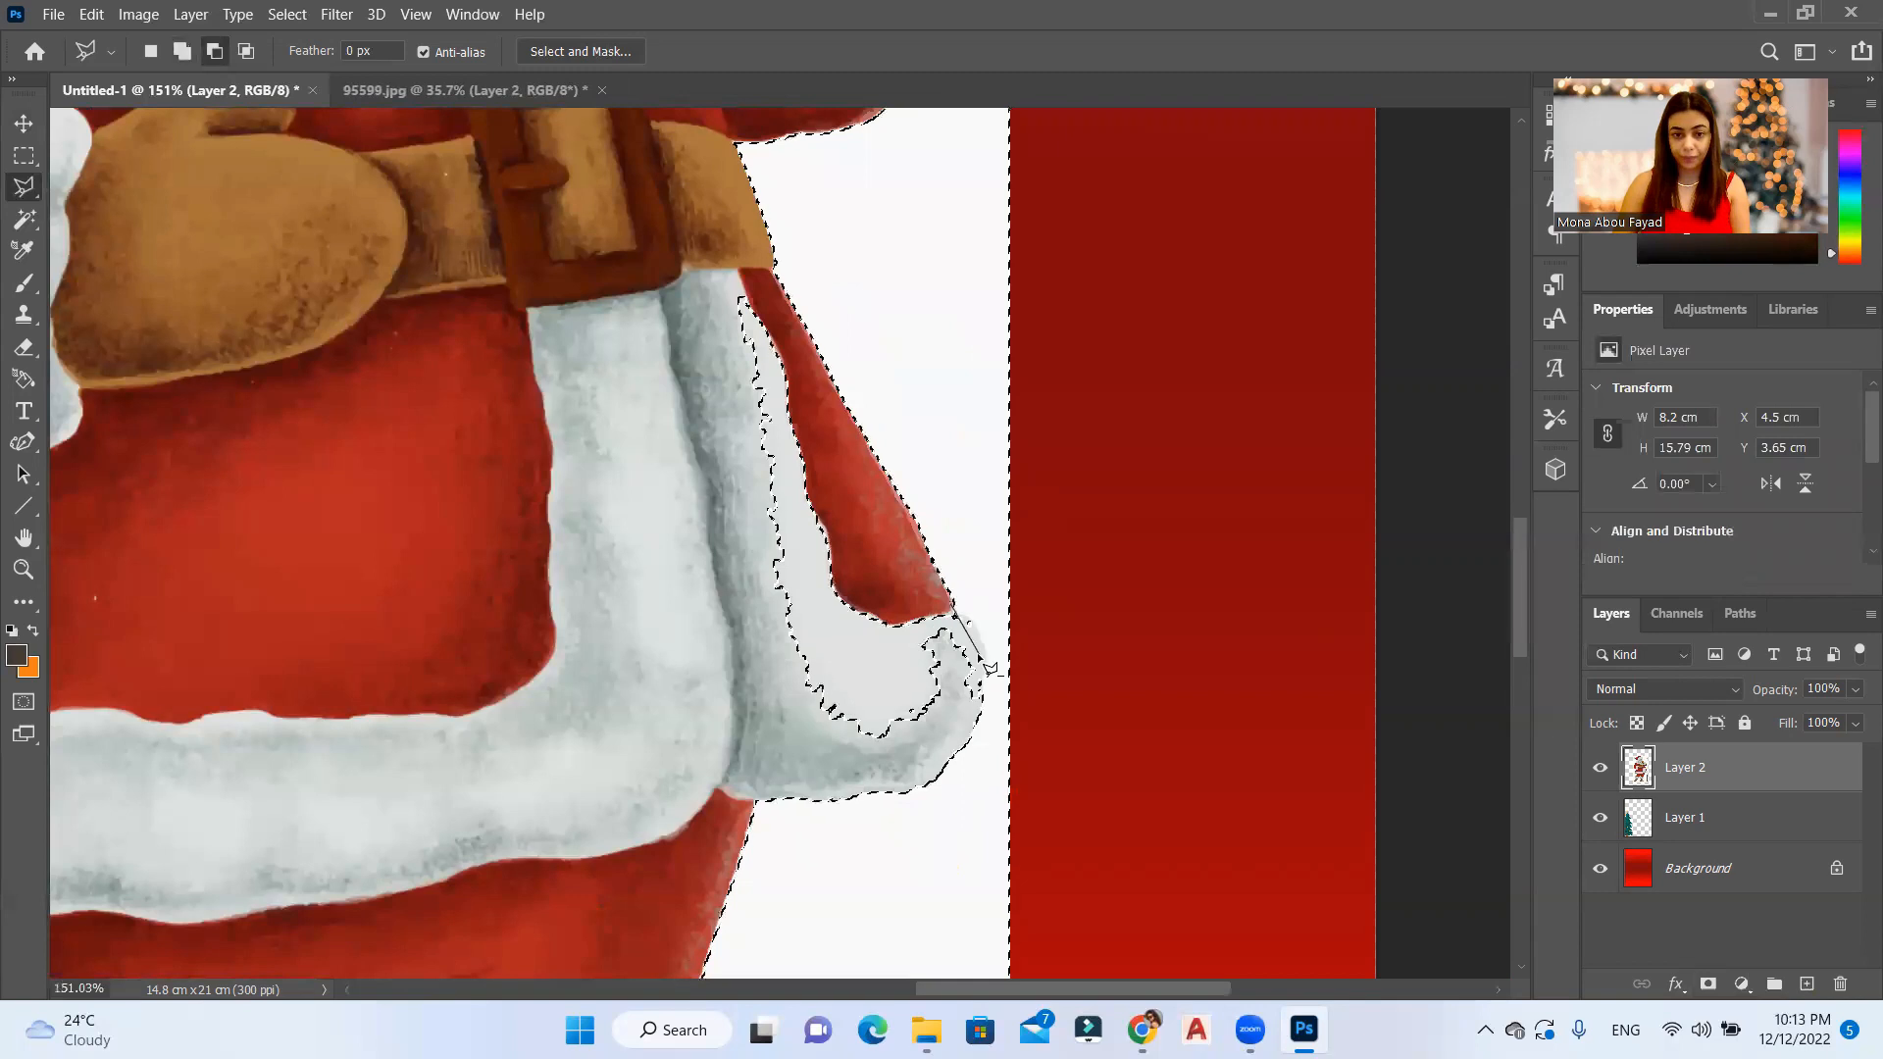
click(984, 692)
click(954, 745)
click(787, 763)
click(586, 272)
click(857, 484)
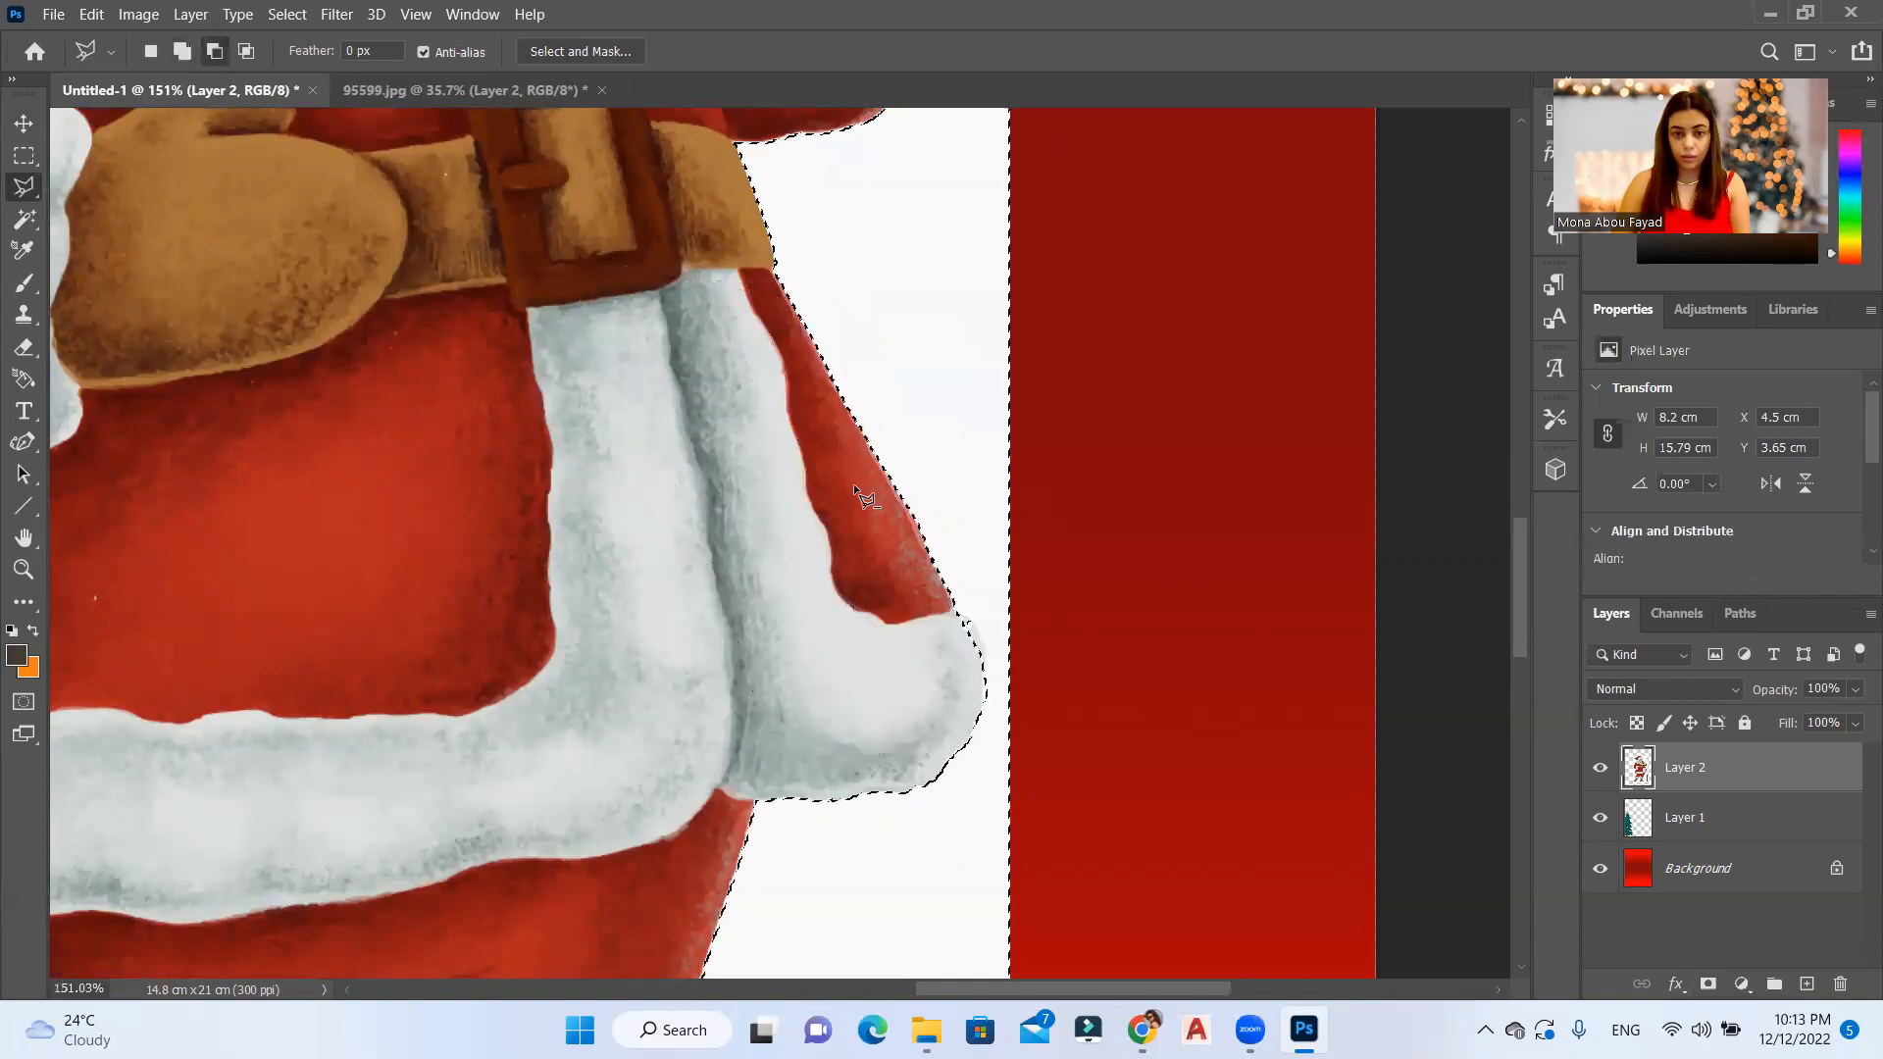
alt+scroll(856, 485, down, 4)
scroll(831, 473, down, 3)
Step: Invert the background selection and add a layer mask to Layer 2 so that only Santa shows
key(shift)
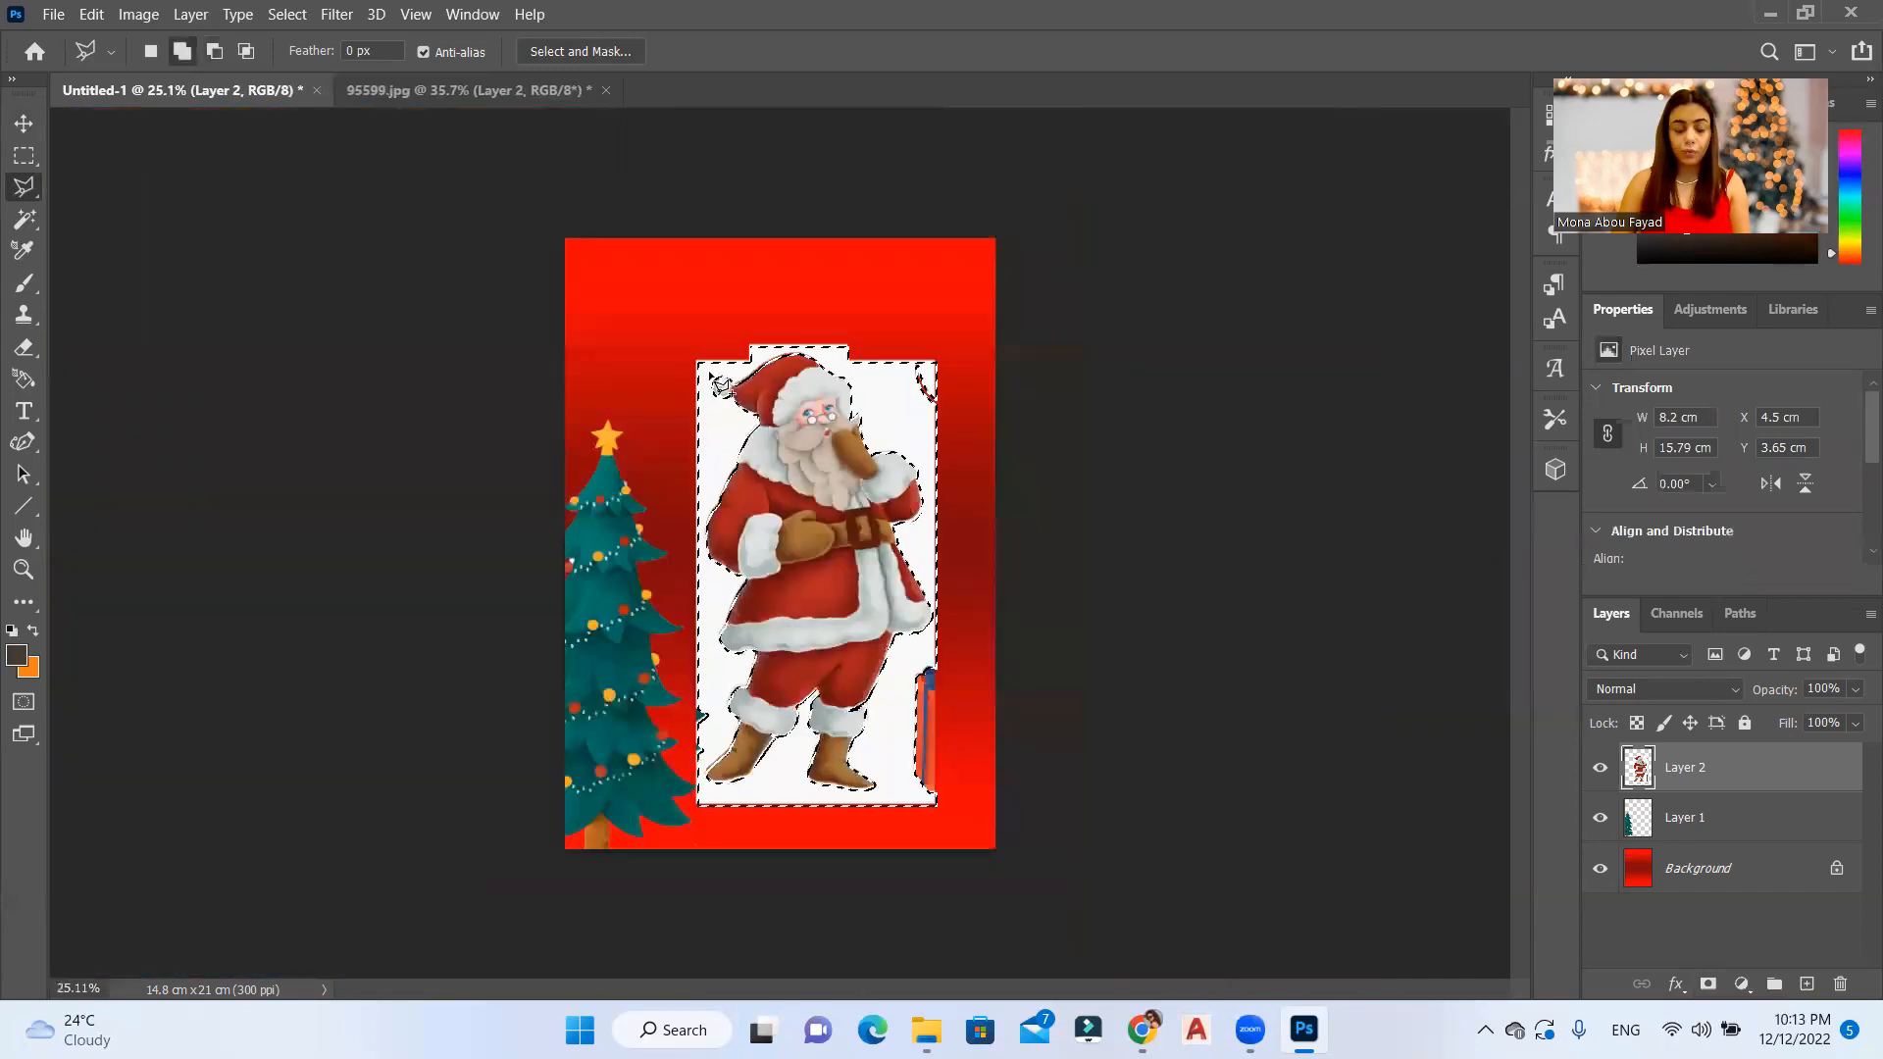
right_click(806, 465)
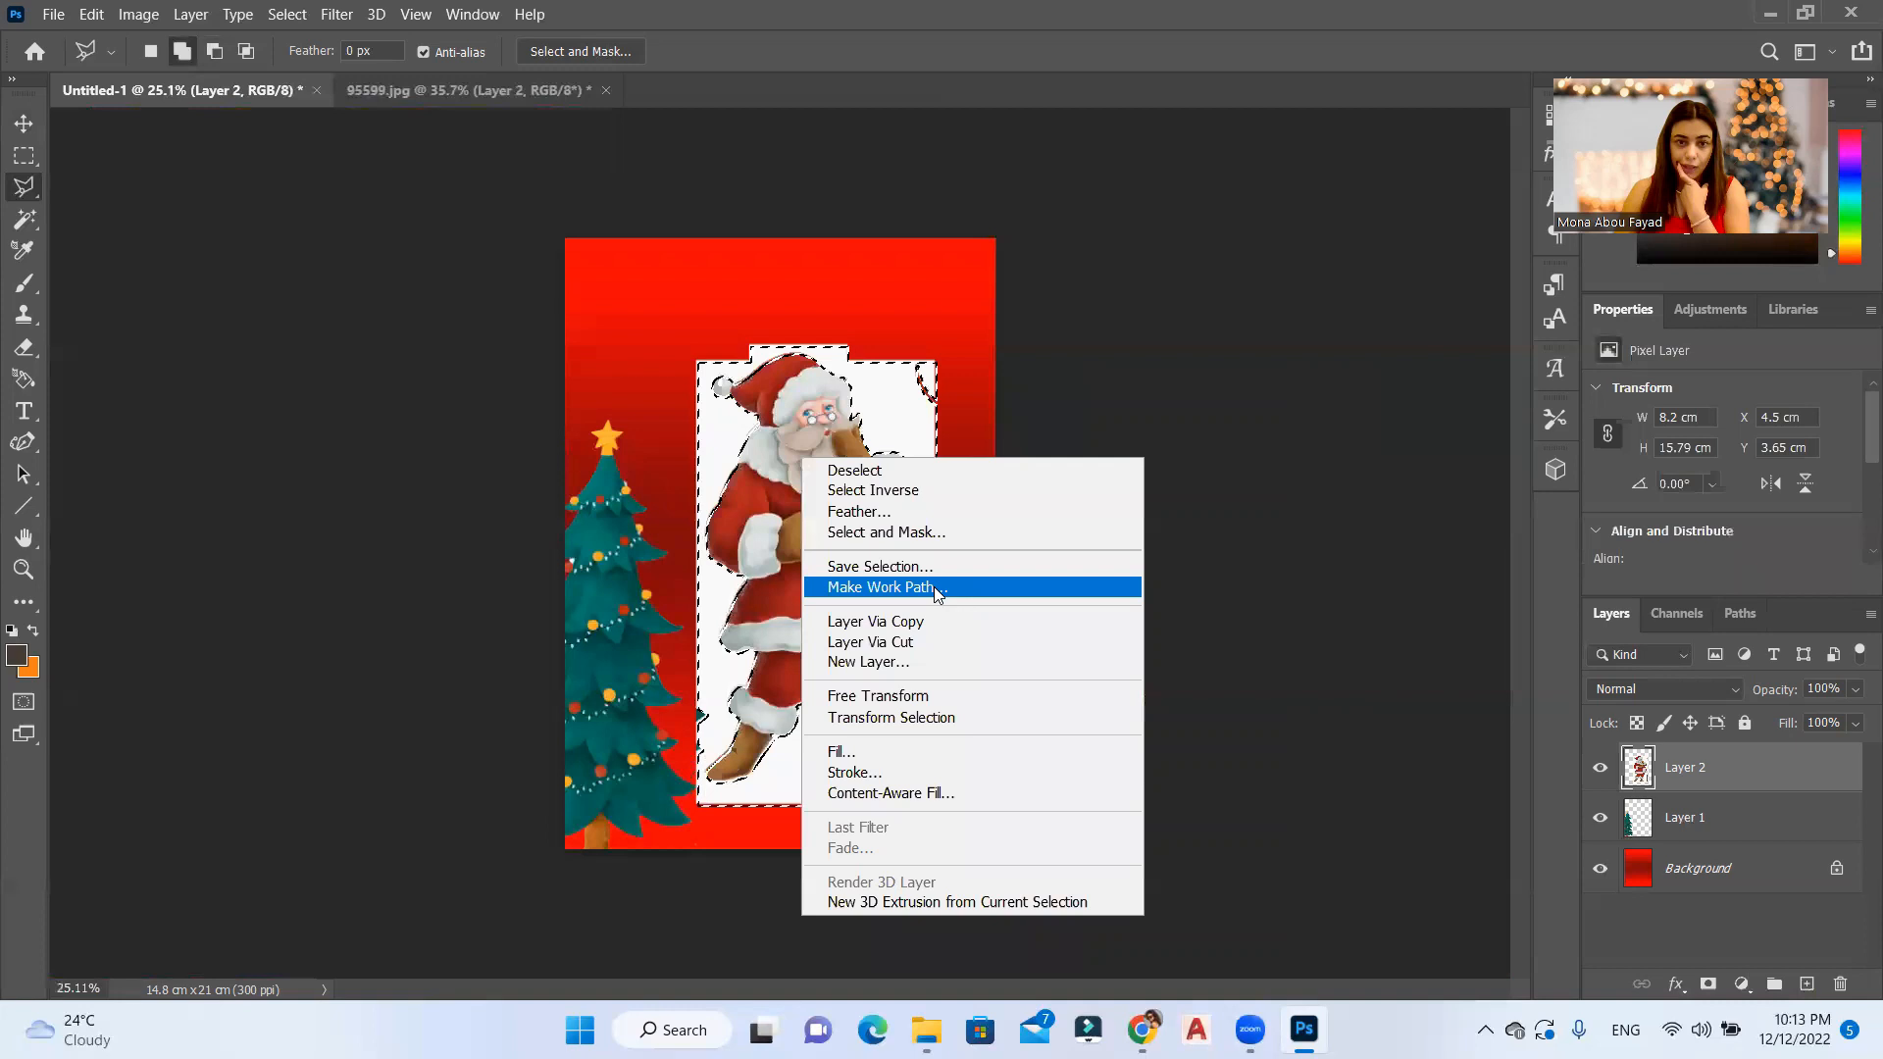
click(925, 508)
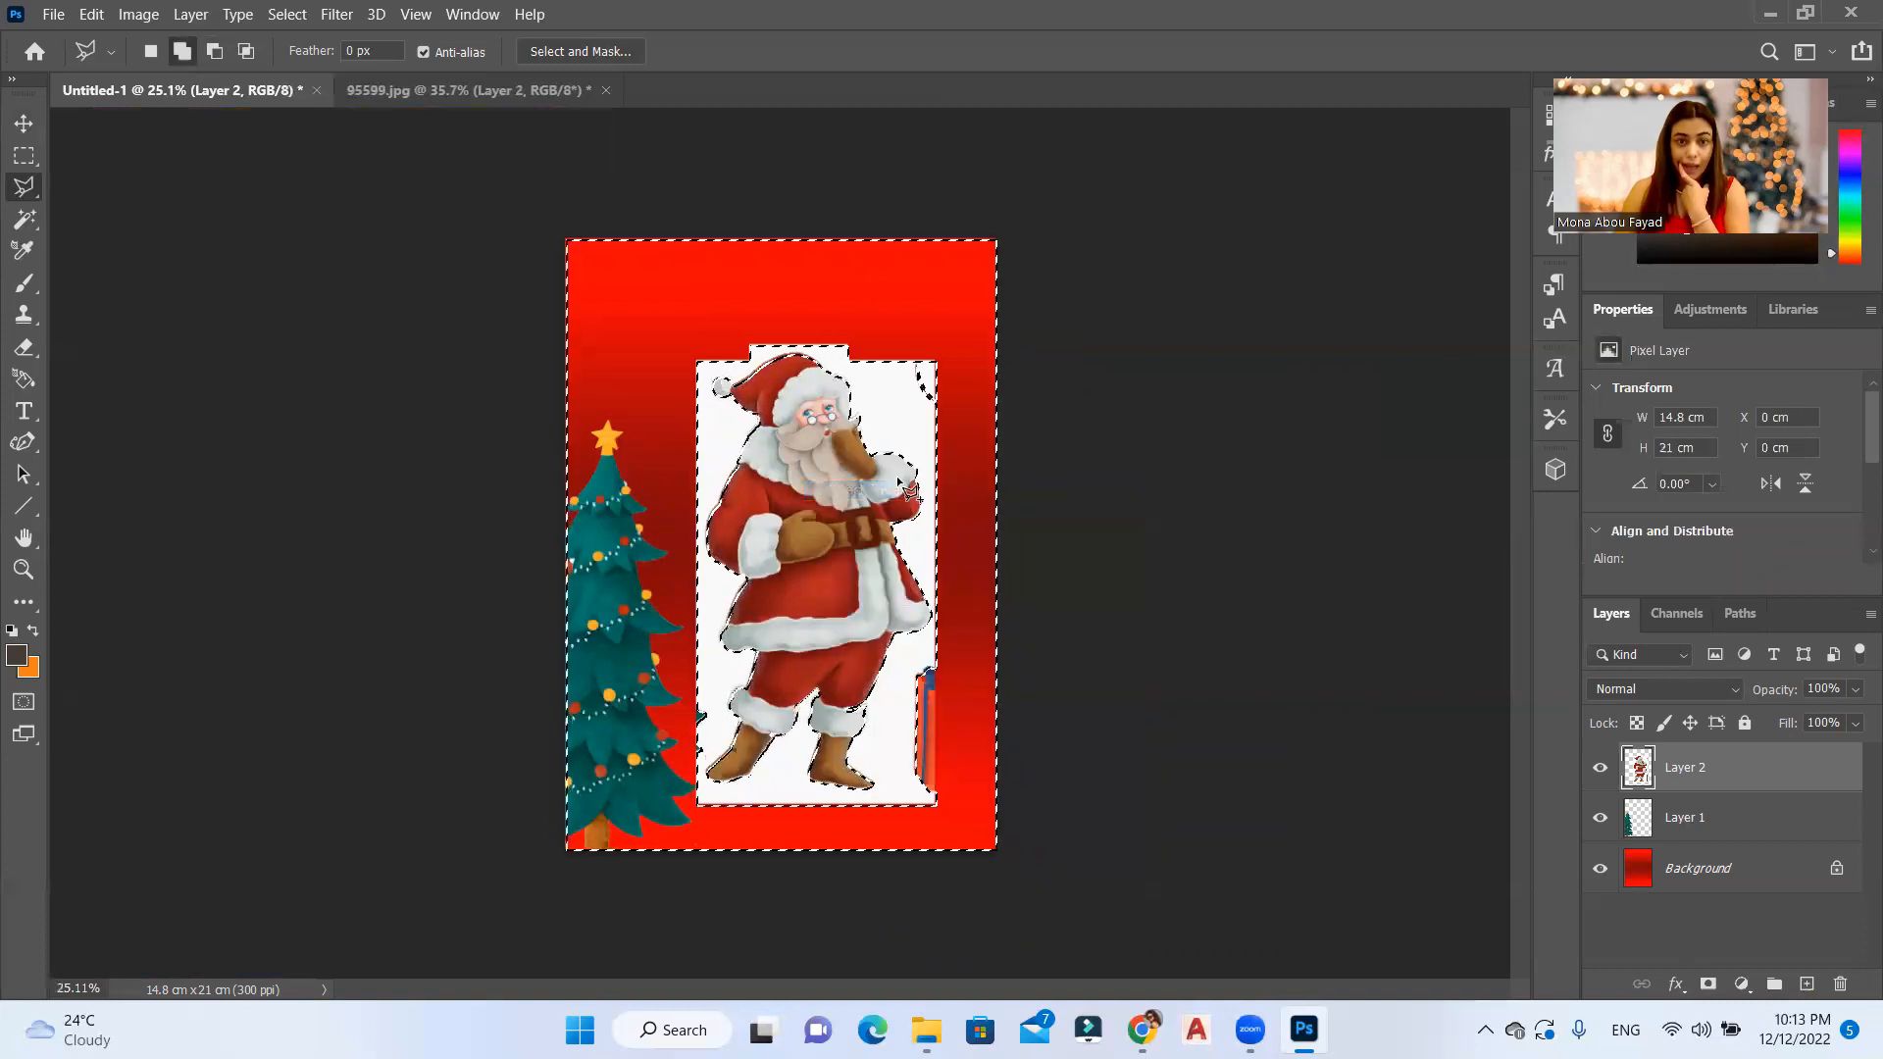
click(1707, 985)
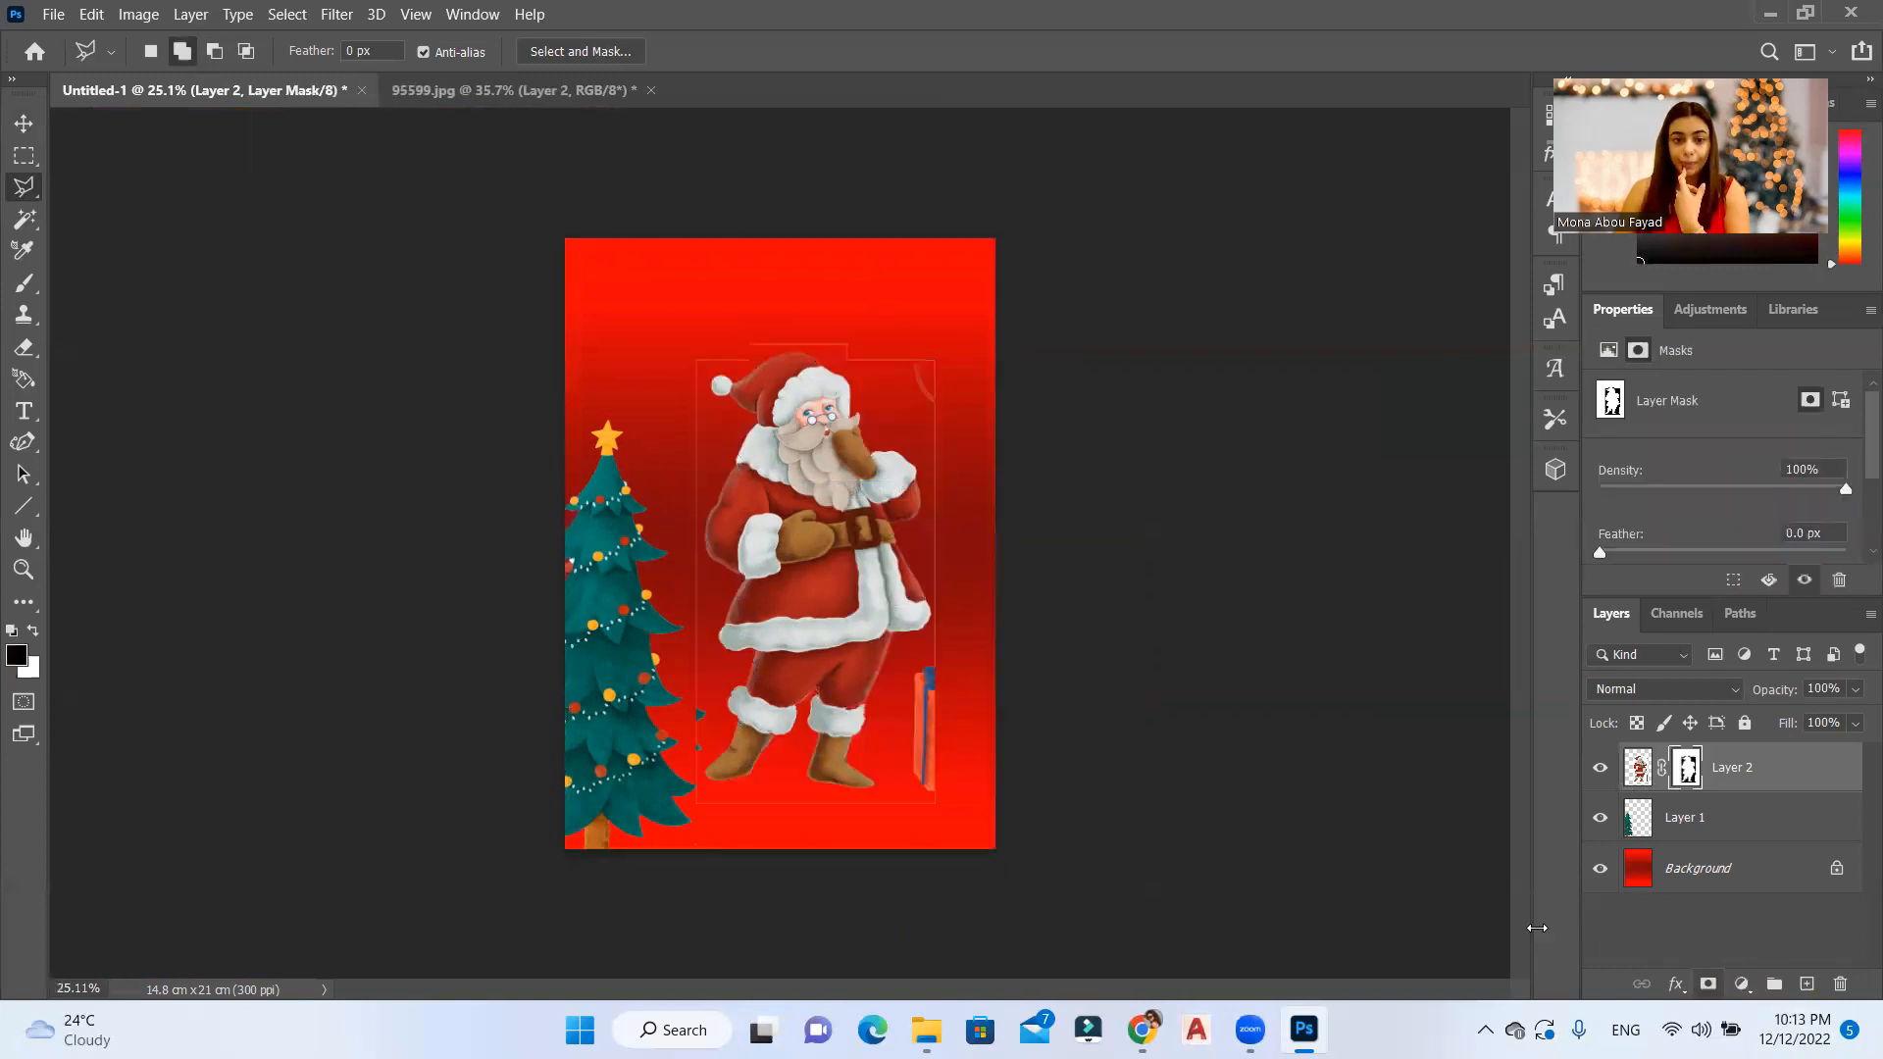
Step: Paint black on Santa's mask with a 166 px Brush to hide the gift box, garland remnant and edge lines beside him
click(23, 155)
click(23, 283)
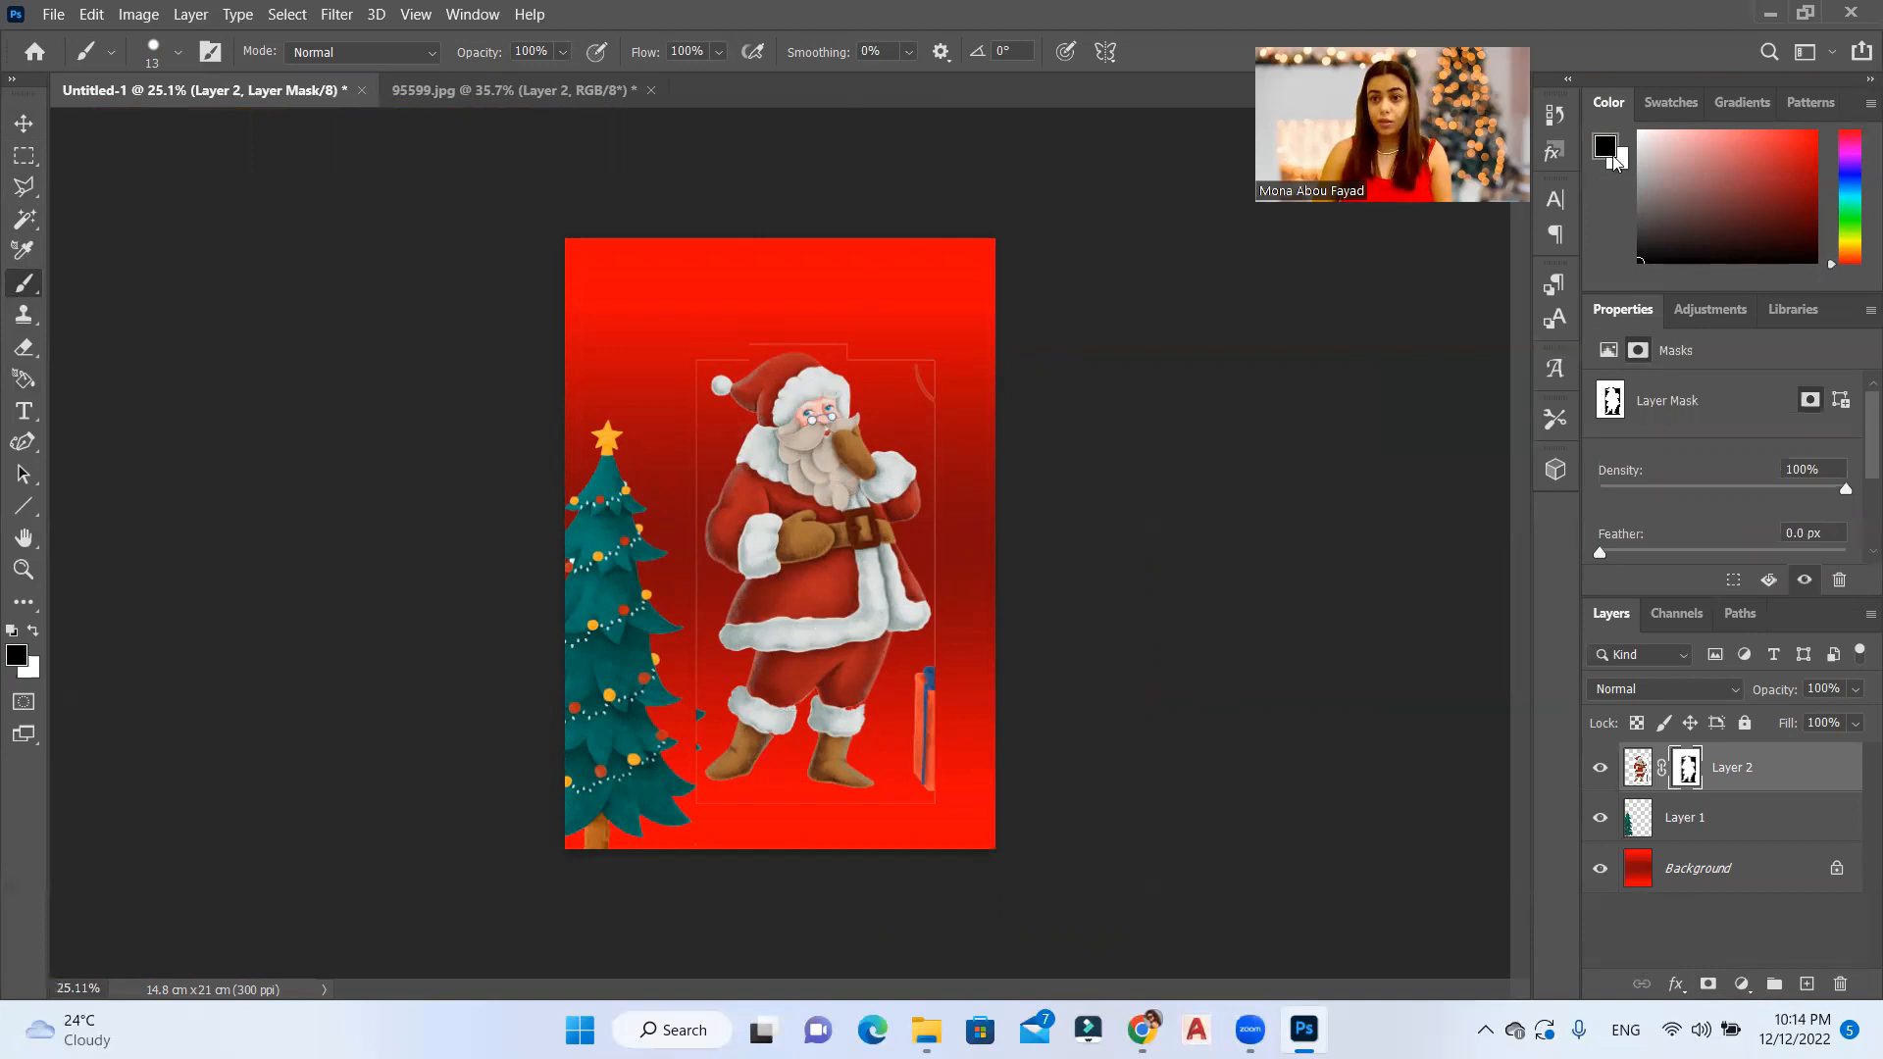
mouse_move(922, 762)
mouse_down()
mouse_move(986, 802)
mouse_move(912, 694)
mouse_move(933, 653)
mouse_up()
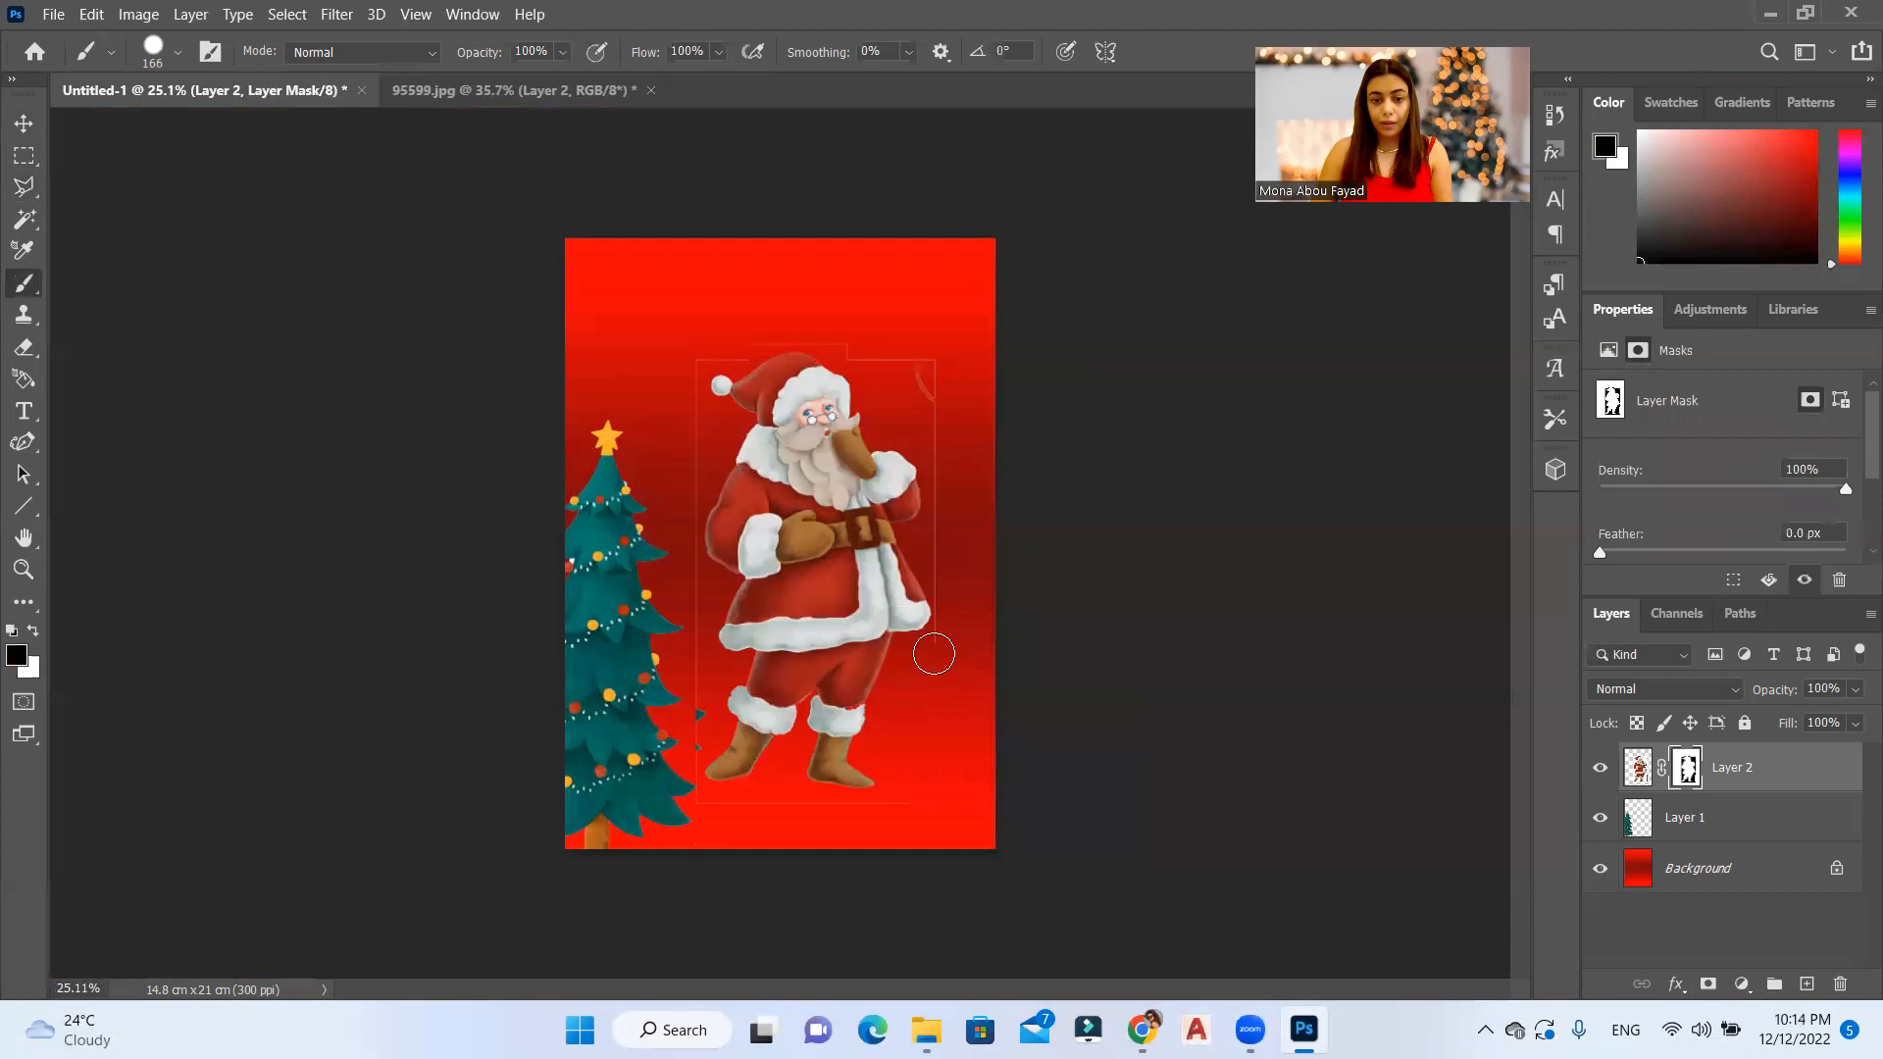
scroll(933, 653, up, 5)
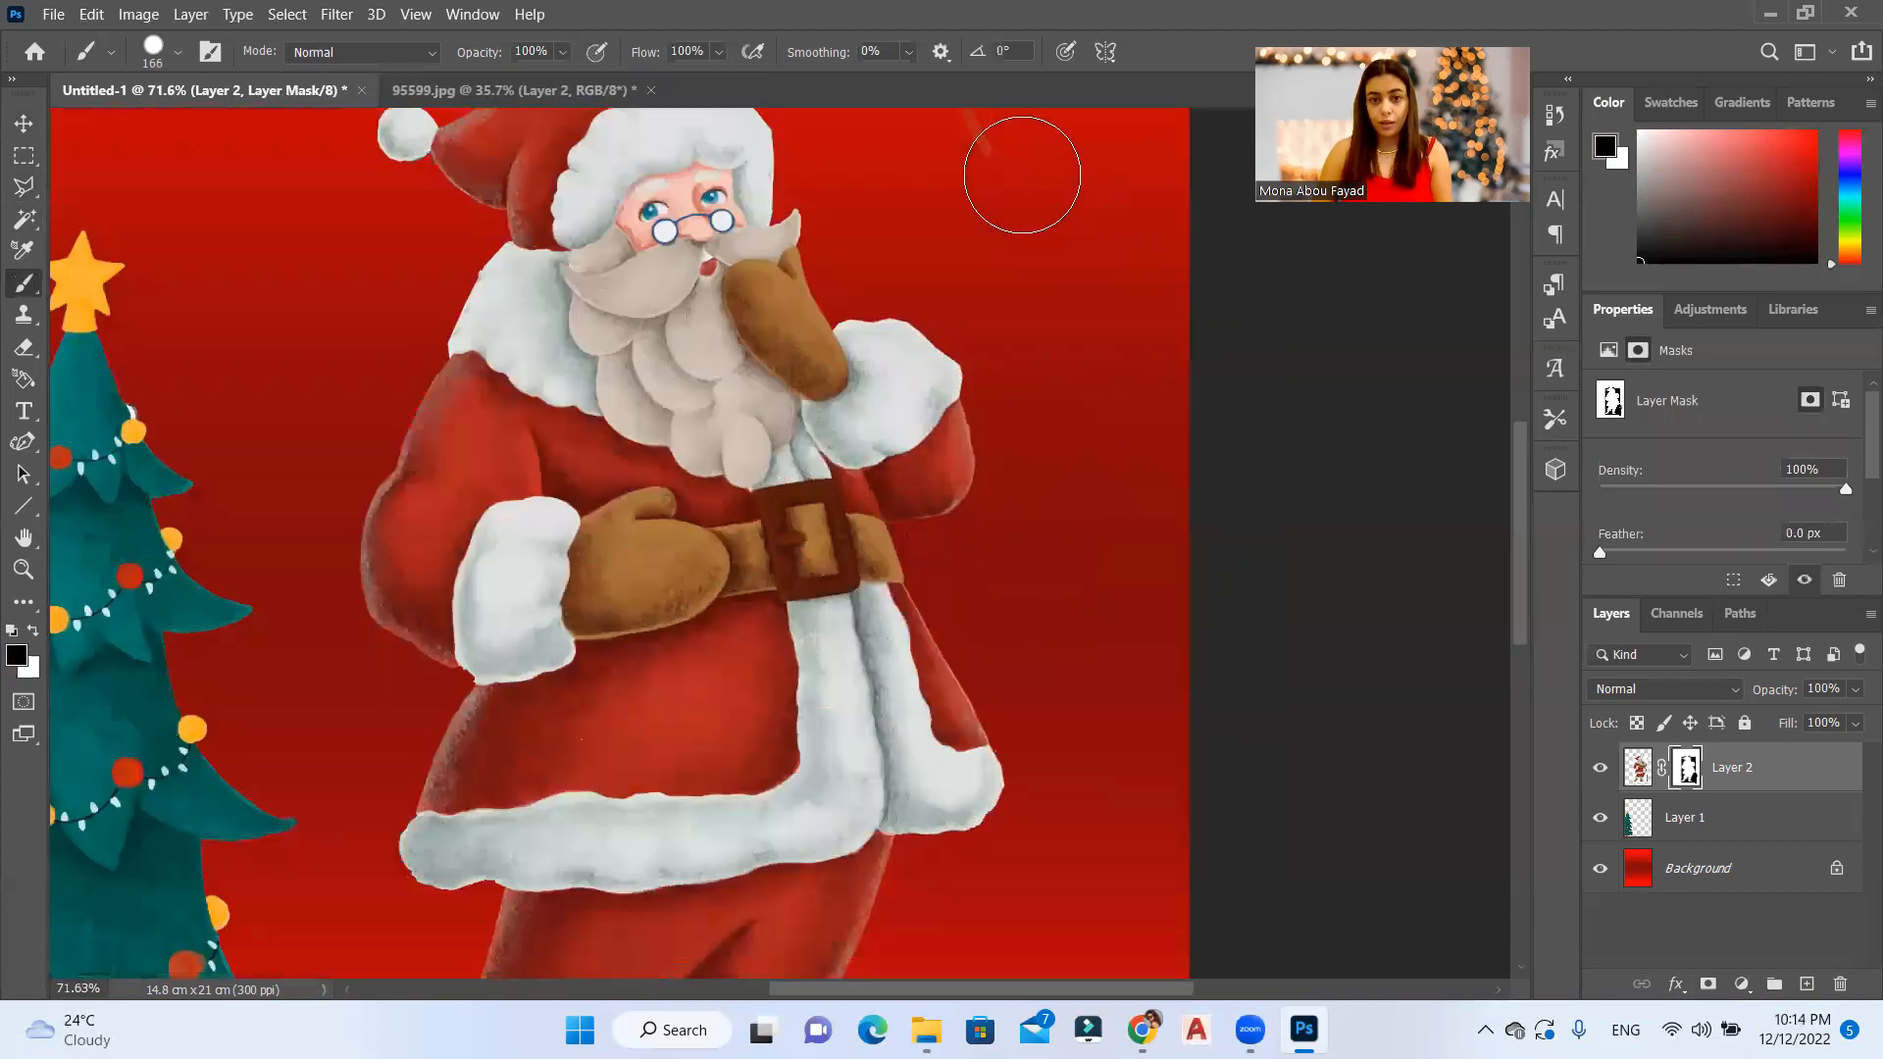
scroll(1022, 175, down, 3)
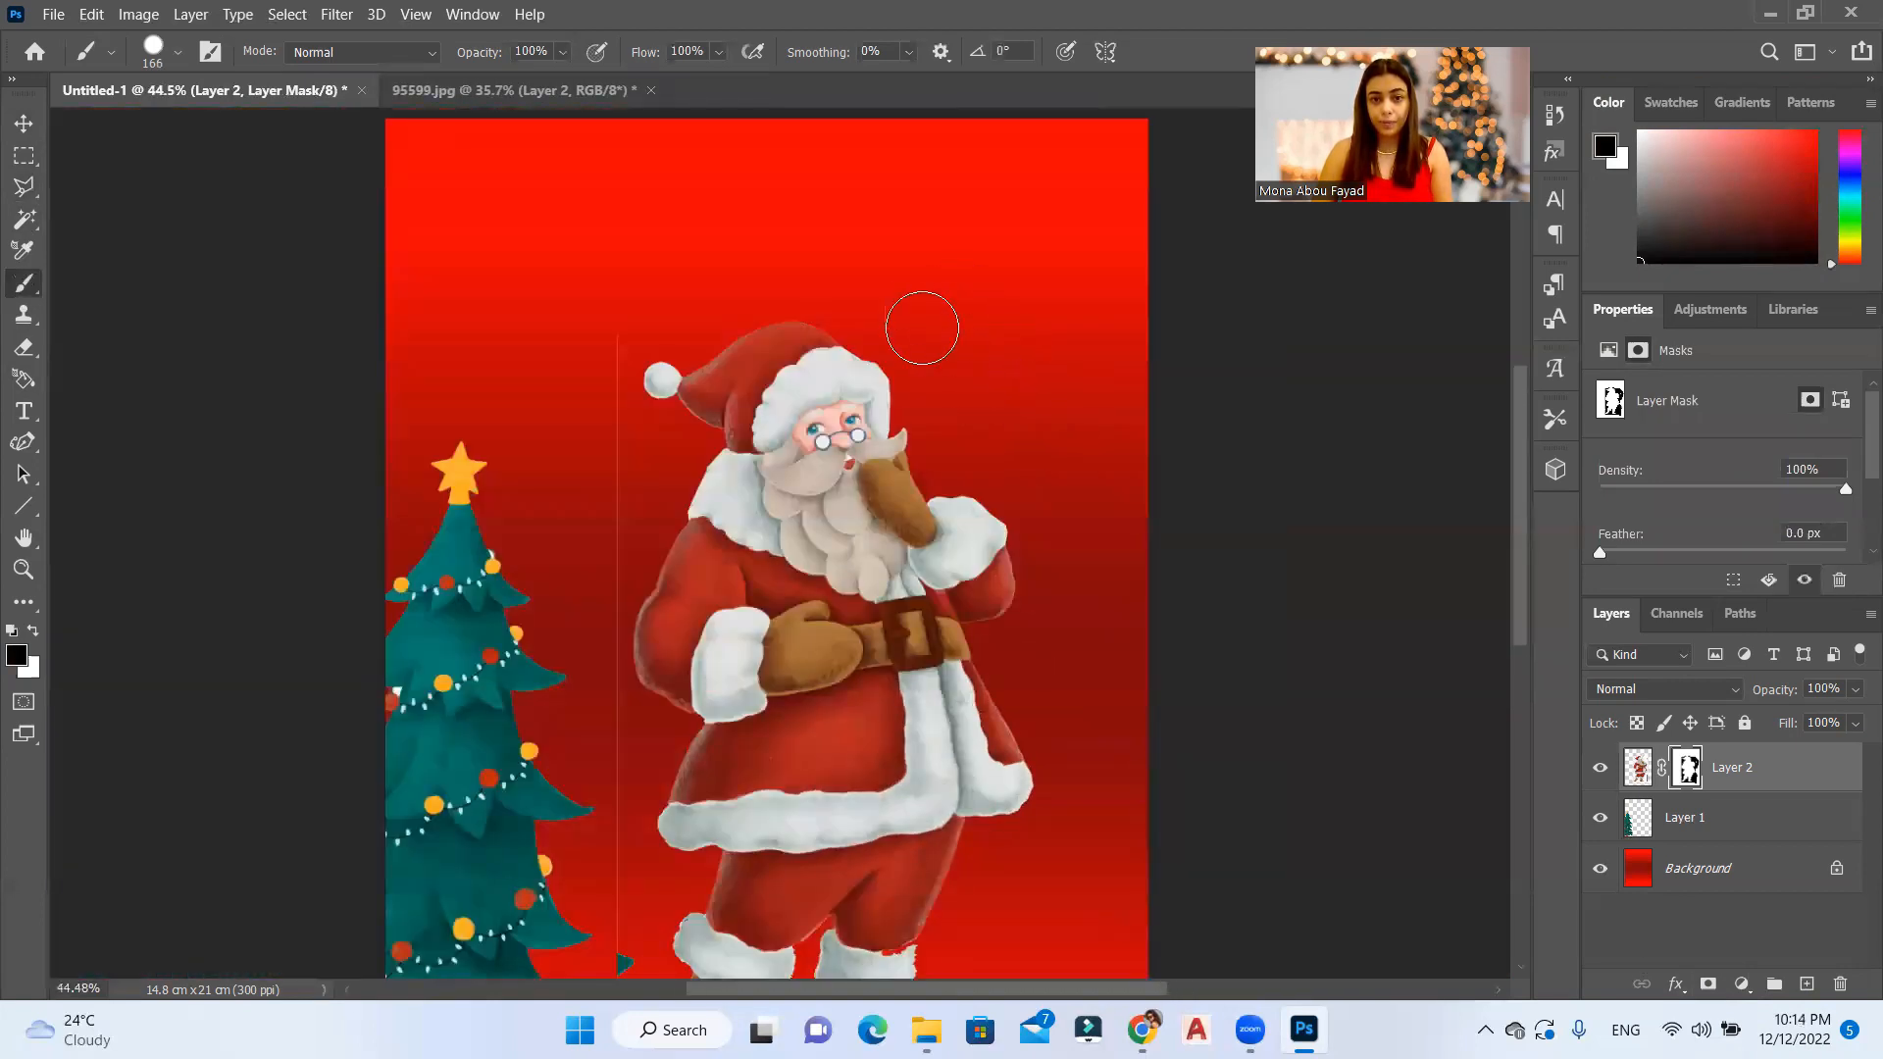
Step: Paint out the vertical edge line and leaf remnants between the tree and Santa, and the leftovers below his feet
mouse_move(603, 336)
mouse_down()
mouse_move(587, 691)
mouse_move(622, 939)
mouse_up()
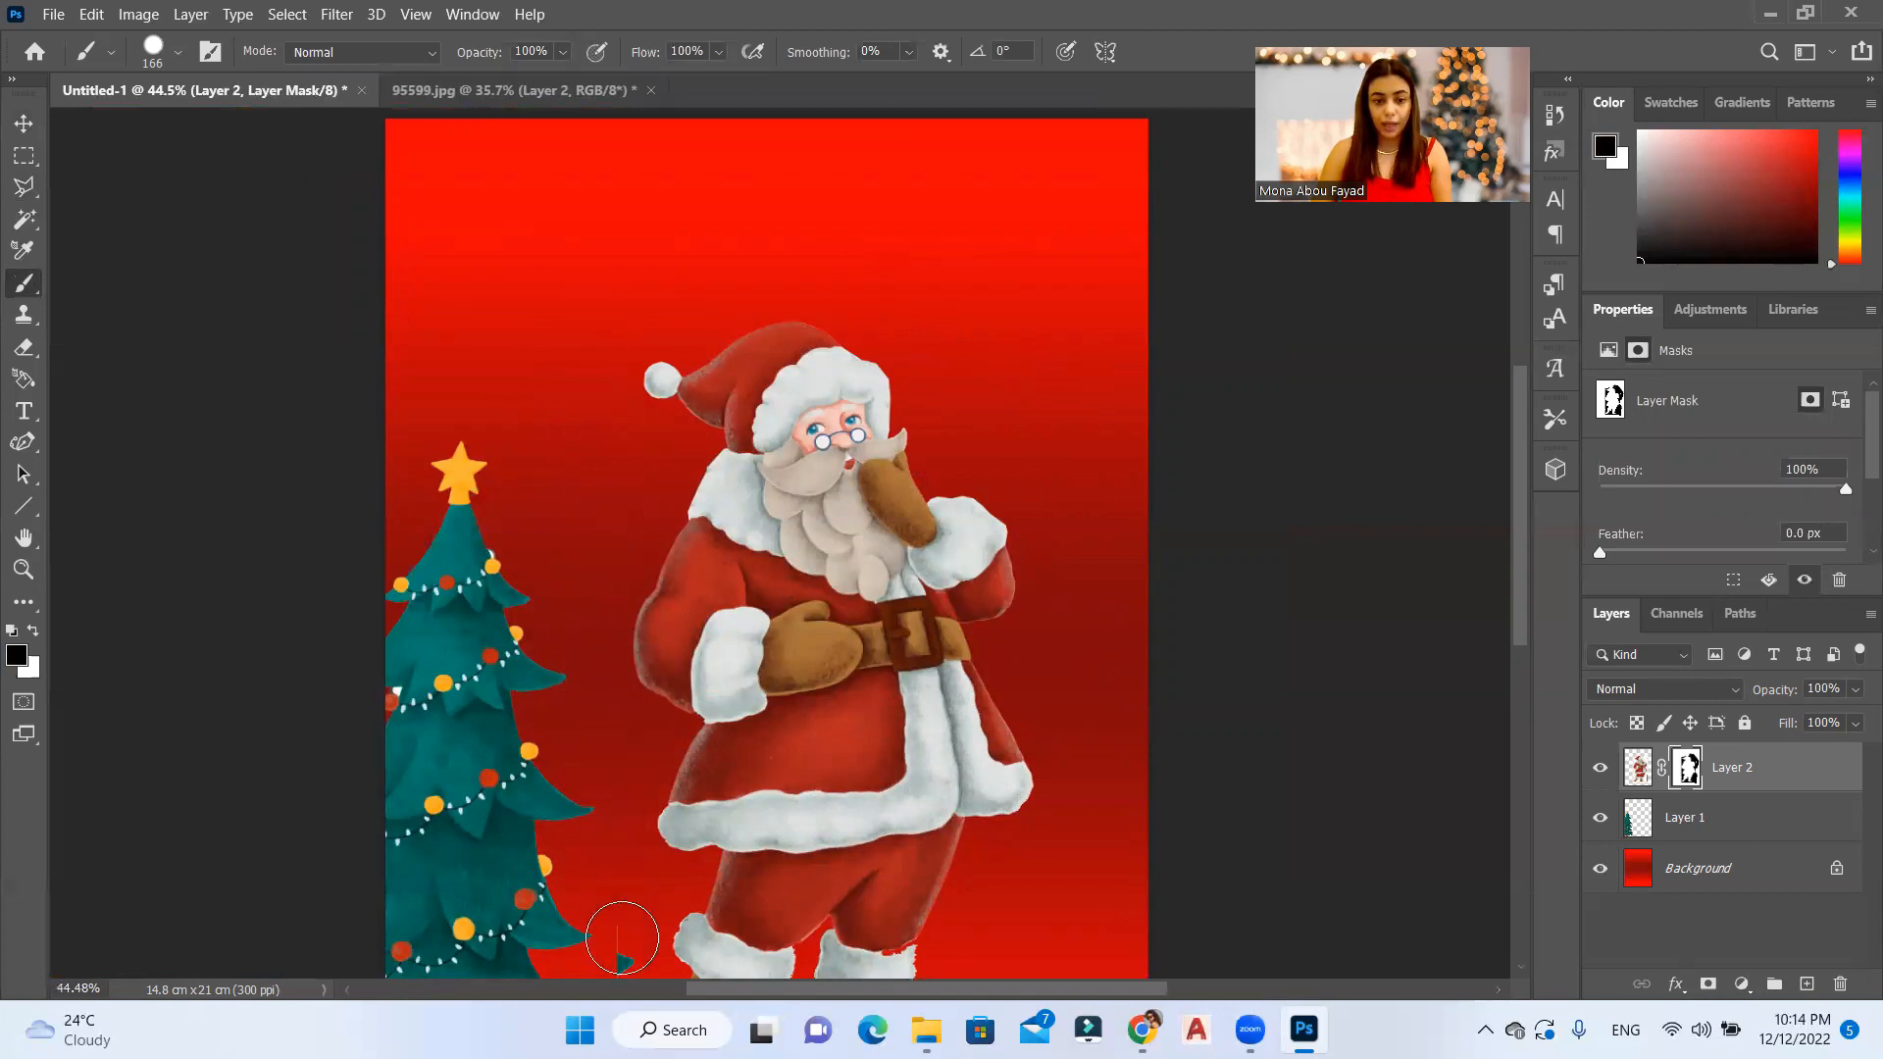
scroll(588, 862, down, 5)
drag(655, 742, 983, 723)
drag(735, 734, 556, 775)
mouse_move(618, 612)
mouse_down()
mouse_move(587, 681)
mouse_move(622, 816)
mouse_up()
Step: Brush away the remaining outline traces above Santa's hat and along his outer side on the layer mask
scroll(708, 770, down, 5)
scroll(971, 362, up, 6)
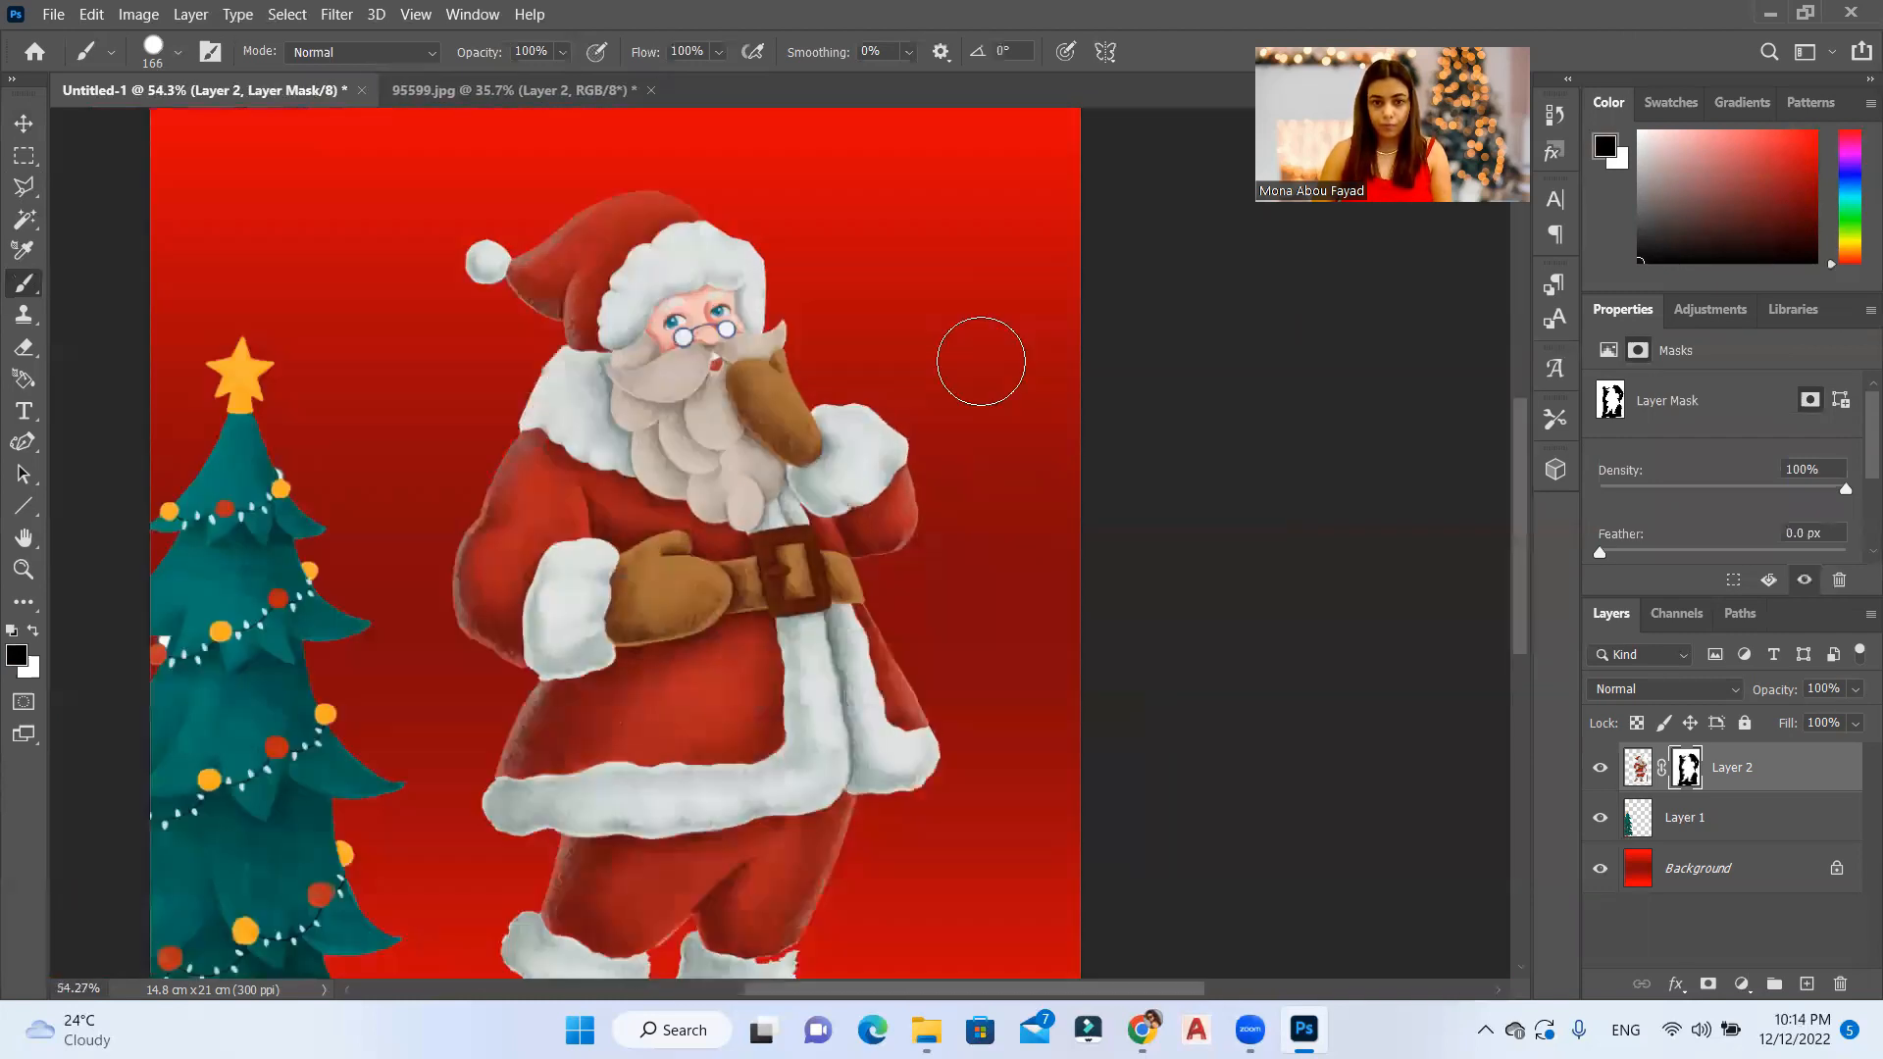
scroll(981, 686, down, 4)
mouse_move(734, 322)
mouse_down()
mouse_move(1036, 393)
mouse_move(942, 328)
mouse_move(989, 372)
mouse_move(1034, 643)
mouse_move(975, 636)
mouse_up()
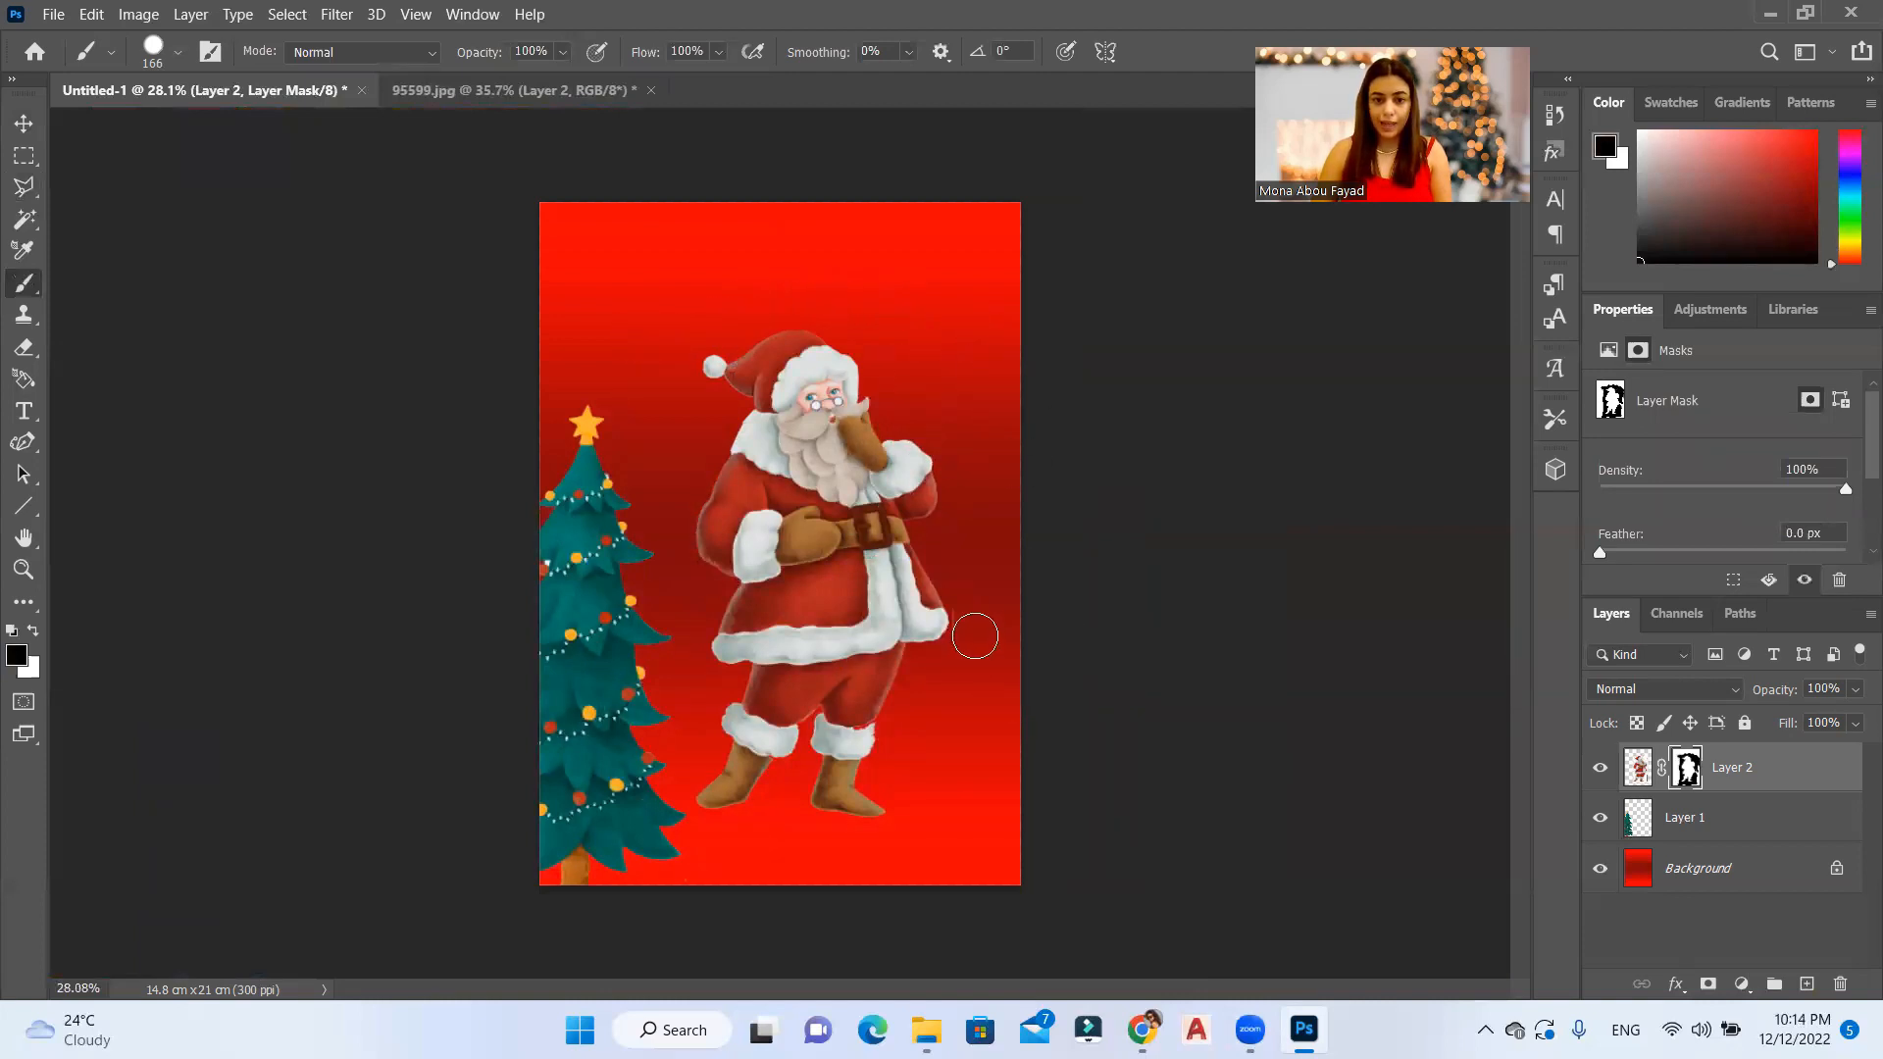
Step: Flip the Santa layer horizontally with Free Transform and move it away from the tree toward the card's opposite edge
click(24, 123)
drag(805, 648, 782, 687)
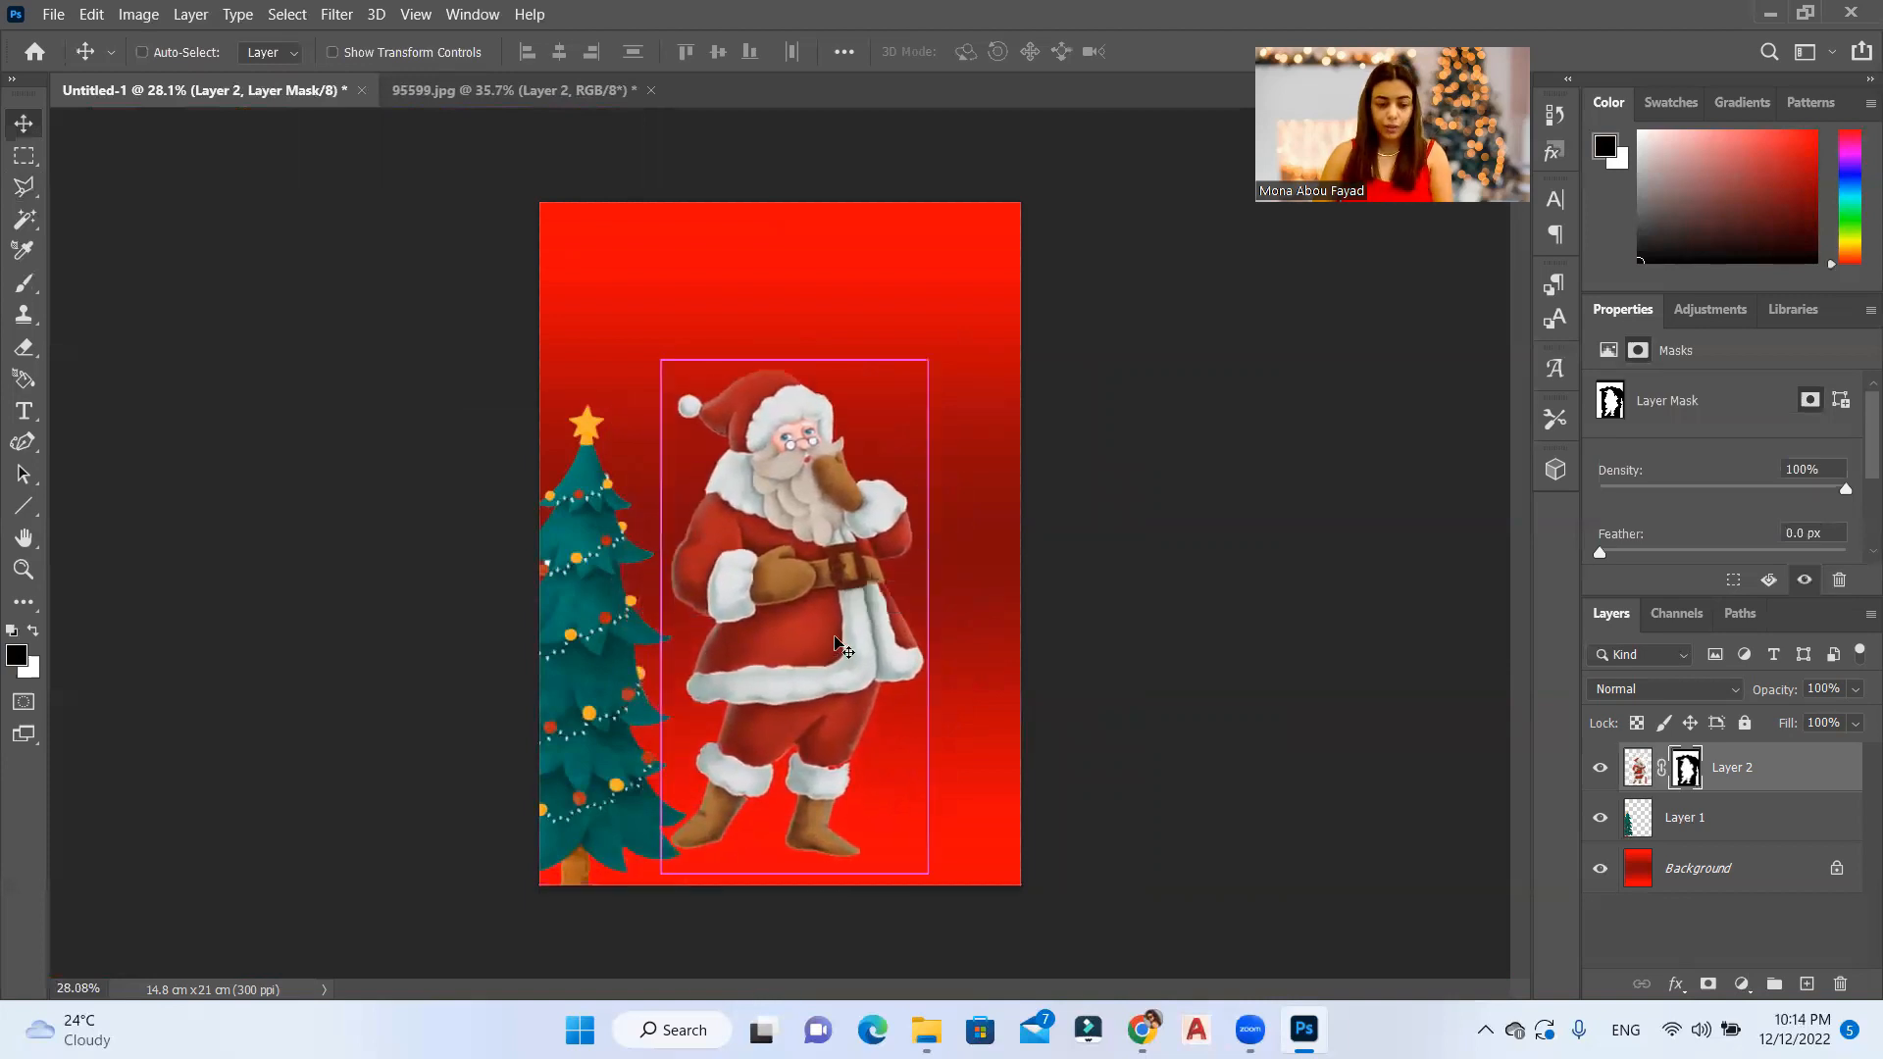
key(ctrl+t)
right_click(797, 528)
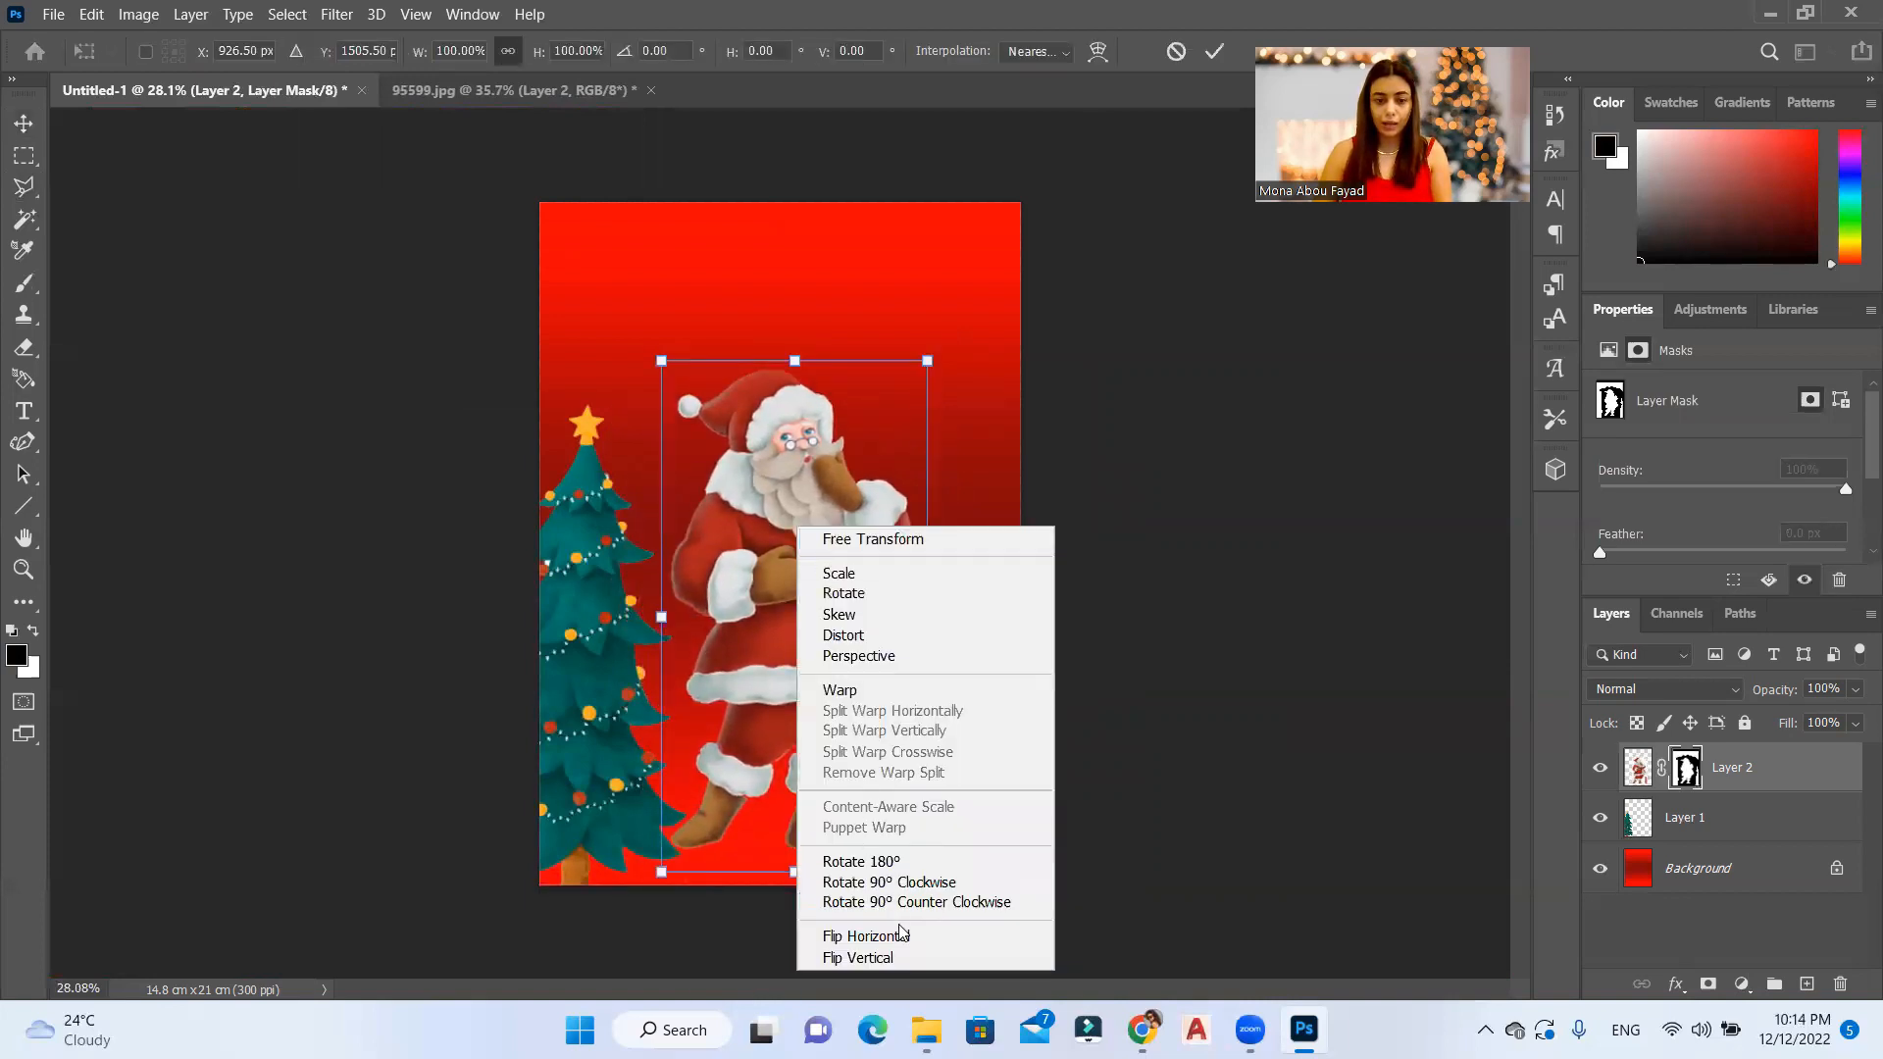
click(902, 935)
drag(868, 576, 934, 586)
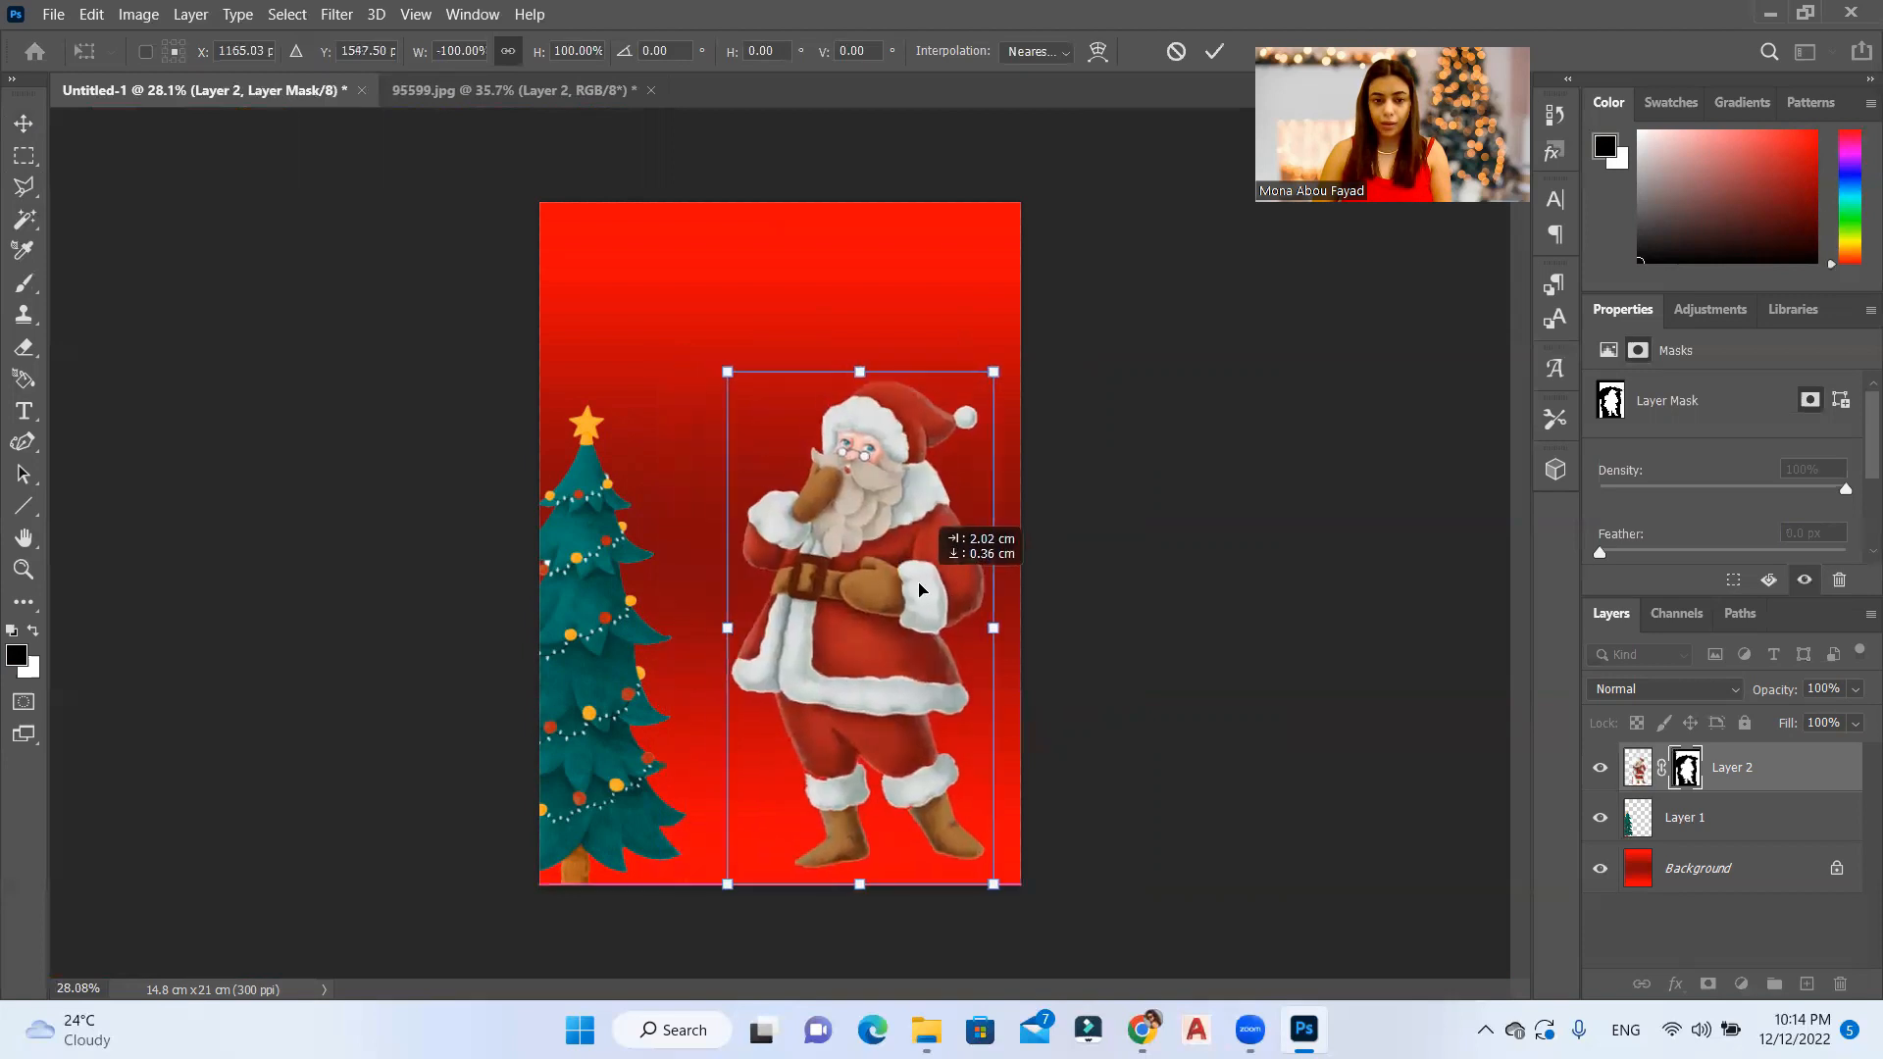
Step: Scale Santa to 58.92% and place him in the card's lower right corner at X 9.97 cm, Y 11.69 cm
drag(997, 372, 884, 582)
drag(800, 737, 933, 681)
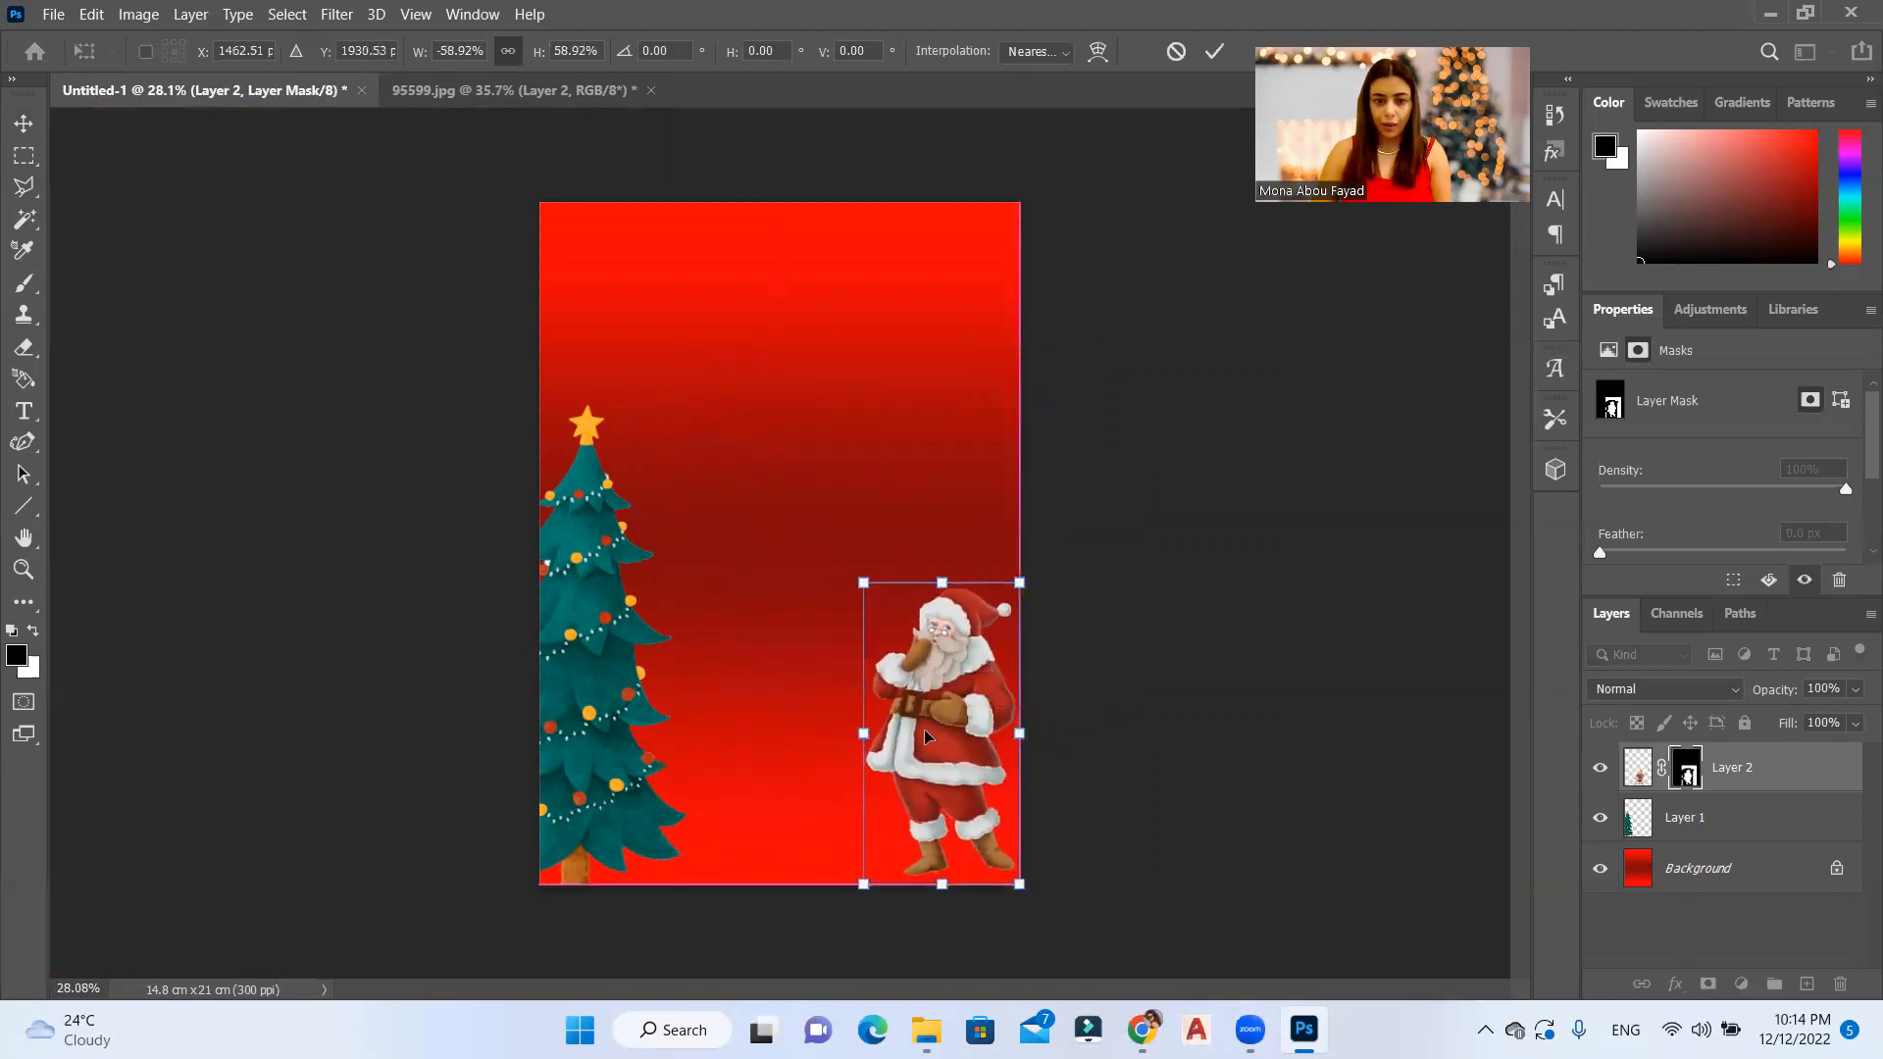
key(Return)
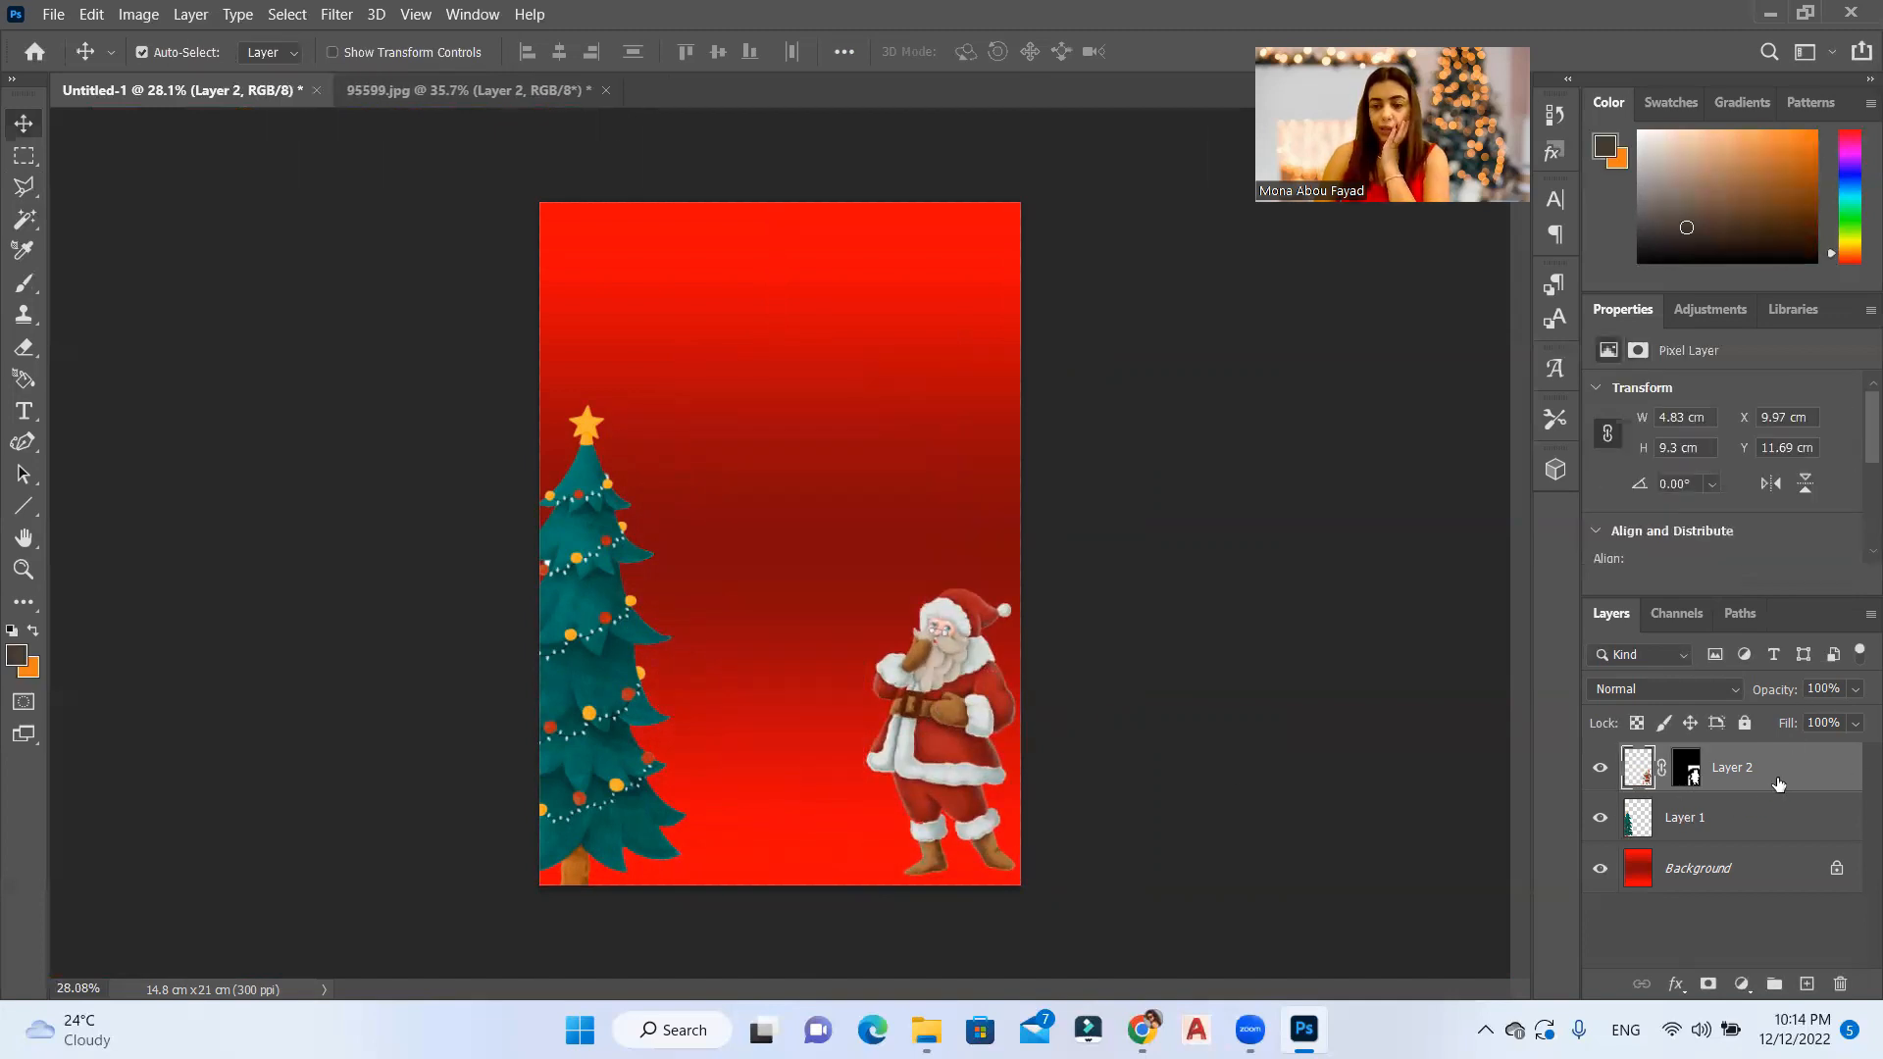
Step: Add a black drop shadow to Santa with 48% opacity, distance 6 px, spread 10% and size 59 px
double_click(1788, 784)
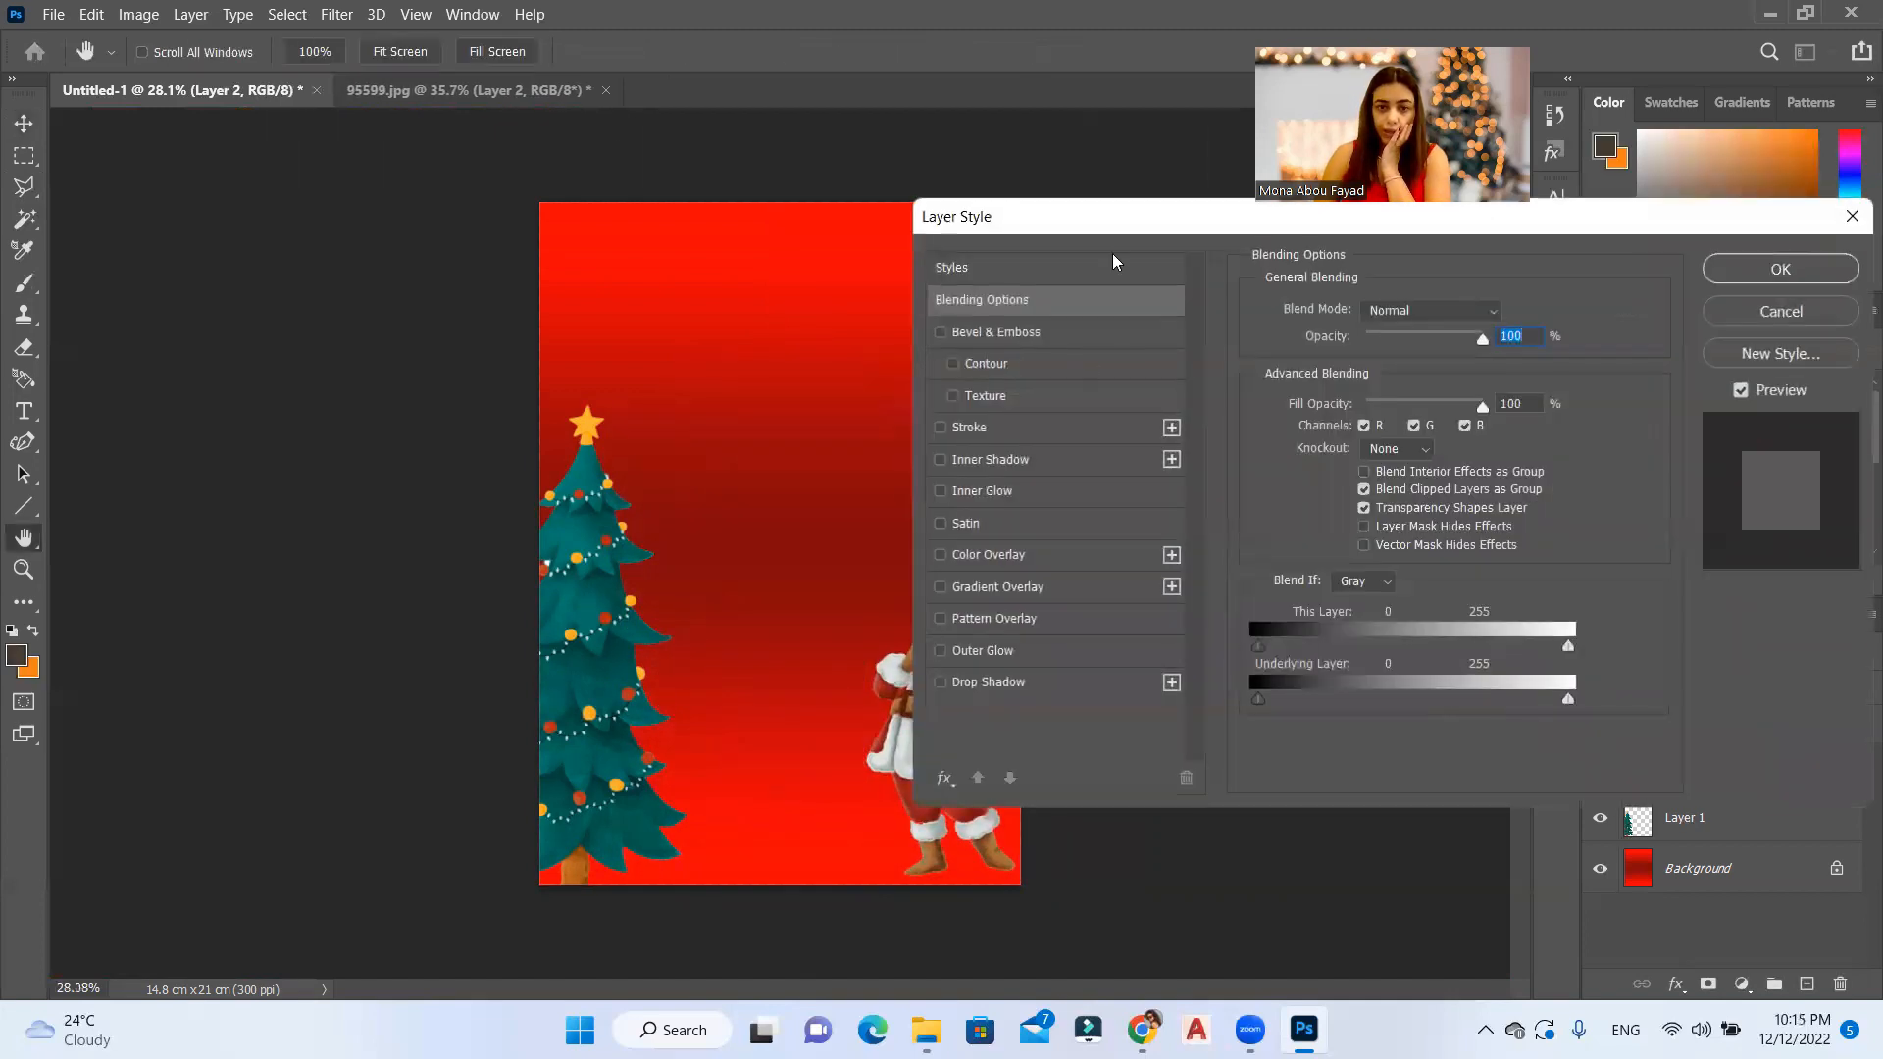
drag(1109, 216, 923, 155)
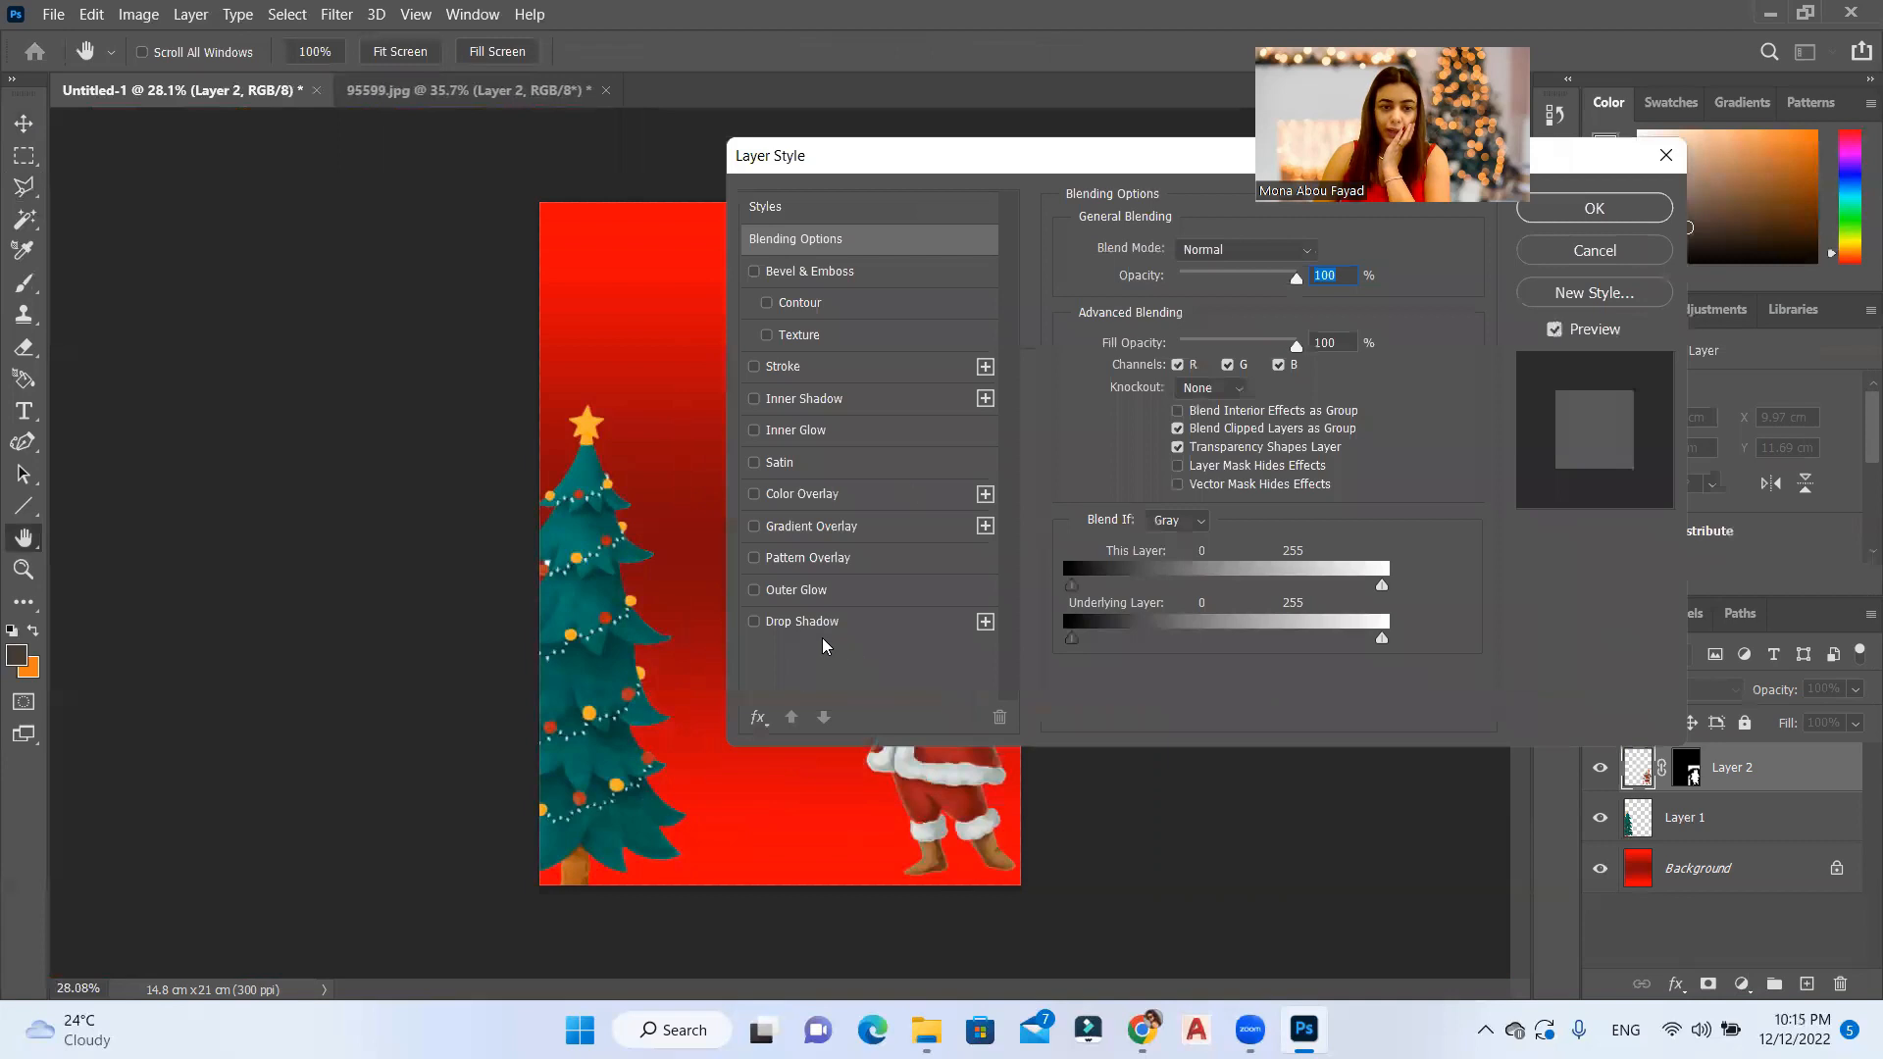
click(803, 622)
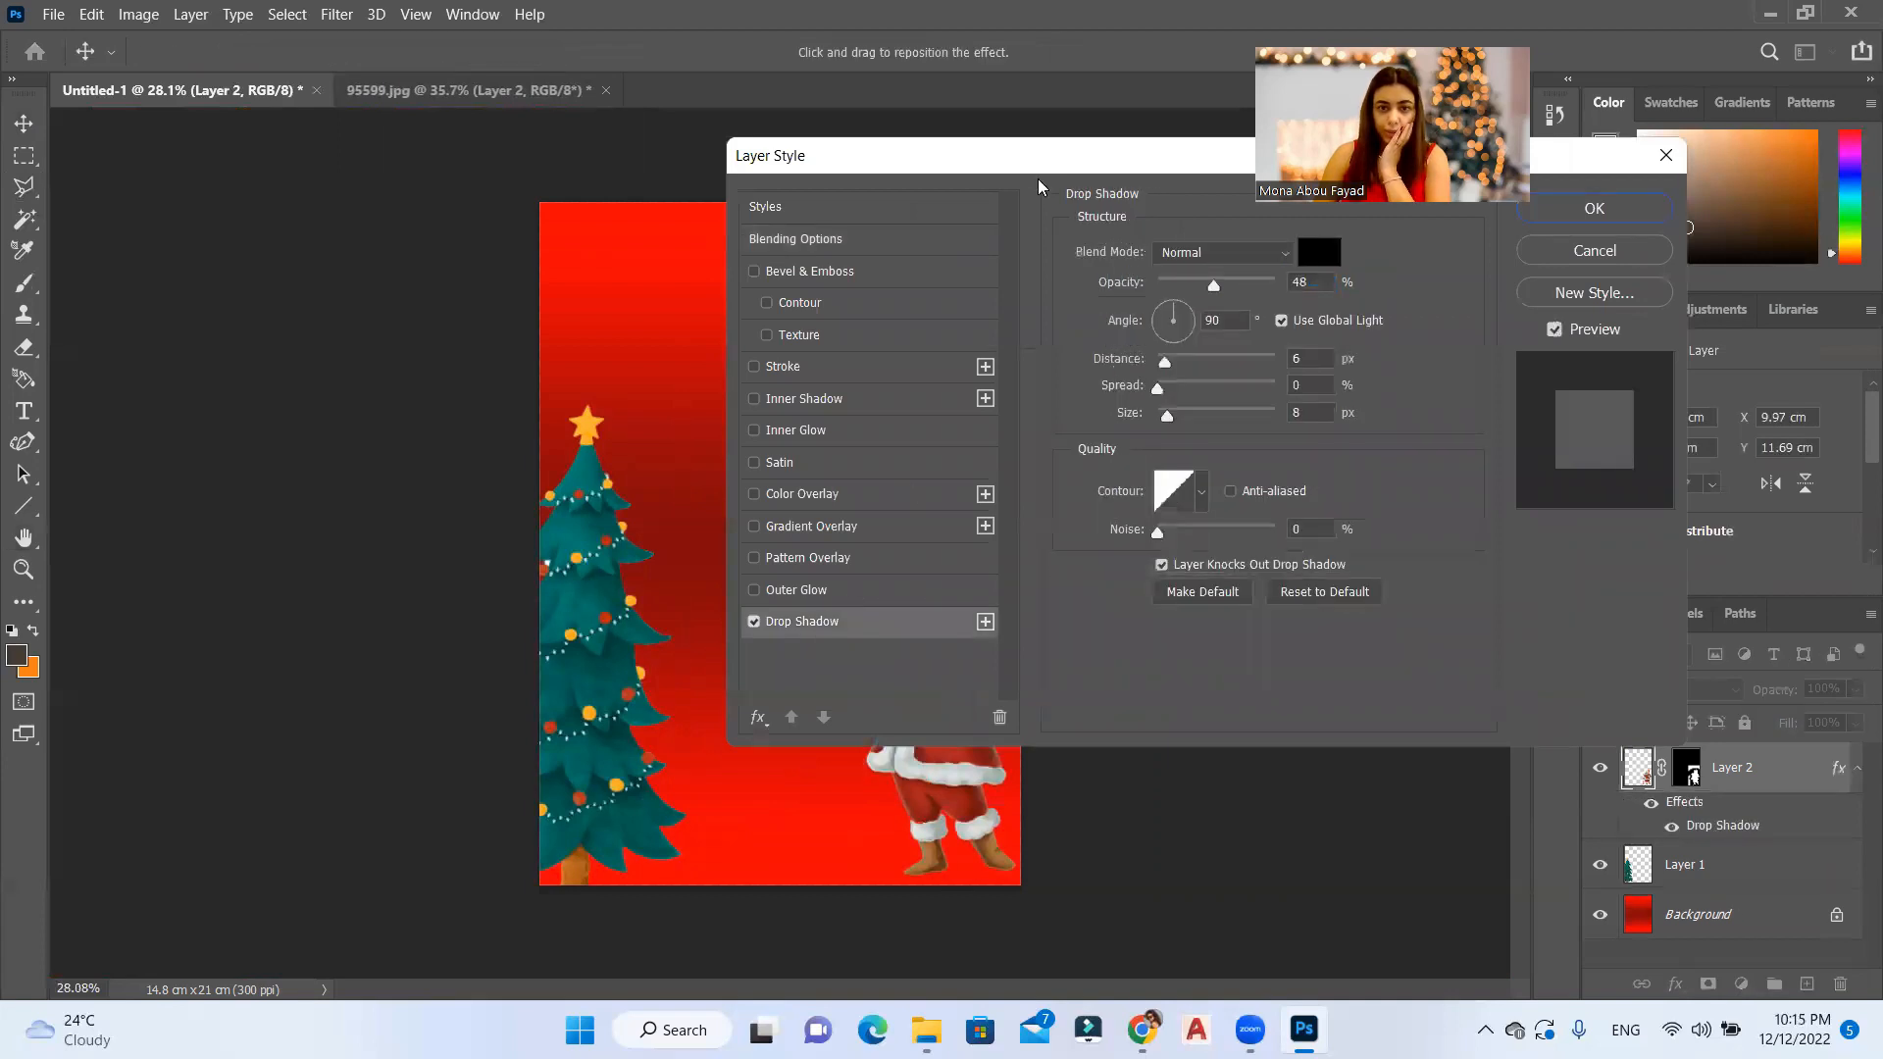
drag(1041, 155, 1411, 308)
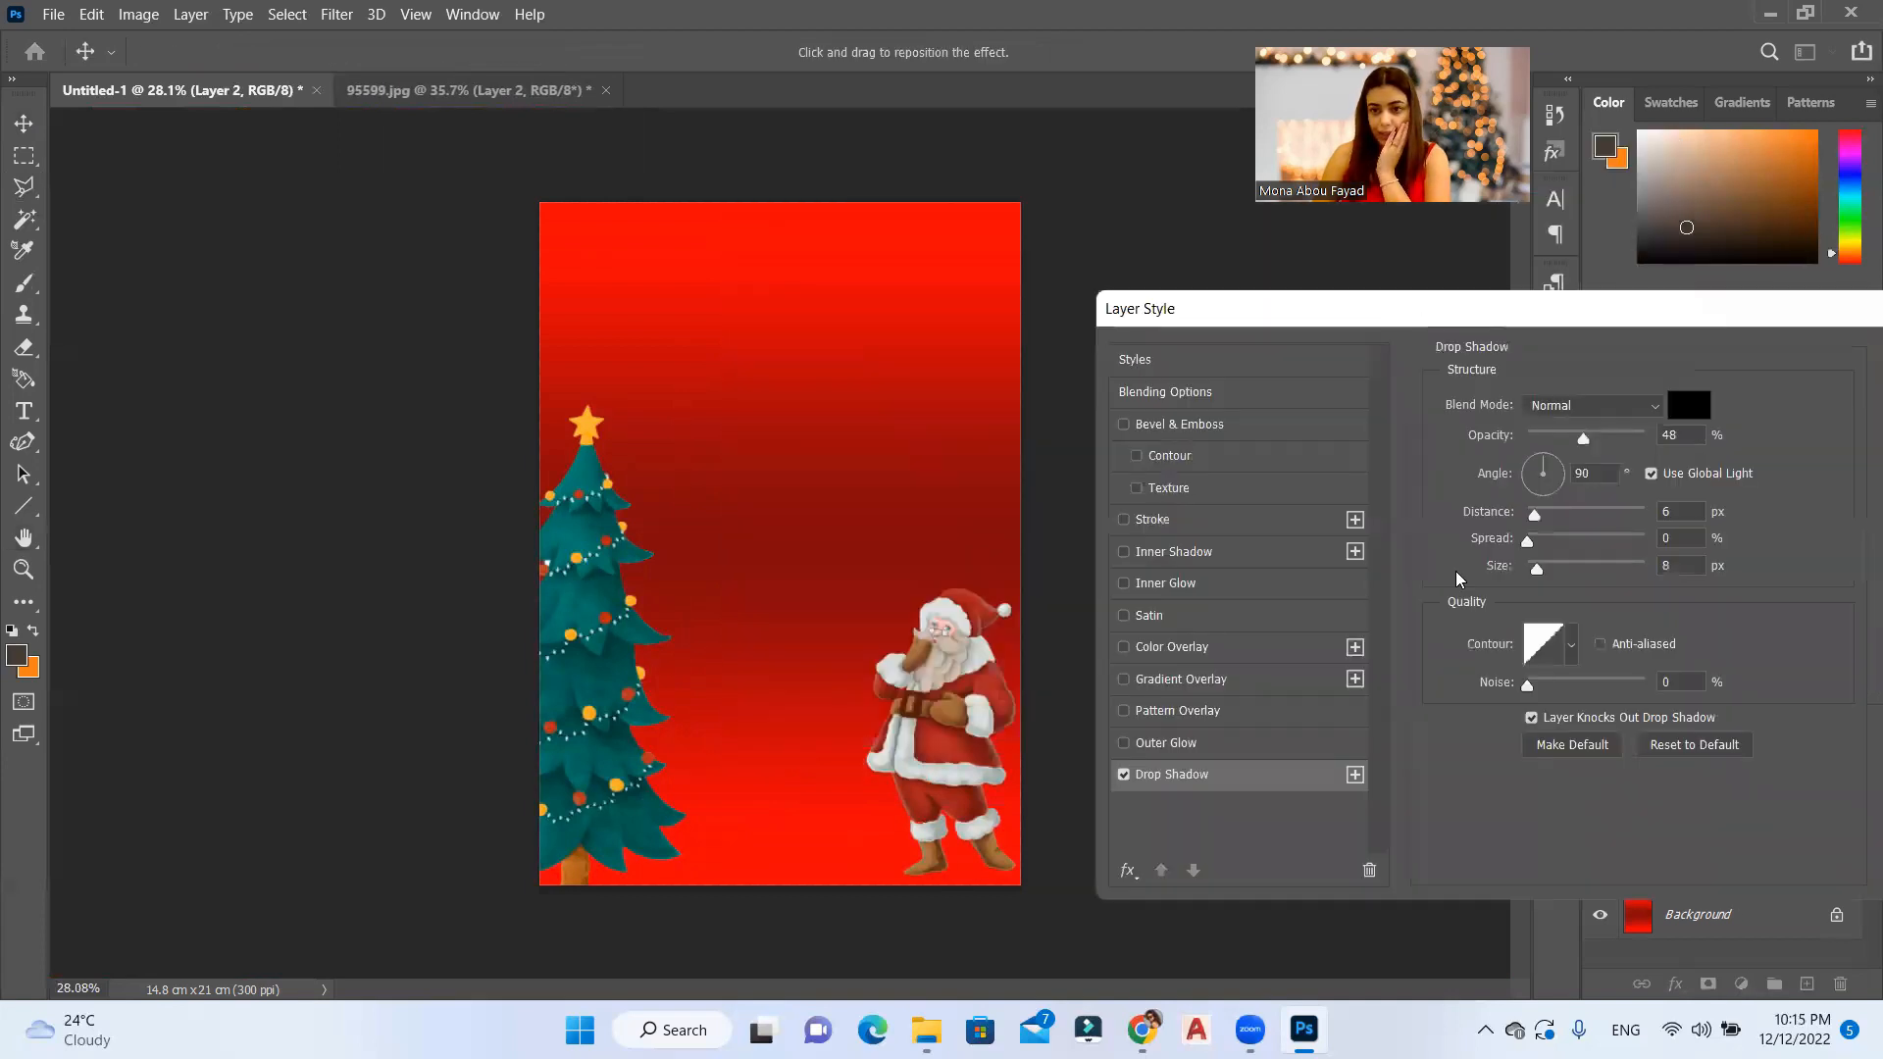
mouse_move(1536, 569)
mouse_down()
mouse_move(1568, 589)
mouse_move(1568, 545)
mouse_move(1539, 566)
mouse_move(1564, 582)
mouse_up()
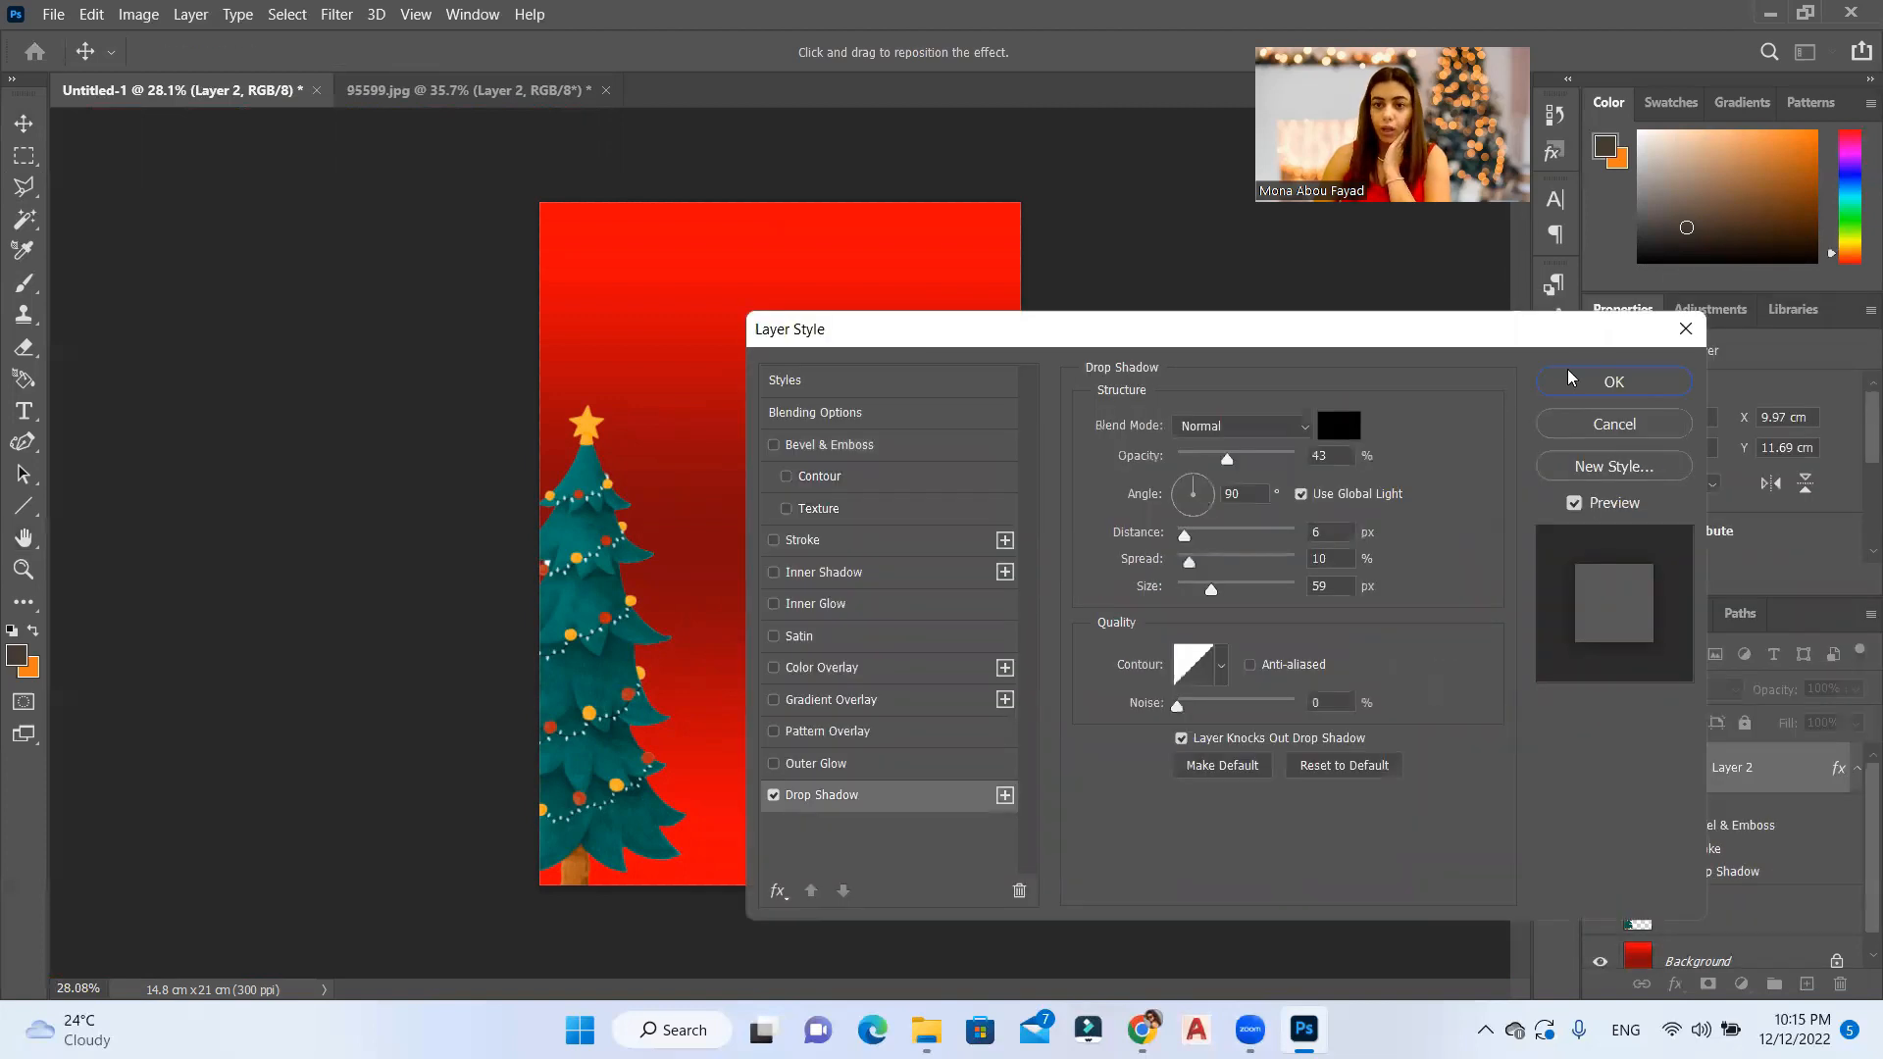
click(1556, 383)
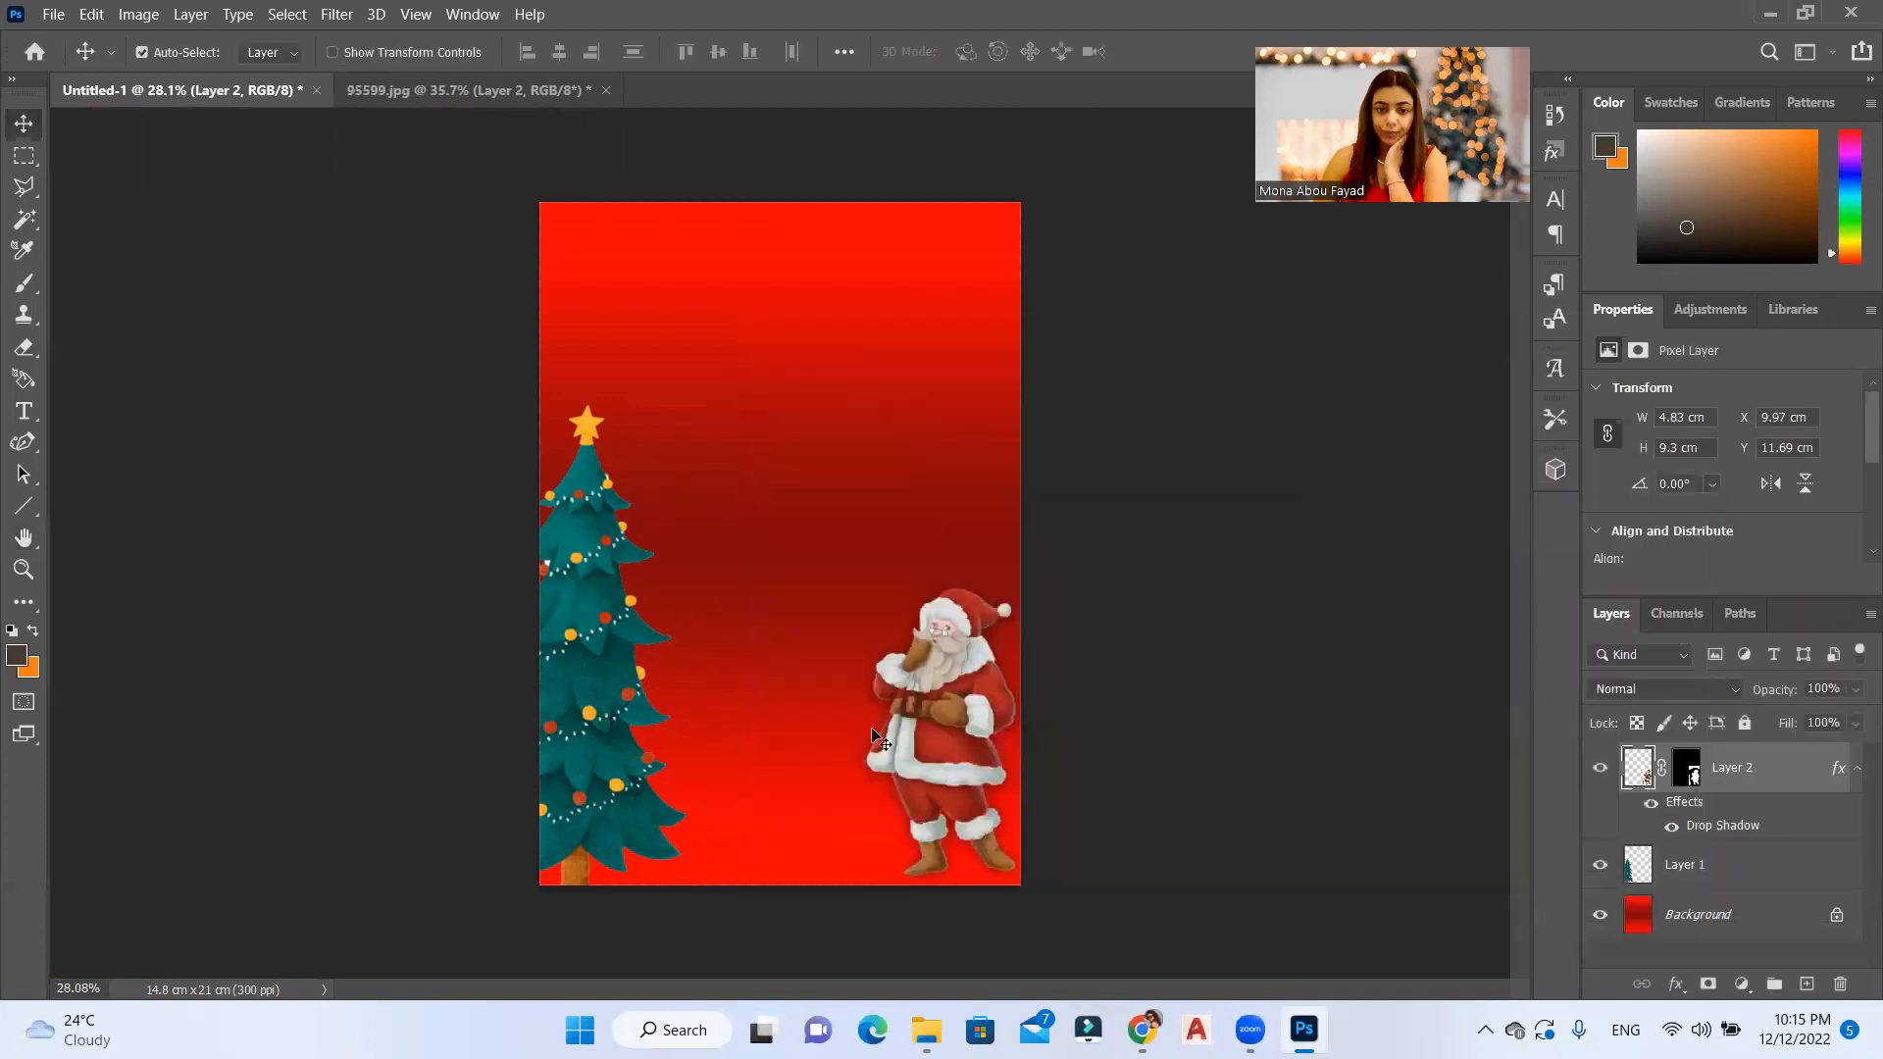
Step: Copy the drop shadow layer style from Layer 2 and paste it onto the tree on Layer 1
click(584, 664)
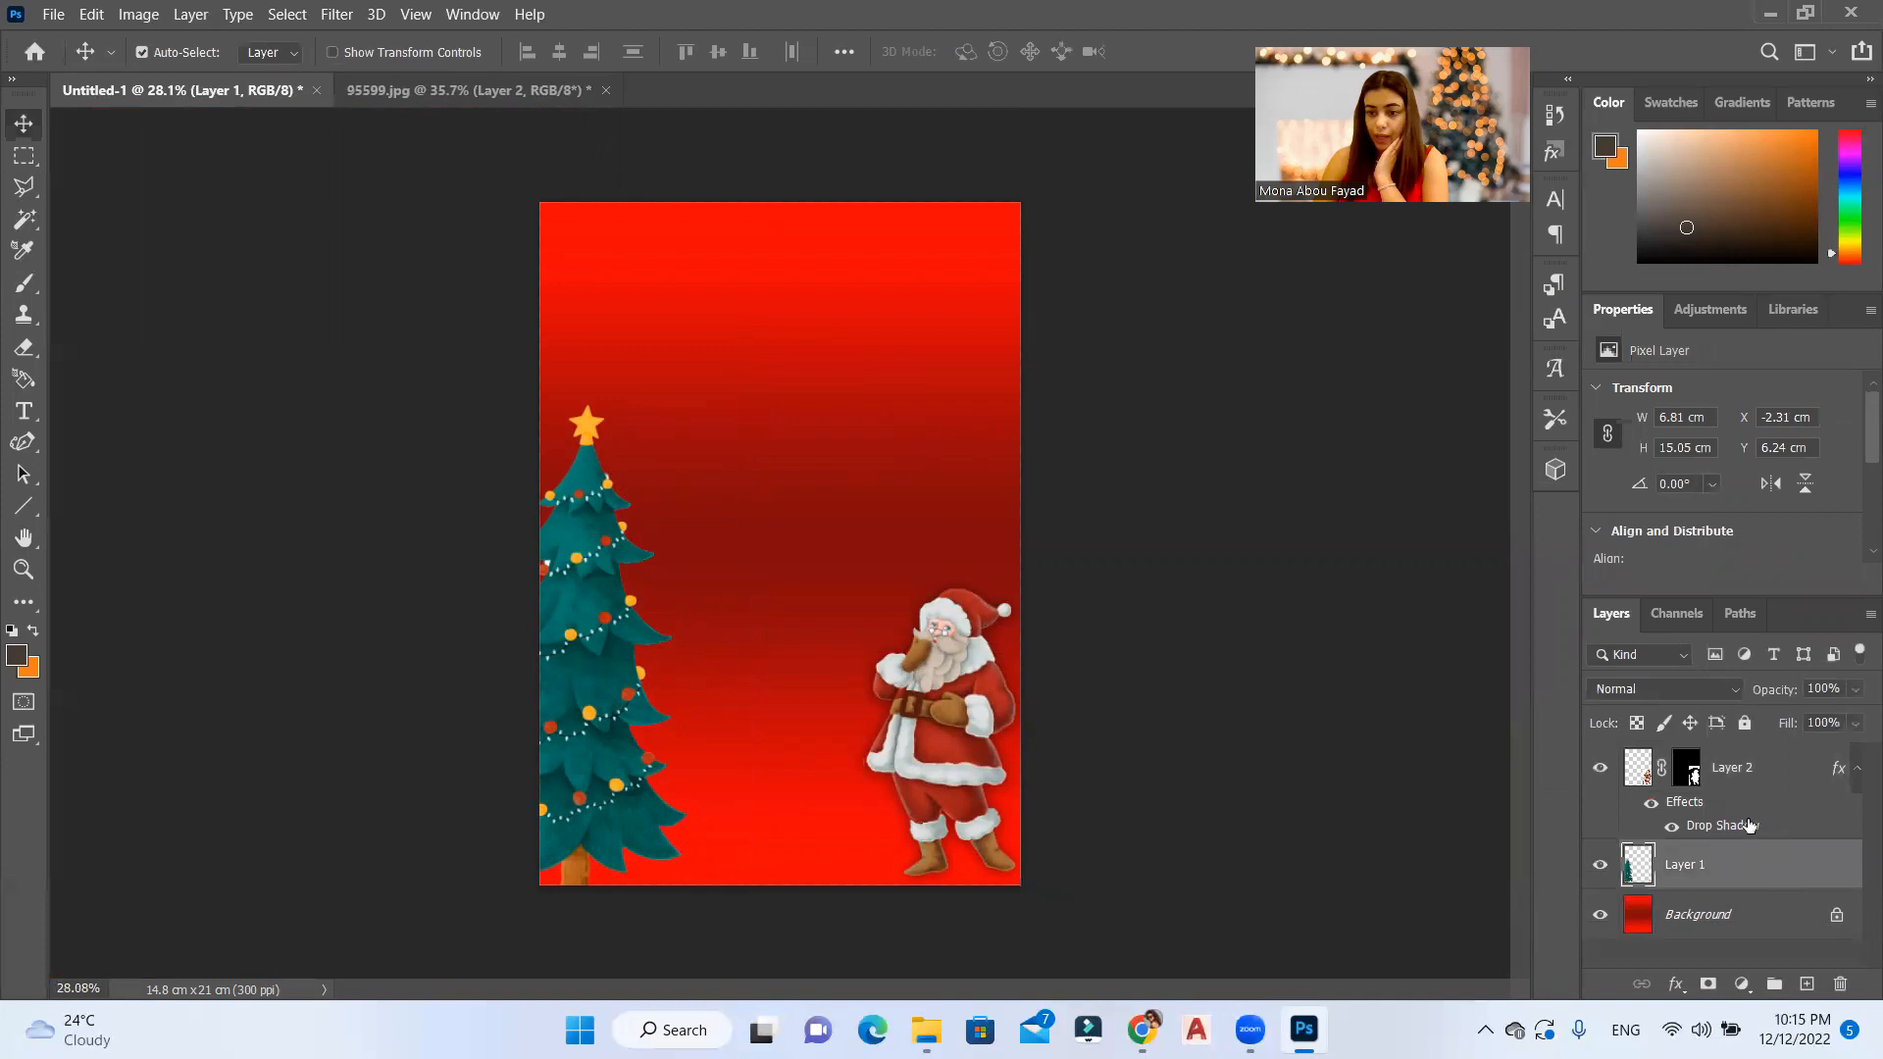
click(1708, 829)
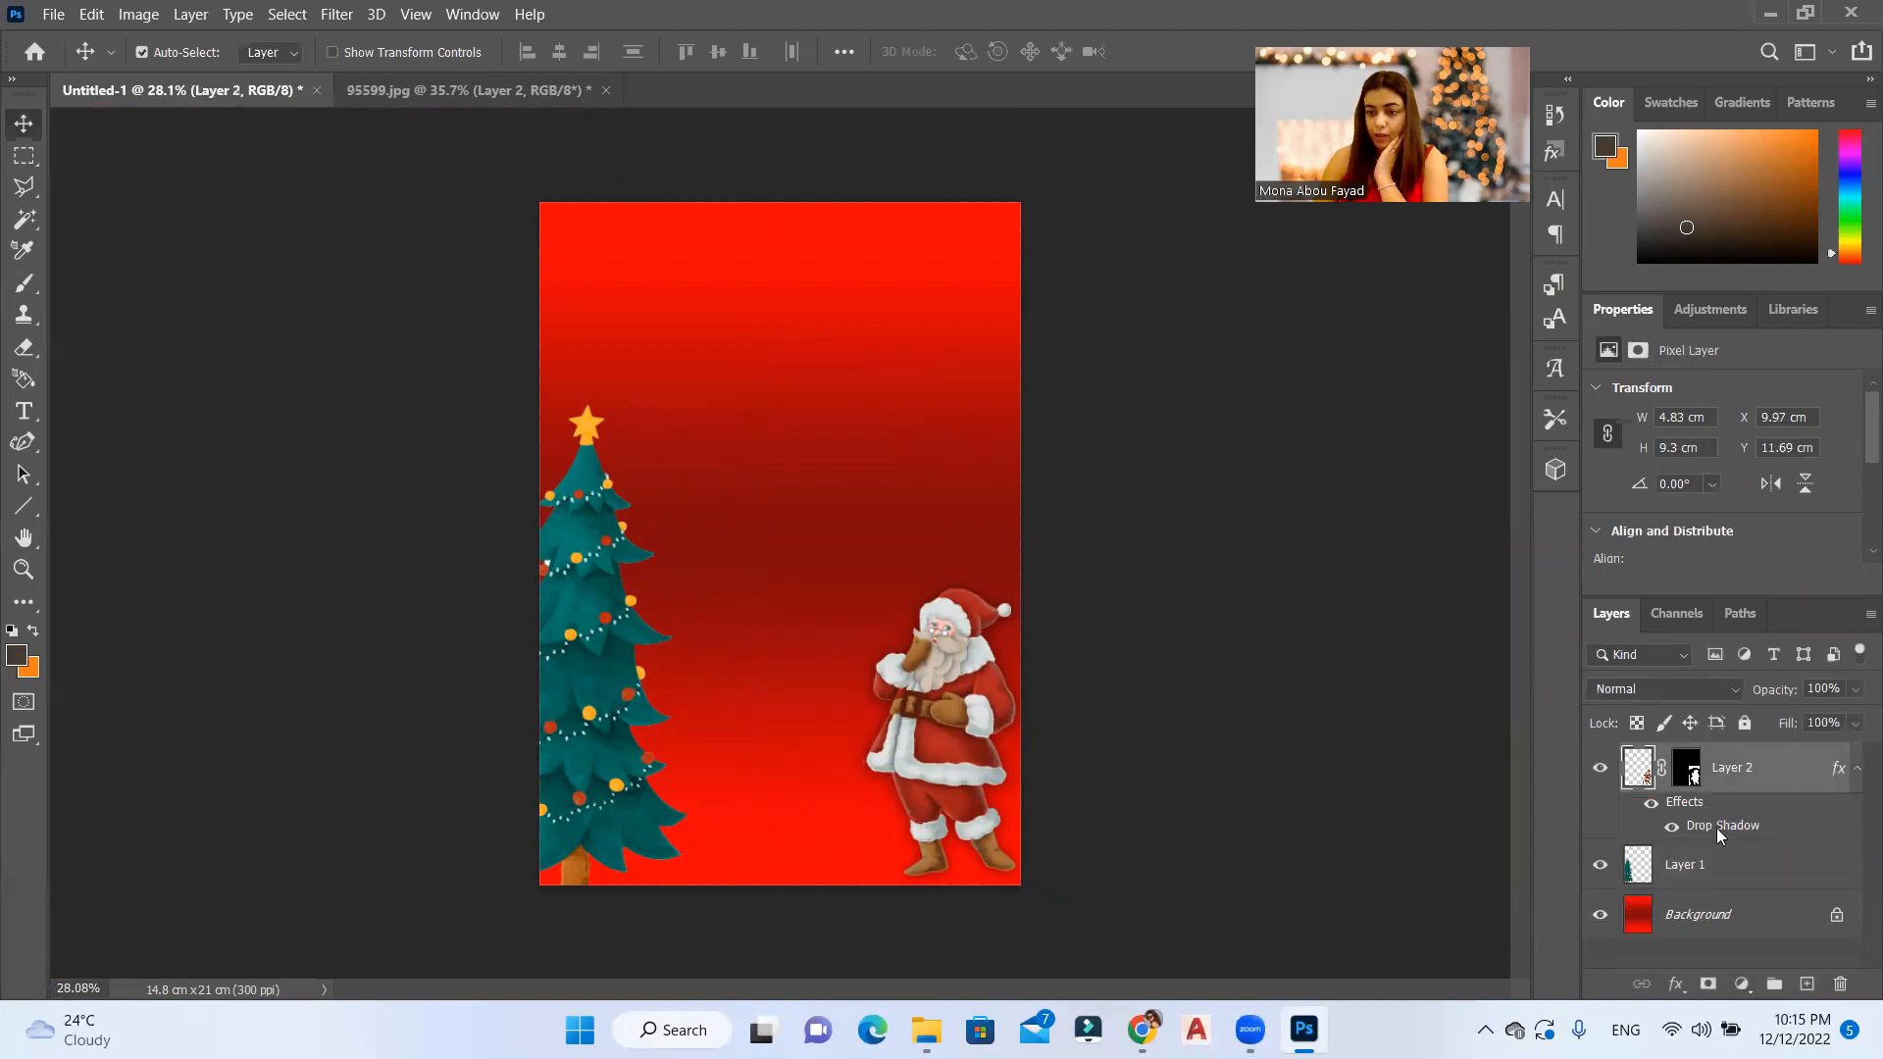
right_click(1717, 828)
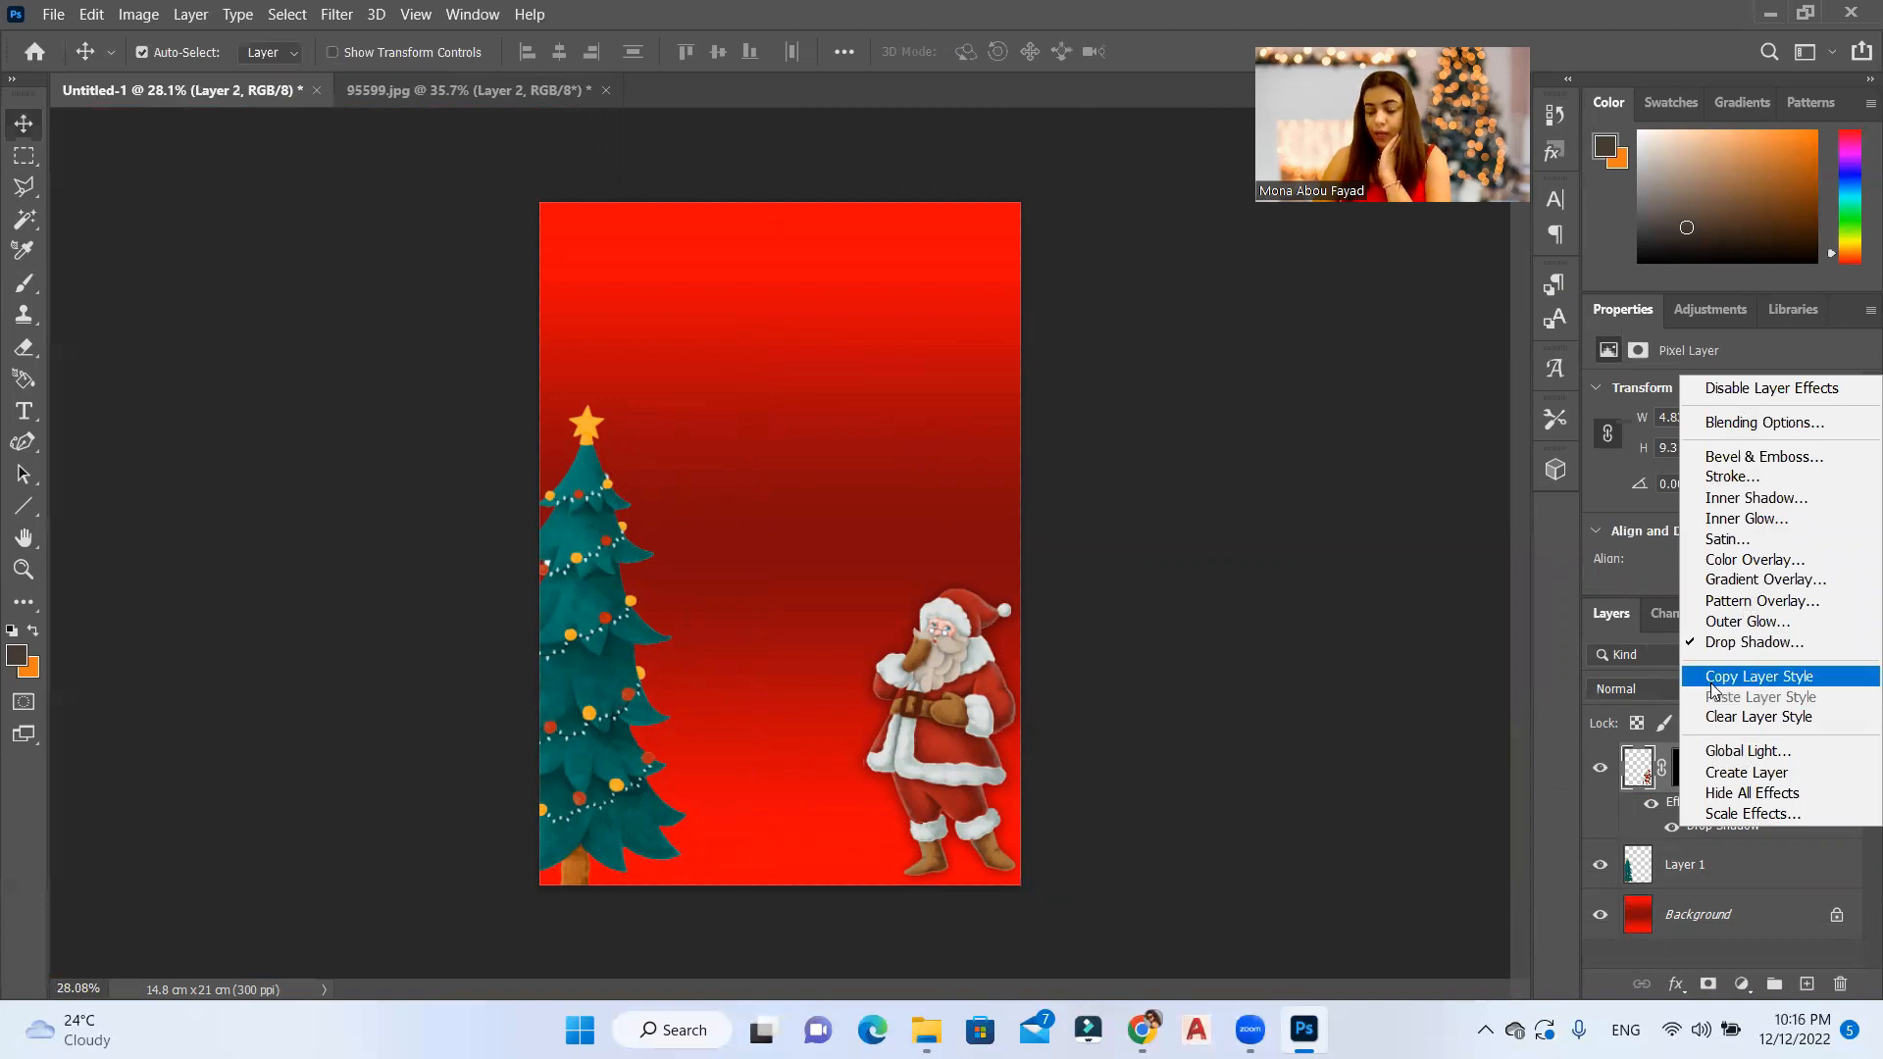
click(1746, 677)
right_click(1730, 865)
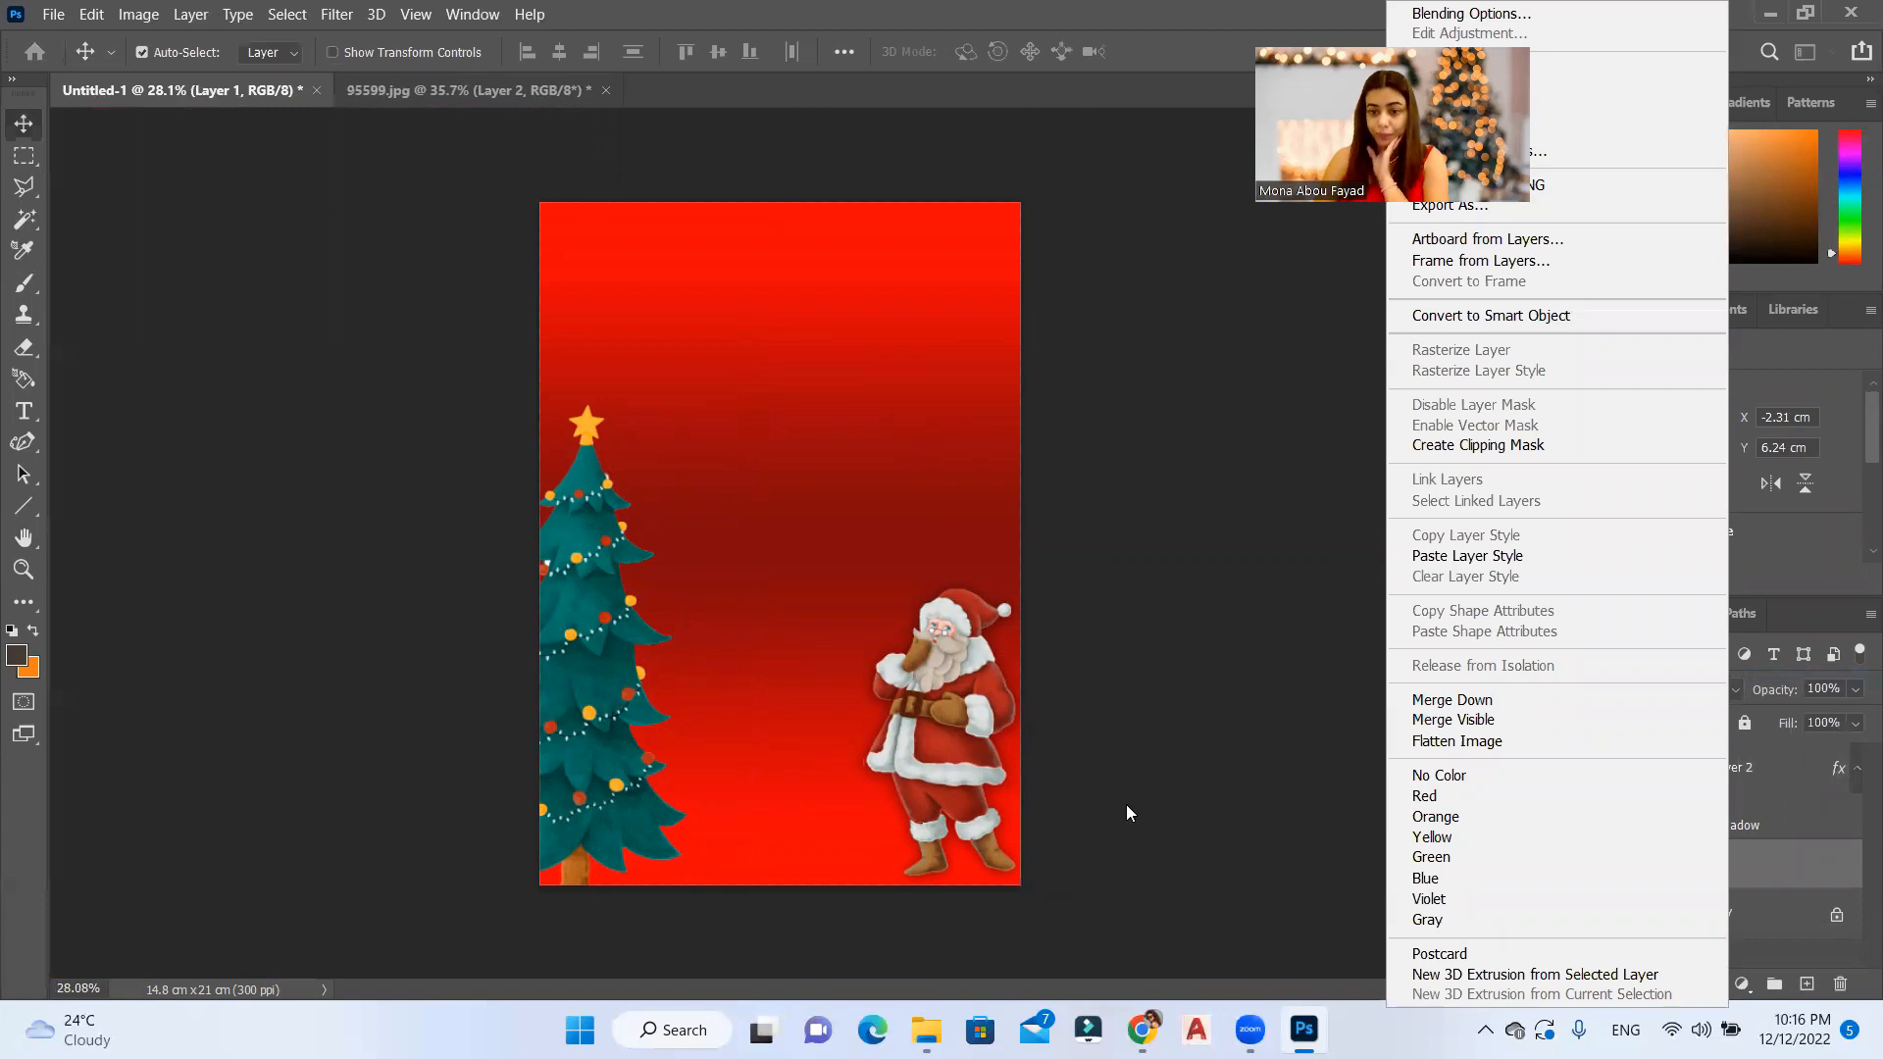
click(1422, 559)
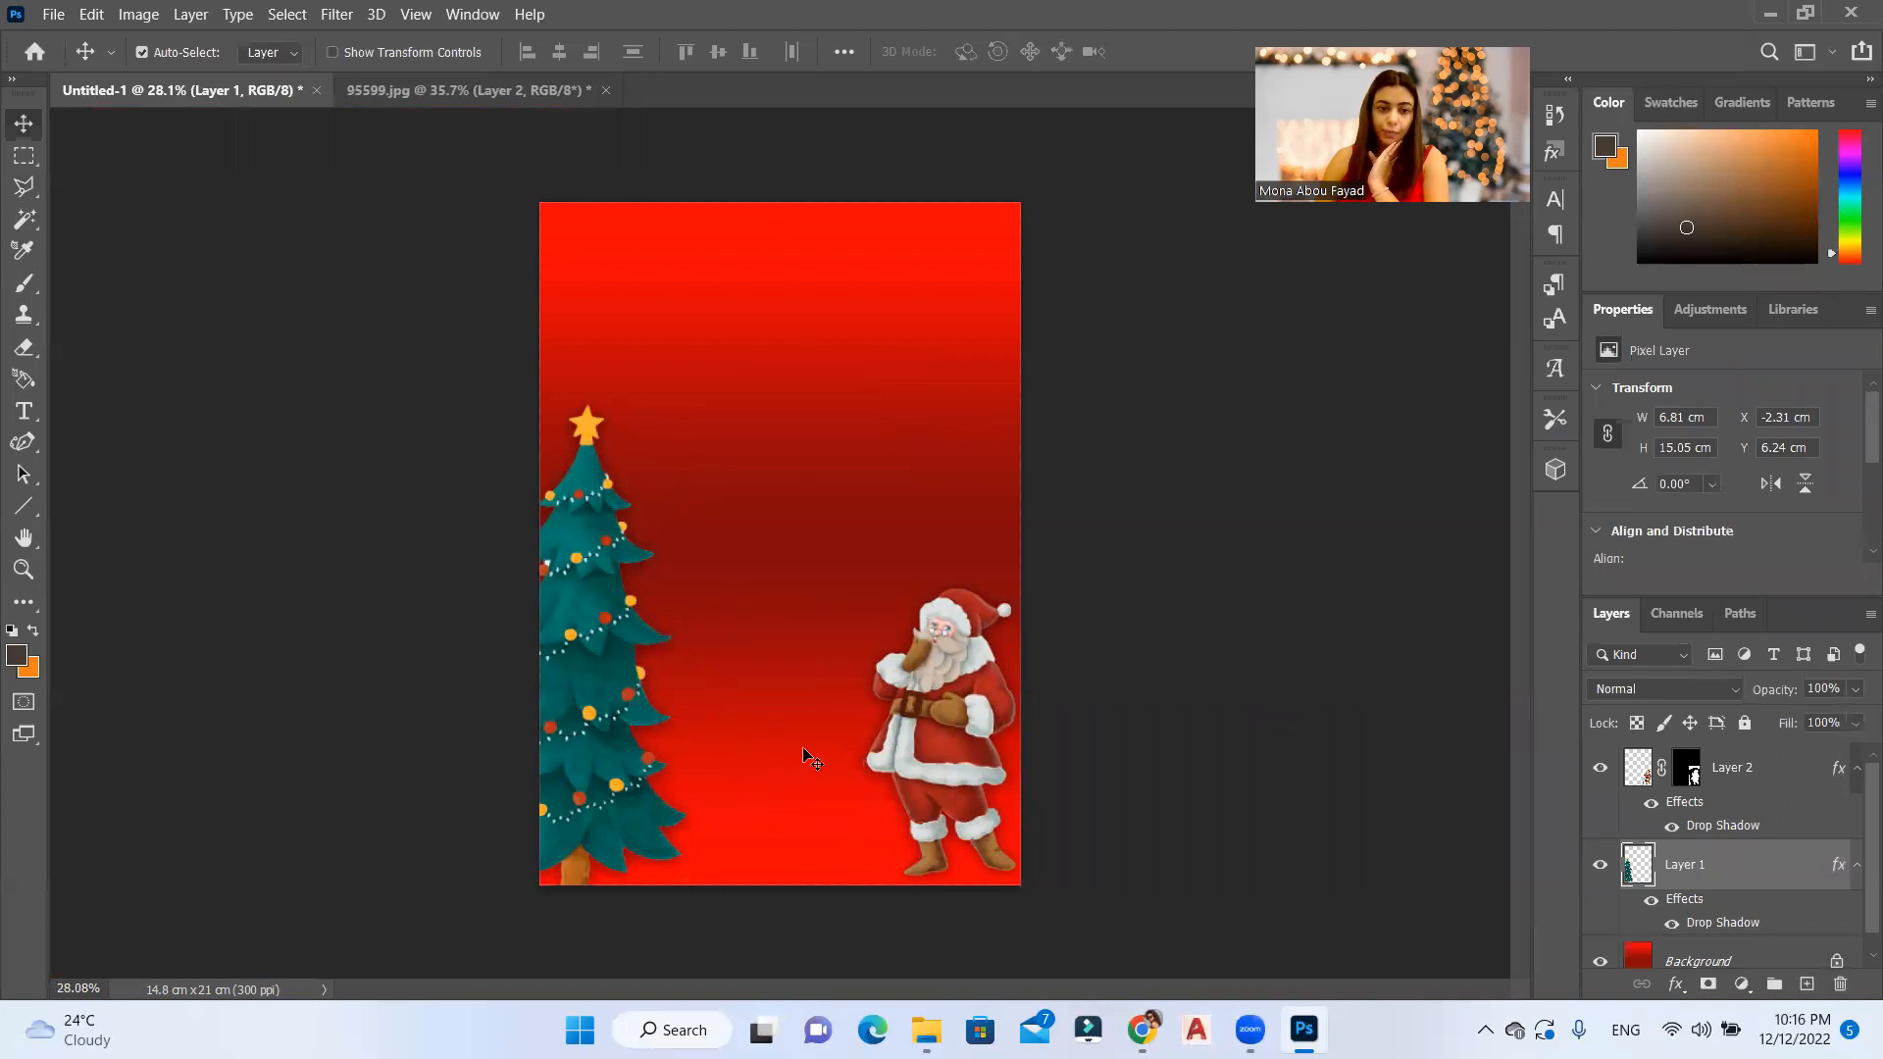
Step: In 95599.jpg, marquee-select the teal and pink gift boxes above Santa in an area of about 9.1 by 4.4 cm
click(425, 96)
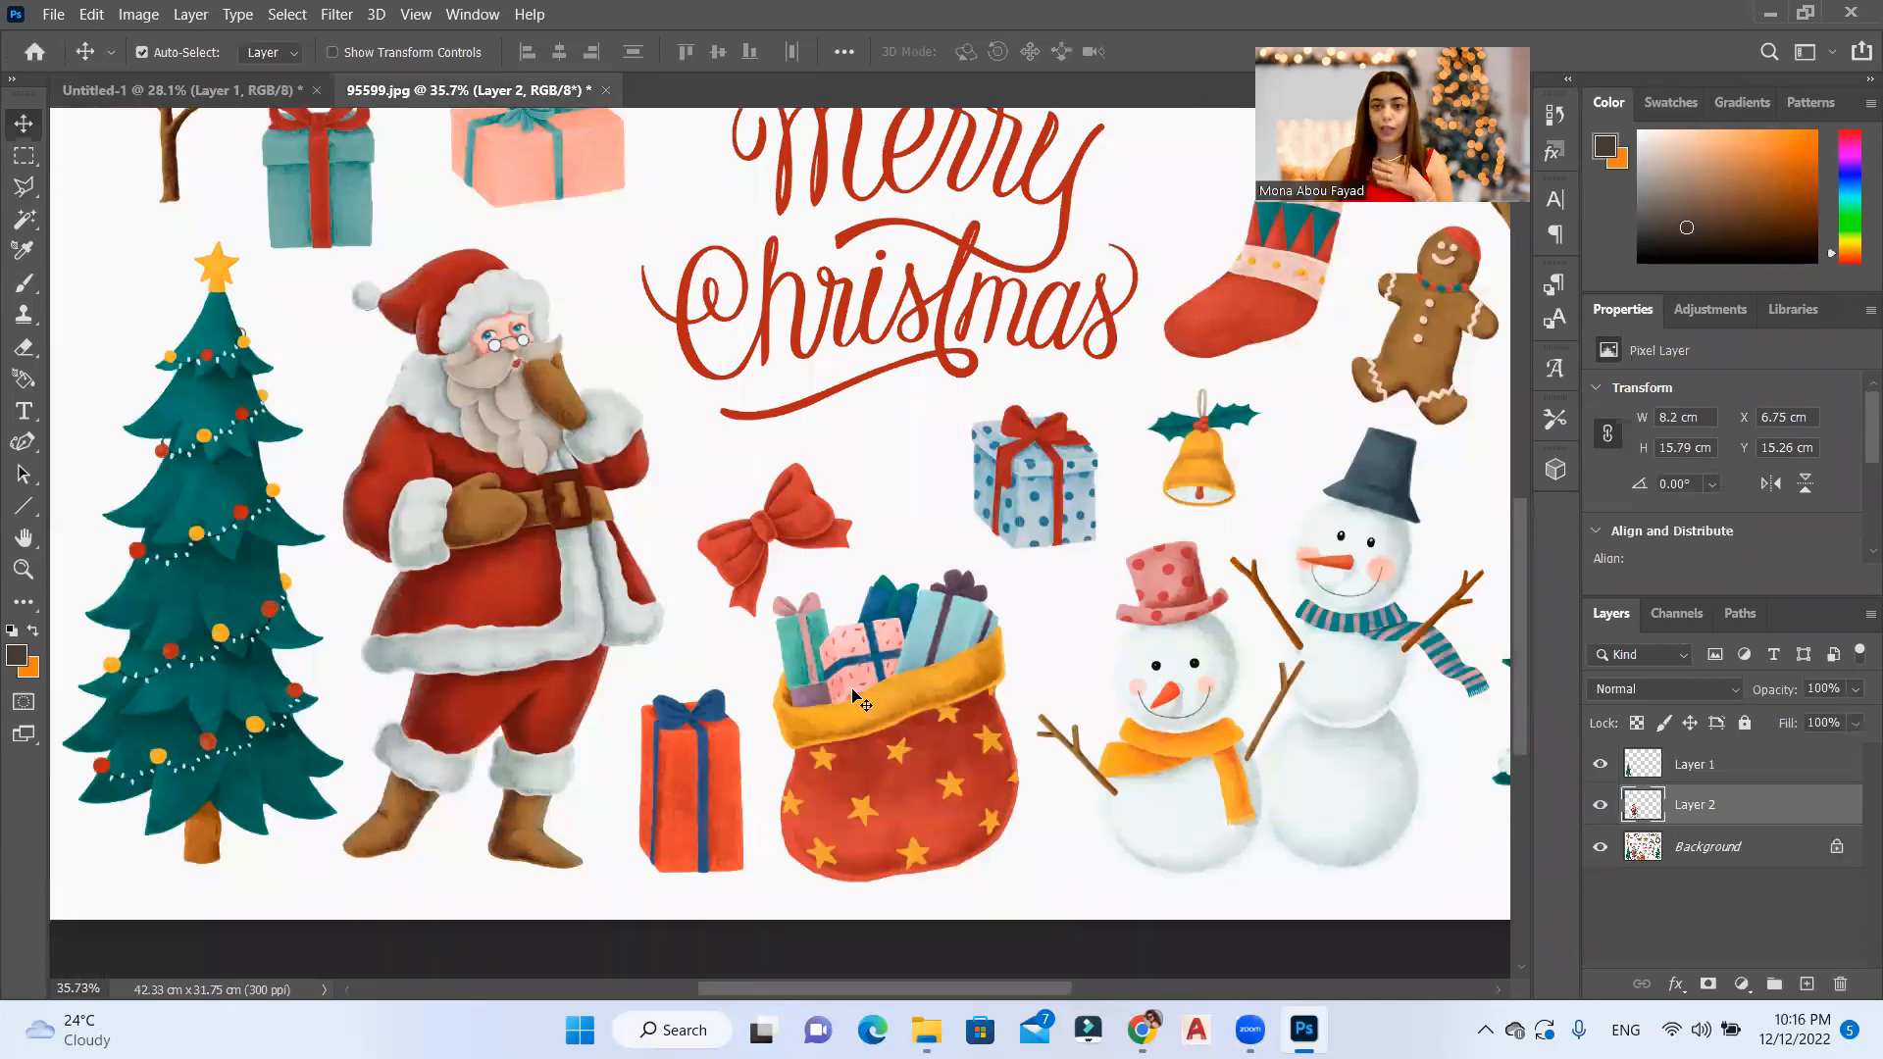
scroll(827, 686, up, 6)
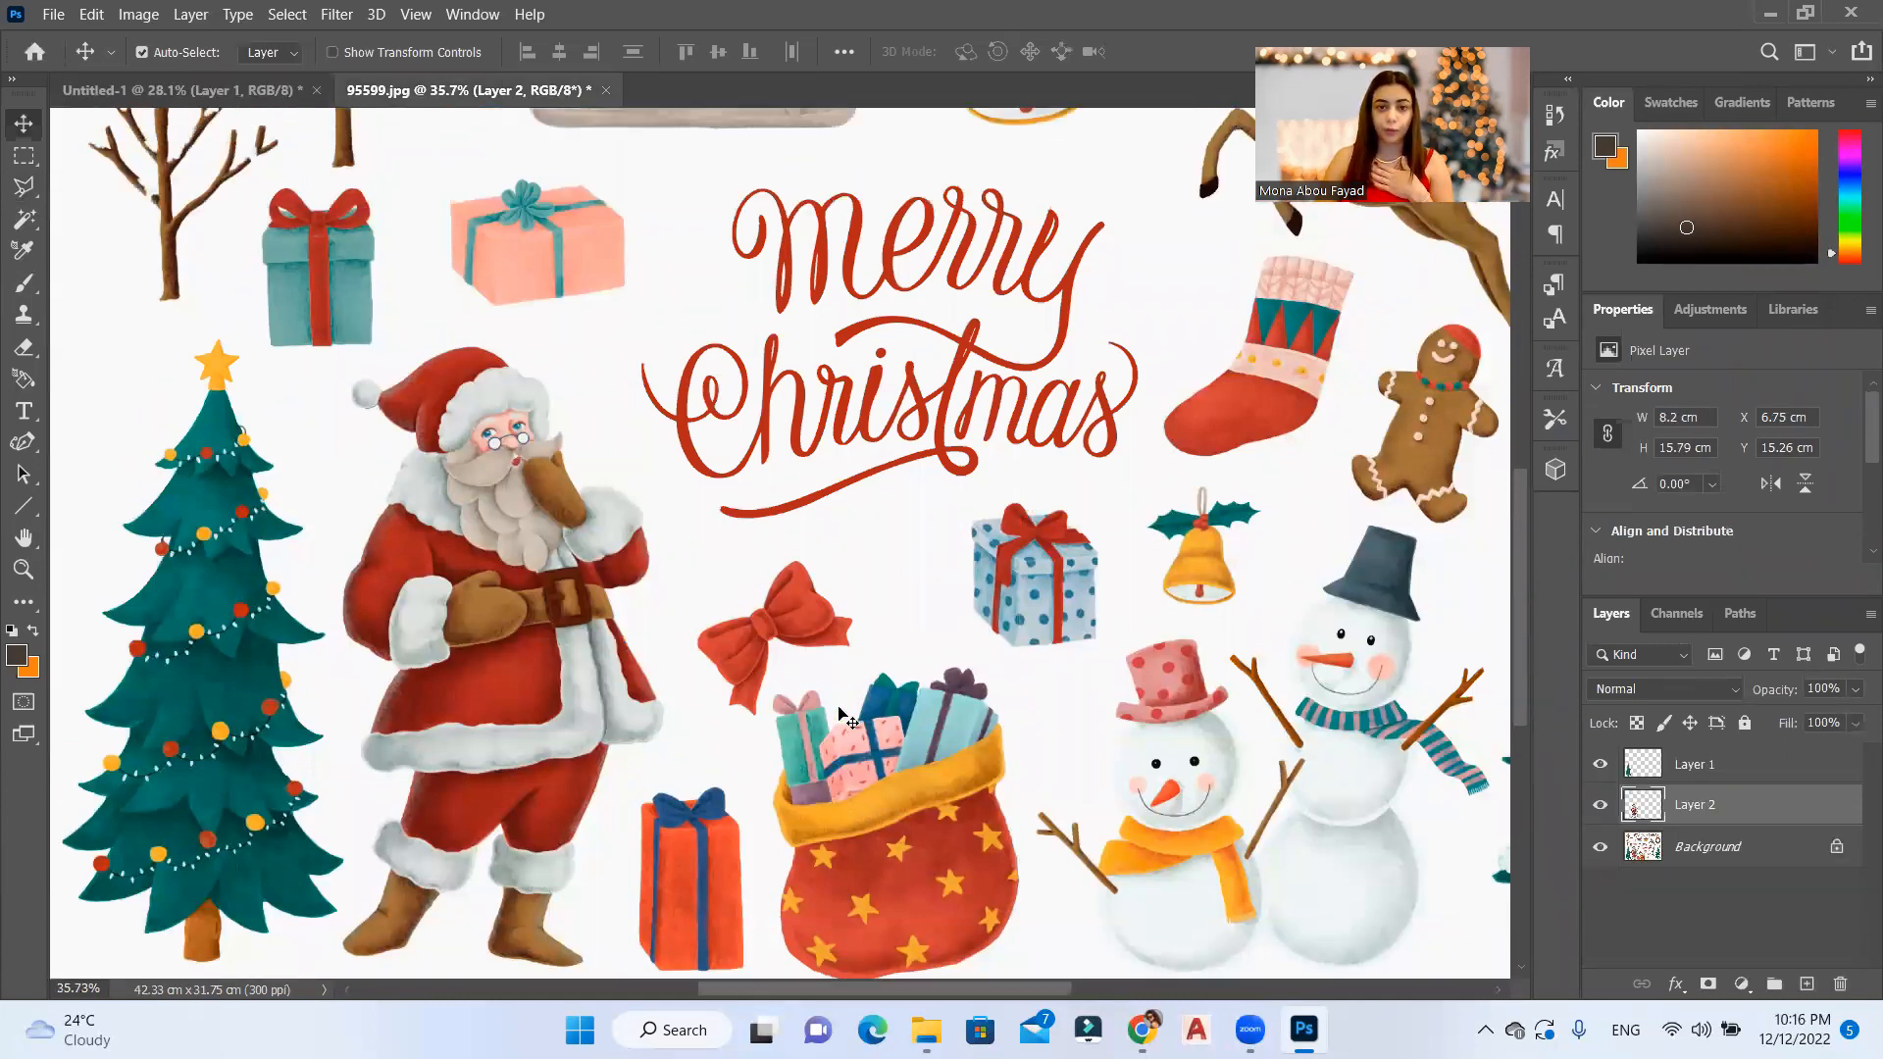
scroll(844, 697, down, 3)
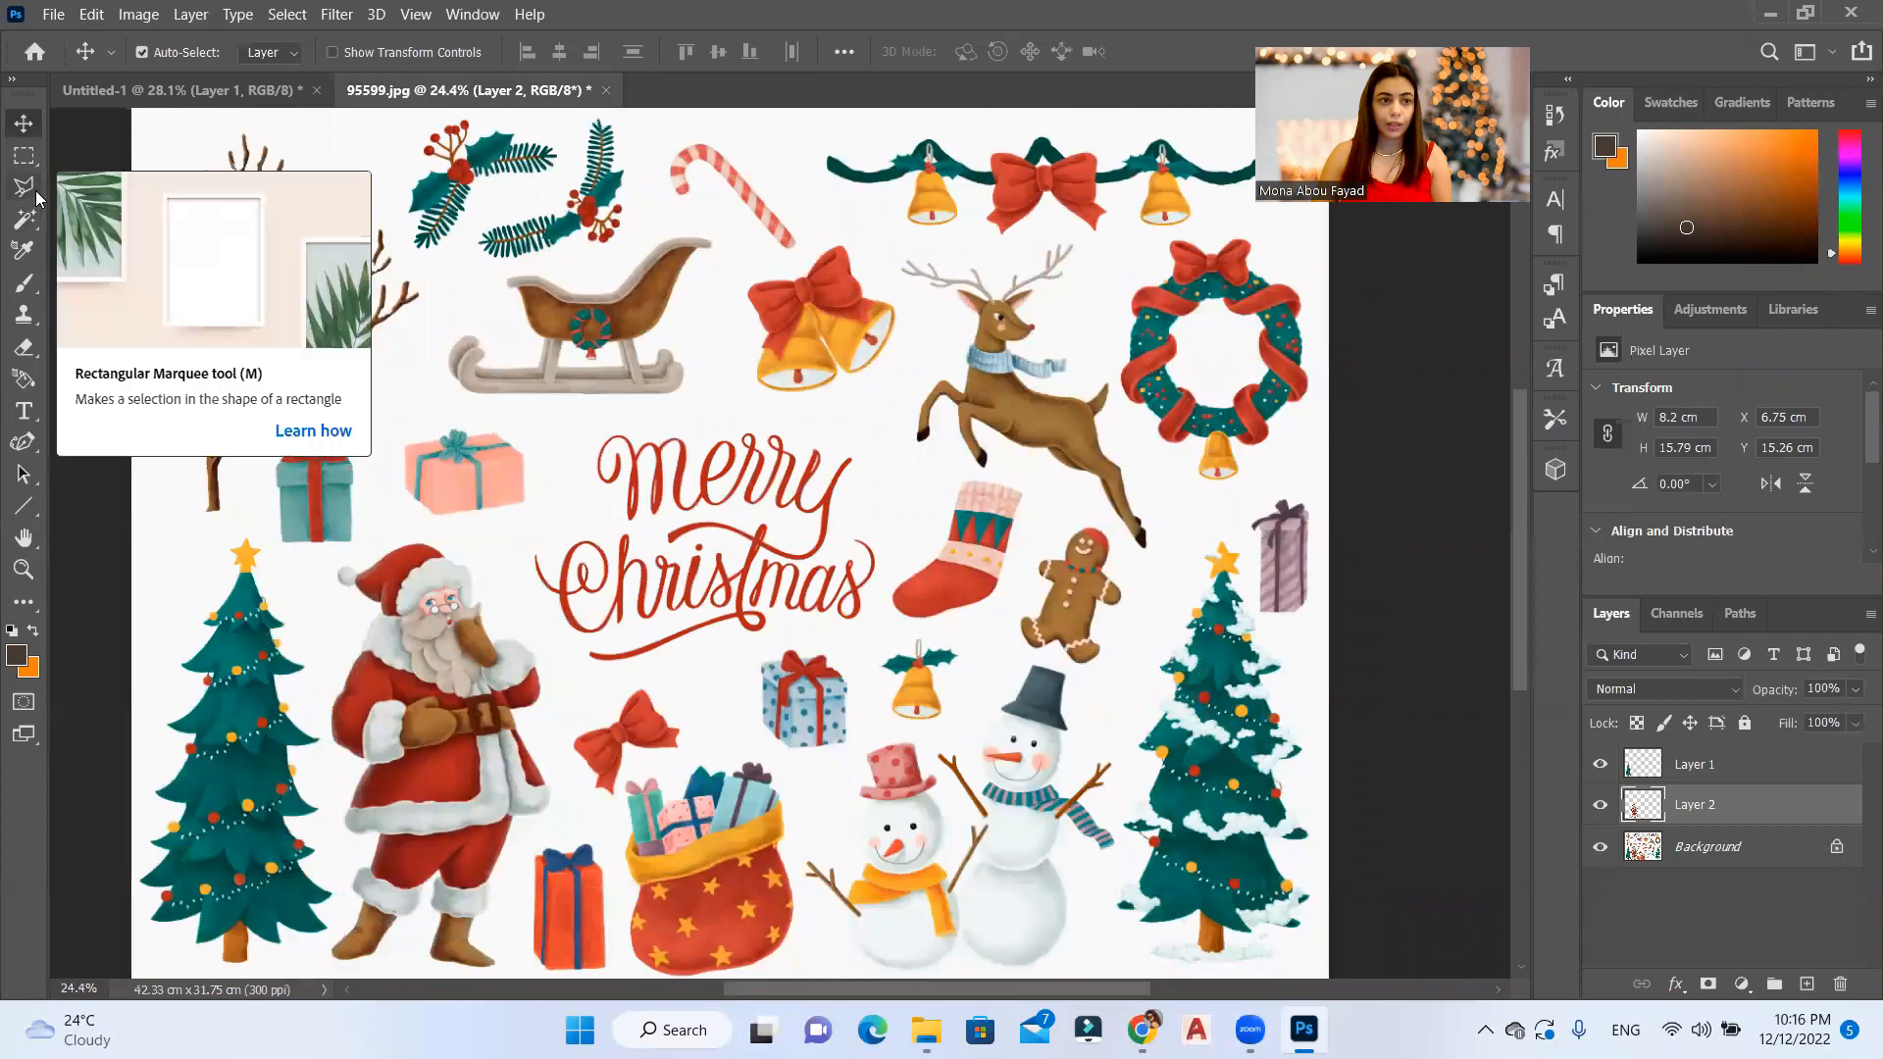
scroll(18, 218, down, 1)
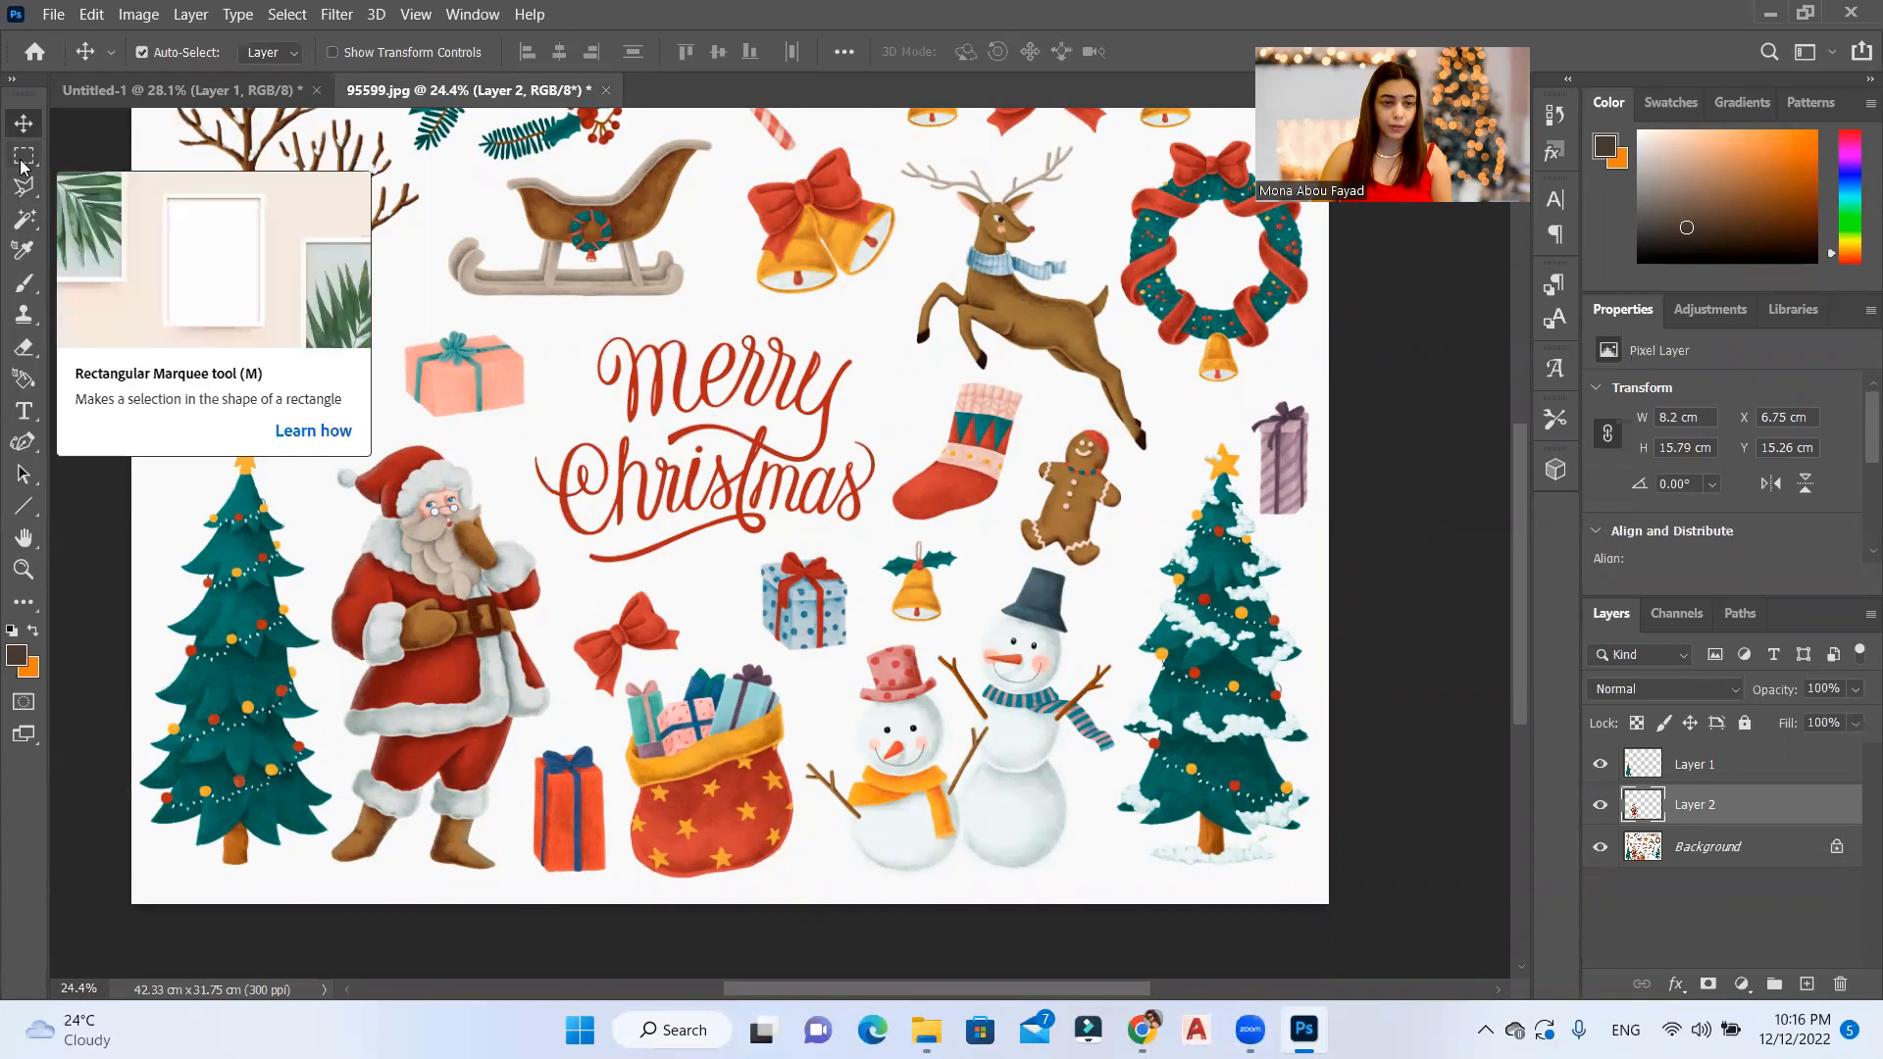
click(24, 156)
scroll(303, 371, up, 1)
scroll(839, 329, up, 4)
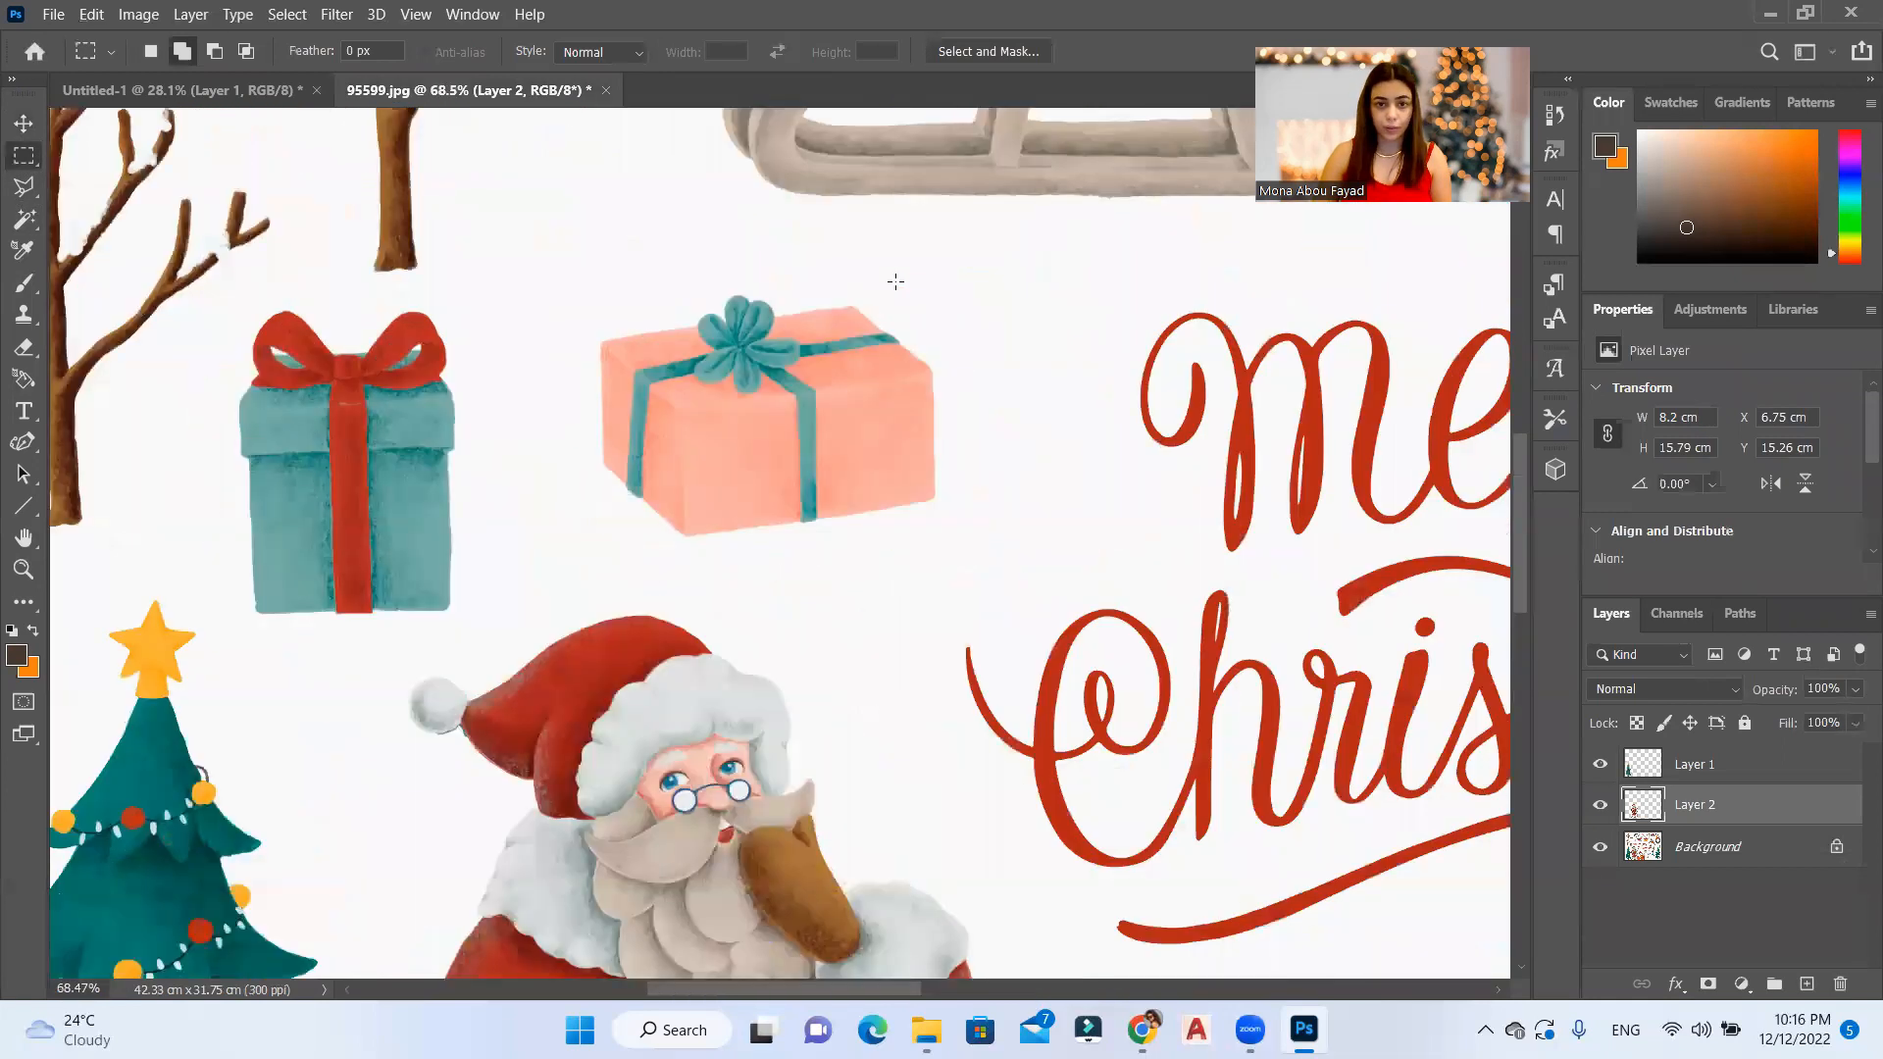
drag(210, 297, 932, 632)
drag(745, 709, 539, 612)
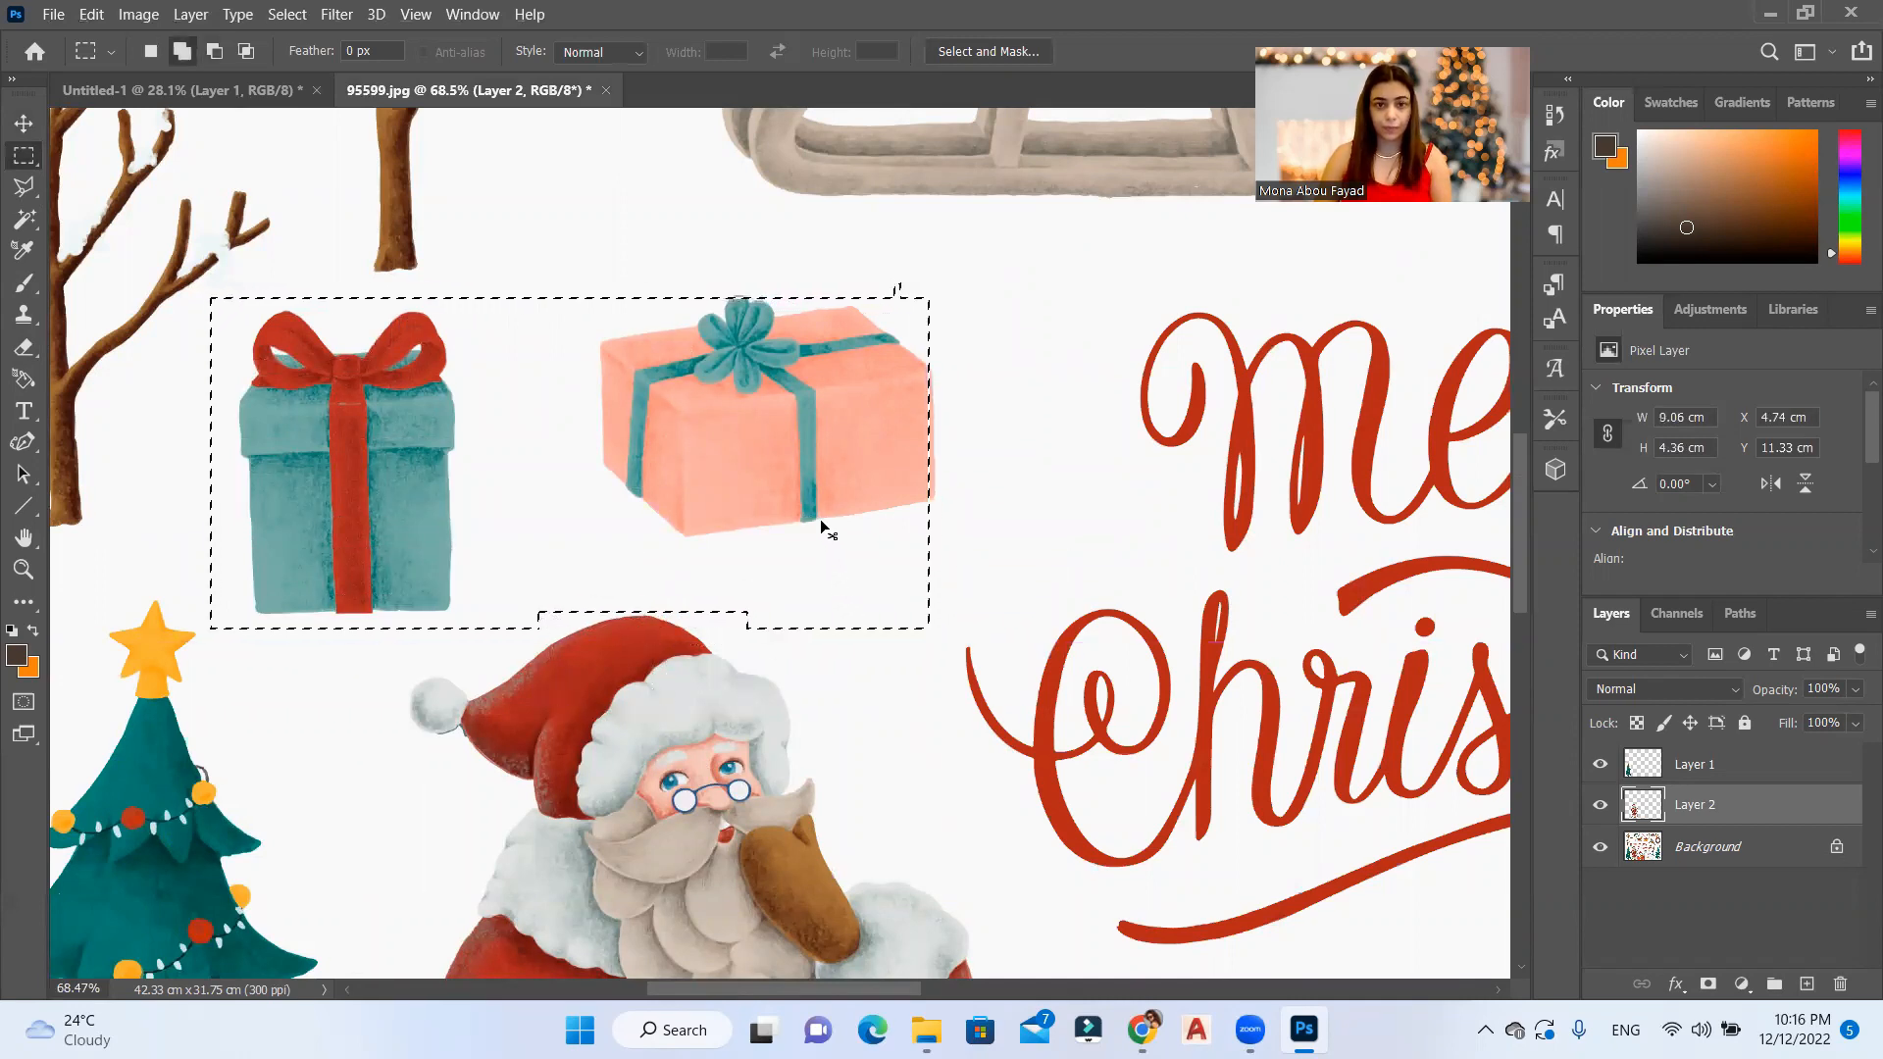
Step: Copy the selected gift boxes from the Background to a new layer and move it into the Untitled-1 card between the tree and Santa
click(1756, 846)
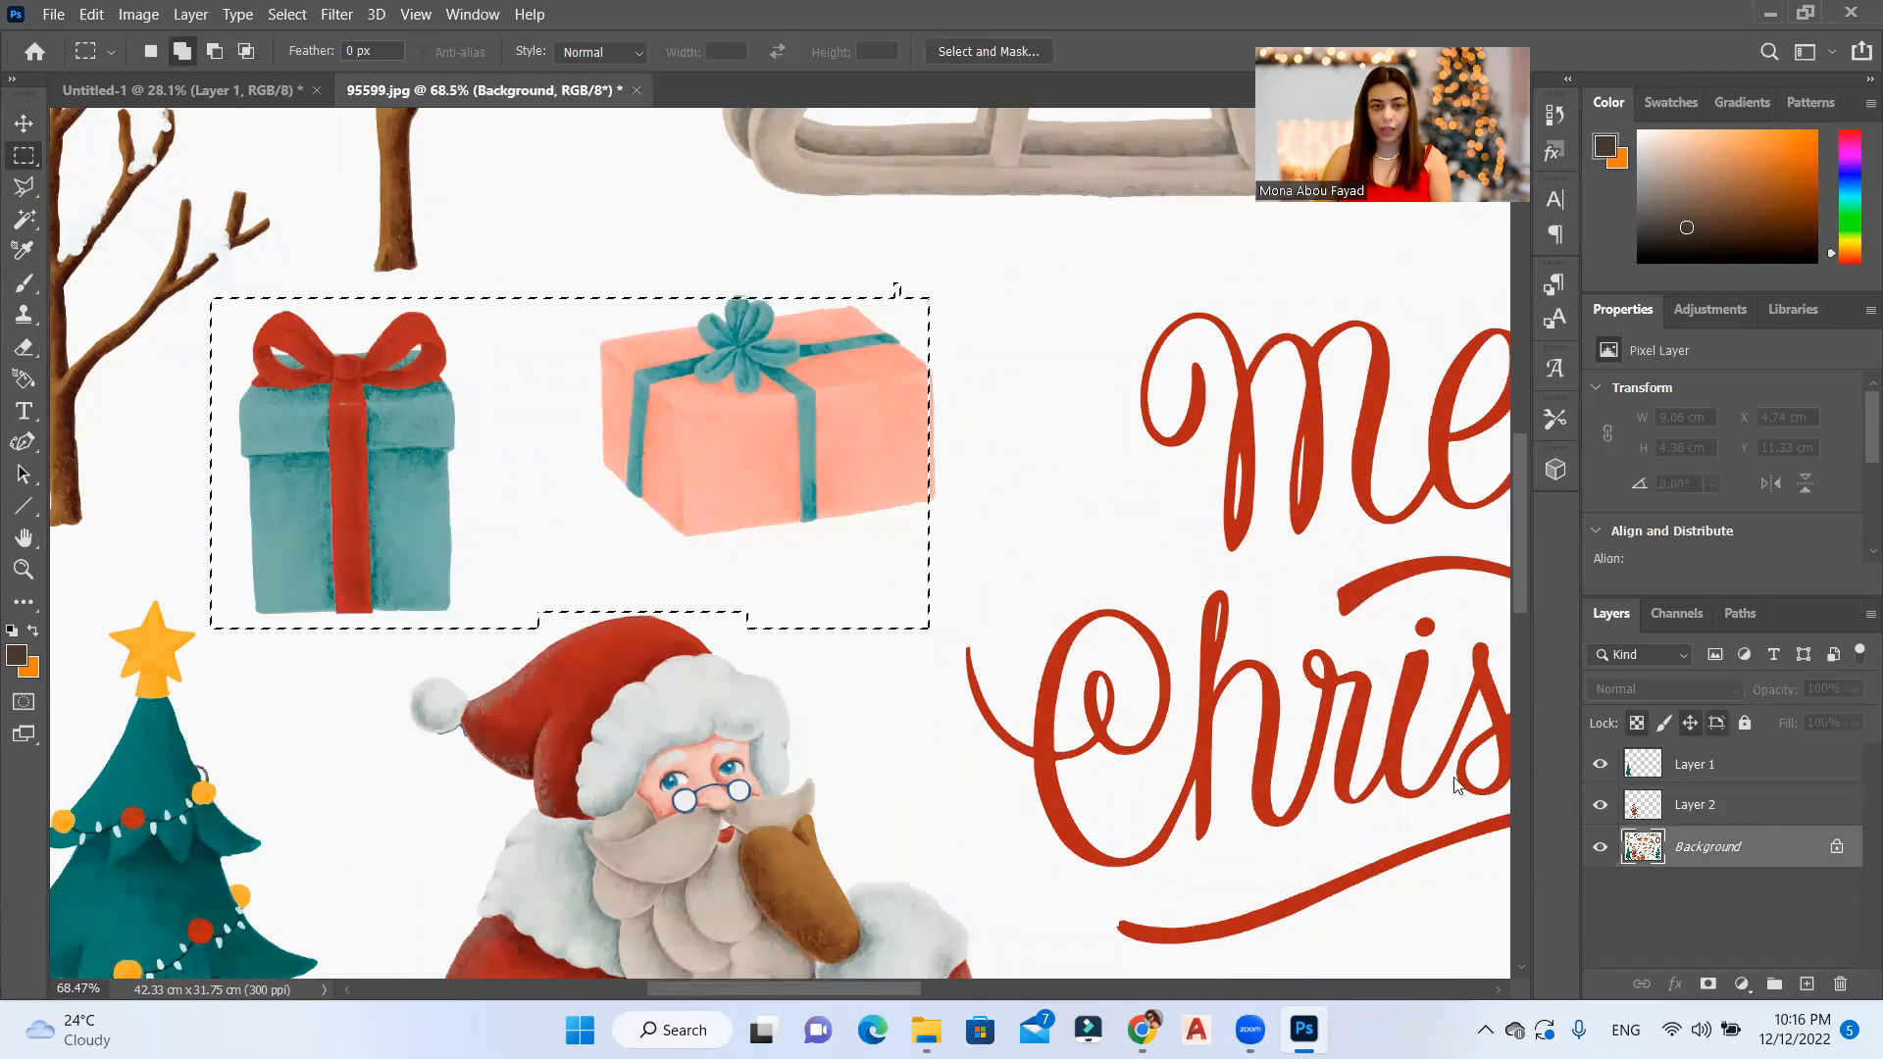
key(ctrl+j)
click(23, 124)
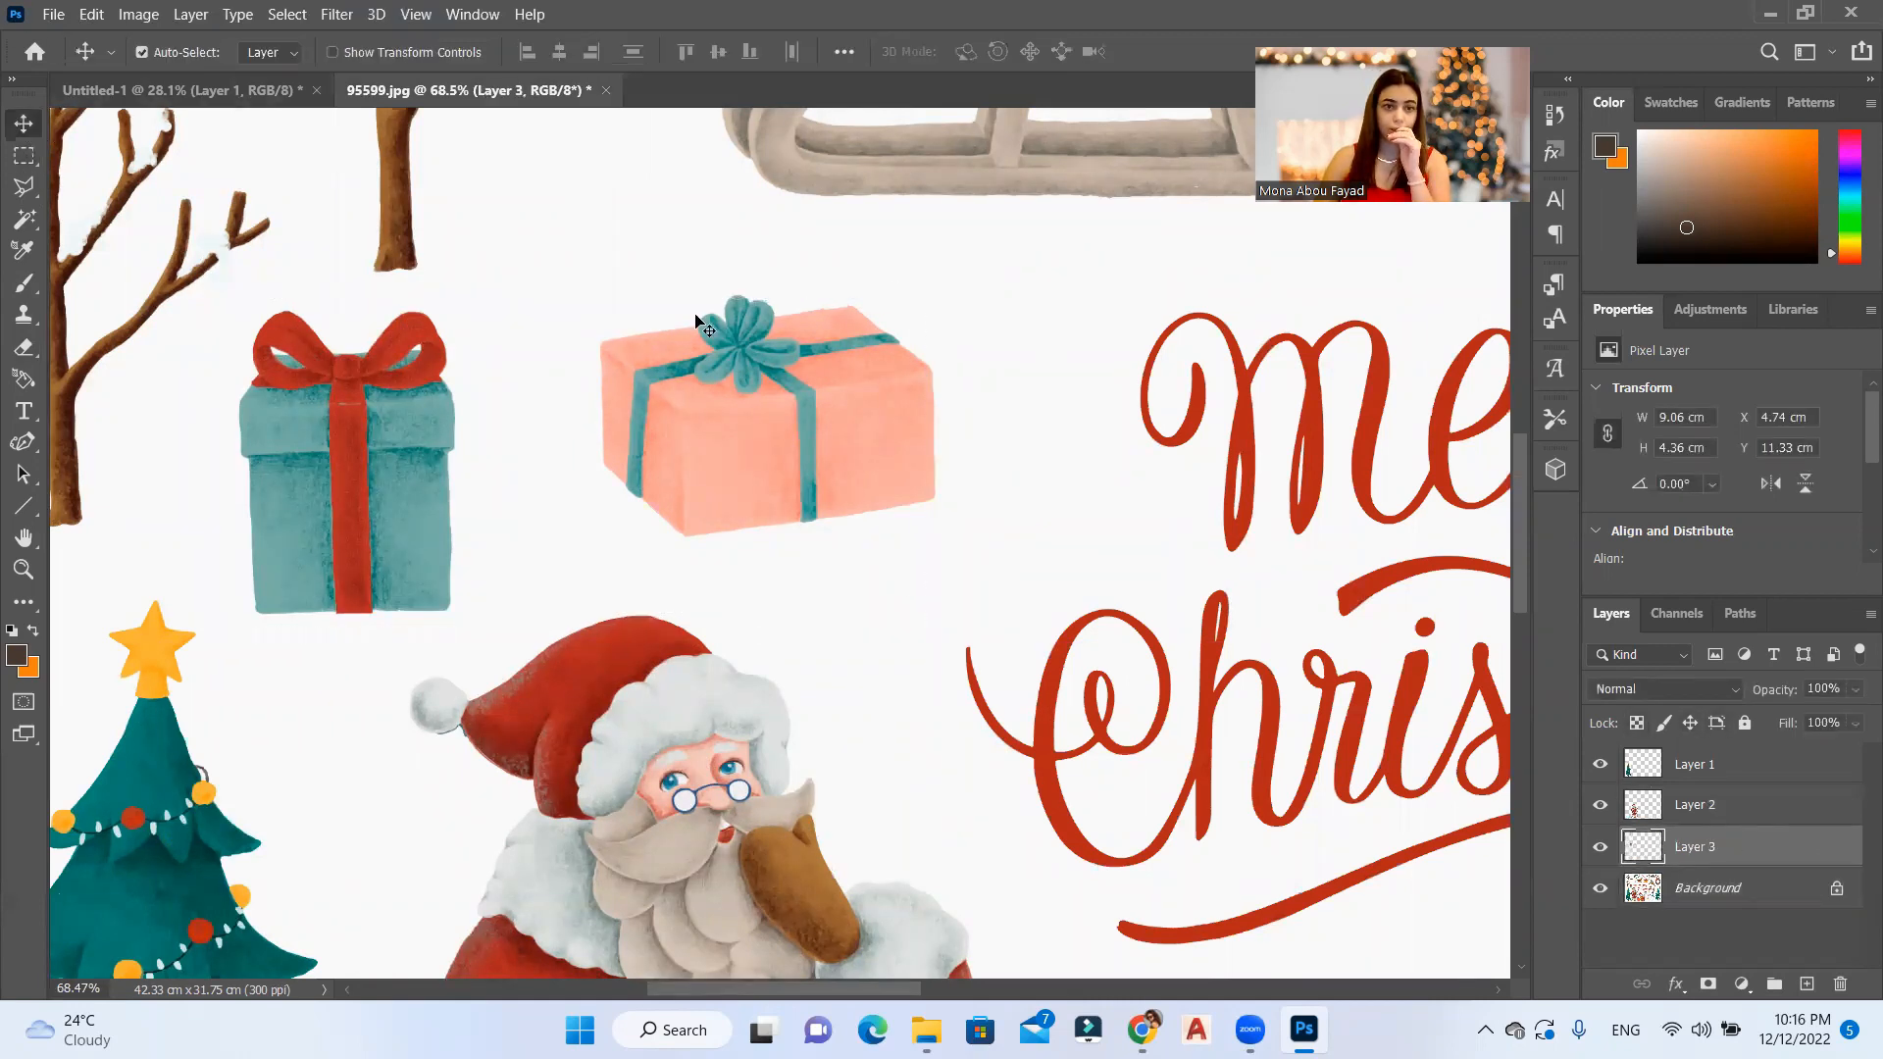
drag(760, 417, 836, 490)
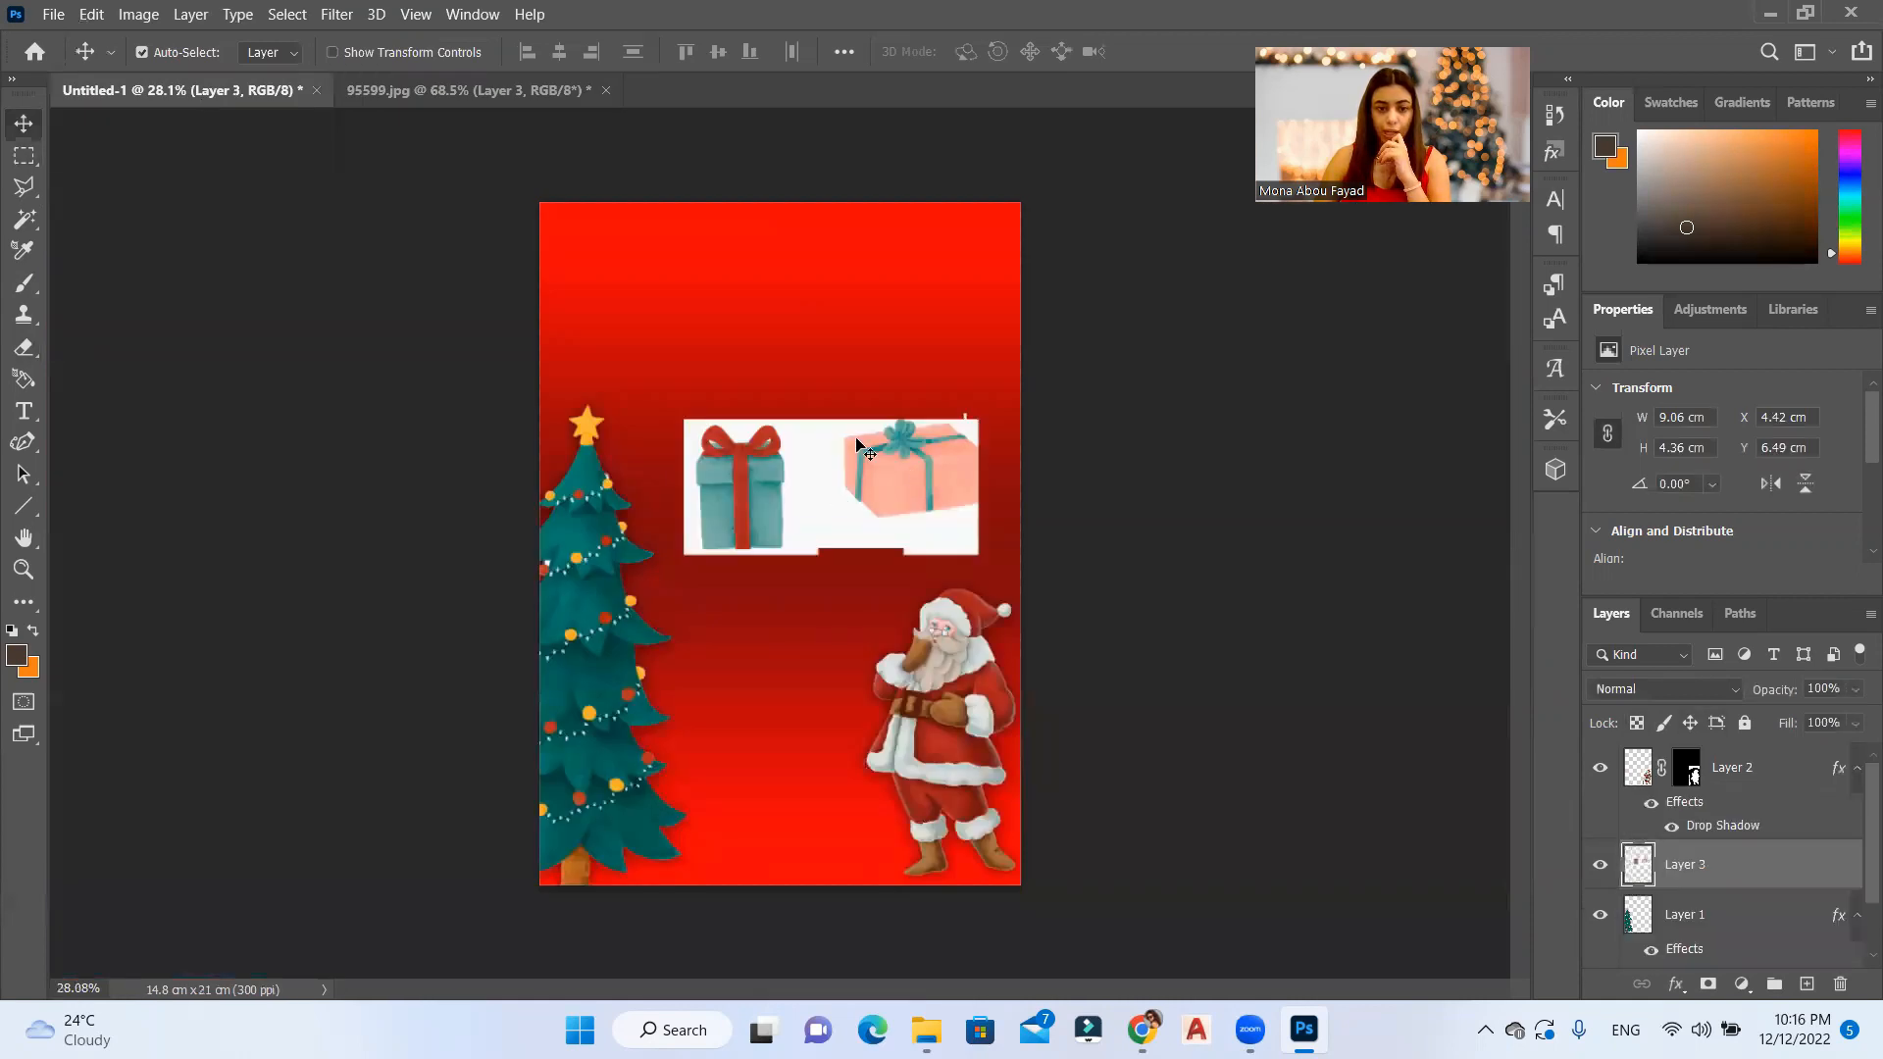
Step: Select the white around both gift boxes with the Magic Wand, invert the selection and add a layer mask to Layer 3
click(24, 222)
click(819, 509)
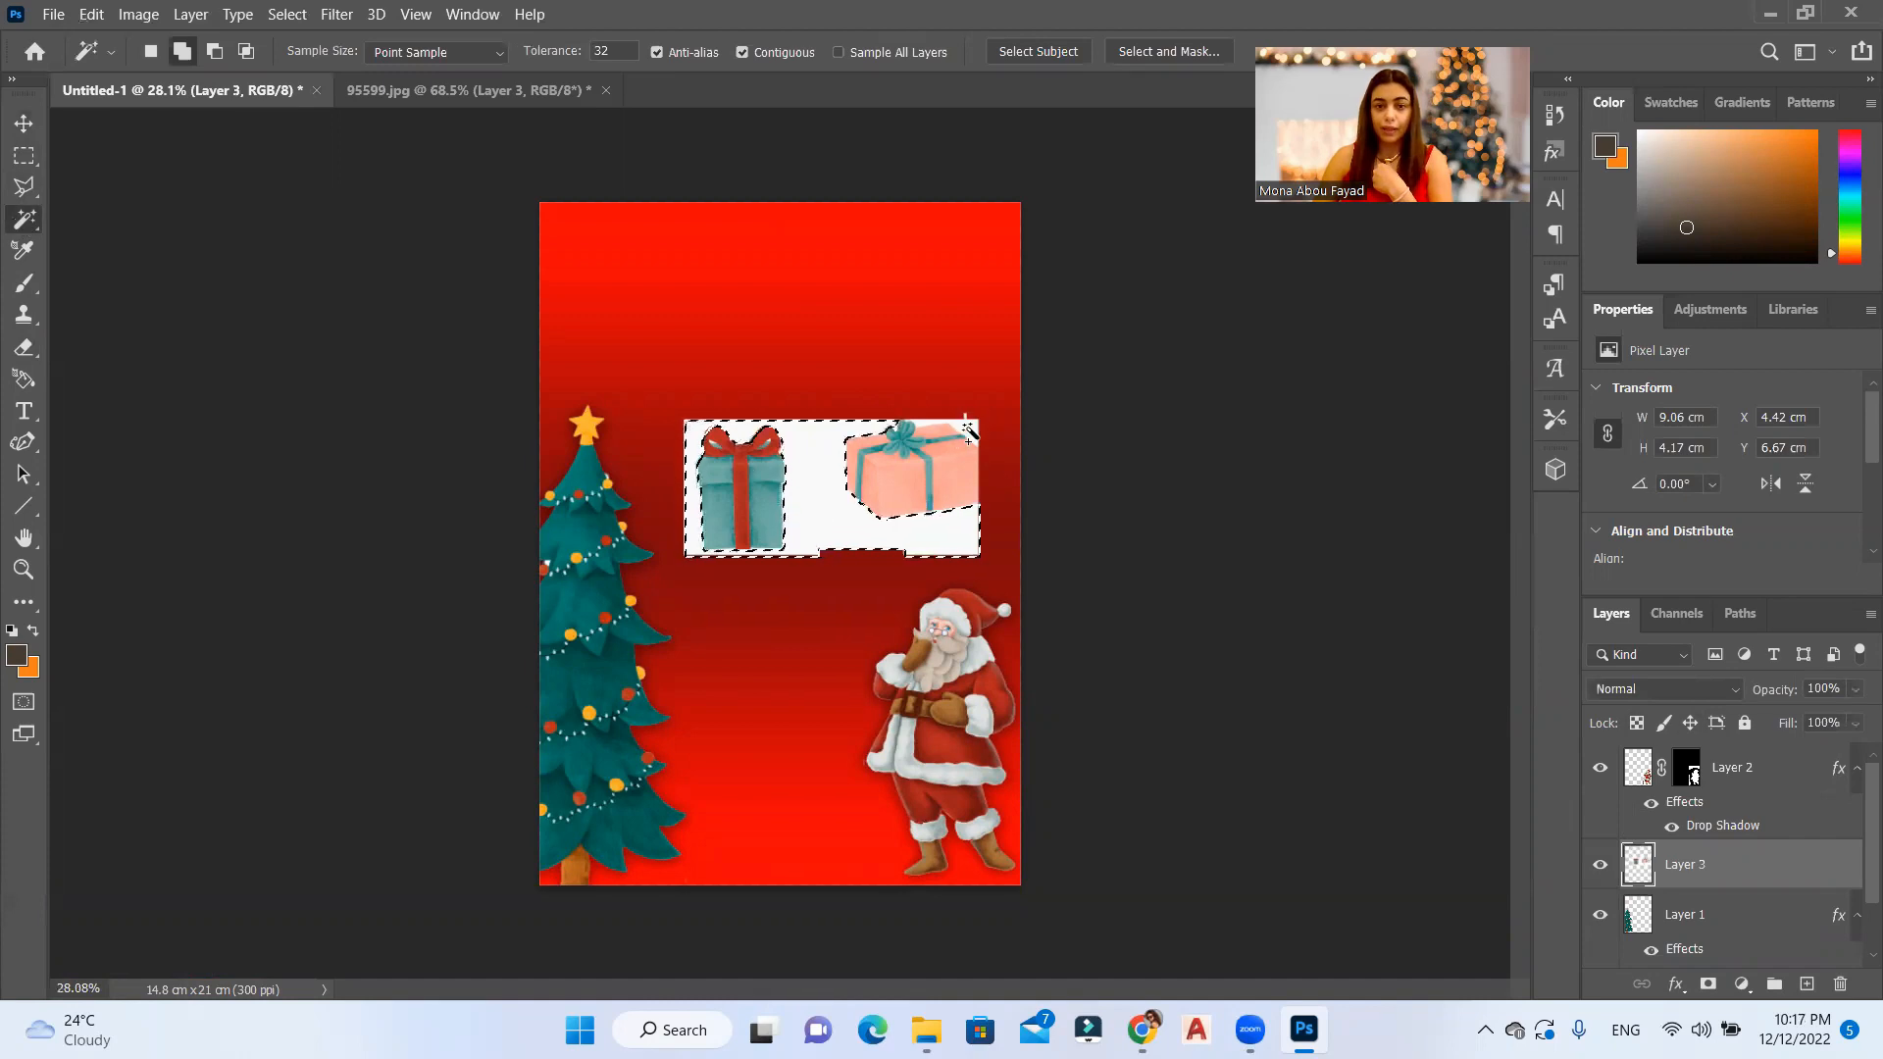
scroll(915, 373, up, 1)
scroll(917, 372, up, 2)
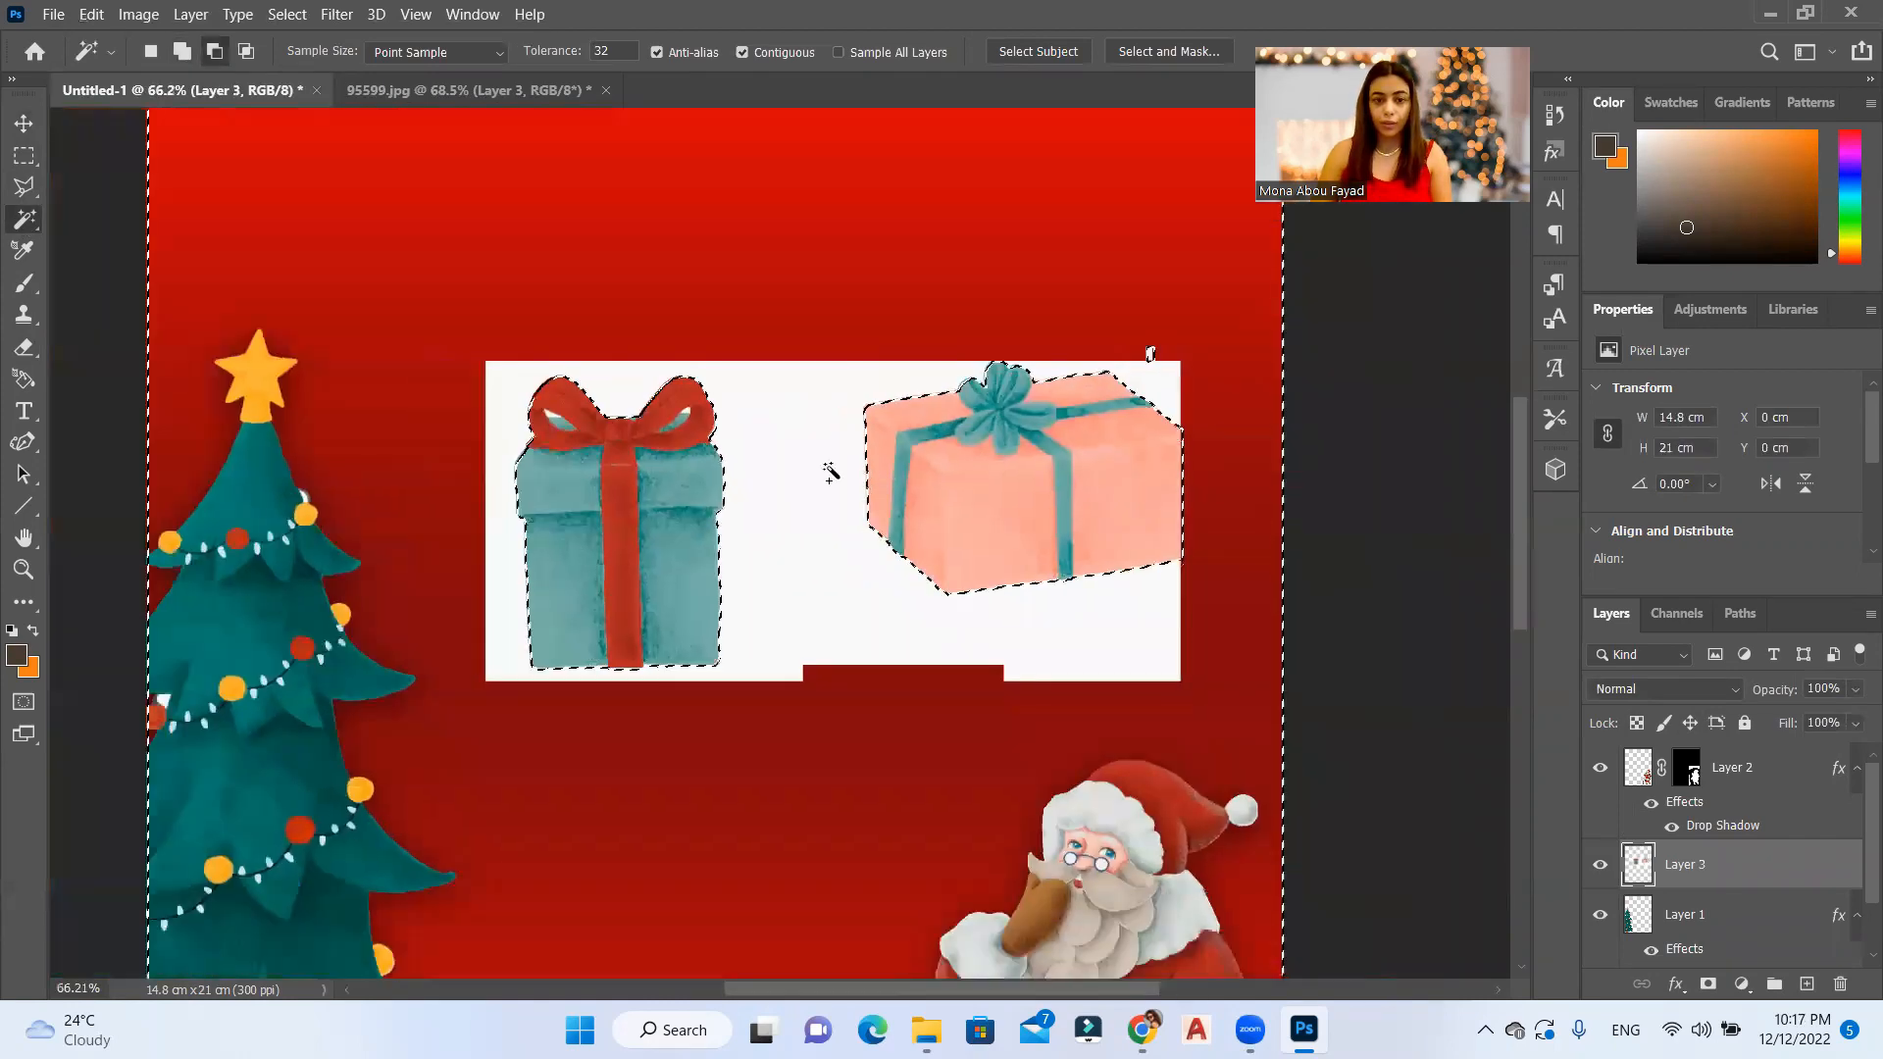
right_click(831, 463)
right_click(692, 408)
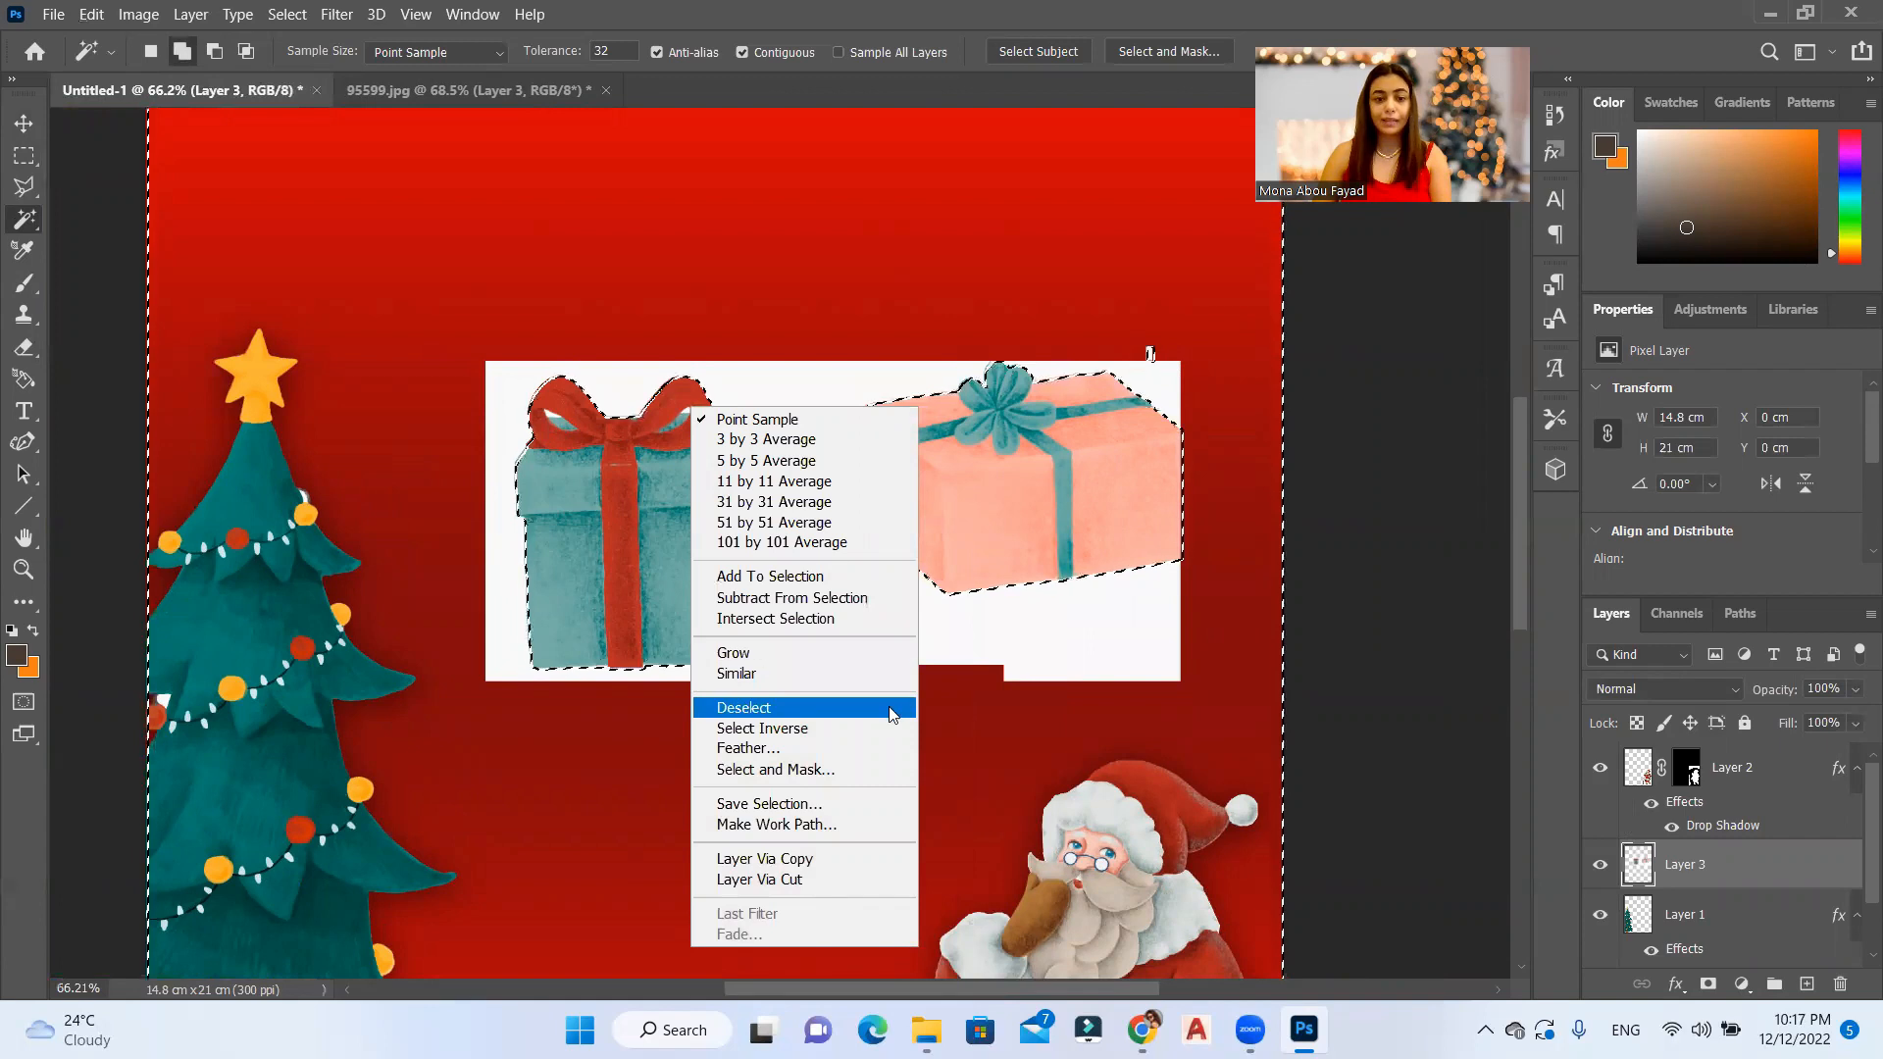
click(894, 728)
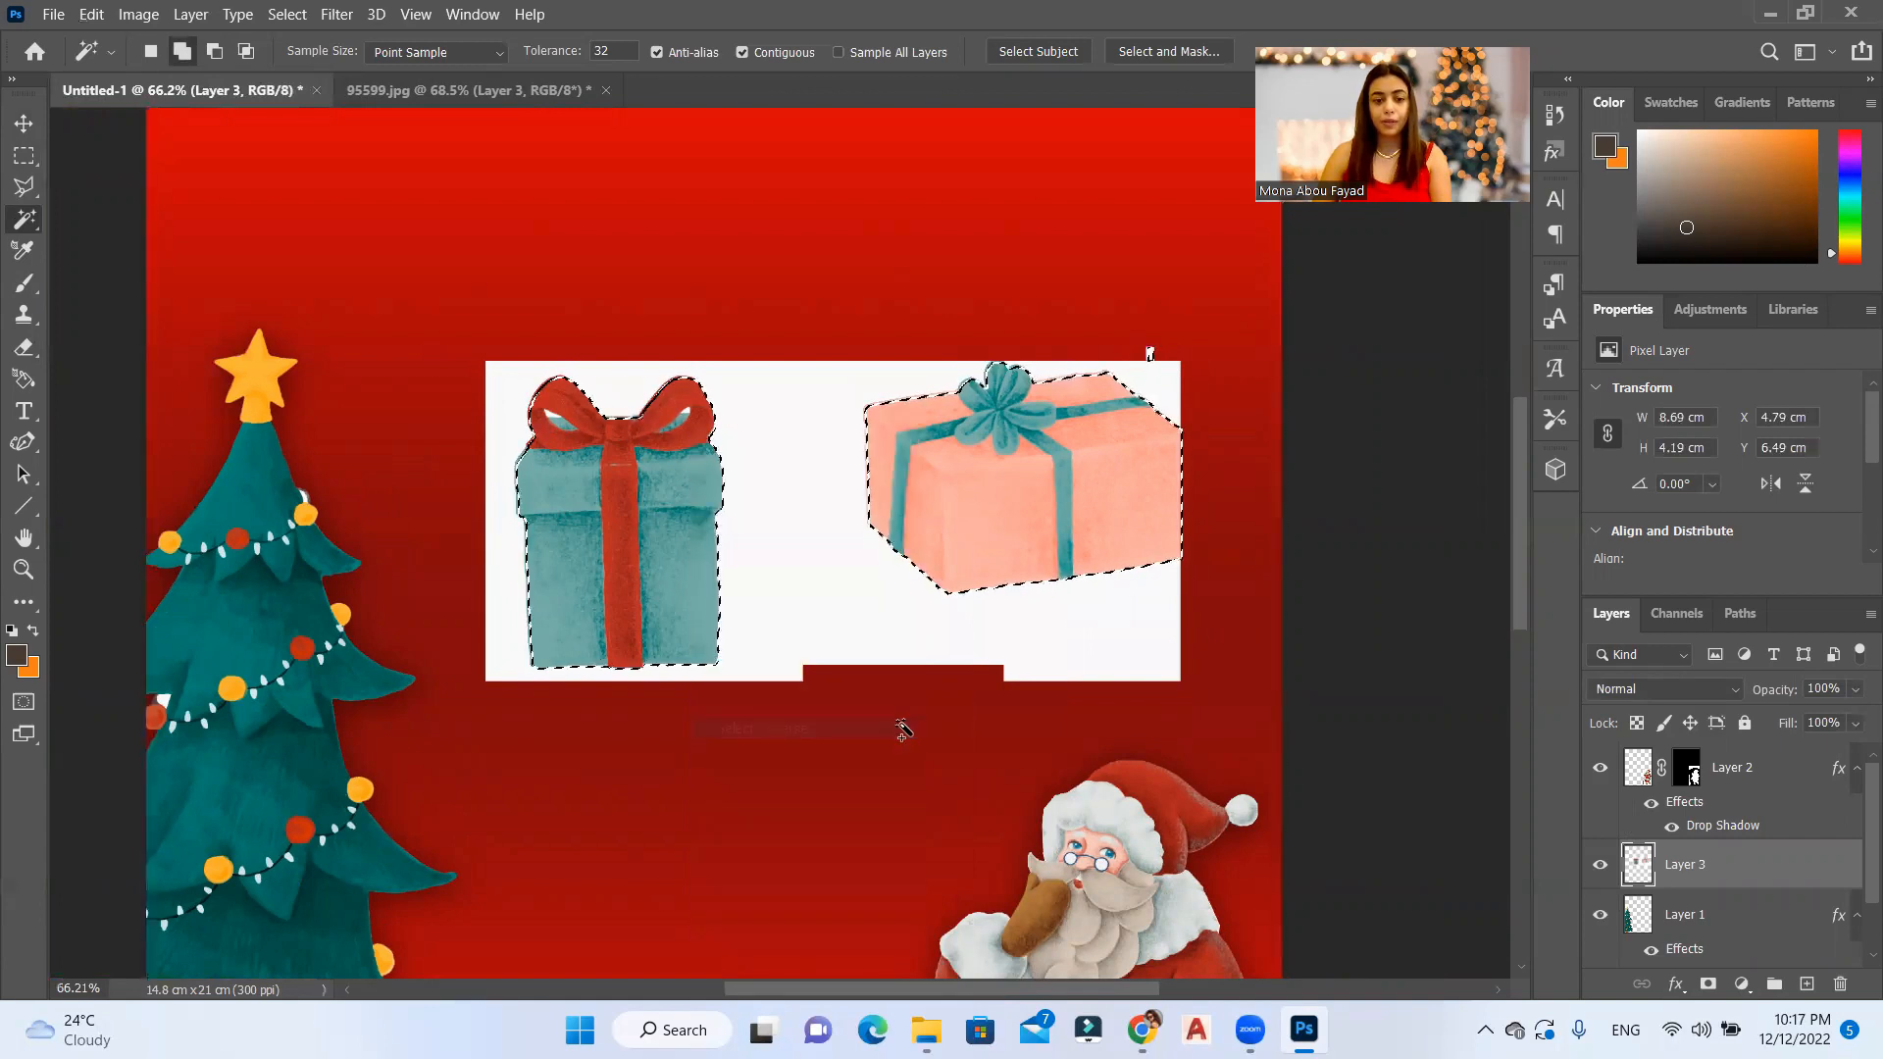
click(1708, 985)
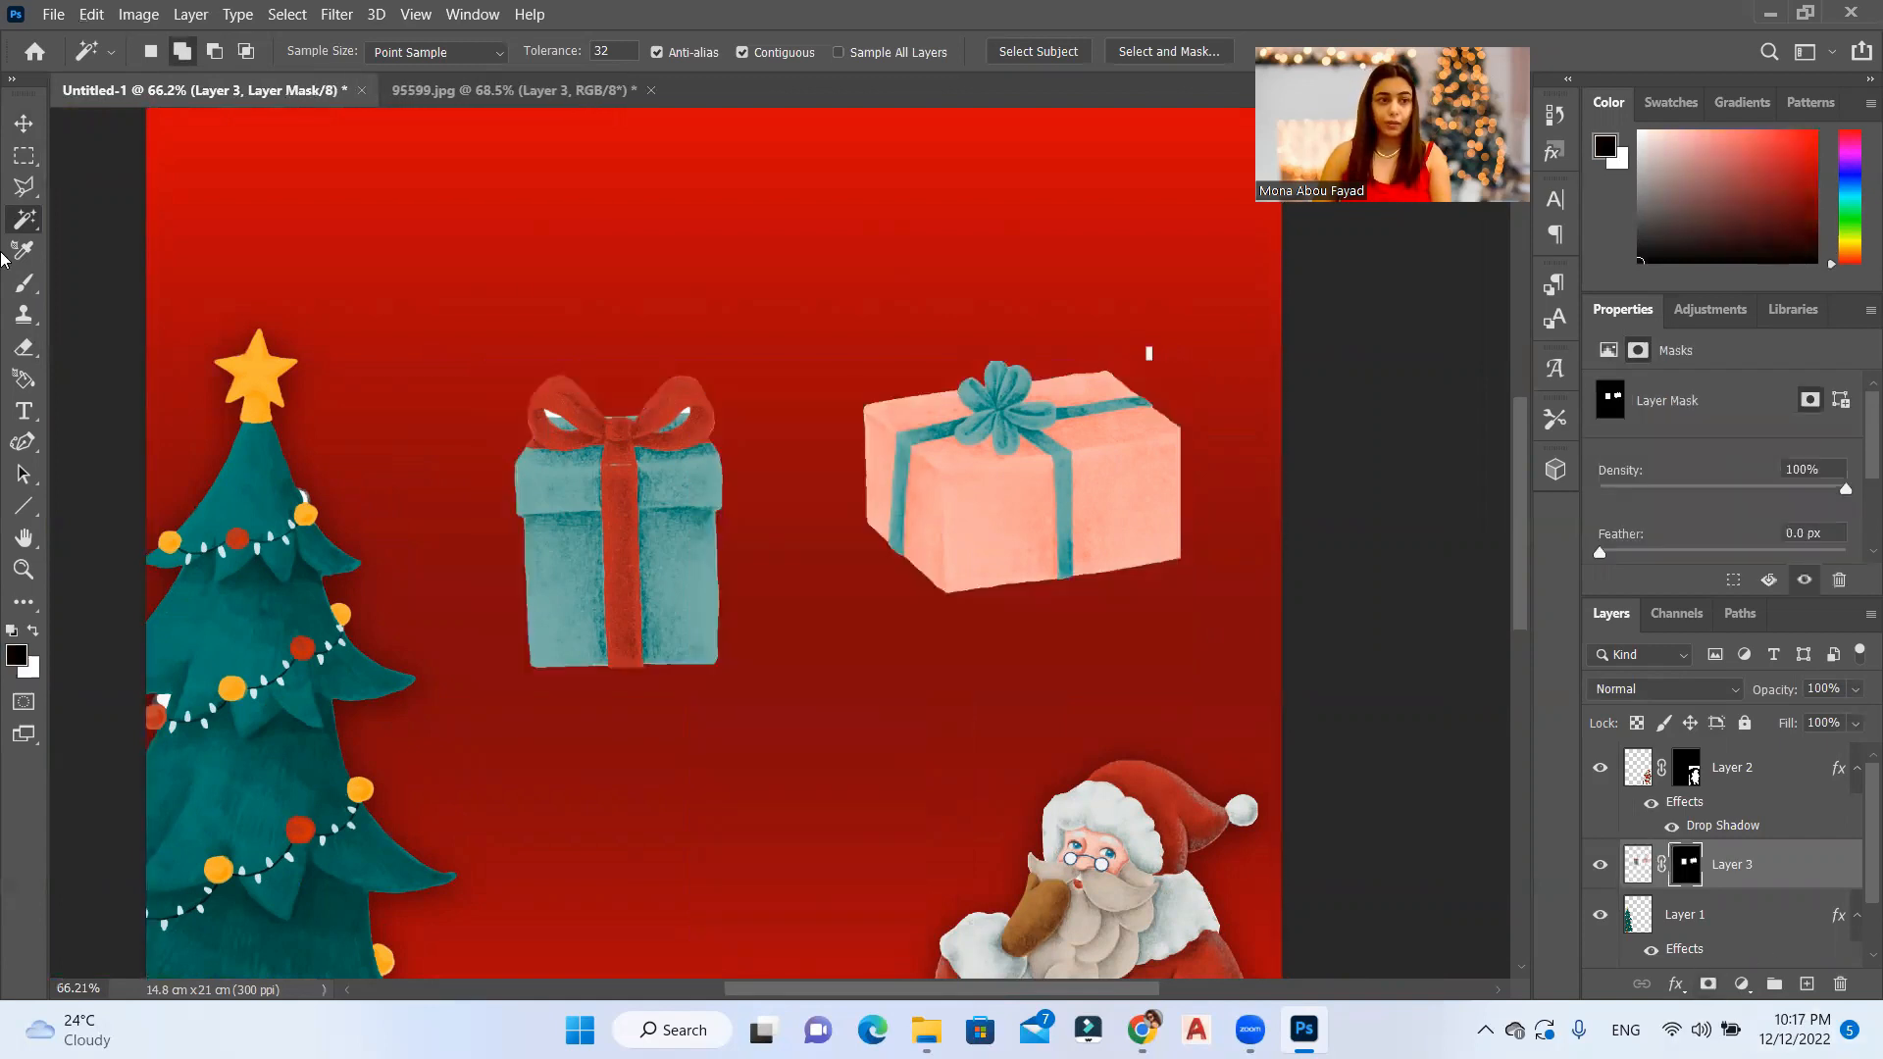
Step: Set black as the foreground colour and select the white gap inside the teal gift's bow with the Magic Wand
click(27, 283)
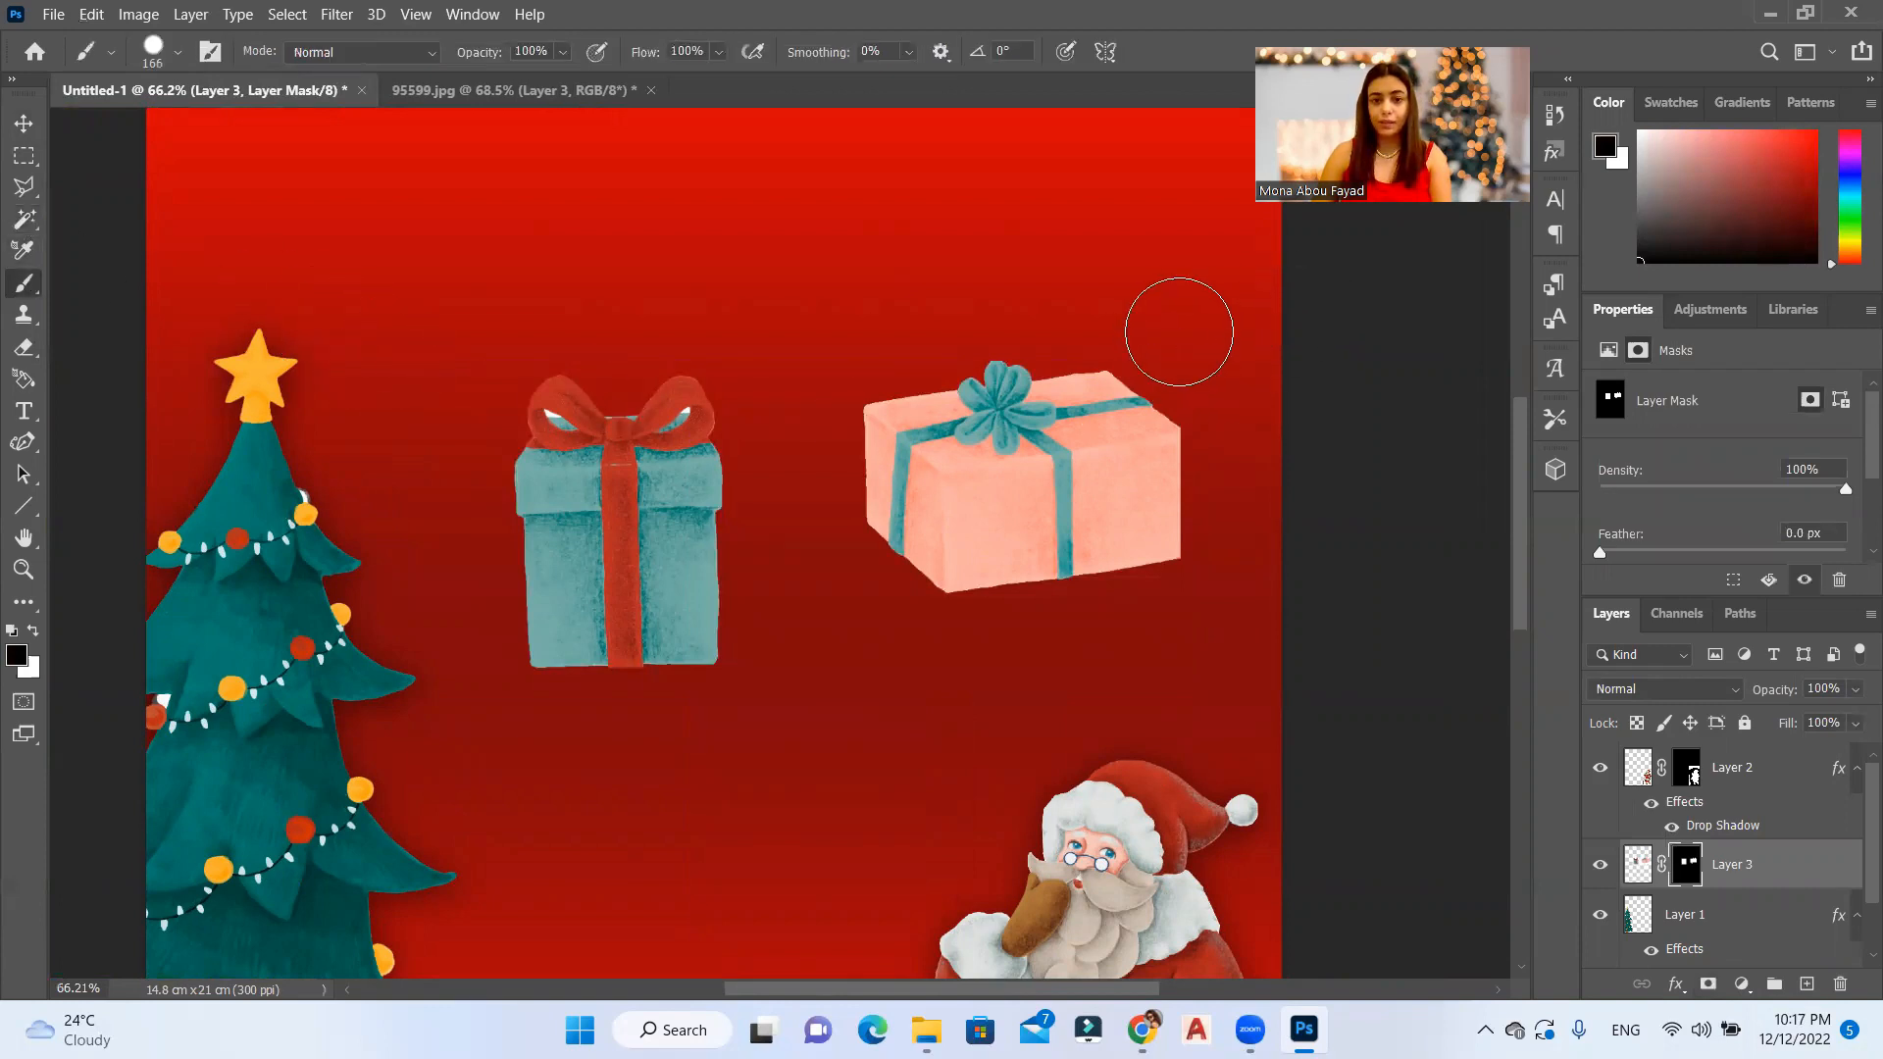
key(x)
scroll(618, 353, up, 3)
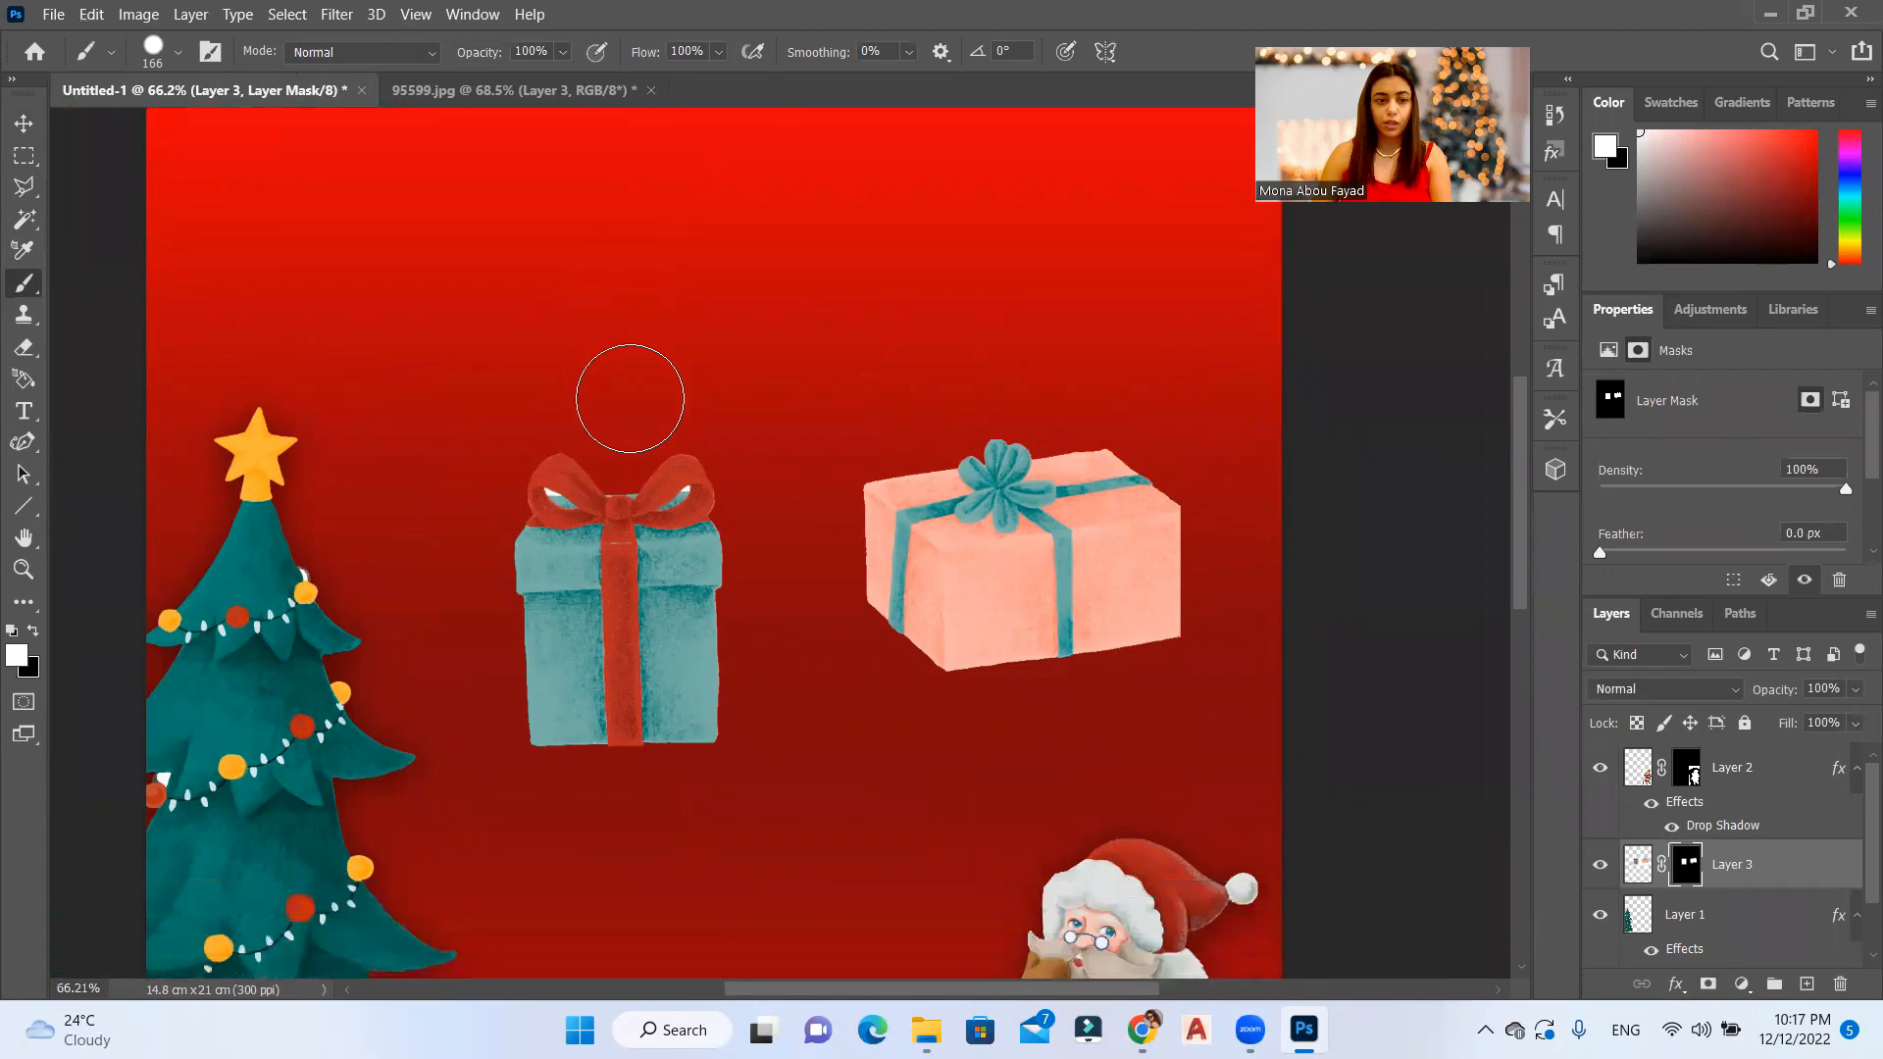
scroll(630, 398, down, 3)
scroll(539, 382, up, 5)
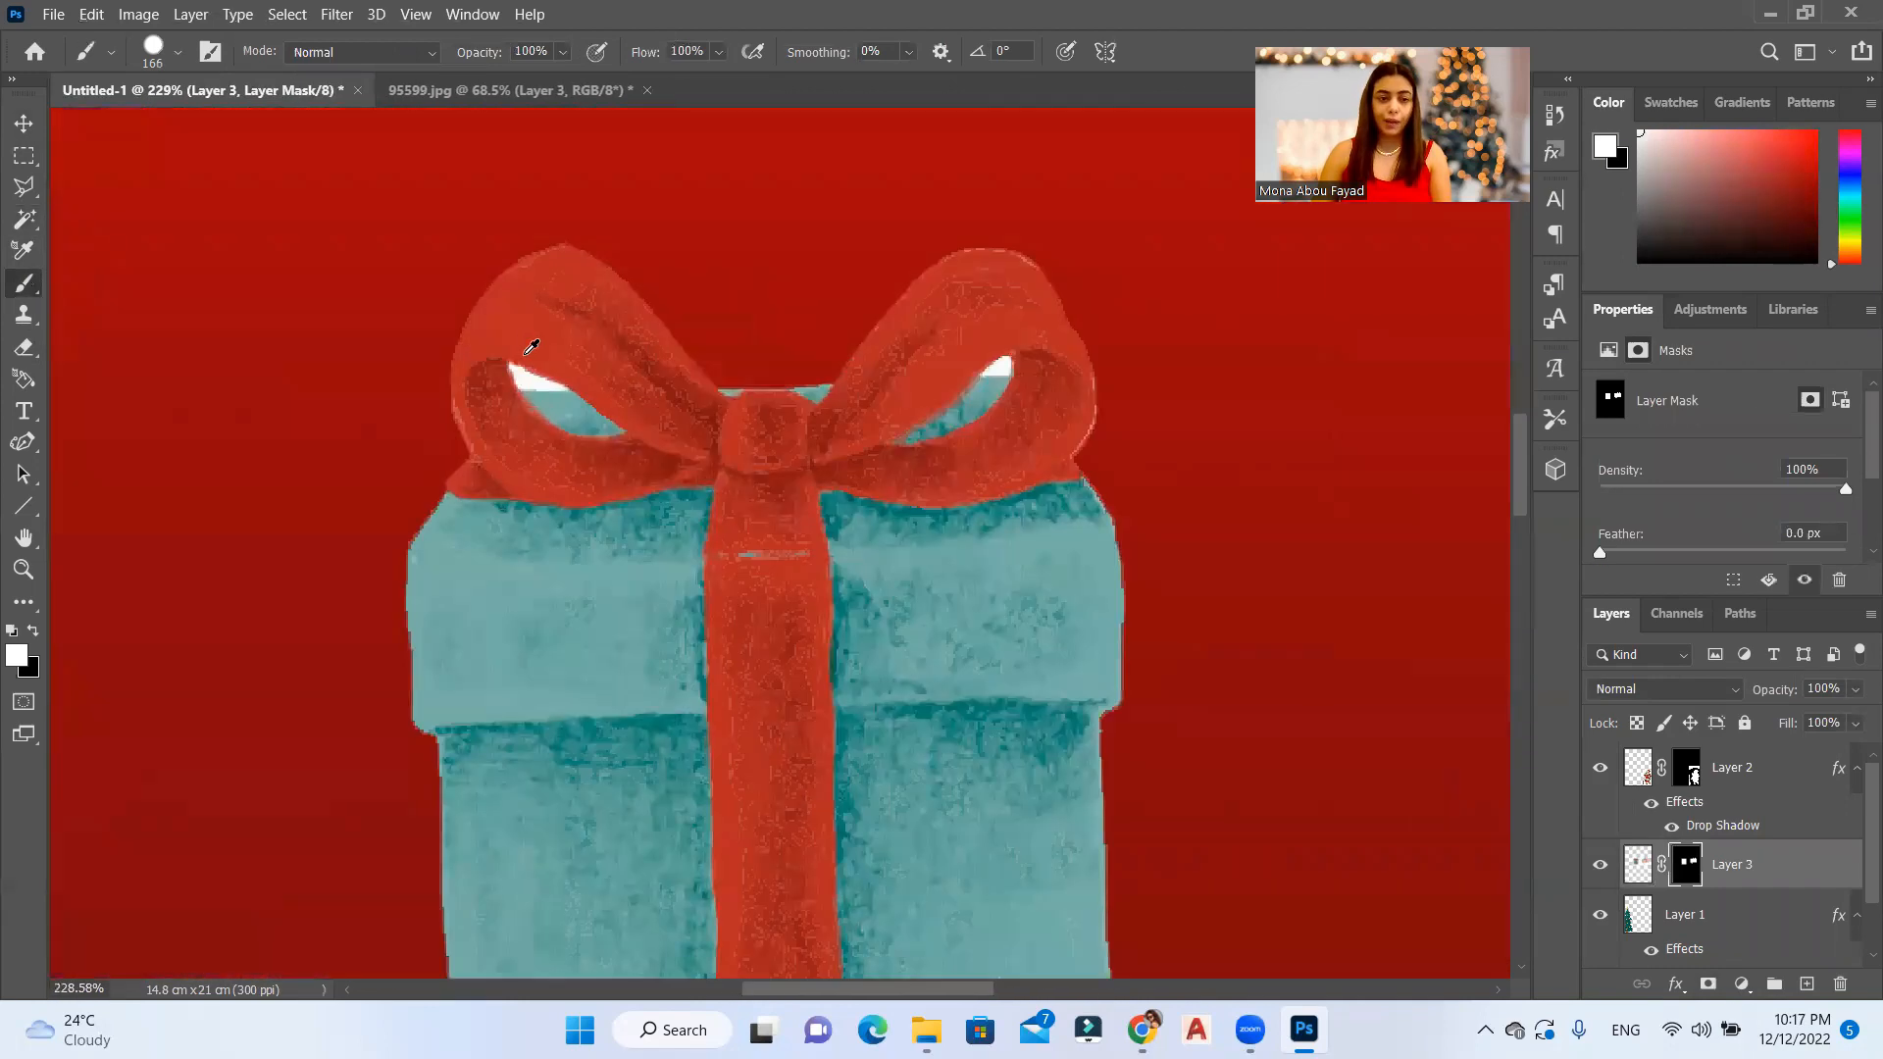
scroll(545, 371, up, 8)
key(x)
key(w)
click(516, 412)
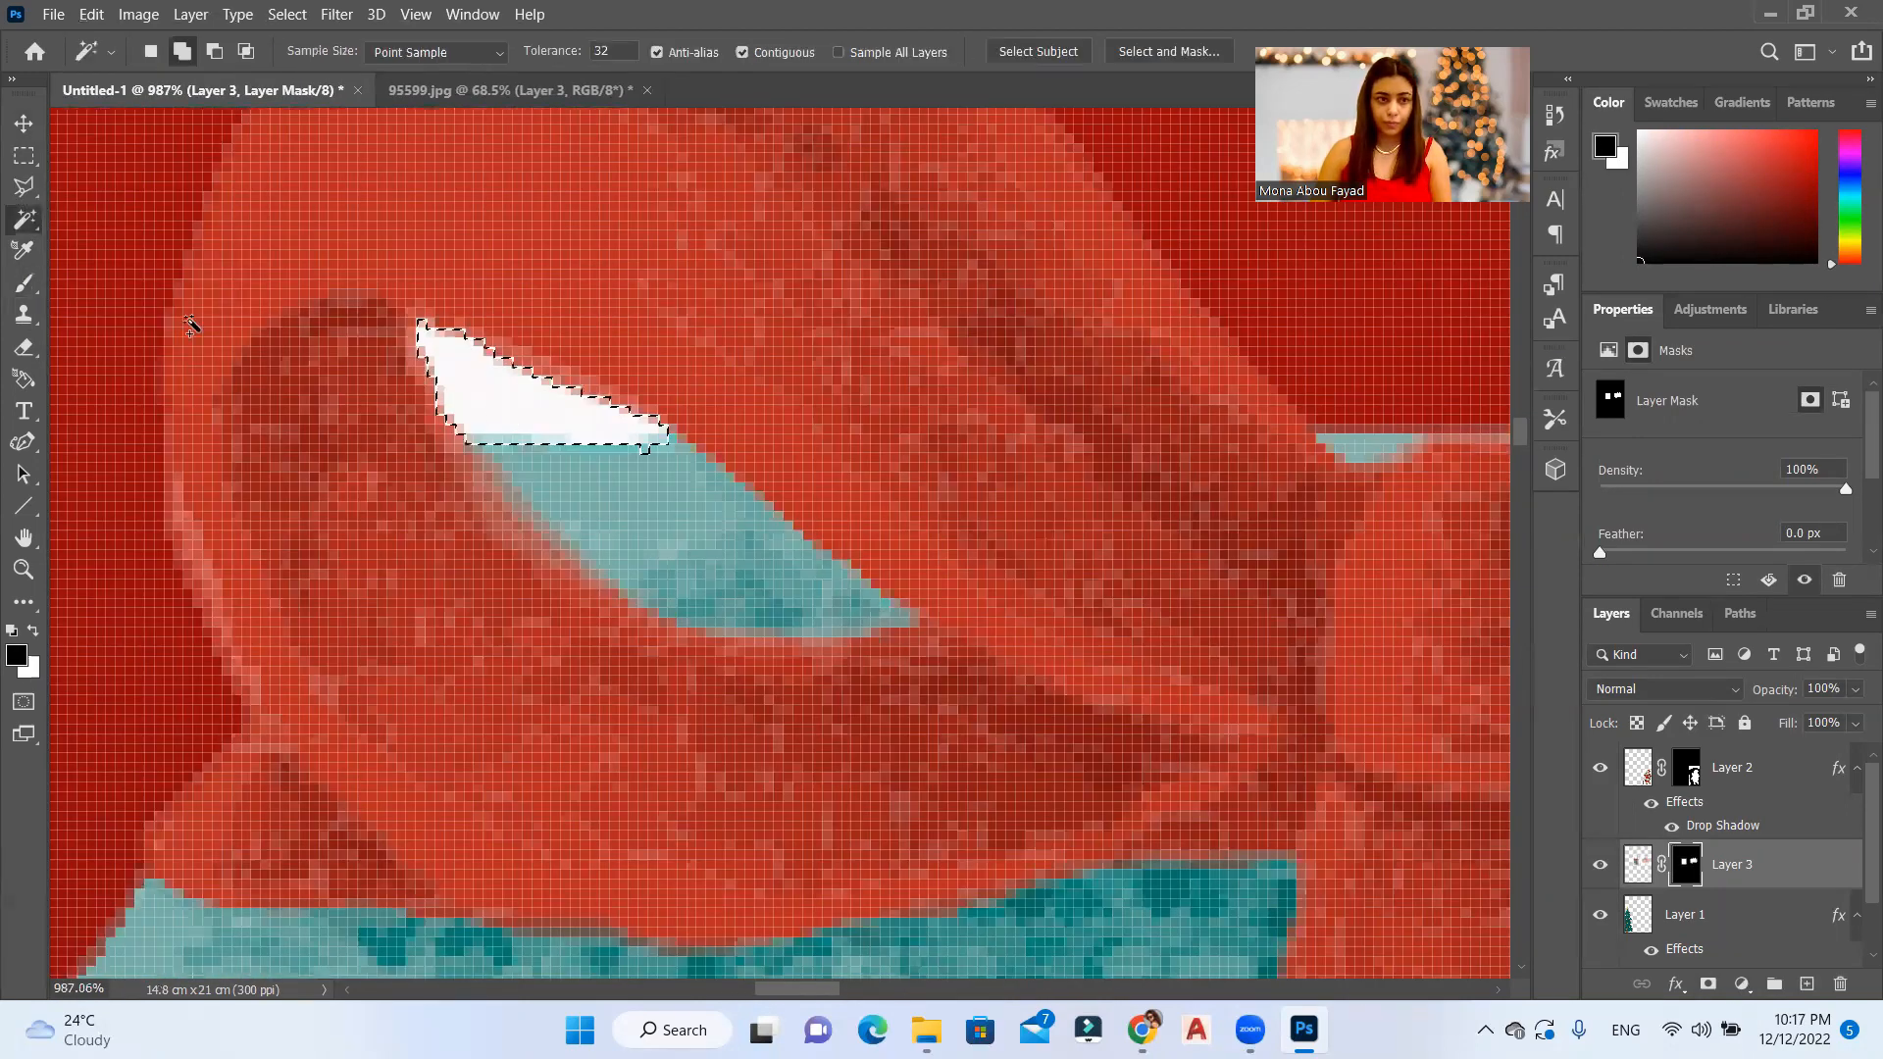
Step: Paint the white gaps in both bow loops out of the Layer 3 mask with a small black brush, and deselect
scroll(301, 538, down, 2)
scroll(1131, 467, down, 5)
scroll(12, 306, up, 3)
click(13, 294)
mouse_move(421, 459)
mouse_down()
mouse_move(475, 444)
mouse_move(572, 505)
mouse_move(449, 488)
mouse_move(466, 488)
mouse_move(412, 424)
mouse_up()
alt+right_click(449, 489)
mouse_move(1471, 429)
mouse_down()
mouse_move(1487, 397)
mouse_move(1513, 419)
mouse_up()
key(ctrl+d)
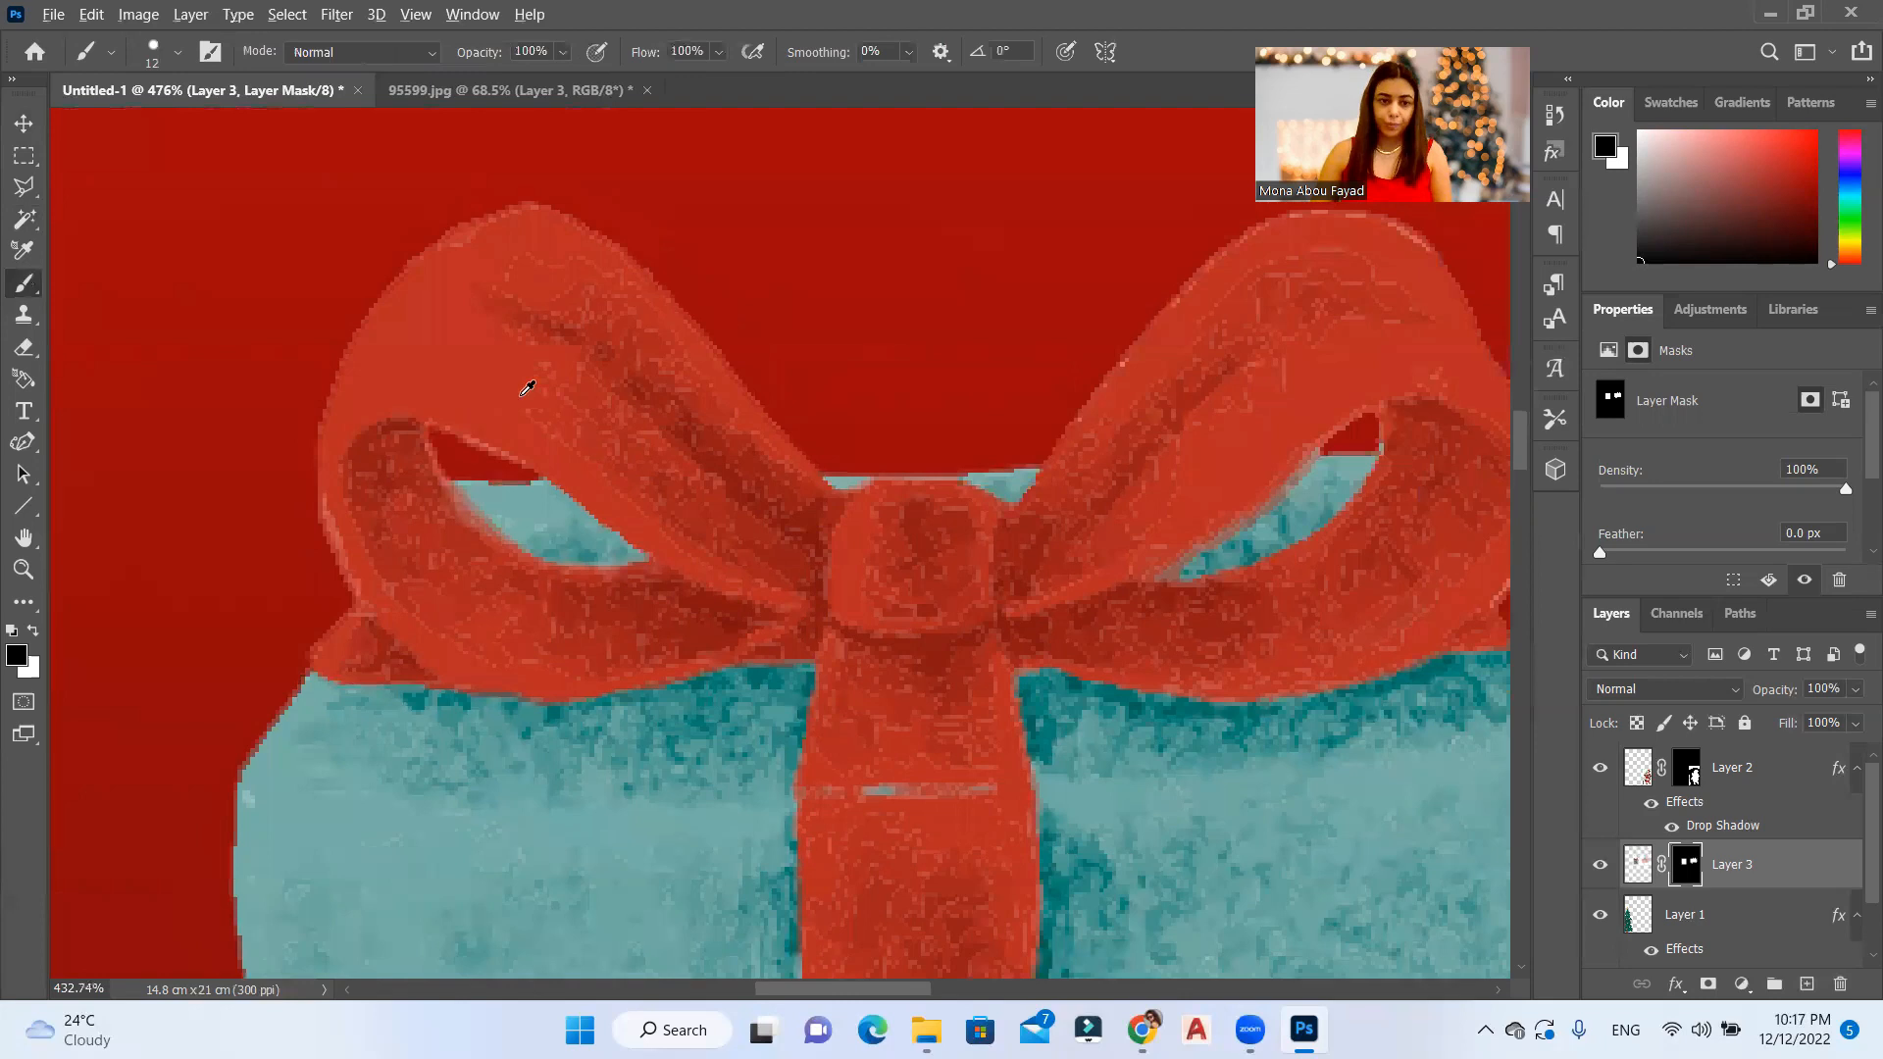
key(ctrl+0)
Step: Move the gift boxes down to the foot of the tree along the card's lower edge
click(24, 135)
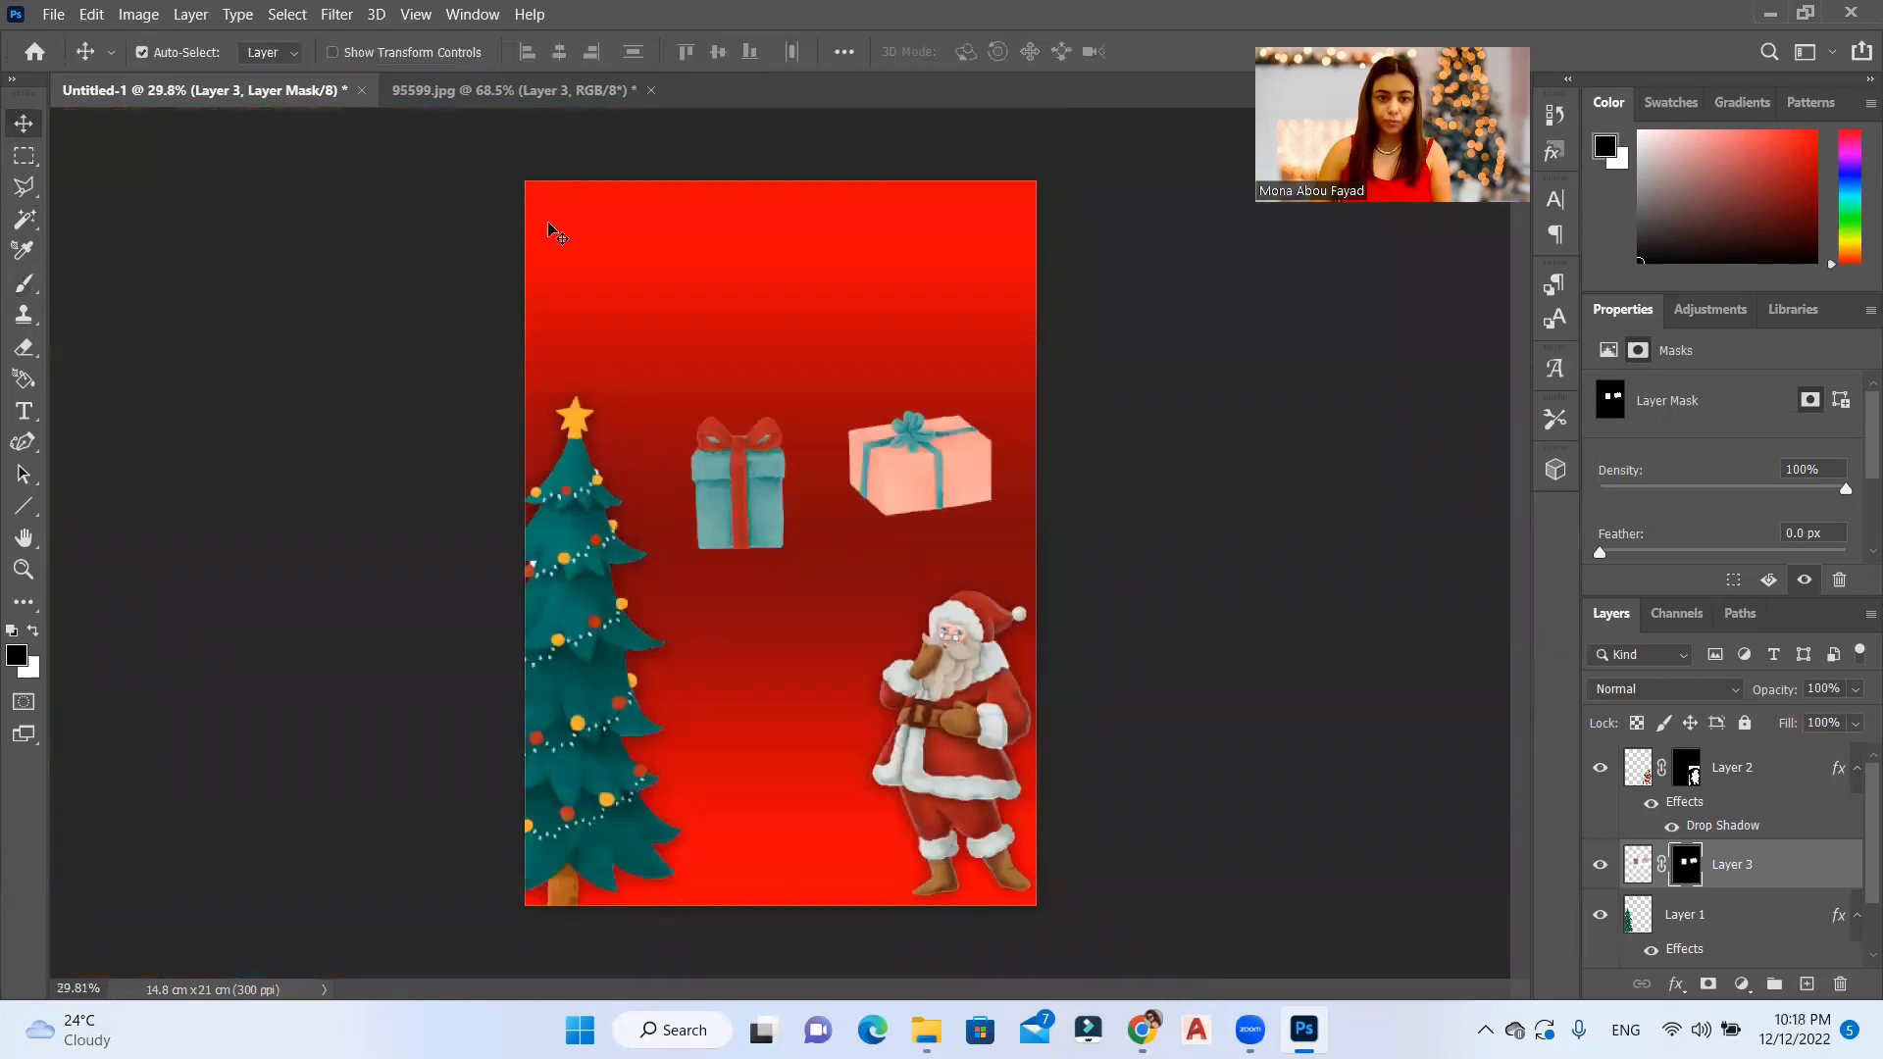
scroll(748, 703, up, 2)
drag(819, 278, 563, 683)
scroll(770, 628, down, 4)
scroll(753, 686, up, 10)
scroll(834, 616, down, 3)
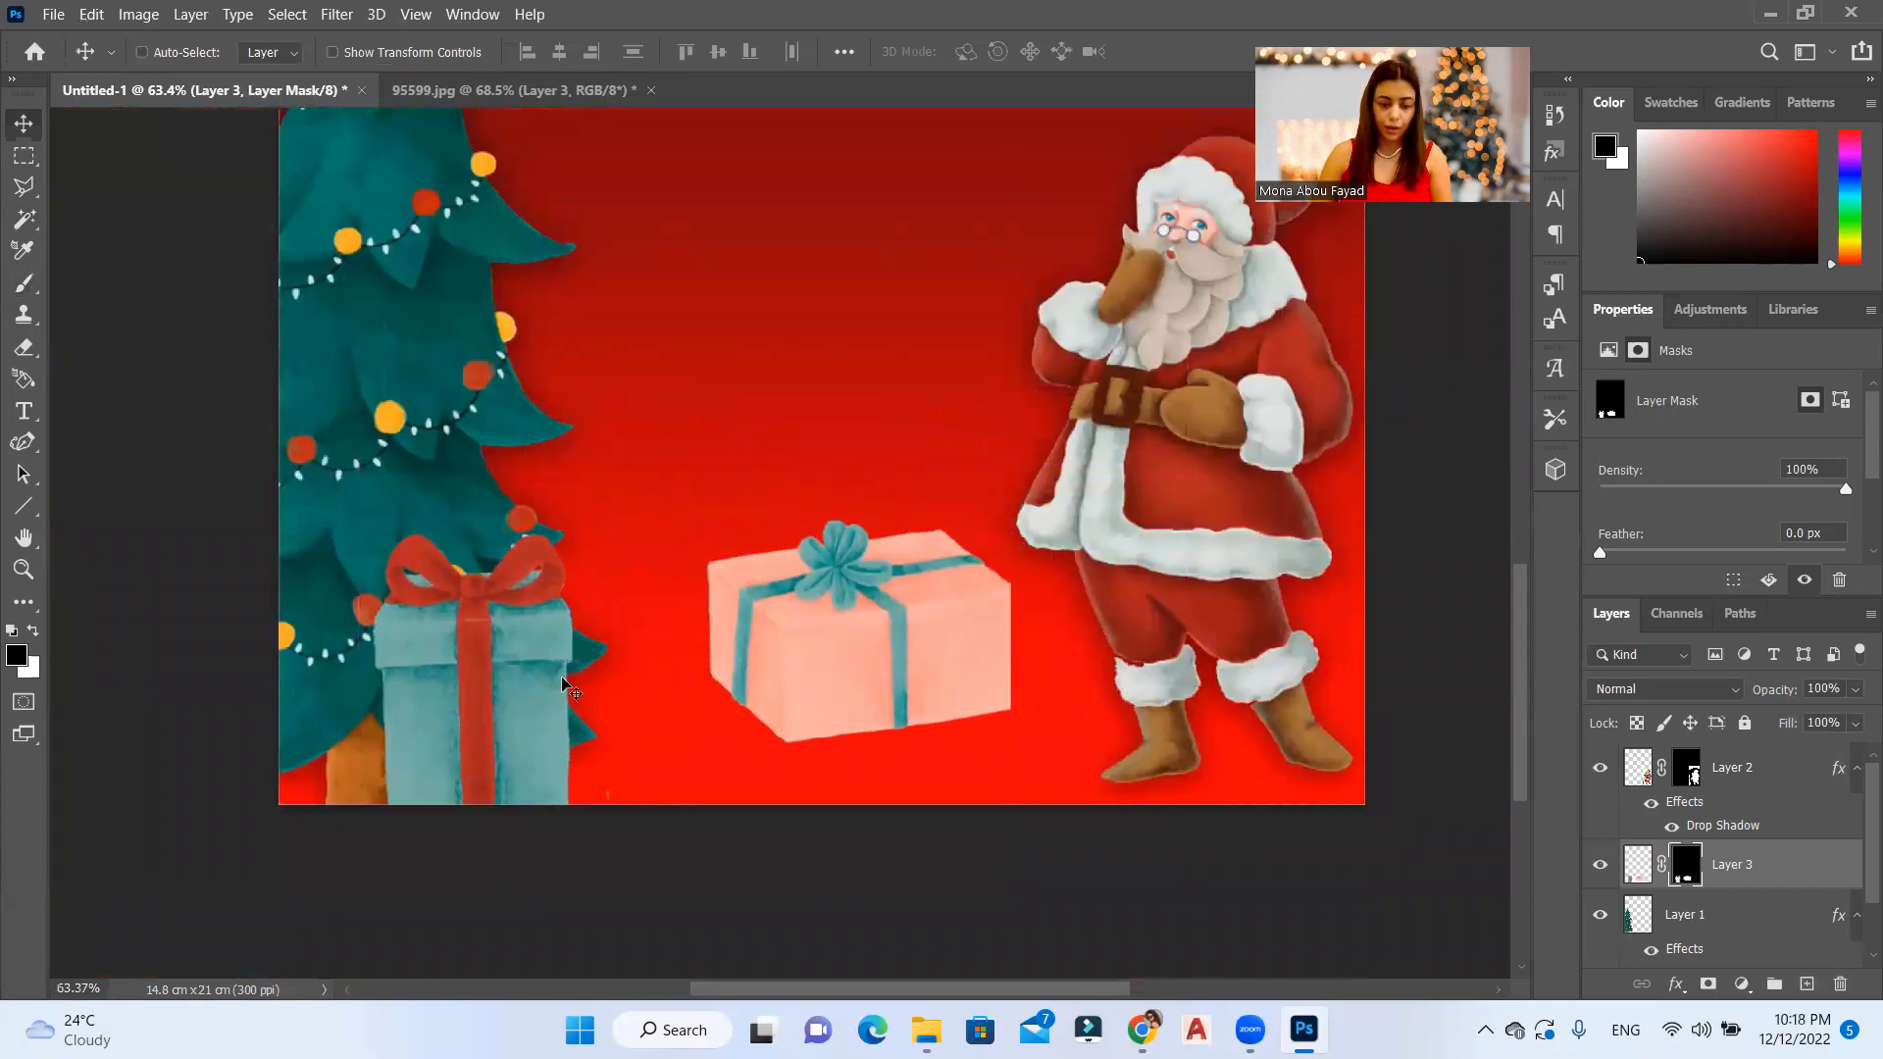
Step: Scale the gift boxes down proportionally with Free Transform and paste the copied drop shadow layer style onto Layer 3
key(ctrl+t)
drag(1012, 504, 850, 596)
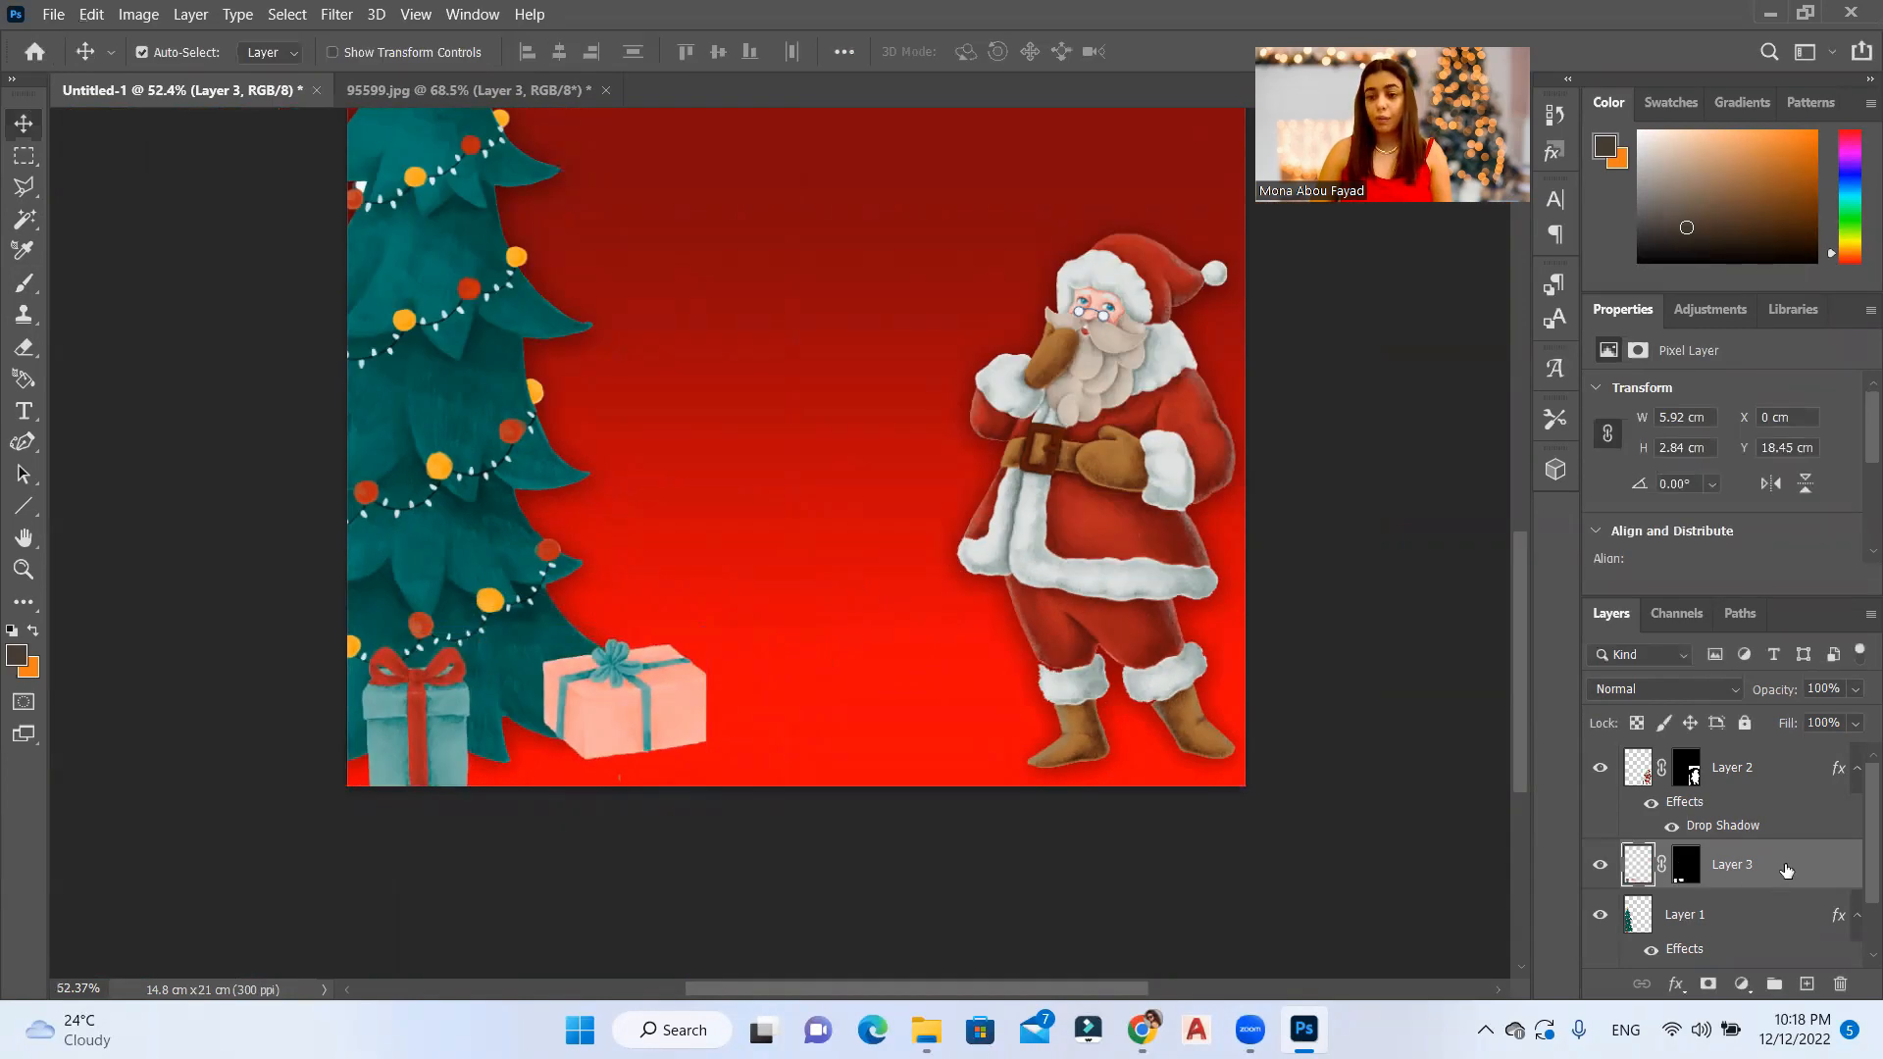
right_click(1786, 868)
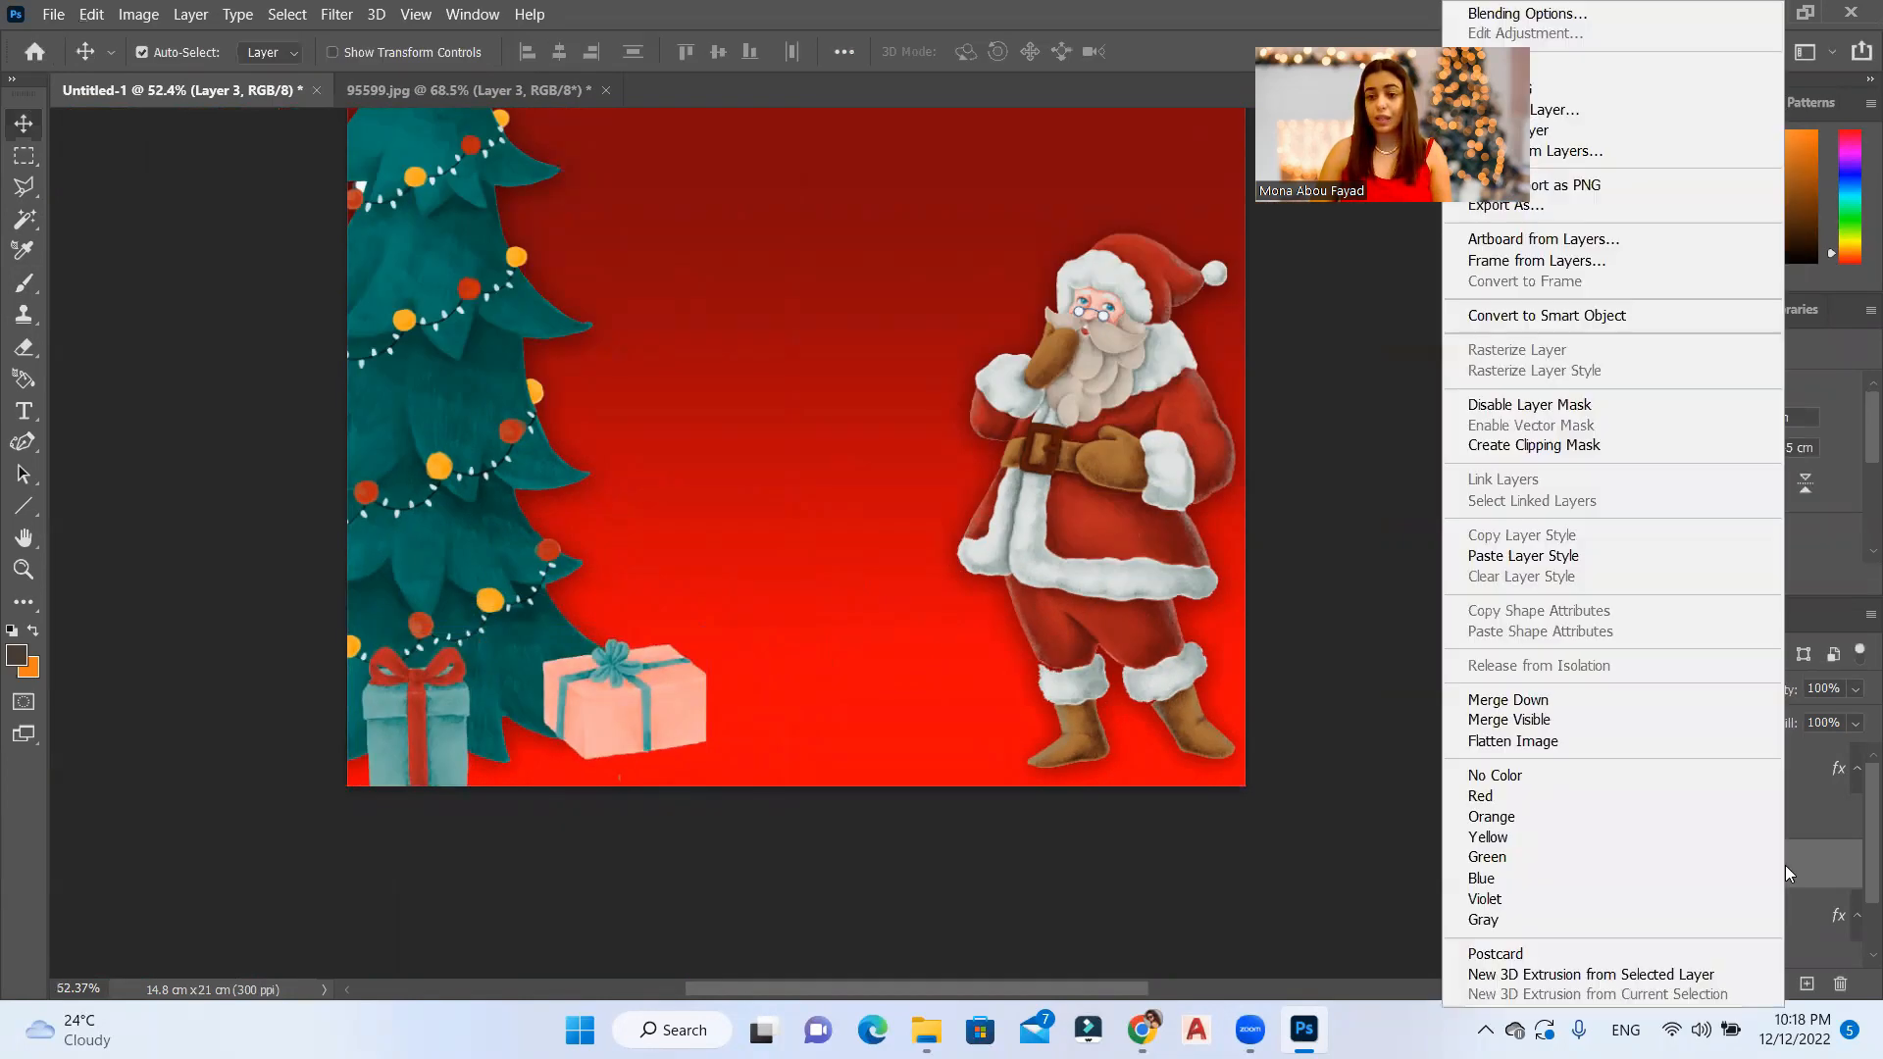
click(1556, 559)
Step: In 95599.jpg, marquee-select the red sack full of presents in an area of about 6.2 by 8 cm
key(ctrl+Tab)
key(ctrl+0)
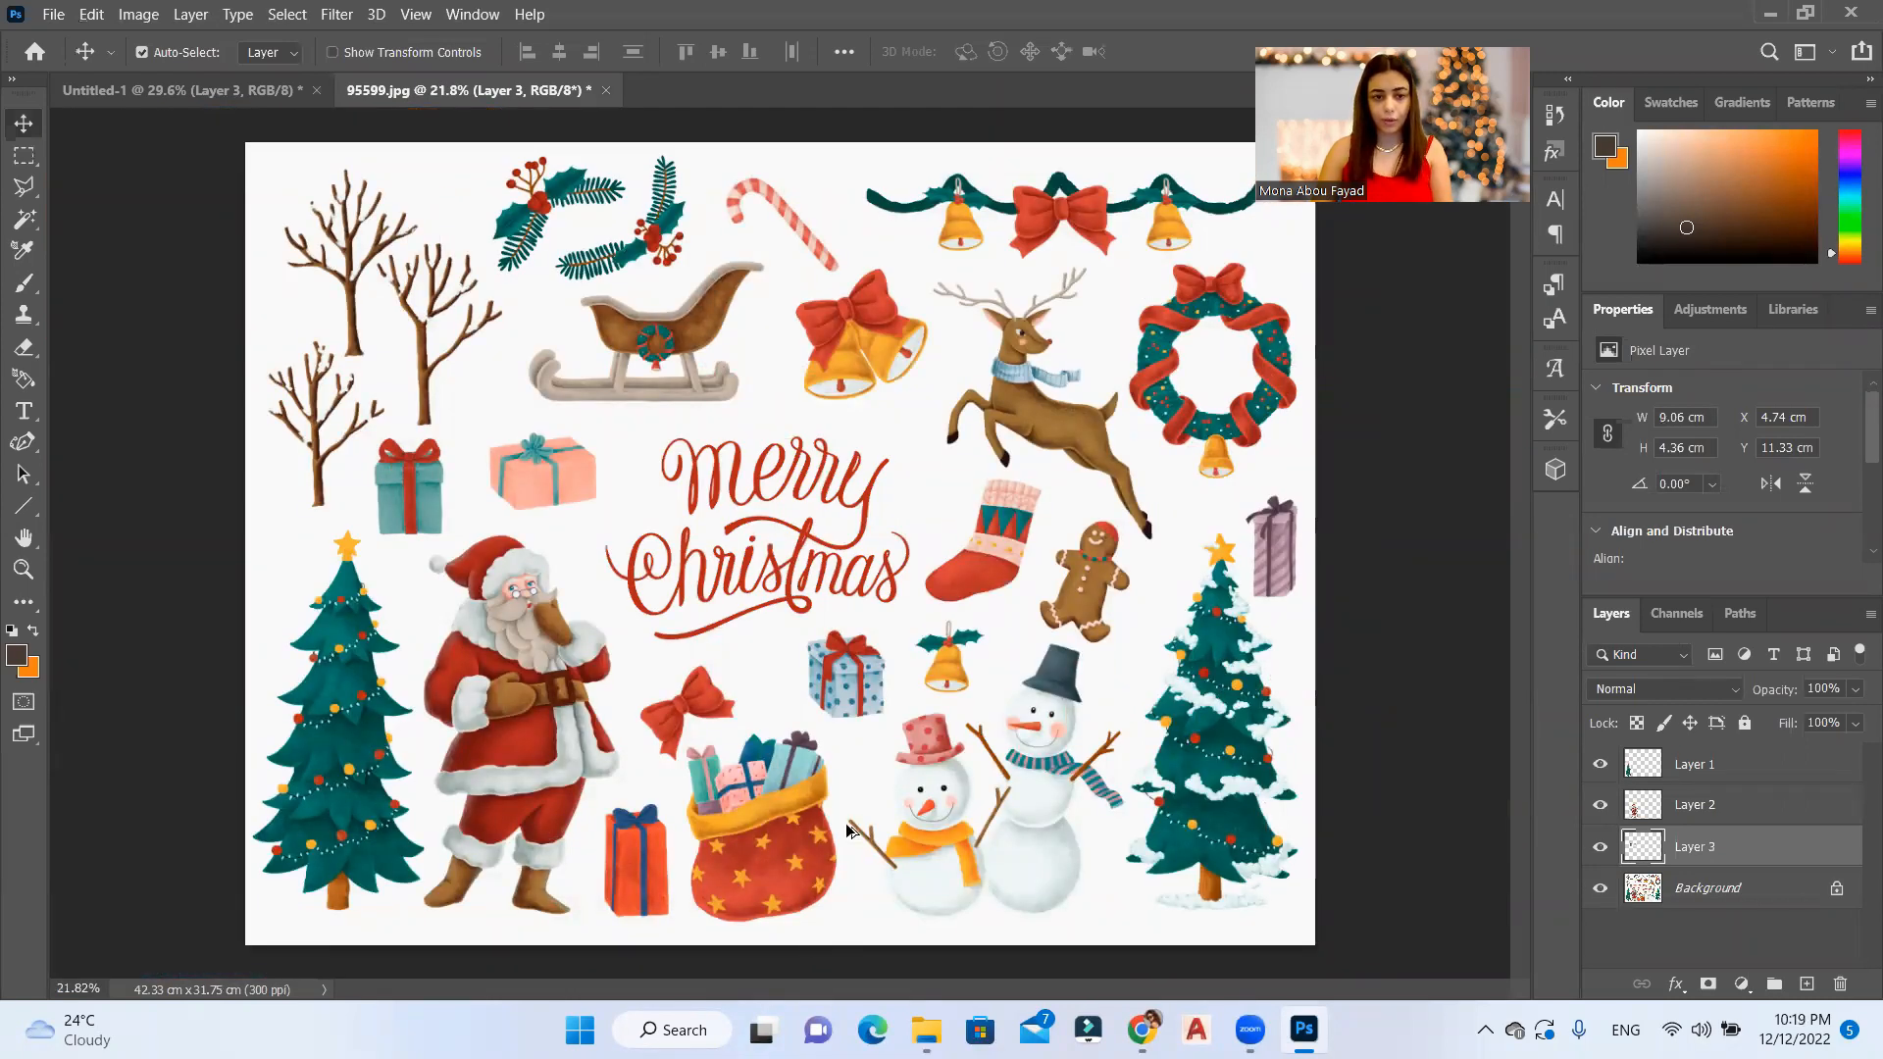
scroll(848, 832, up, 5)
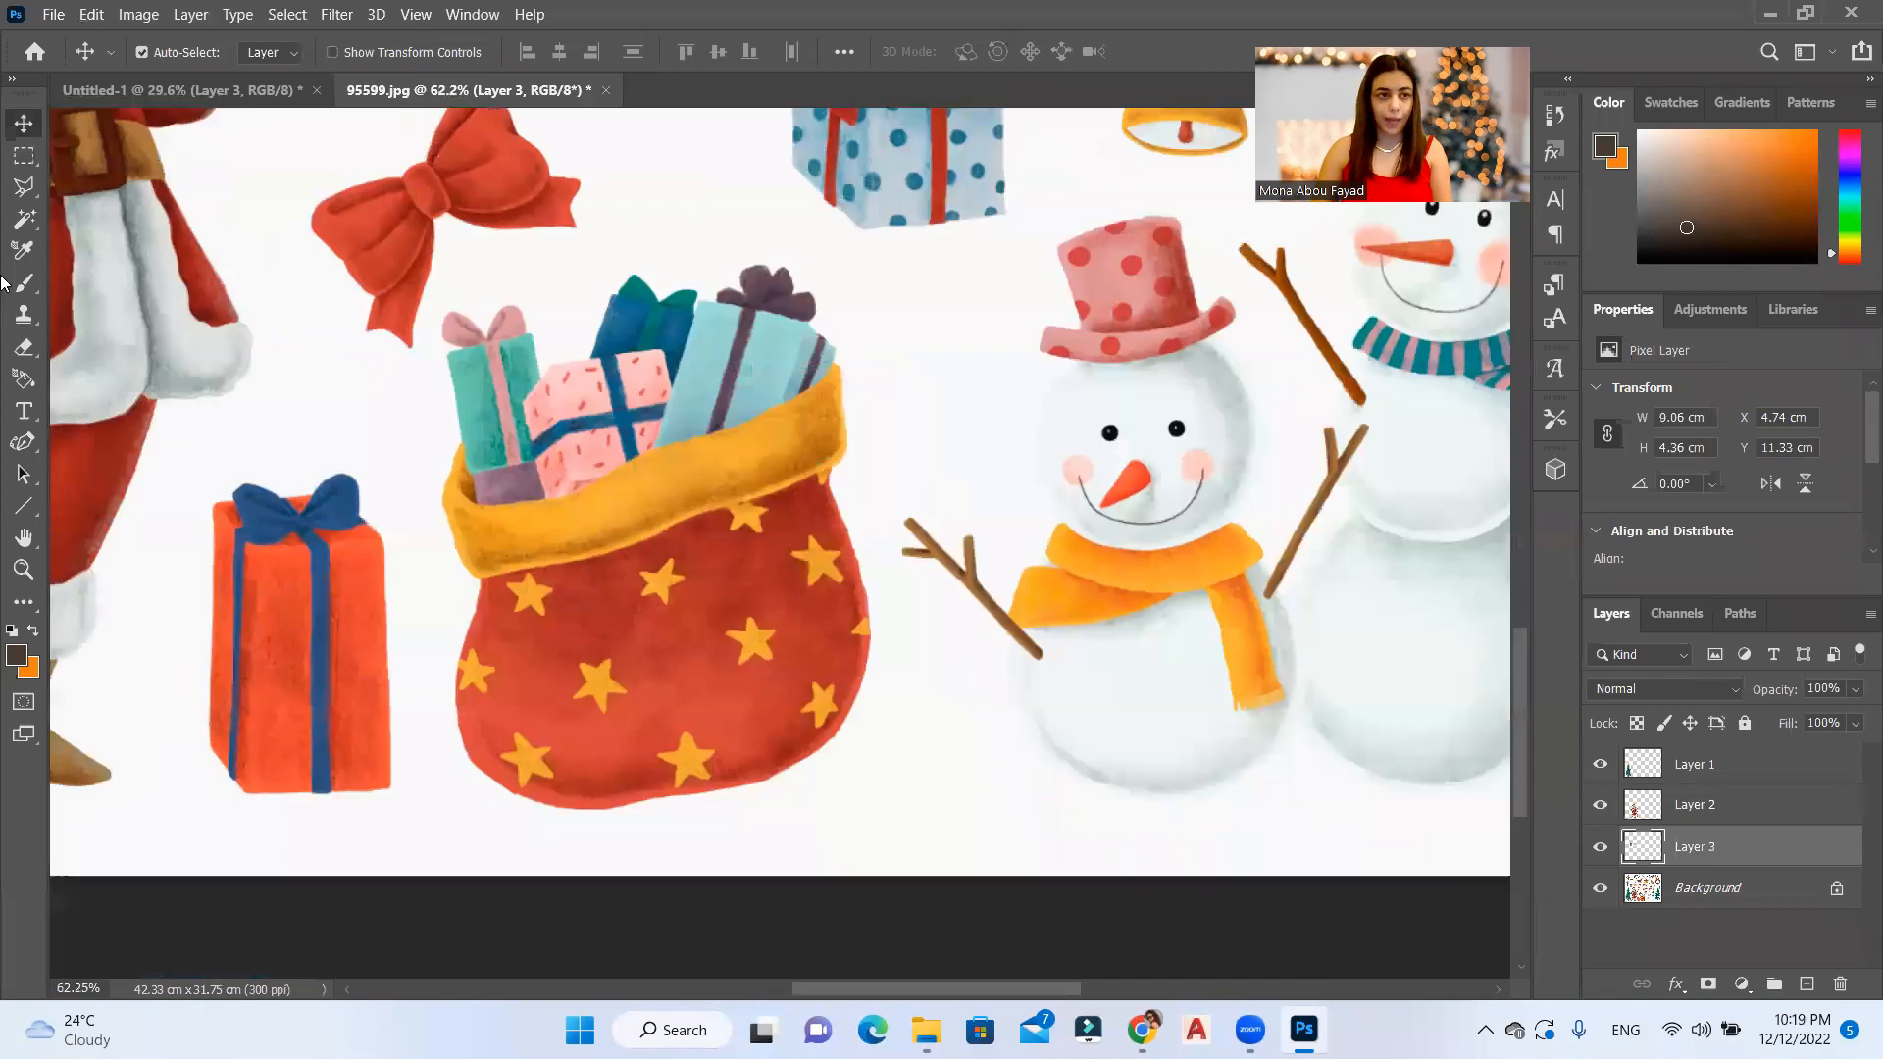
click(23, 155)
drag(873, 241, 833, 326)
drag(673, 689, 433, 822)
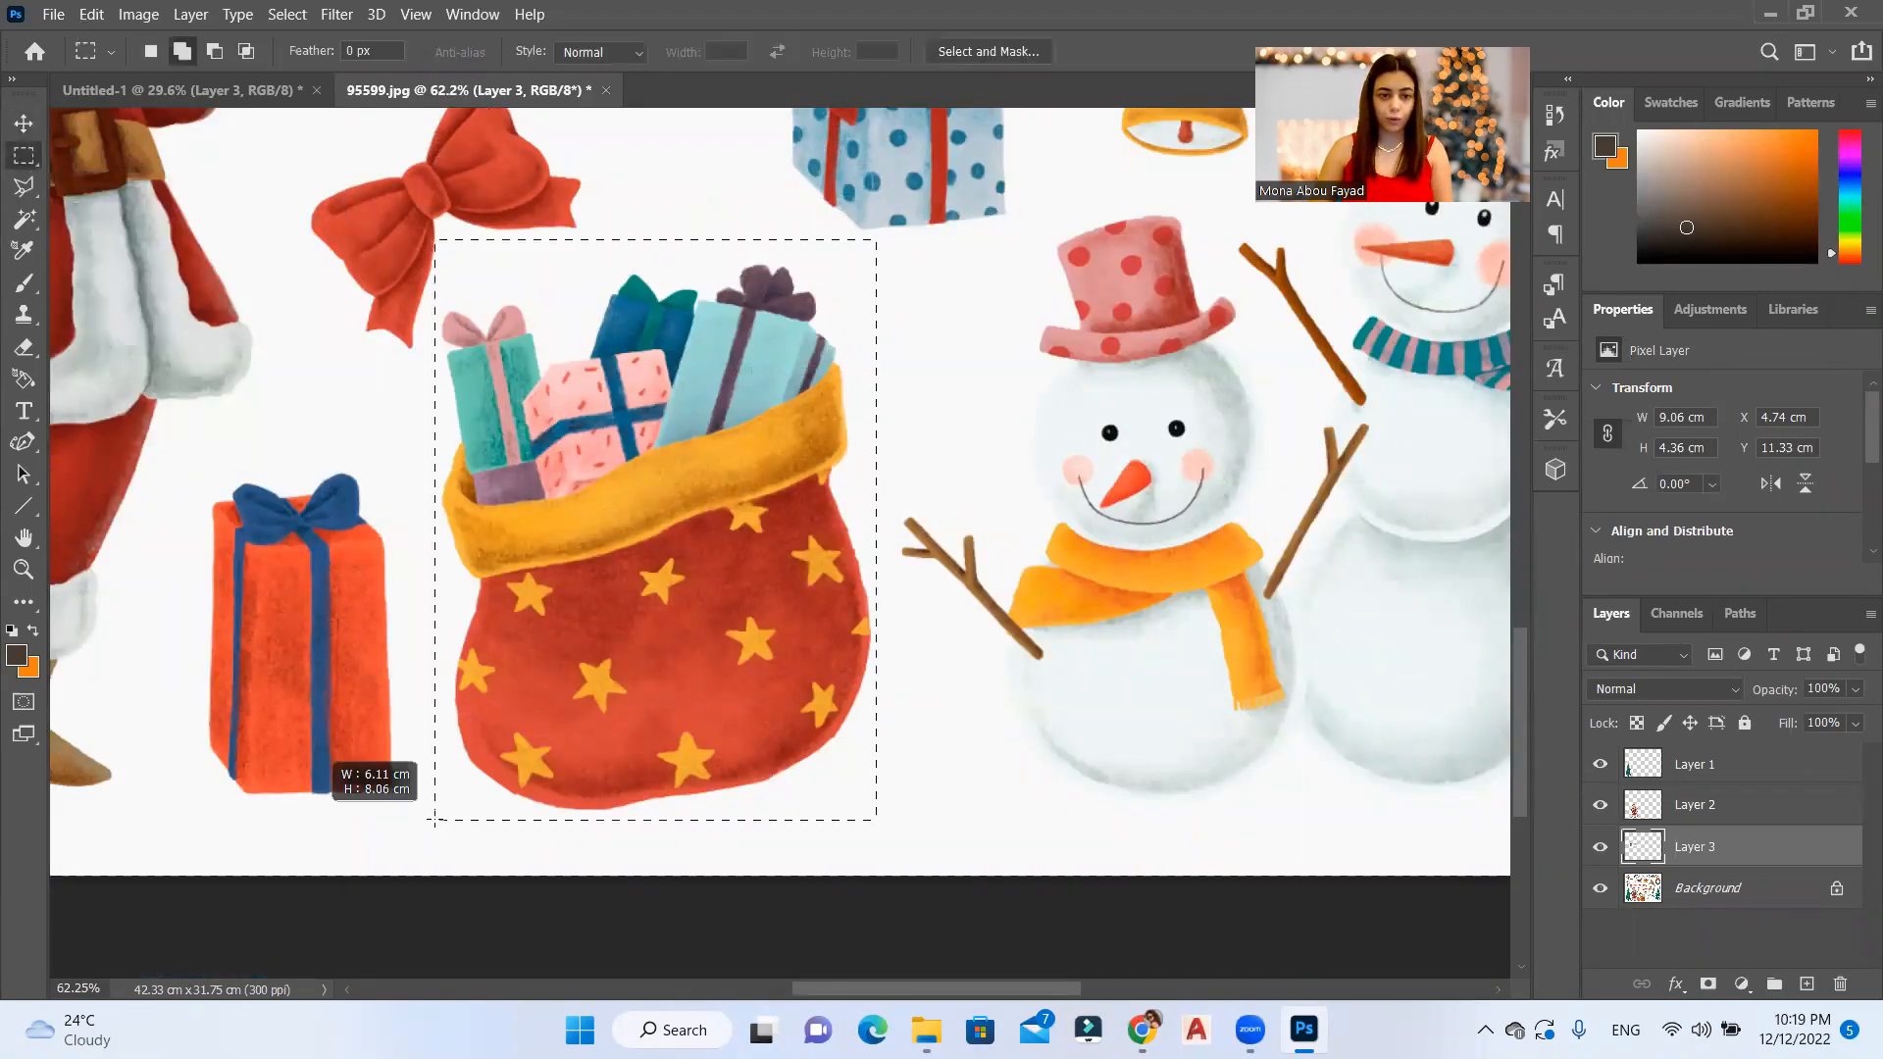
Step: Copy the selected sack from the Background to a new layer and move it into the Untitled-1 card, beneath the Santa layer
click(1756, 889)
key(ctrl+j)
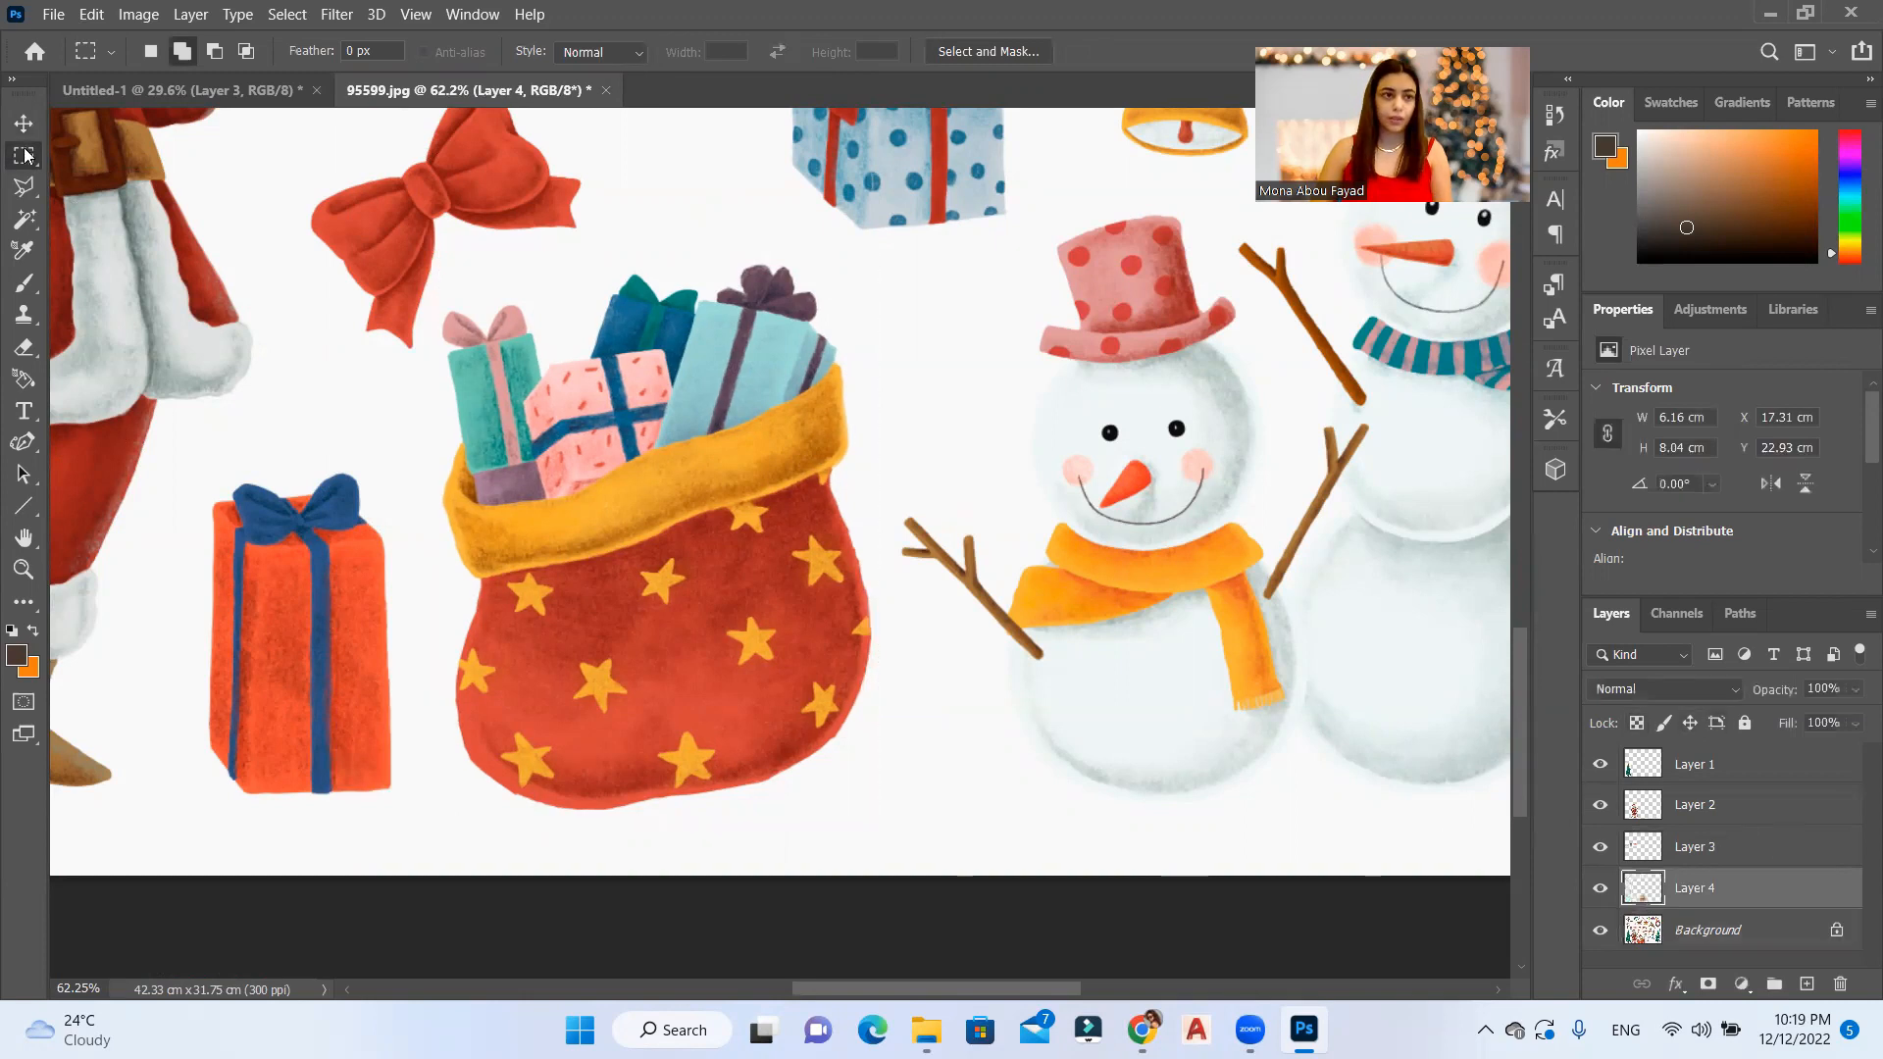
key(v)
mouse_move(850, 582)
mouse_down()
mouse_move(775, 539)
mouse_move(682, 531)
mouse_move(738, 527)
mouse_move(72, 85)
mouse_move(874, 559)
mouse_up()
scroll(857, 731, down, 2)
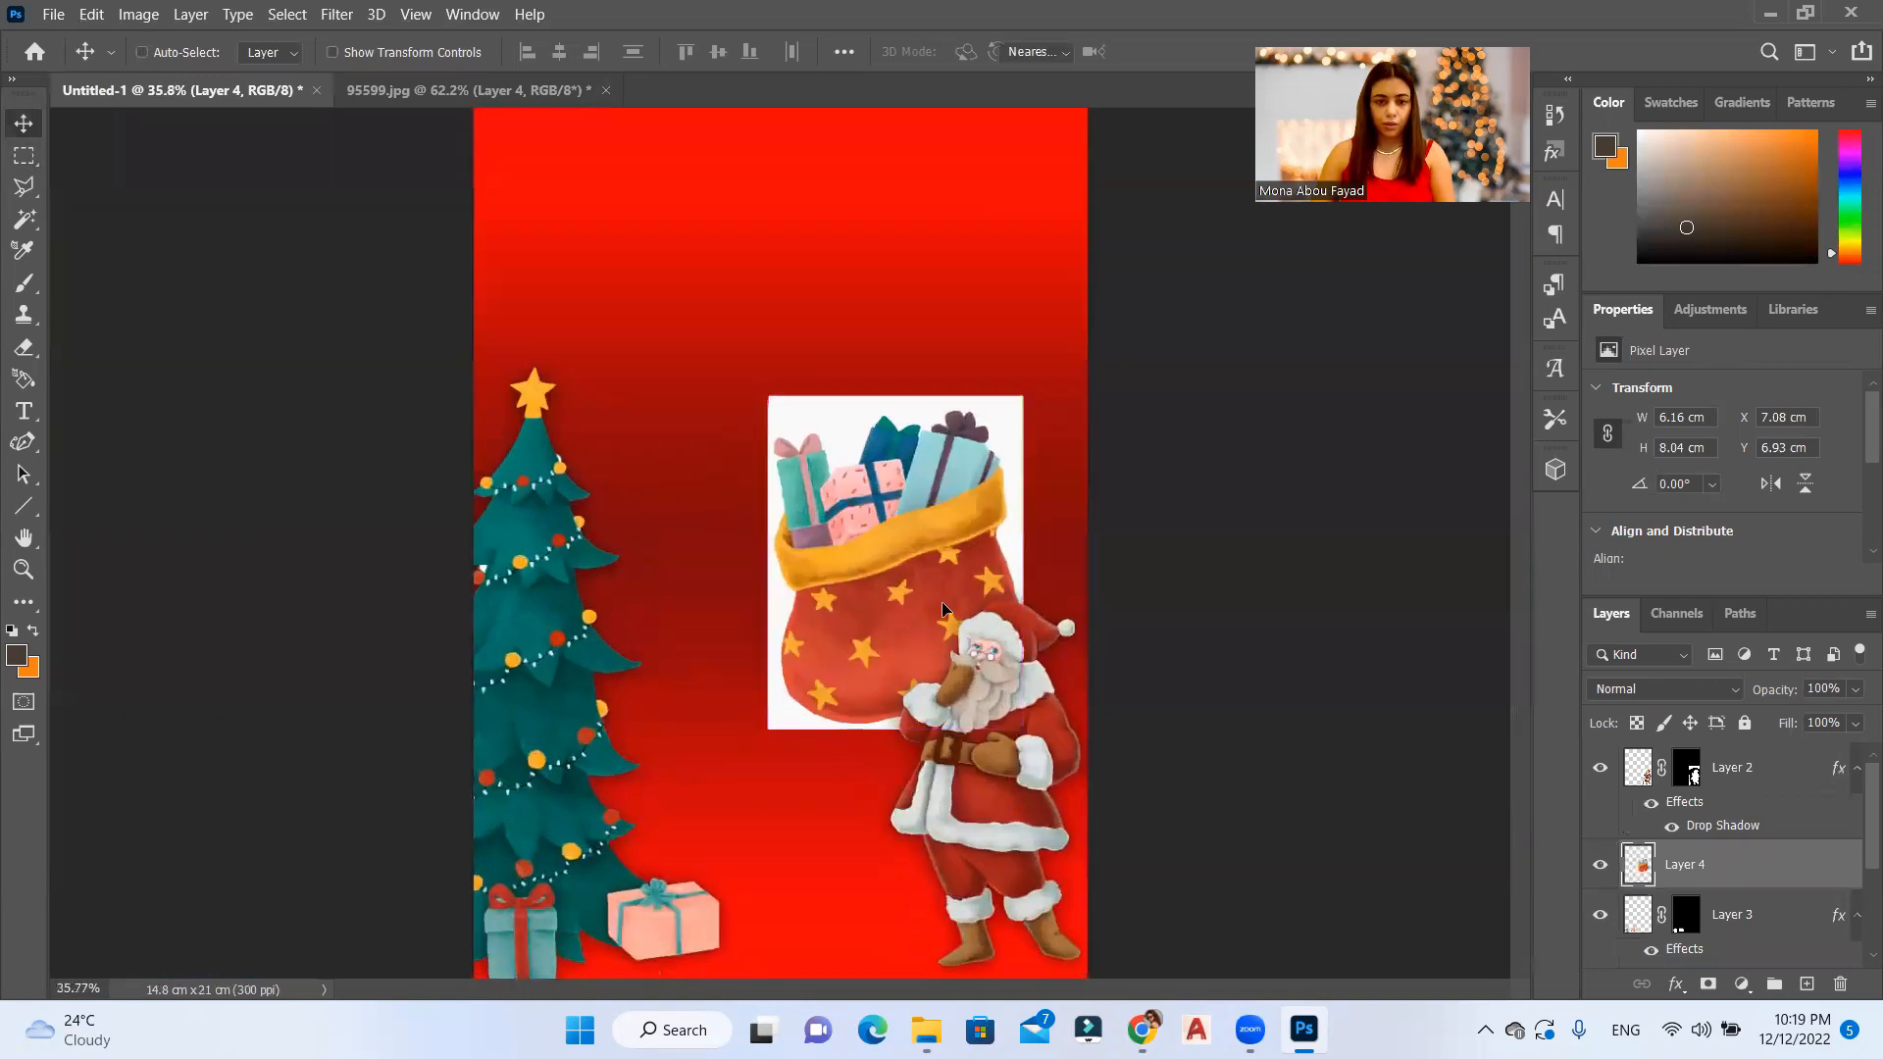
Step: Scale the sack to 51.91% and place it partly behind Santa's legs at X 8.37 cm, Y 16.82 cm
key(ctrl+t)
drag(1034, 396, 840, 770)
key(ctrl+minus)
key(ctrl+plus)
scroll(840, 768, down, 3)
scroll(923, 912, up, 7)
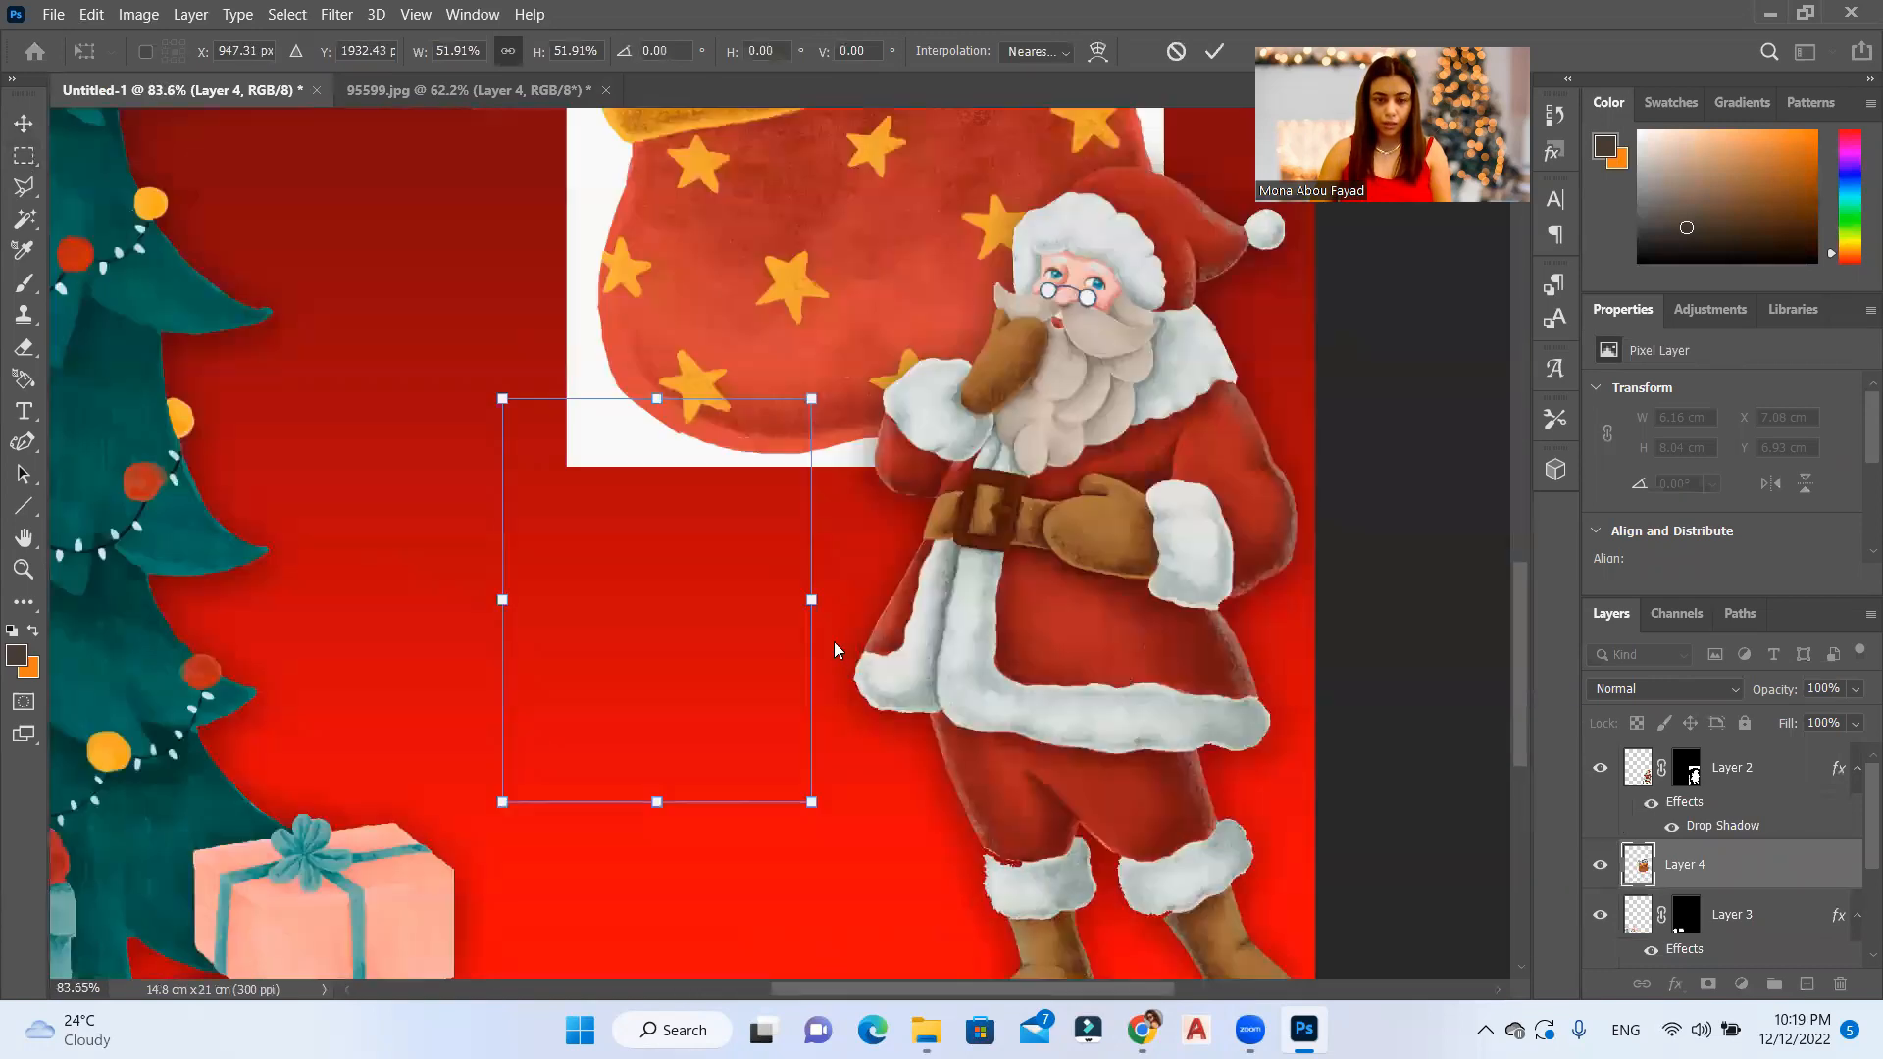
scroll(815, 315, down, 3)
drag(661, 324, 917, 485)
key(Return)
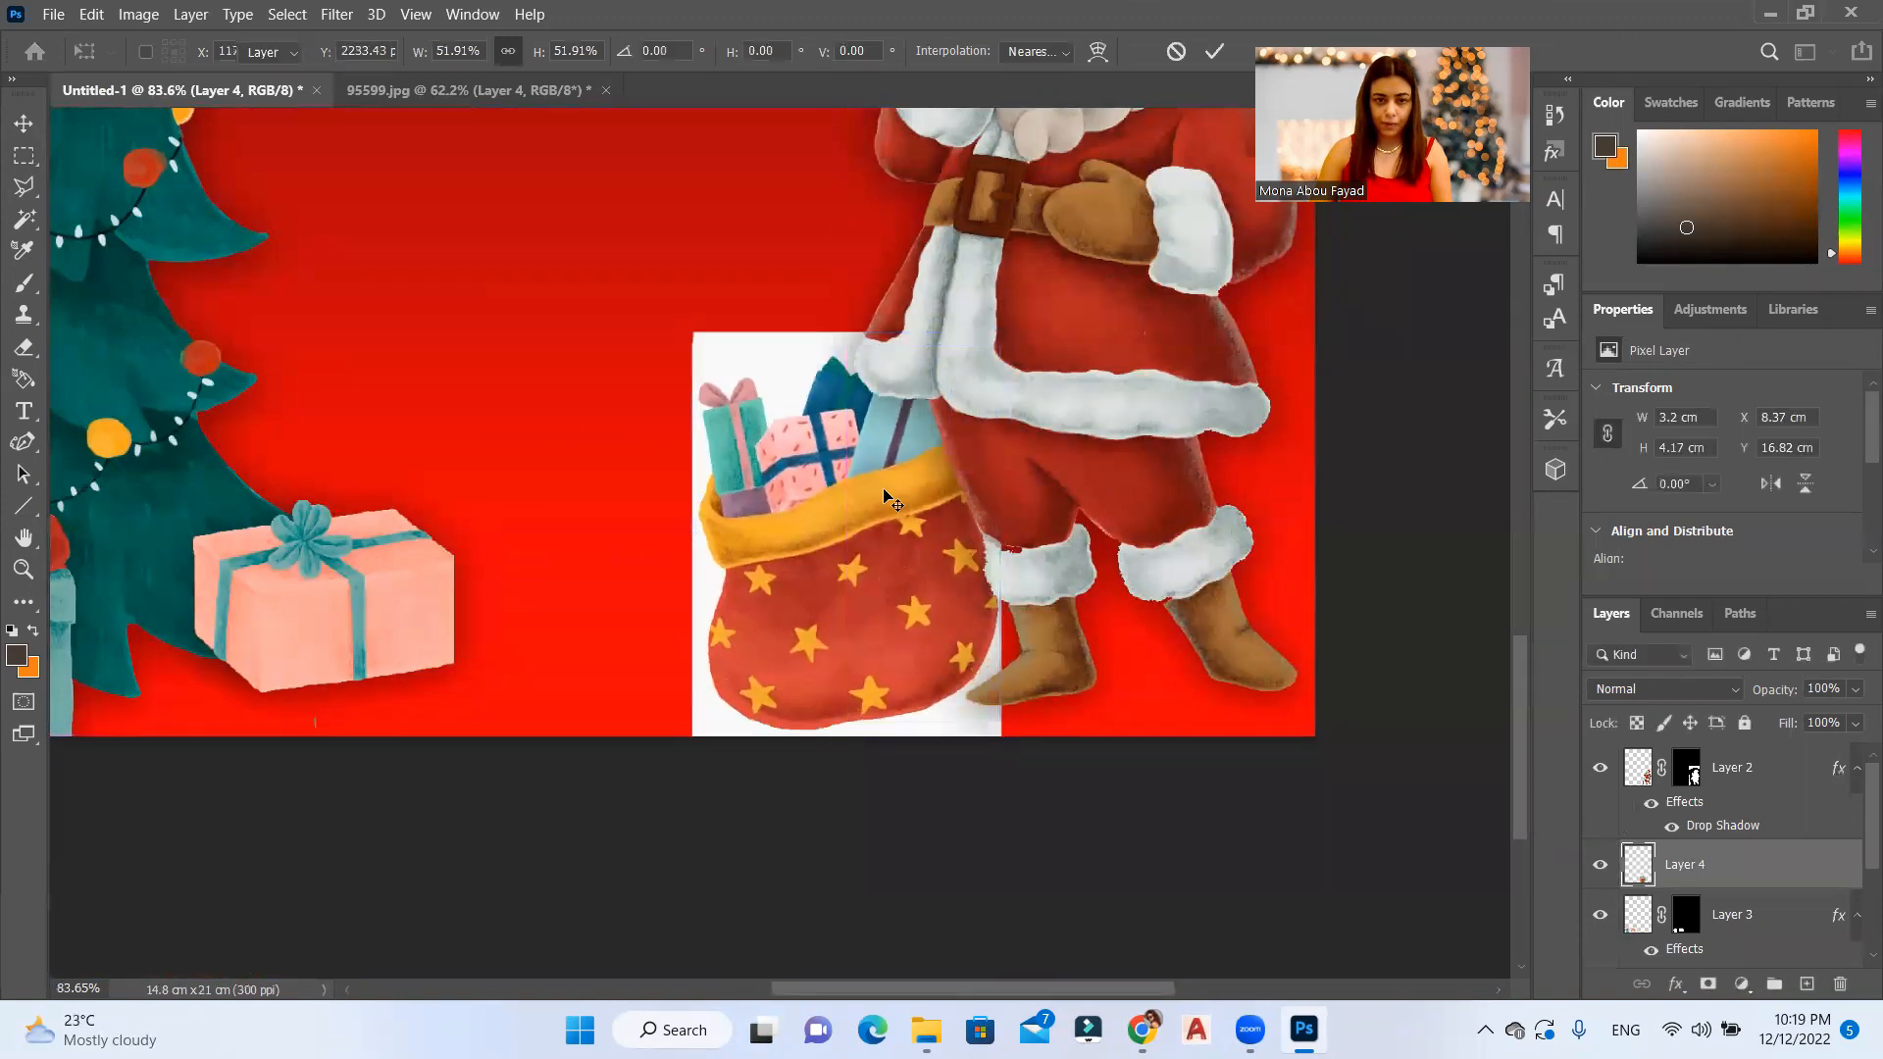
Step: Select the white around the sack with the Magic Wand, invert the selection and add a layer mask to Layer 4
click(29, 222)
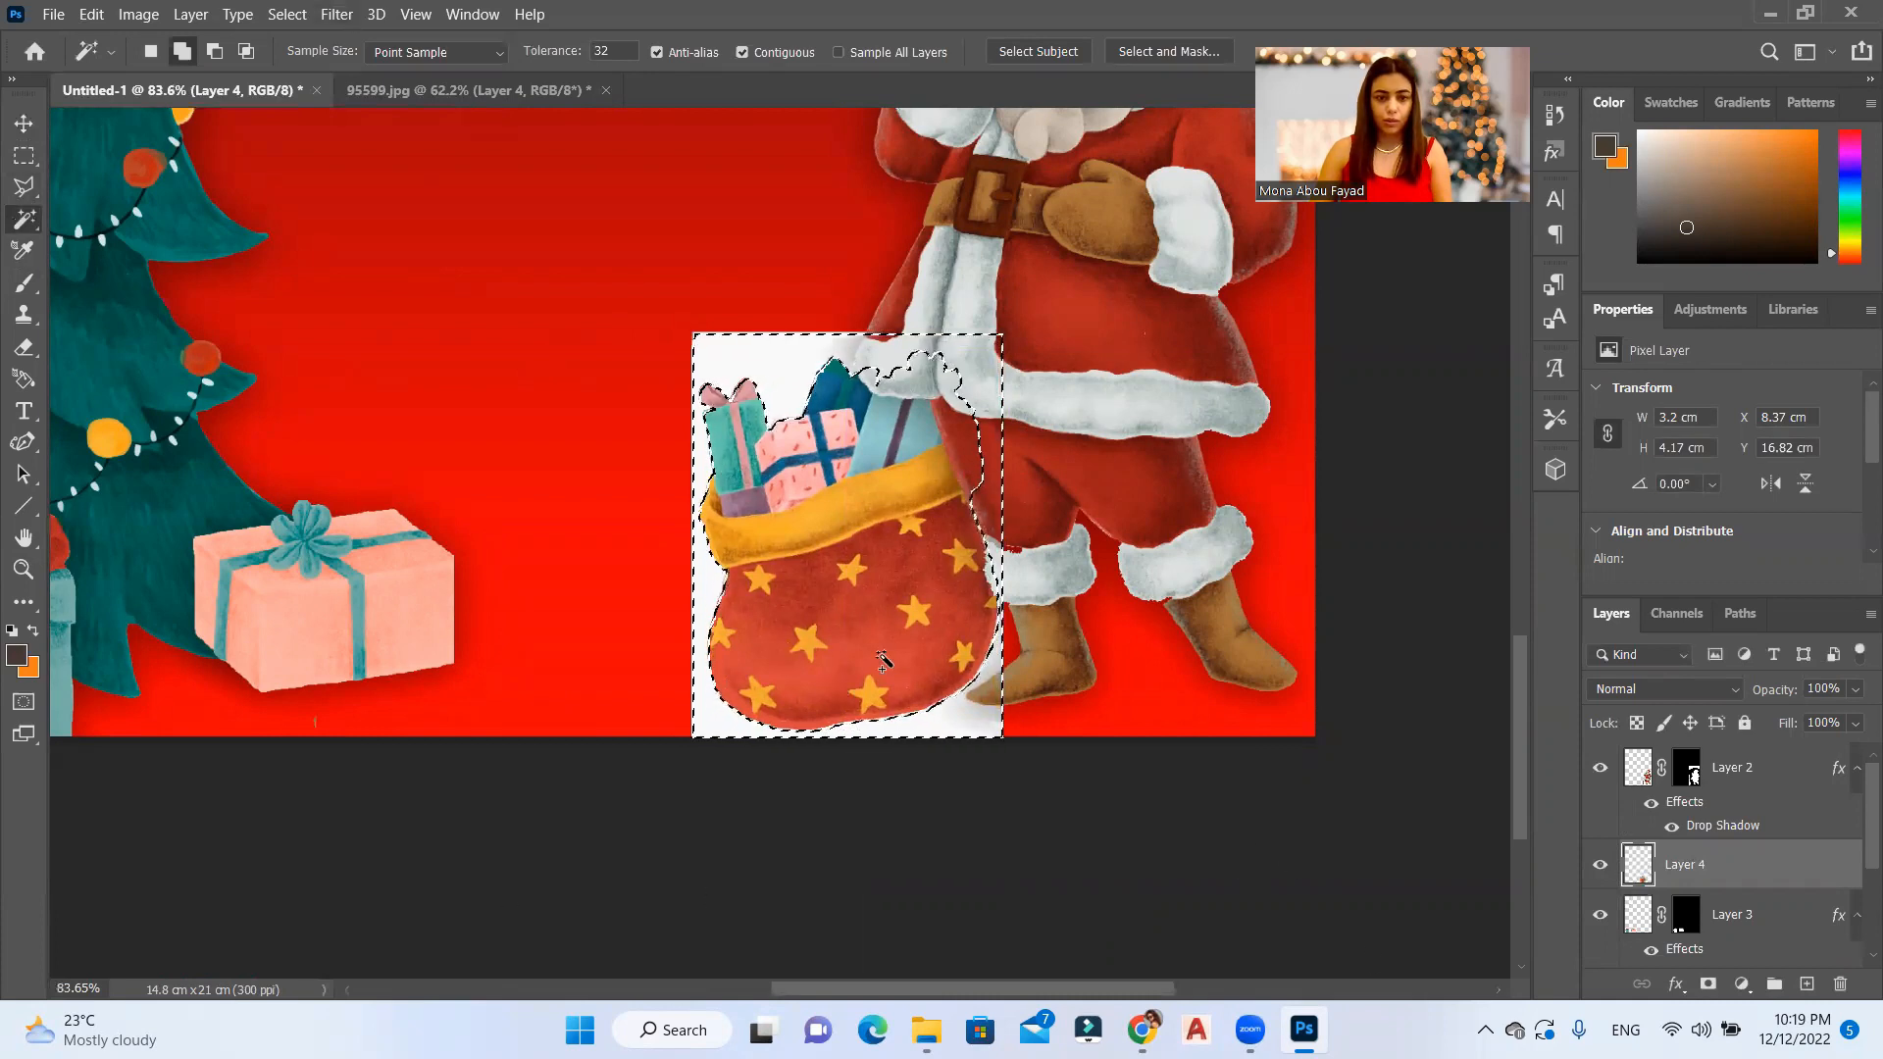
right_click(791, 438)
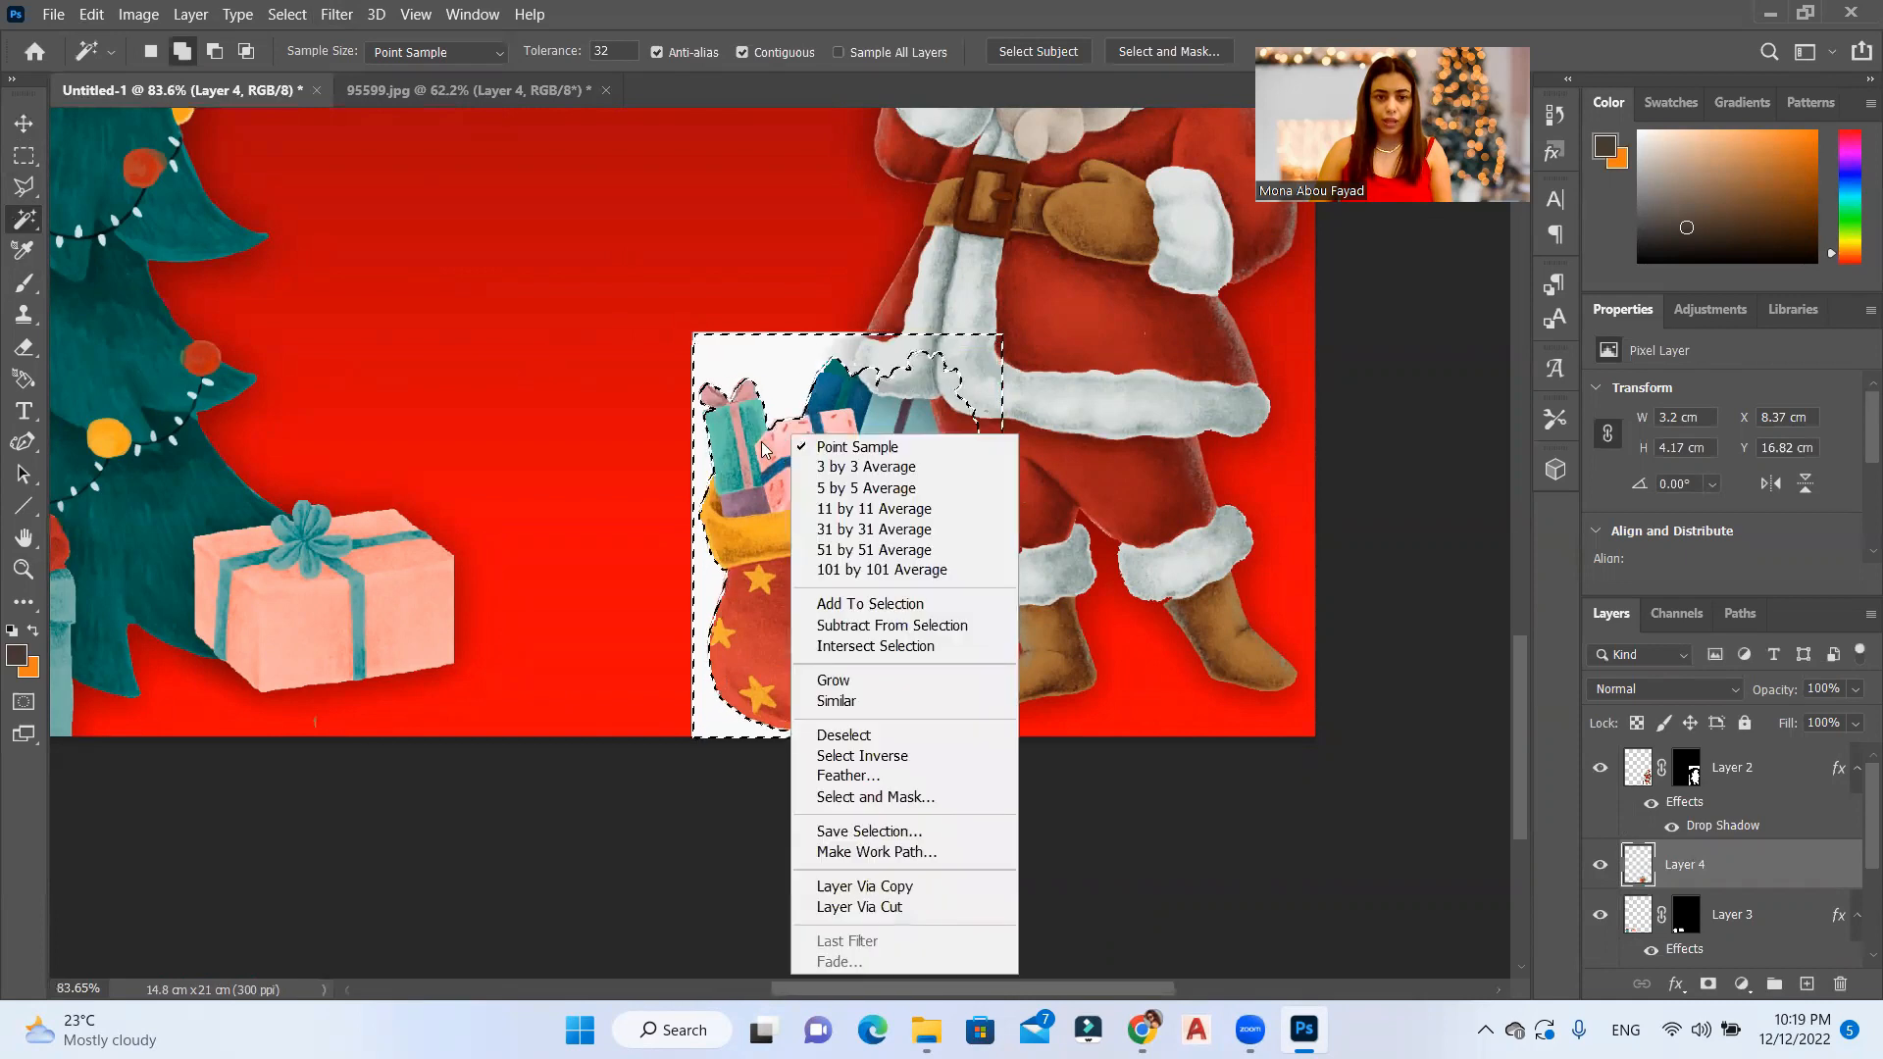
click(810, 756)
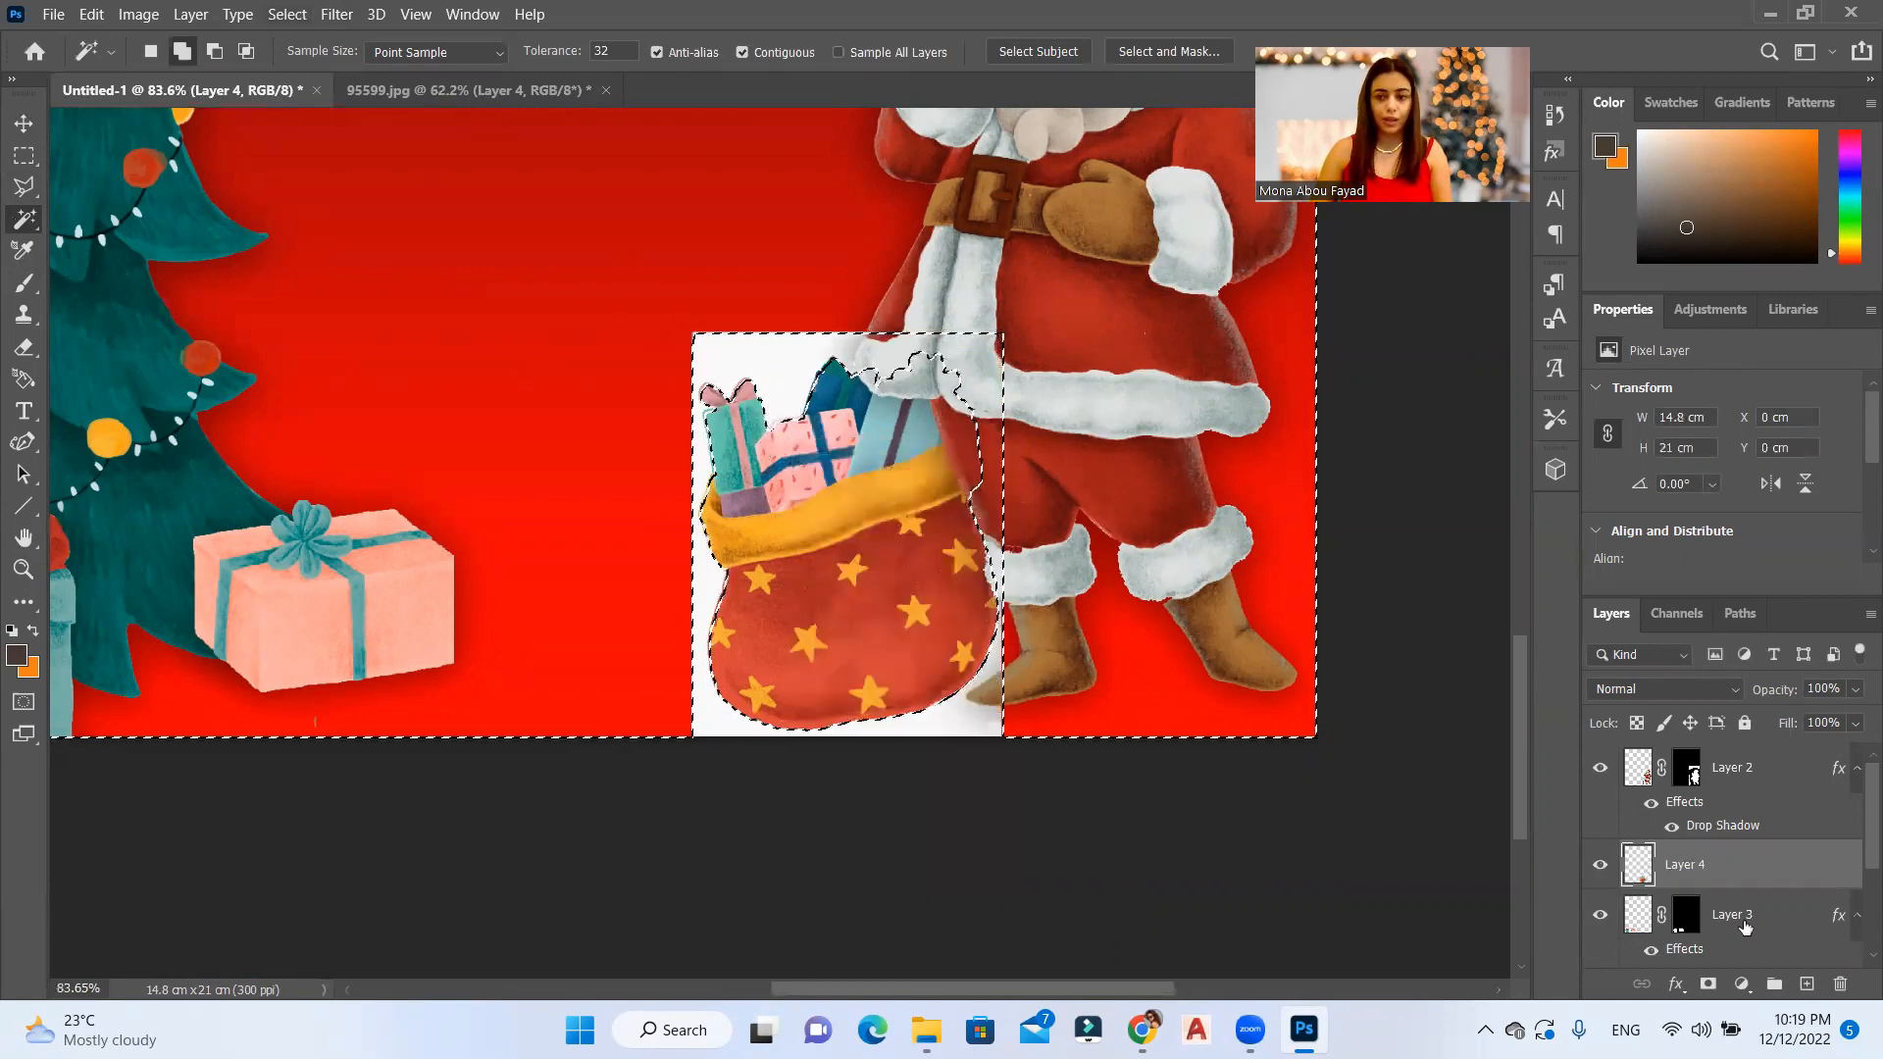
click(1708, 984)
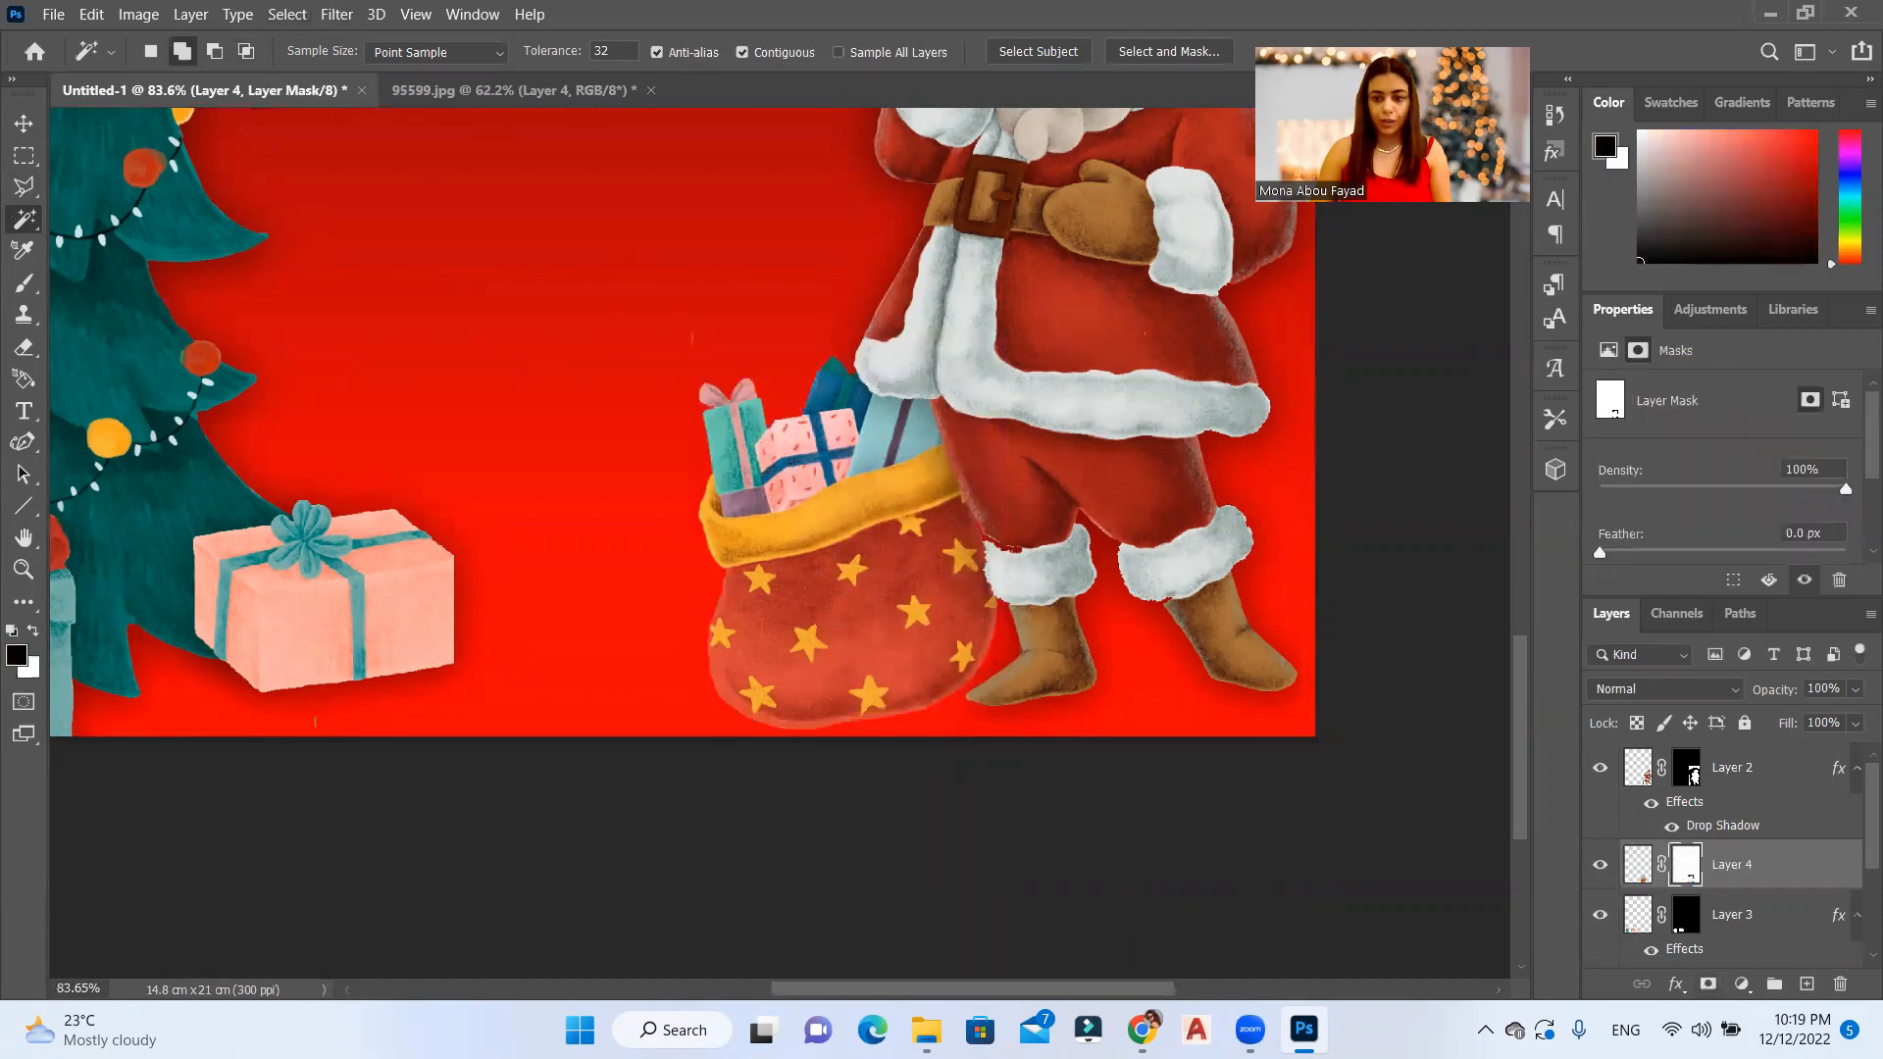
scroll(1757, 893, down, 3)
scroll(1752, 892, up, 3)
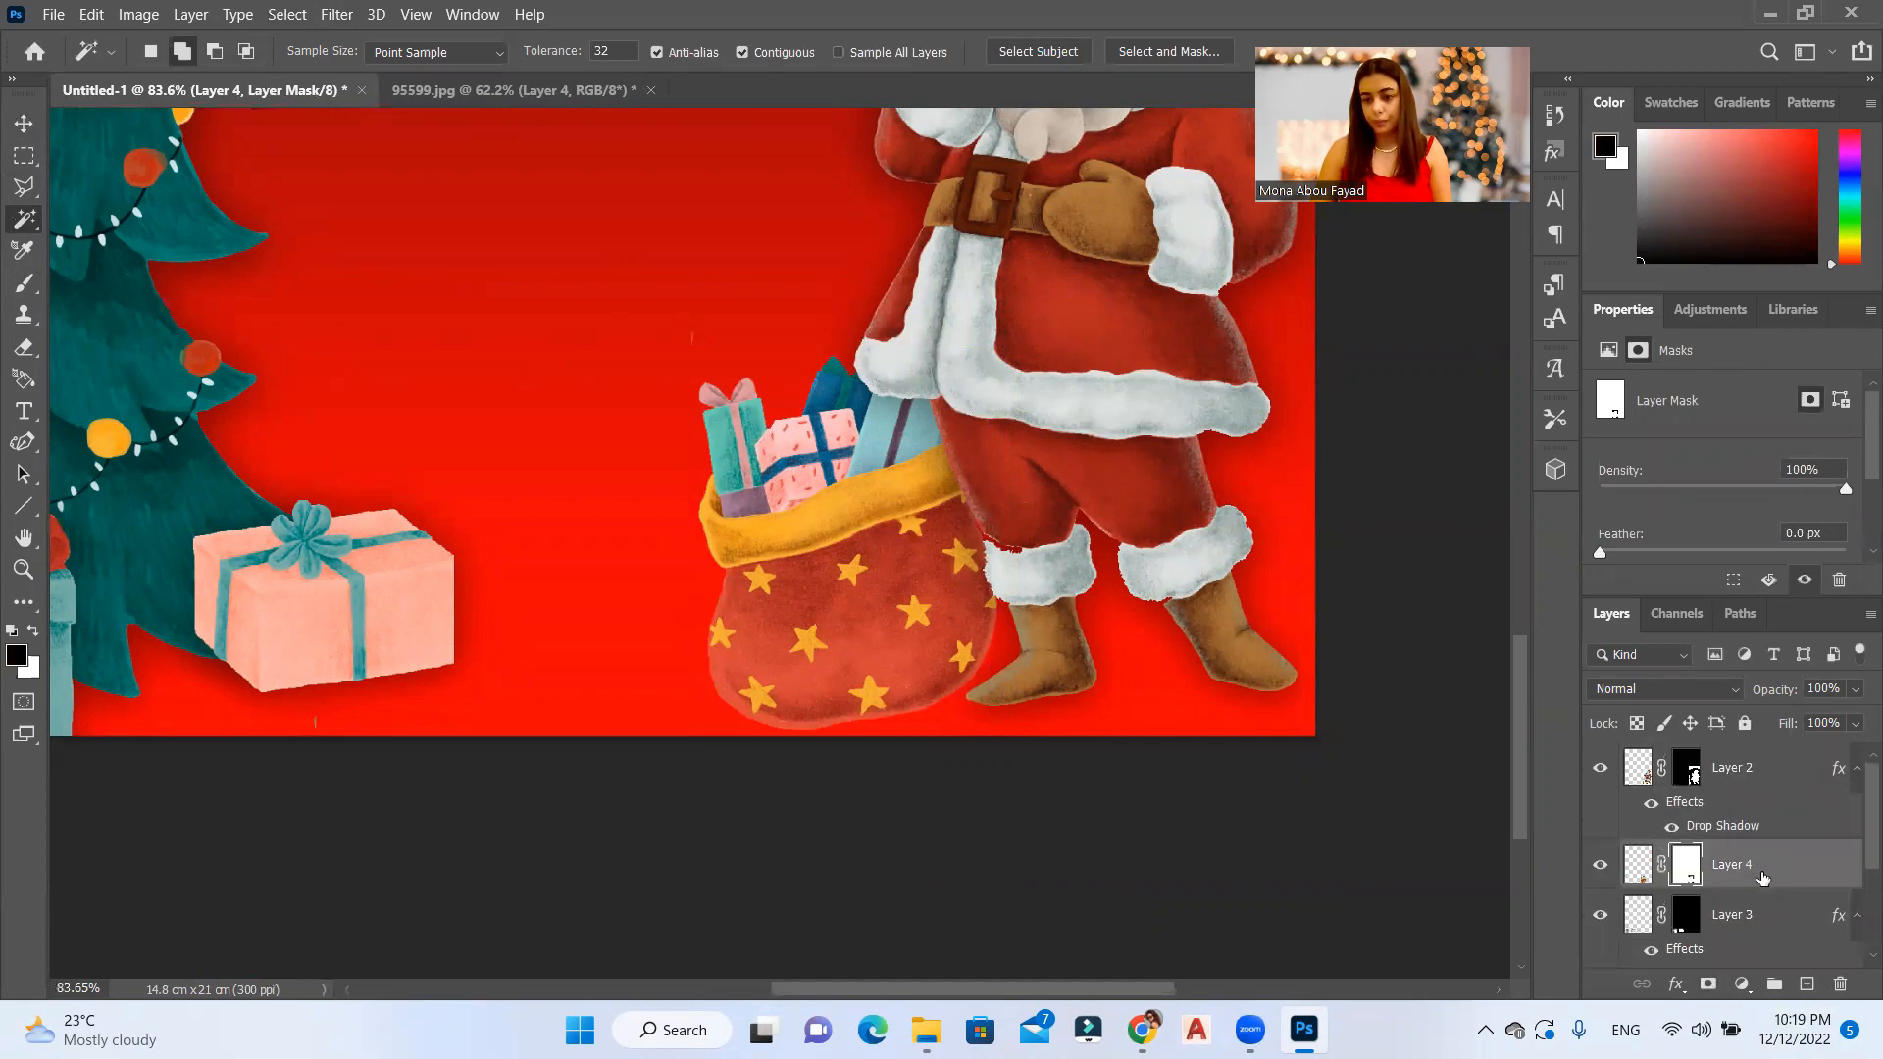
Step: Paste the copied drop shadow layer style onto the sack's Layer 4
right_click(1761, 871)
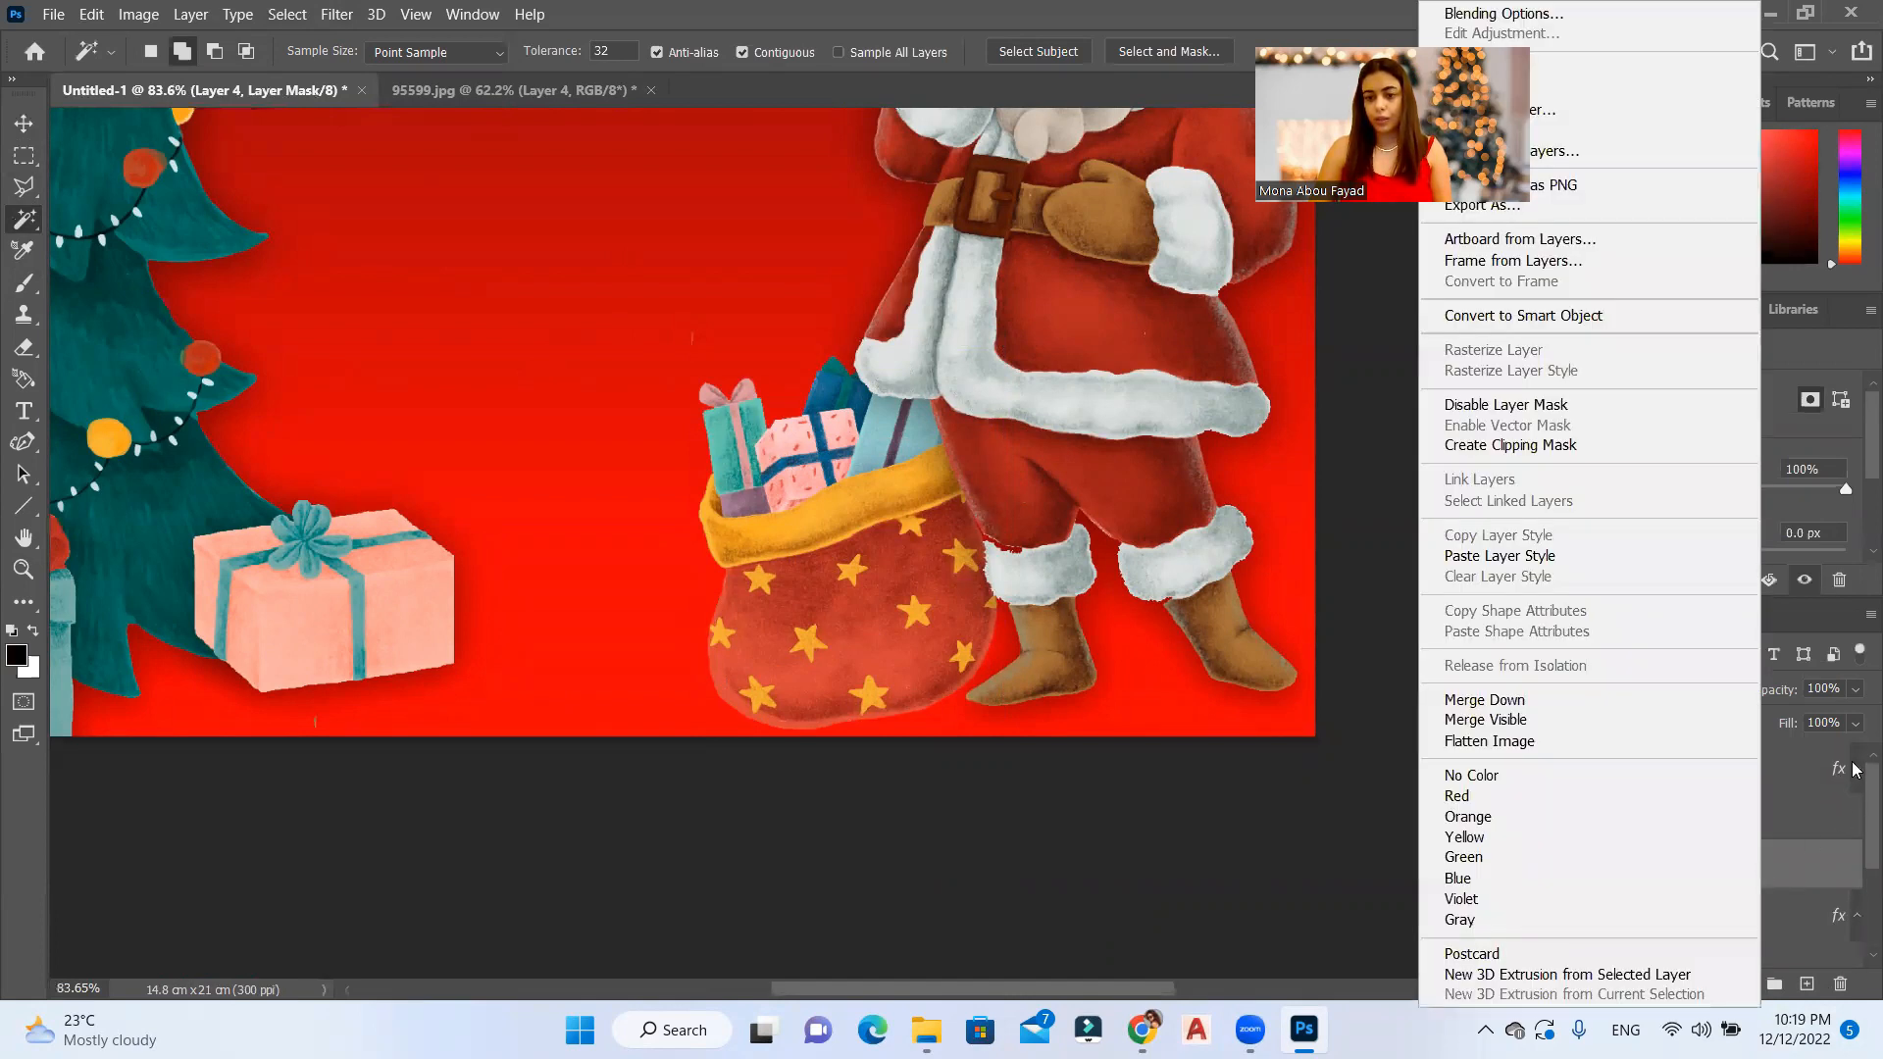
click(1516, 556)
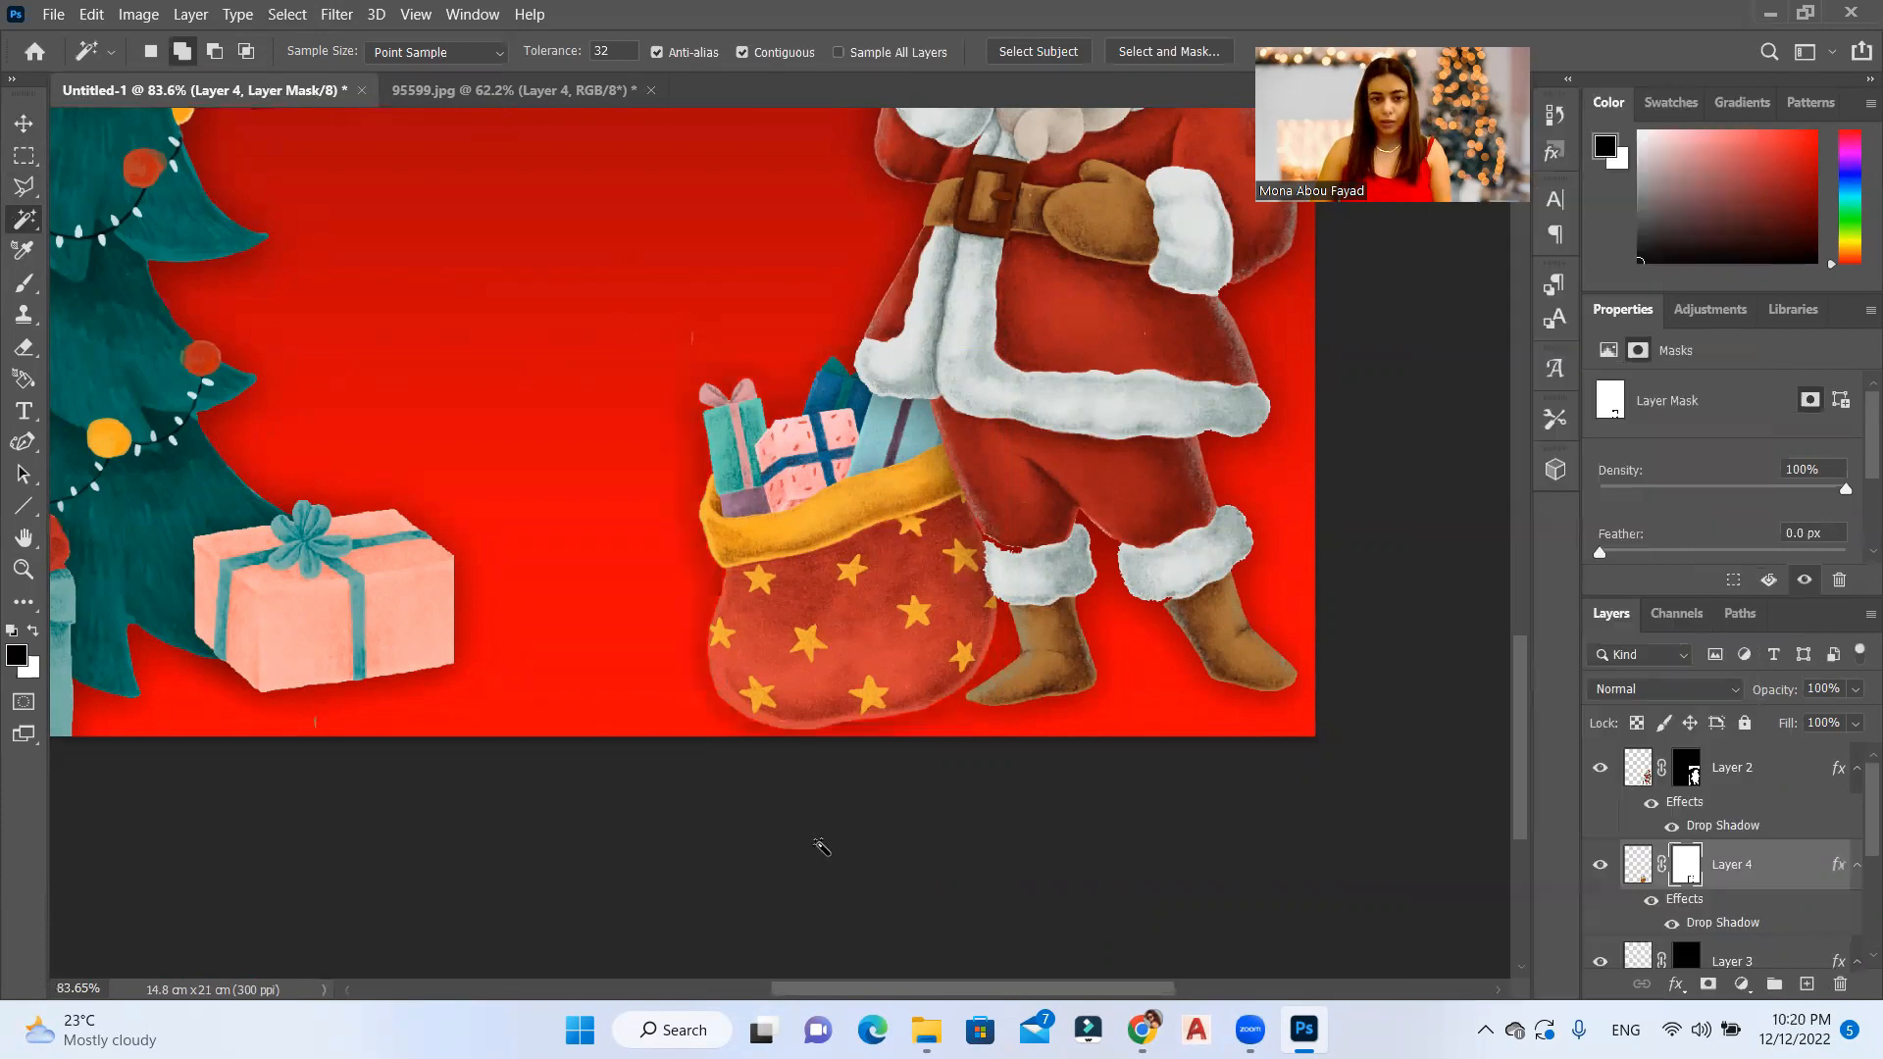
Step: Scale the Santa on Layer 2 to 116.67%, keeping him in the card's lower right corner
scroll(787, 810, down, 4)
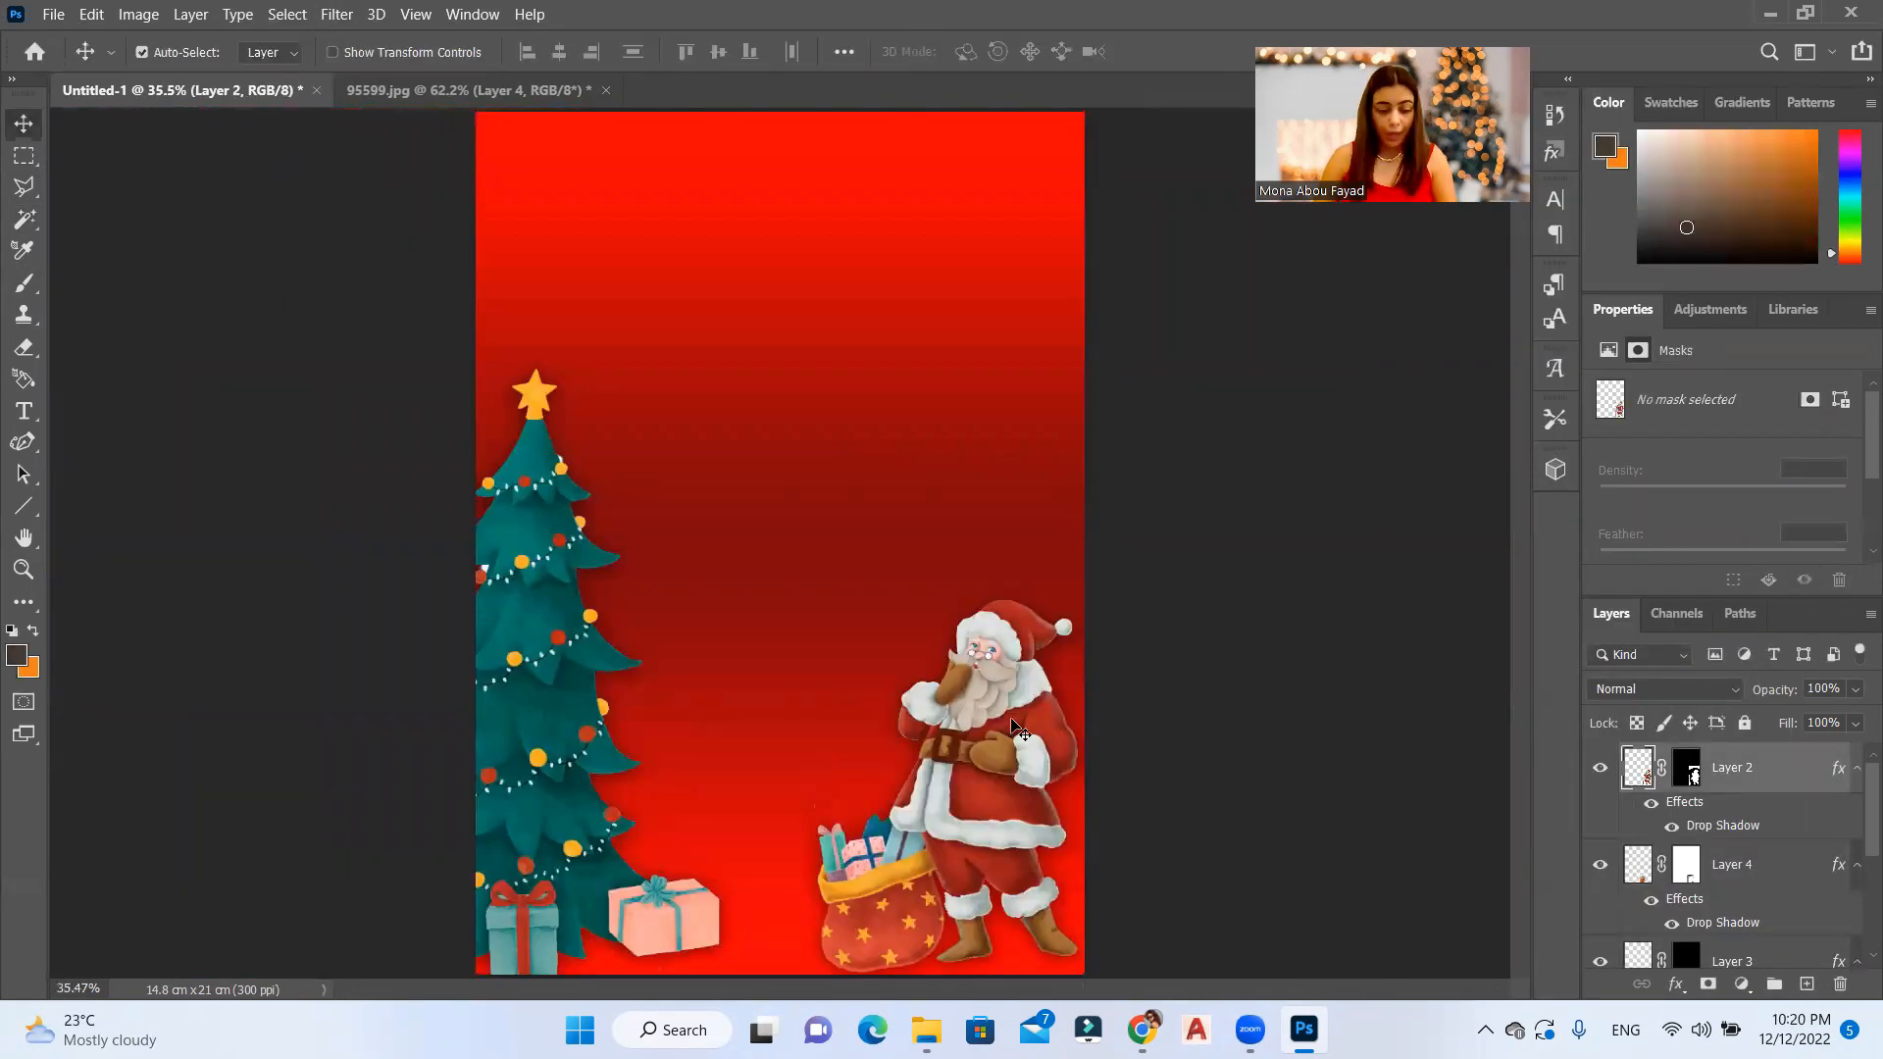
key(ctrl+t)
drag(883, 594, 851, 530)
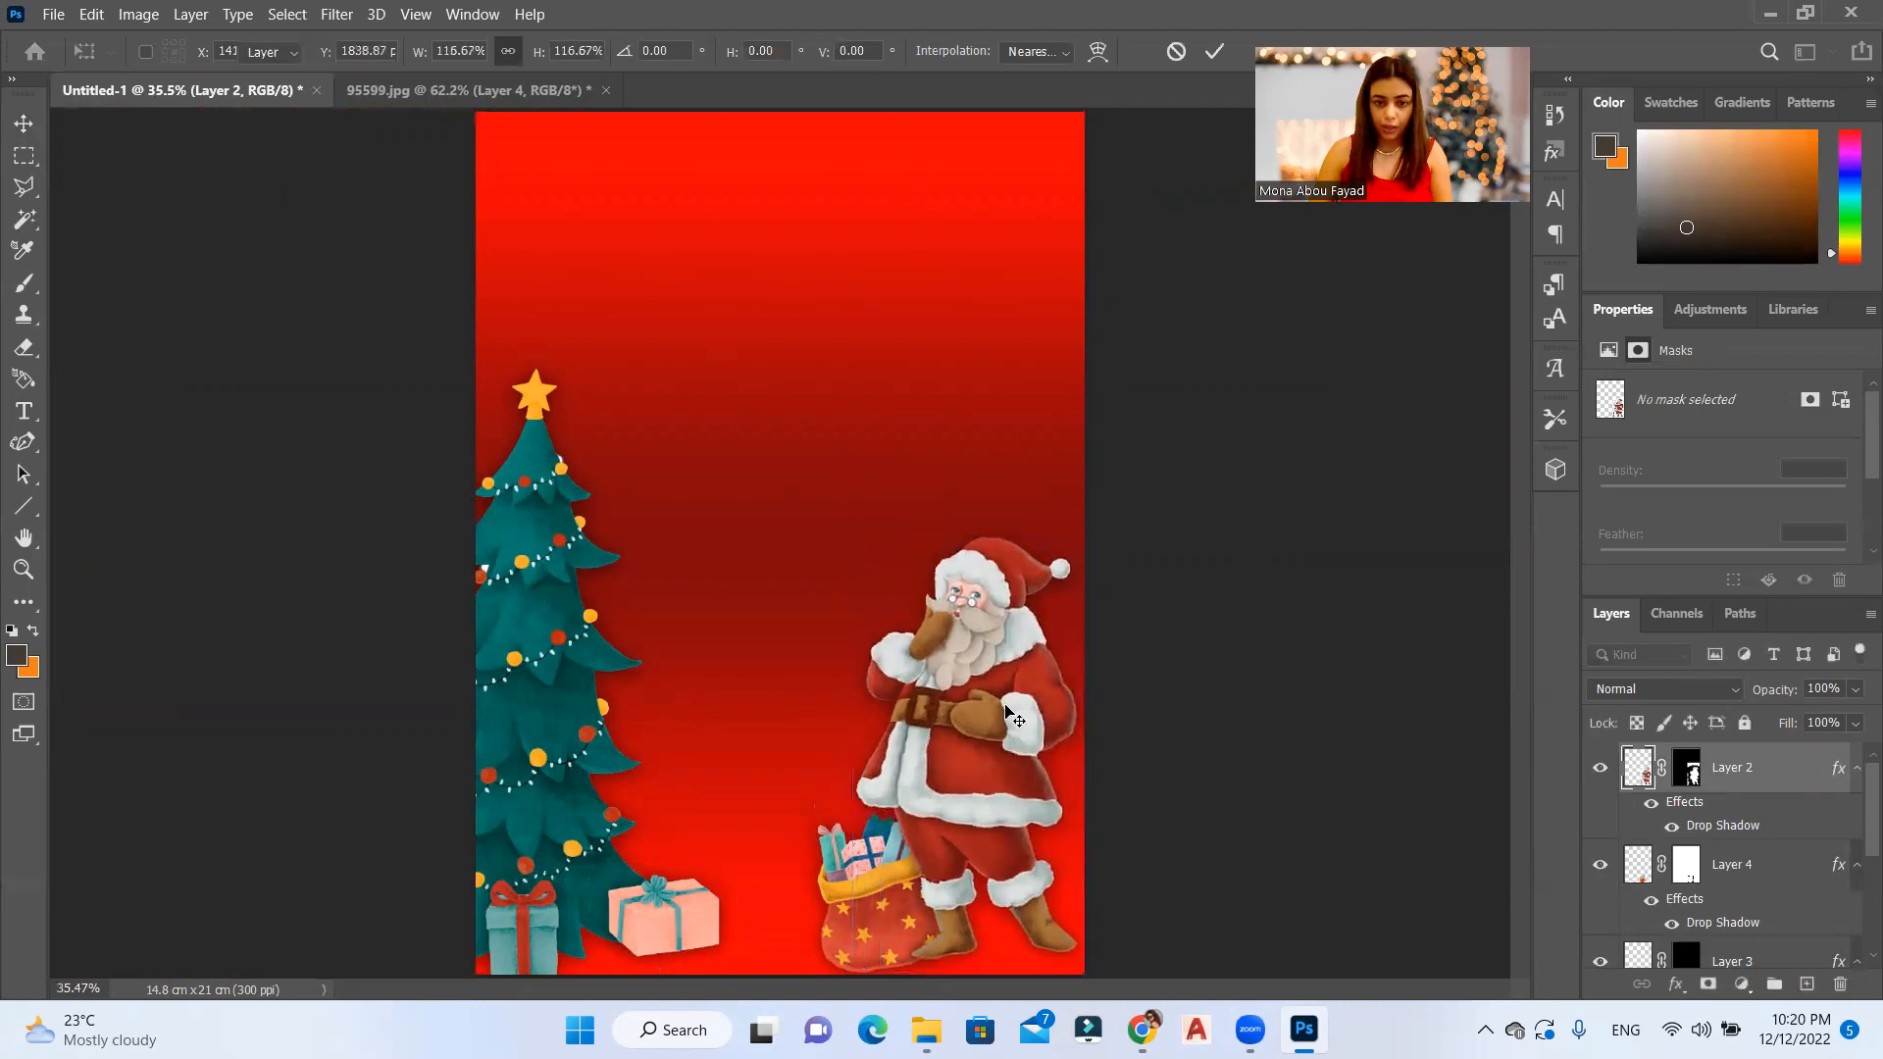
key(Return)
Step: Nudge Santa slightly down and shift the present sack slightly left beside his legs
scroll(1094, 529, down, 2)
scroll(995, 640, up, 3)
scroll(1017, 628, down, 1)
drag(1020, 632, 1020, 644)
drag(867, 829, 853, 829)
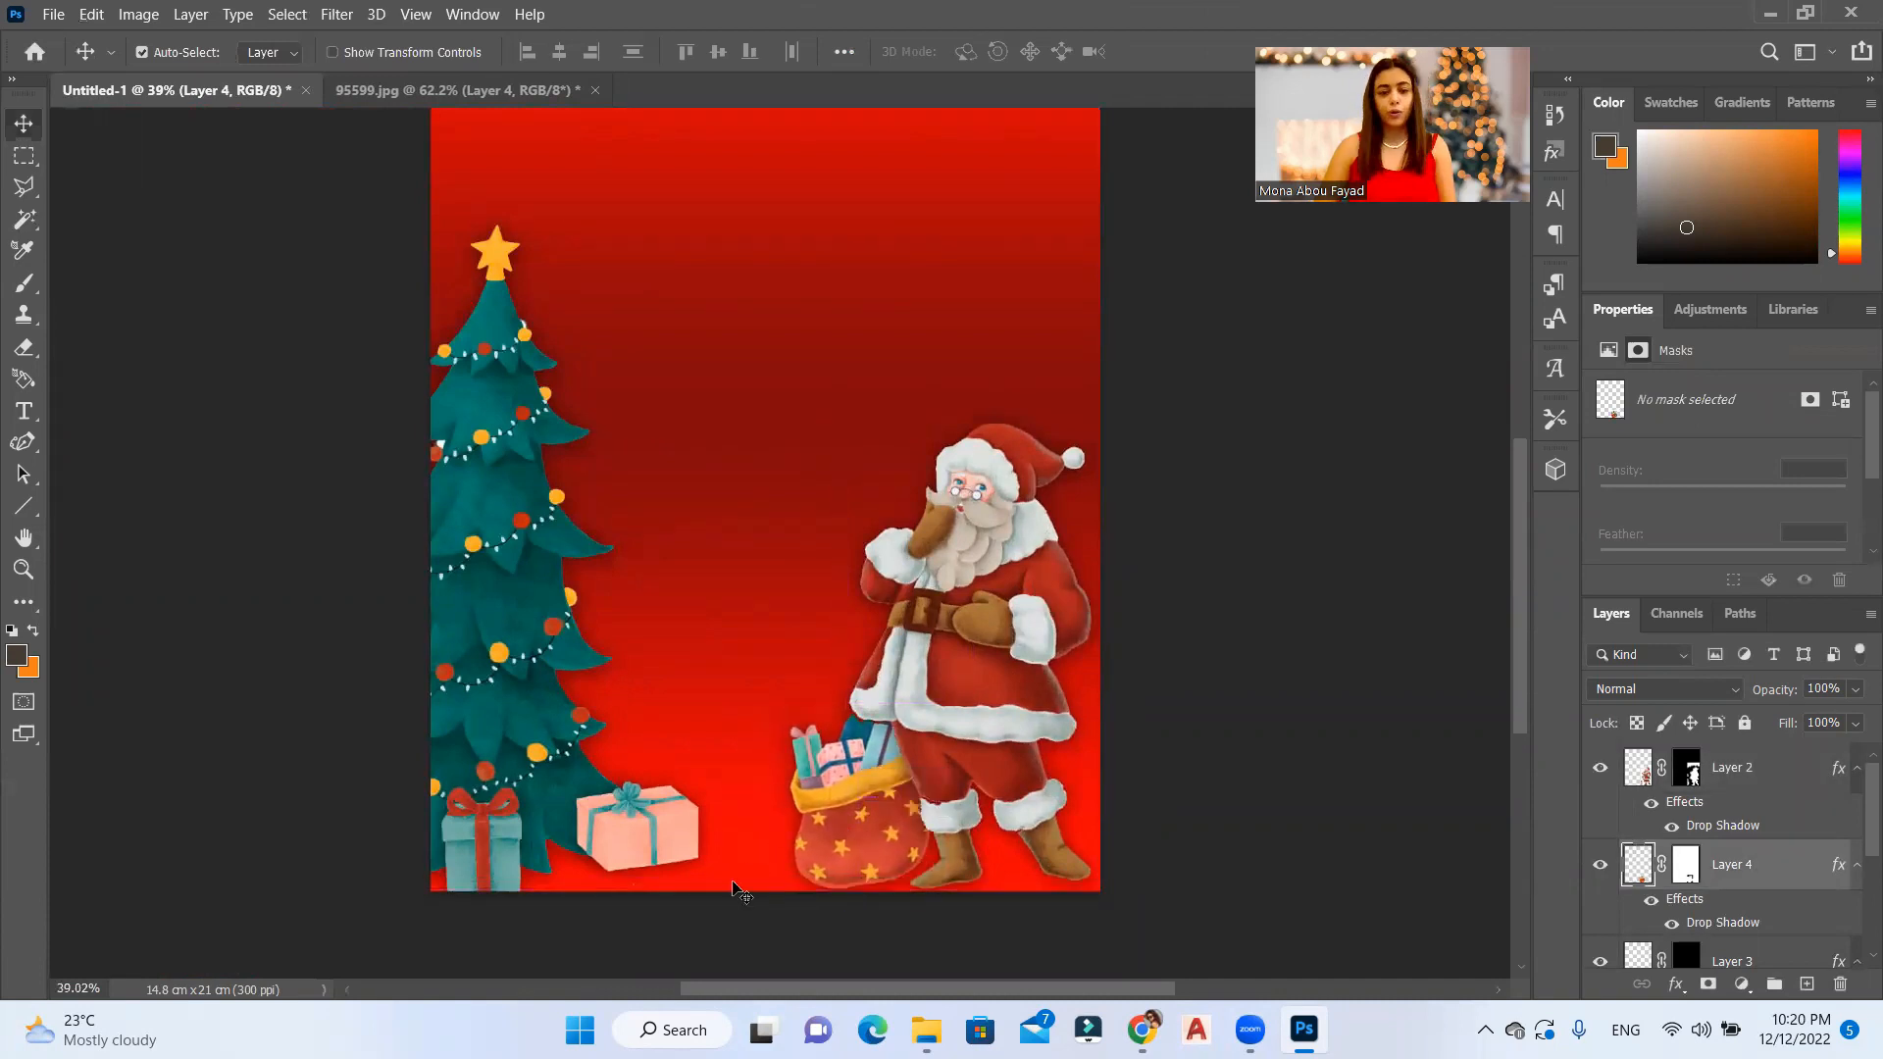
scroll(738, 802, up, 3)
scroll(738, 801, down, 2)
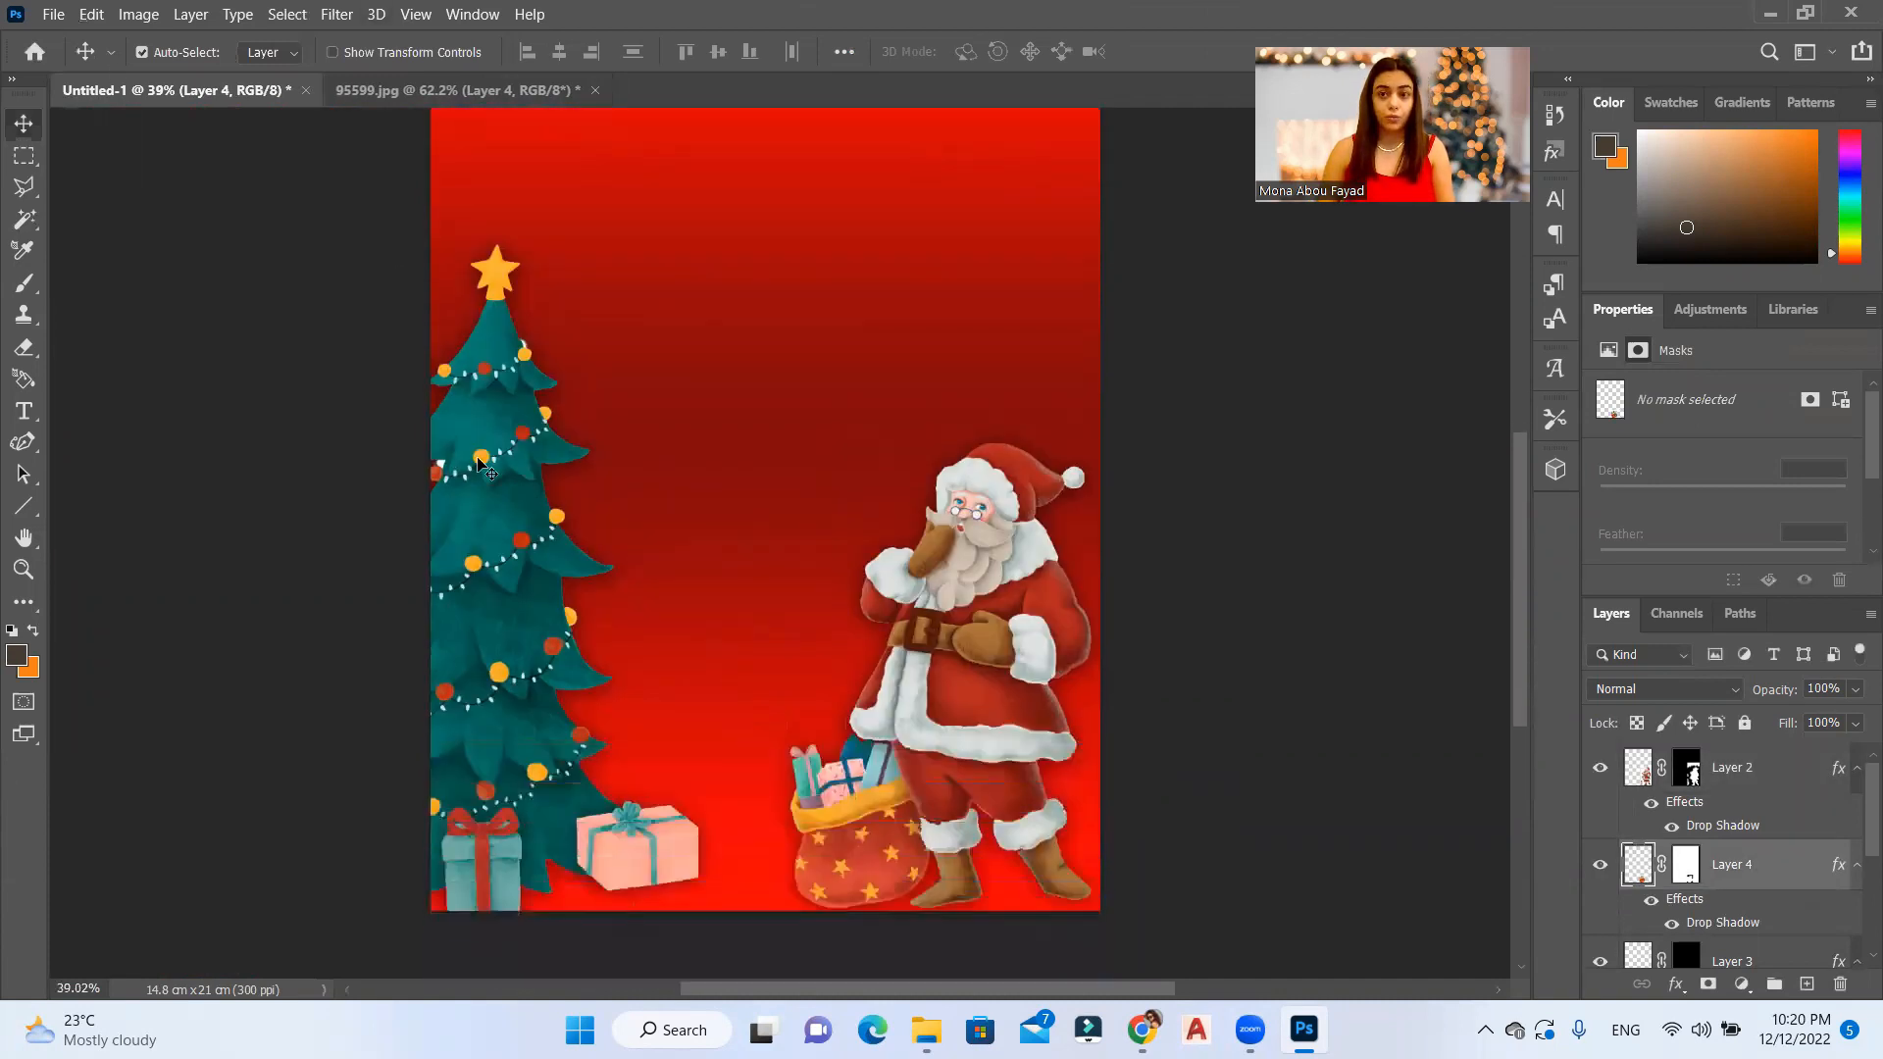
Step: In 95599.jpg, select the leaping reindeer by boxing it with the Object Selection tool
click(371, 89)
scroll(812, 528, down, 6)
scroll(1154, 618, up, 2)
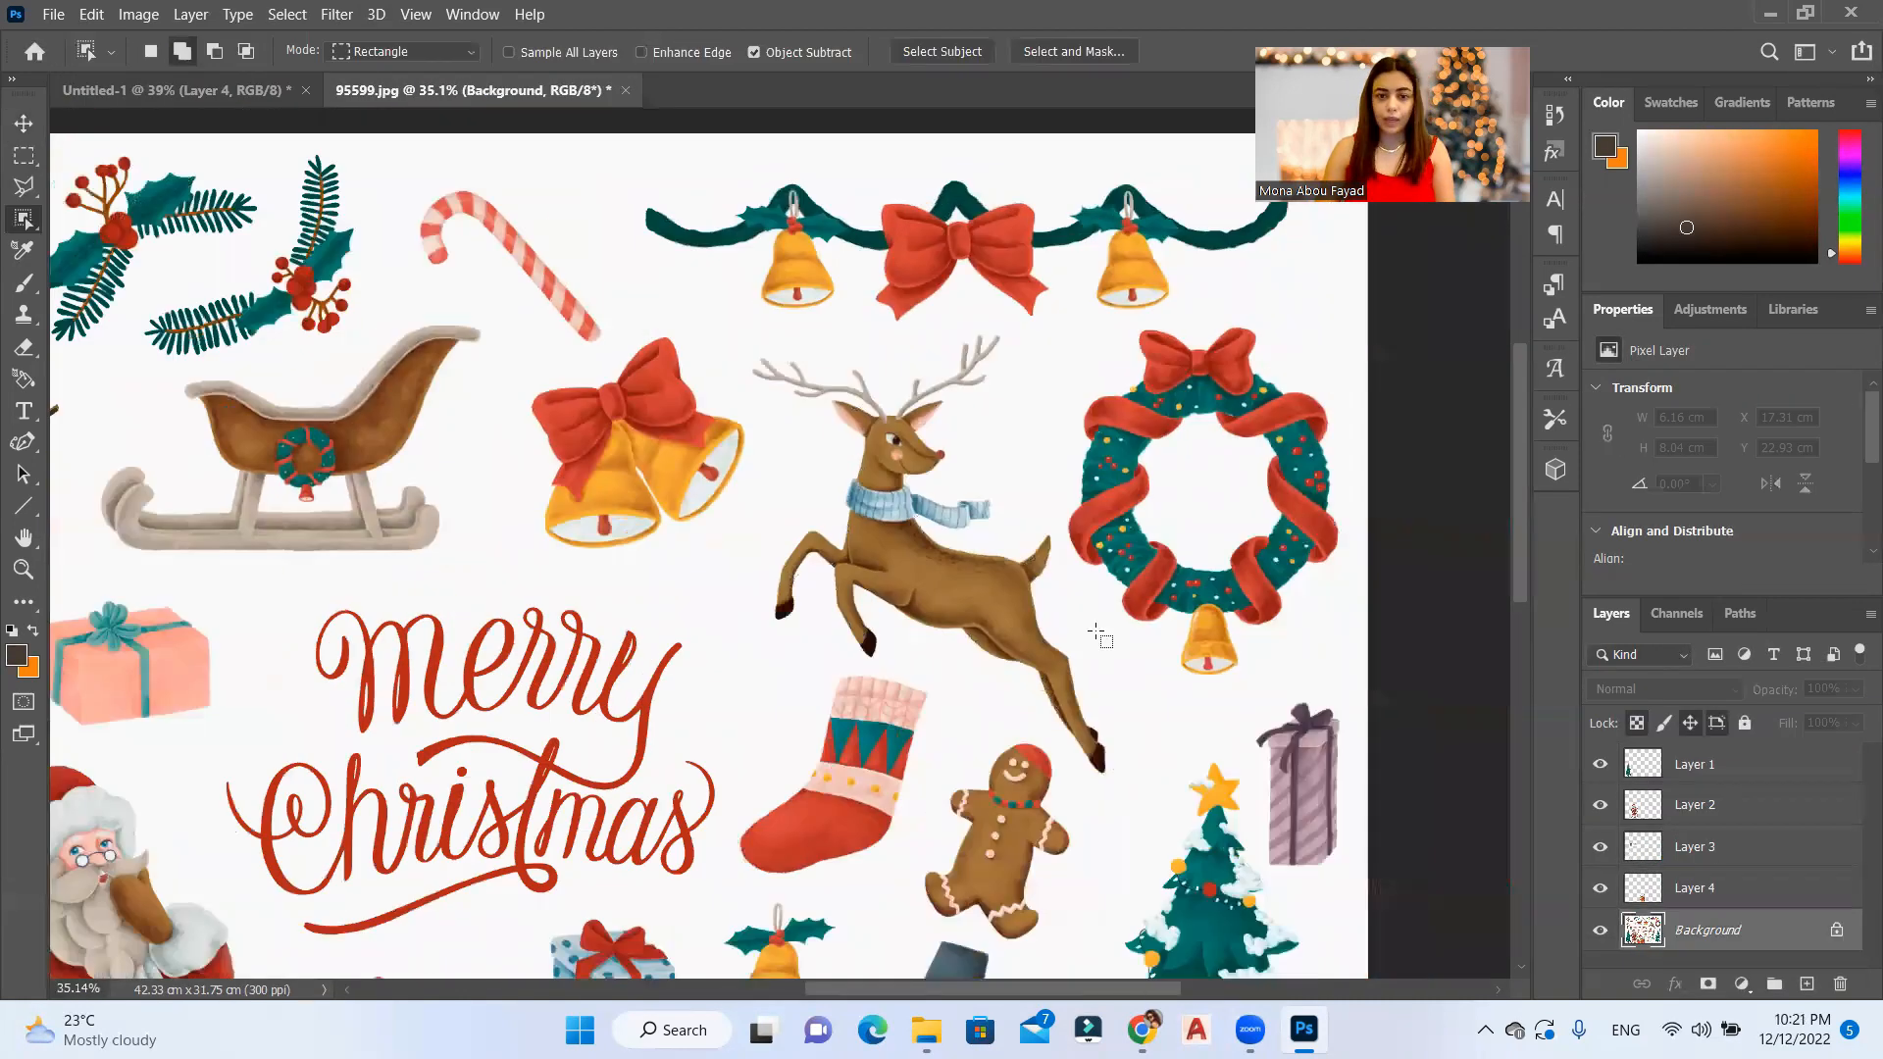
scroll(1094, 626, up, 3)
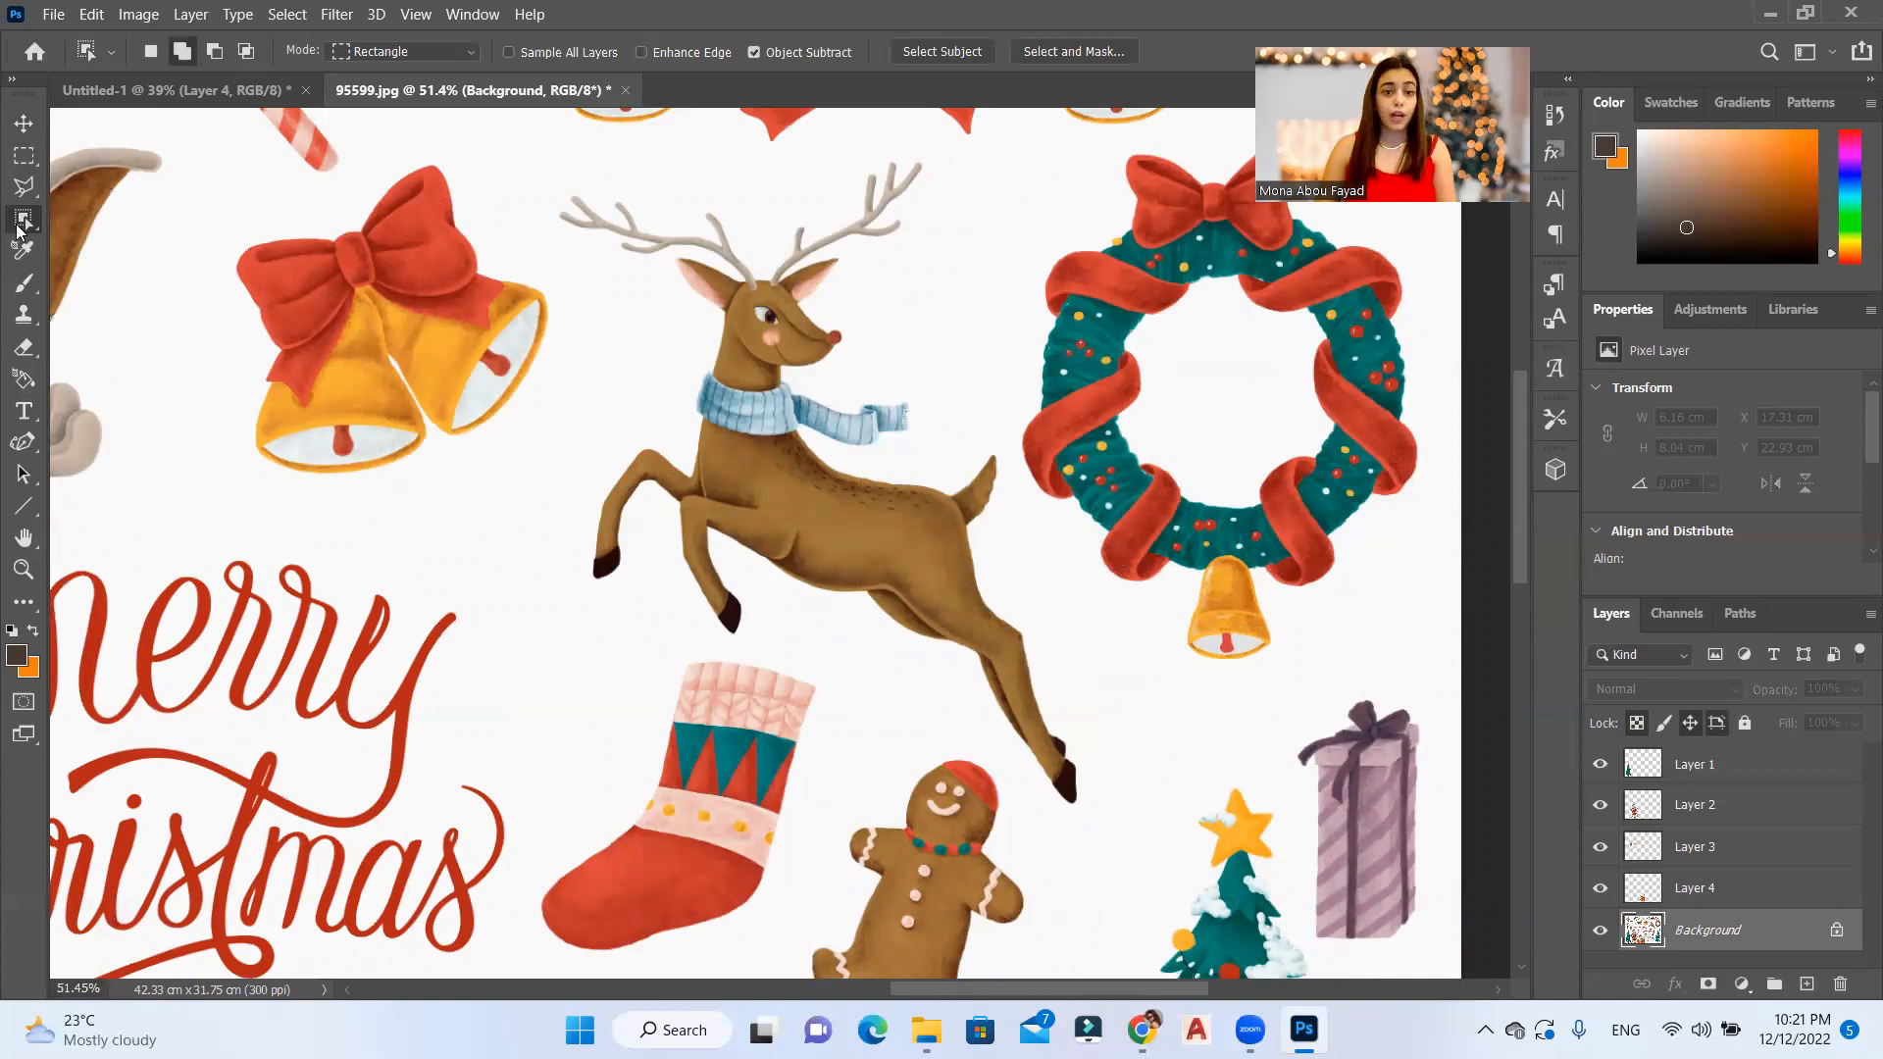
scroll(17, 231, up, 1)
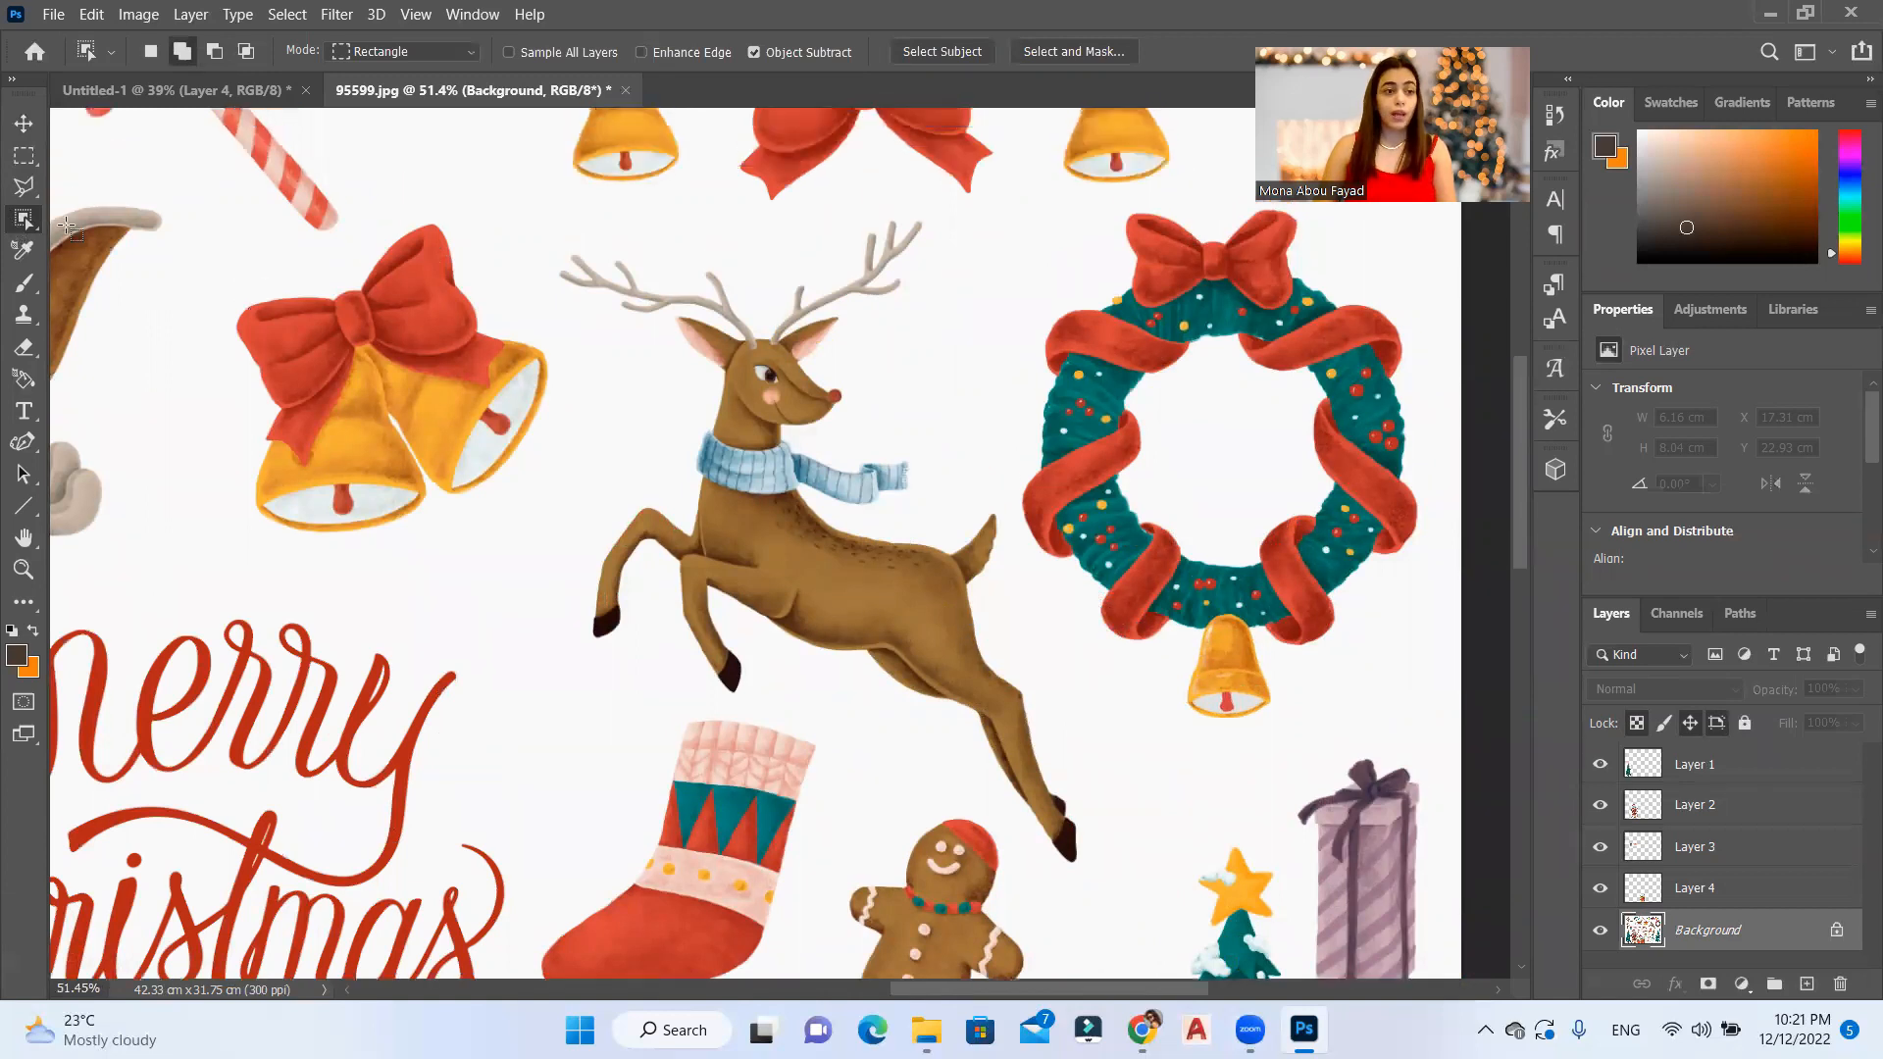
right_click(27, 220)
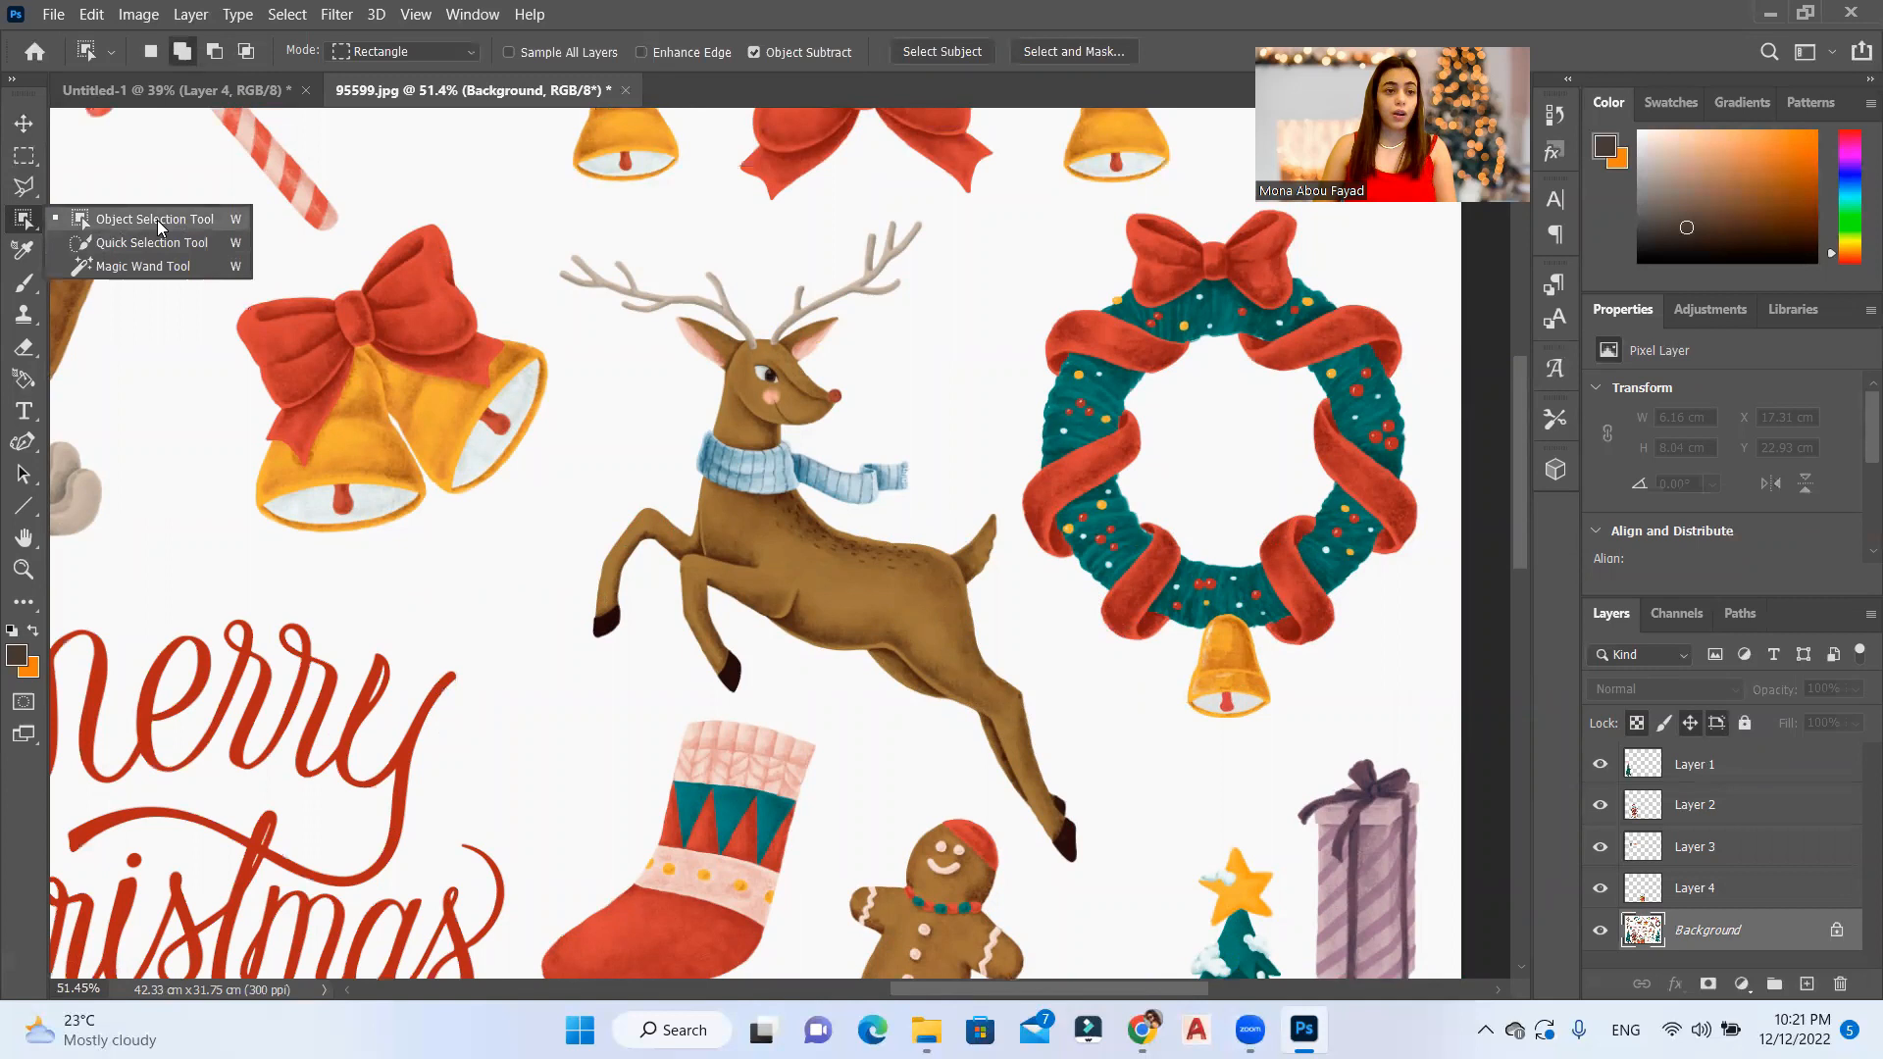
click(128, 225)
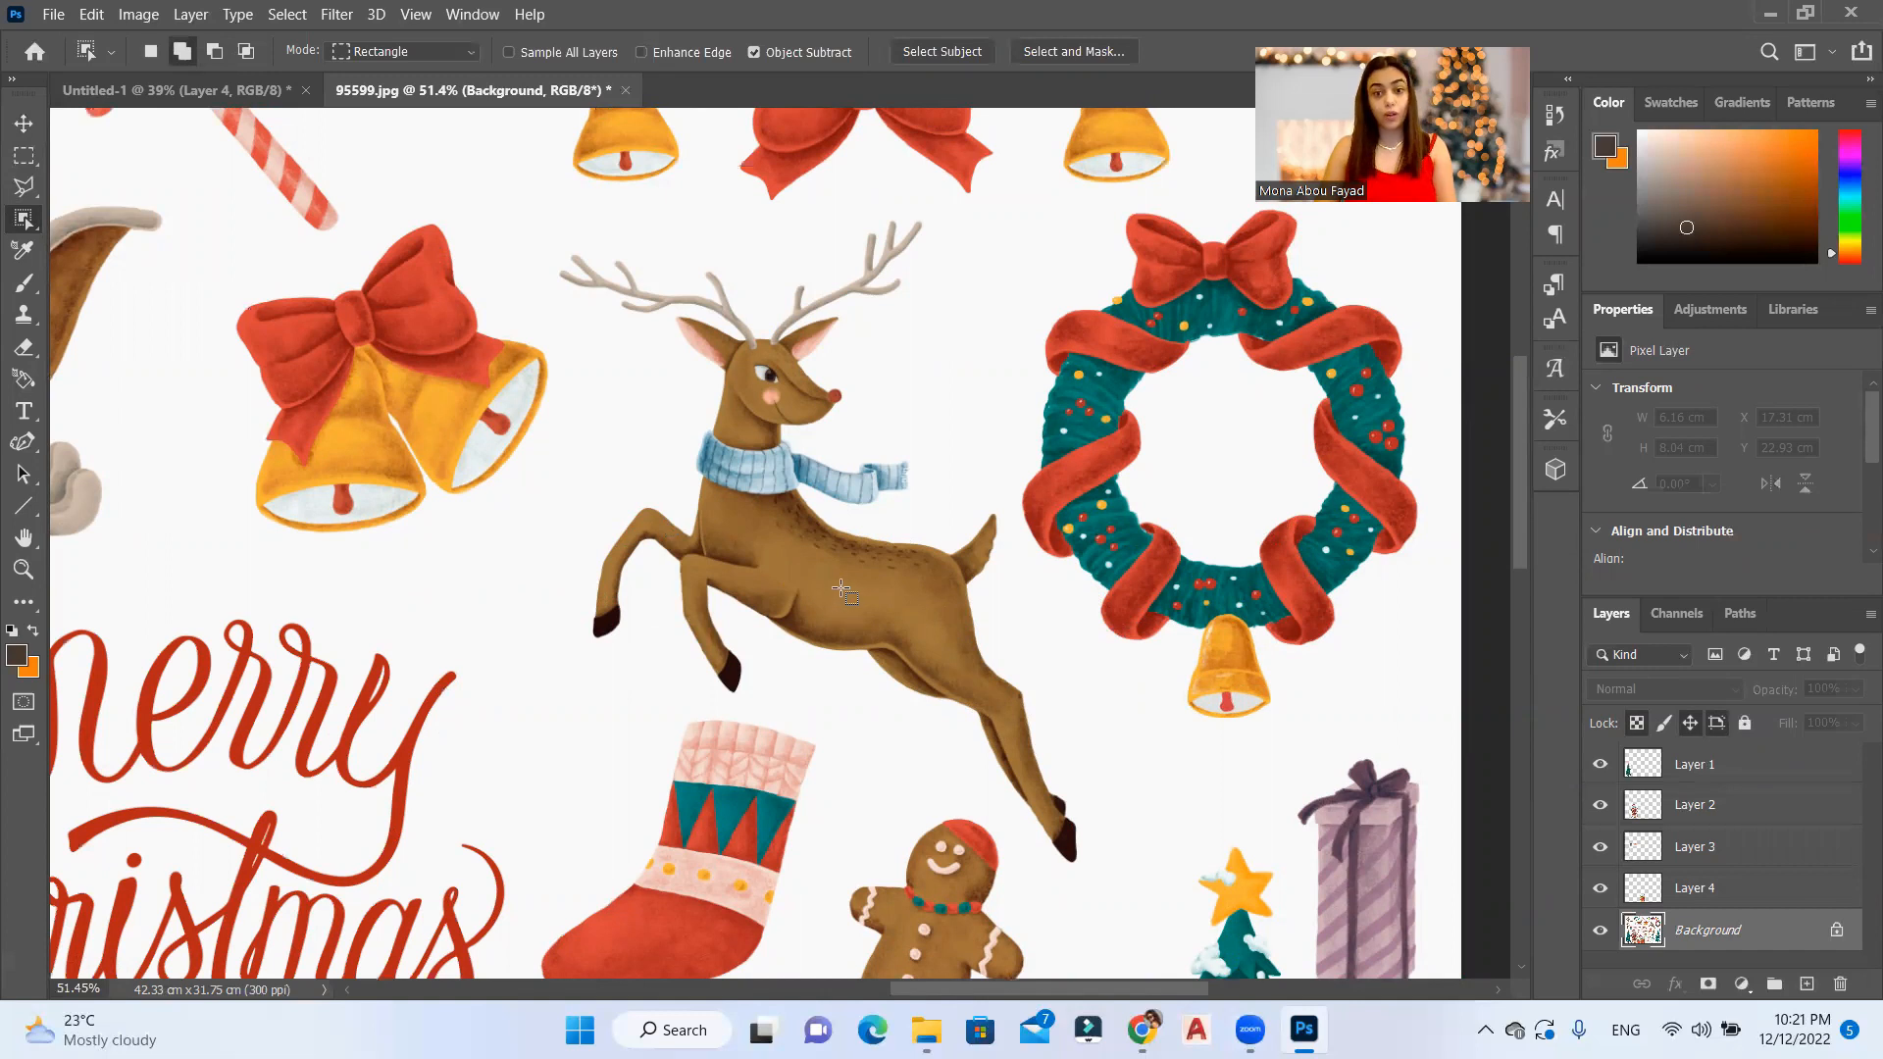
scroll(894, 585, up, 2)
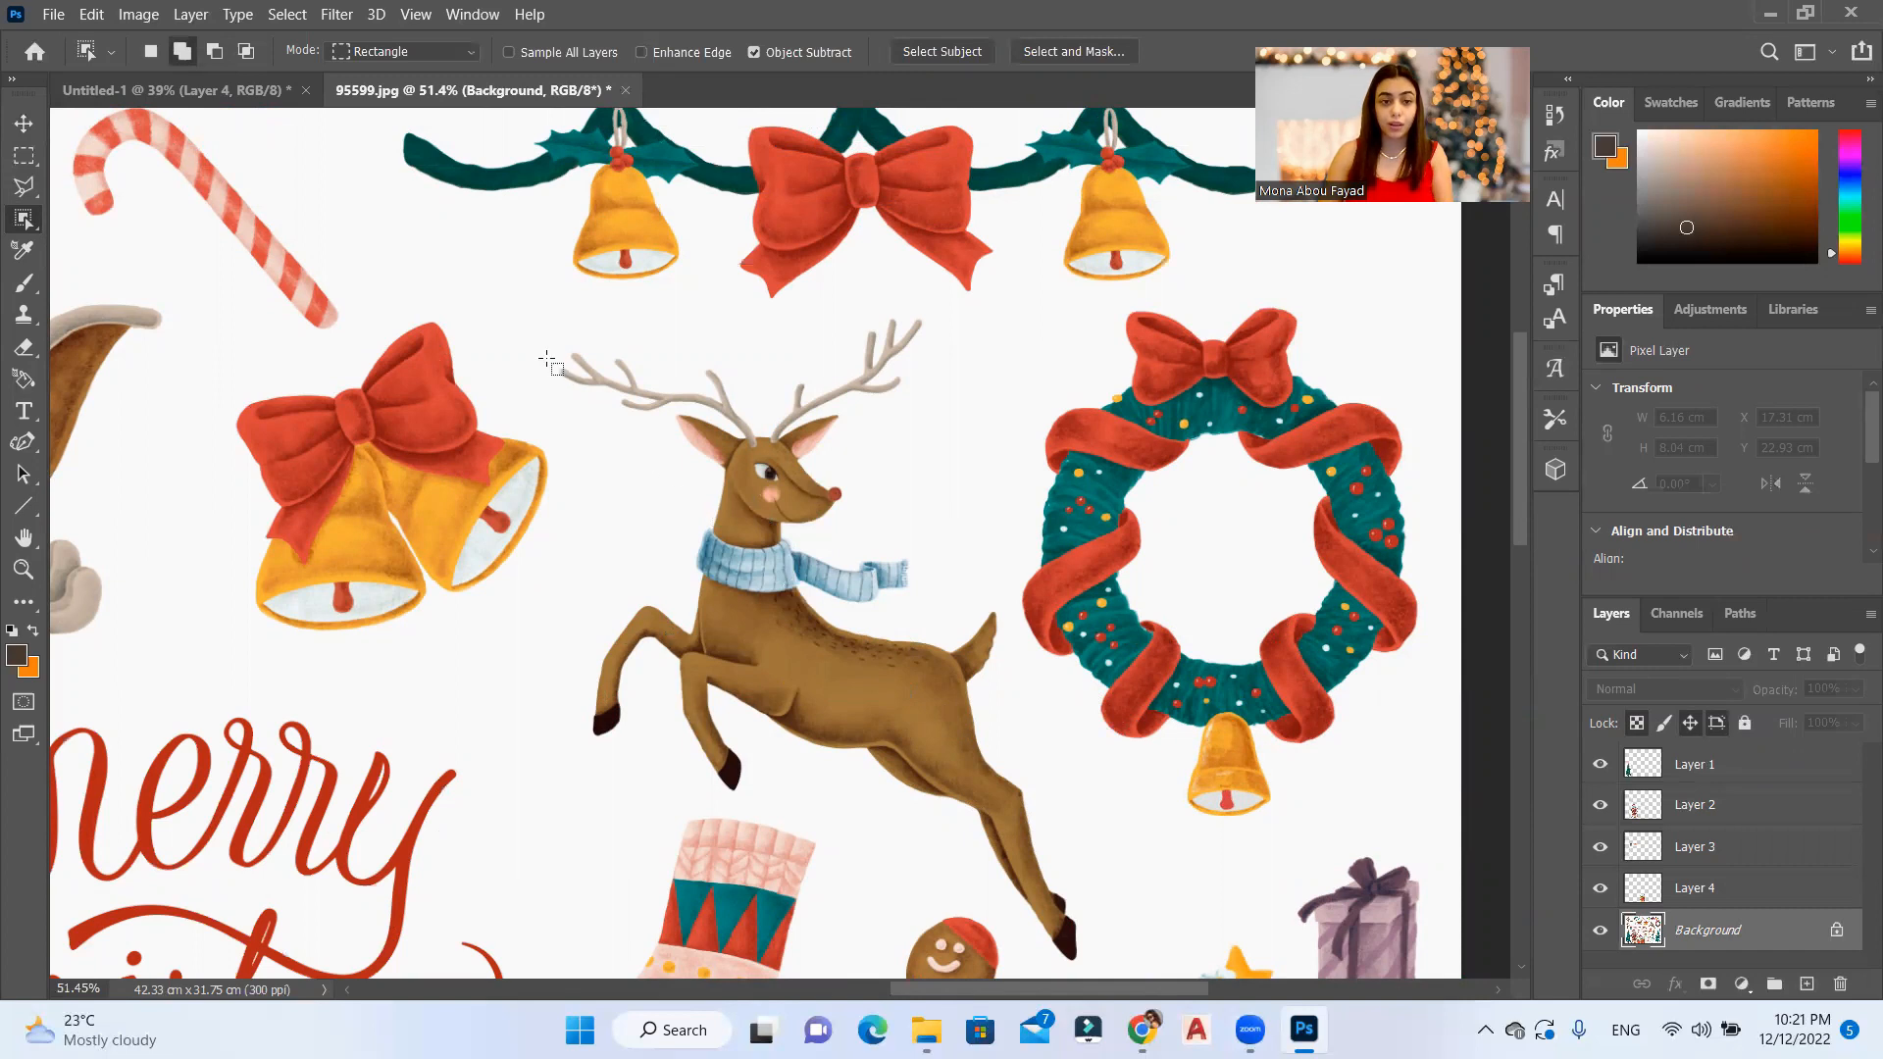
drag(539, 343, 1096, 897)
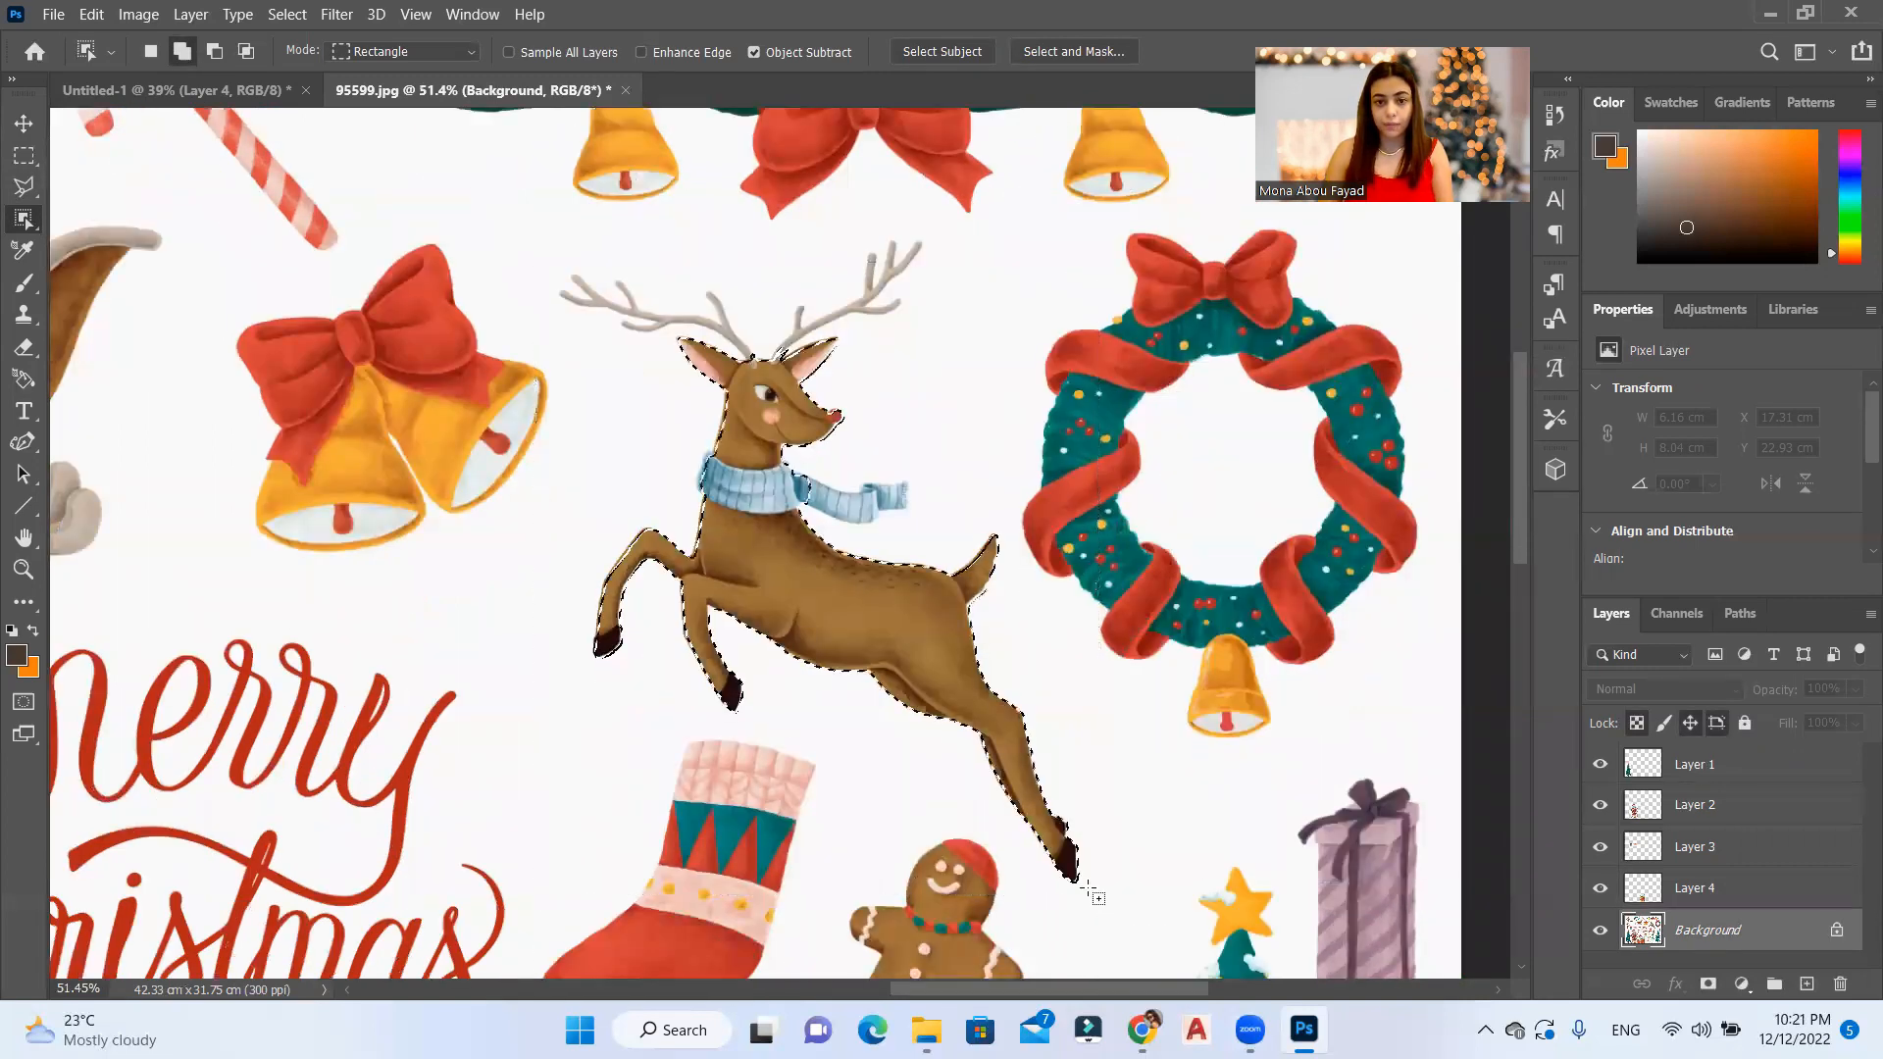
Step: Add both of the reindeer's antlers to the selection with the Object Selection tool
scroll(750, 535, up, 5)
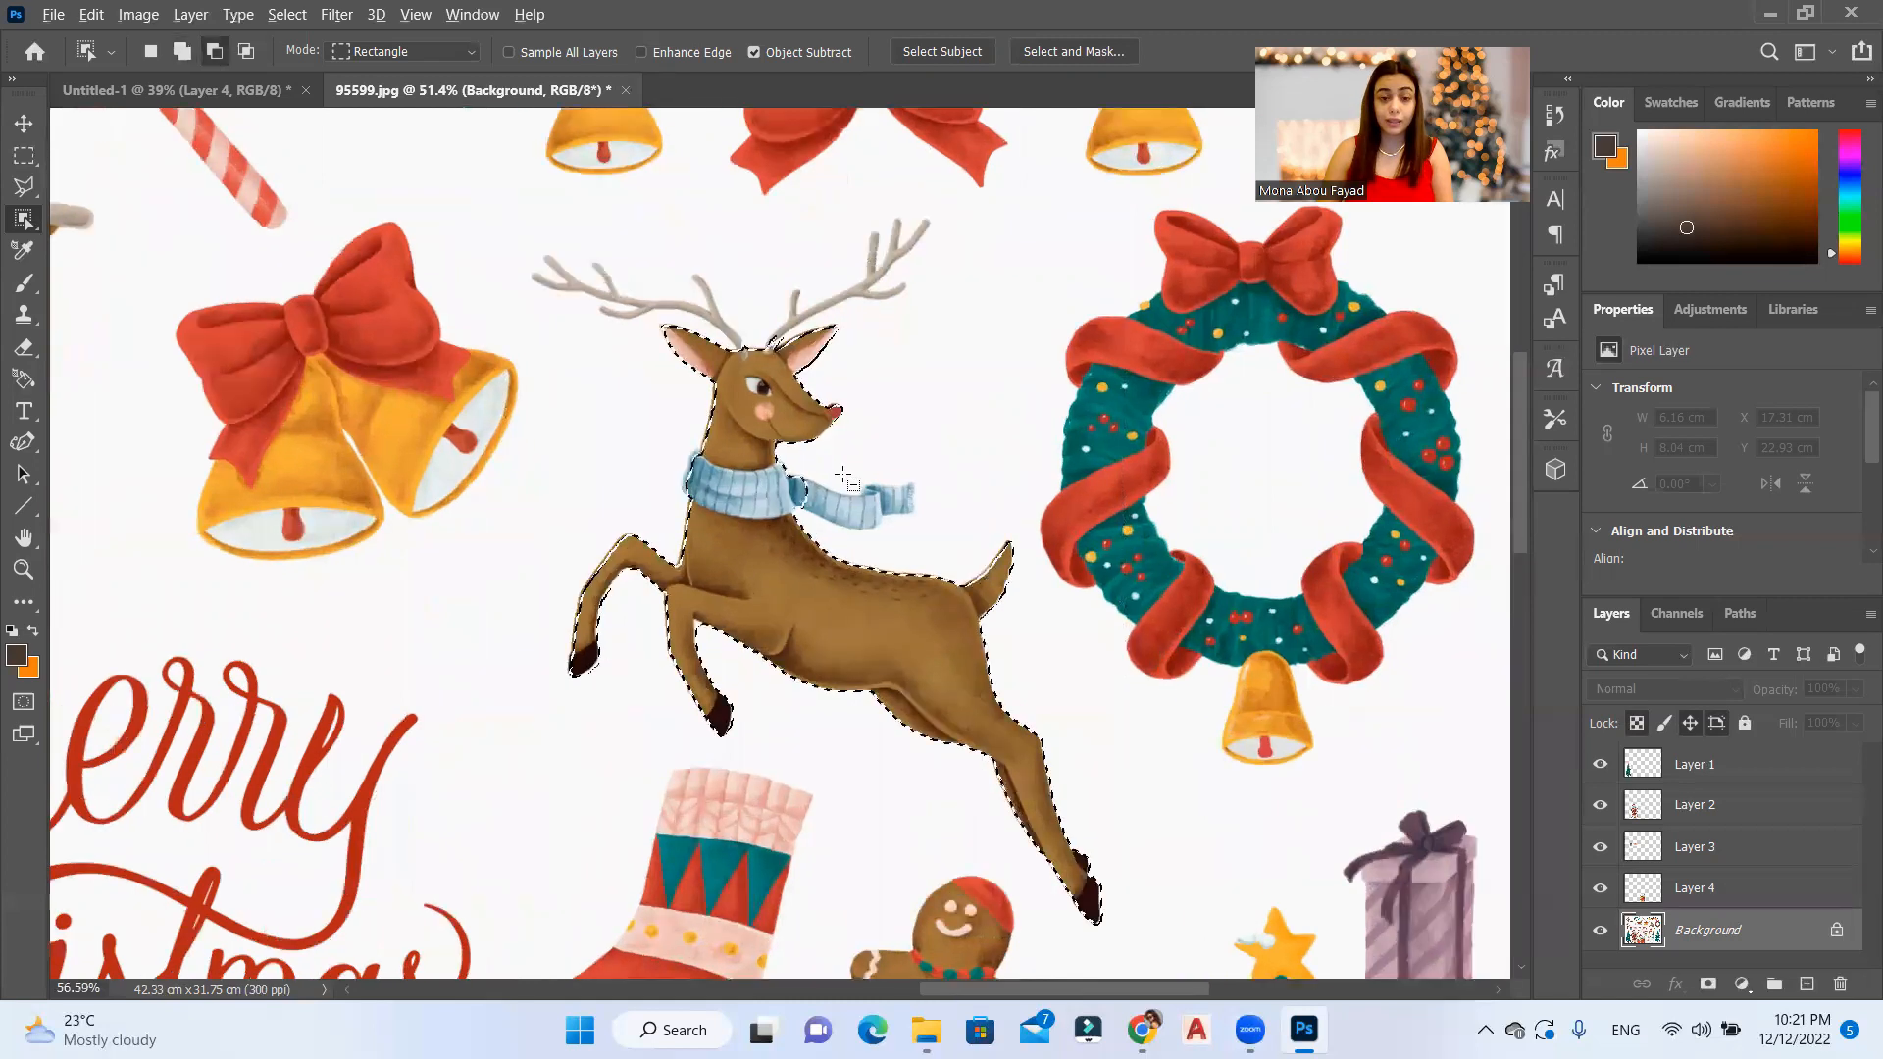
scroll(741, 694, down, 2)
scroll(588, 461, down, 2)
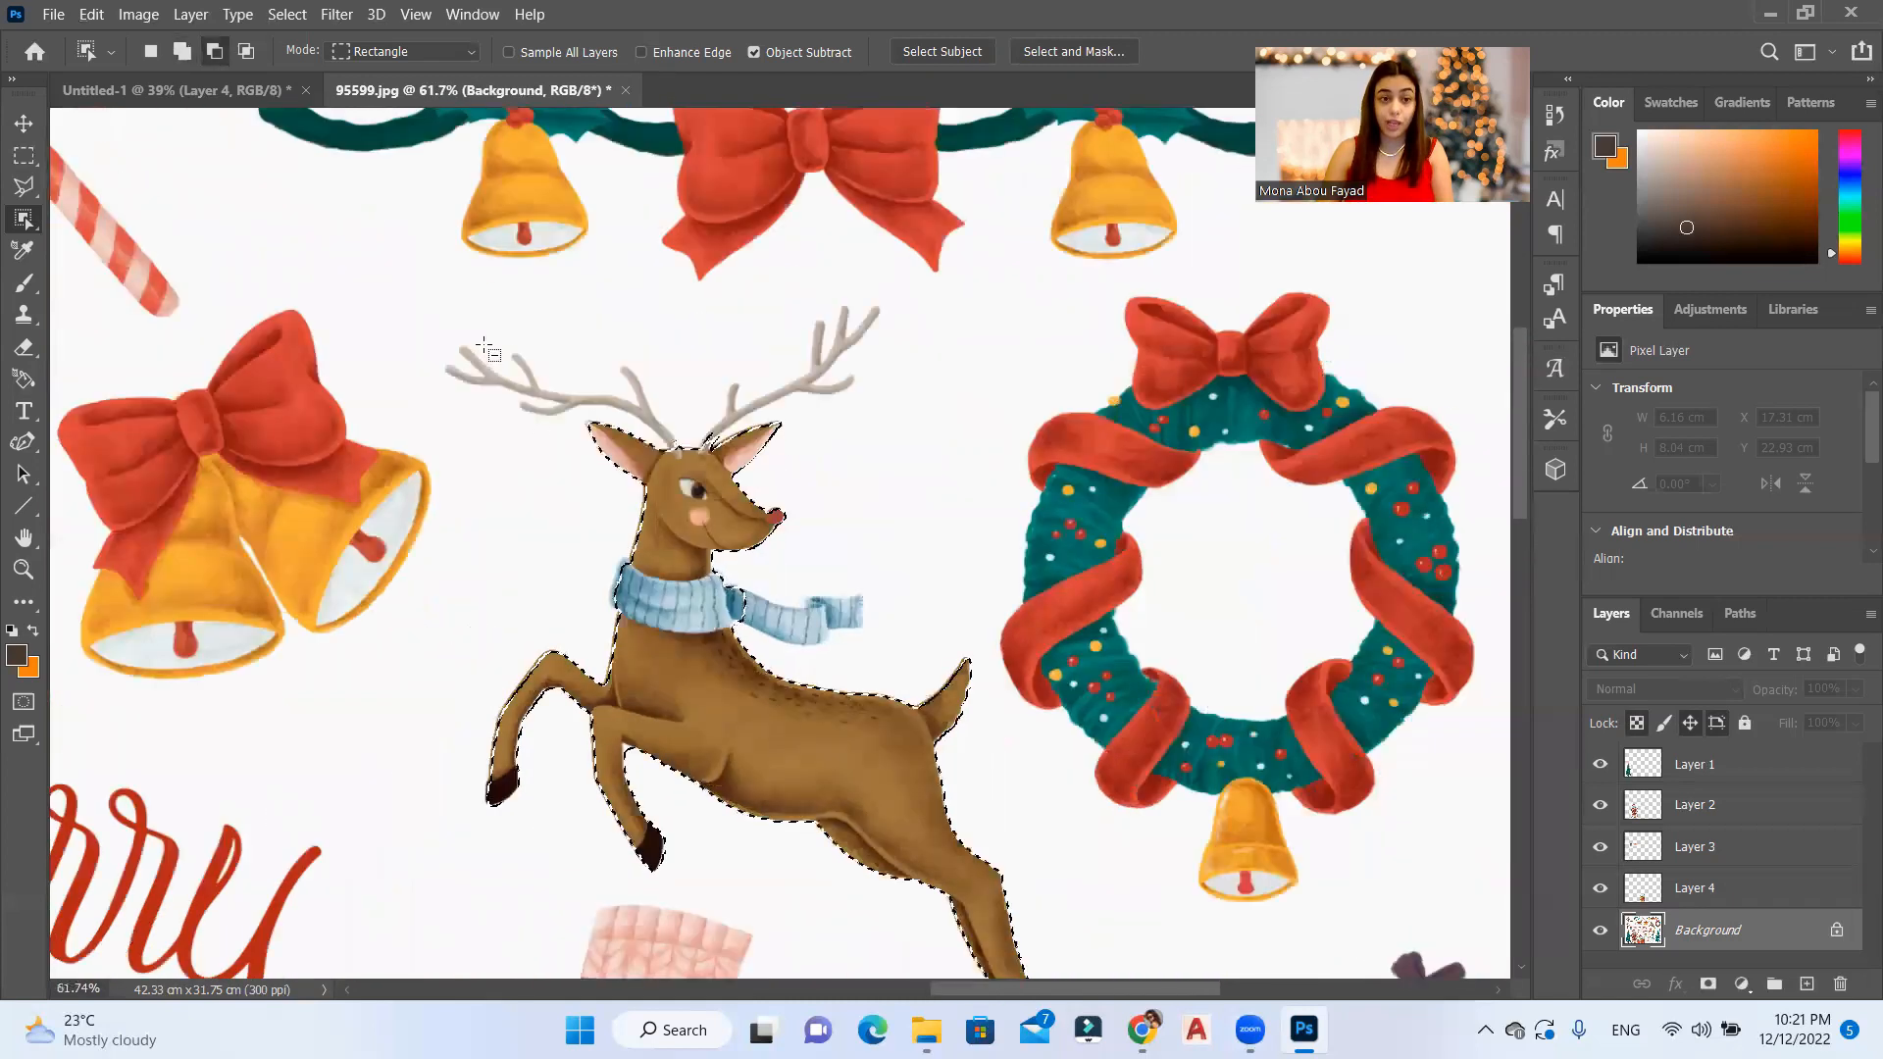
scroll(538, 363, up, 6)
scroll(778, 440, down, 1)
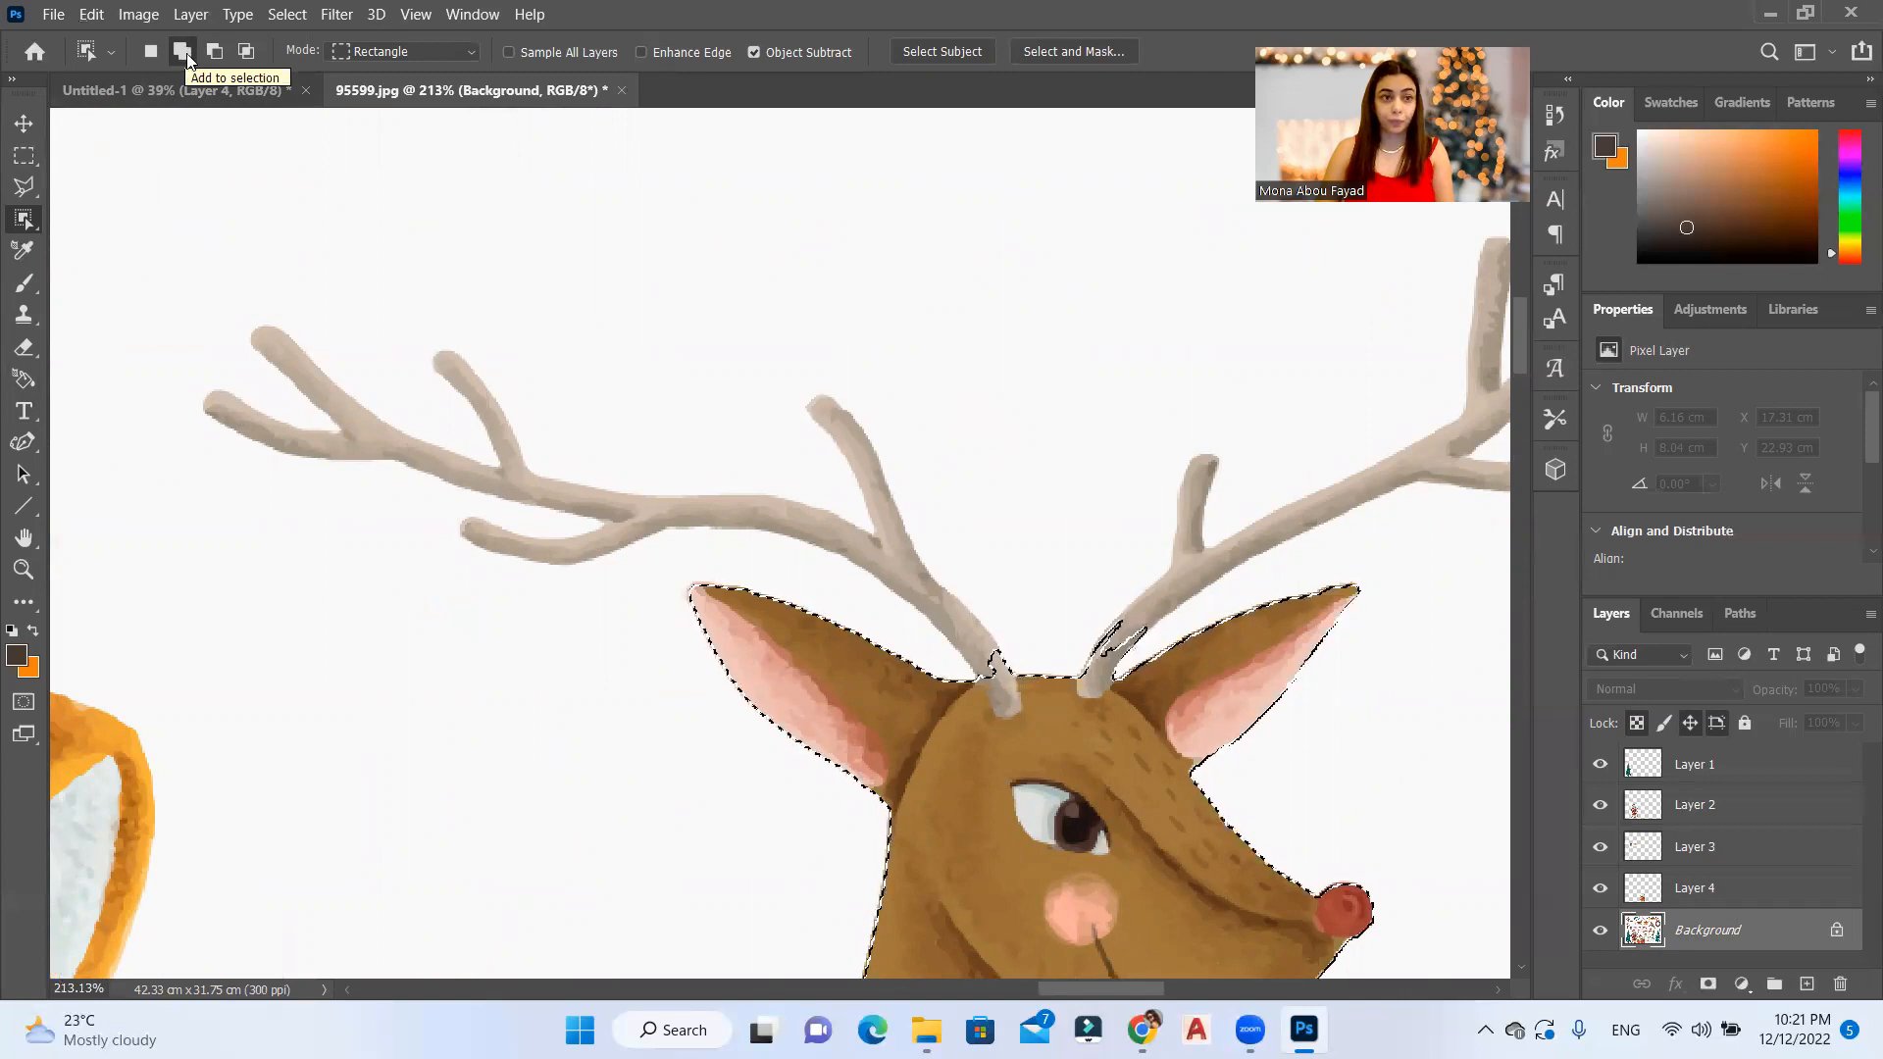
click(185, 56)
drag(155, 288, 1053, 738)
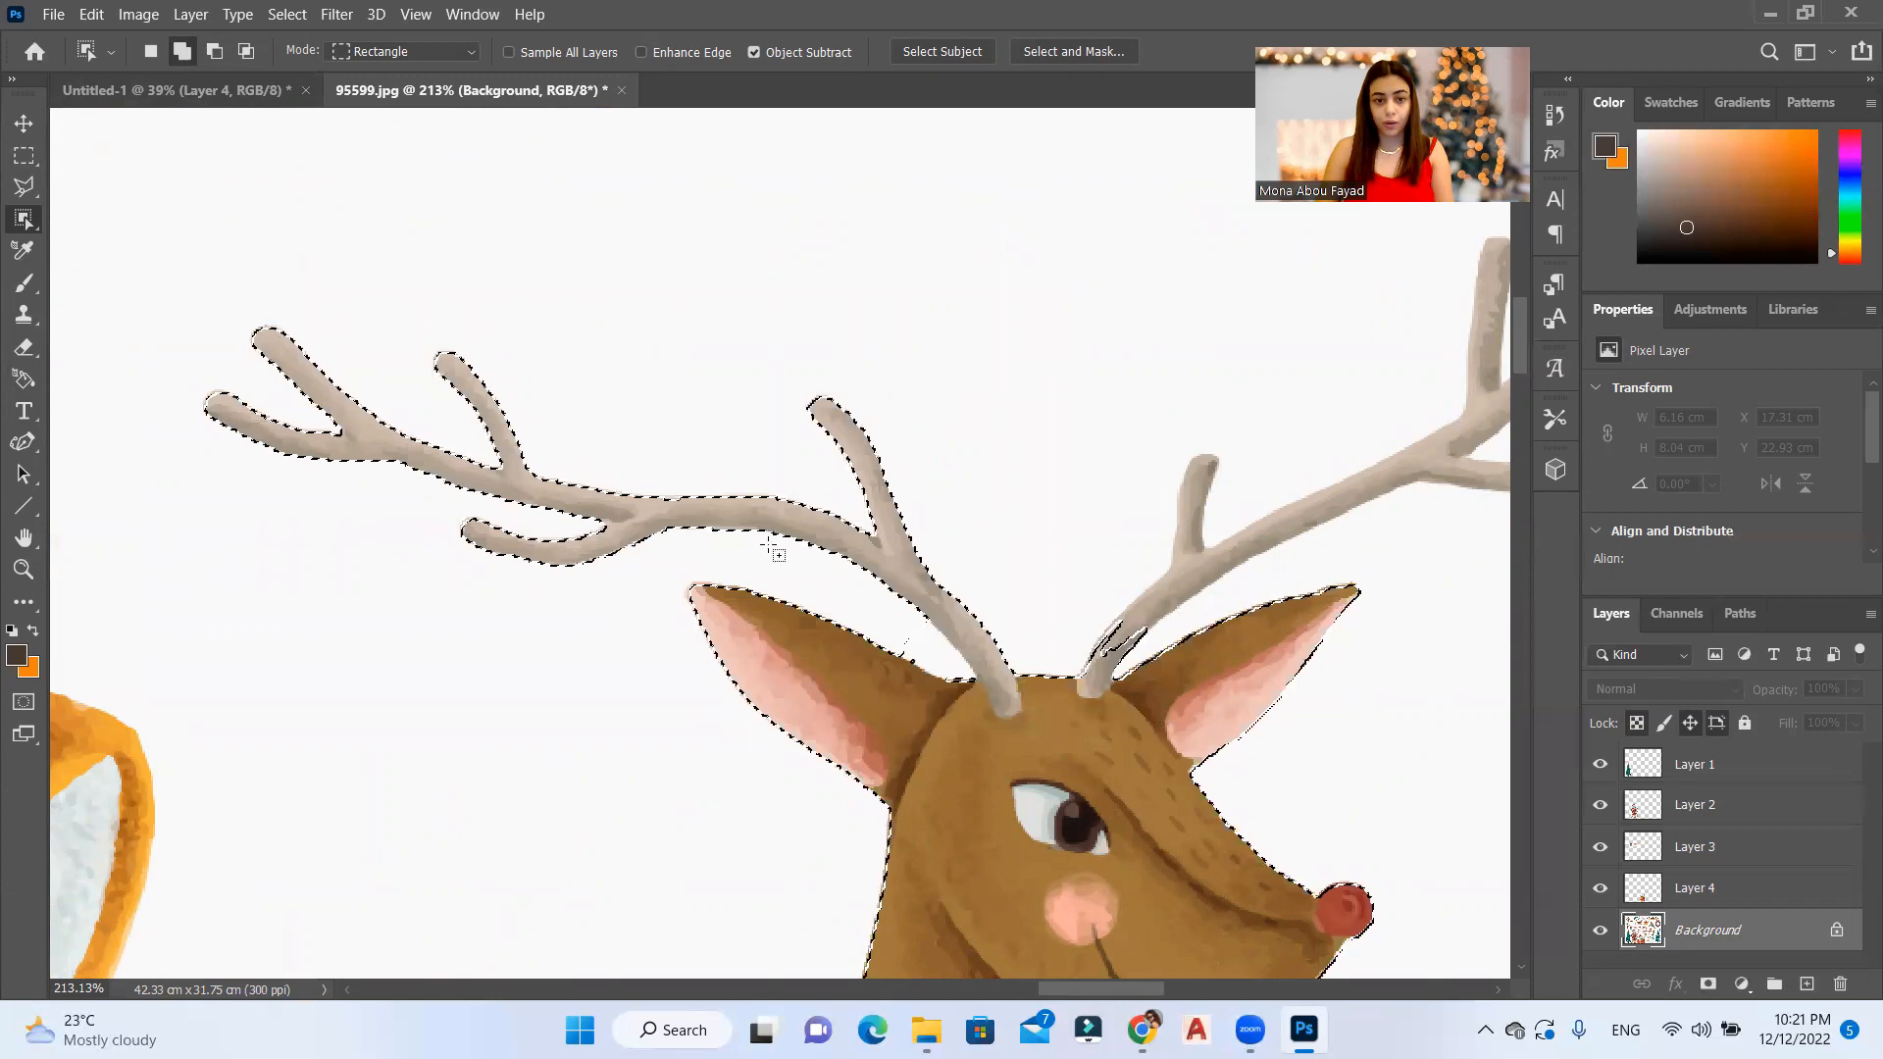
scroll(504, 377, down, 2)
scroll(1285, 429, up, 1)
drag(1182, 206, 694, 613)
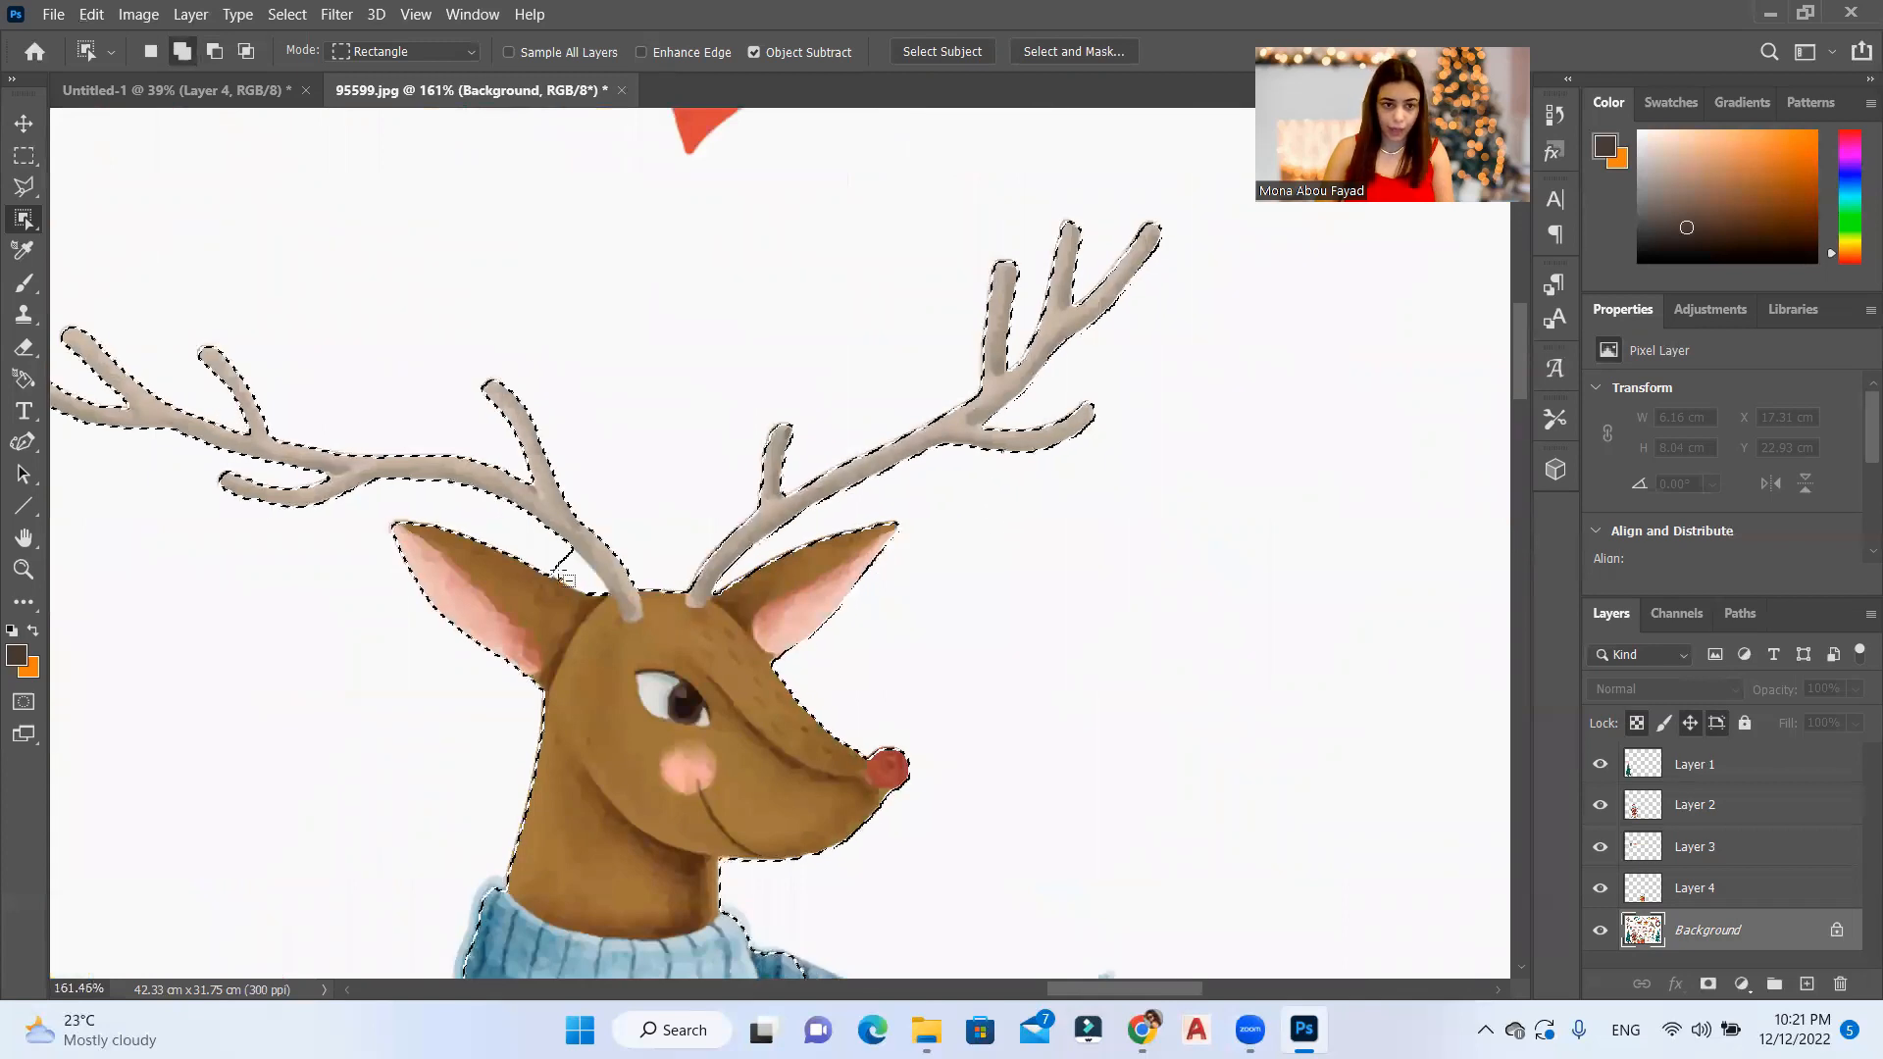
Step: Add the flying end of the blue scarf and its fringe to the reindeer selection
scroll(564, 579, up, 5)
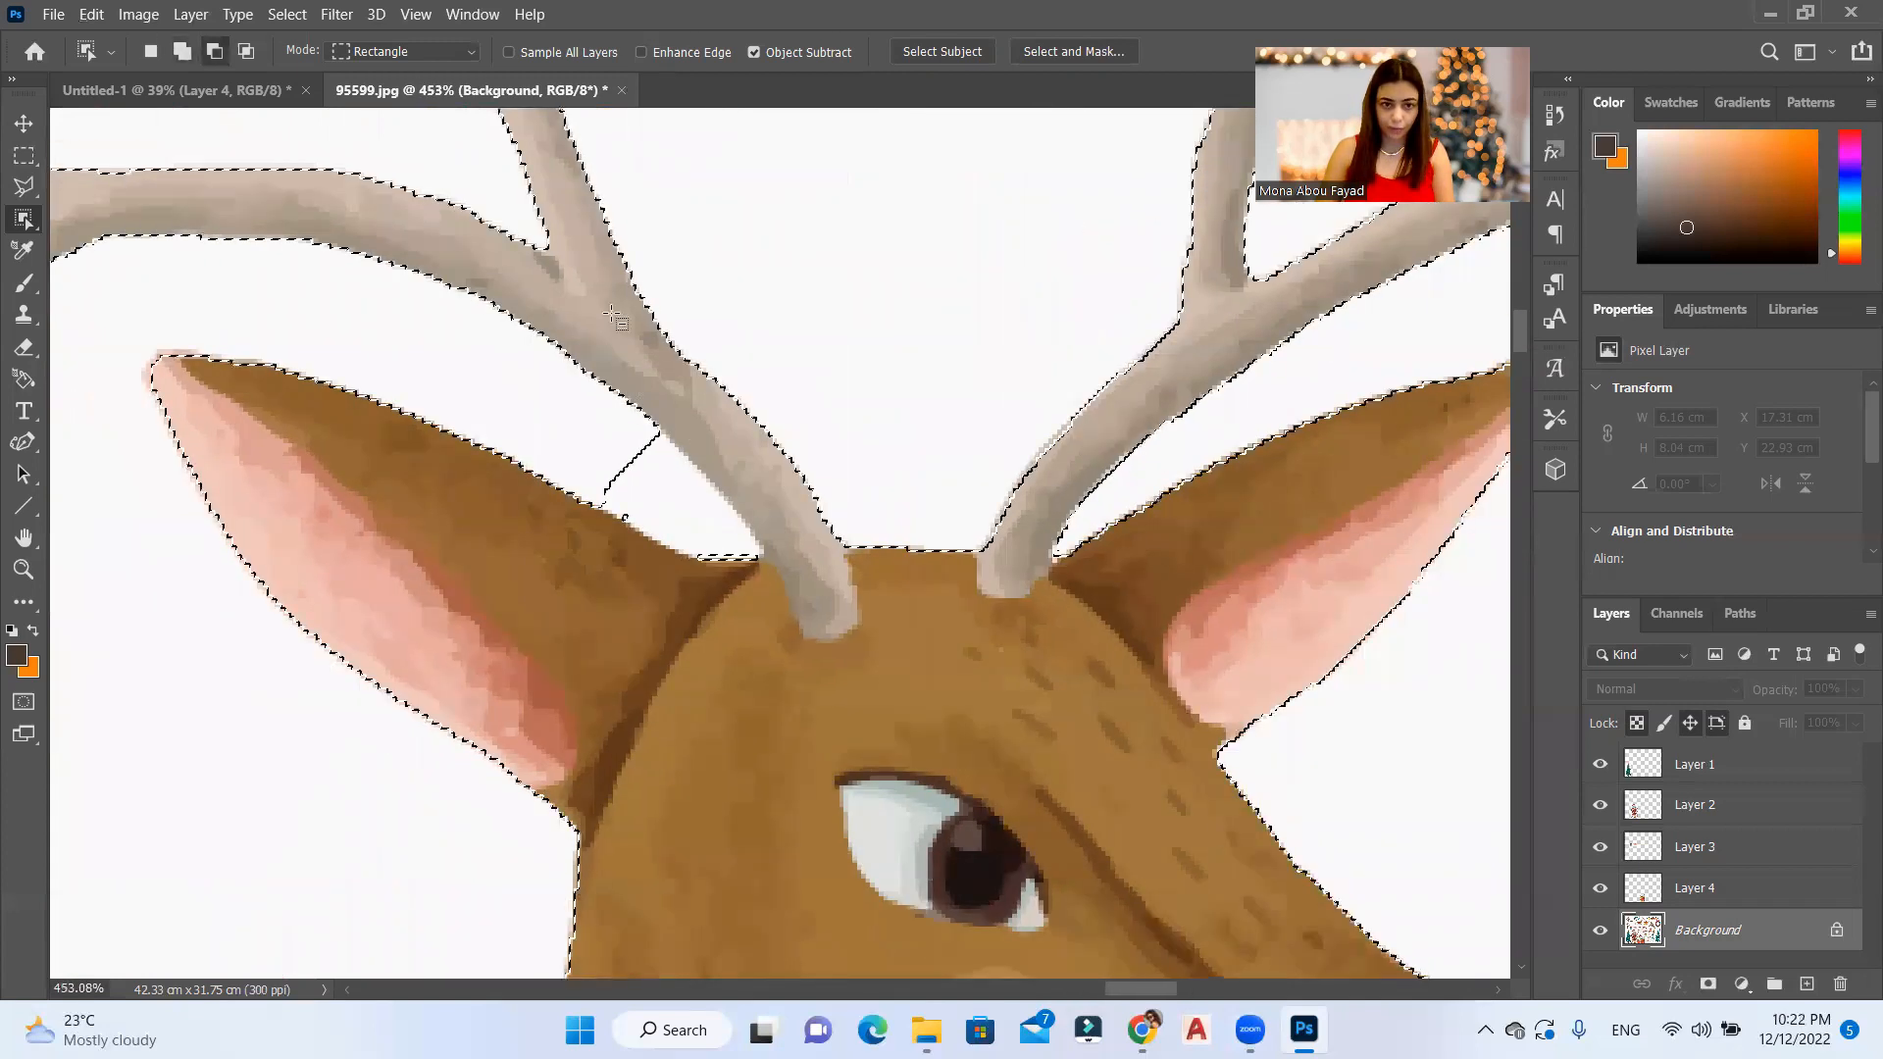
scroll(706, 138, down, 5)
scroll(855, 470, up, 3)
drag(1133, 325, 603, 563)
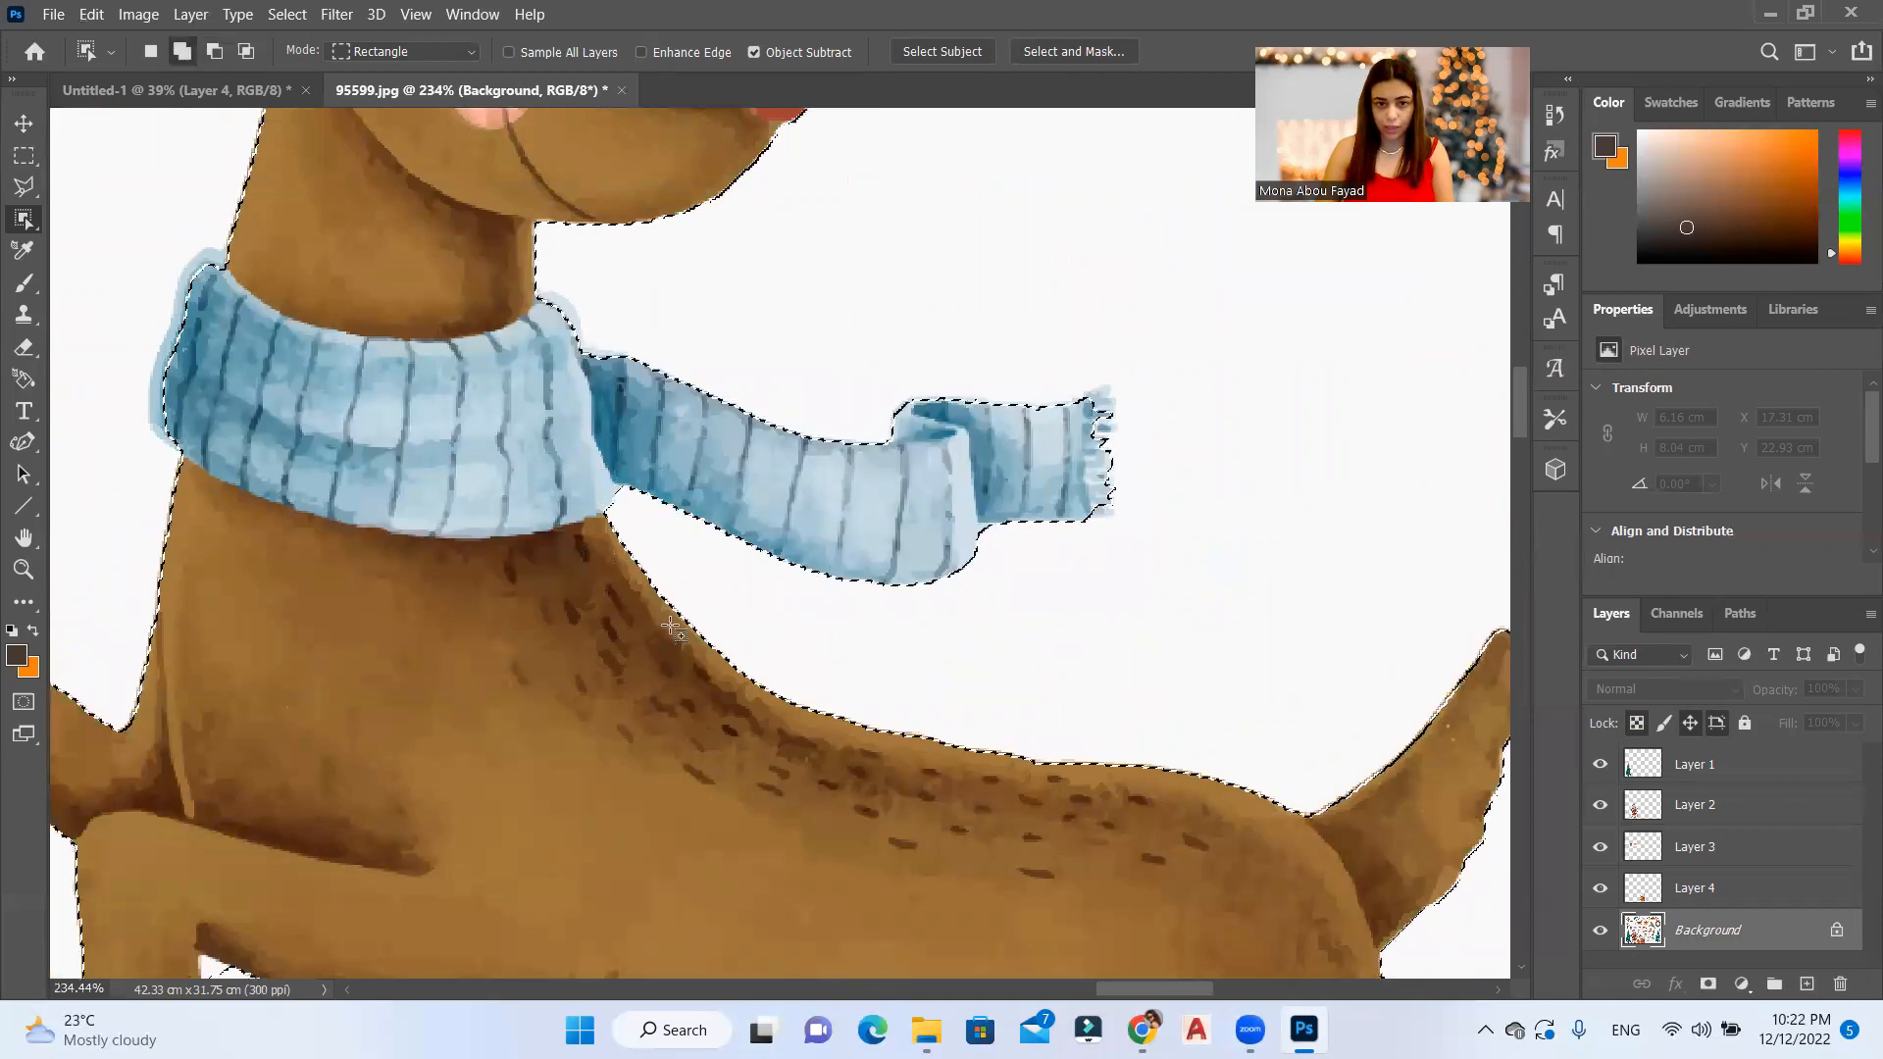
drag(1128, 381, 1061, 563)
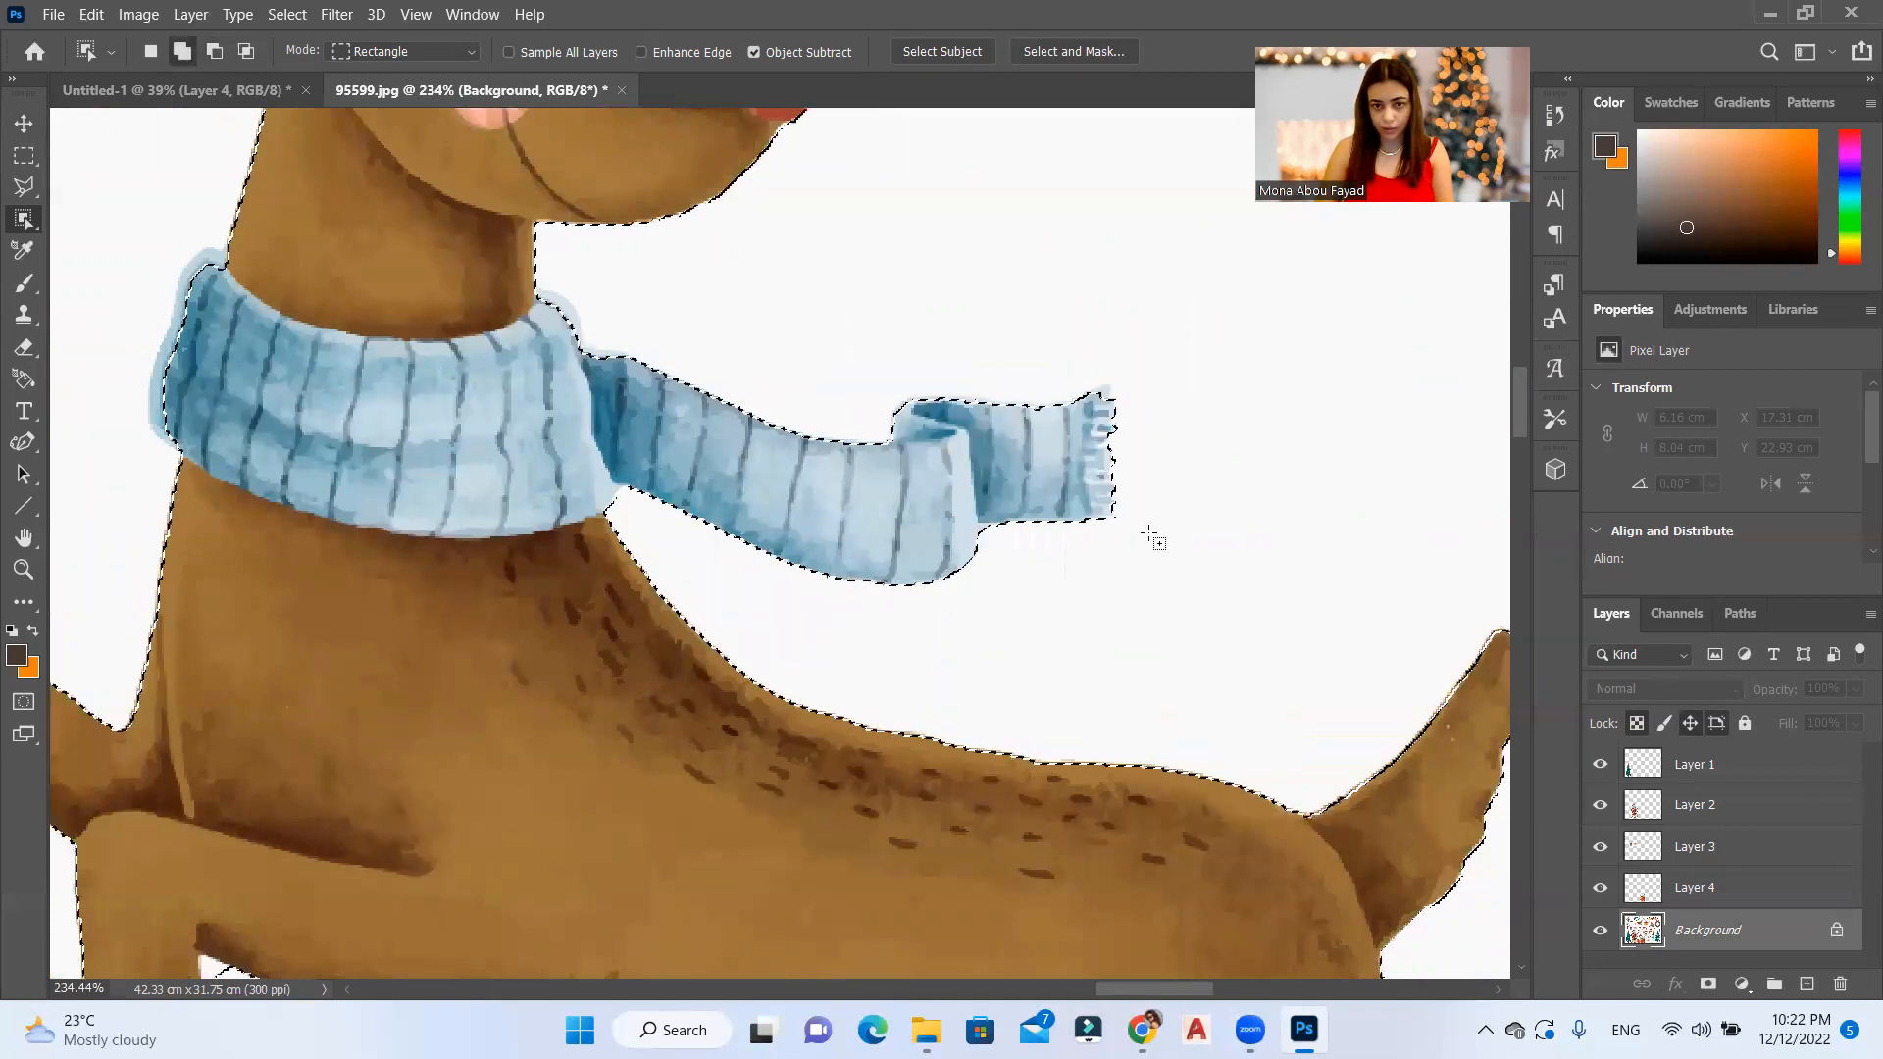
Step: Add the missing edges of the scarf wrapped around the reindeer's neck to the selection
scroll(1084, 378, up, 5)
drag(1027, 294, 343, 472)
drag(1007, 267, 245, 603)
scroll(829, 166, down, 6)
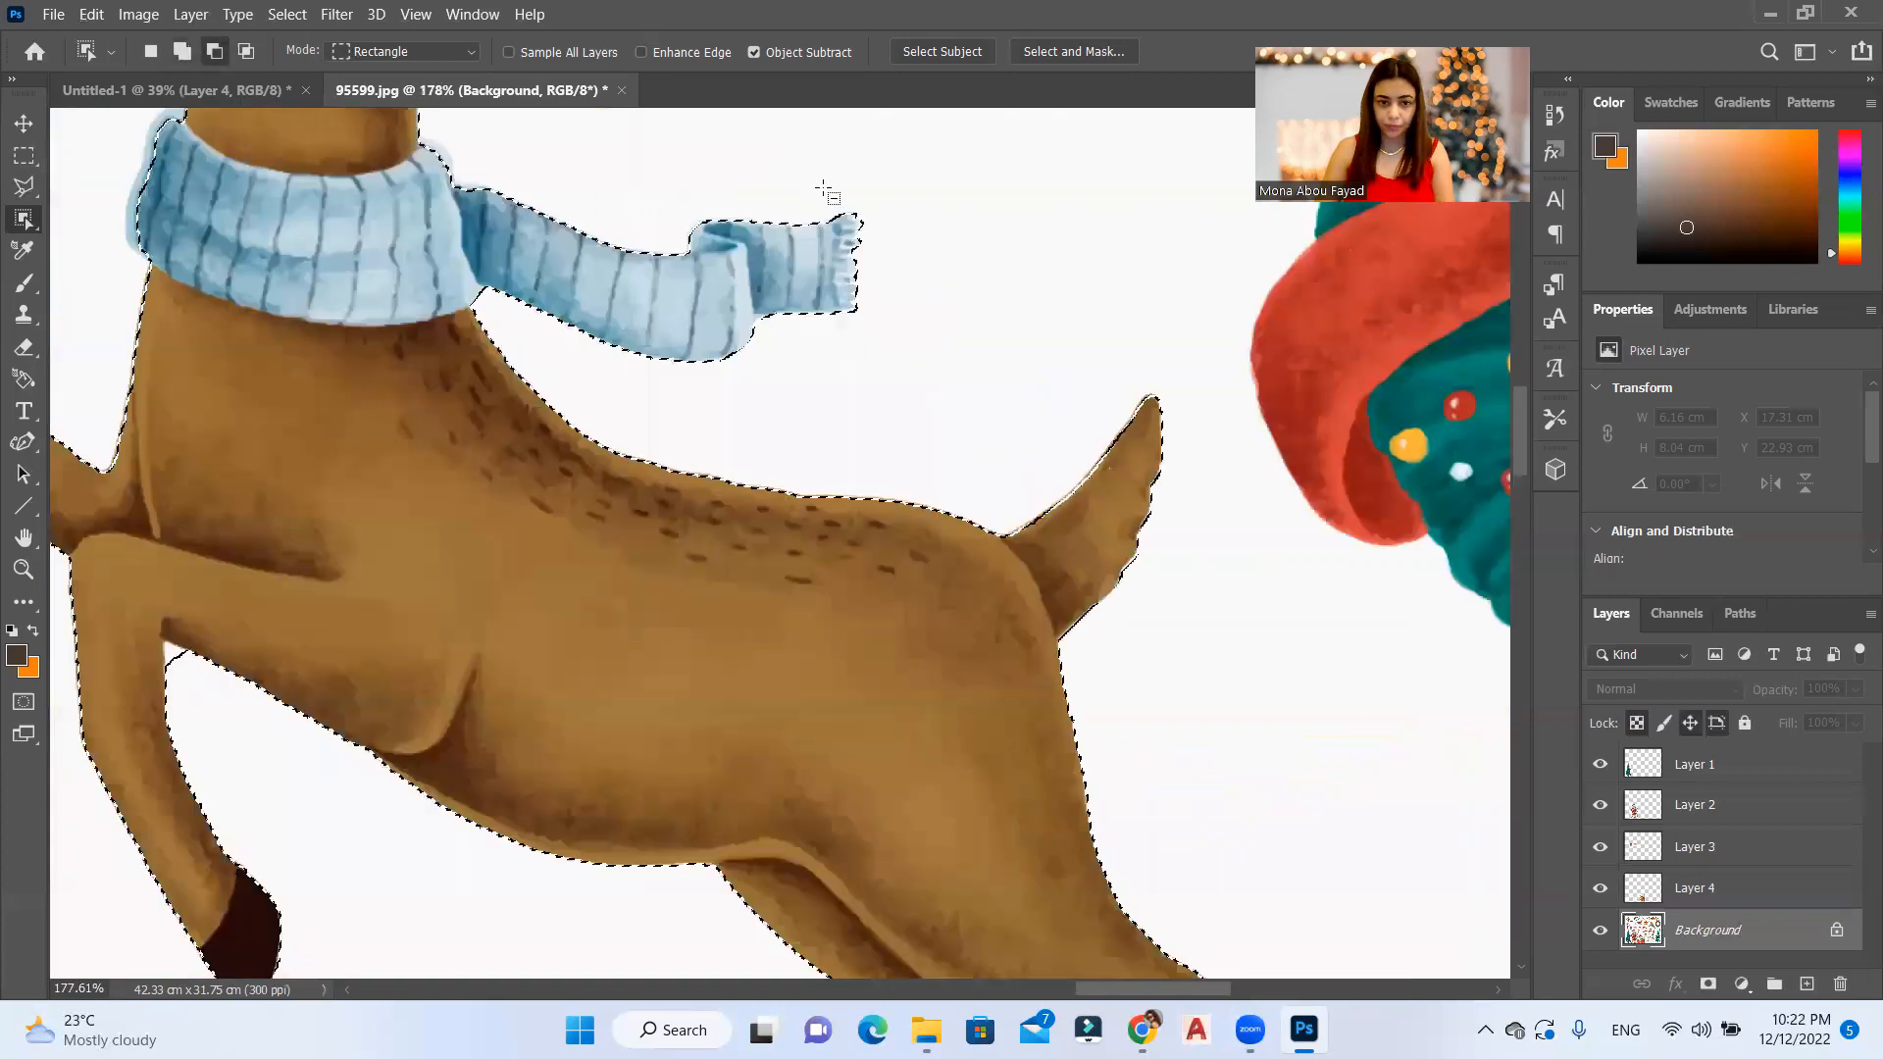
scroll(968, 553, down, 5)
scroll(948, 553, down, 2)
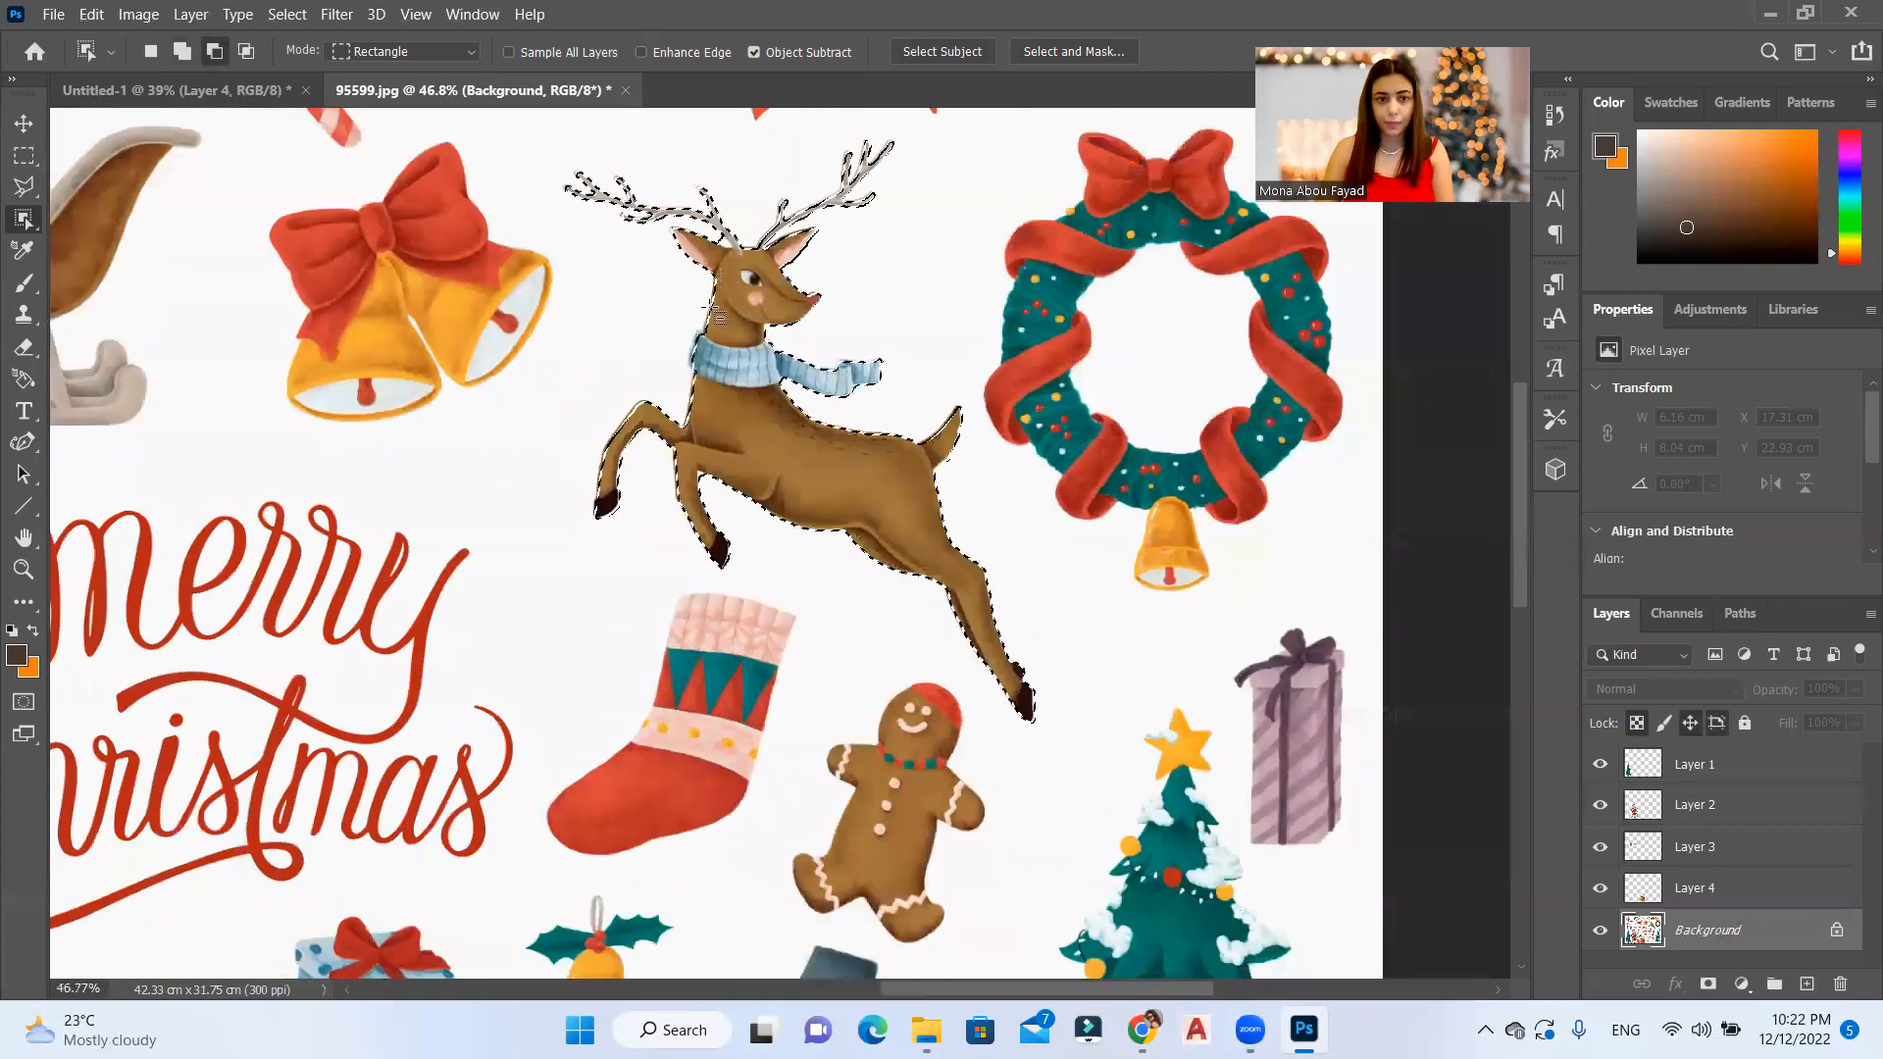
scroll(688, 354, up, 8)
drag(857, 218, 711, 463)
scroll(799, 609, down, 5)
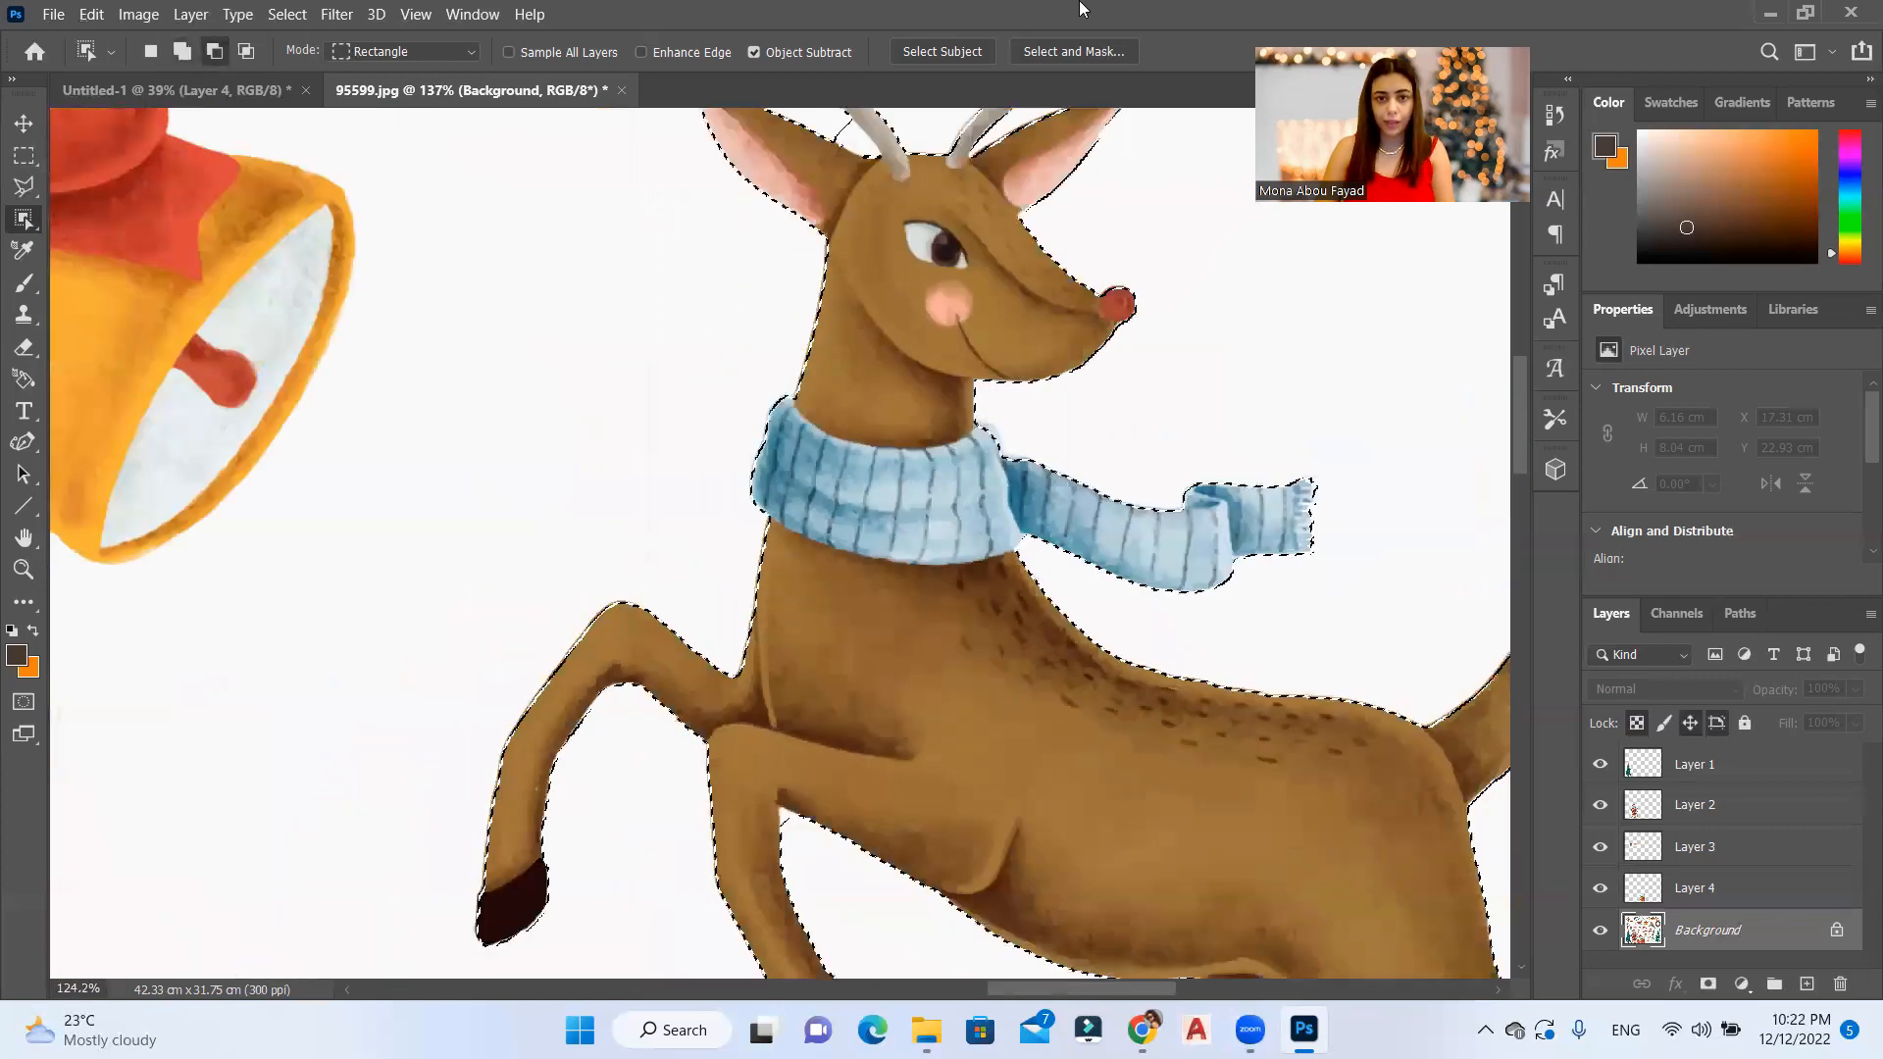
scroll(726, 422, up, 4)
scroll(726, 422, down, 7)
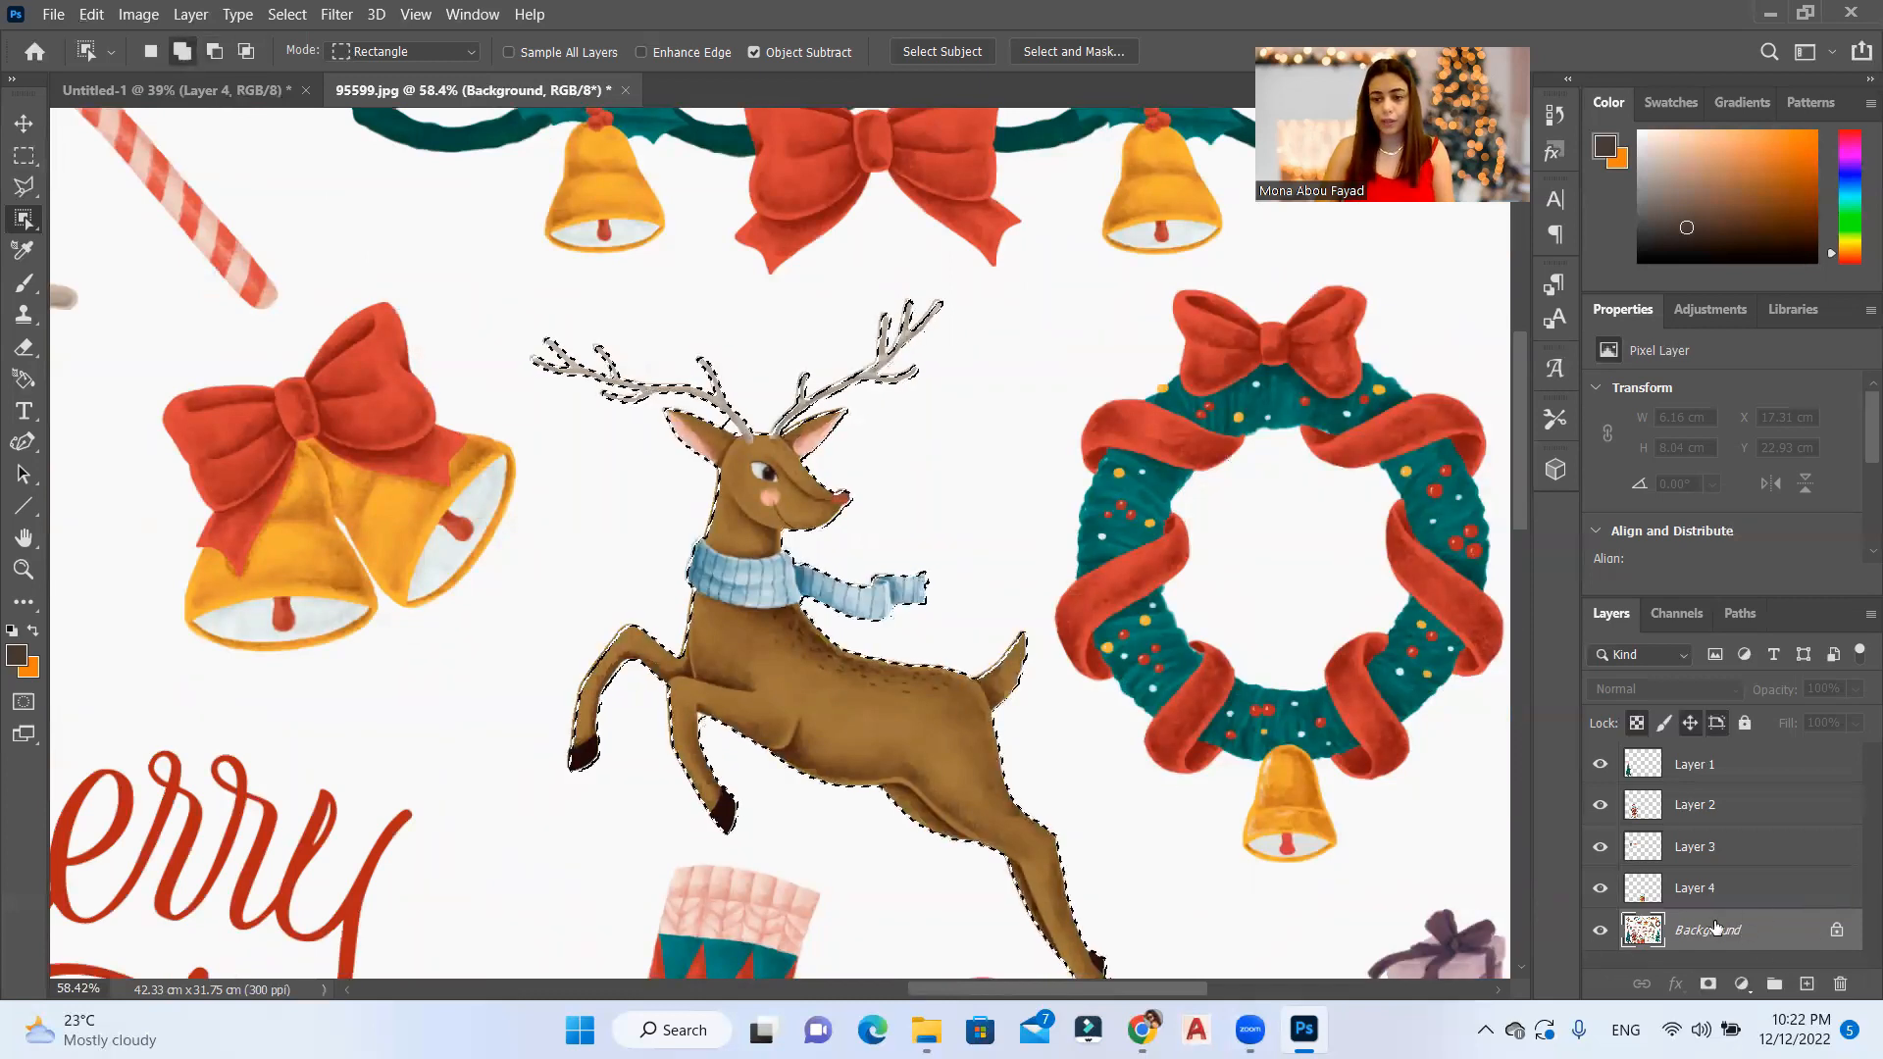
Step: Copy the selected reindeer from the Background to a new layer and move it into the upper right of the Untitled-1 card
key(ctrl+j)
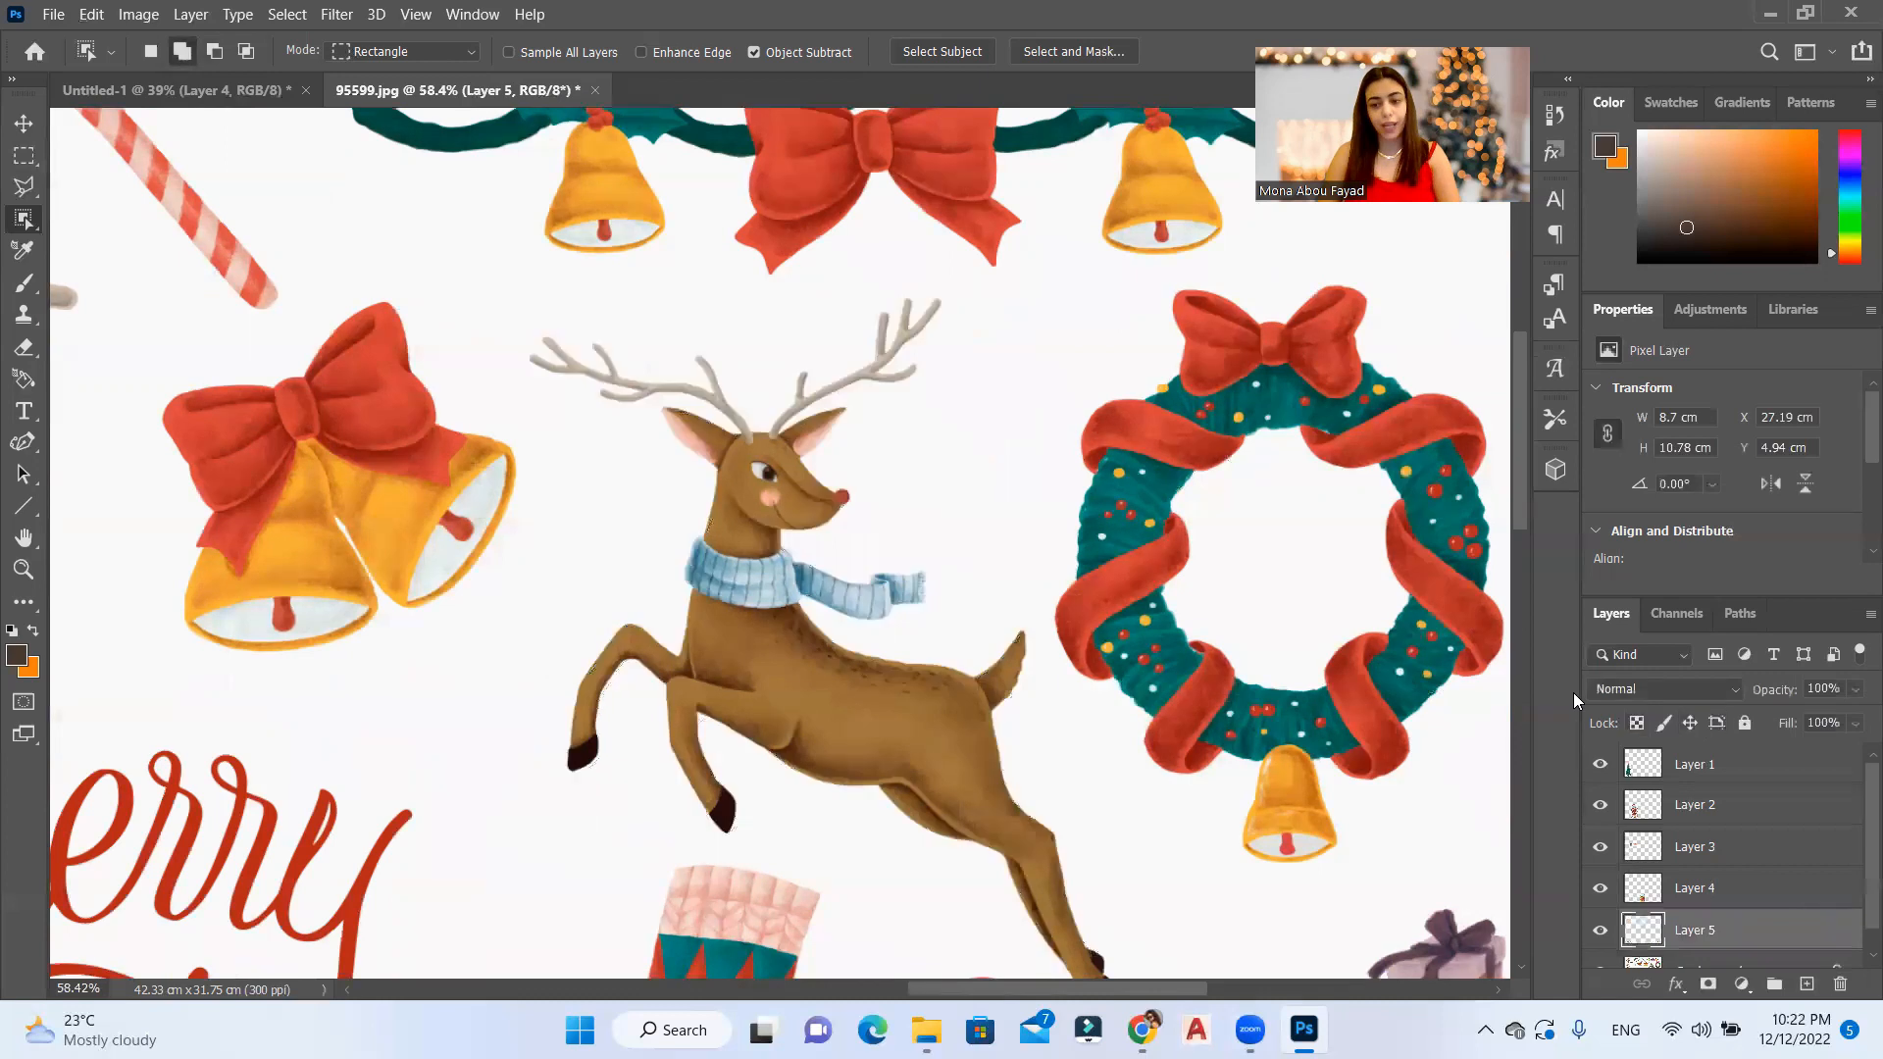
click(19, 129)
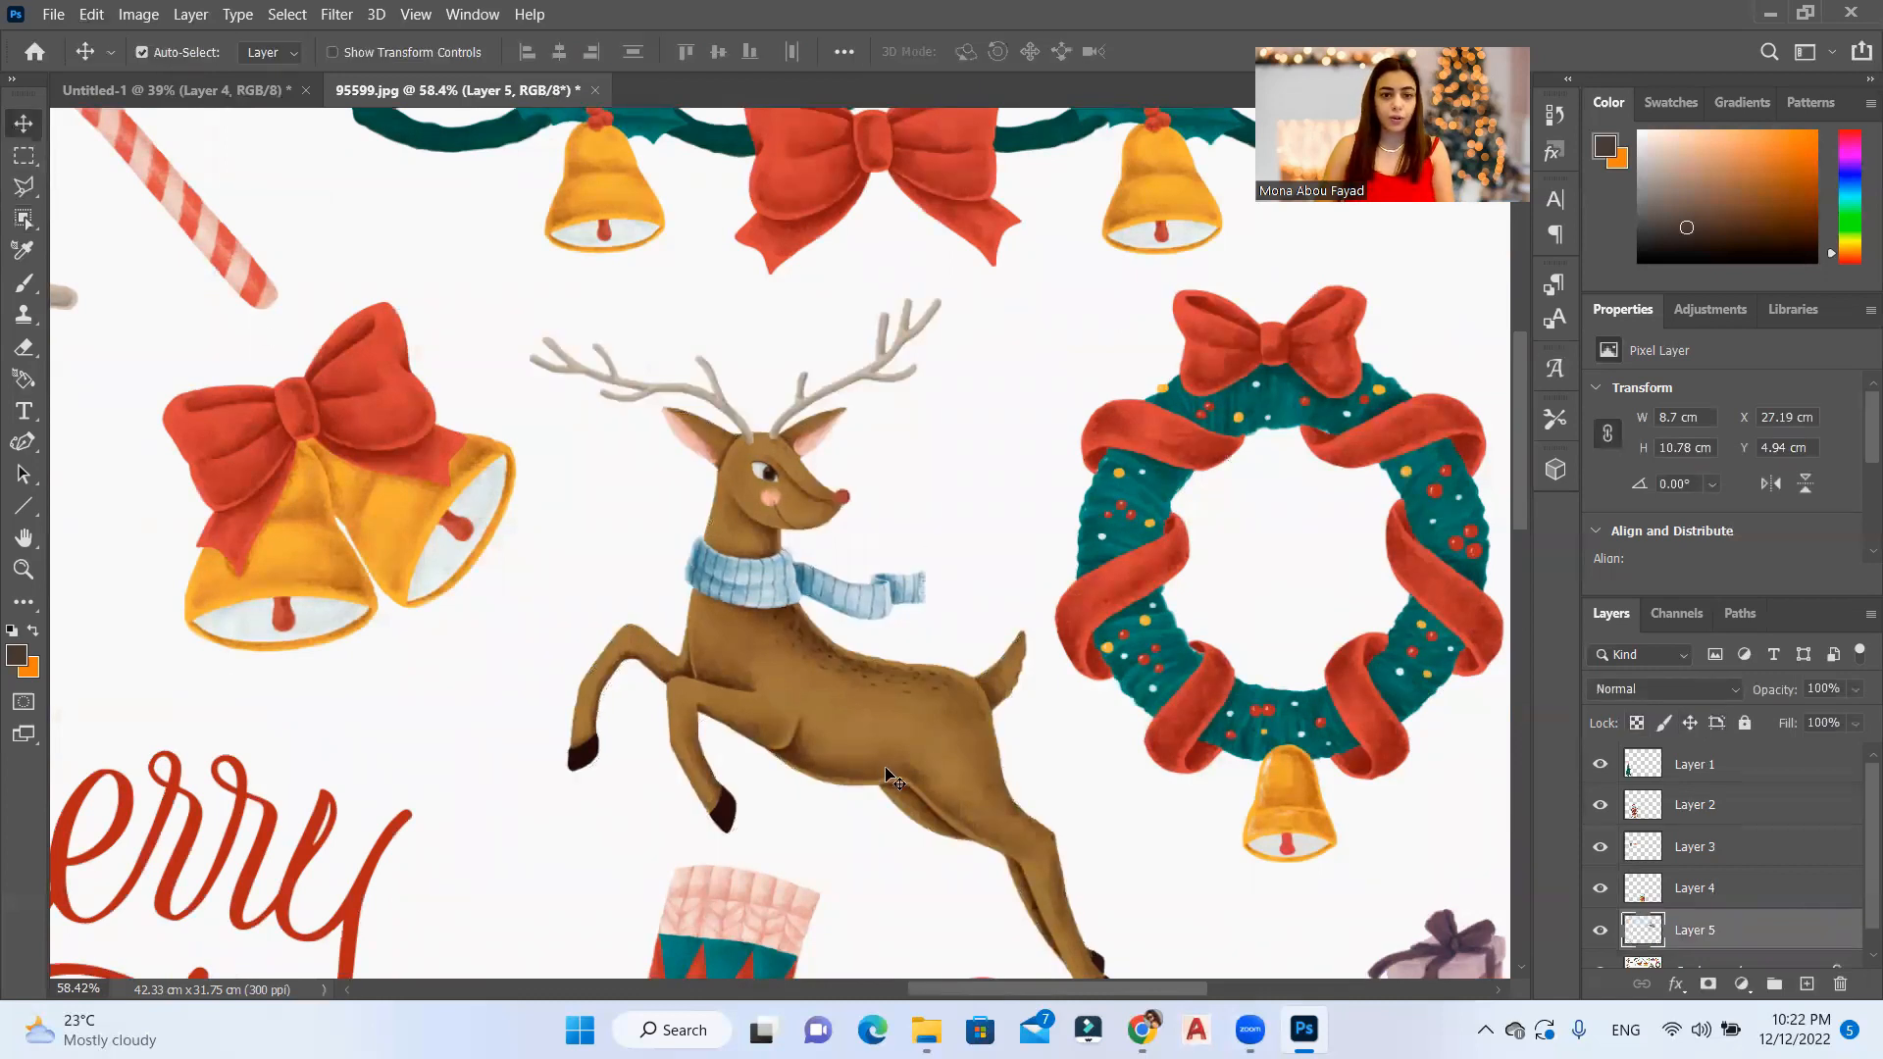
drag(899, 734, 715, 379)
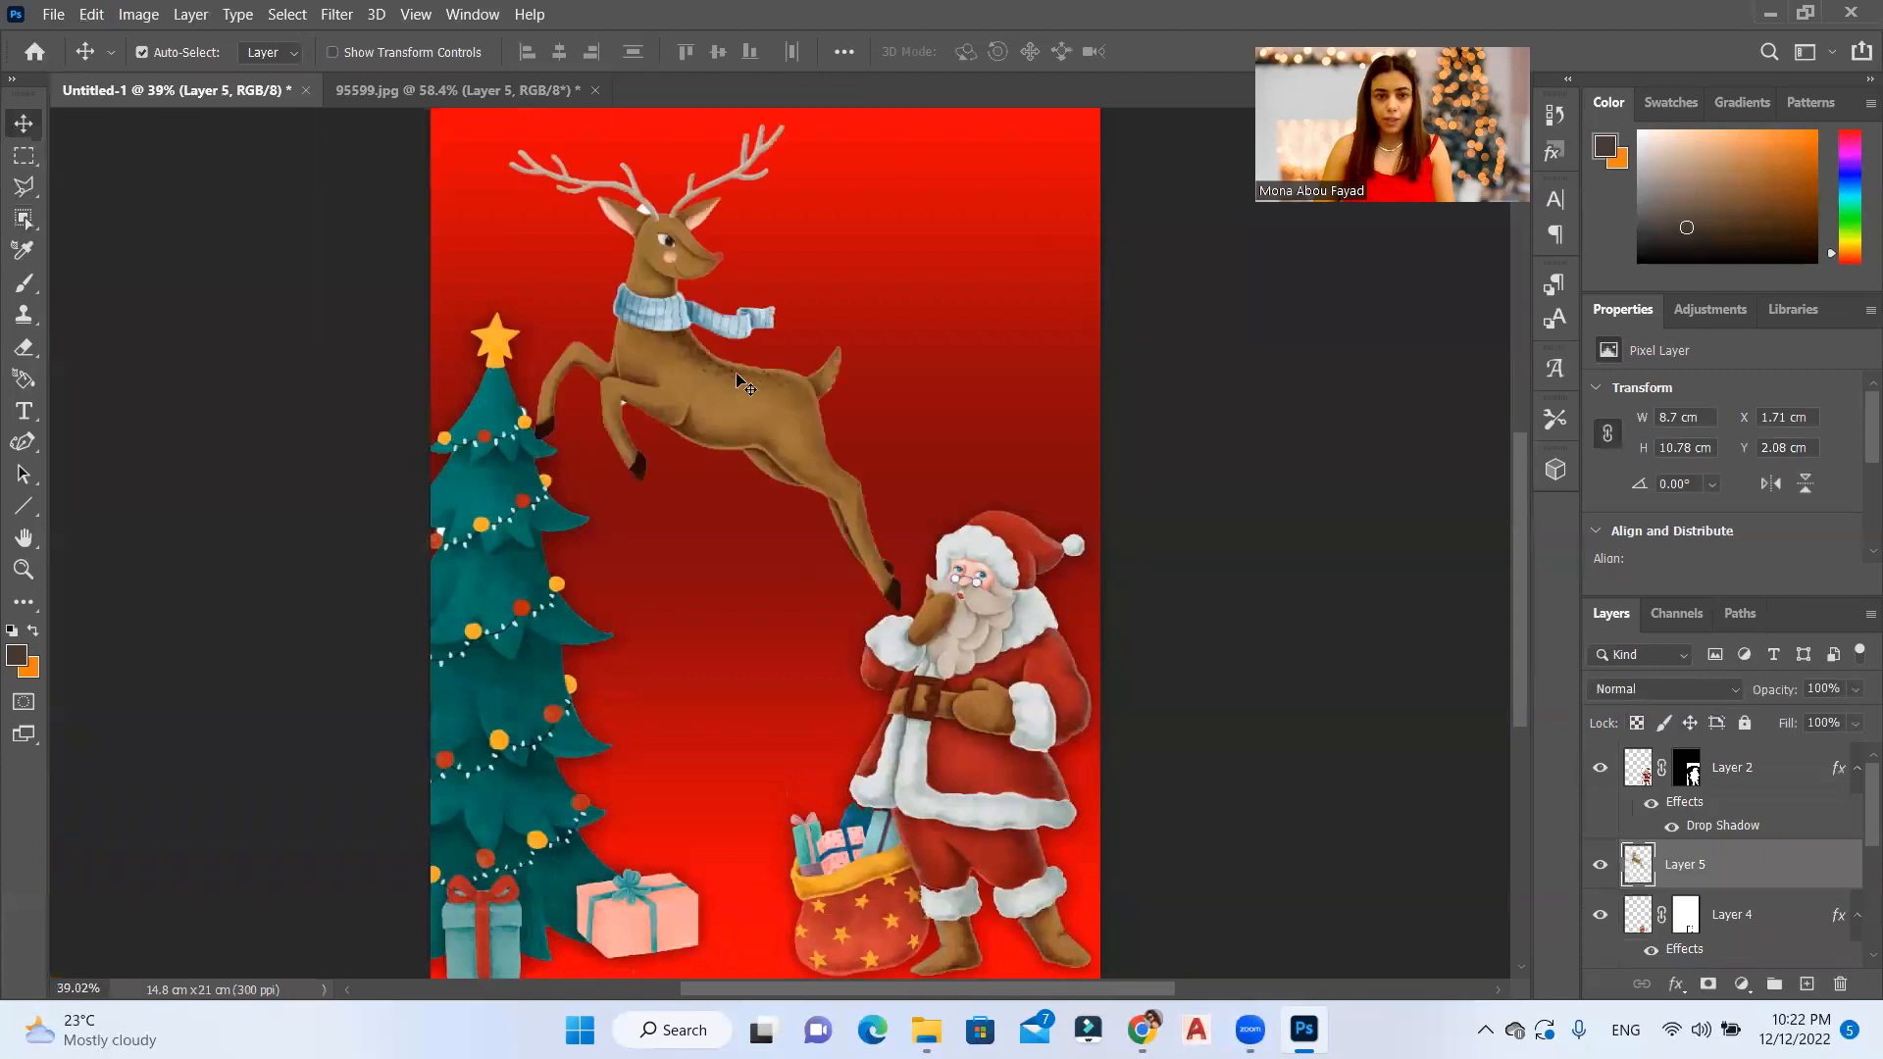
drag(835, 440, 985, 366)
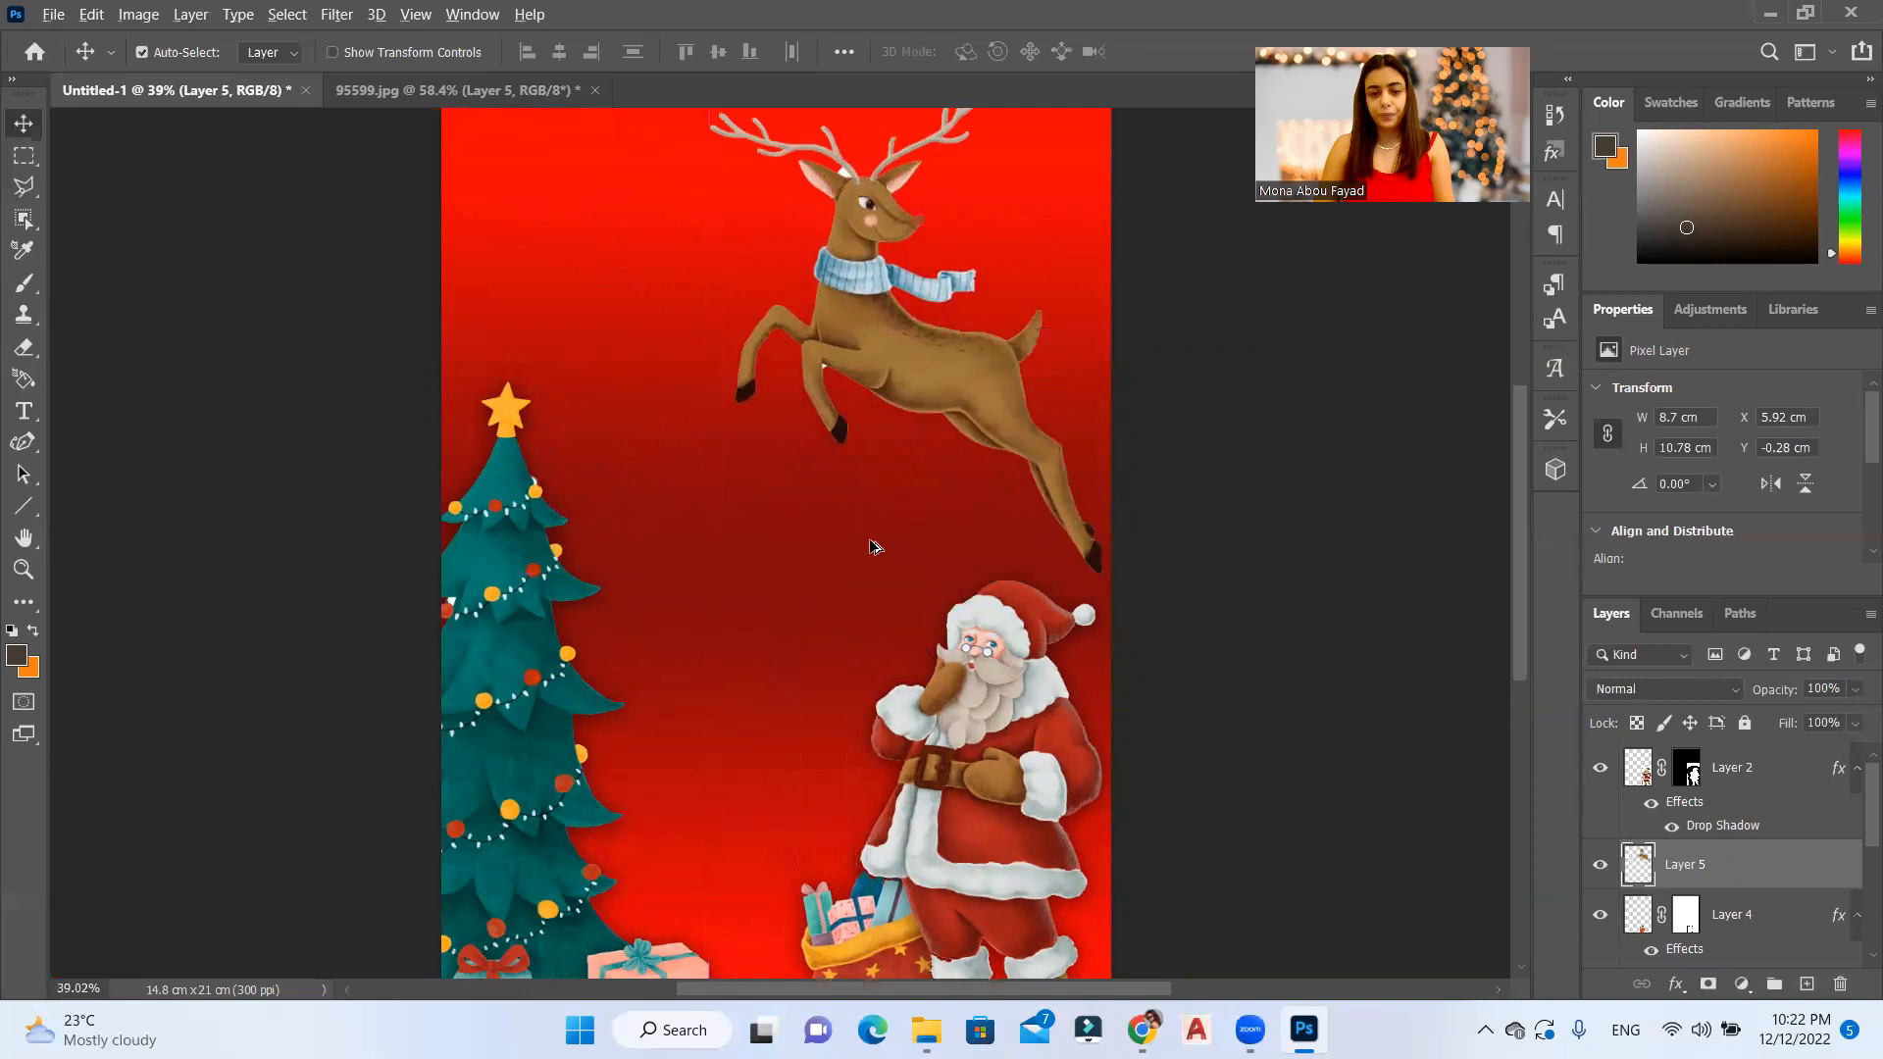
Step: Scale the reindeer to 73.70% and place it above Santa at X 9.16 cm, Y 3.67 cm
scroll(870, 547, down, 2)
scroll(1038, 257, up, 1)
key(ctrl+t)
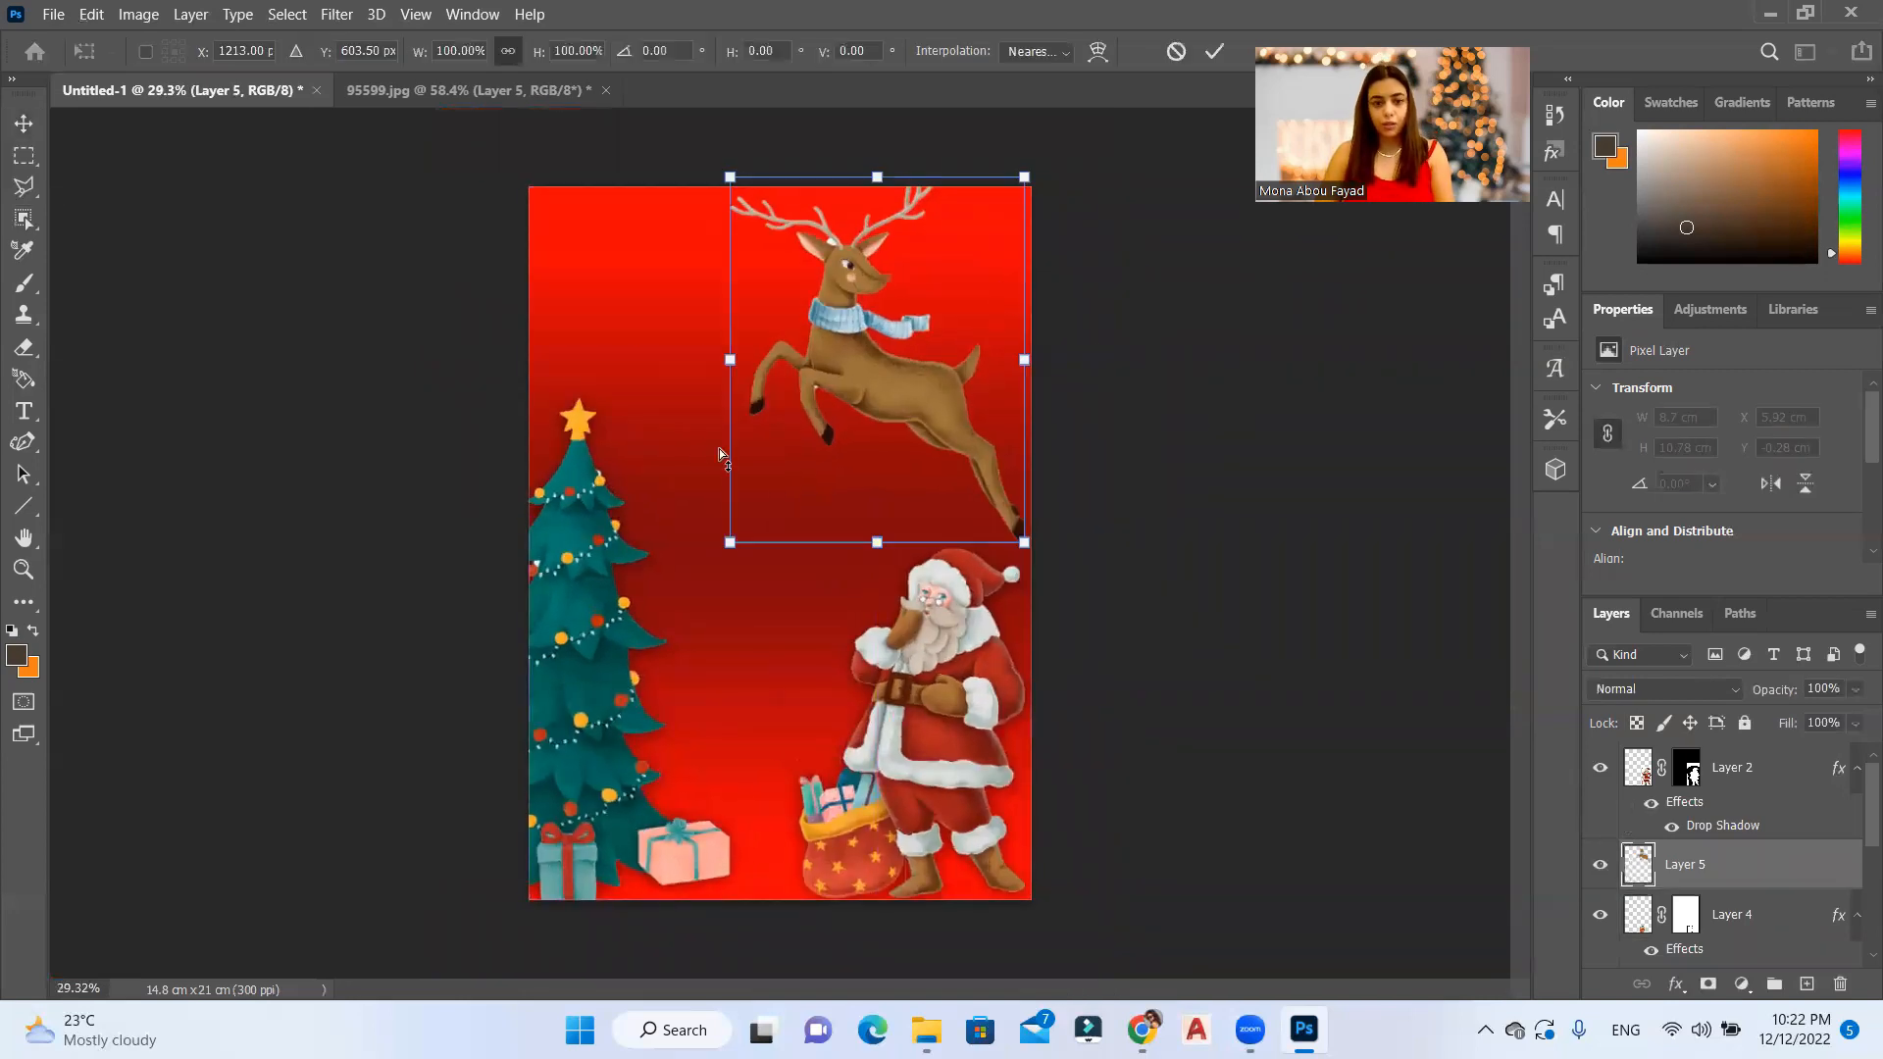
drag(728, 542, 808, 446)
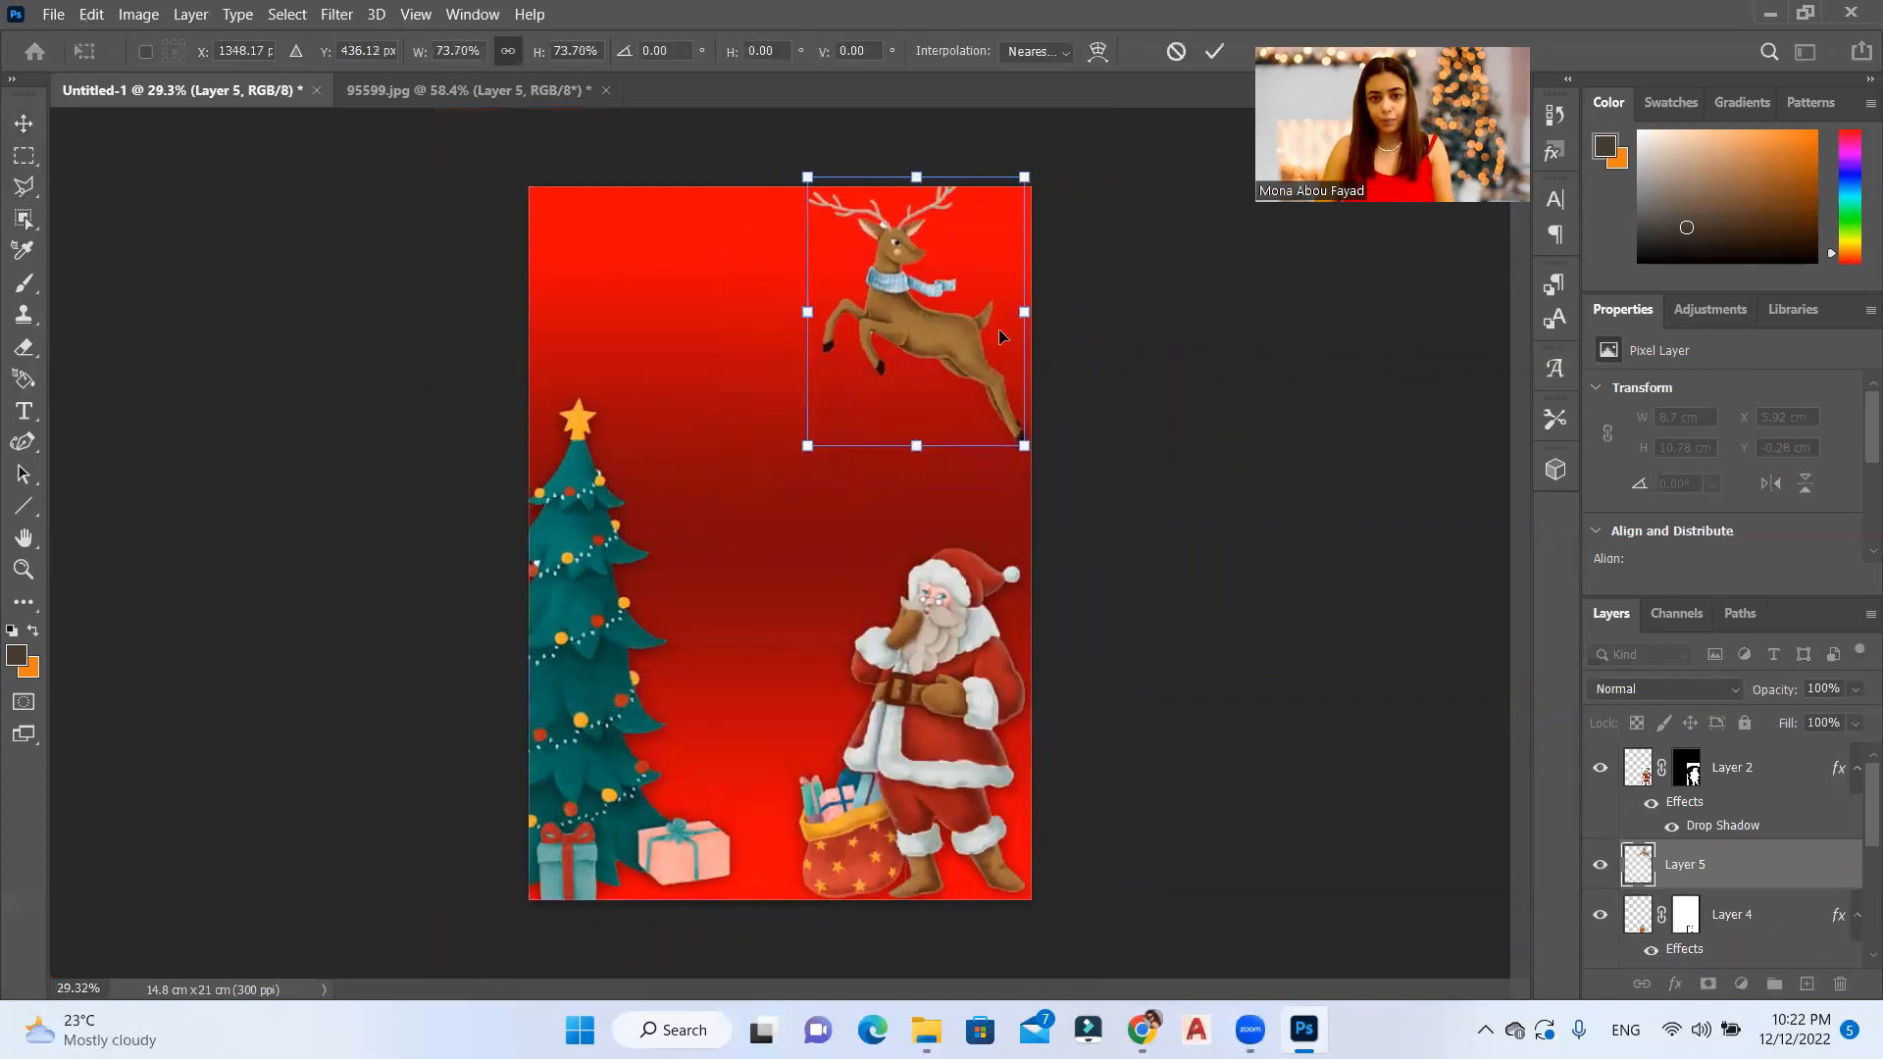
drag(948, 330, 984, 512)
key(Return)
Step: Outline the white patch between the reindeer's left antler and ear with the Polygonal Lasso, delete it and deselect
scroll(979, 219, up, 5)
scroll(979, 220, up, 2)
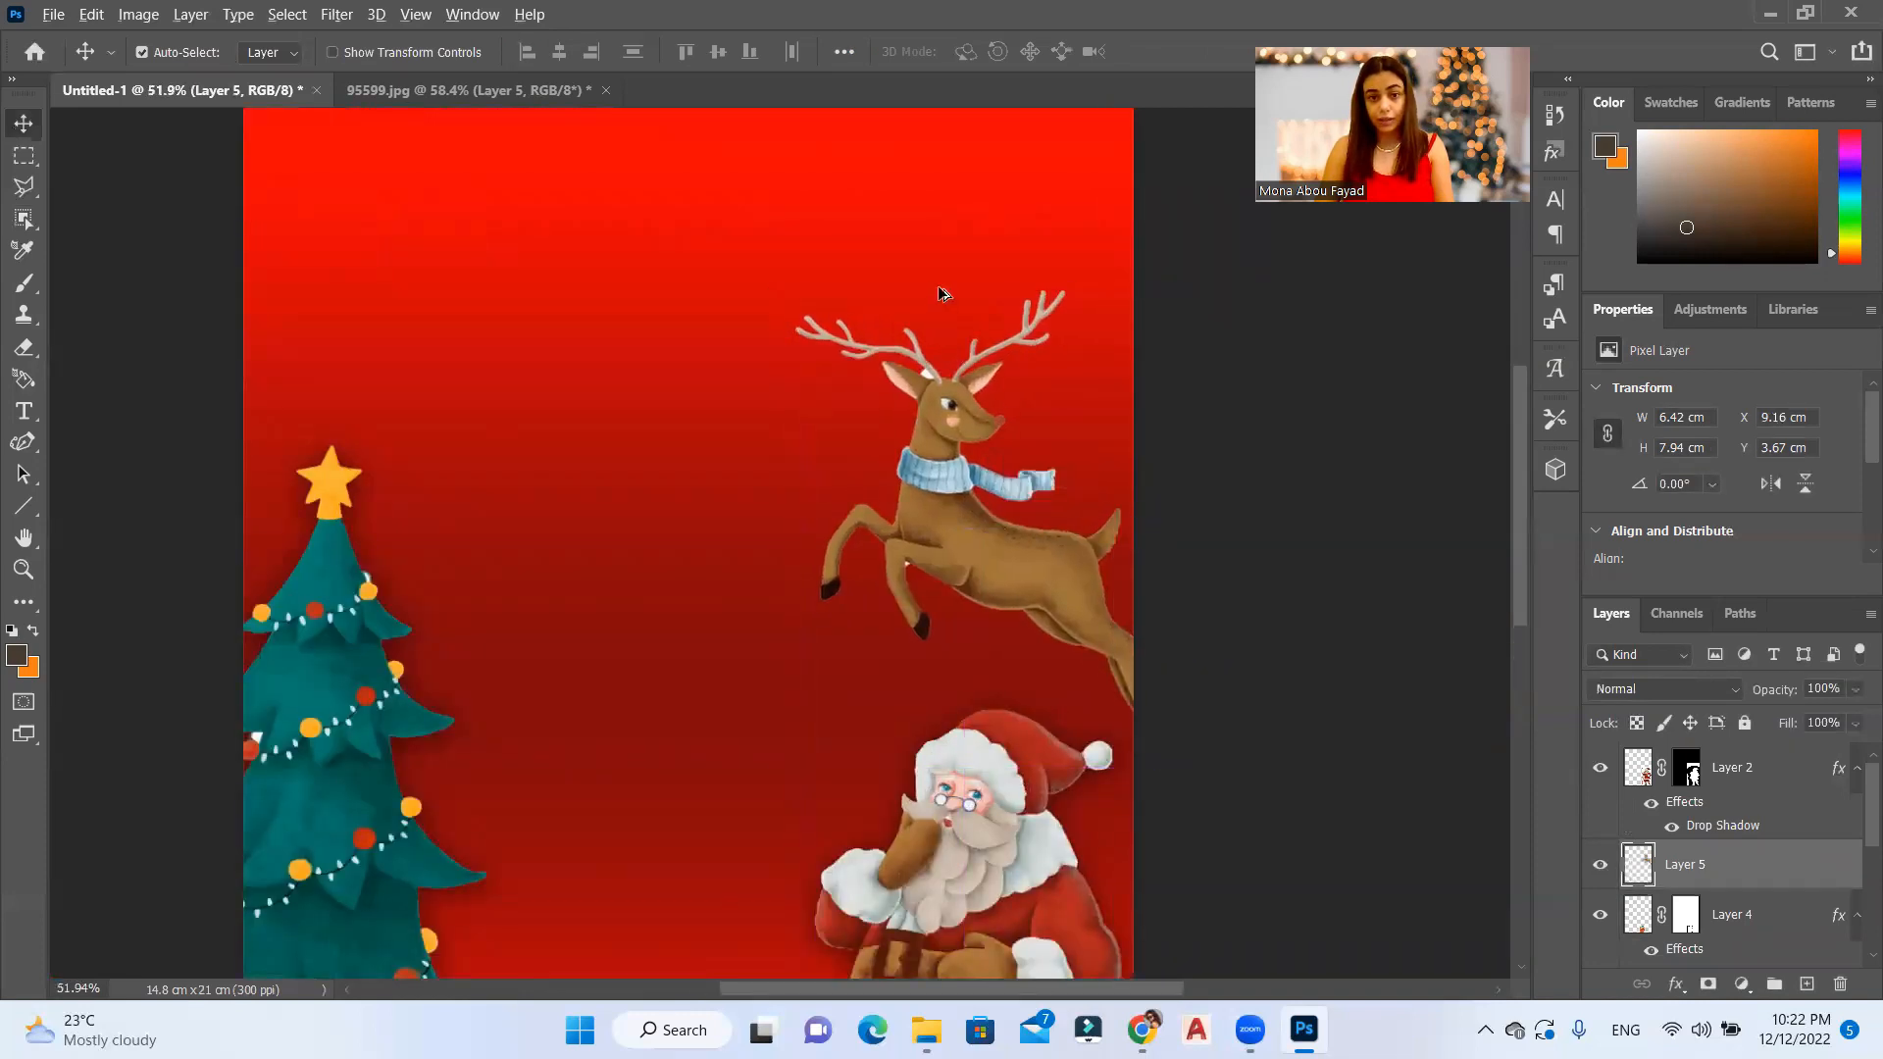
scroll(949, 337, up, 18)
scroll(922, 478, up, 5)
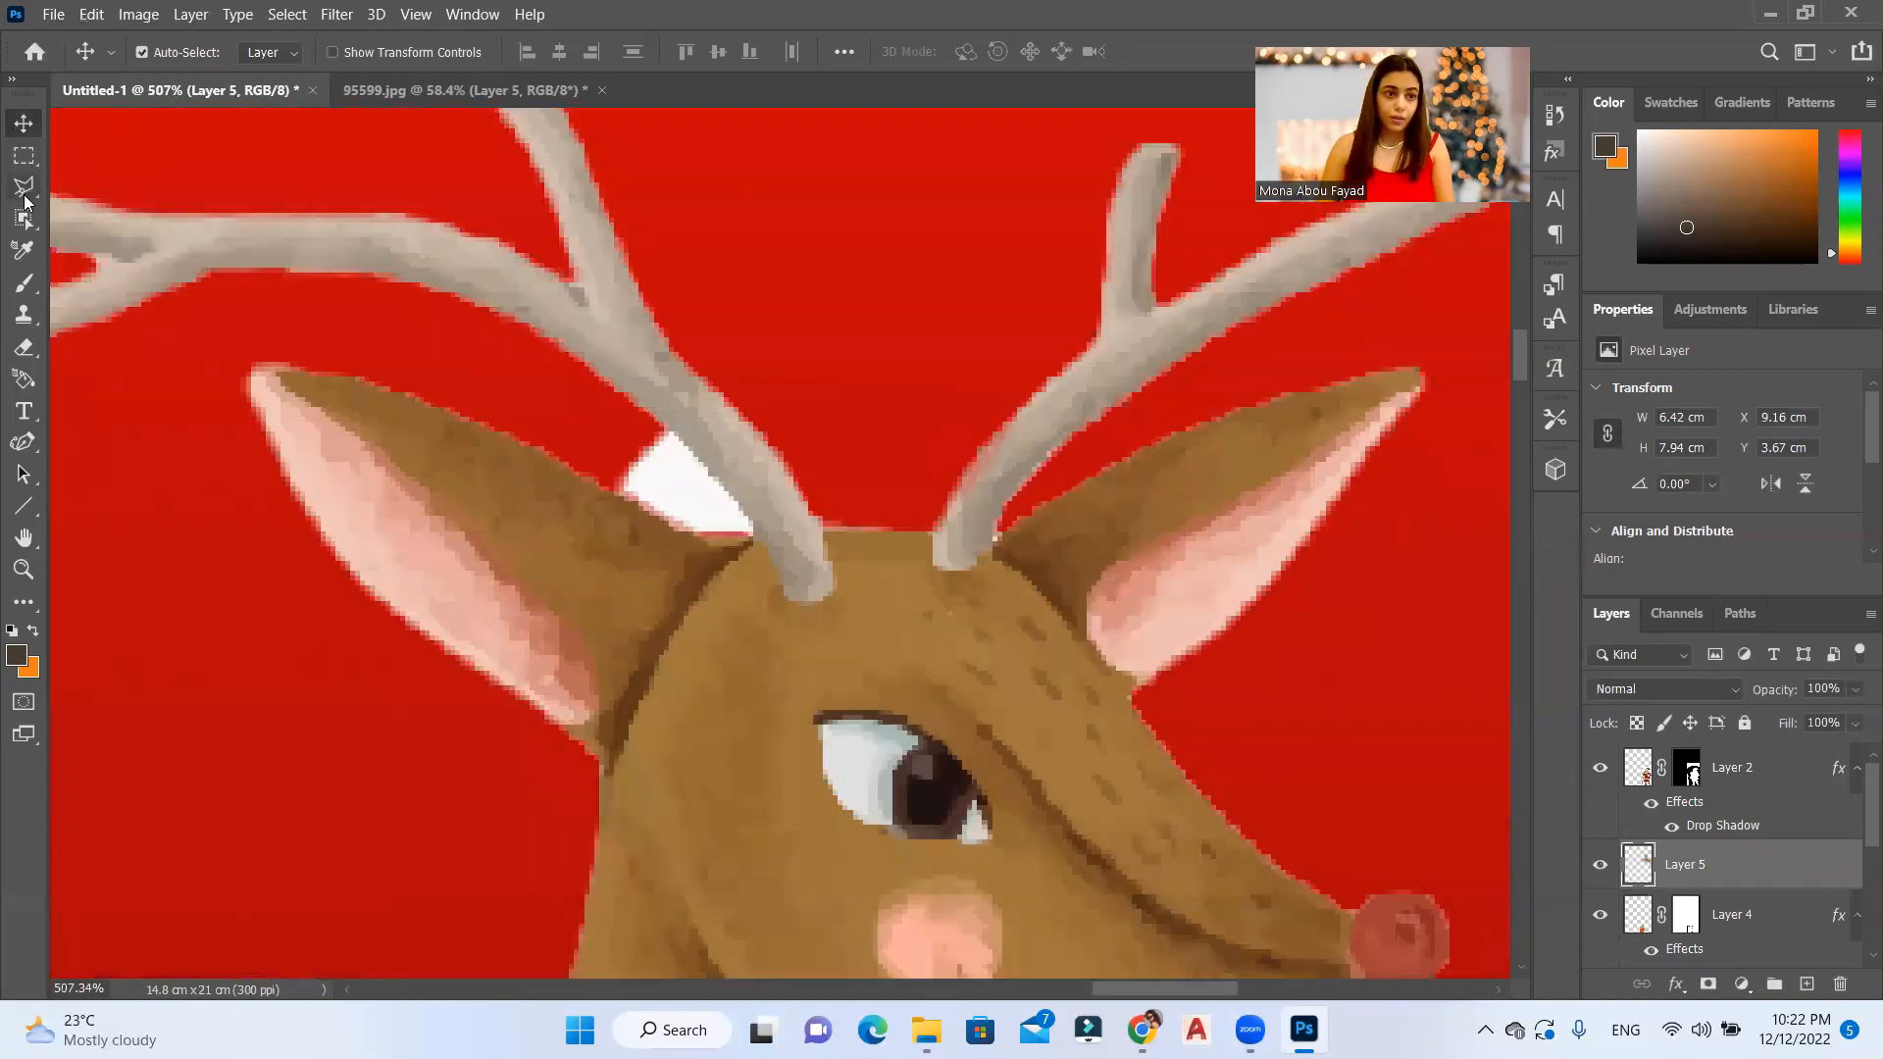
click(24, 187)
scroll(736, 469, up, 10)
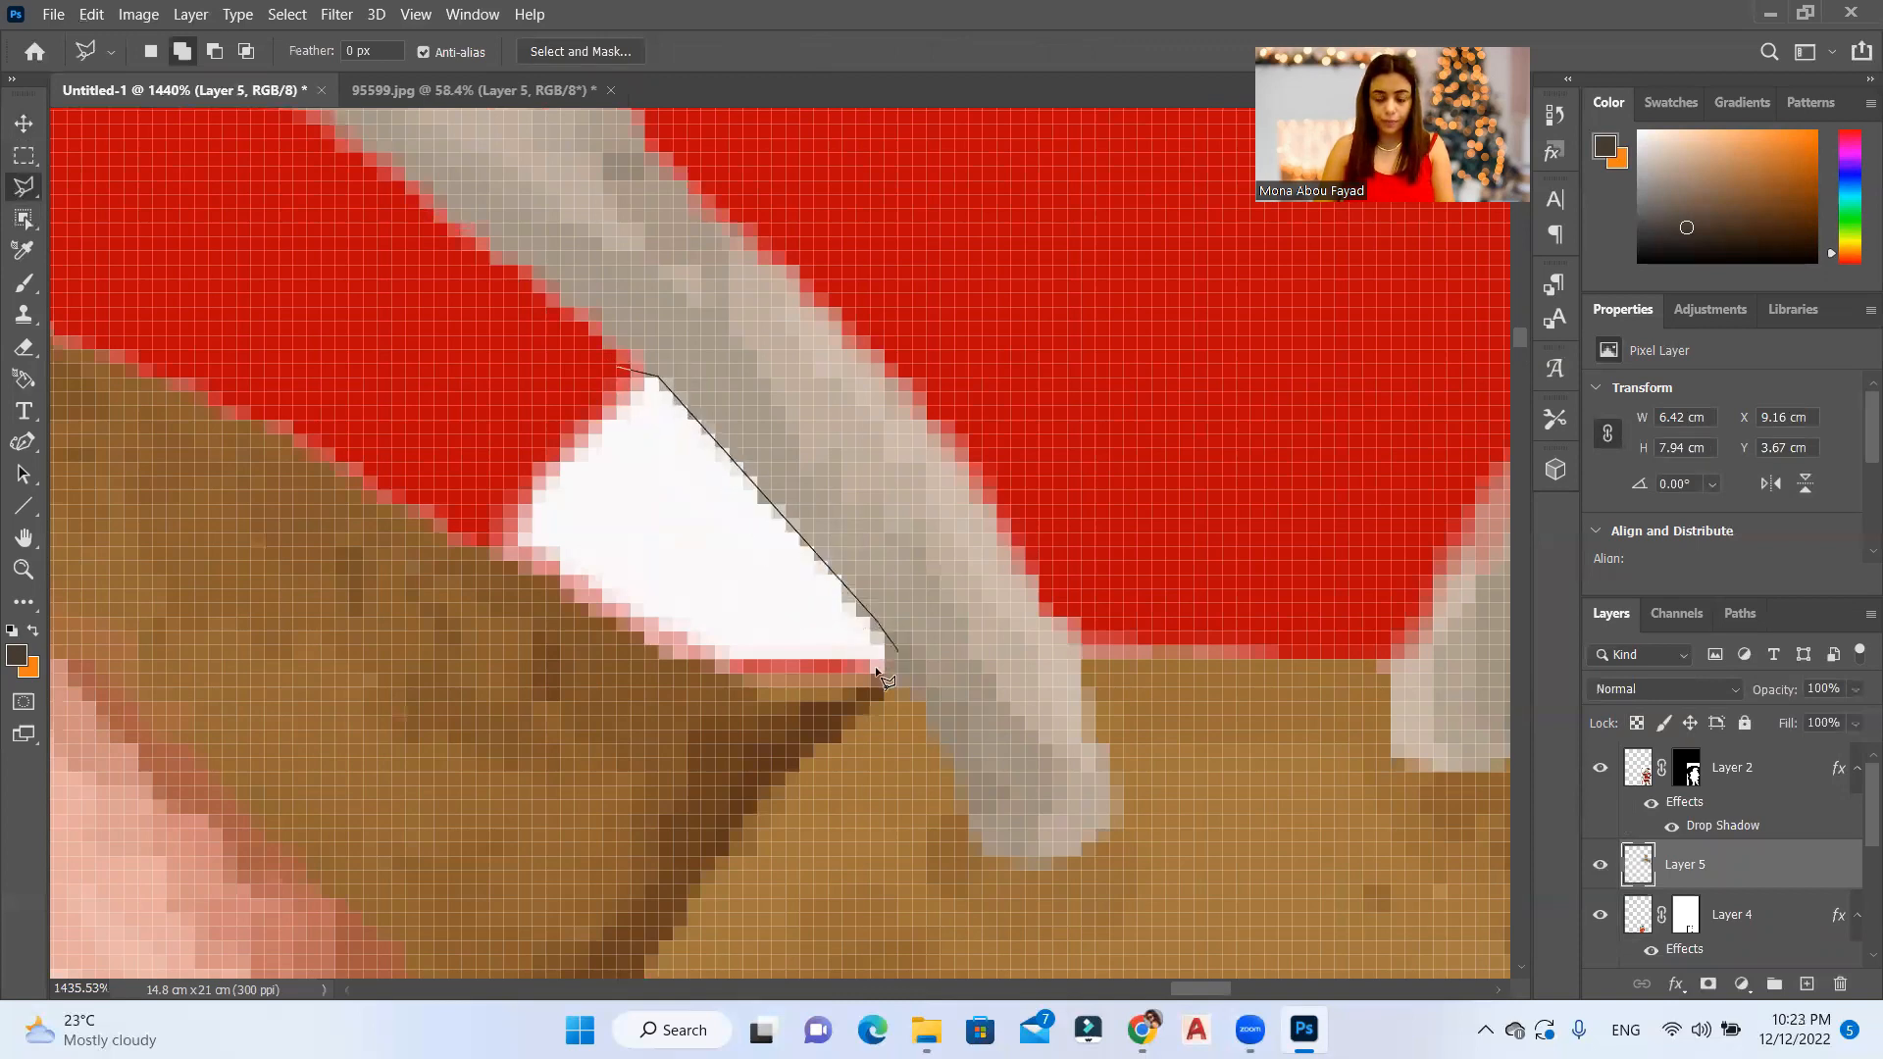
click(736, 668)
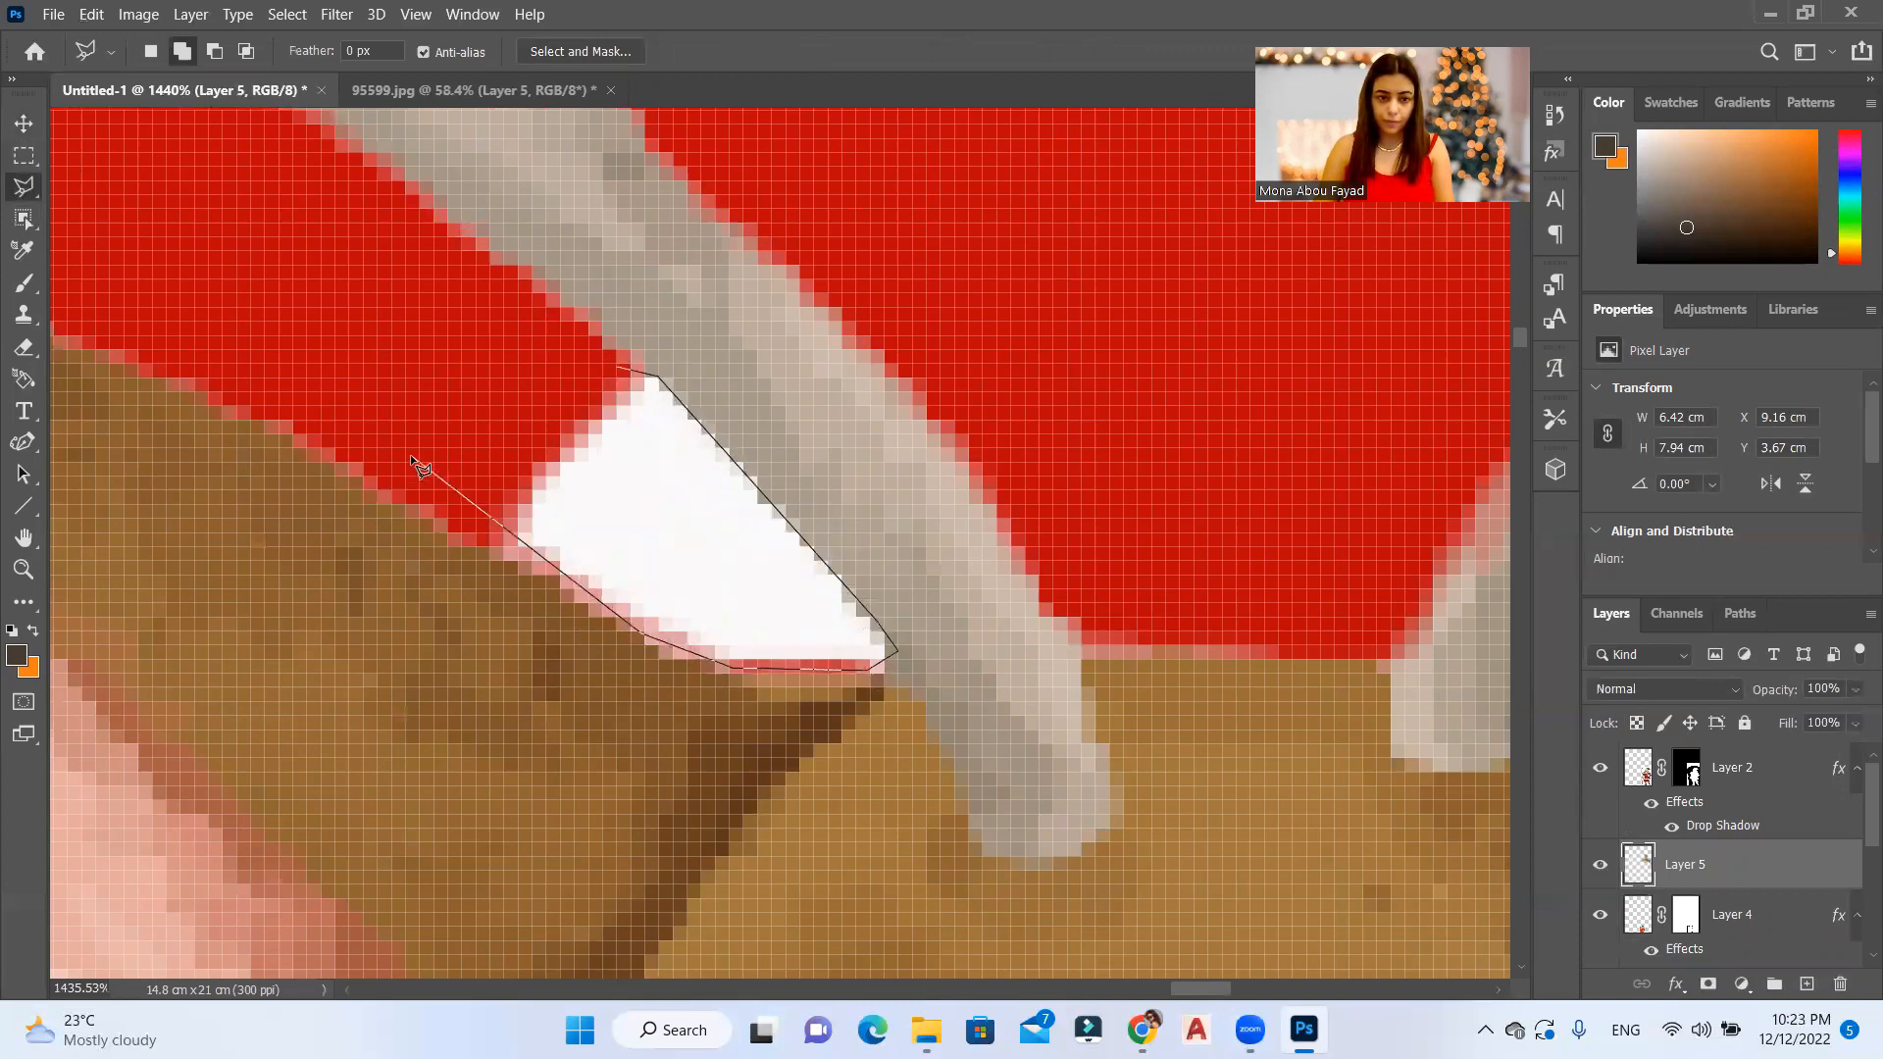
click(412, 478)
double_click(482, 310)
key(Delete)
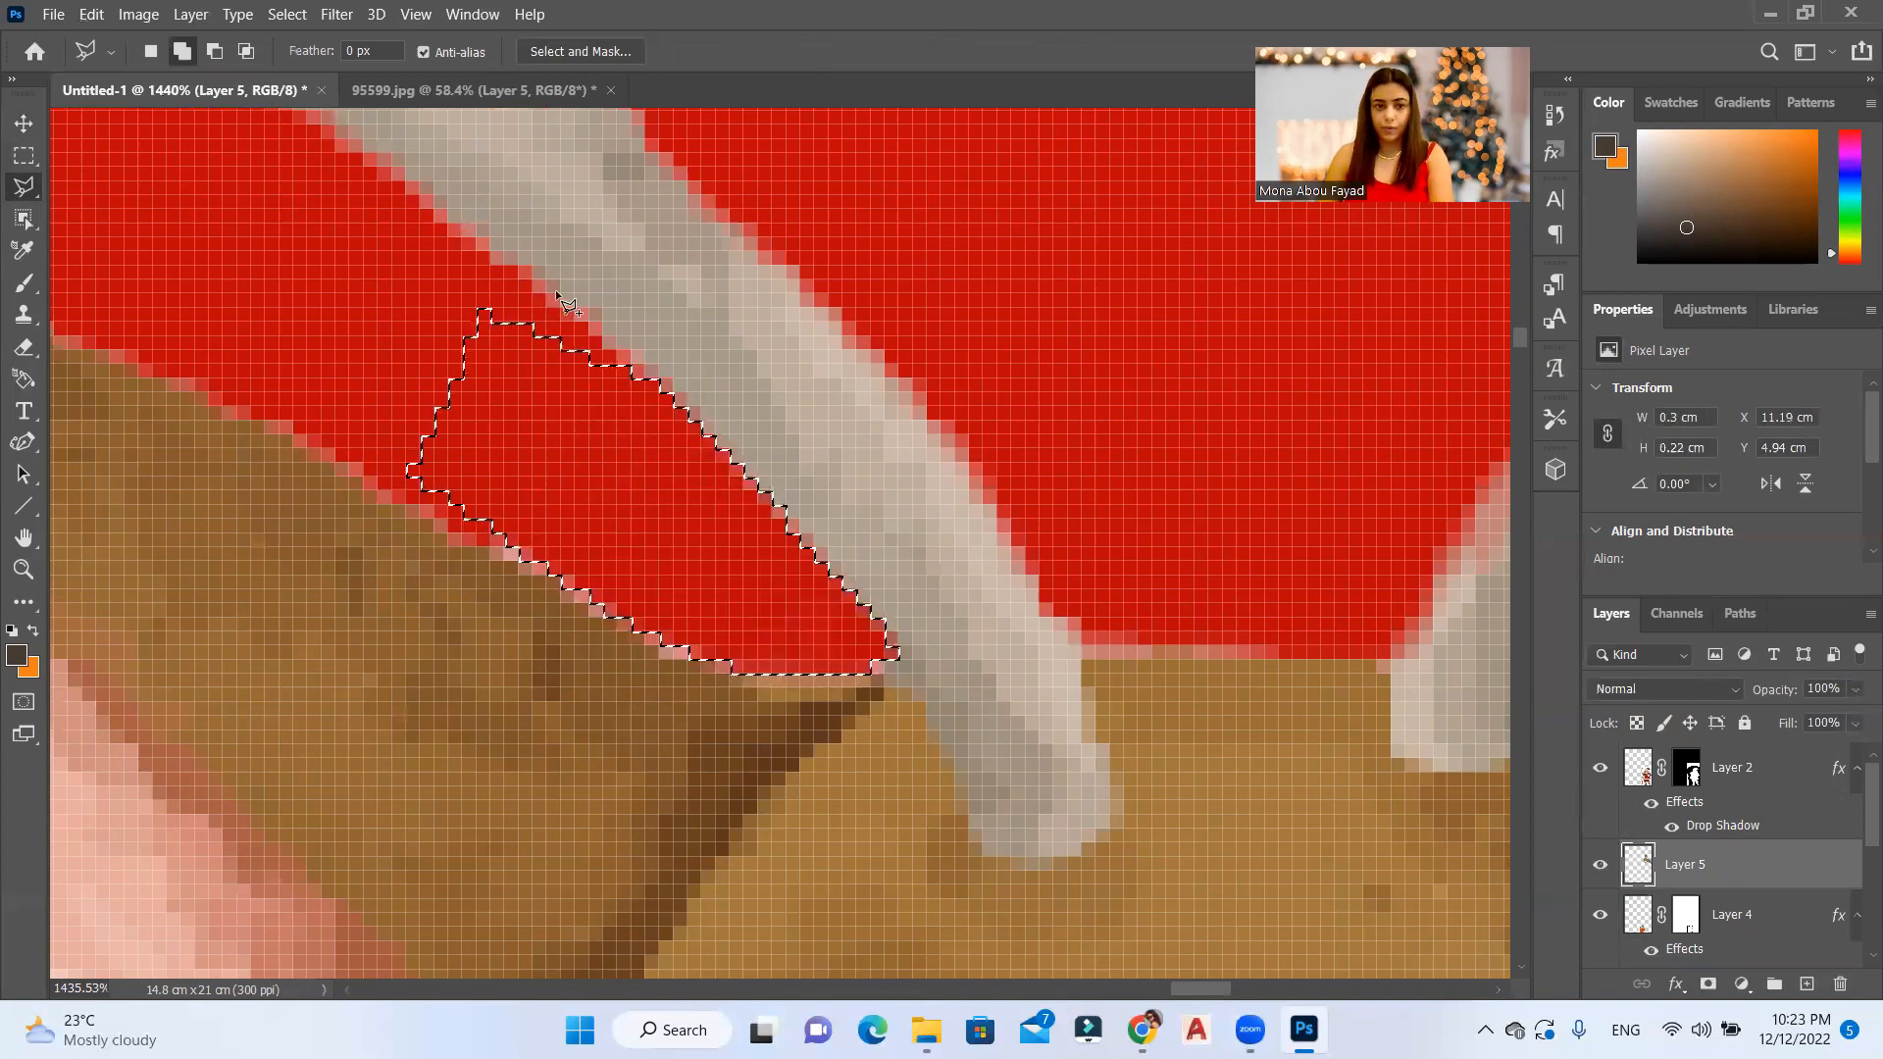
key(ctrl+d)
scroll(863, 491, down, 2)
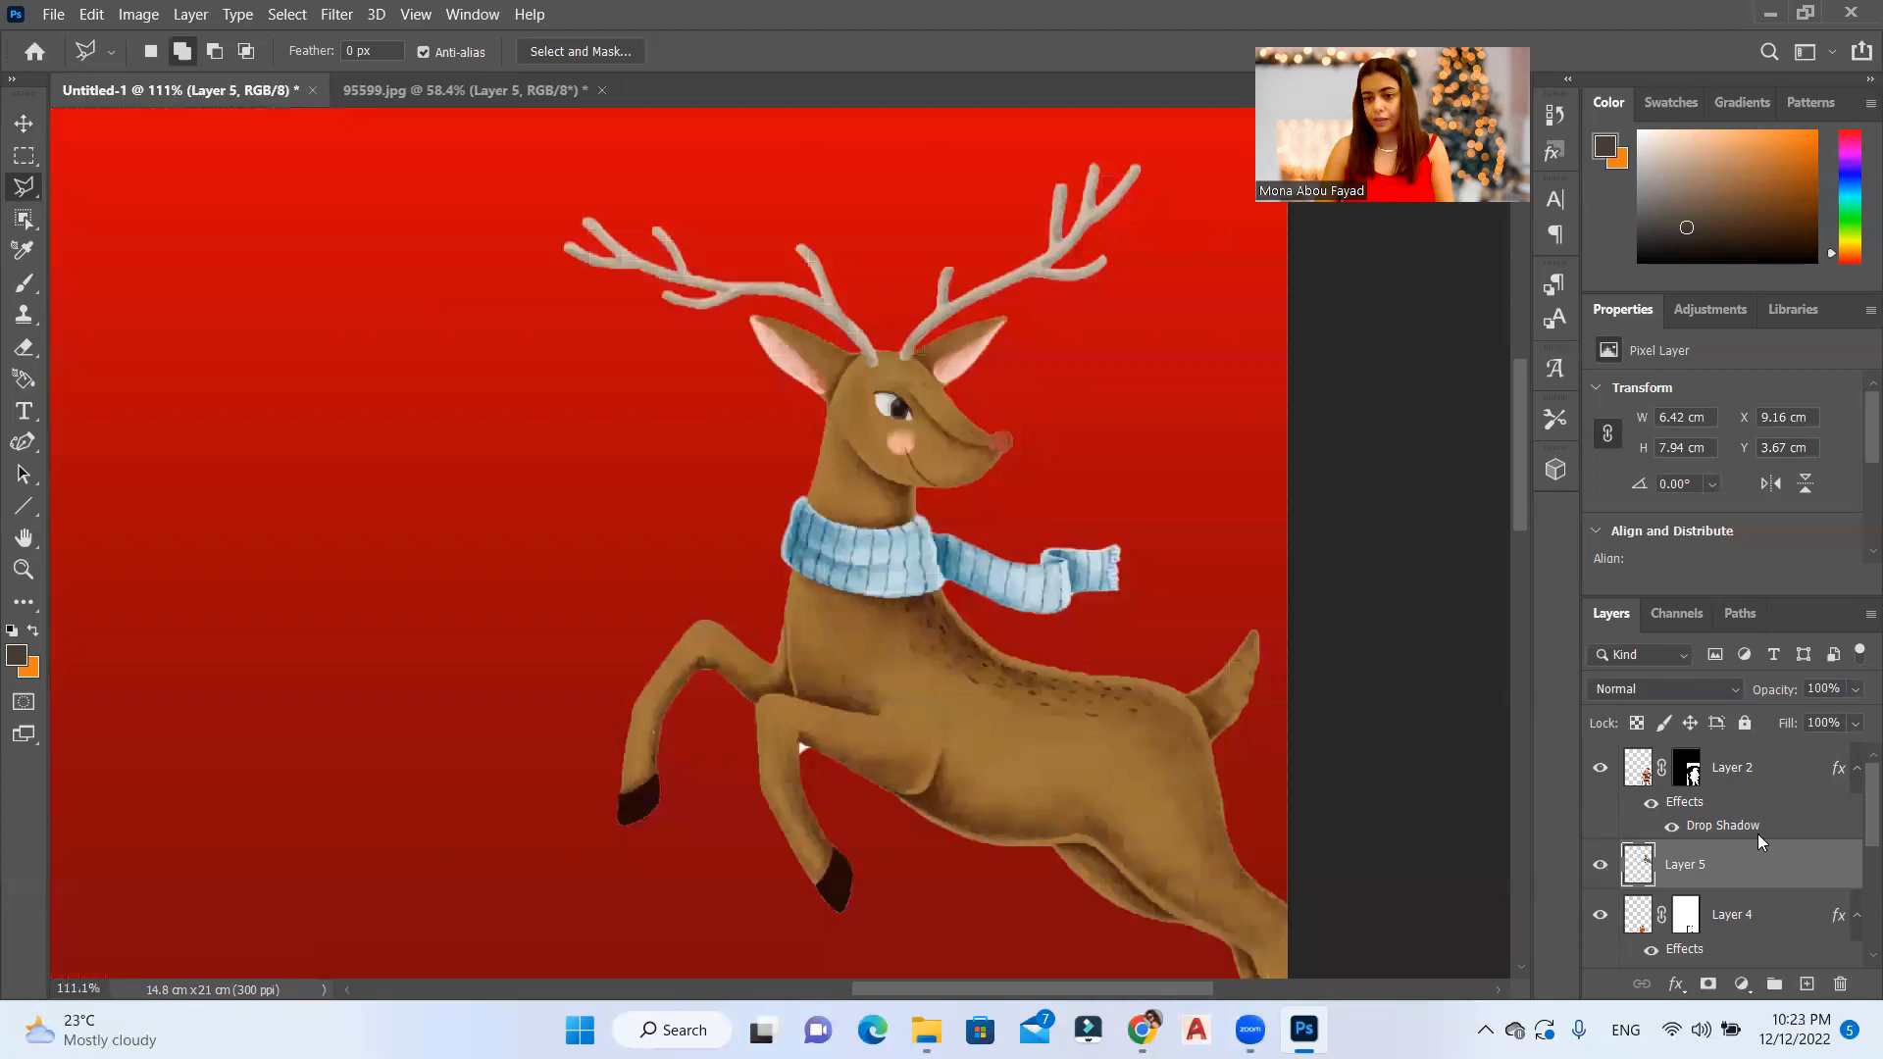
Step: Paste the copied drop shadow layer style onto the reindeer layer
right_click(1757, 835)
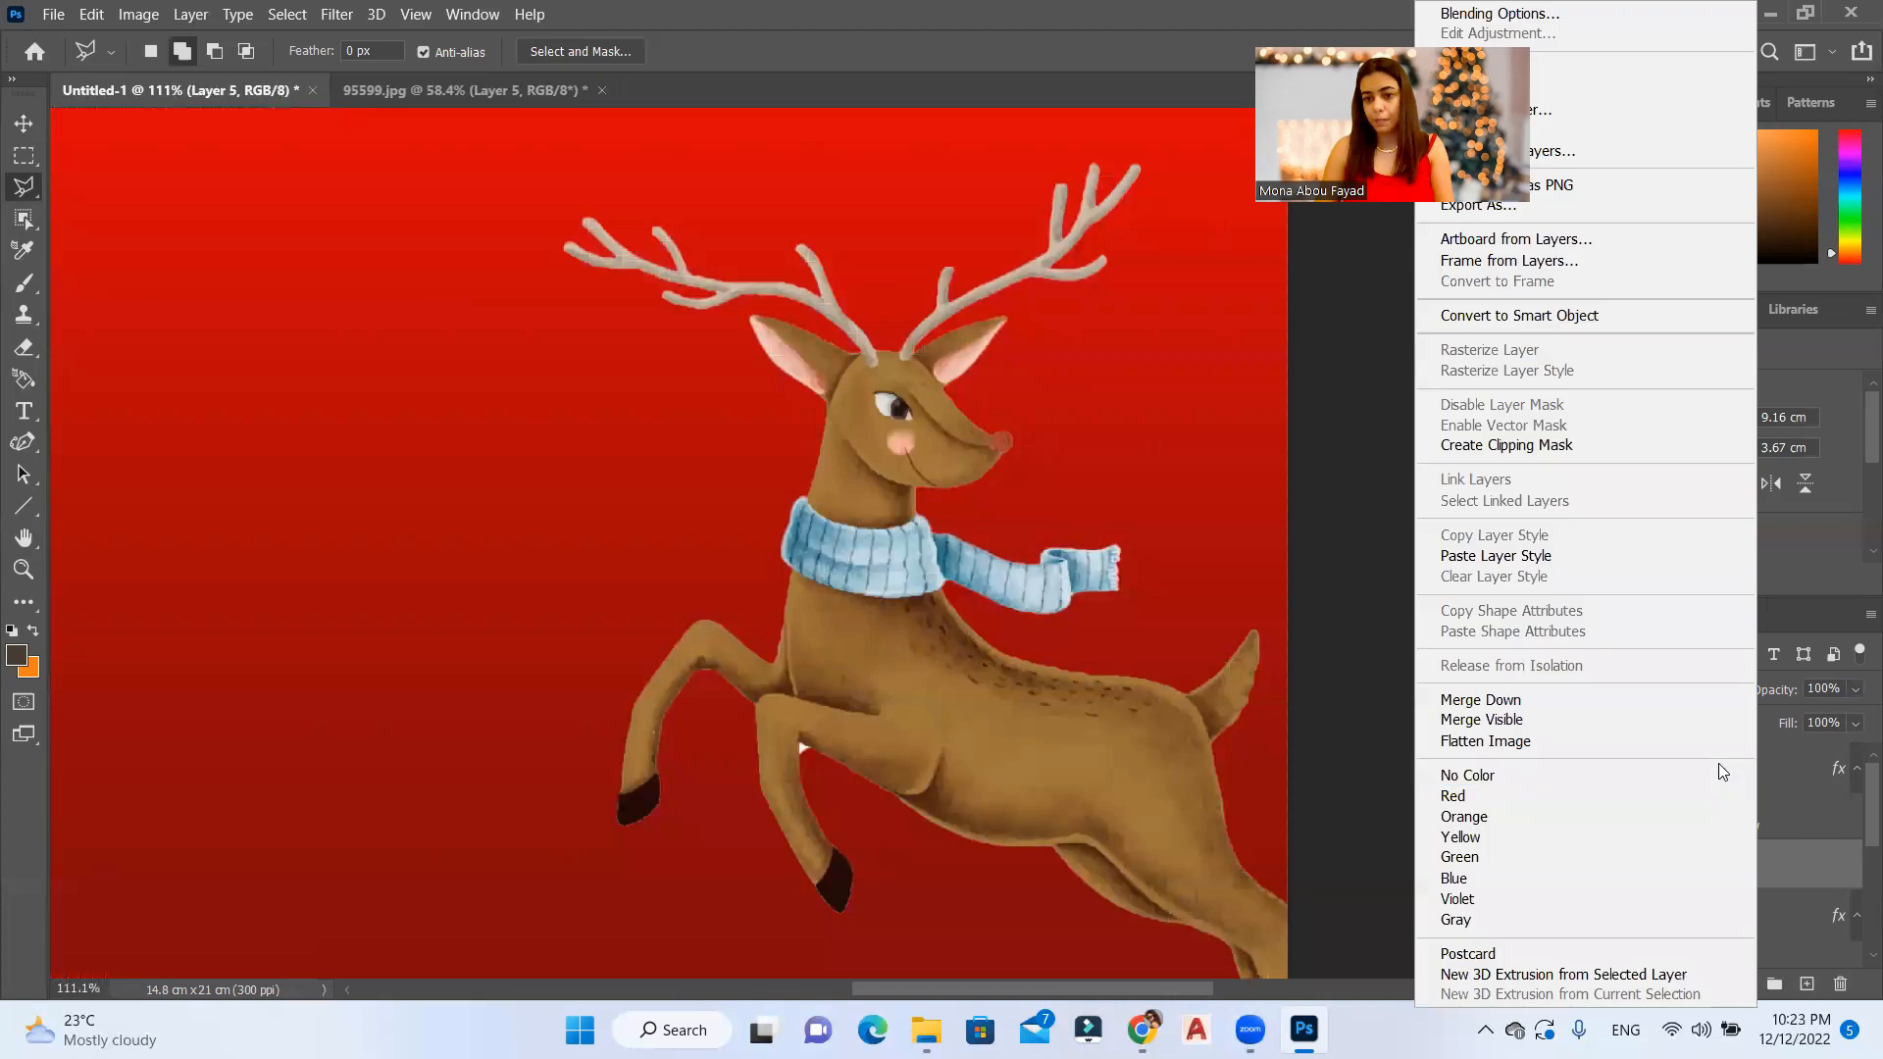
click(1547, 557)
scroll(1064, 396, down, 5)
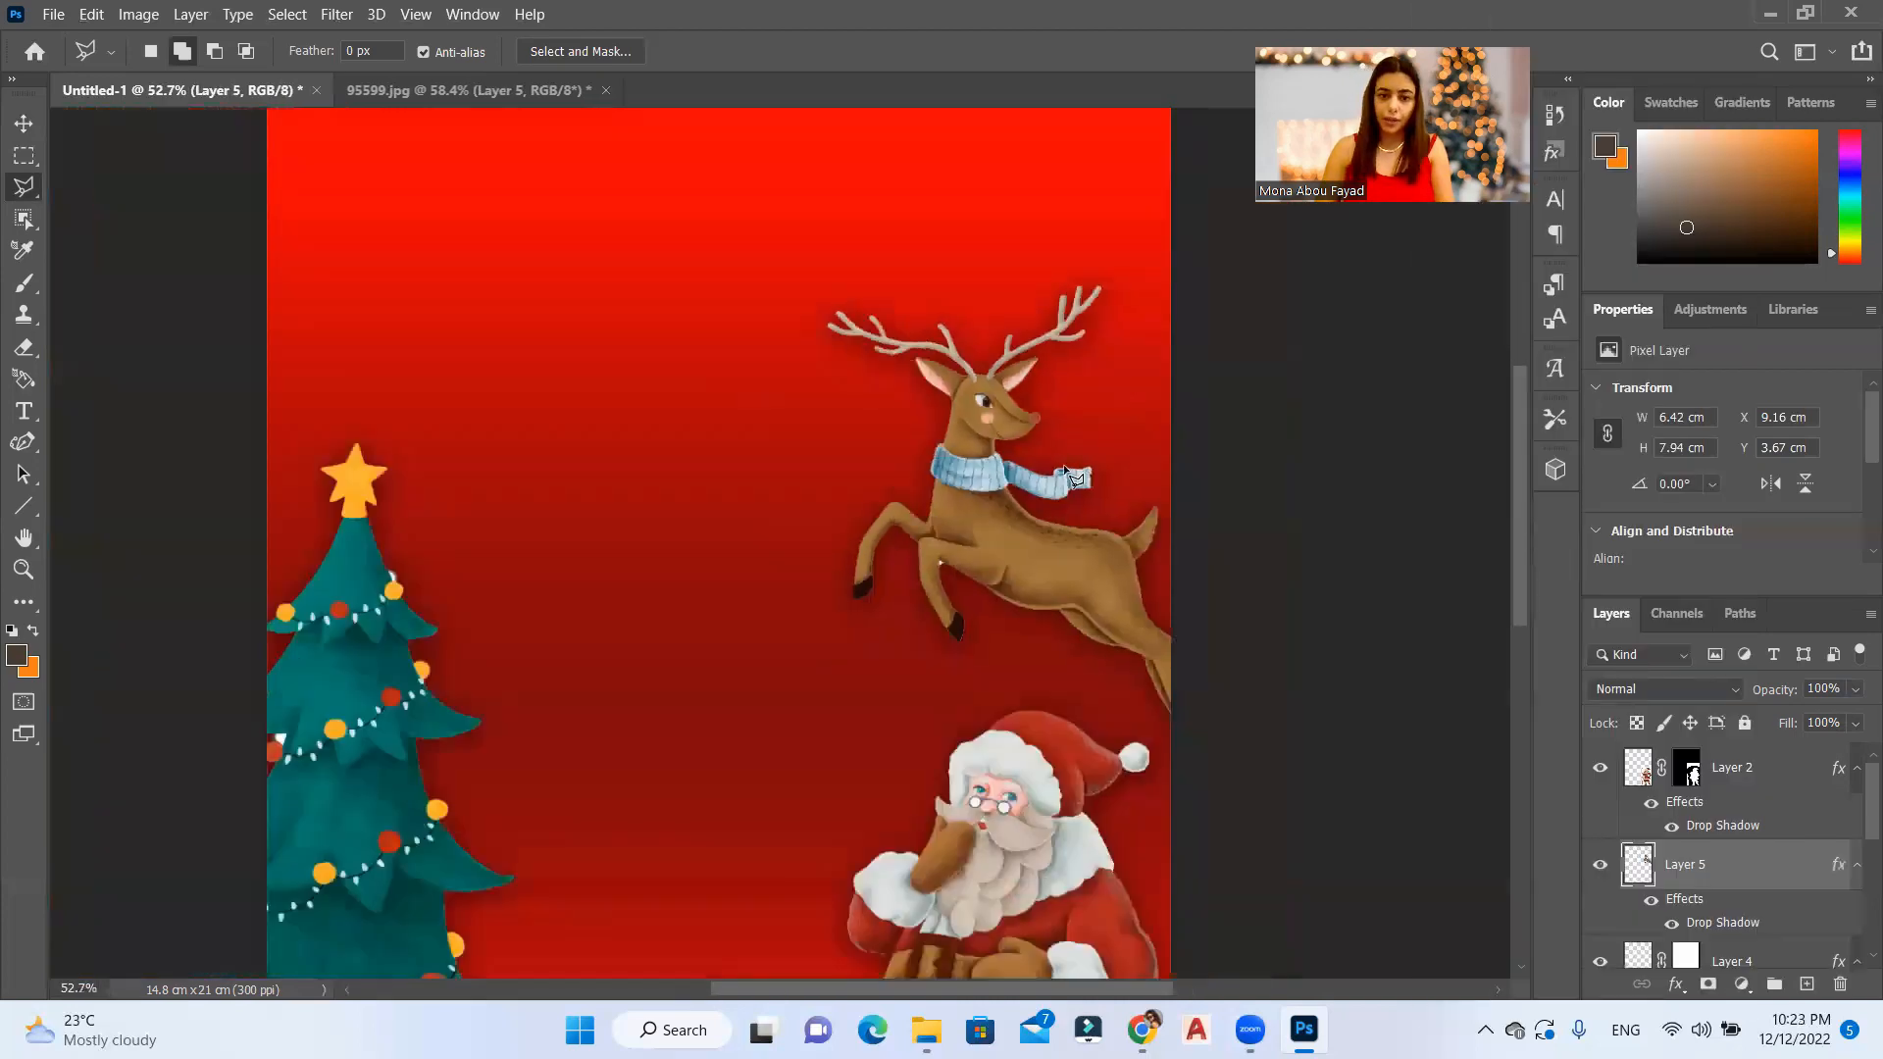
Step: Select the bell-and-bow garland on the Background layer of 95599.jpg with the Object Selection tool
key(ctrl+Tab)
scroll(1091, 208, down, 3)
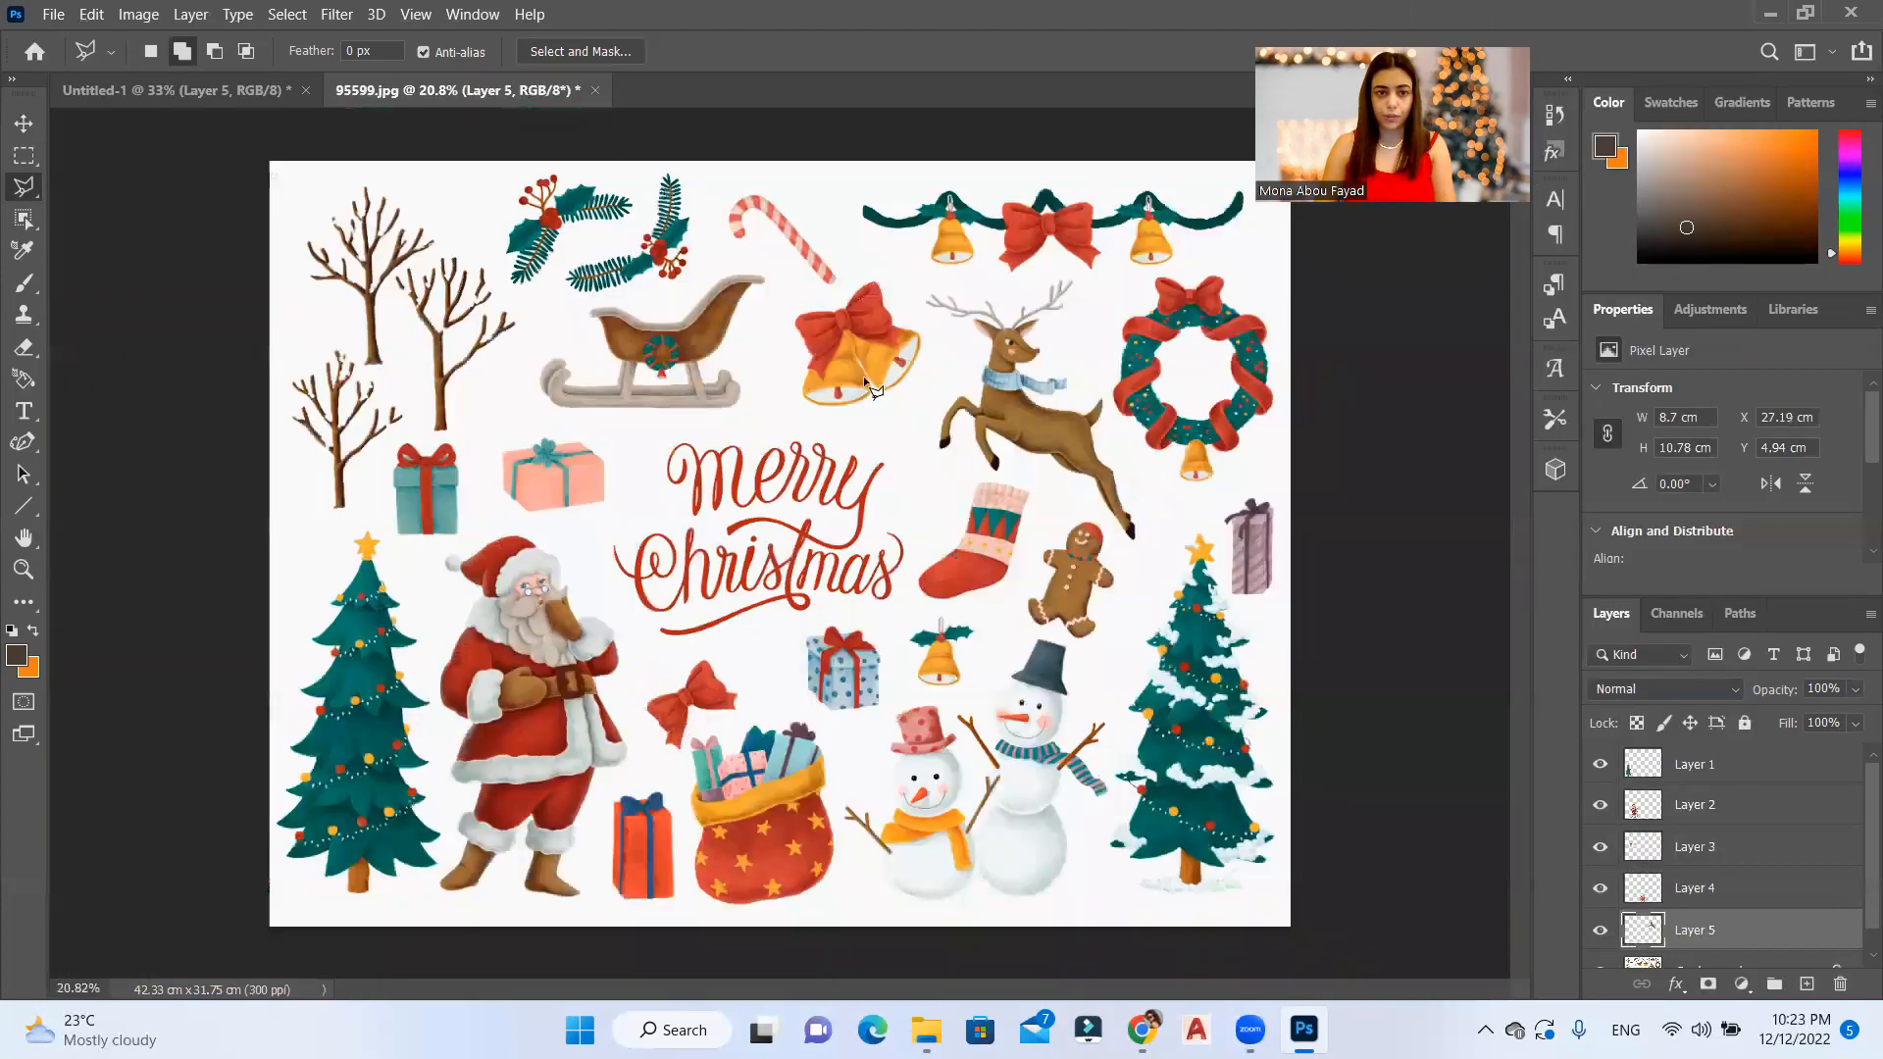
scroll(512, 573, up, 2)
scroll(971, 488, down, 2)
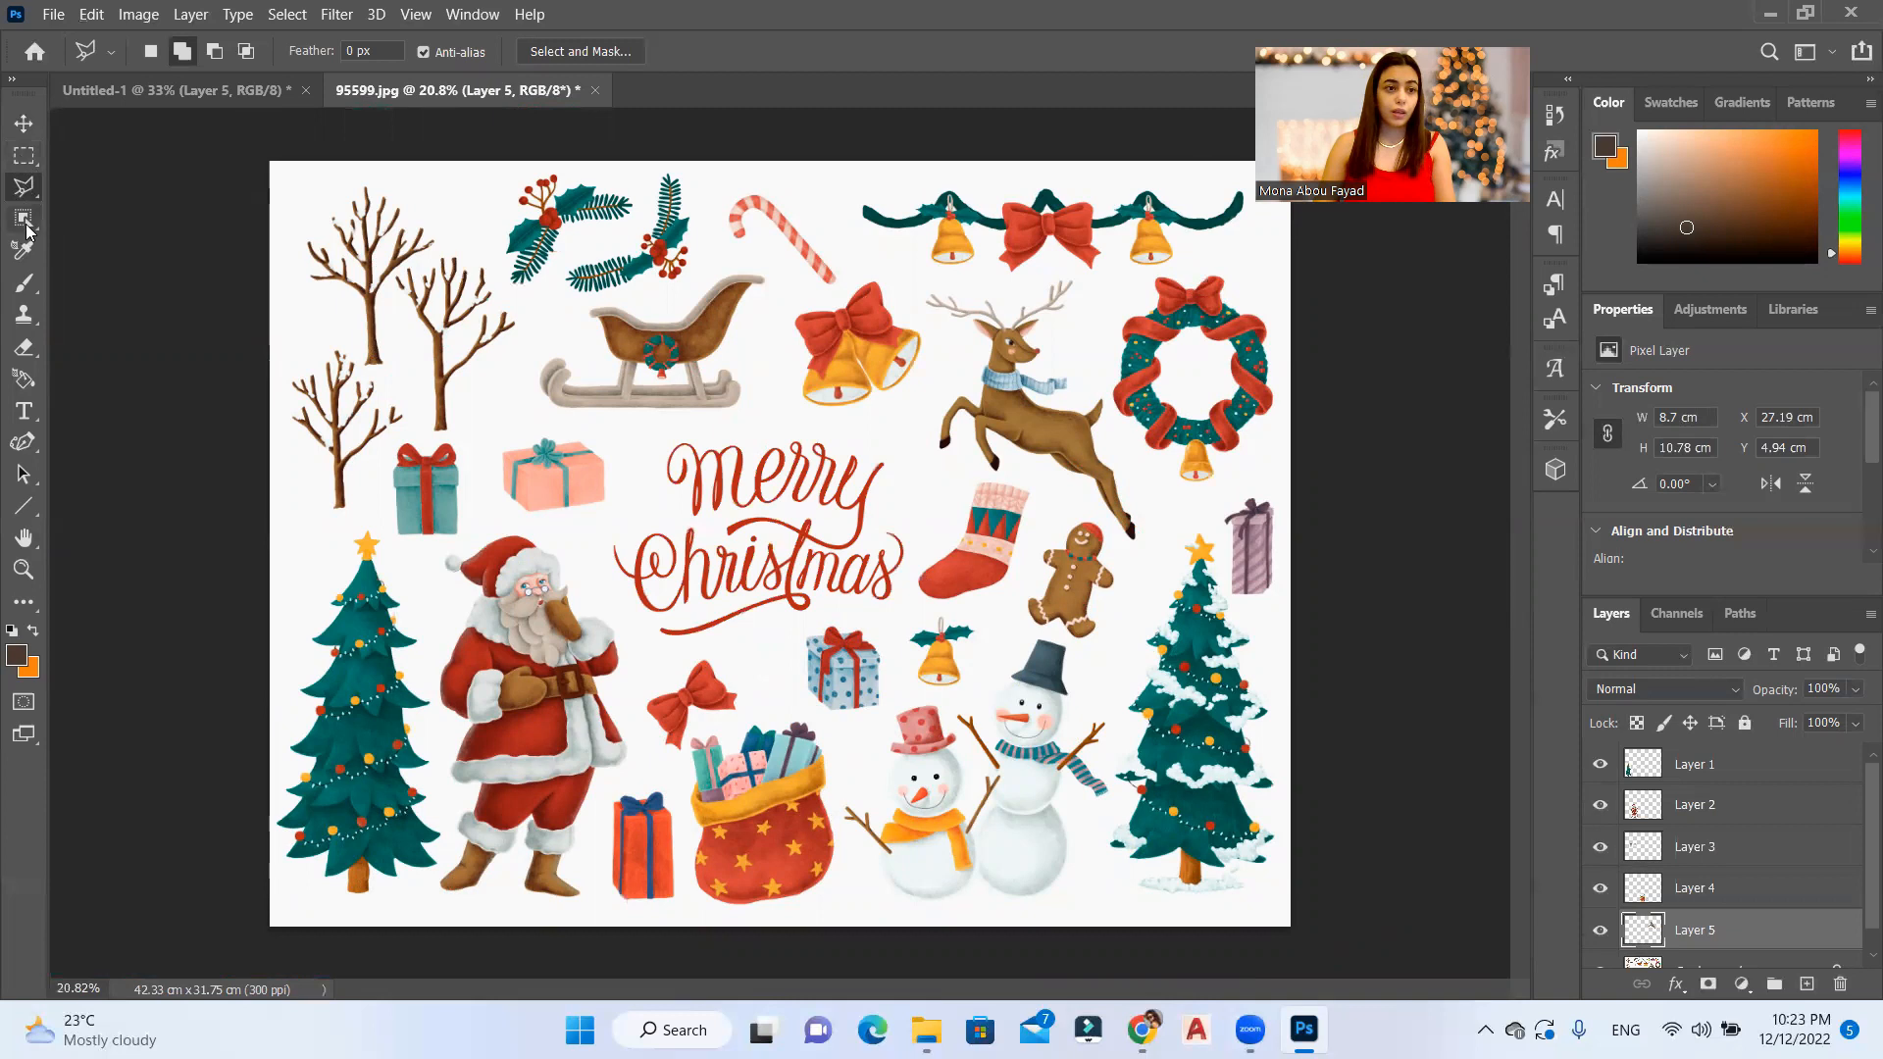
click(24, 220)
scroll(1074, 376, down, 1)
scroll(1242, 139, up, 4)
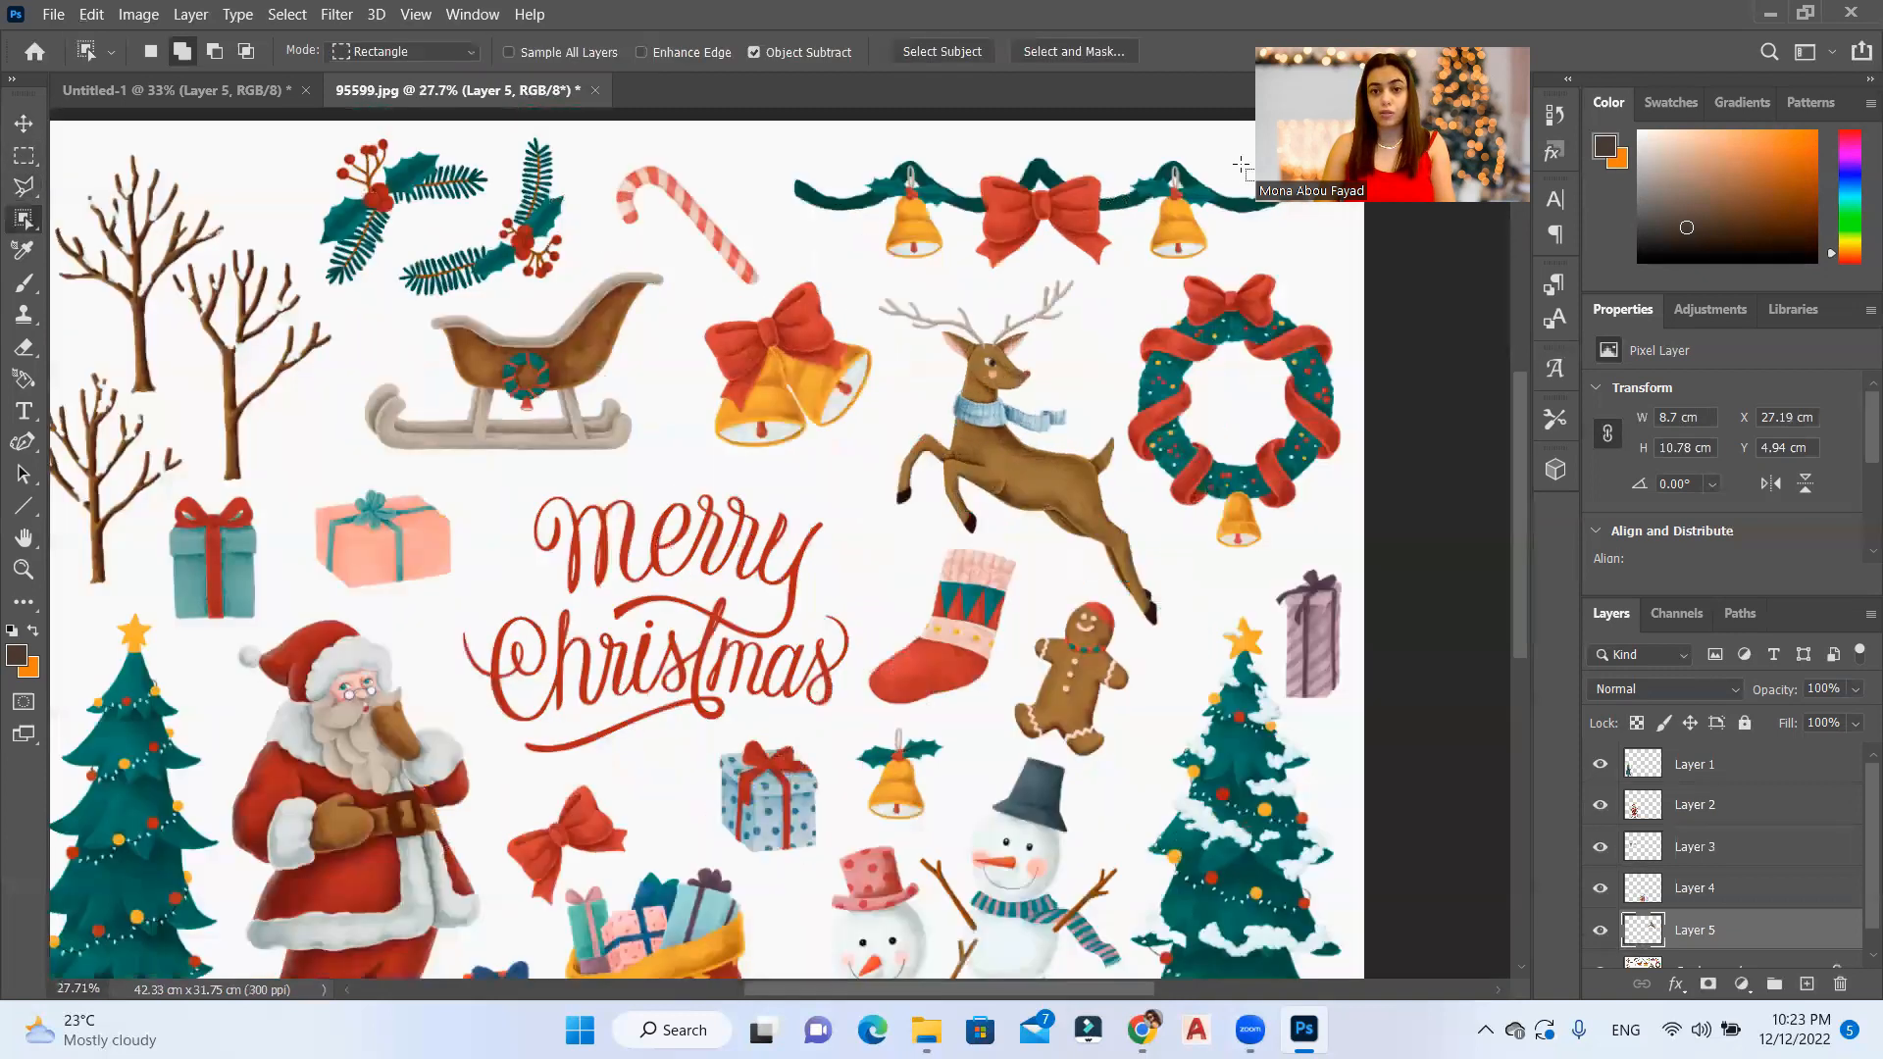
scroll(1129, 544, up, 7)
scroll(1257, 535, up, 3)
click(1707, 965)
drag(1374, 333, 334, 617)
scroll(677, 453, up, 16)
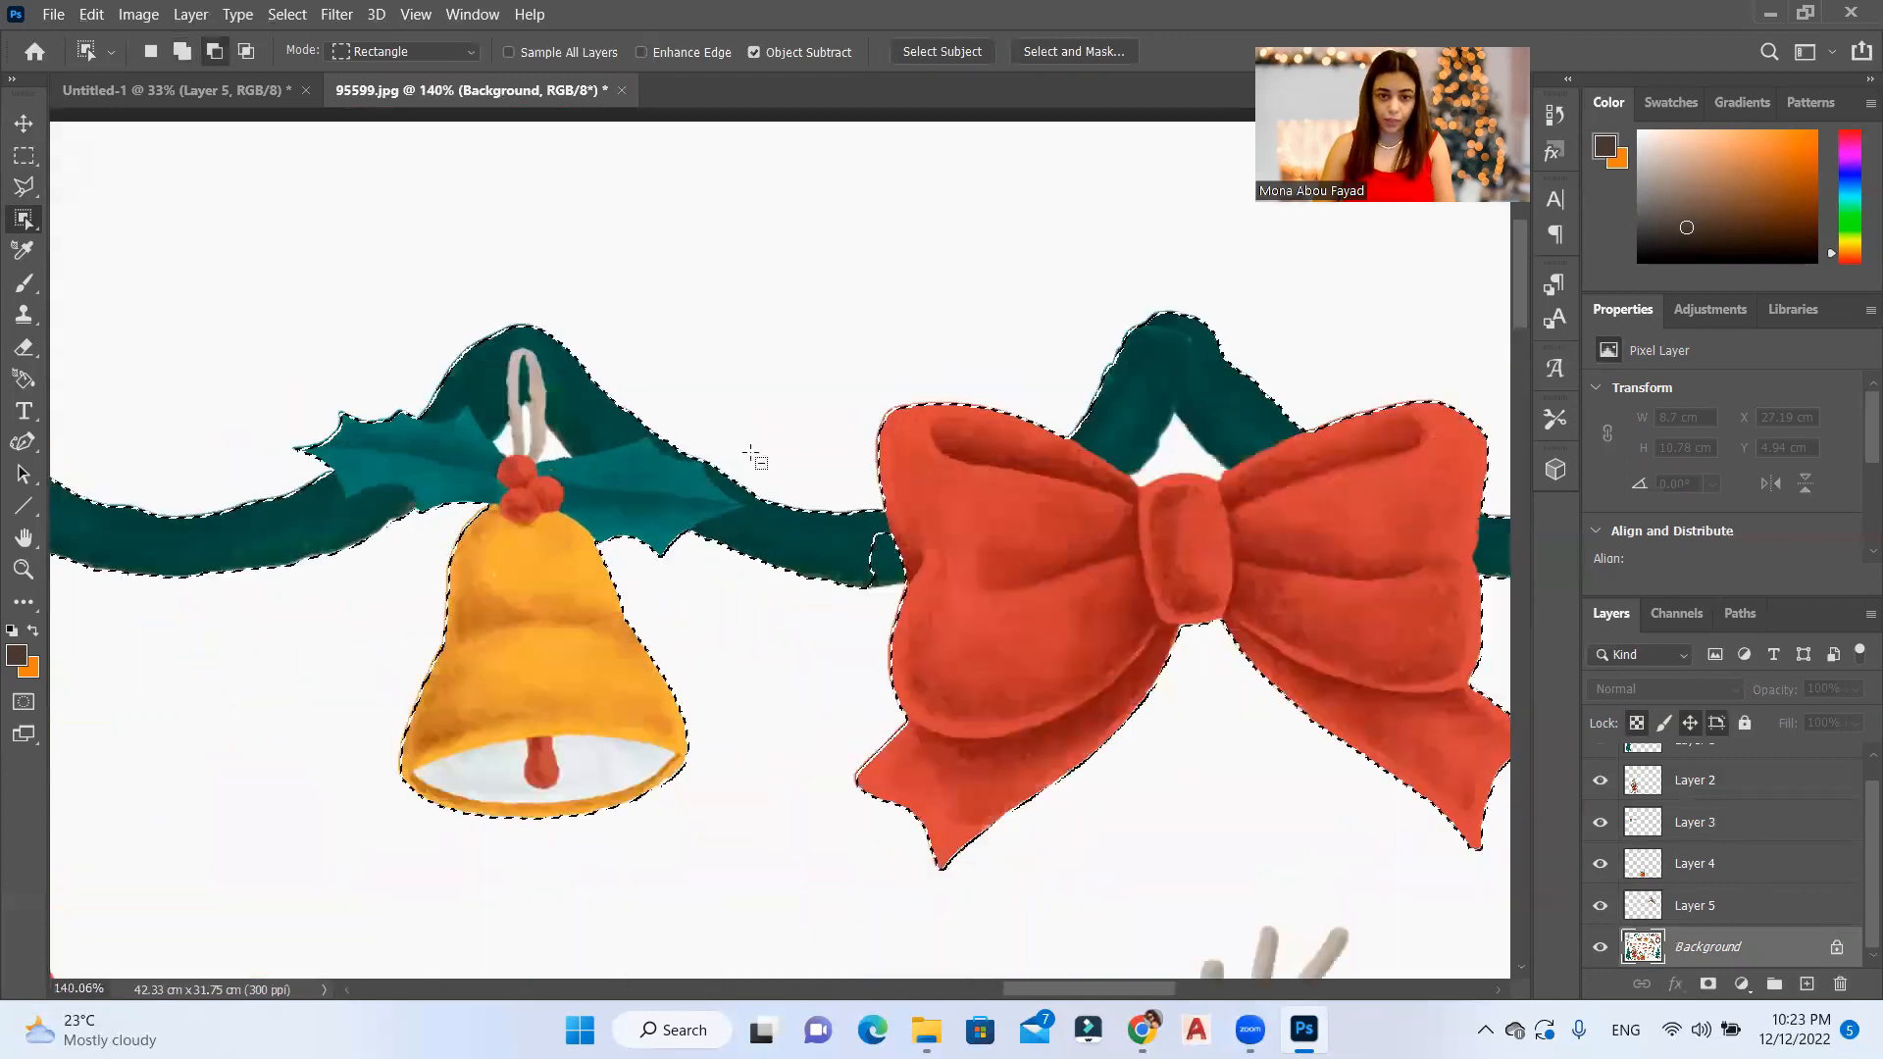
Step: Correct the garland selection where the green strand meets the bow's left side with the Polygonal Lasso
key(l)
click(938, 593)
click(852, 608)
click(809, 577)
click(835, 510)
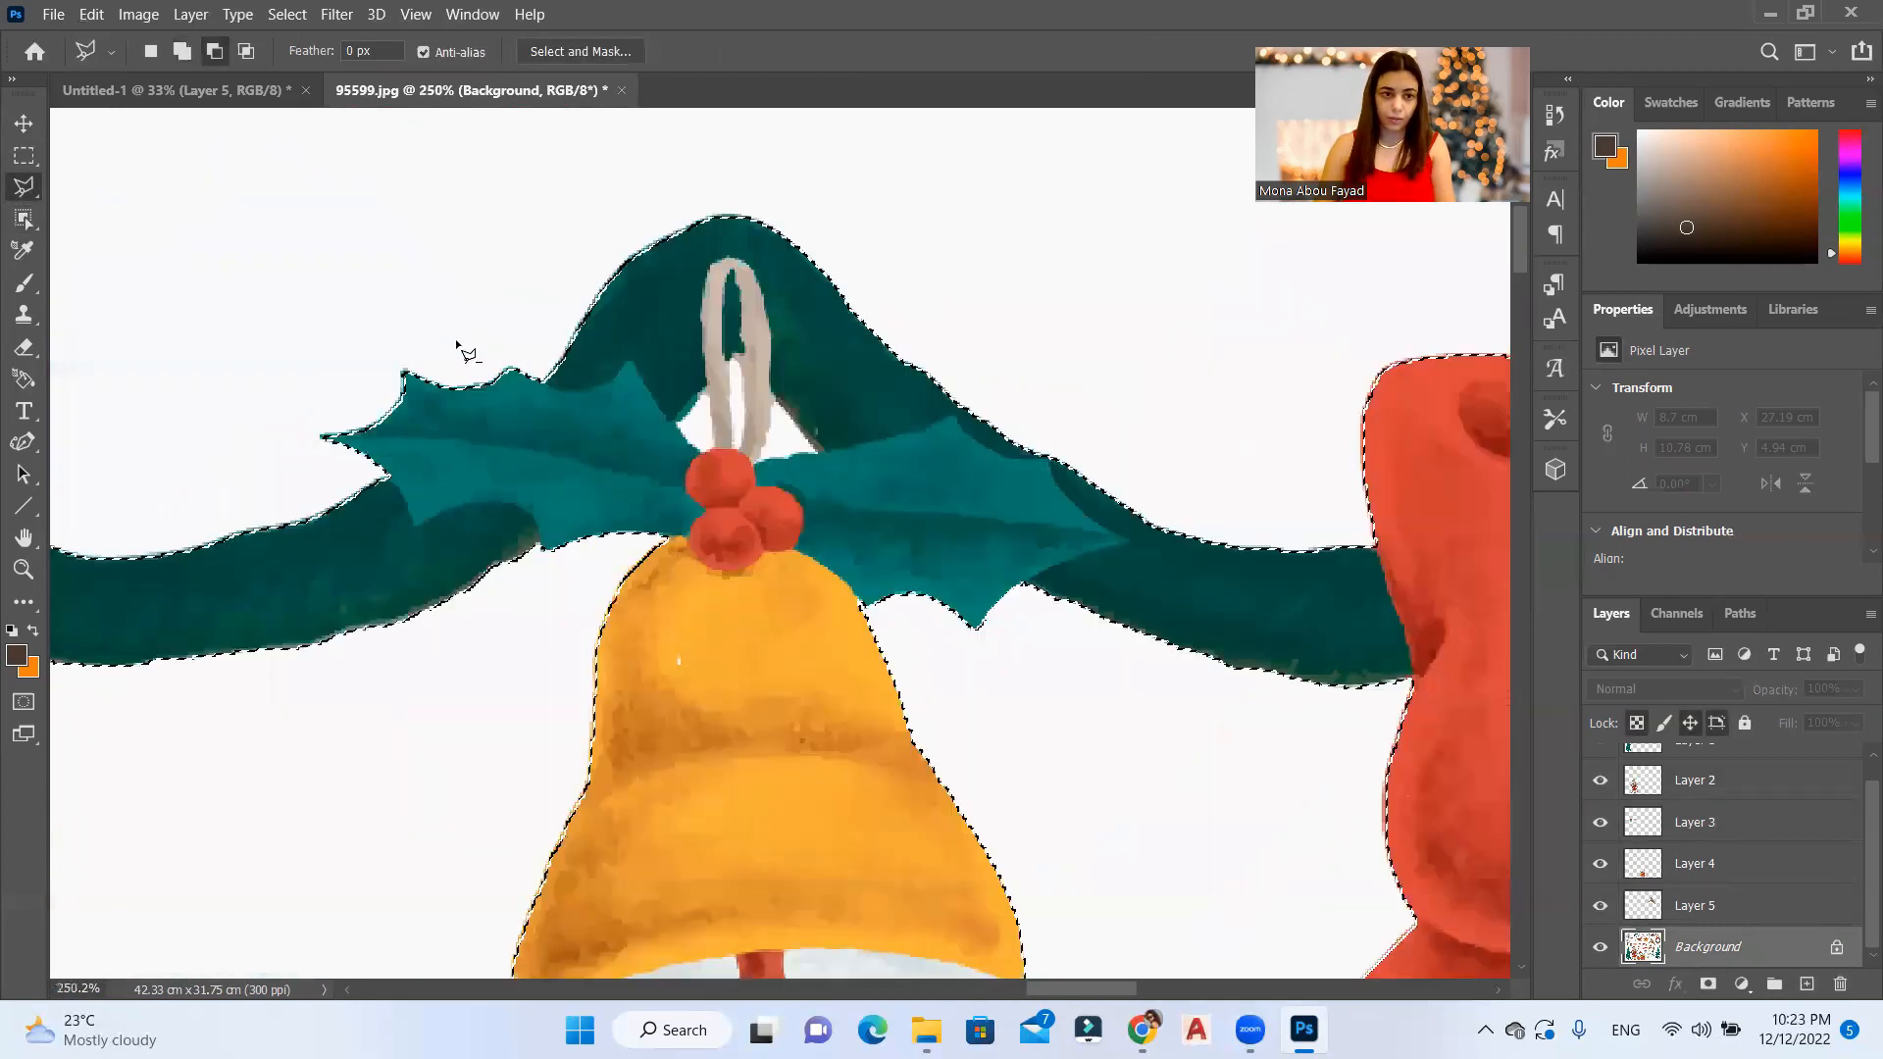
Step: Subtract the white gaps around the left bell's hanging loop from the garland selection with the Polygonal Lasso
scroll(686, 393, up, 11)
click(757, 369)
click(843, 286)
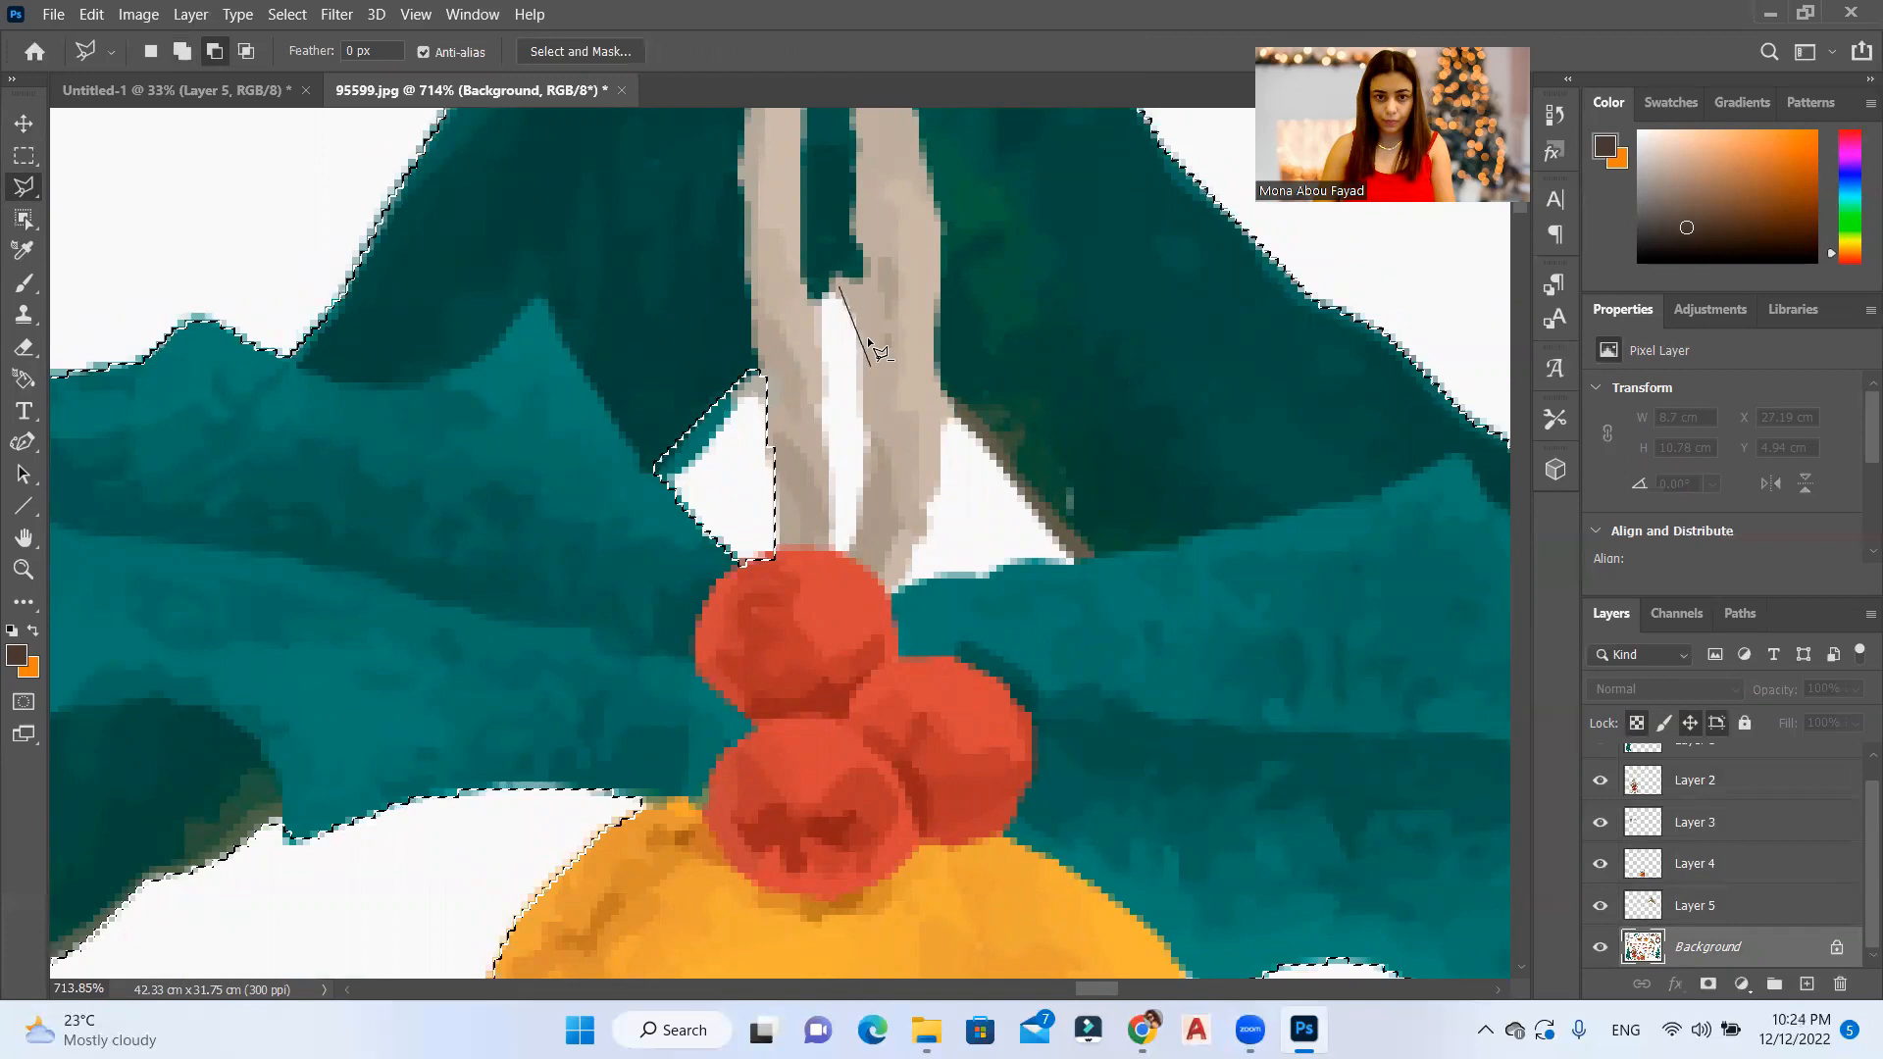
click(865, 349)
click(865, 529)
click(853, 557)
click(823, 555)
click(810, 290)
click(940, 409)
click(925, 511)
click(892, 590)
click(992, 567)
click(1088, 557)
click(941, 409)
Step: Subtract the white triangular gap between the bow's knot and the green strand above it from the selection
scroll(833, 412, down, 20)
scroll(973, 456, up, 20)
click(977, 500)
click(954, 525)
click(876, 511)
click(754, 542)
click(707, 506)
click(757, 483)
click(830, 344)
click(978, 498)
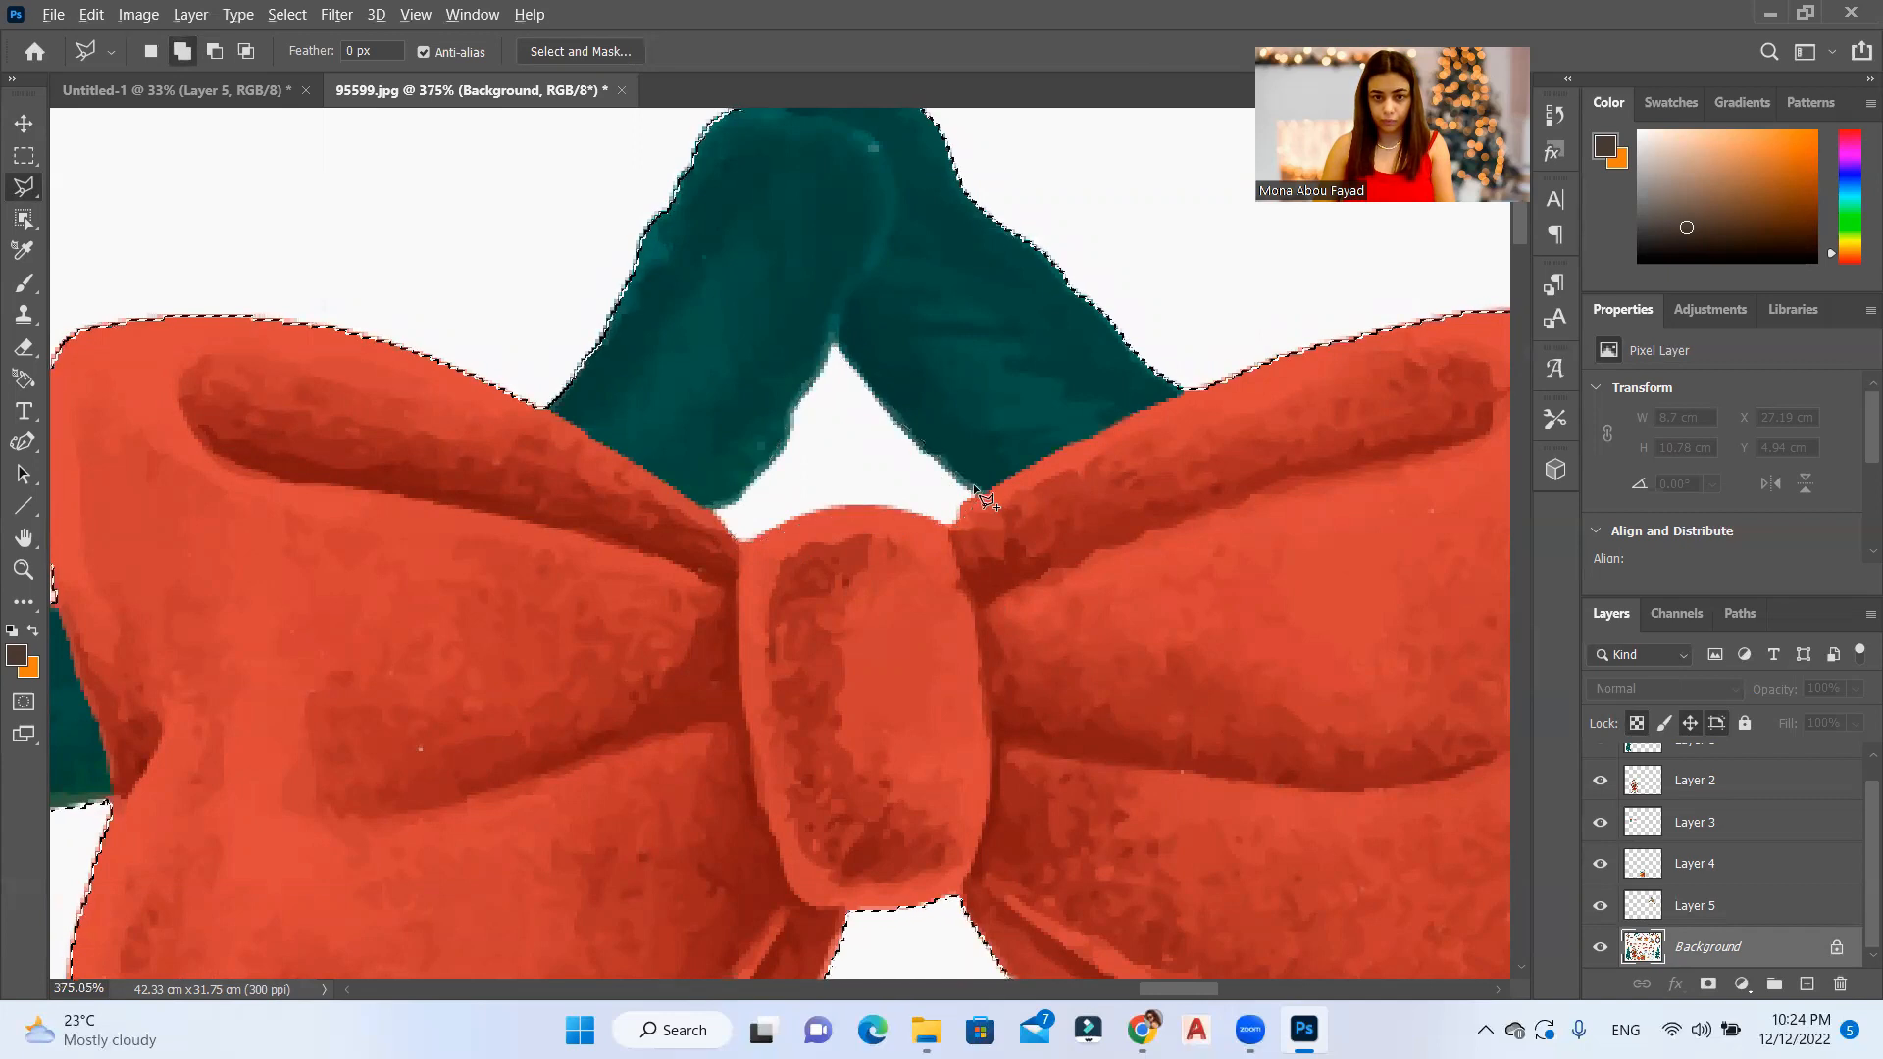
scroll(878, 392, down, 6)
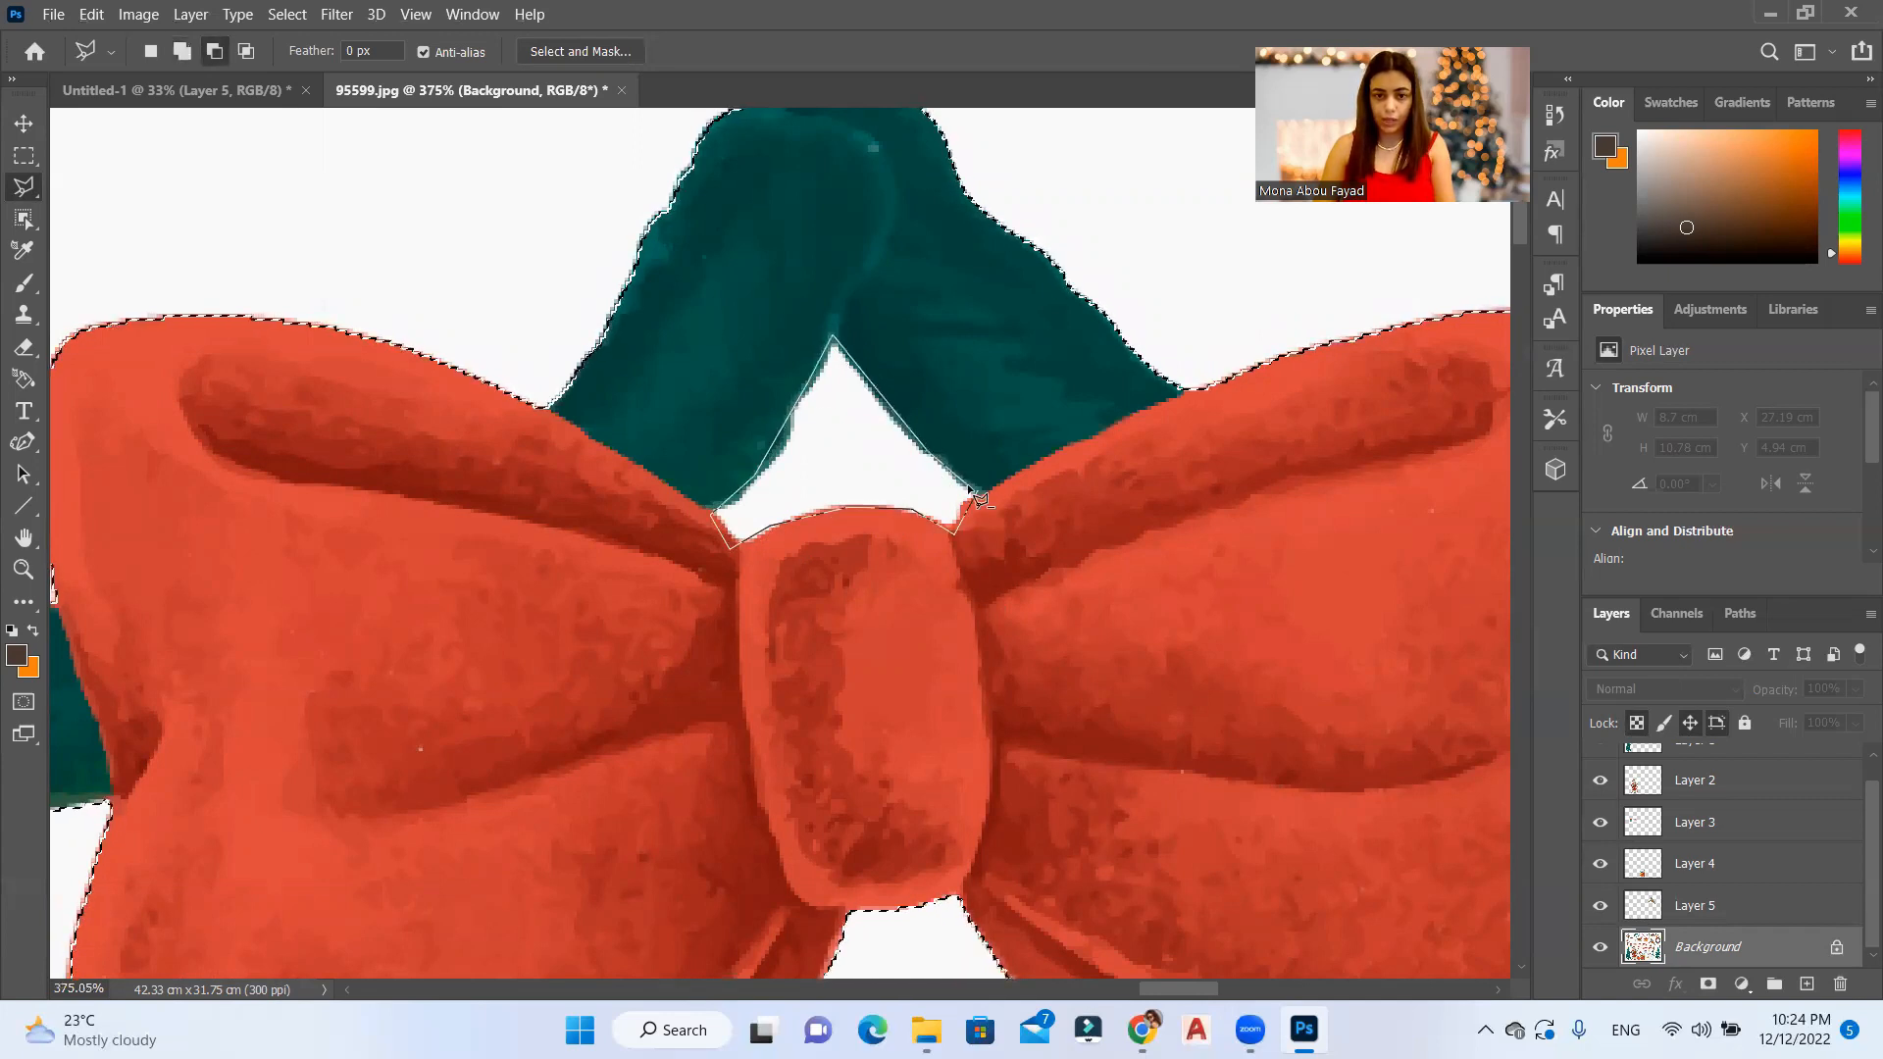
Step: Subtract the white gaps left of and inside the right bell's hanging loop from the garland selection
scroll(973, 498, down, 15)
scroll(946, 399, up, 20)
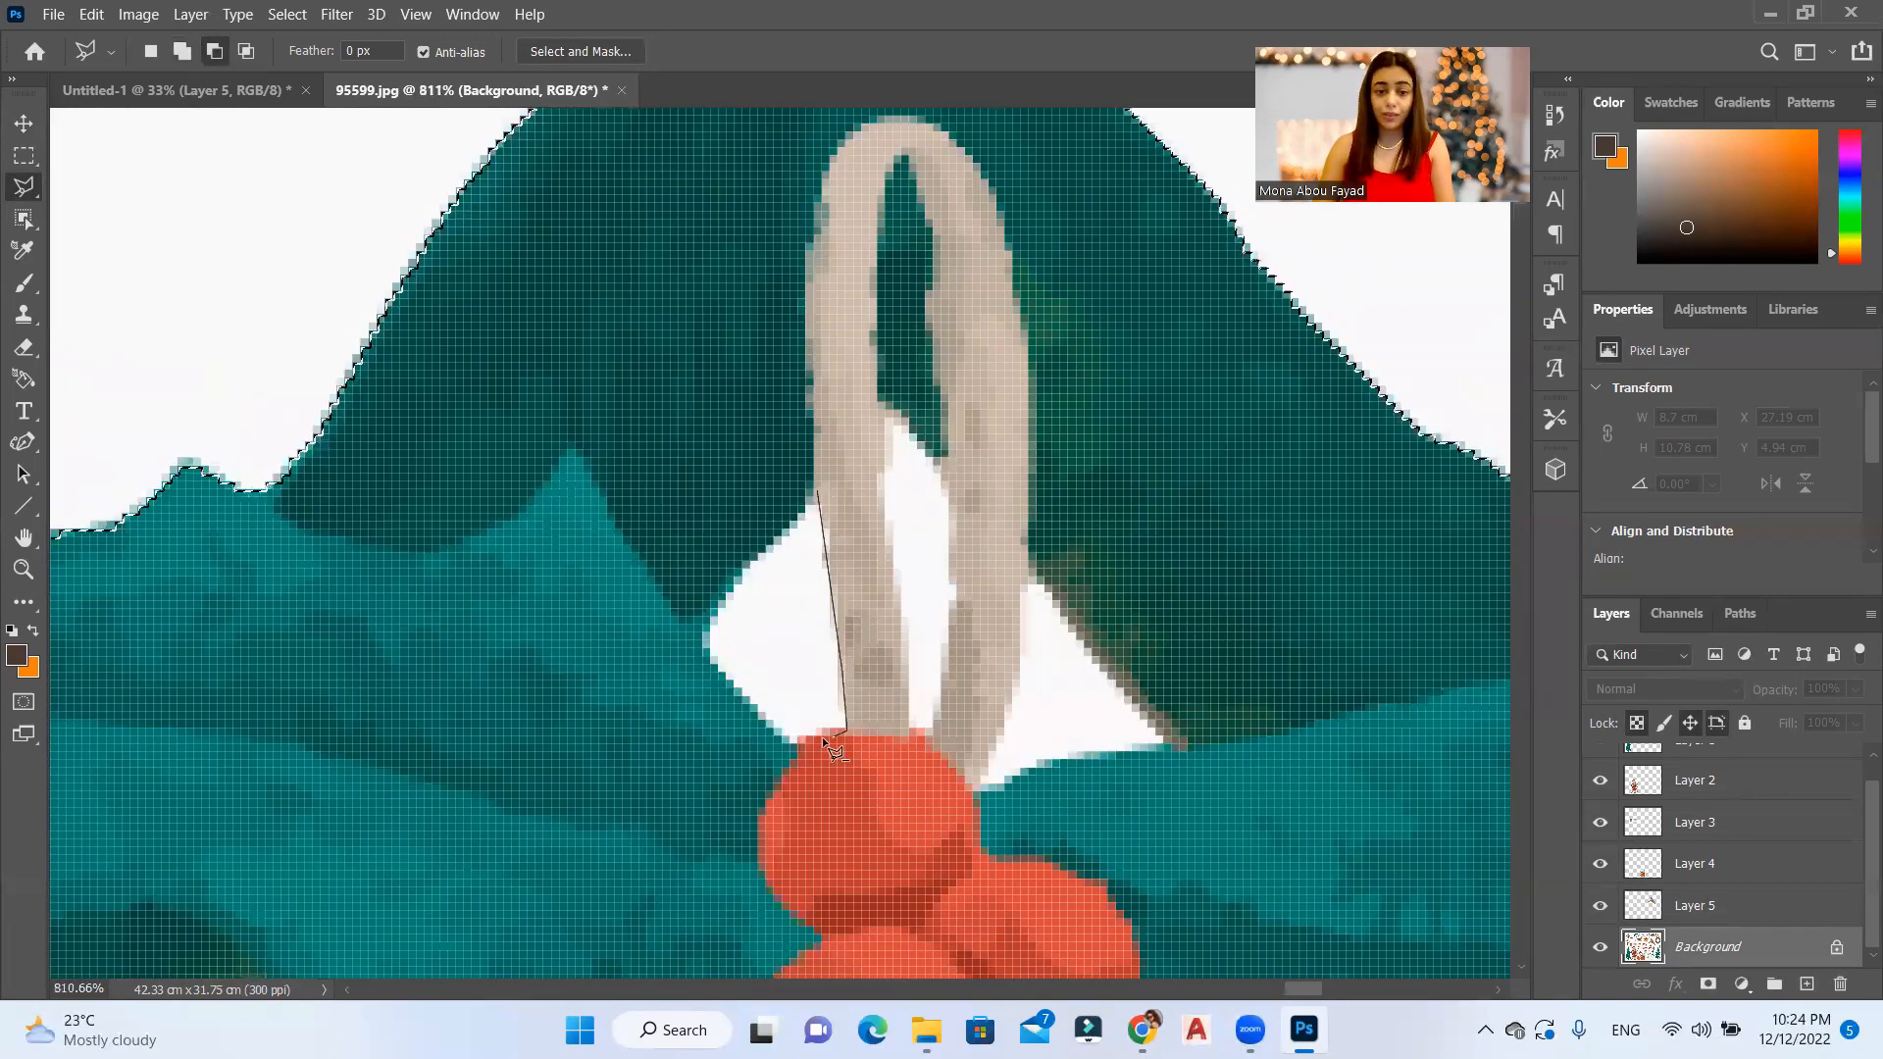
click(938, 753)
click(957, 545)
click(948, 447)
click(871, 403)
alt+click(908, 728)
click(870, 786)
click(936, 794)
double_click(960, 747)
key(ctrl+z)
Step: Subtract the small white gap on the right of the right bell's hanging loop from the garland selection
alt+click(1028, 574)
click(1013, 668)
click(972, 792)
click(1005, 789)
click(1068, 757)
click(1177, 750)
click(1028, 574)
scroll(1028, 574, down, 20)
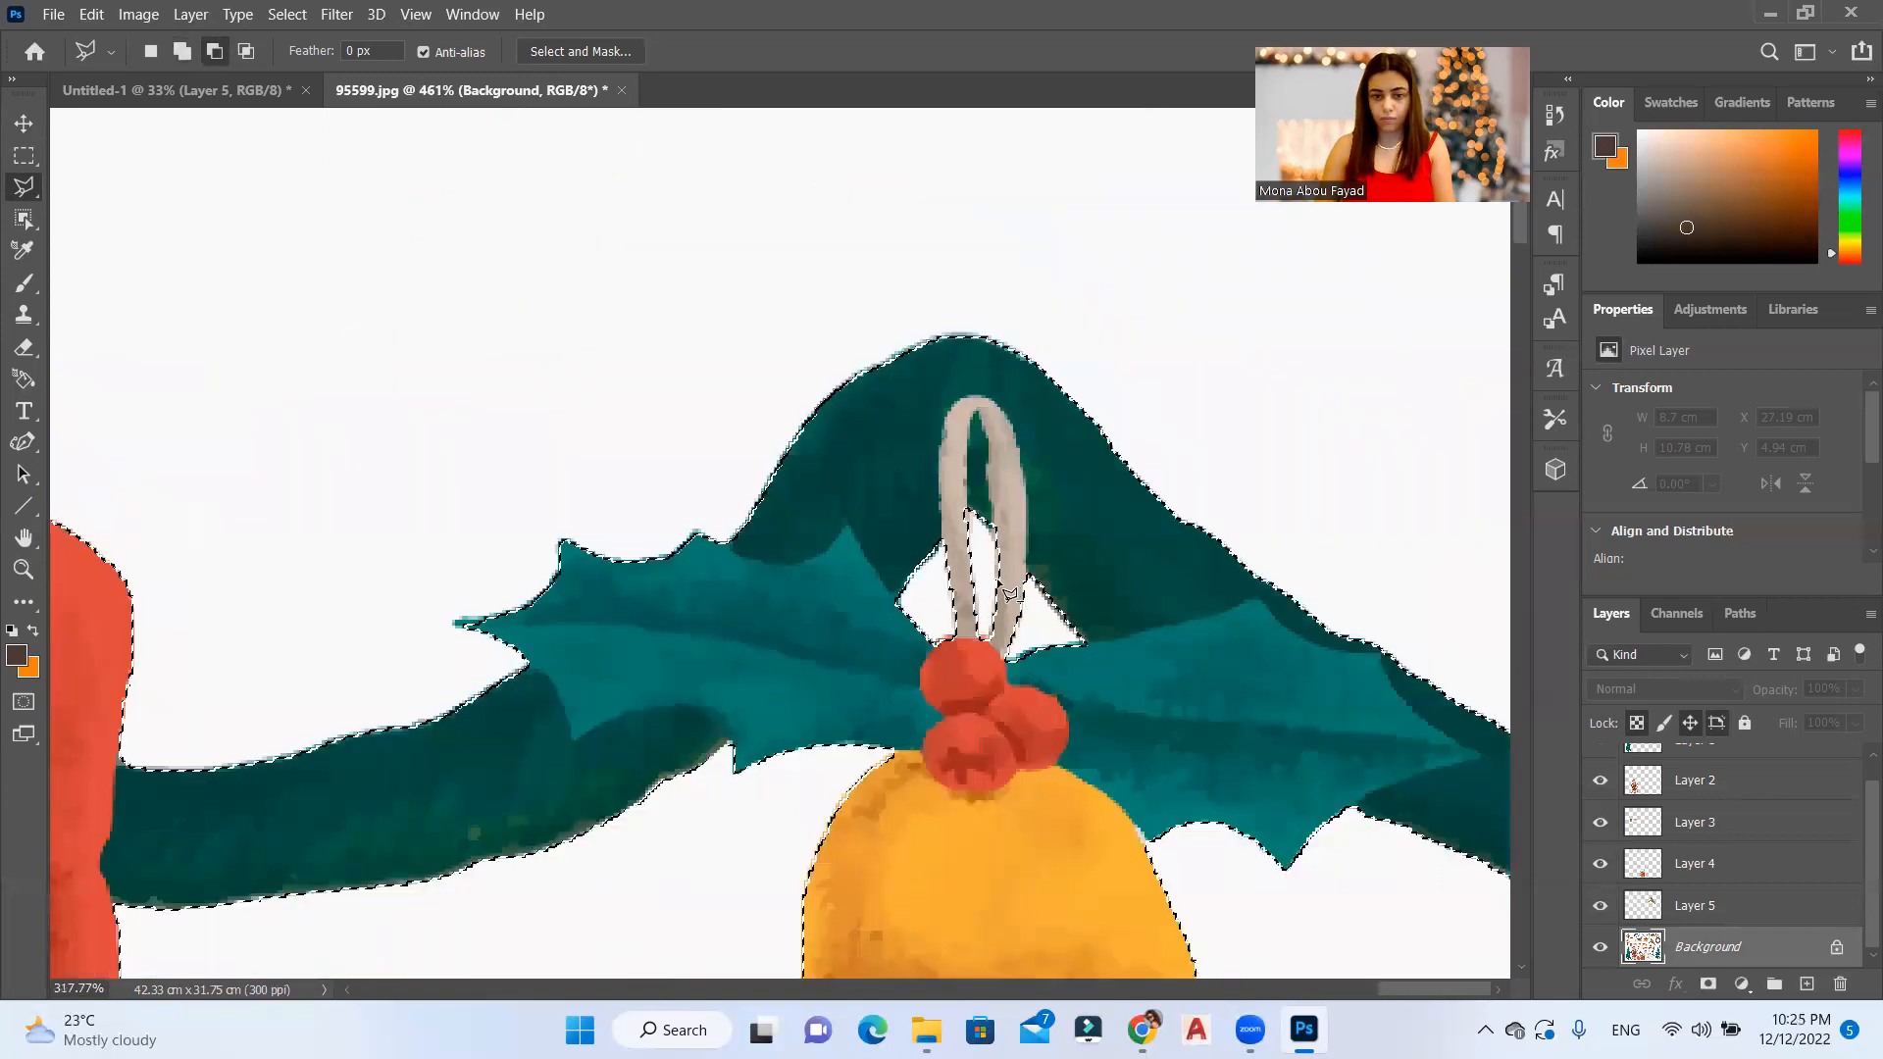
Step: Copy the garland to a new layer, bring it into the Untitled-1 card and scale it to 40.62% along the upper left edge
key(ctrl+j)
key(v)
drag(1006, 282, 778, 216)
key(ctrl+t)
drag(1079, 282, 790, 152)
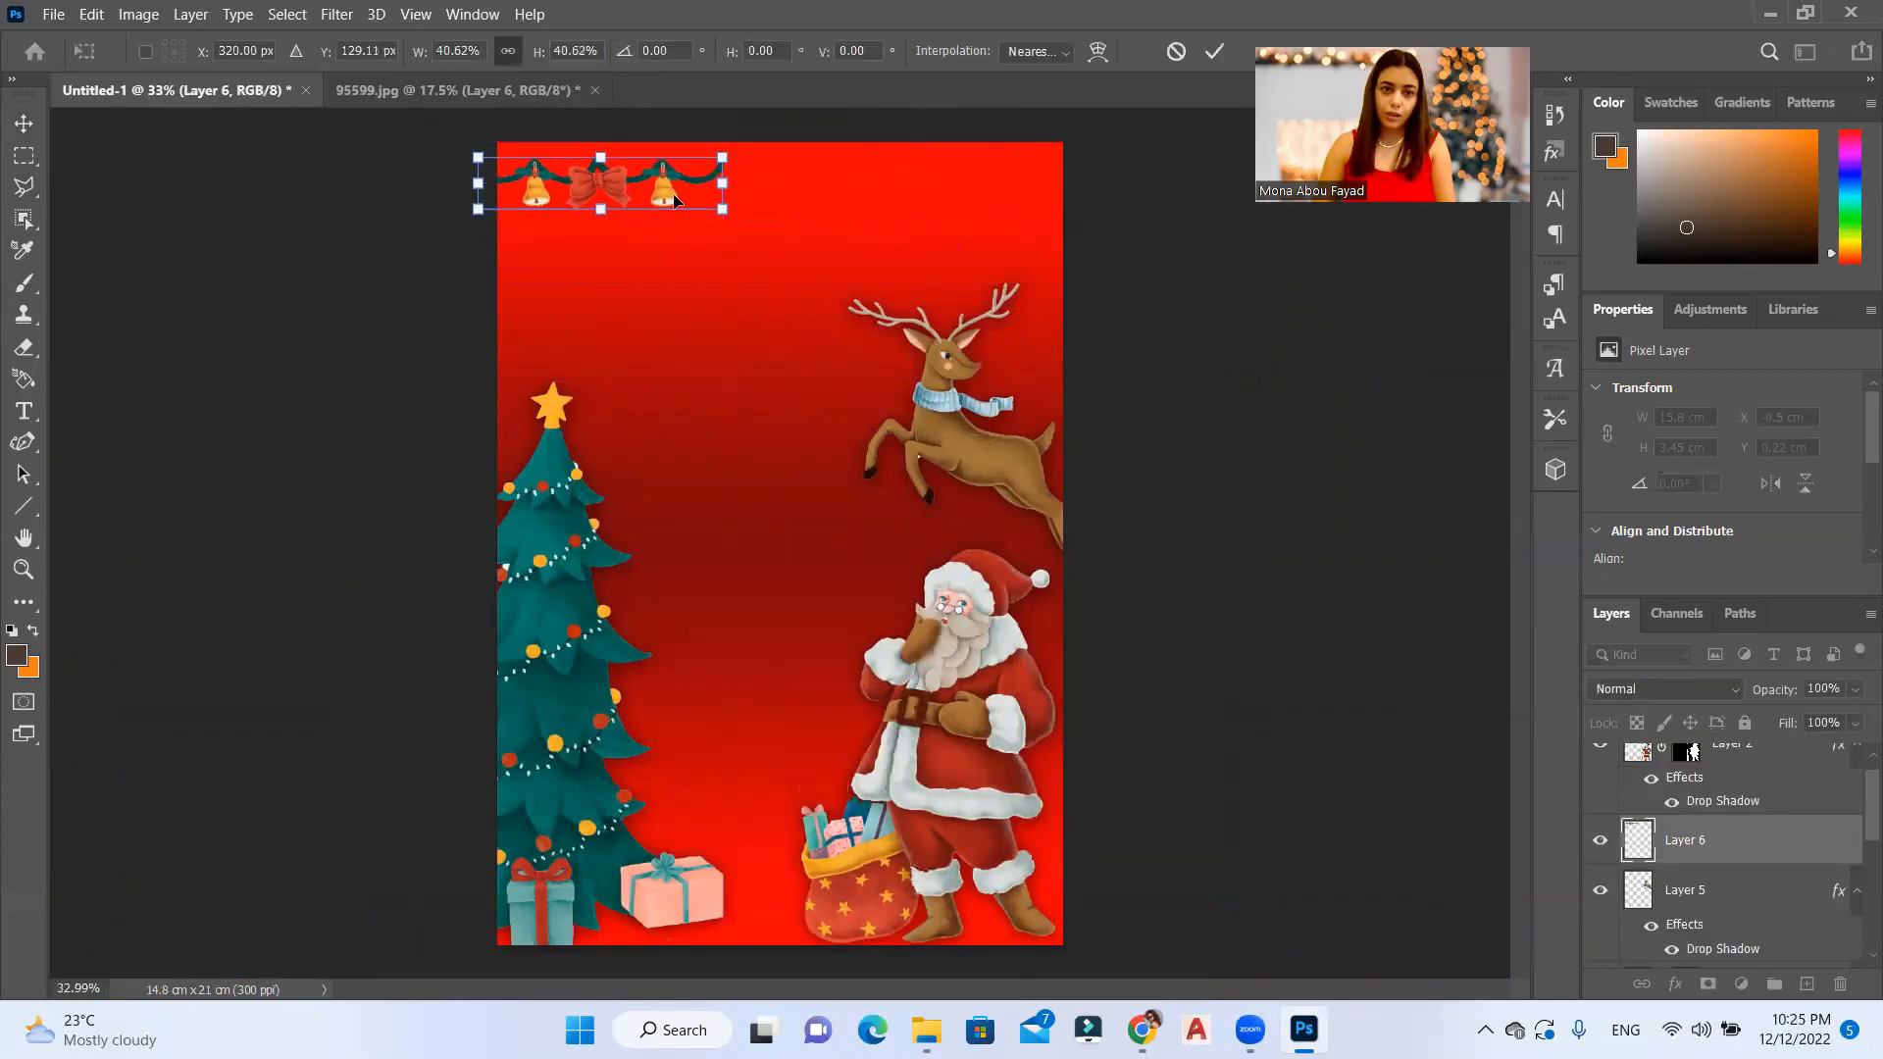
key(Return)
Step: Duplicate the garland and place the copy along the upper right edge of the card
scroll(687, 328, up, 3)
drag(687, 328, 1050, 320)
scroll(822, 197, down, 2)
scroll(822, 197, down, 2)
right_click(885, 154)
click(862, 245)
Step: Open the second artwork sheet, 57580.jpg, from the elements folder in Photoshop
click(578, 91)
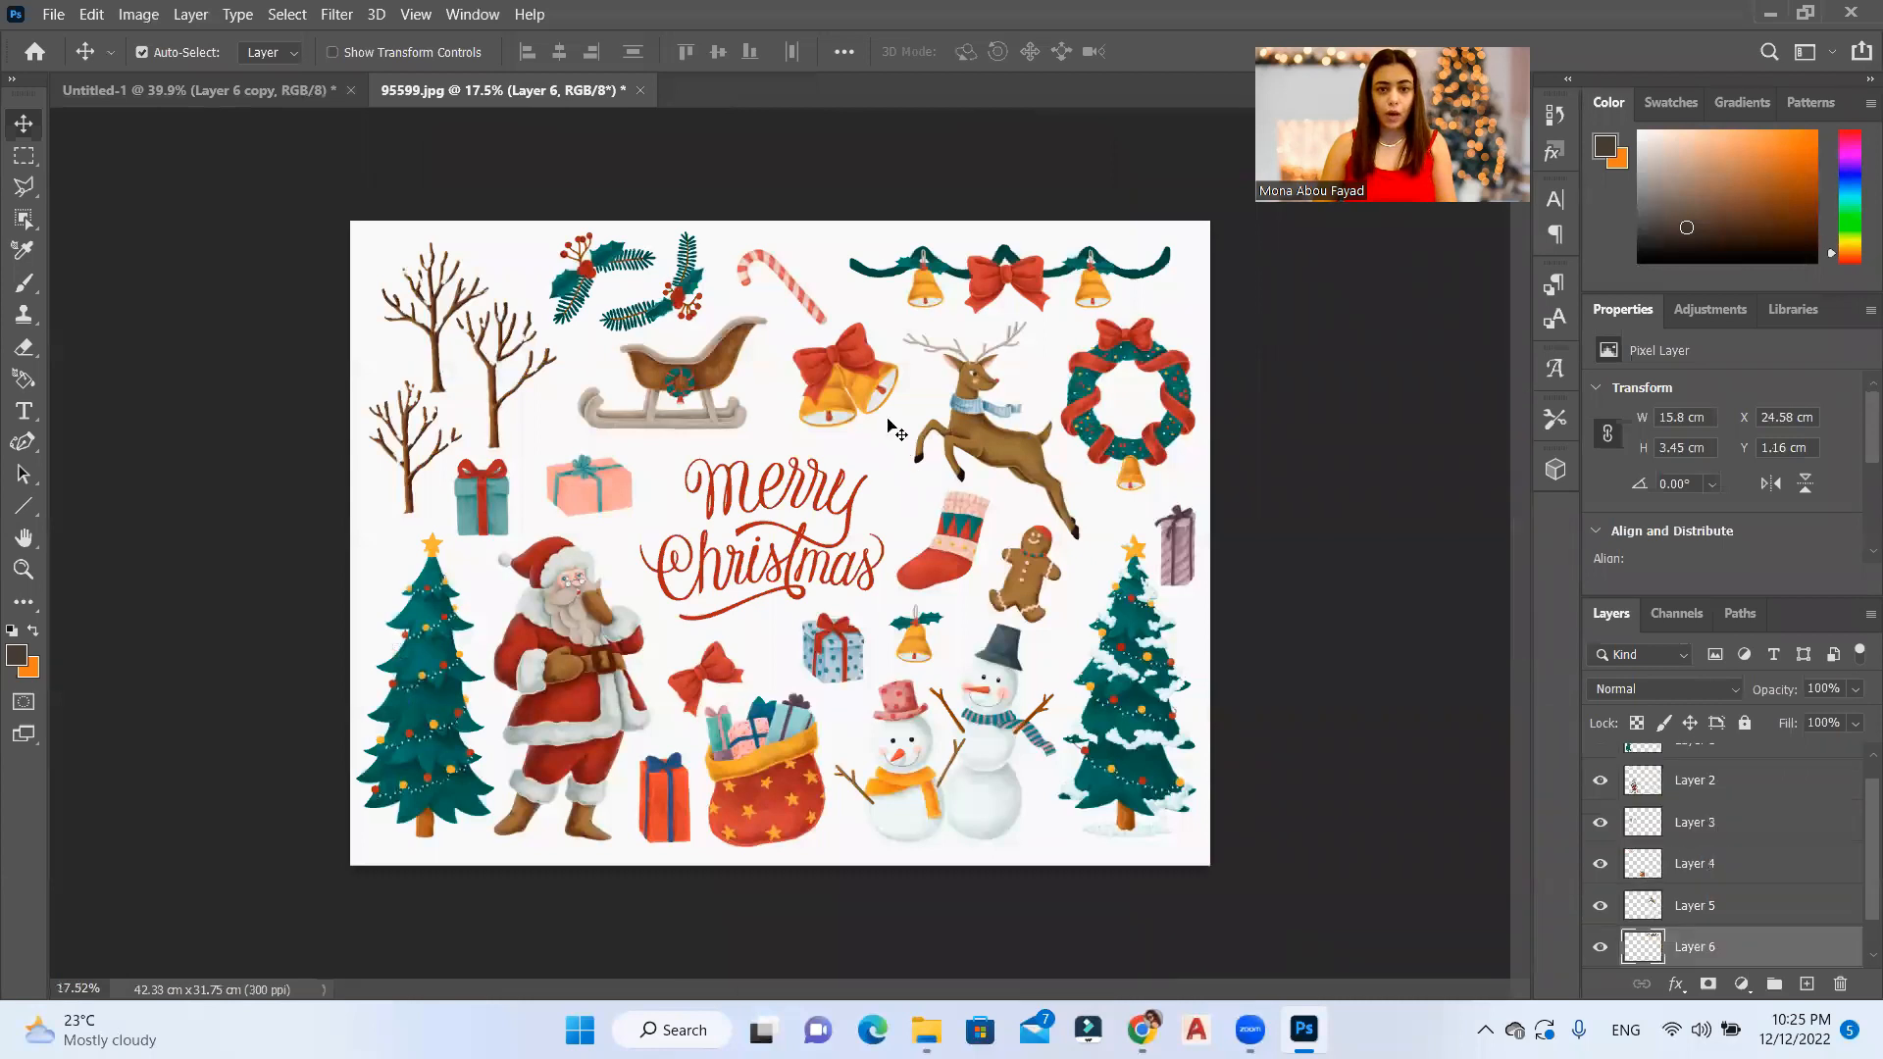
scroll(814, 588, up, 2)
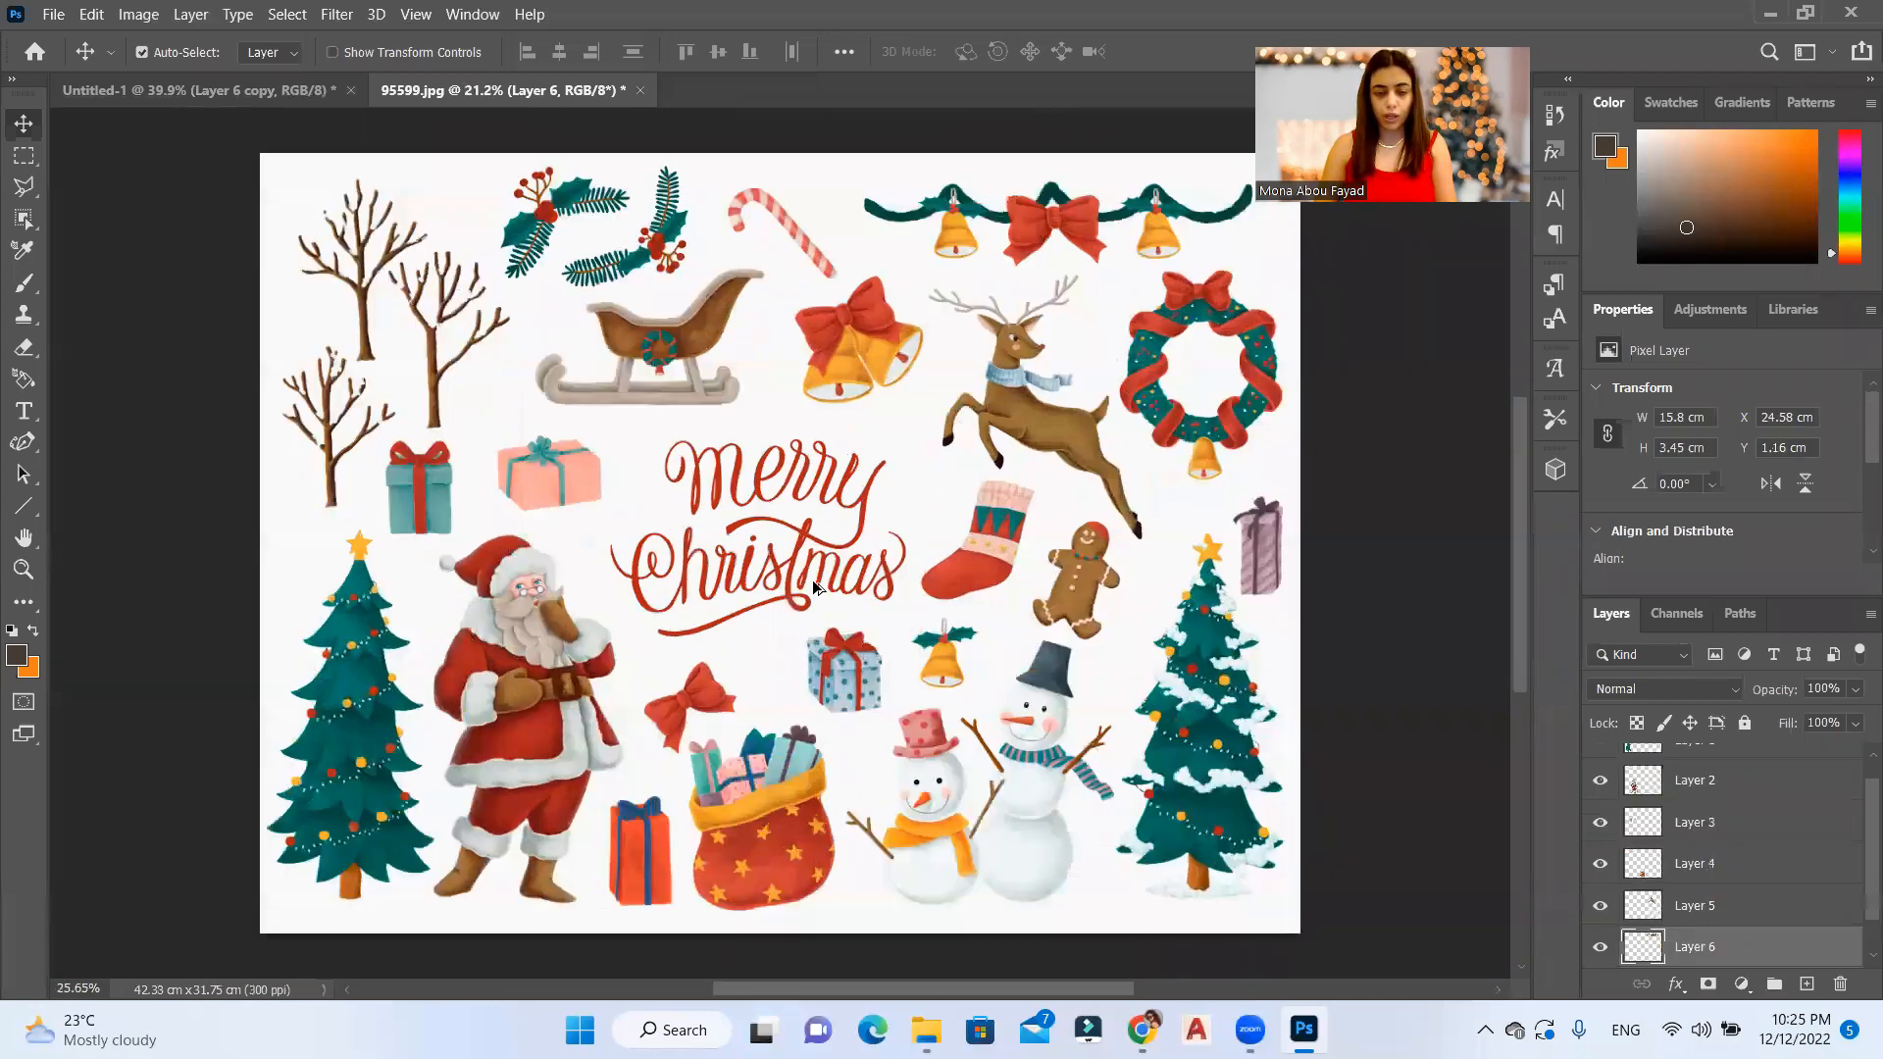
scroll(731, 525, up, 2)
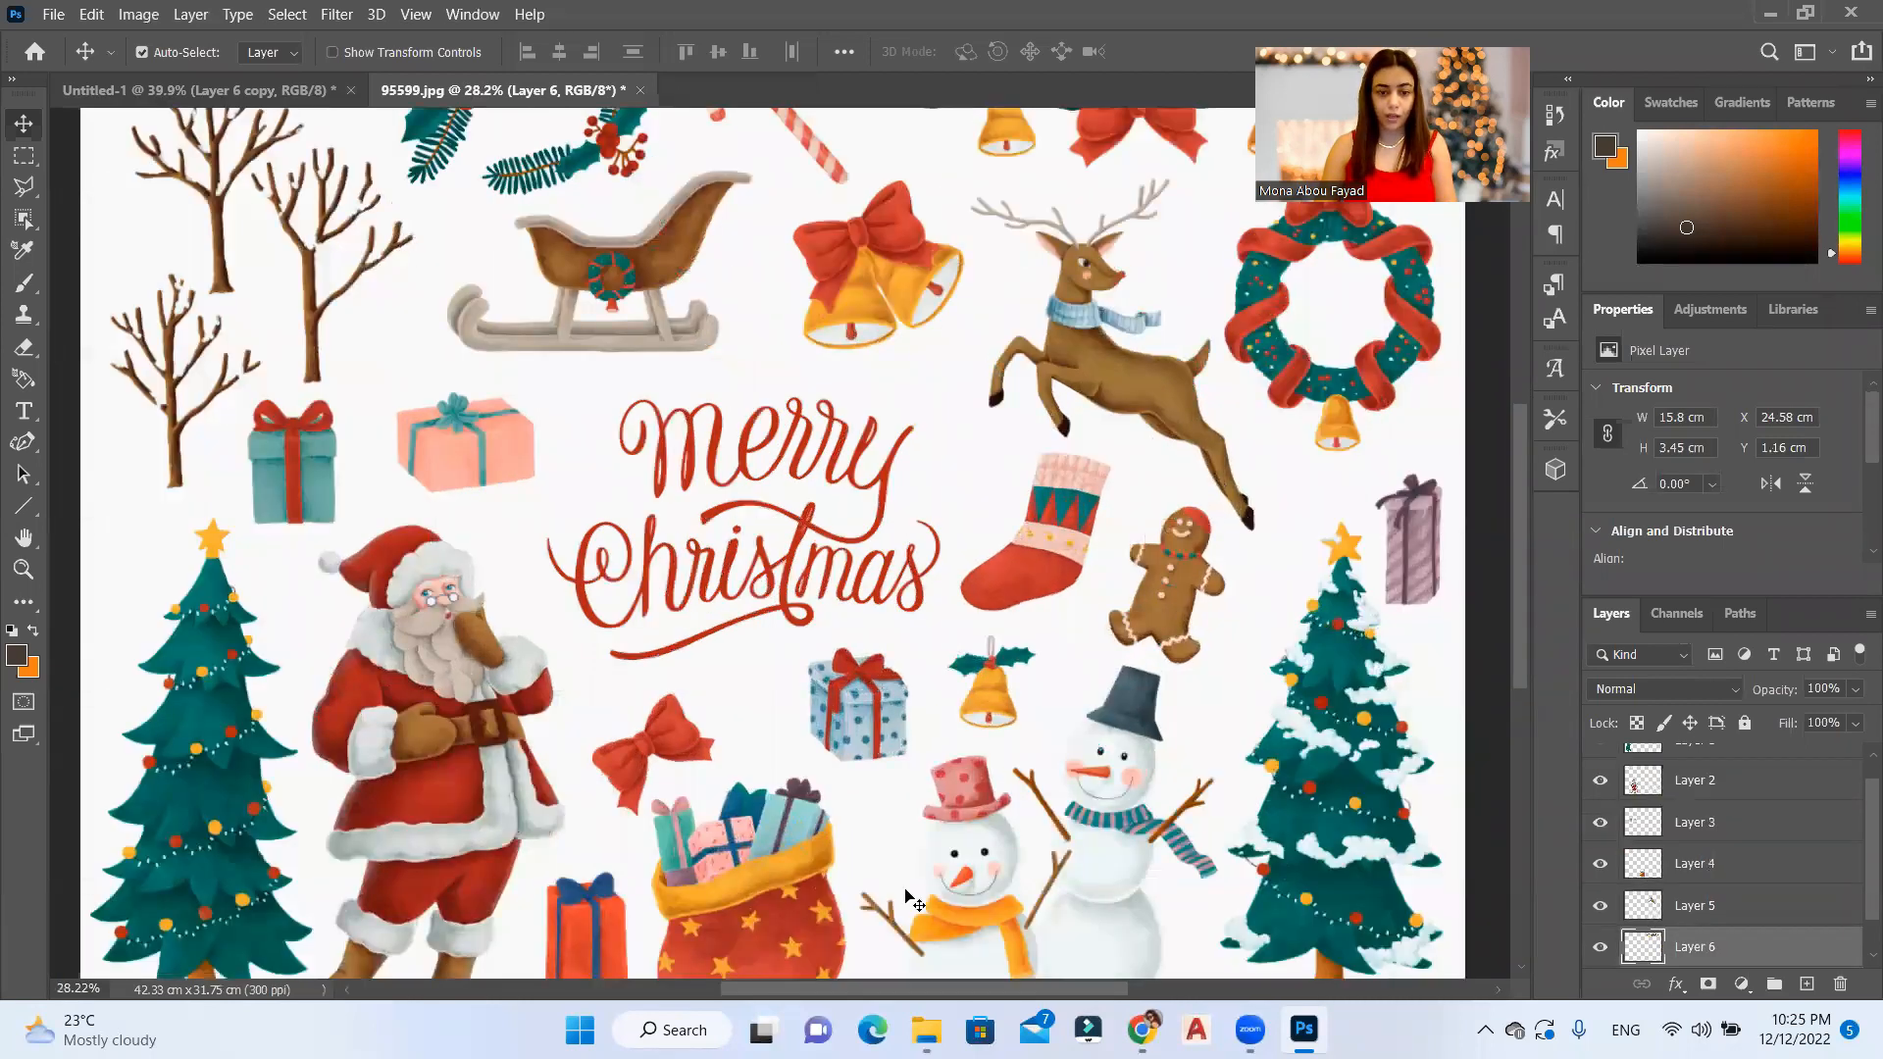
click(926, 1030)
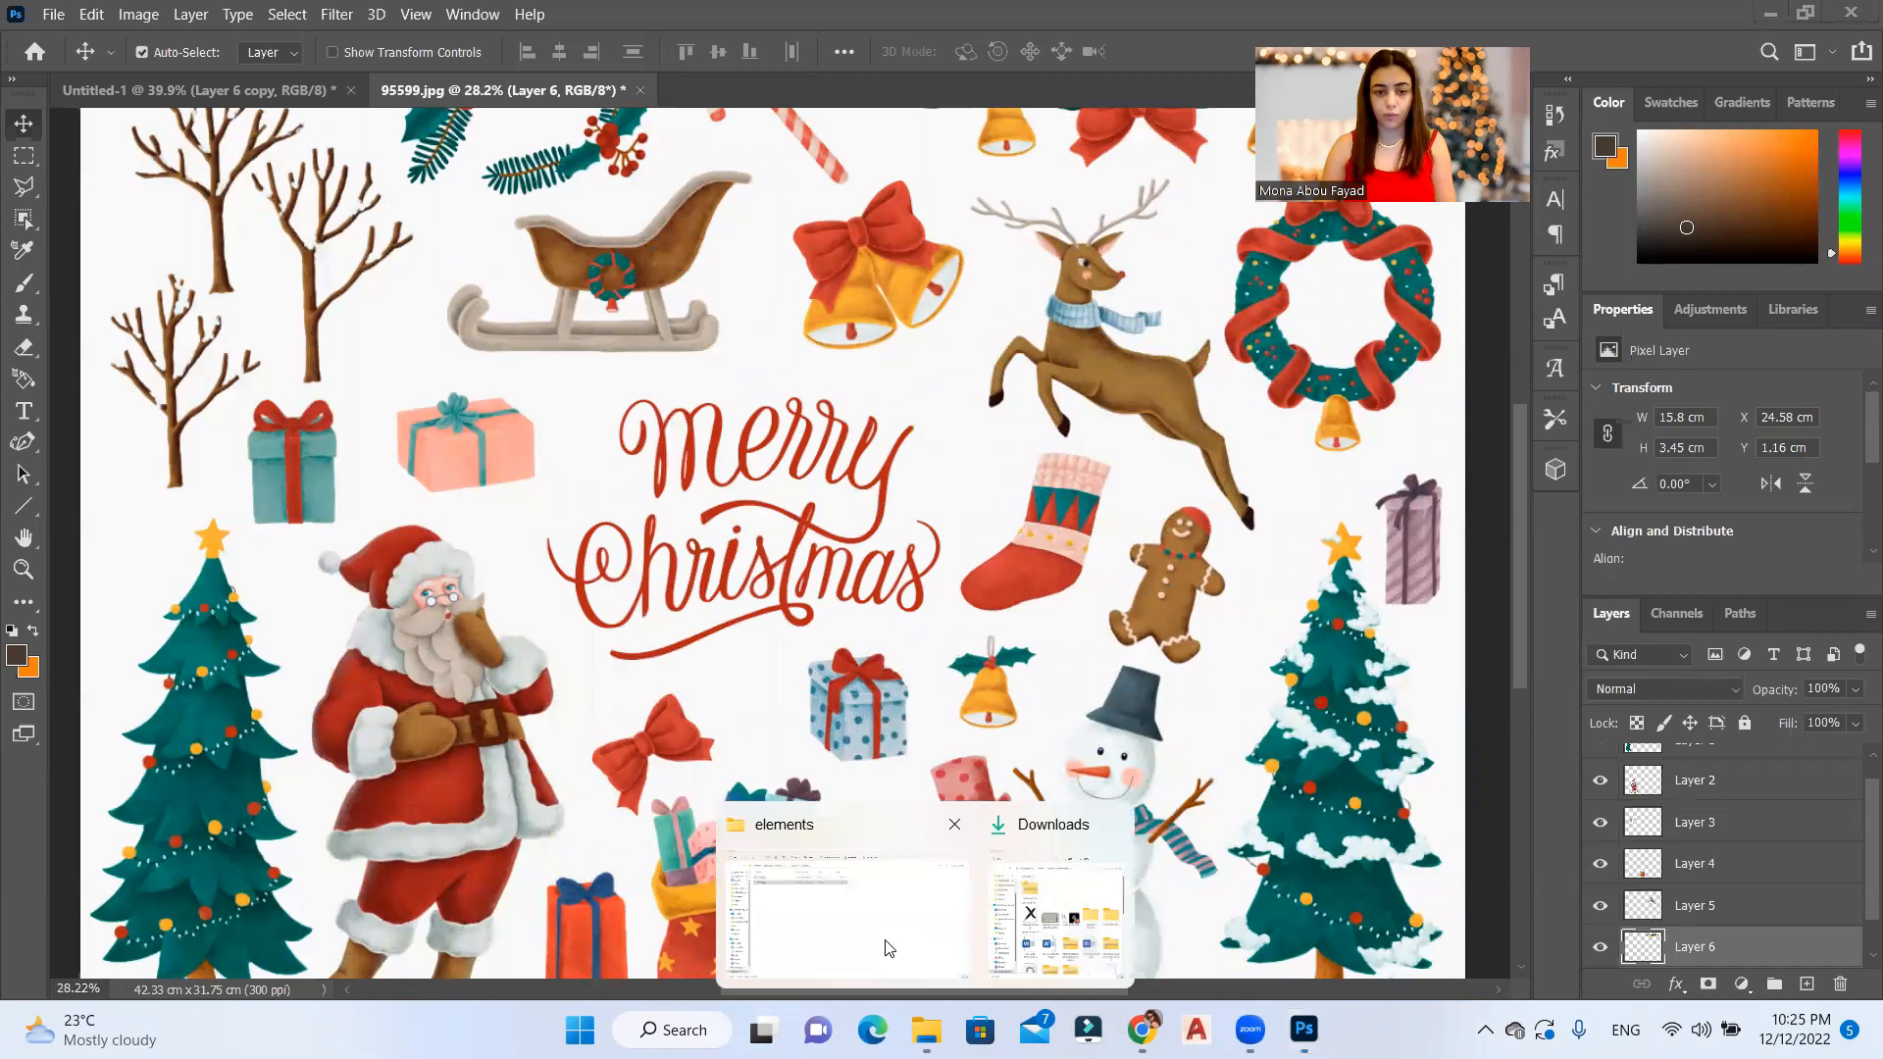
click(846, 917)
right_click(265, 215)
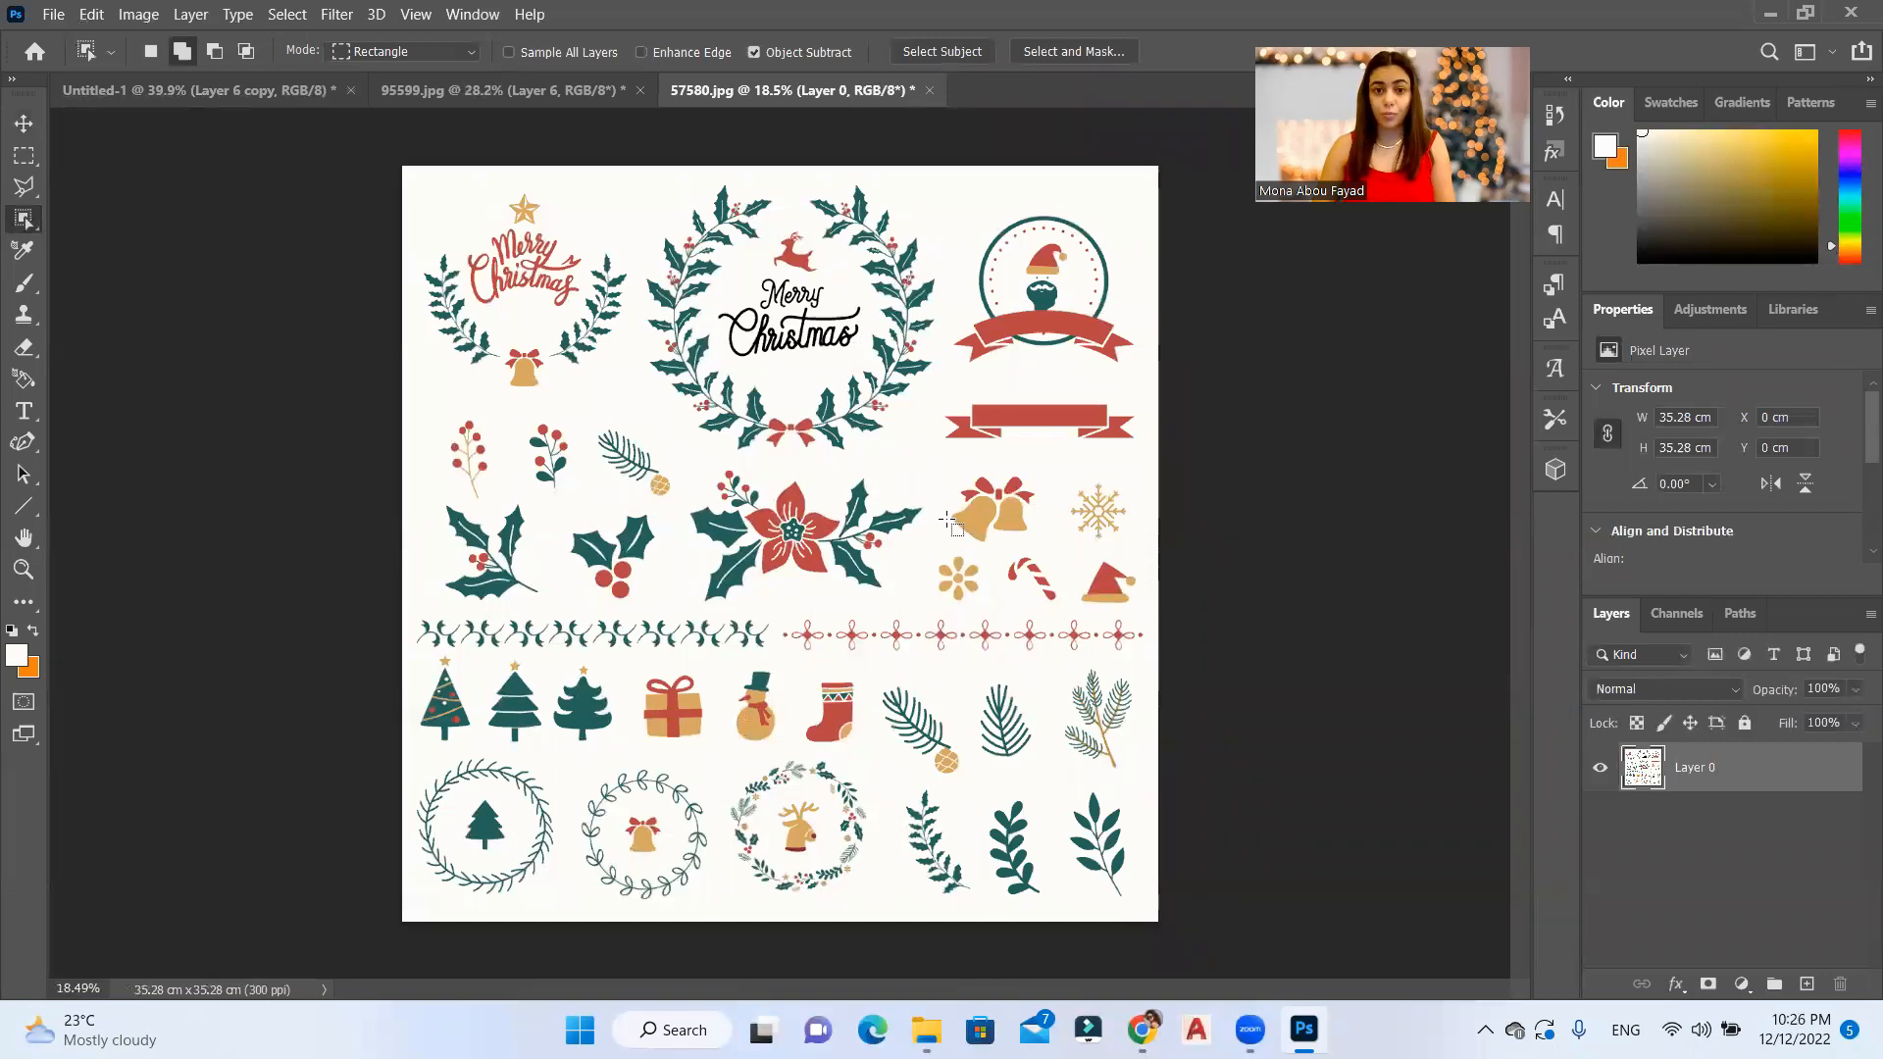
Step: Select the white background of 57580.jpg with Color Range using sampled colors at fuzziness 30, delete it and deselect
click(24, 121)
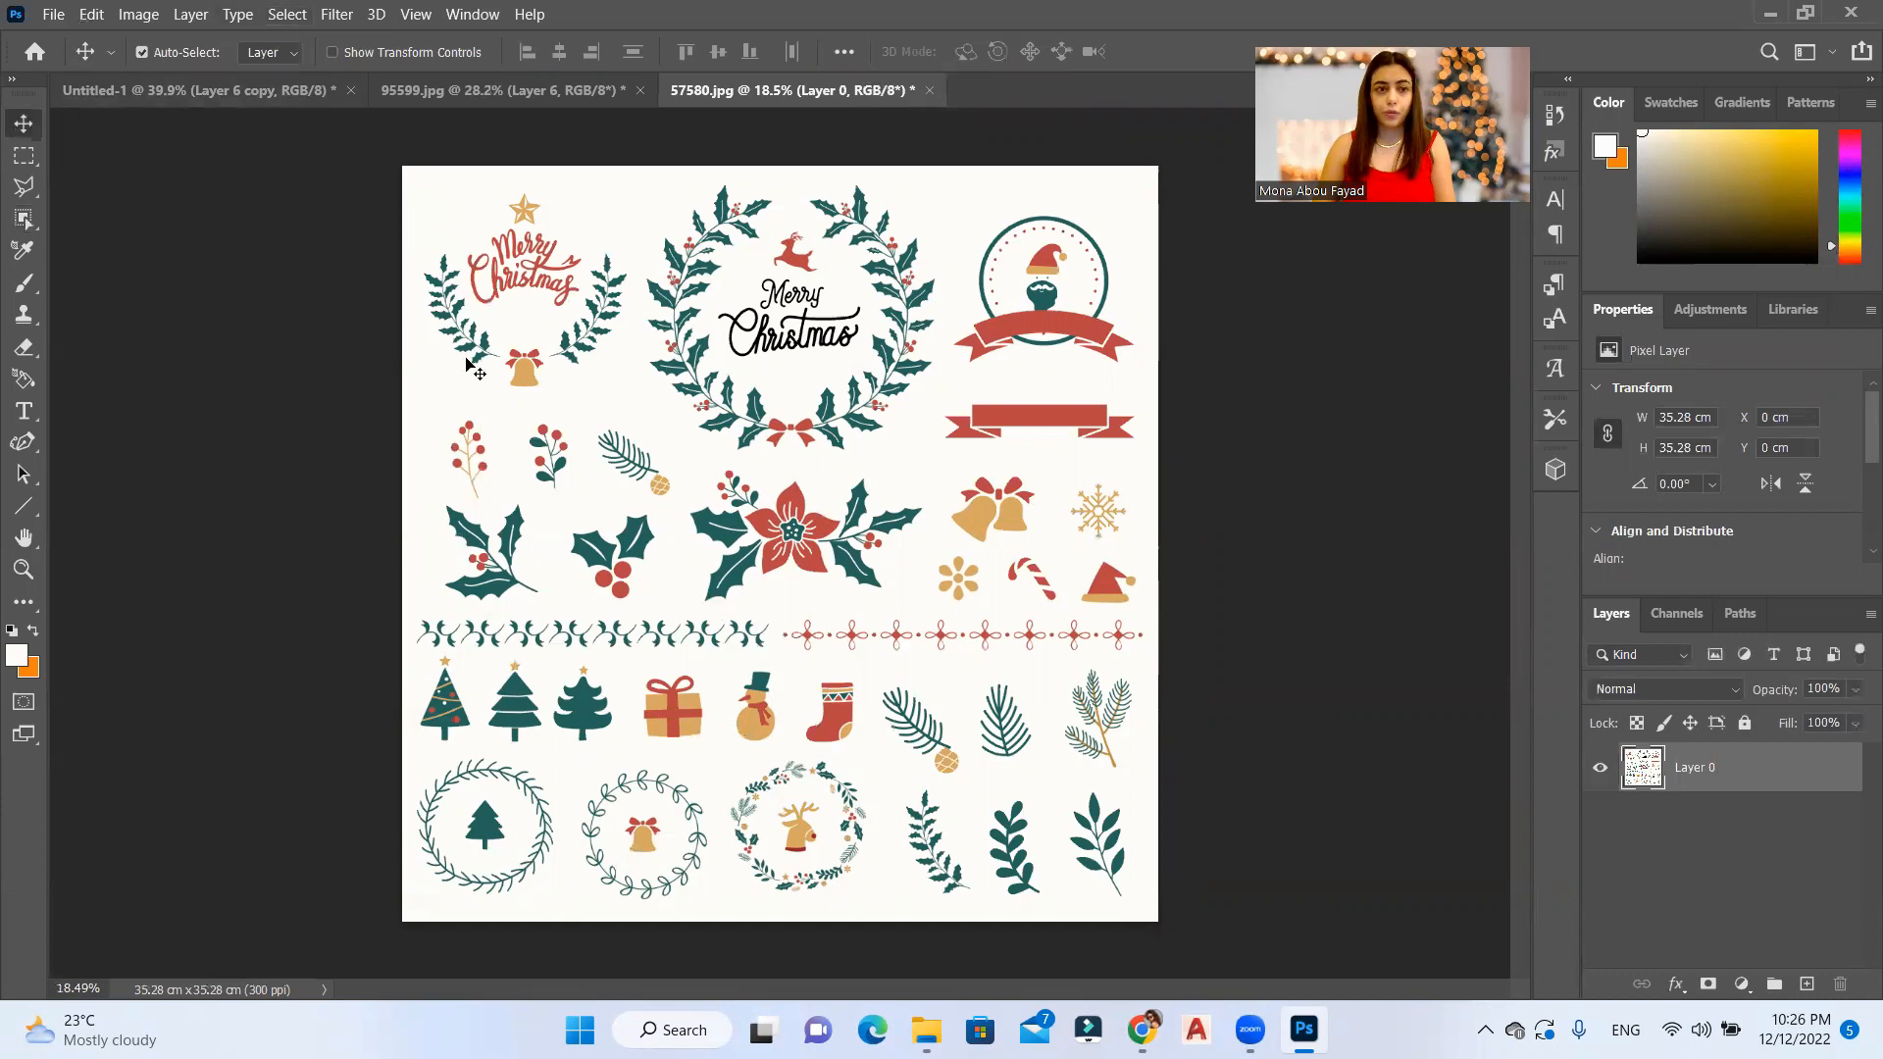
click(285, 13)
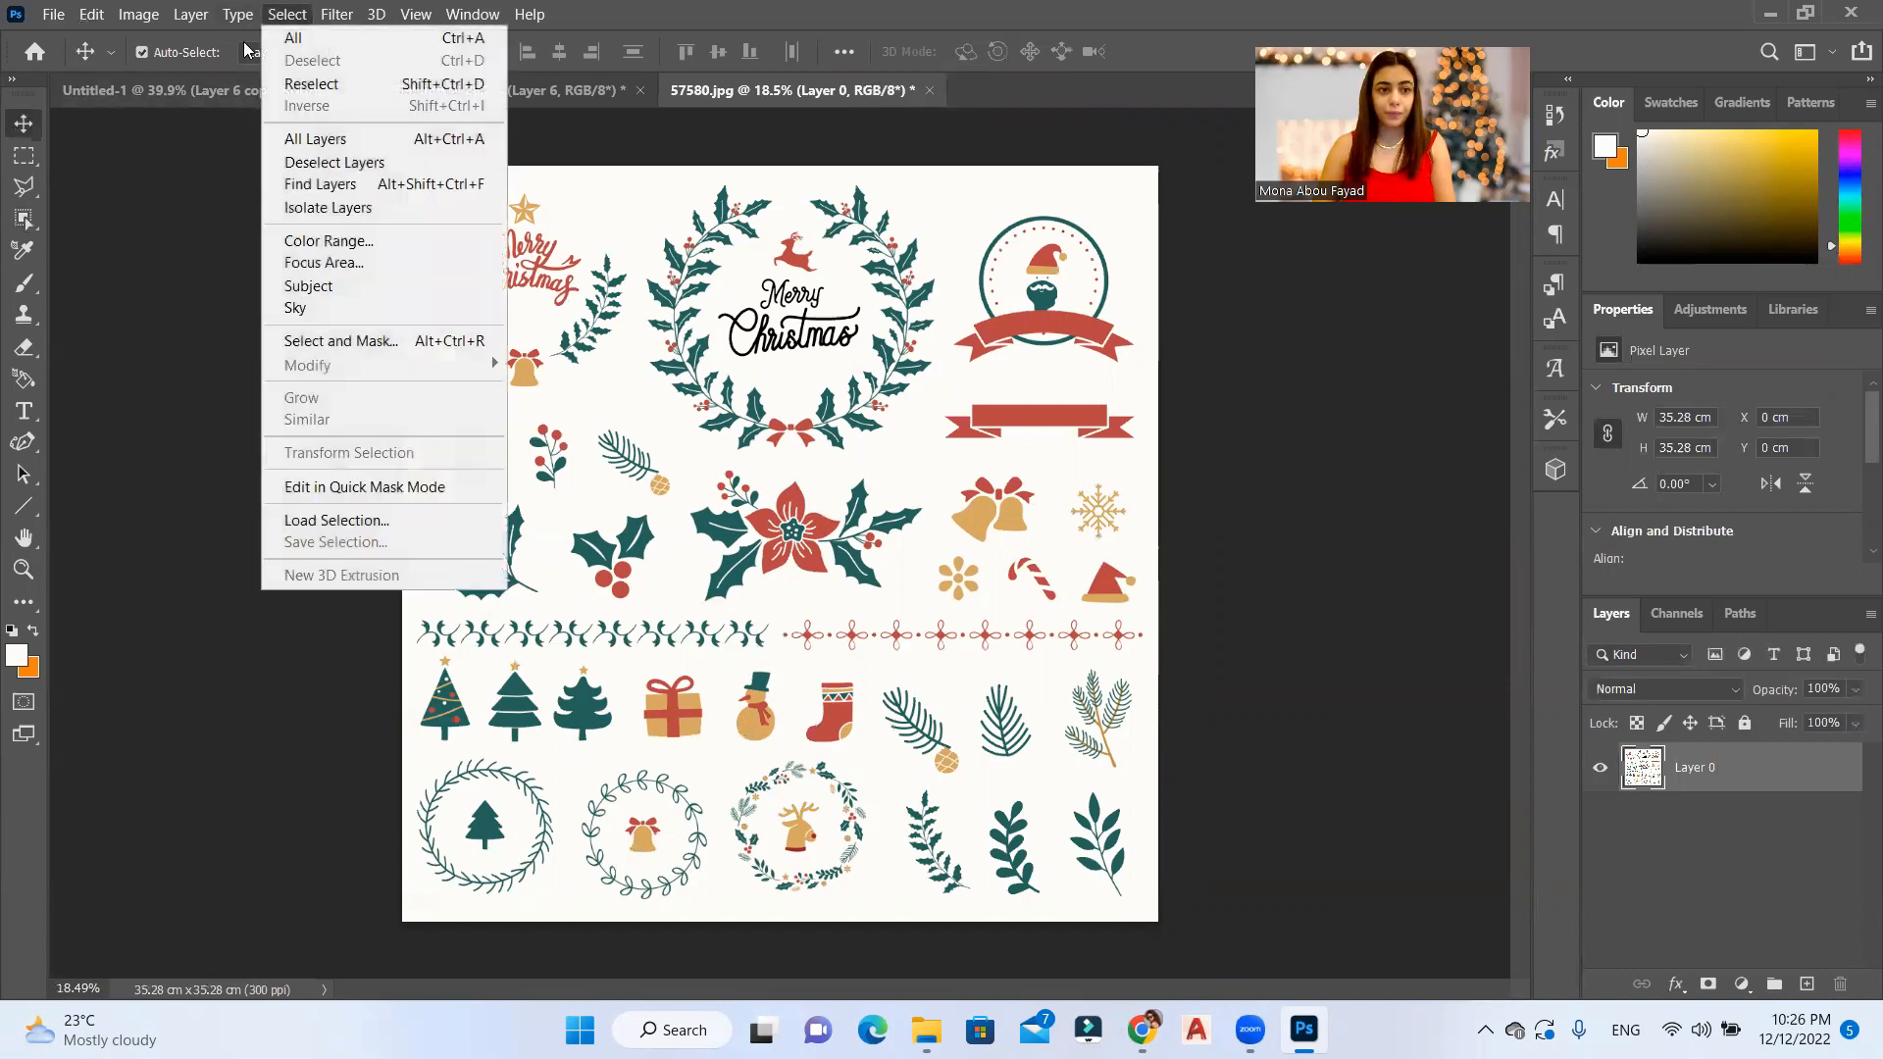
click(349, 243)
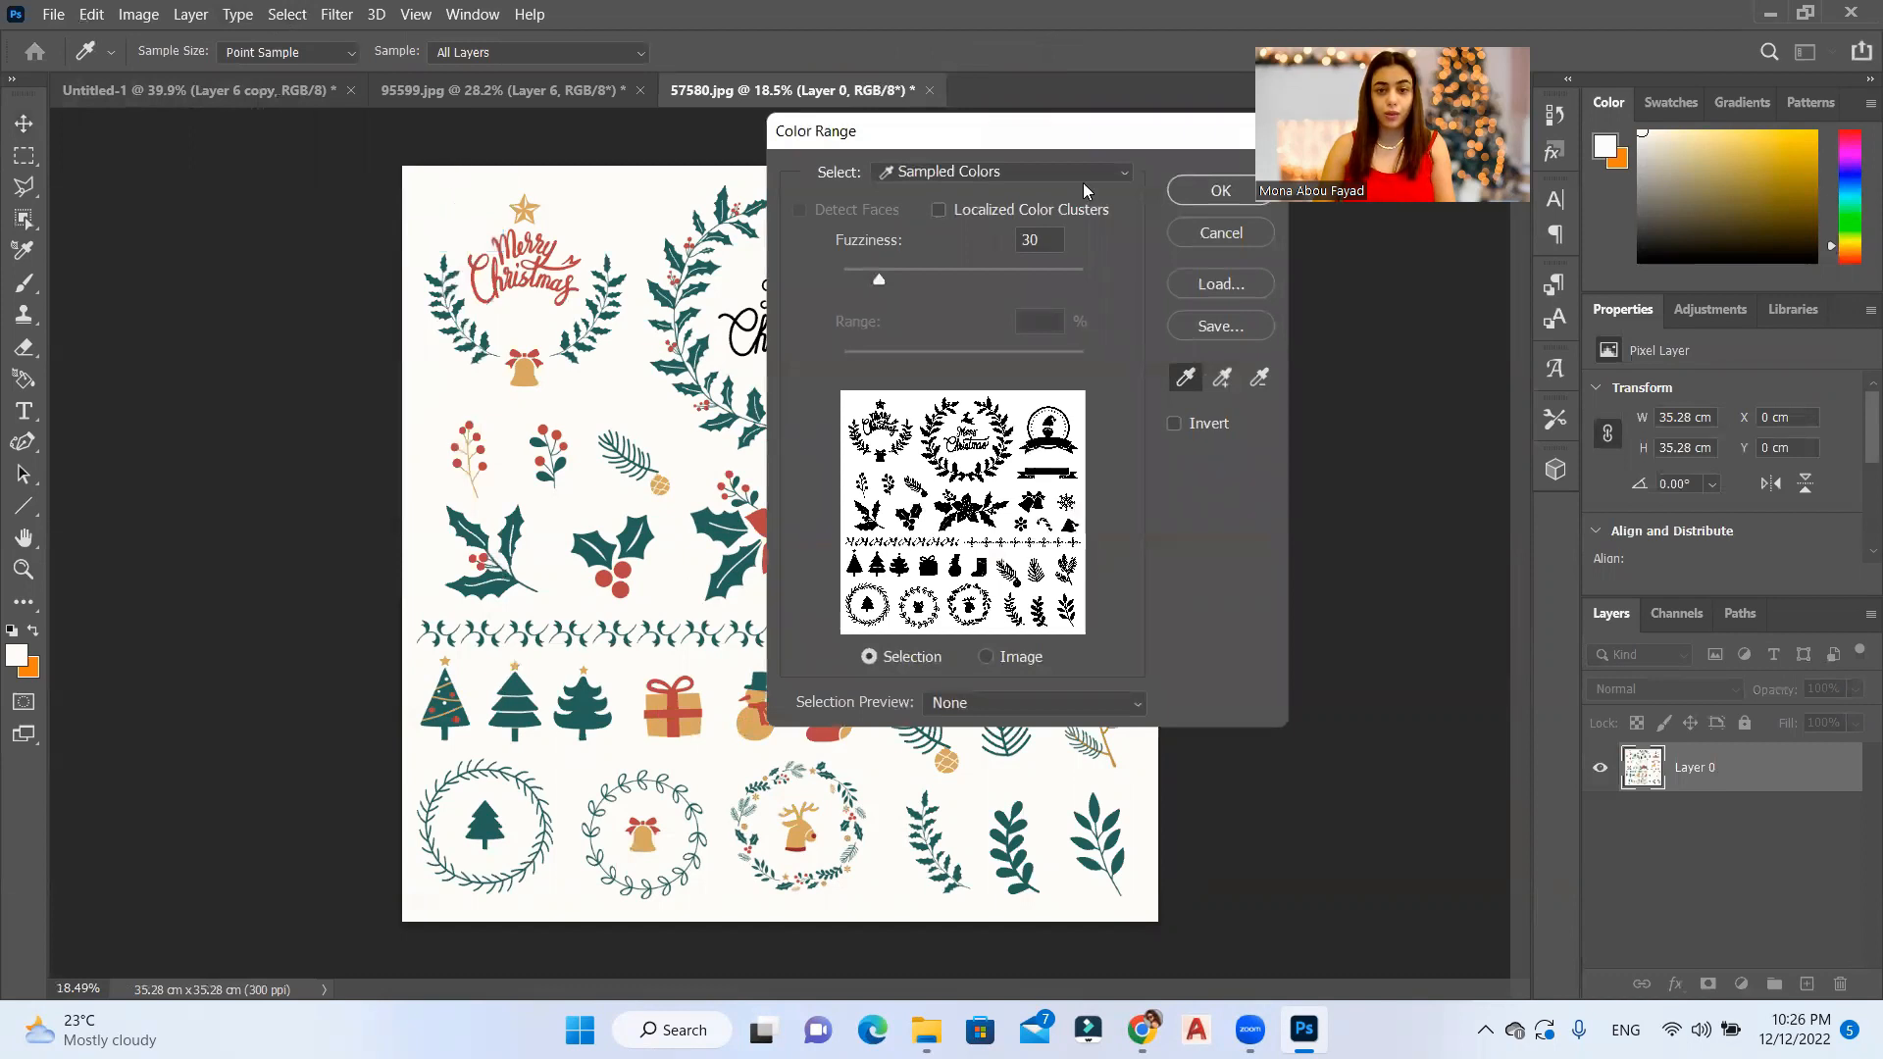
click(1224, 191)
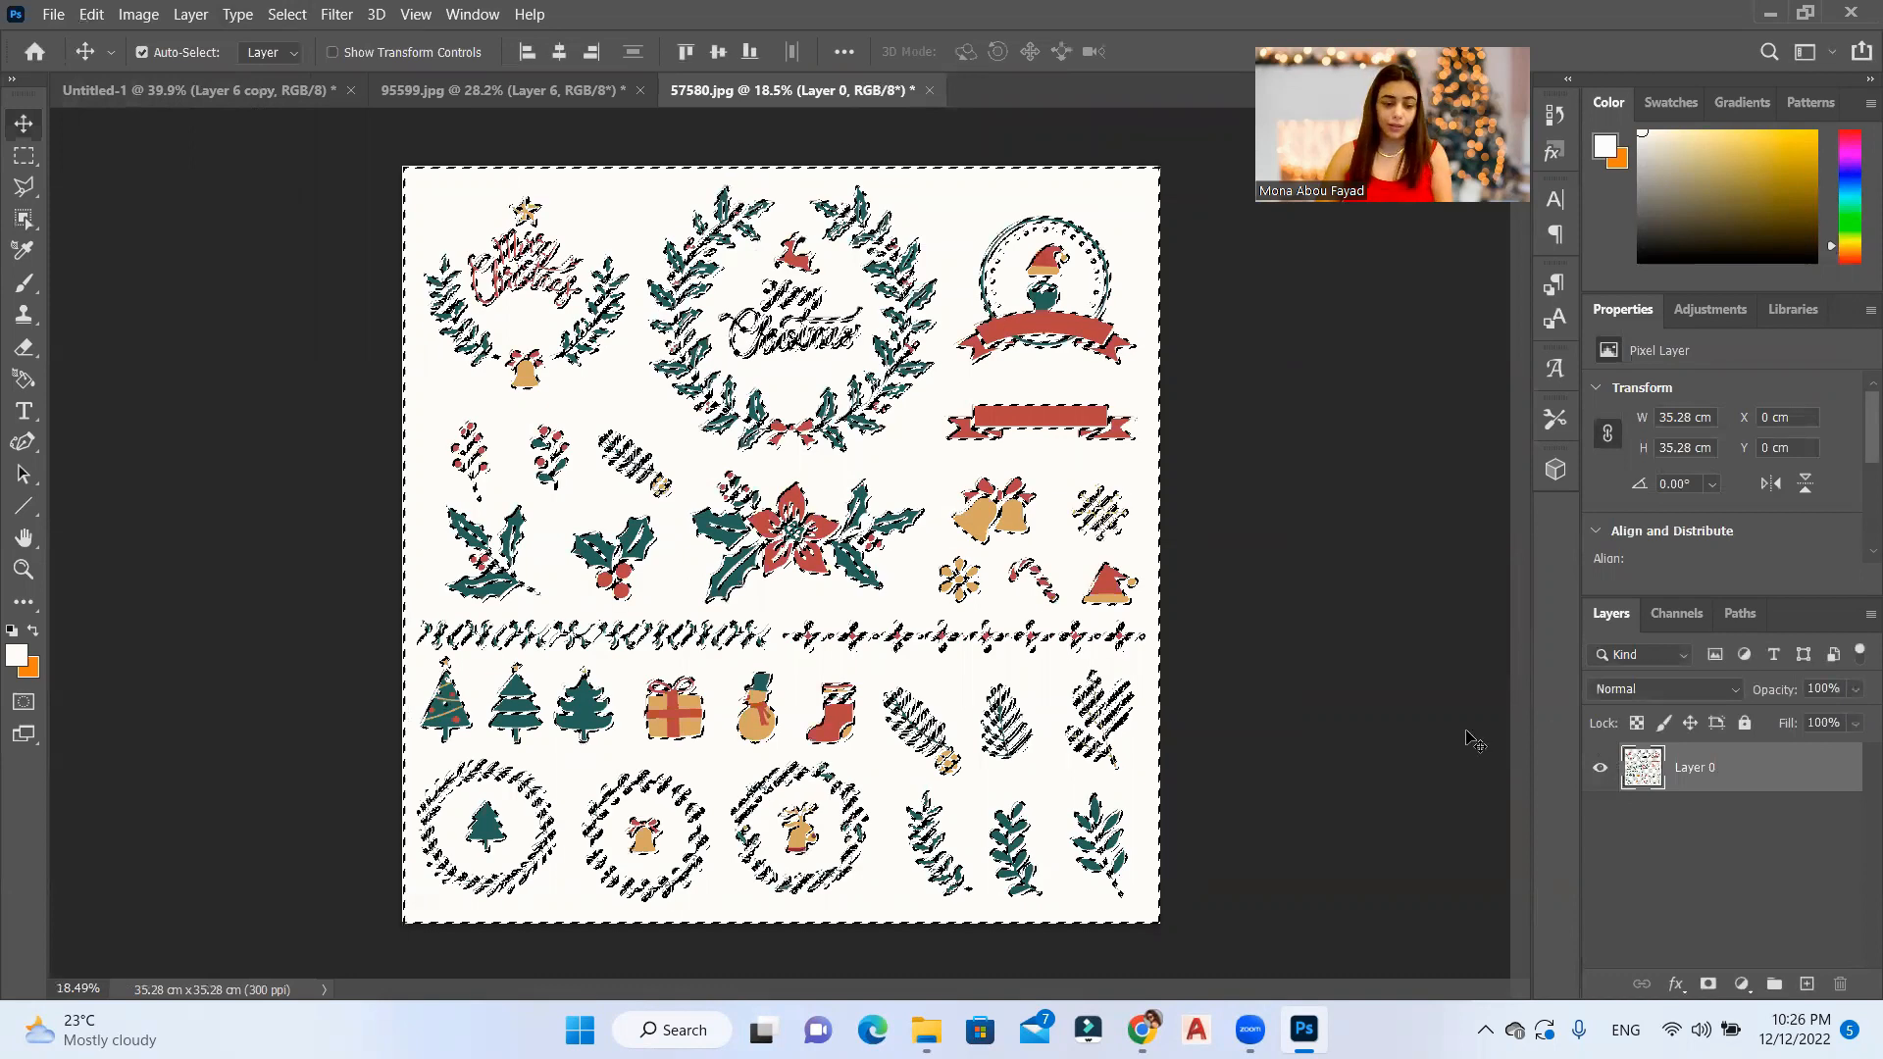
key(Delete)
key(ctrl+d)
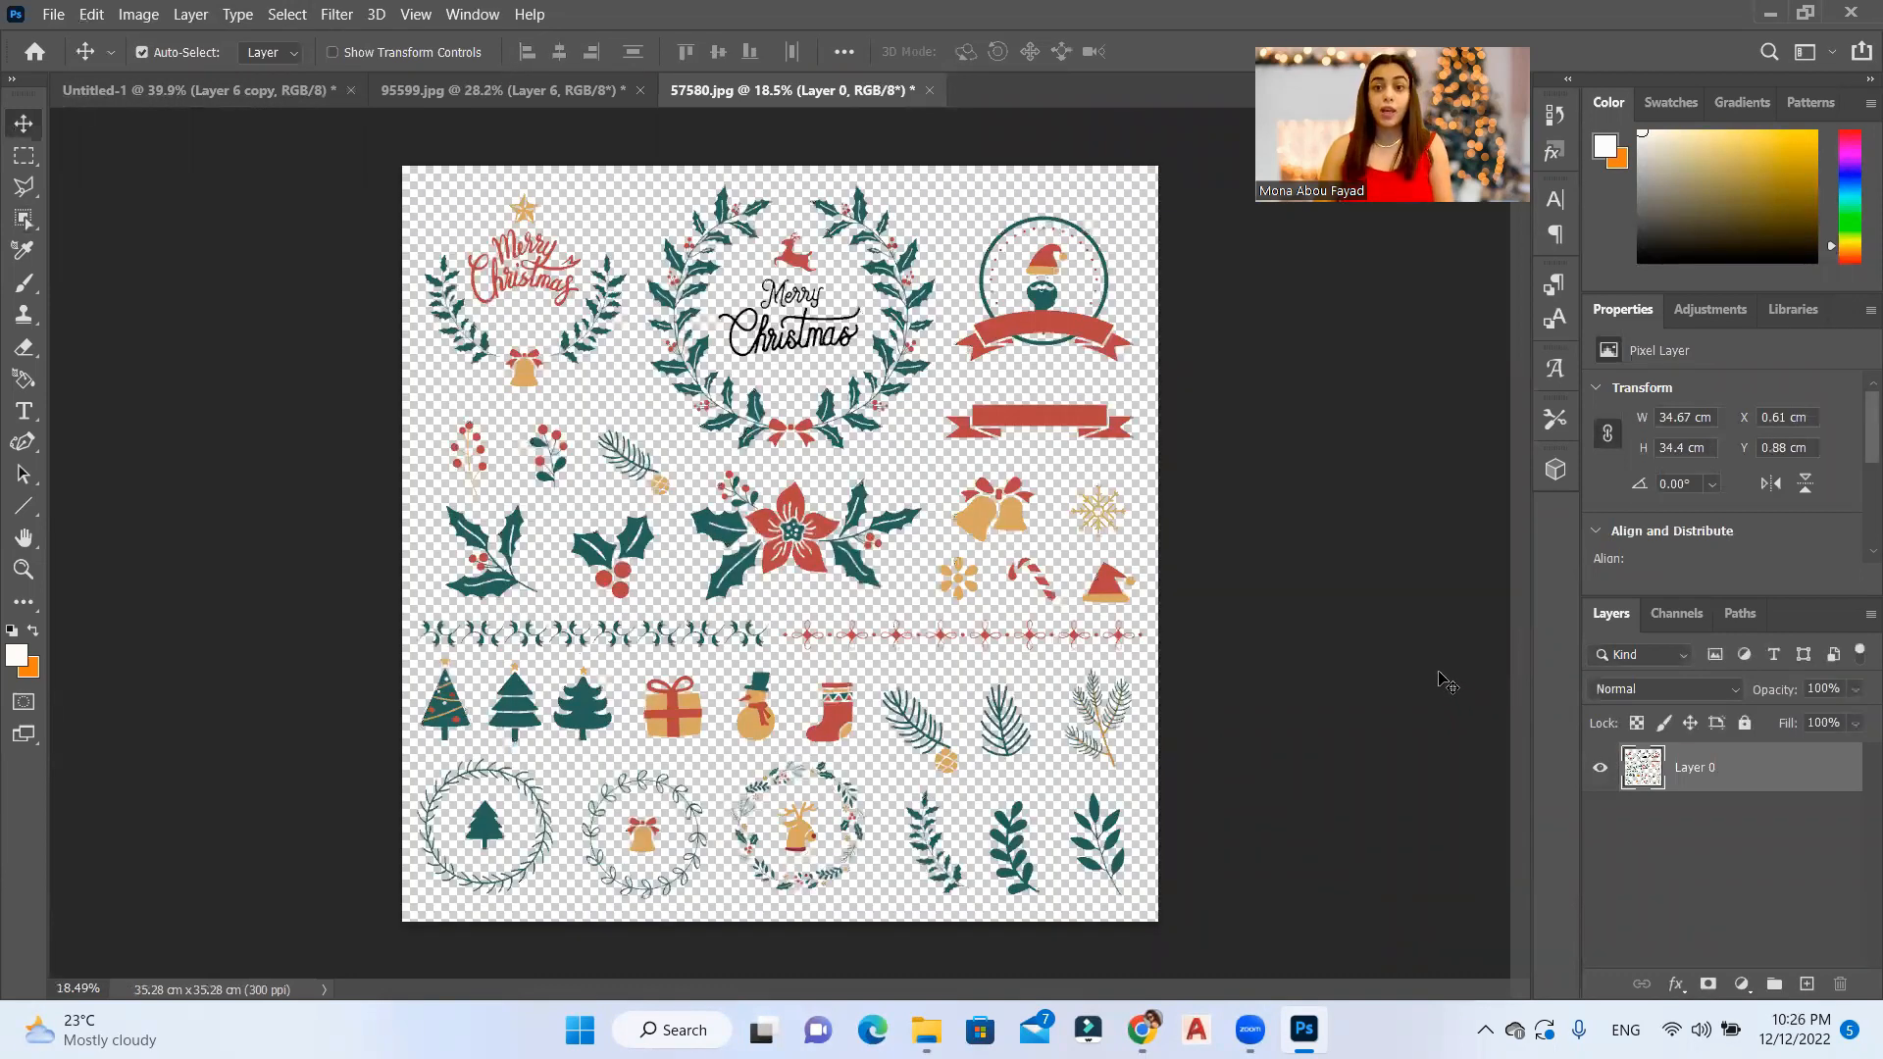
click(422, 102)
key(ctrl+0)
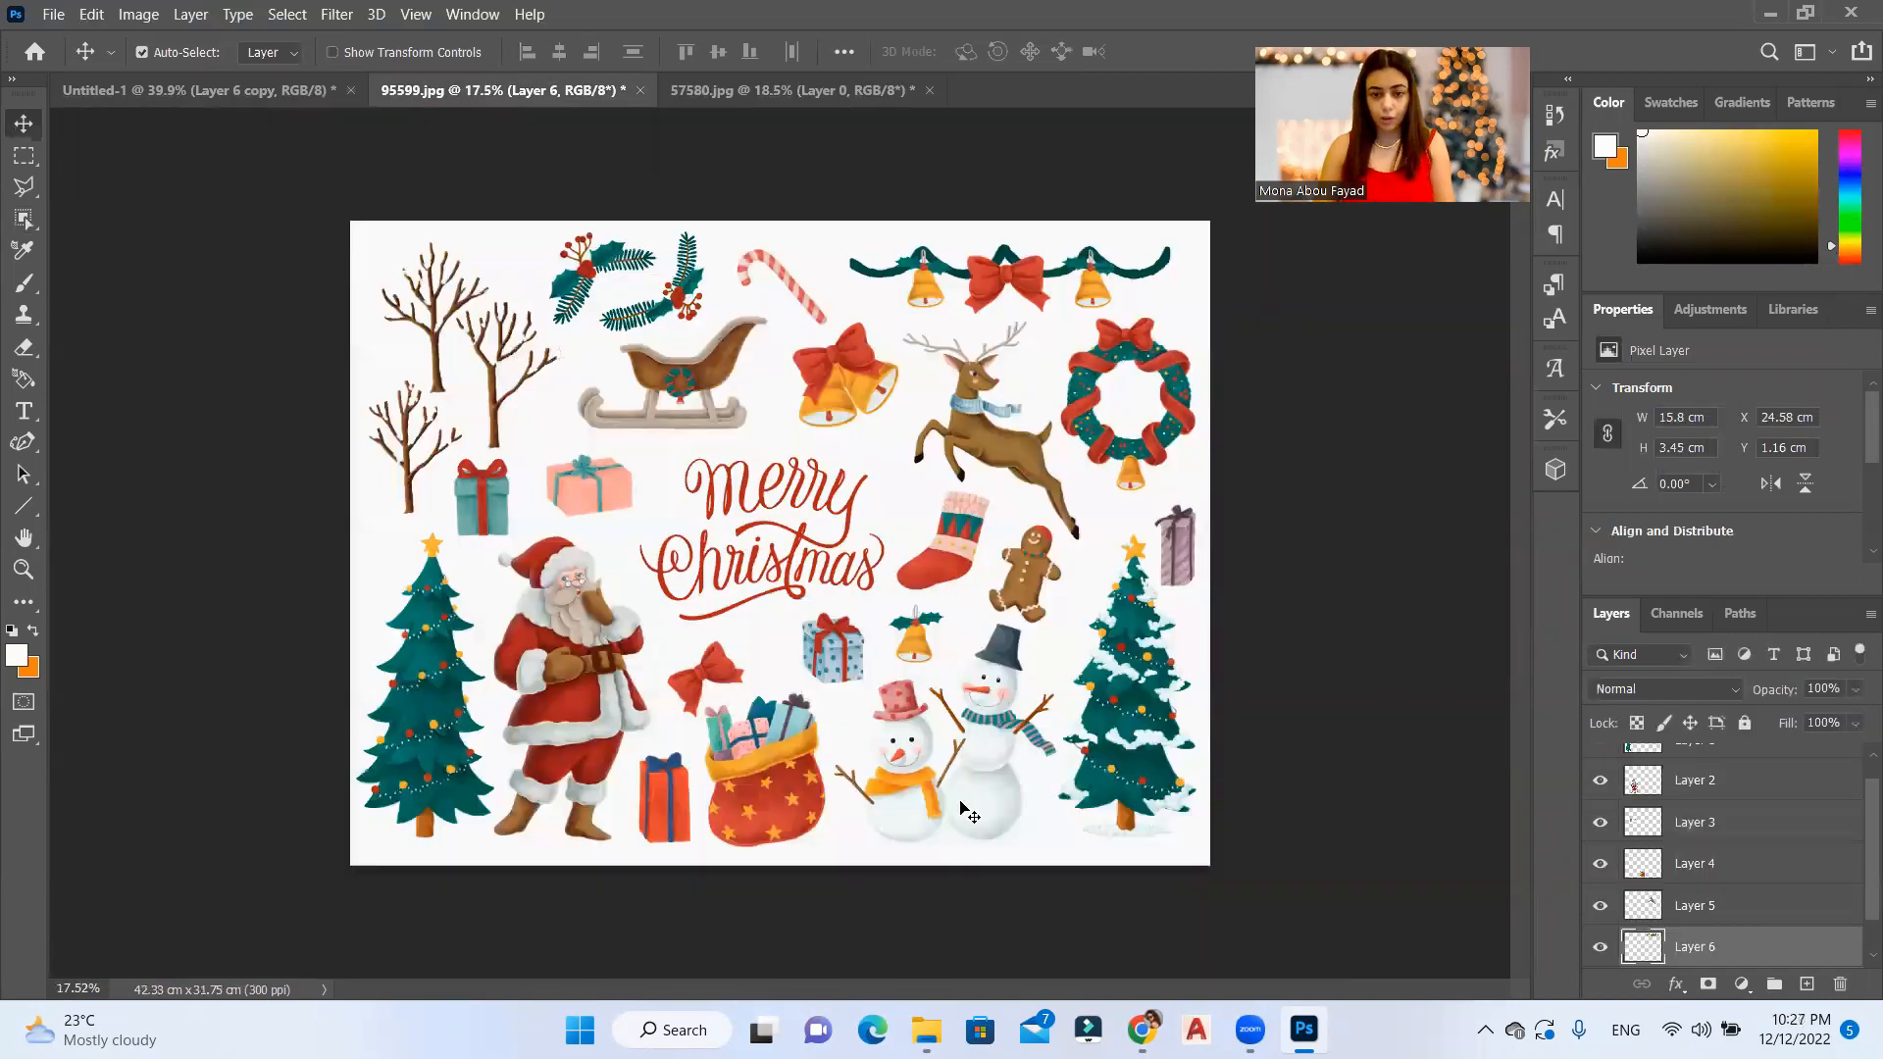
click(997, 817)
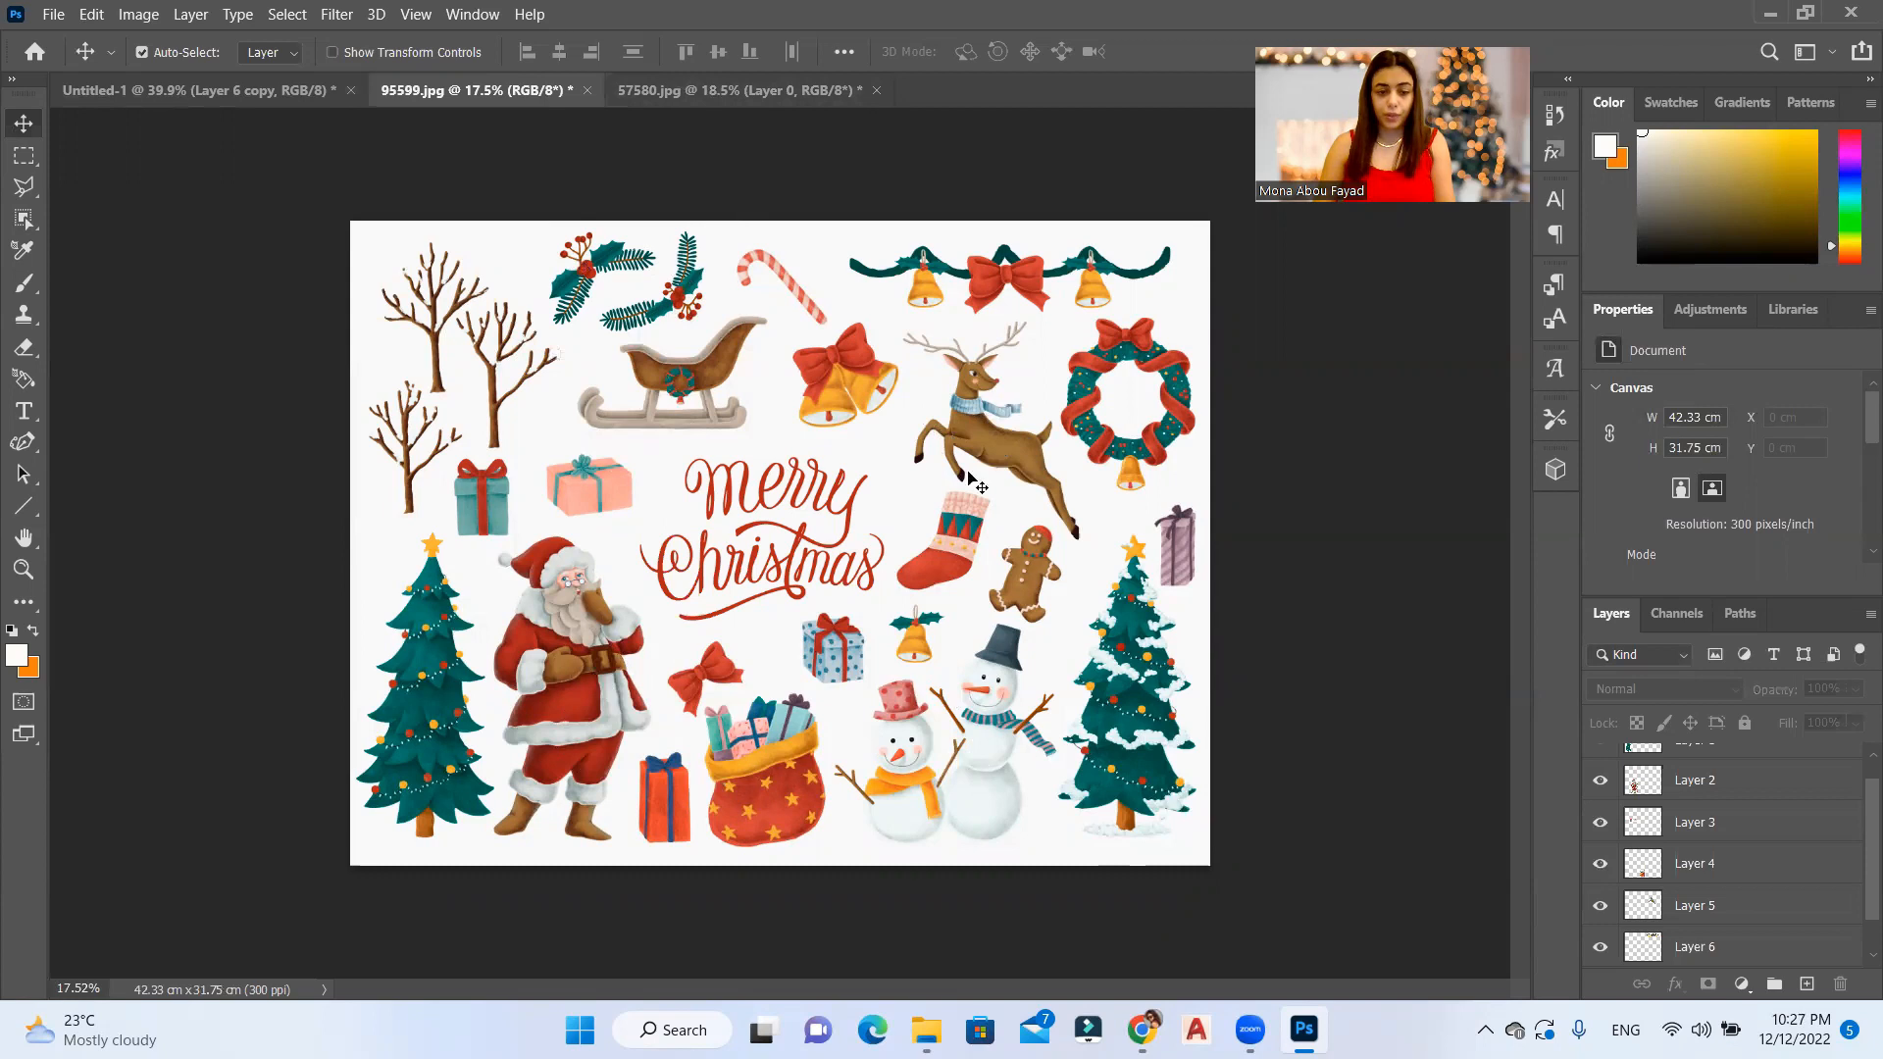
click(755, 94)
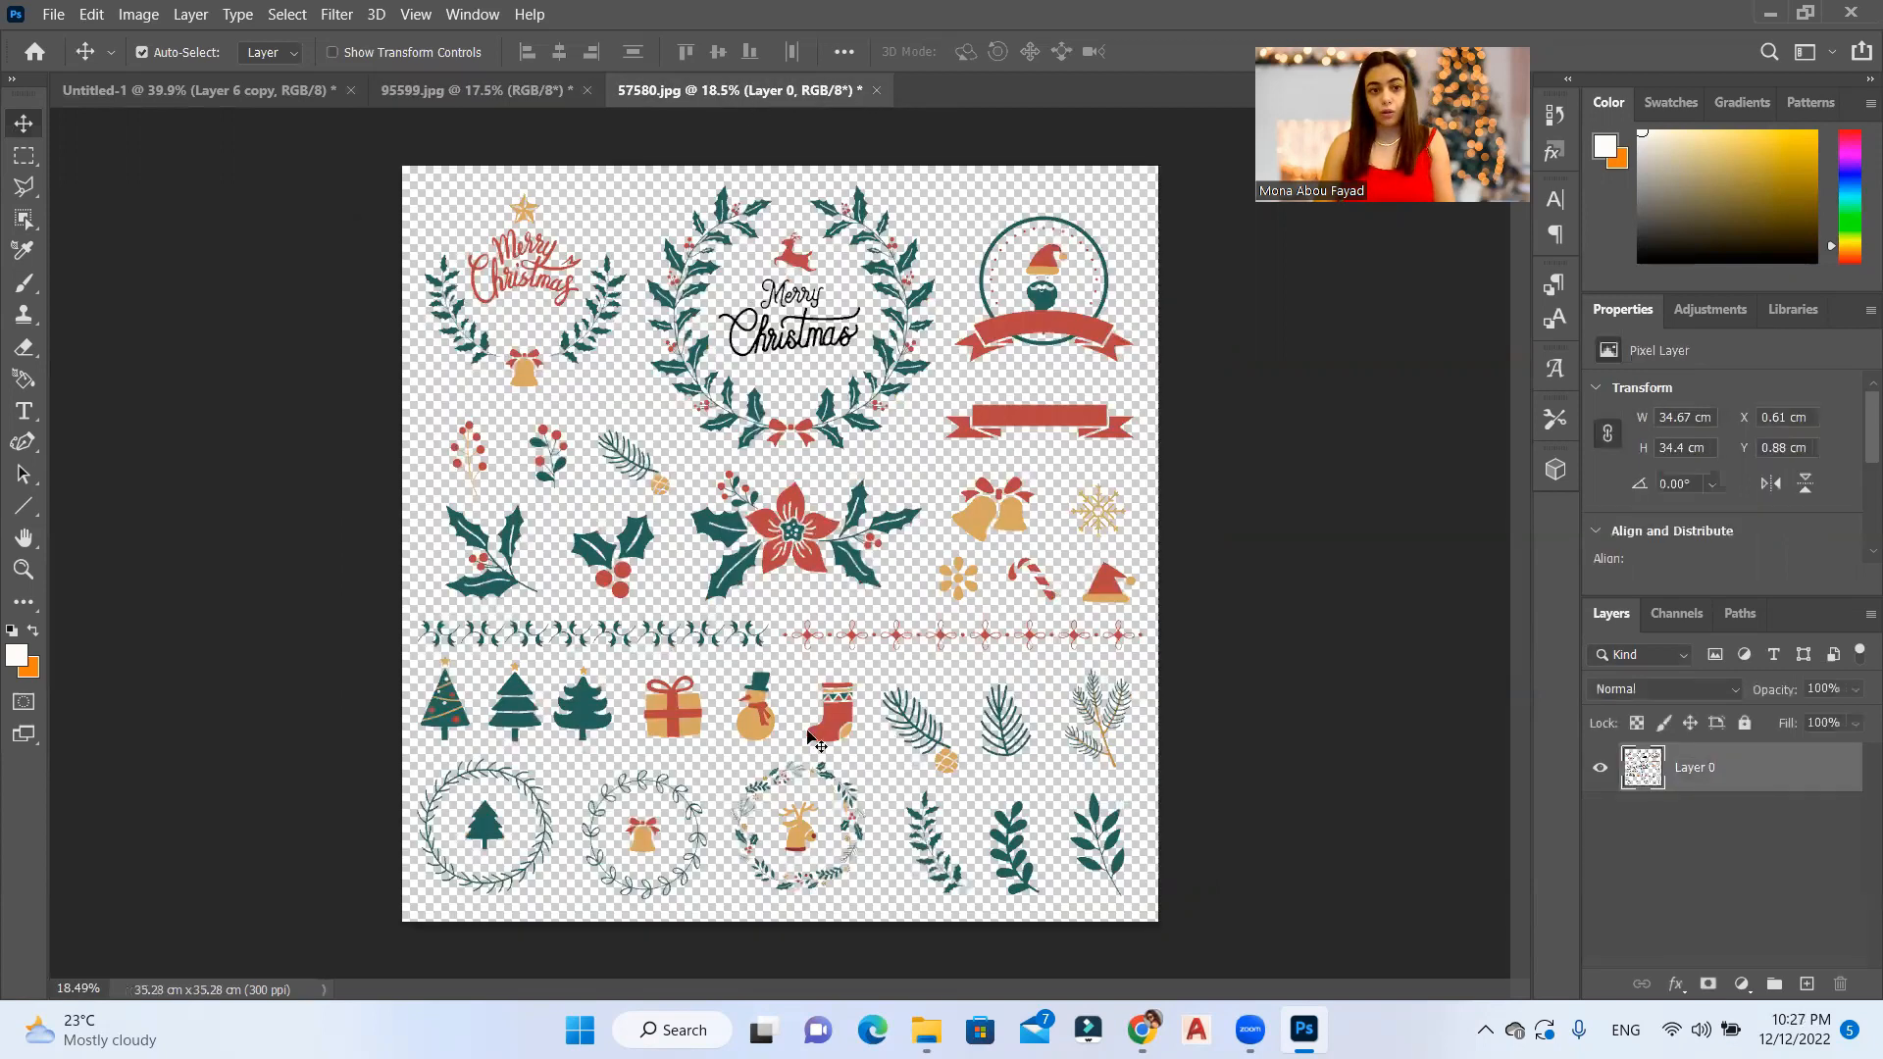
alt+scroll(701, 687, up, 3)
scroll(677, 723, down, 3)
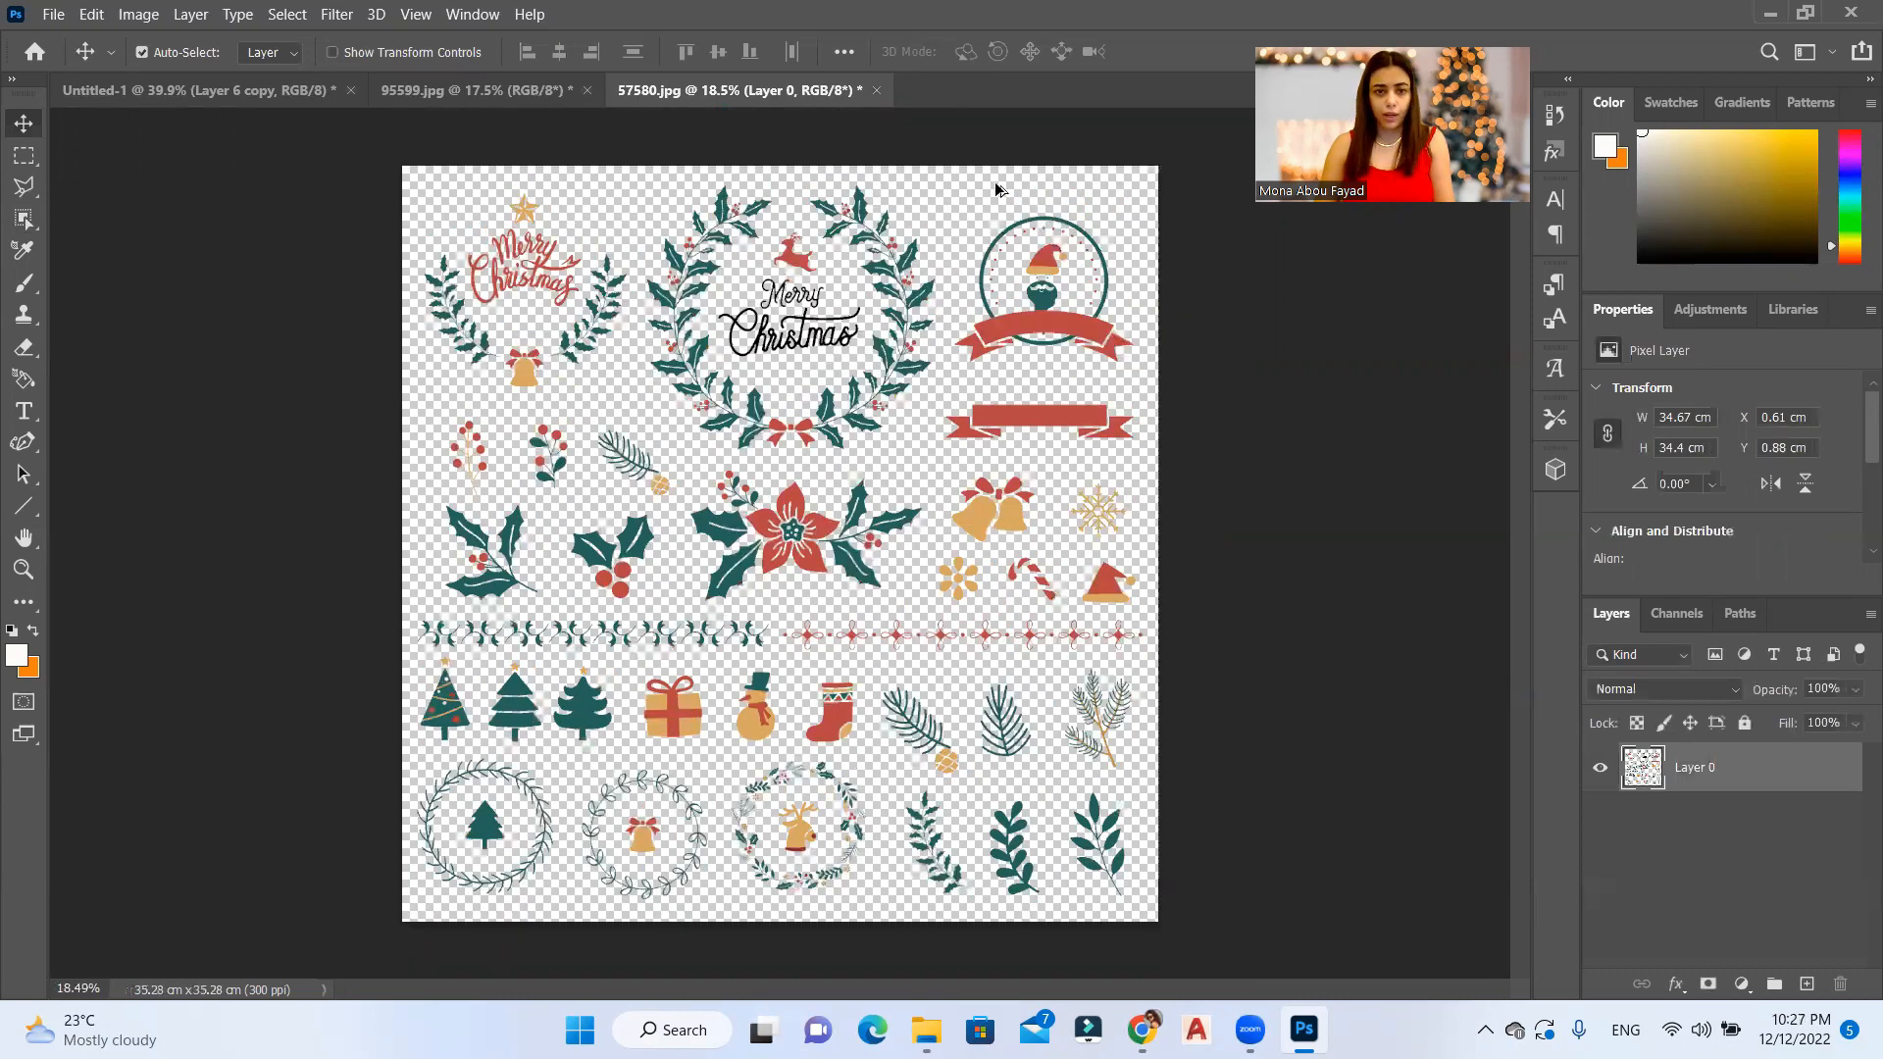
Step: Select the large holly wreath with the black Merry Christmas lettering in 57580.jpg with the Rectangular Marquee tool
scroll(677, 201, up, 3)
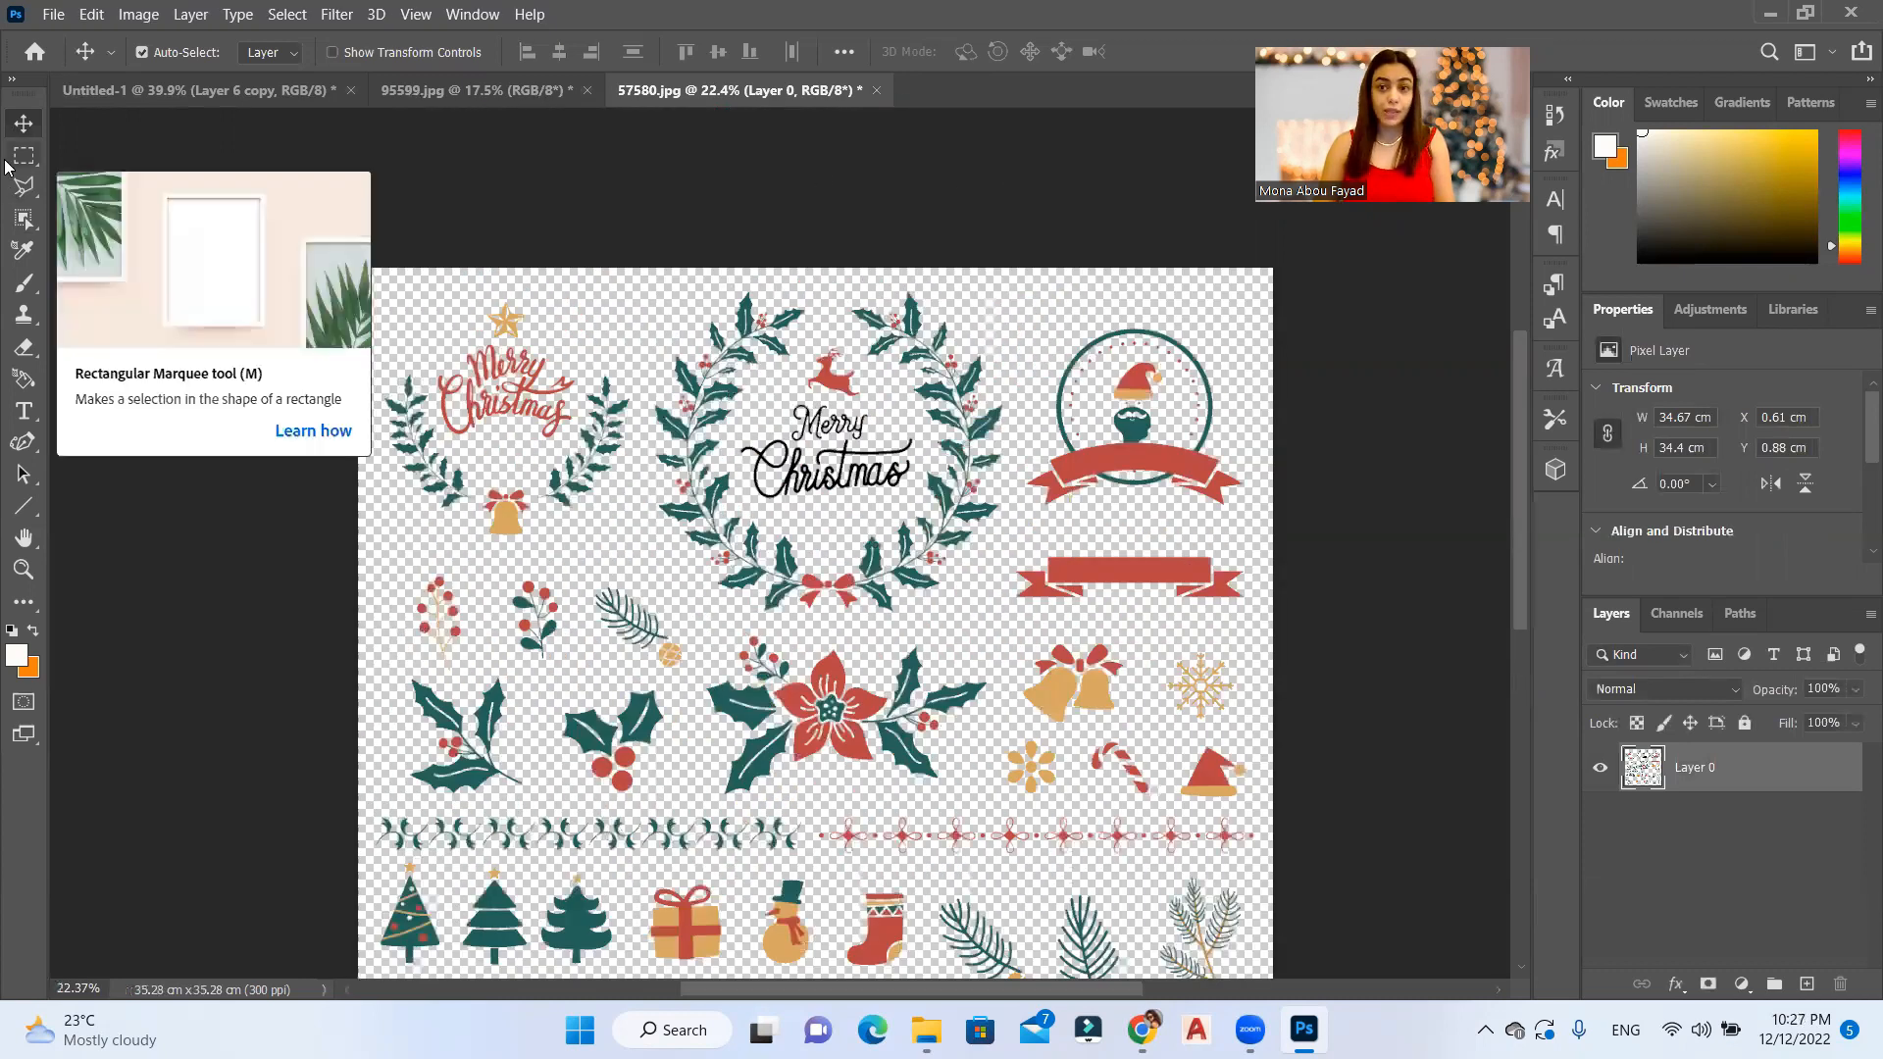
click(22, 157)
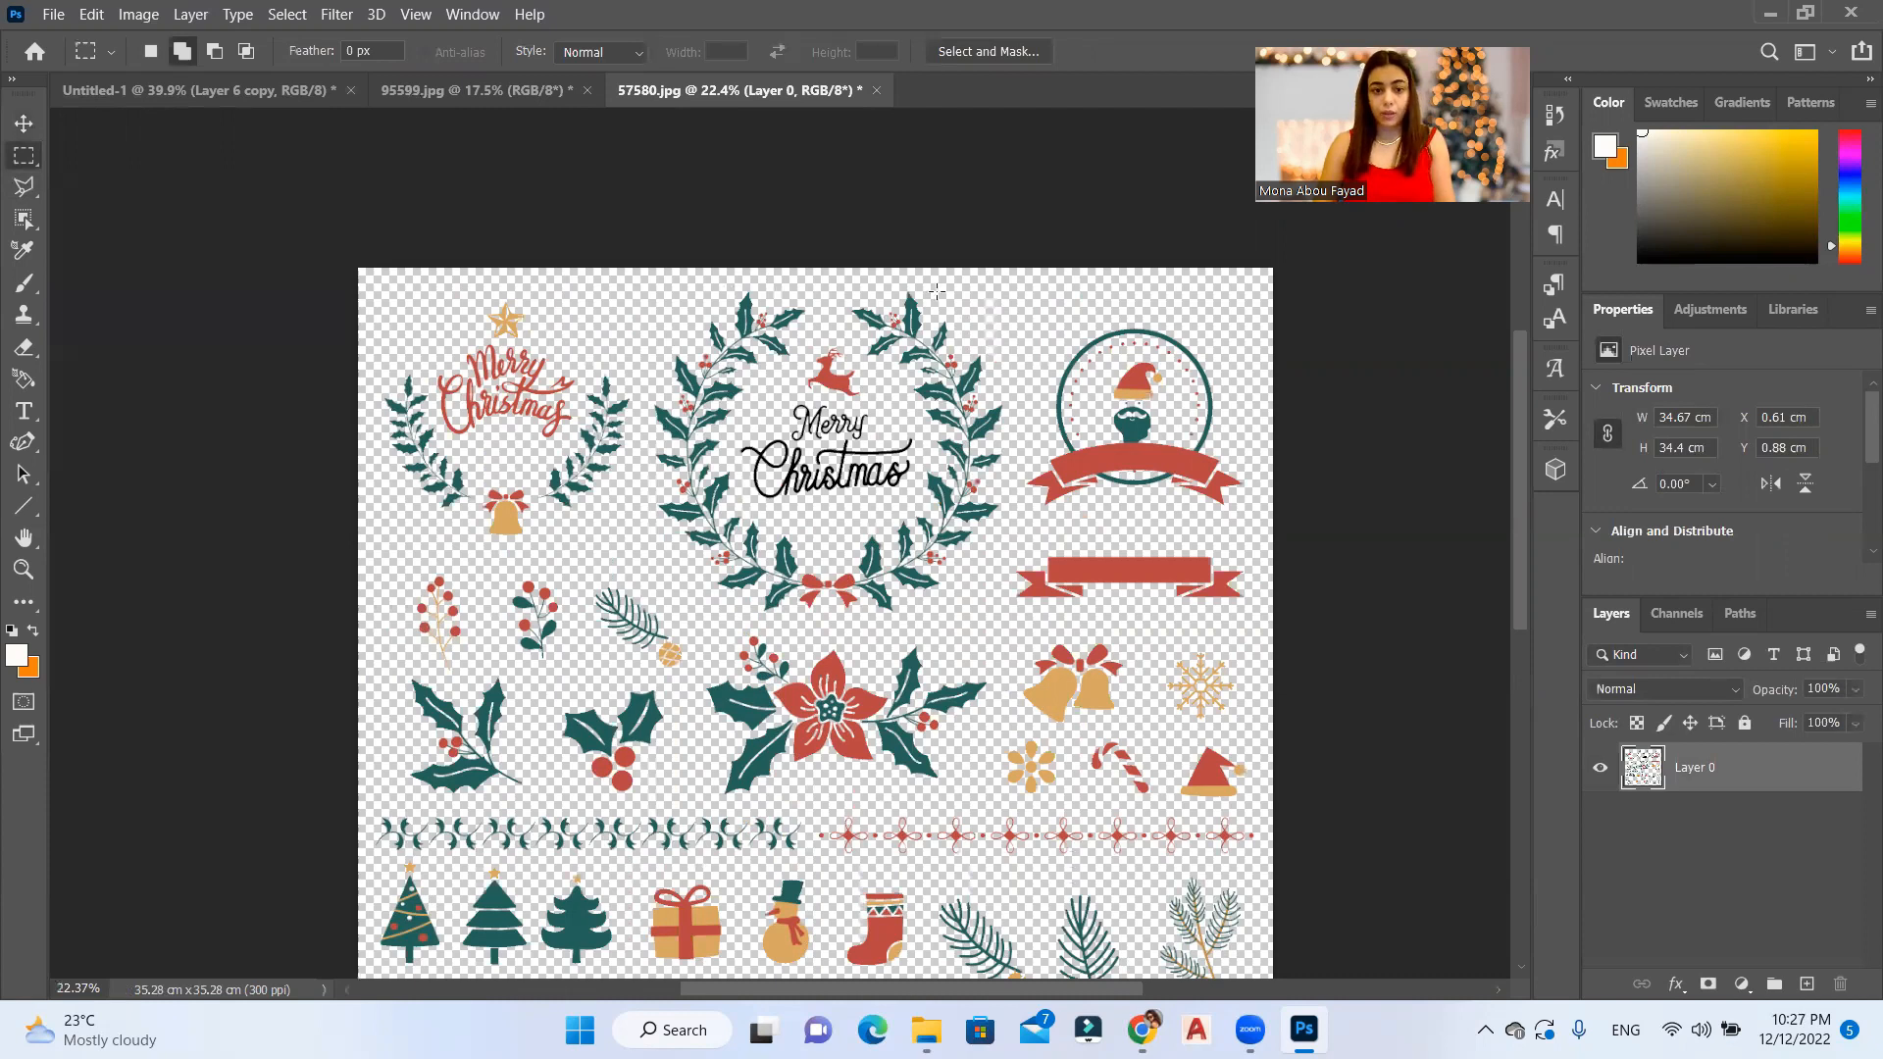
scroll(937, 291, up, 2)
drag(890, 595, 471, 836)
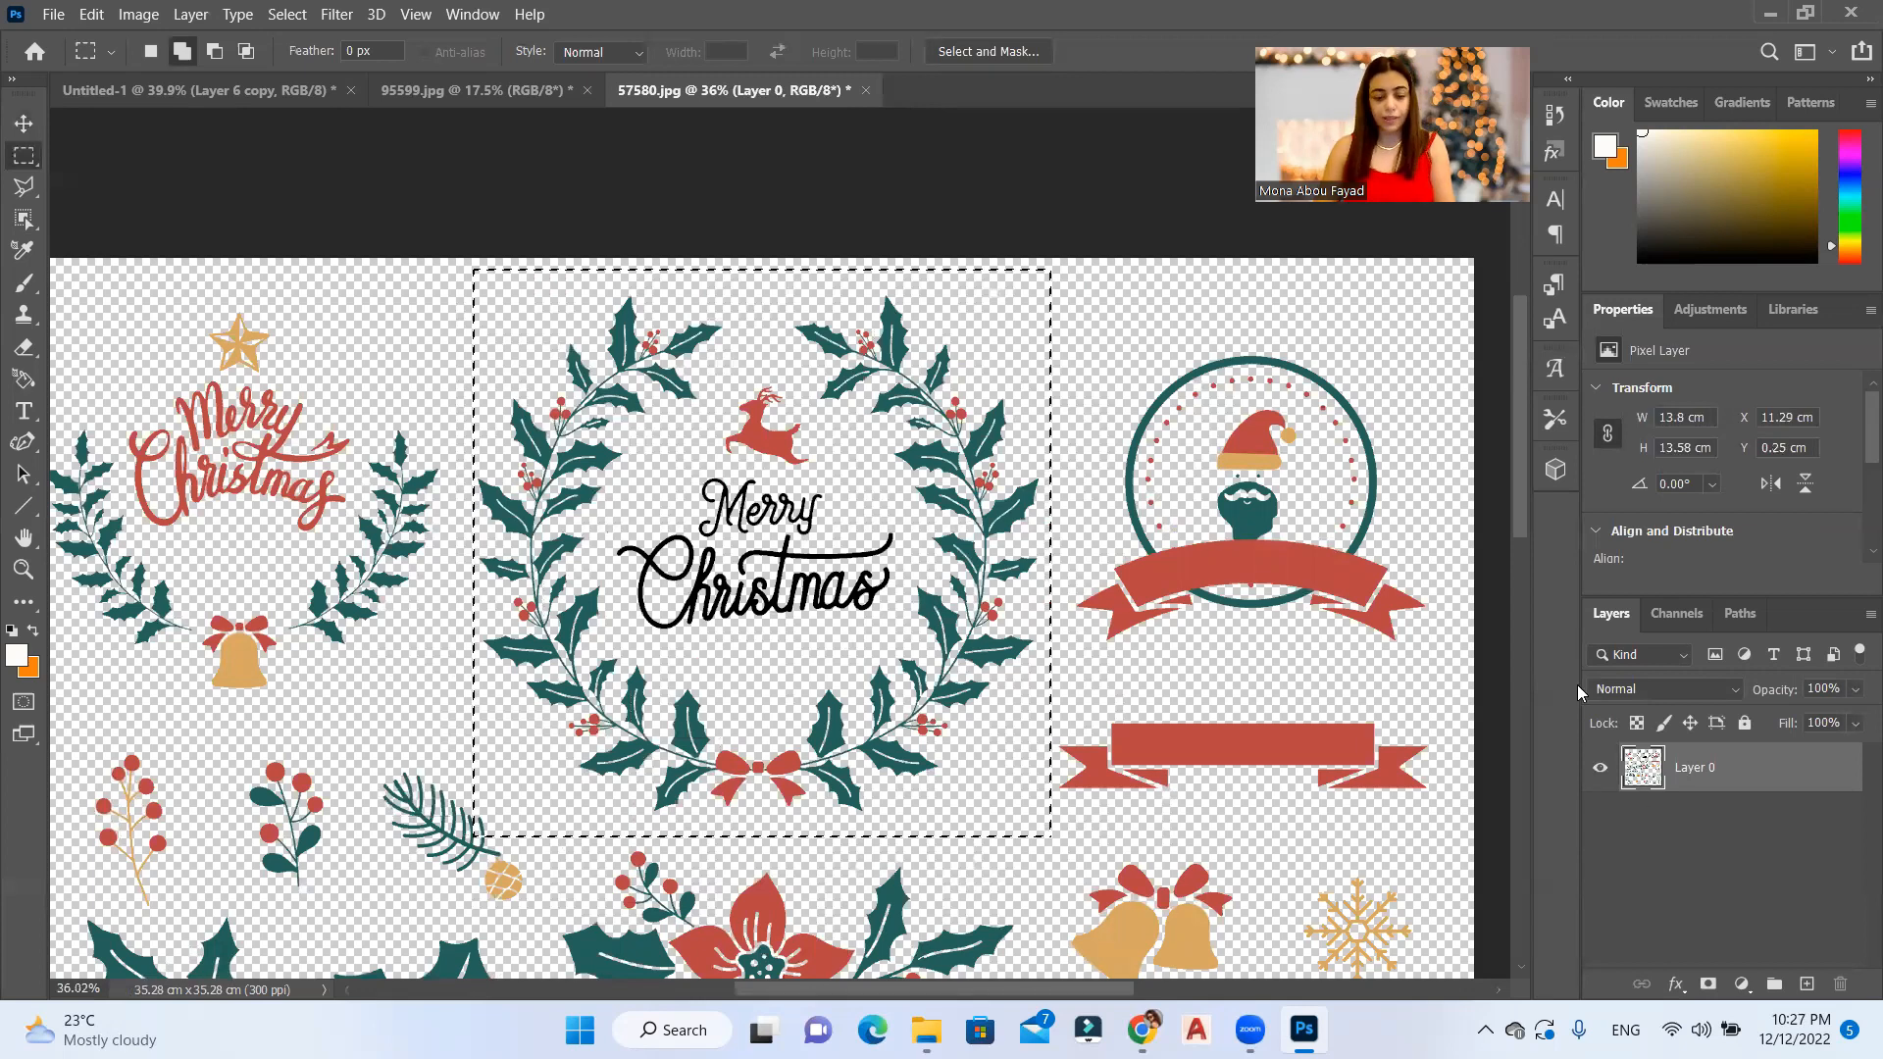
Step: Copy the selected Merry Christmas wreath to a new layer and move it into the Untitled-1 card
key(ctrl+j)
key(v)
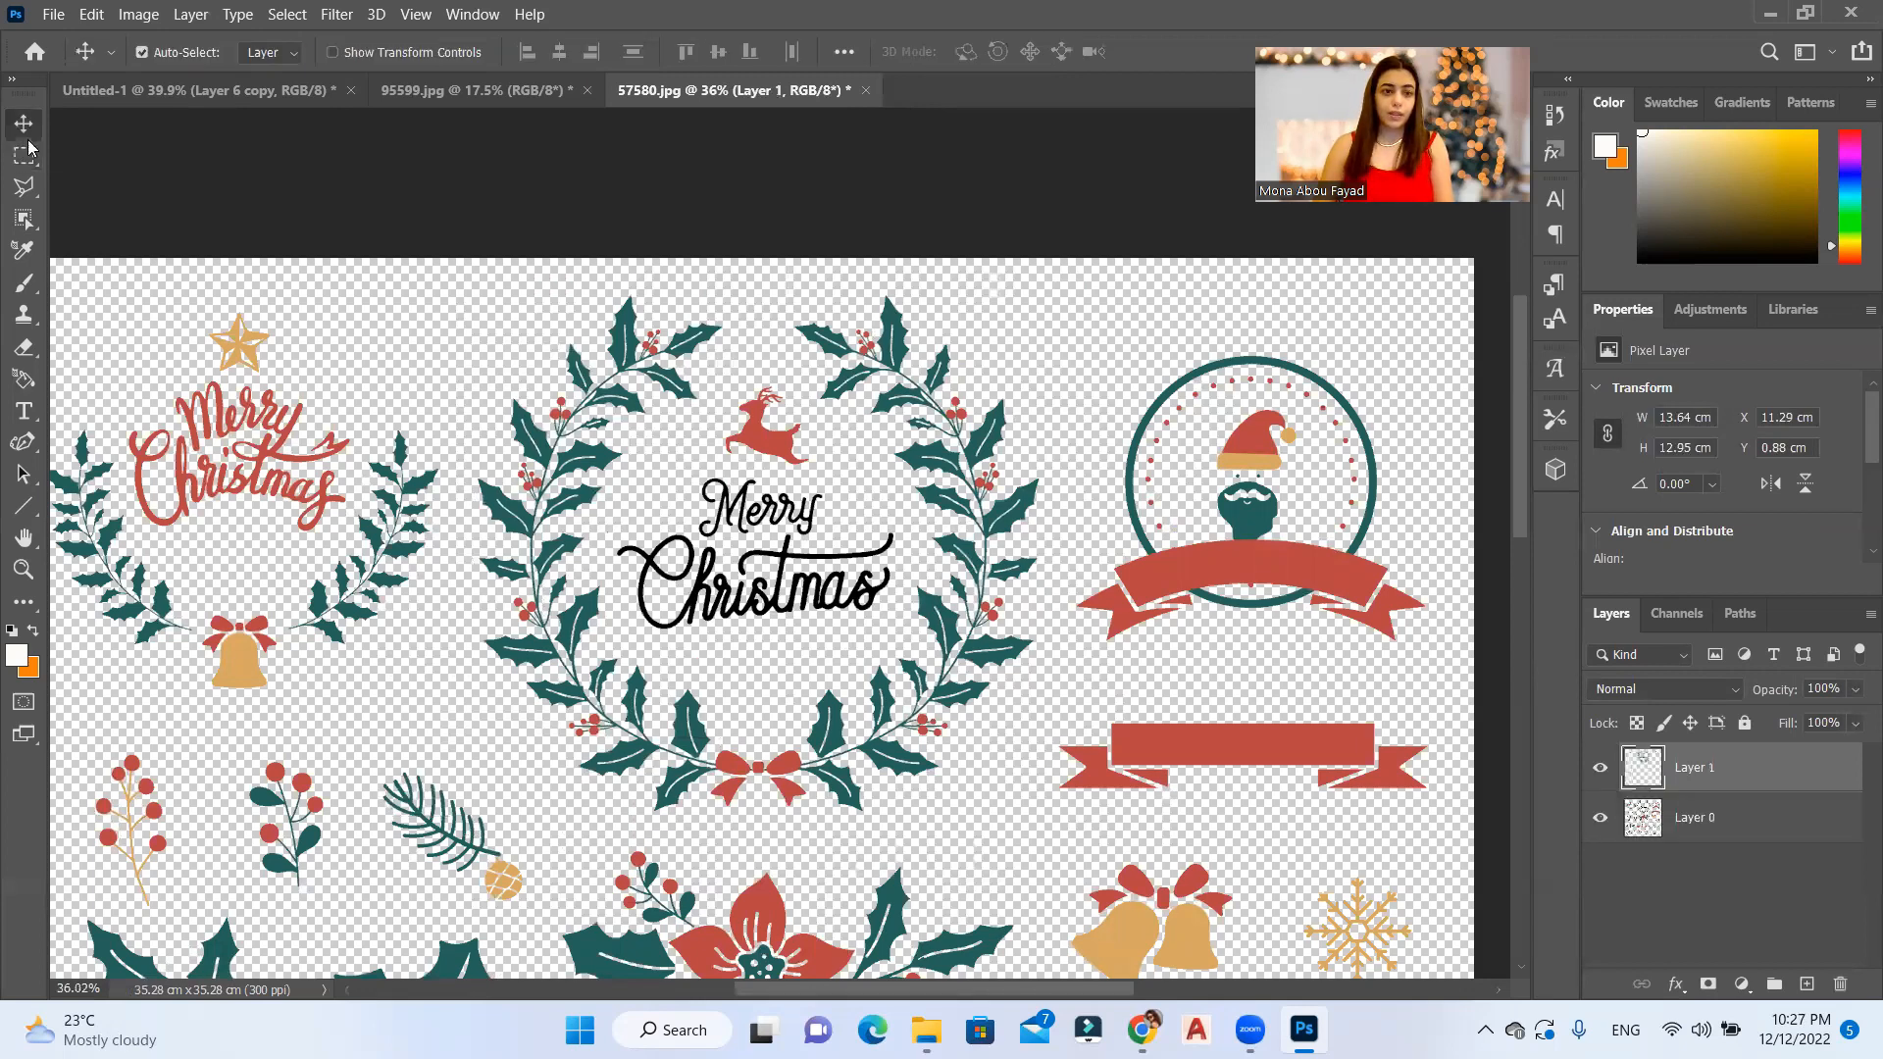
drag(520, 535, 677, 316)
drag(853, 523, 937, 533)
Step: Scale the Merry Christmas wreath down to about 4.28 cm high and place it between the two garlands at the card's upper edge
key(ctrl+t)
drag(710, 628, 784, 306)
scroll(755, 788, down, 1)
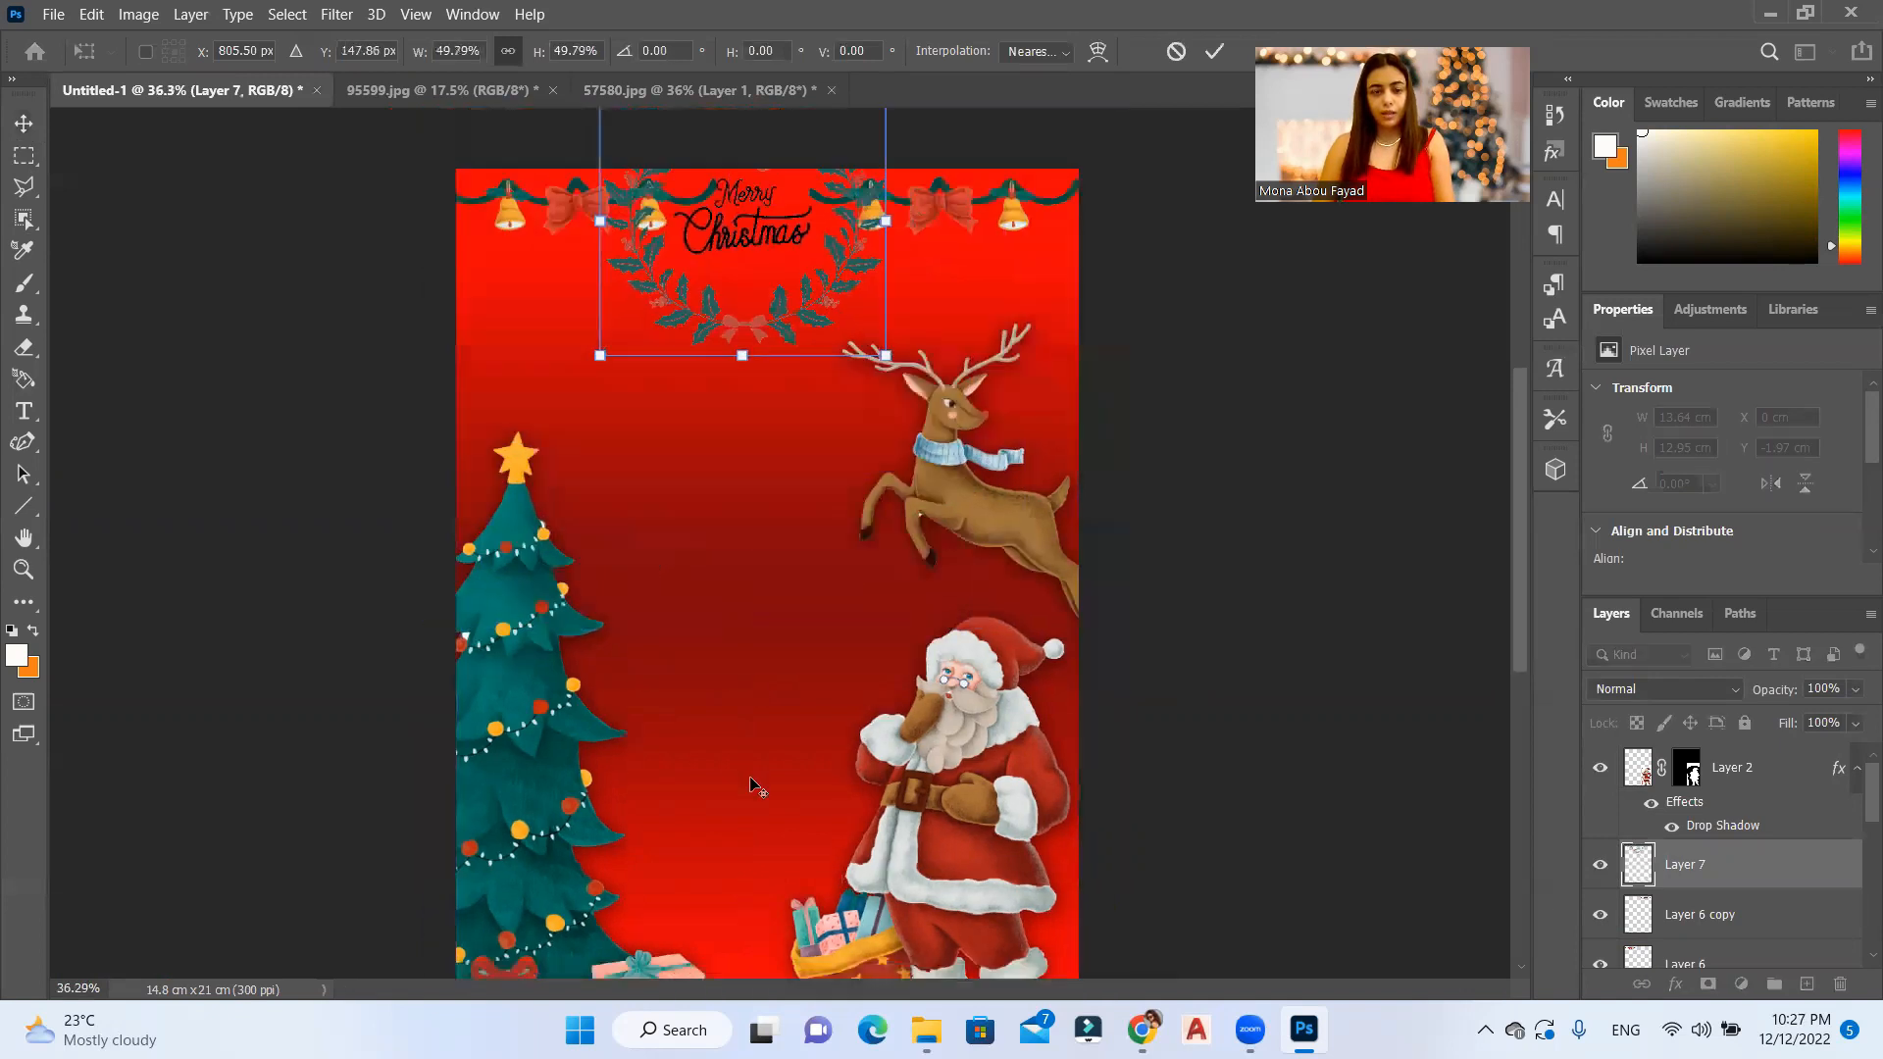
scroll(755, 787, down, 2)
scroll(767, 143, up, 10)
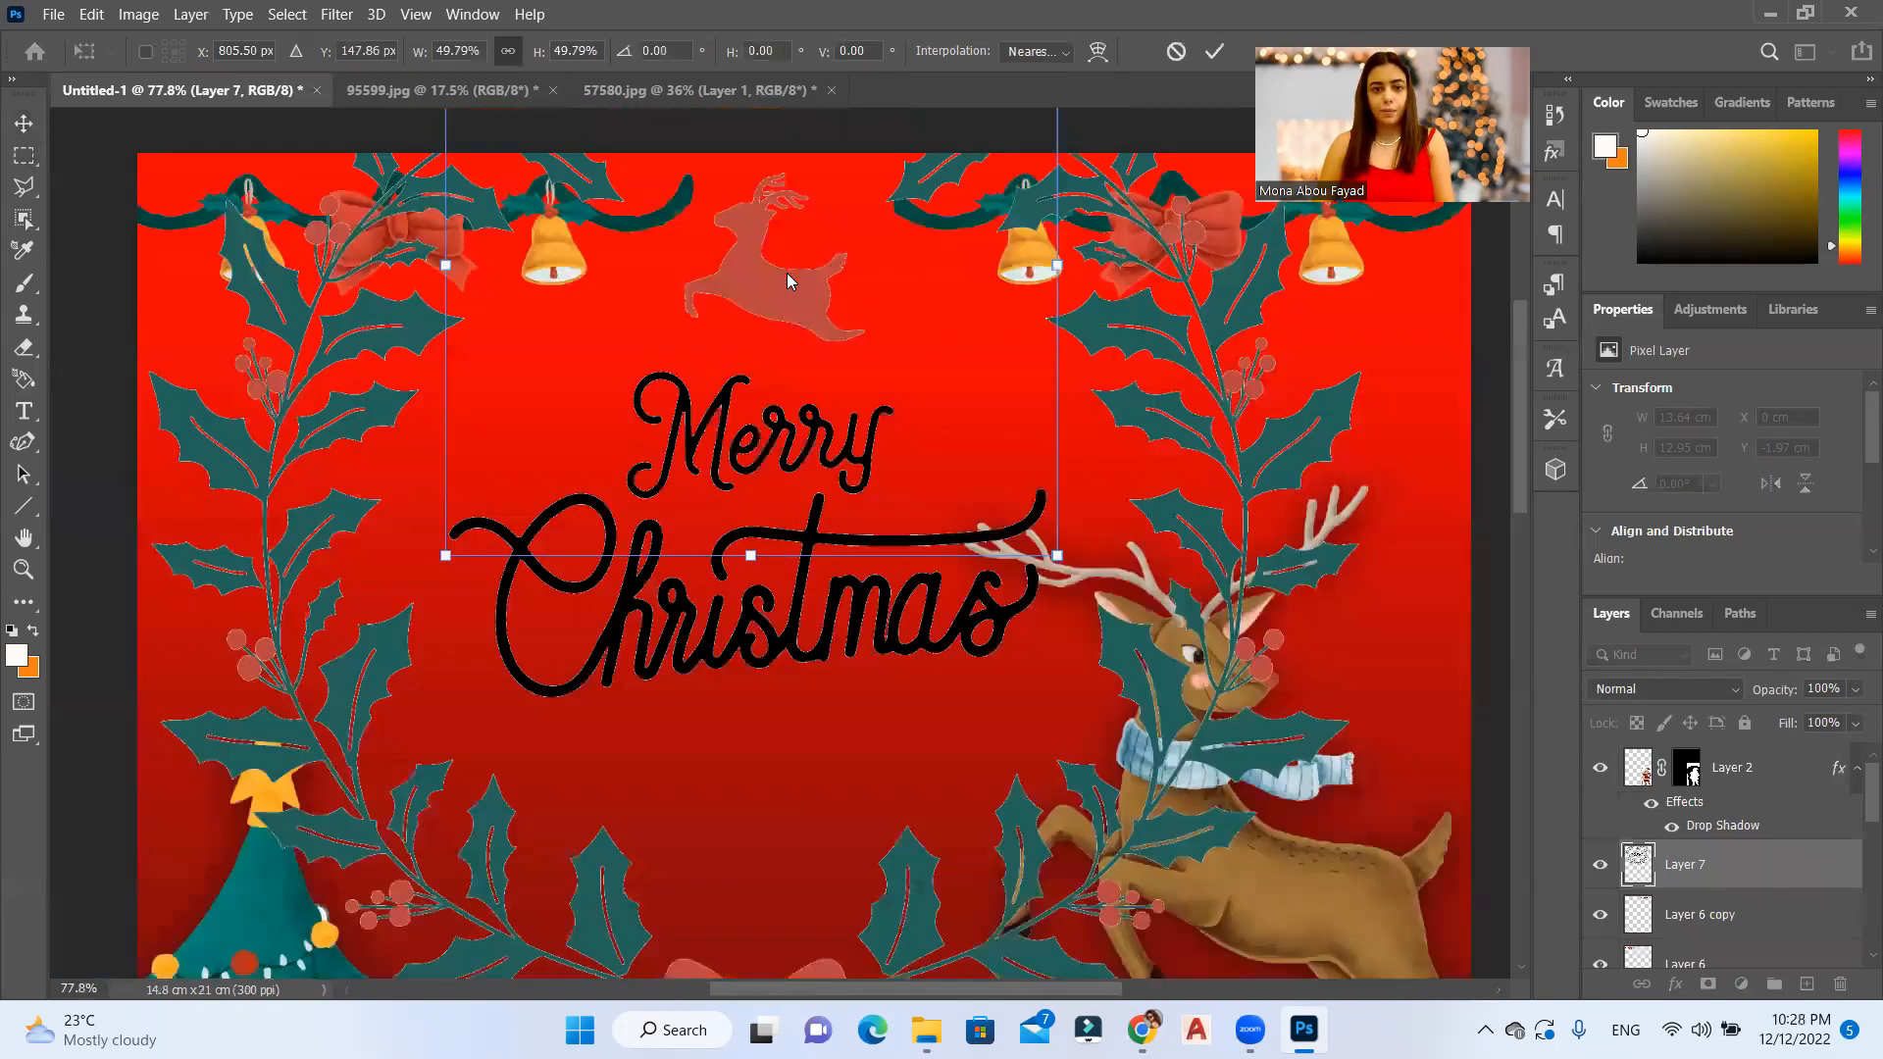
drag(925, 417, 960, 610)
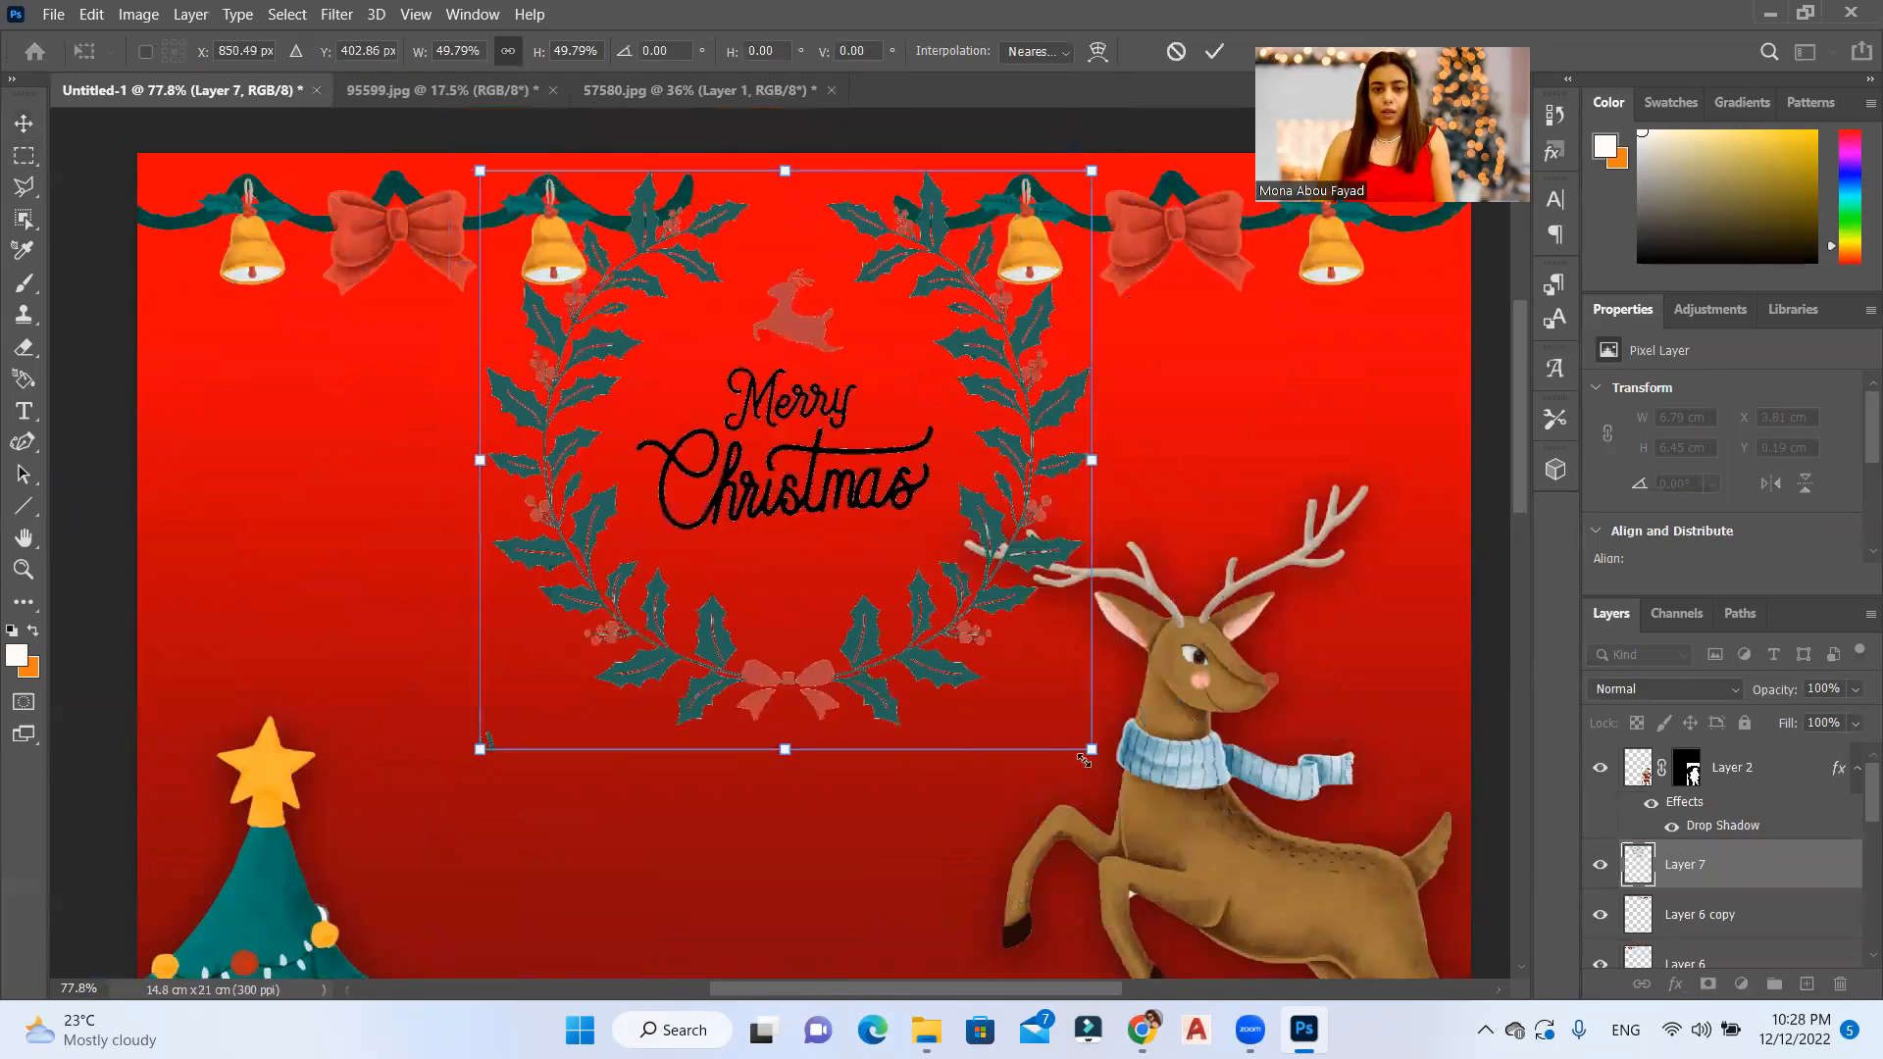
drag(1091, 749, 905, 574)
drag(892, 436, 916, 484)
drag(859, 400, 903, 356)
drag(945, 451, 1022, 528)
drag(965, 413, 949, 424)
key(Return)
Step: Move both garlands outward to make room for the wreath, placing the left one at X -0.77 cm, Y 0.19 cm
scroll(796, 392, down, 5)
drag(1028, 299, 1071, 289)
drag(568, 291, 539, 290)
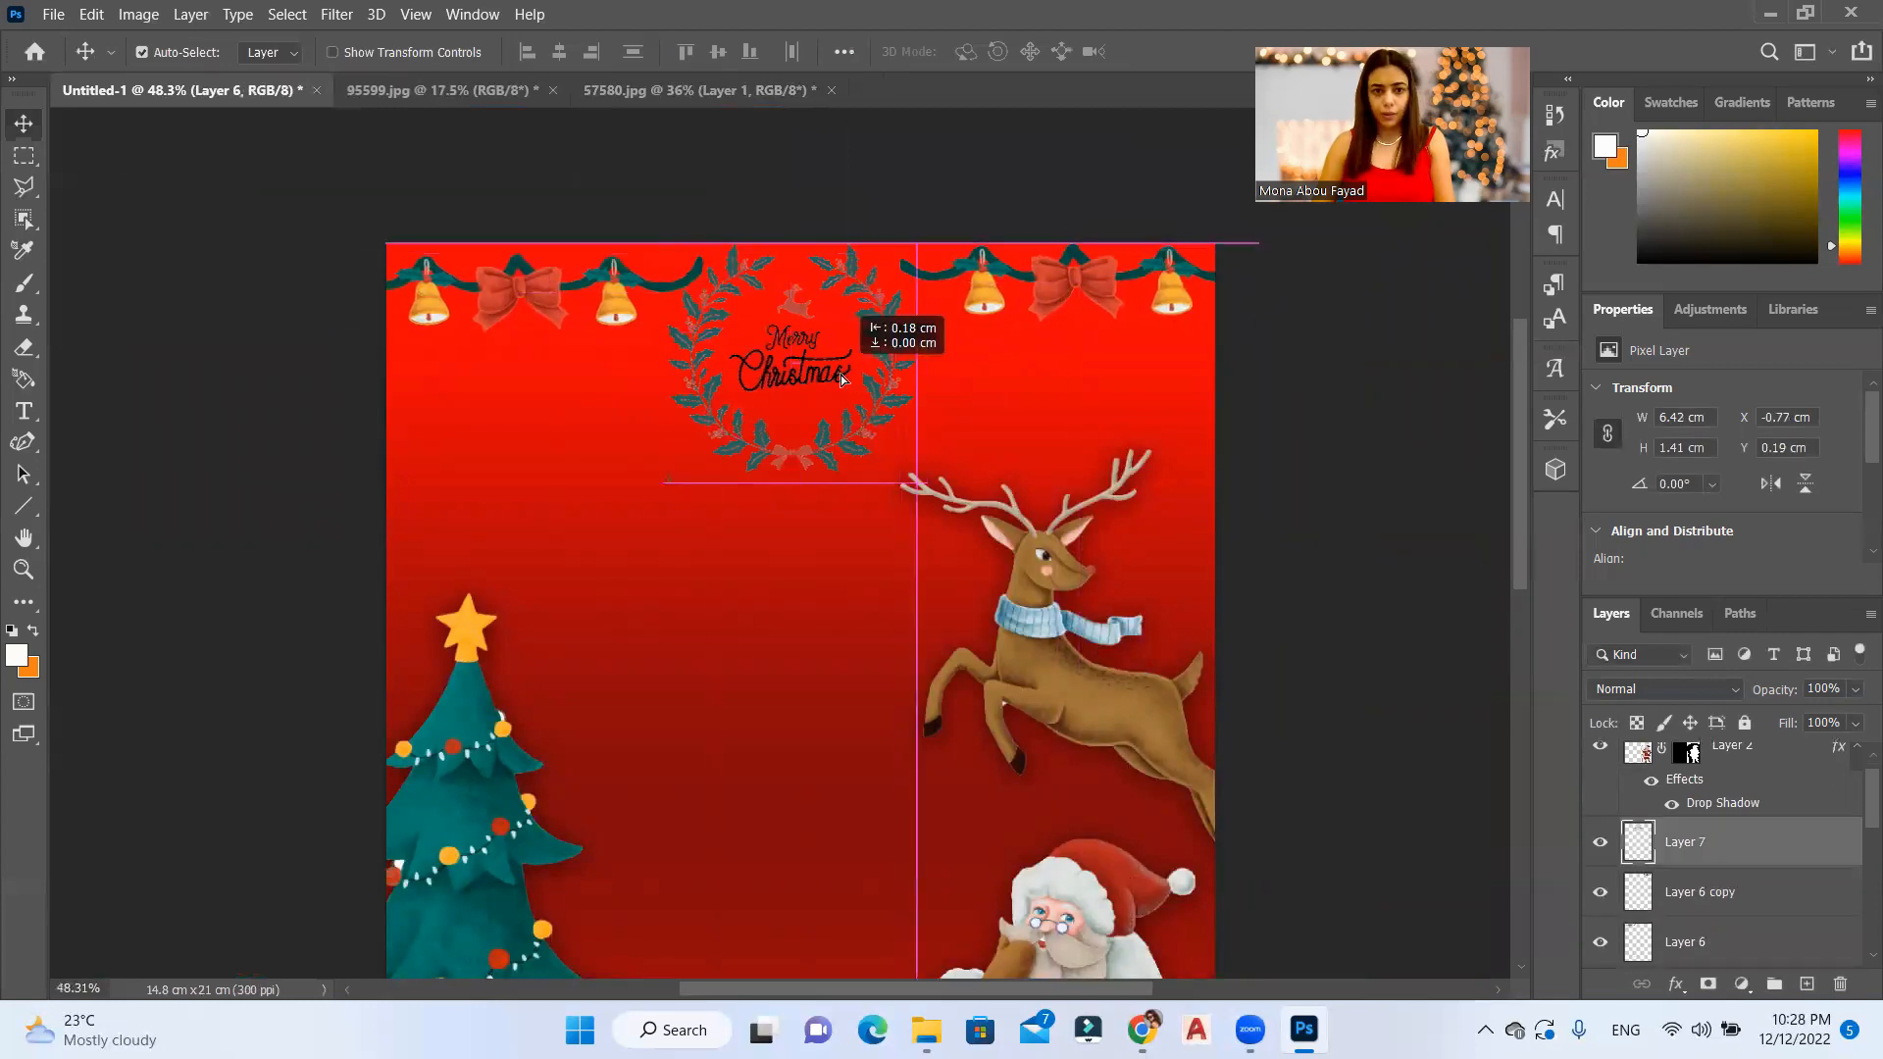
Step: Select the wreath layer and both garland layers and paste the drop shadow layer style onto them
shift+click(1704, 844)
right_click(1728, 842)
click(1442, 555)
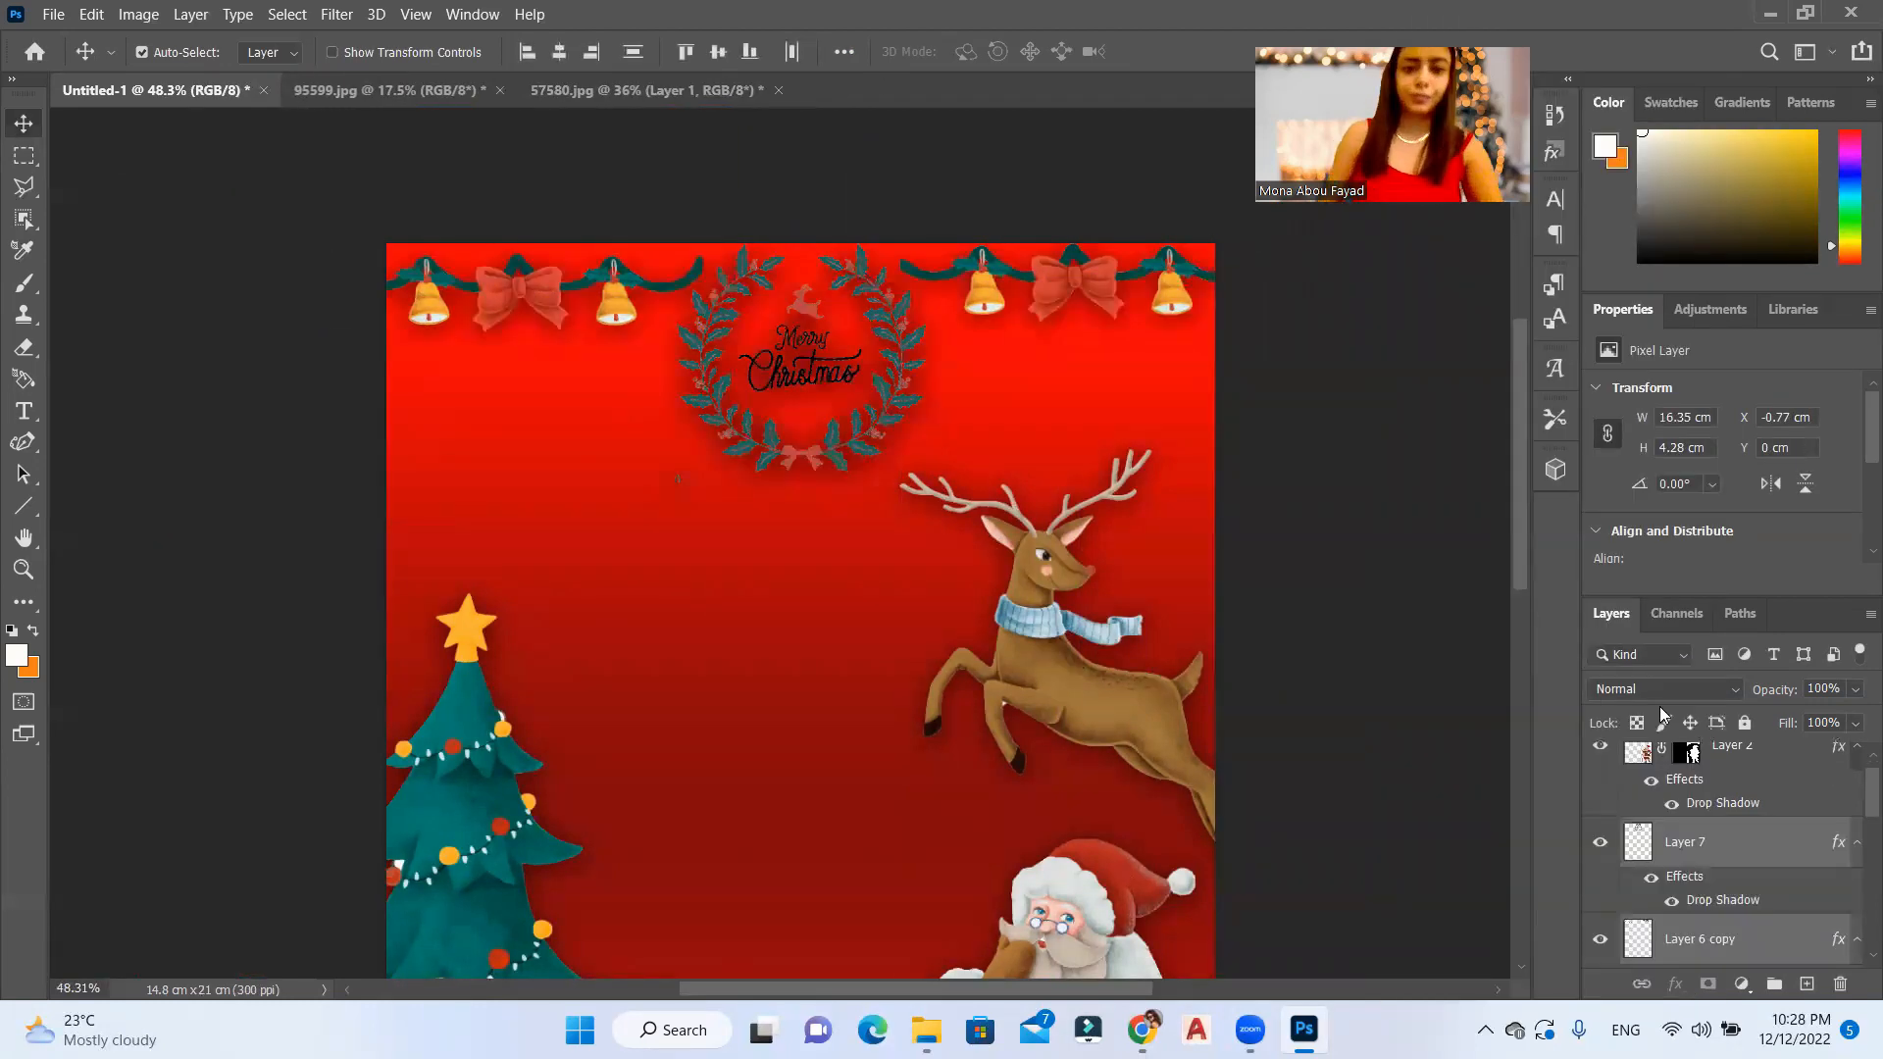
Step: Add a white outside stroke of 4 px to the Merry Christmas wreath layer
click(720, 382)
double_click(1739, 860)
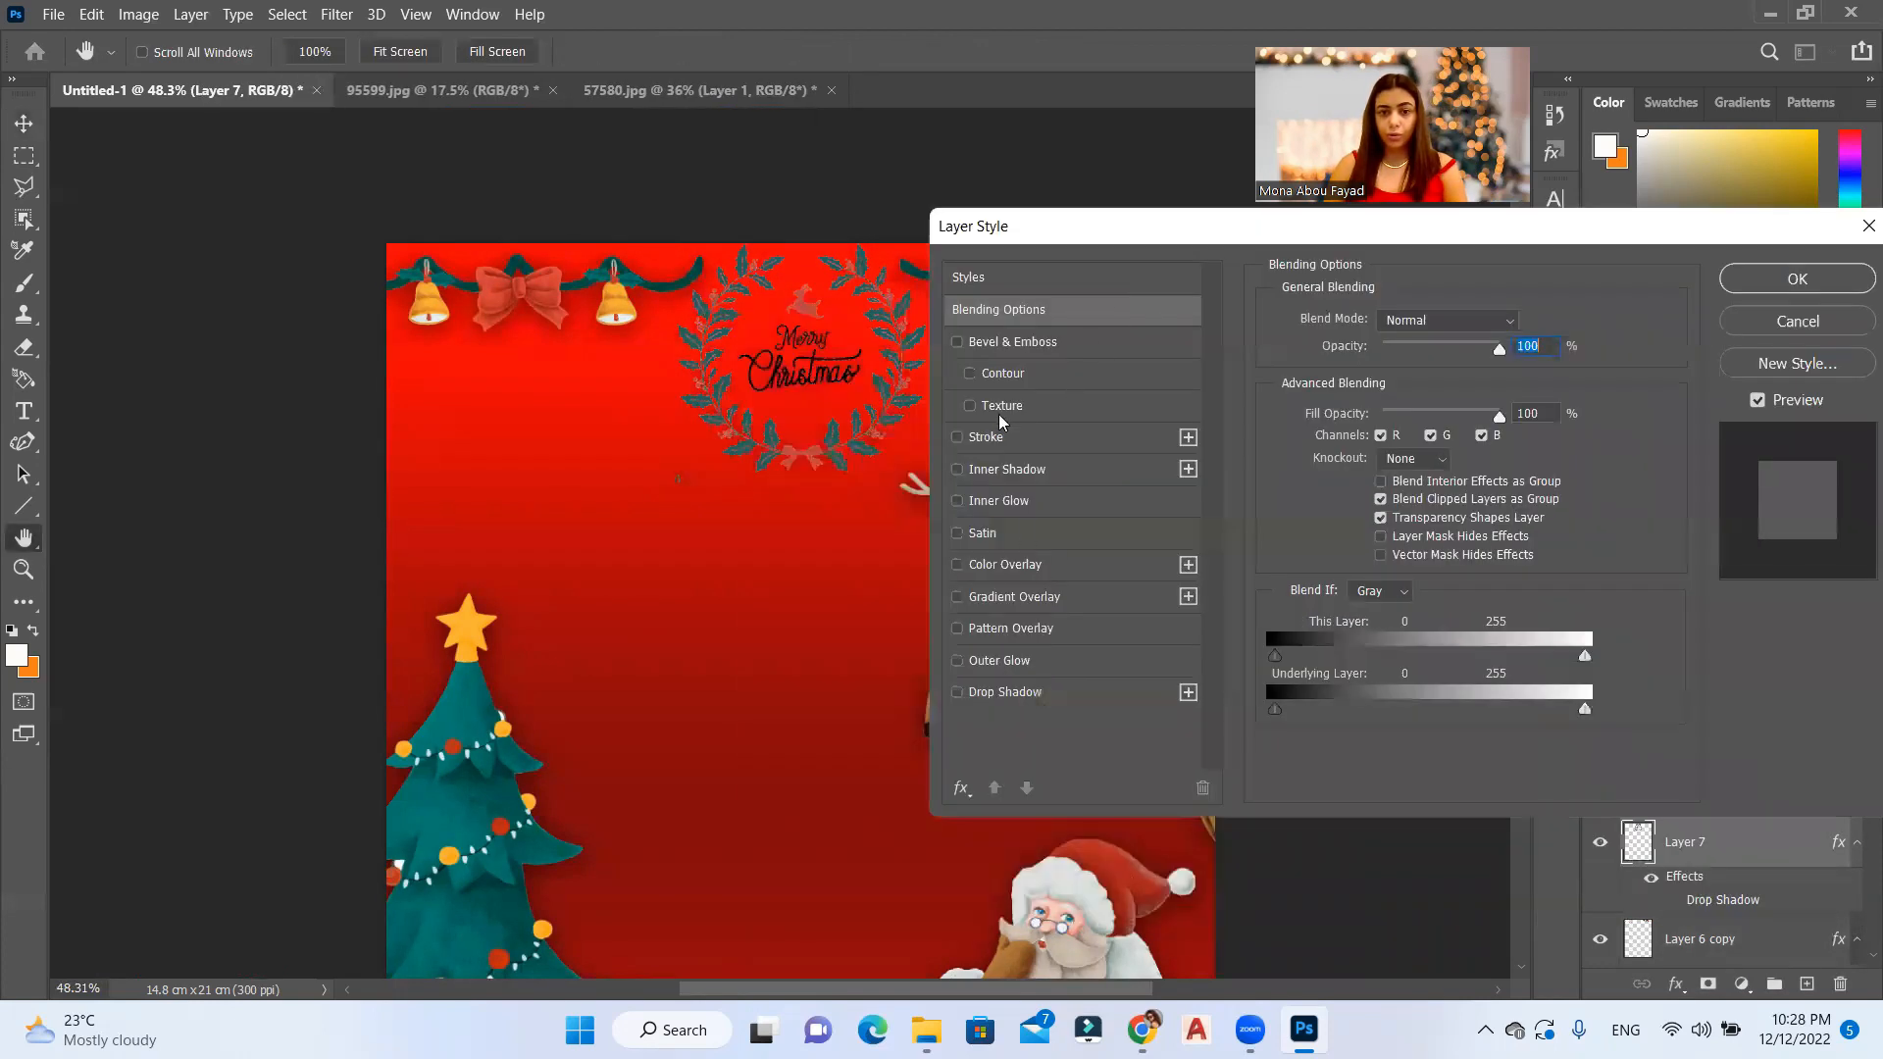
click(1047, 435)
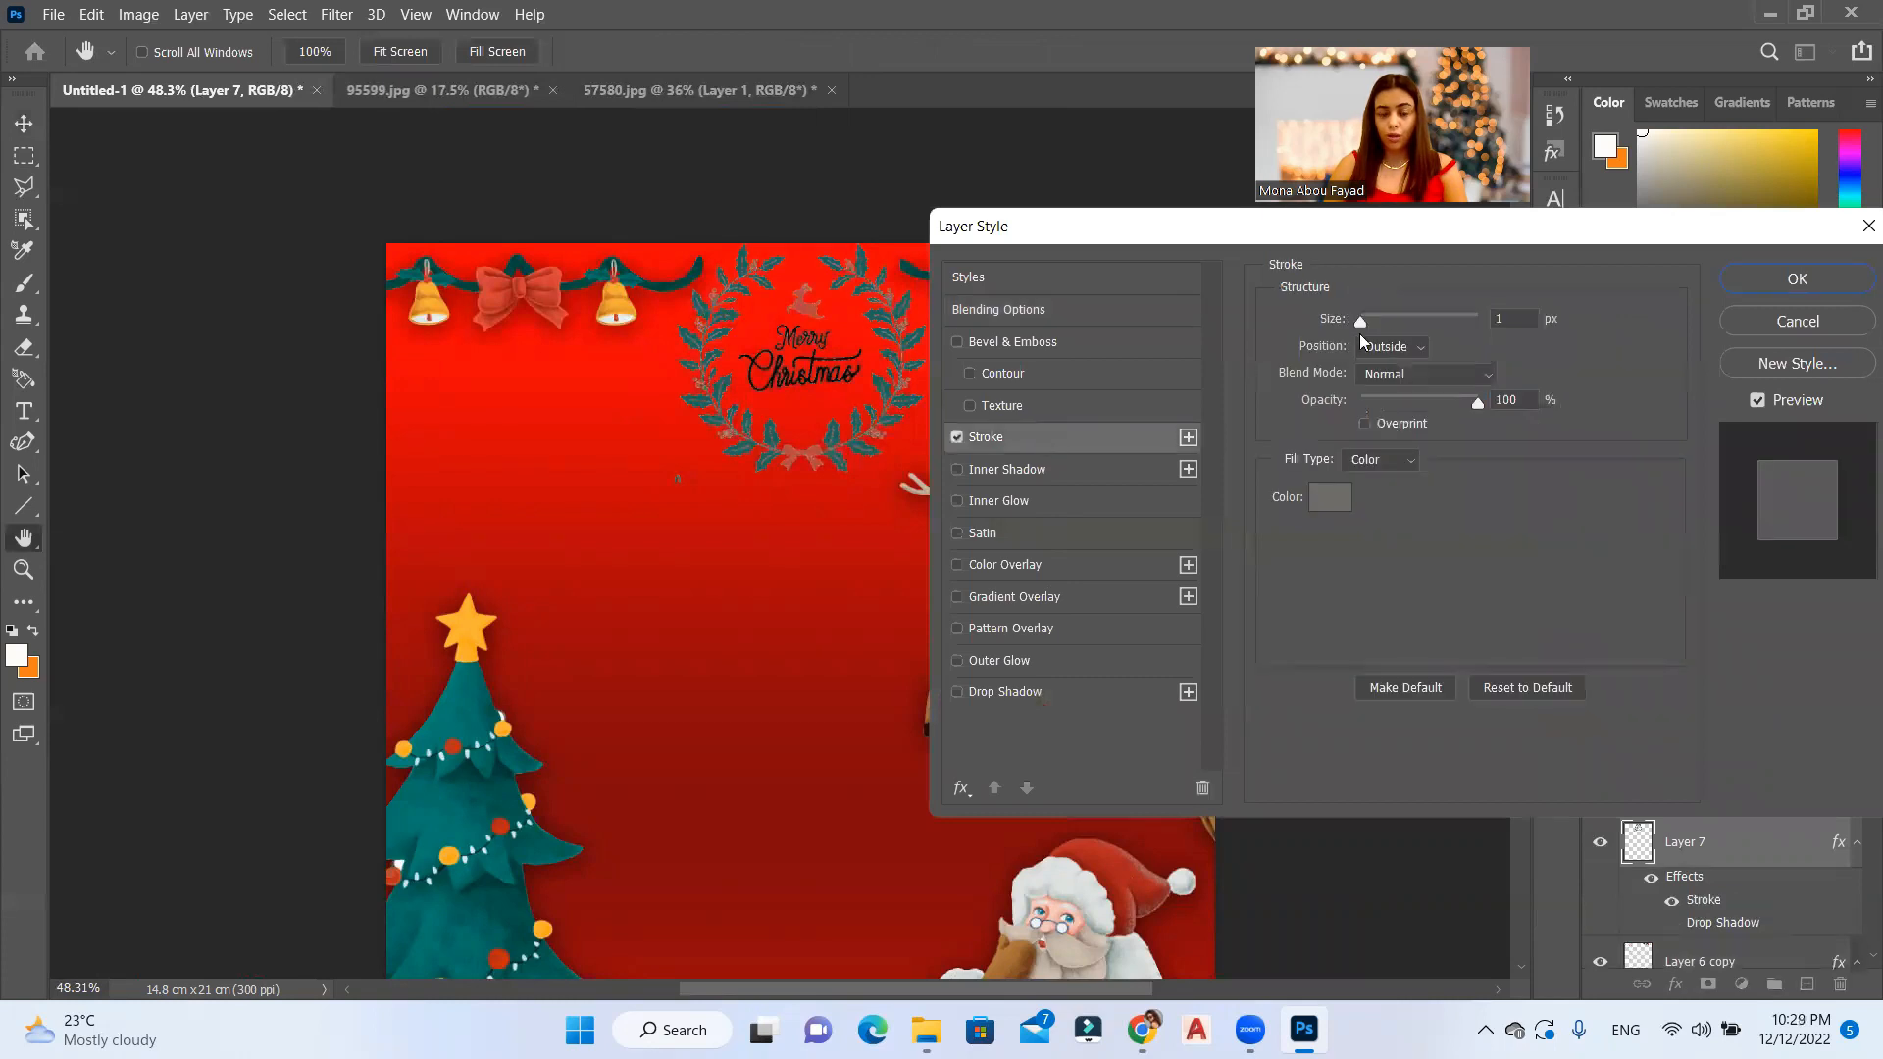
click(1330, 498)
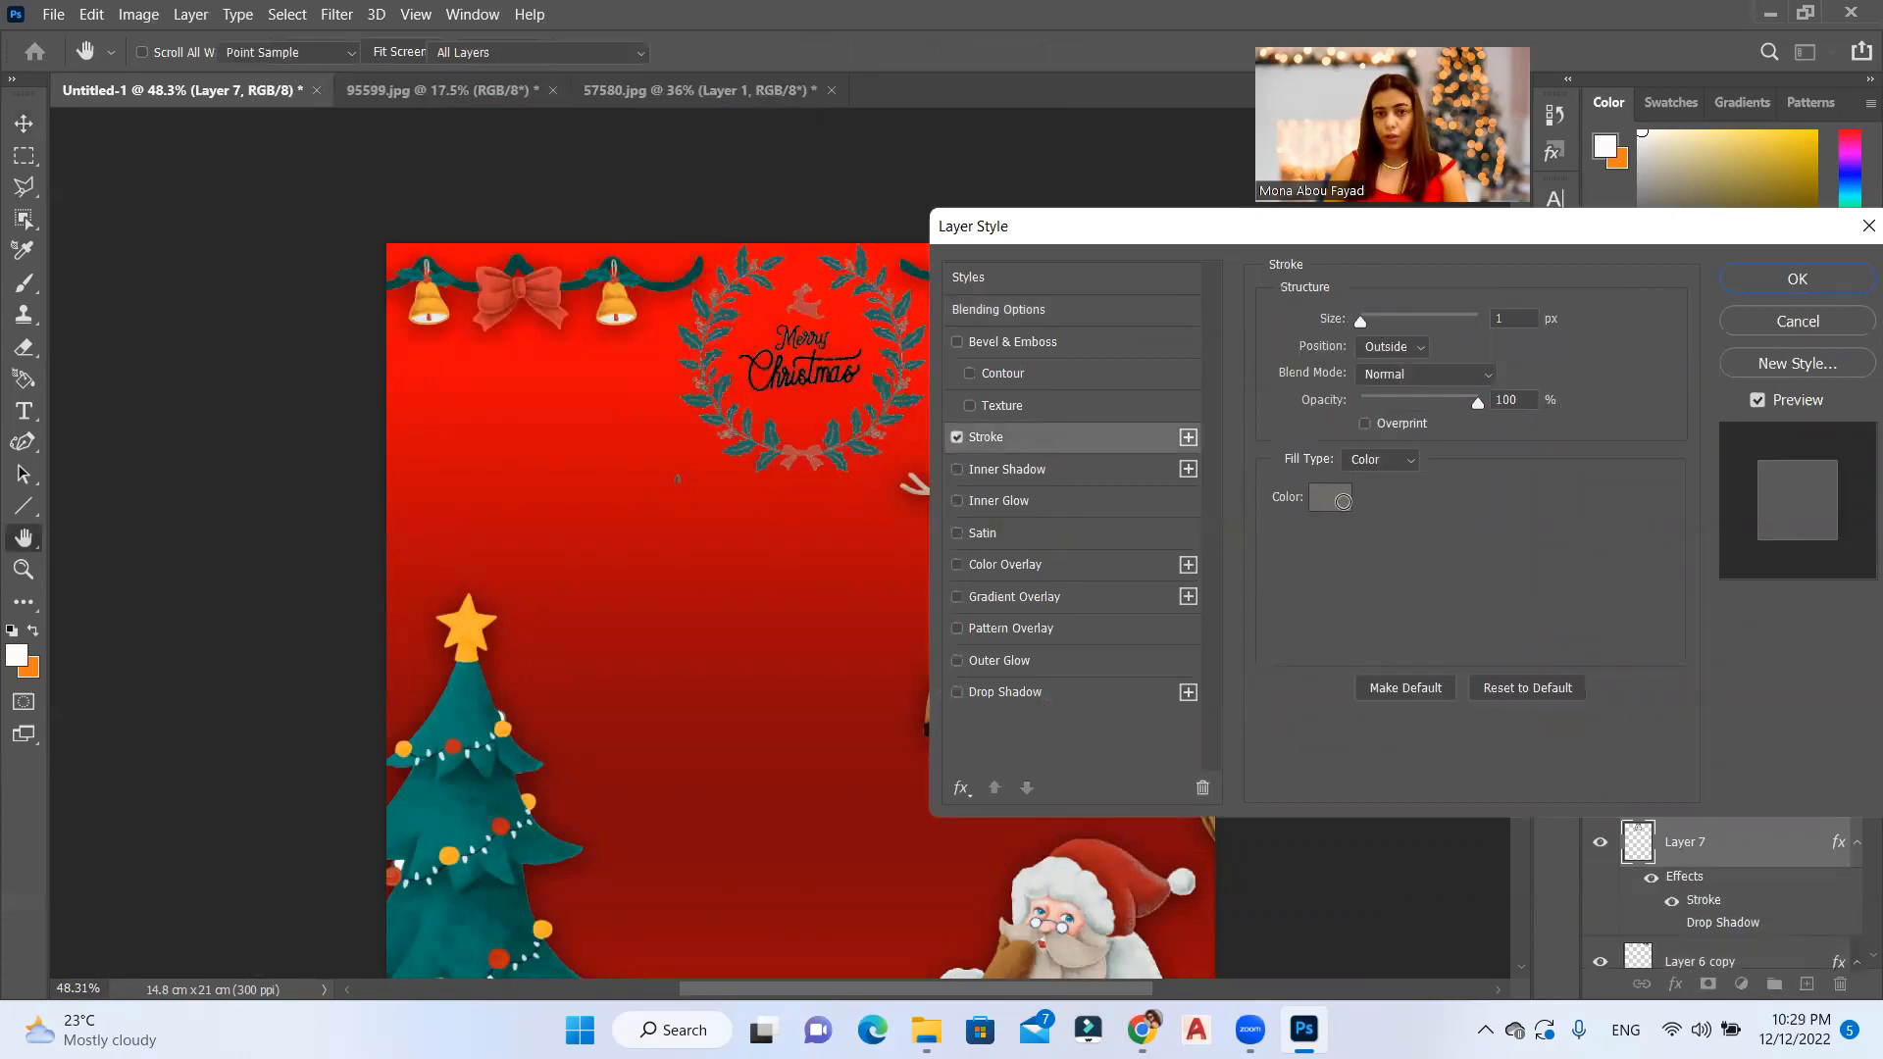
click(1135, 441)
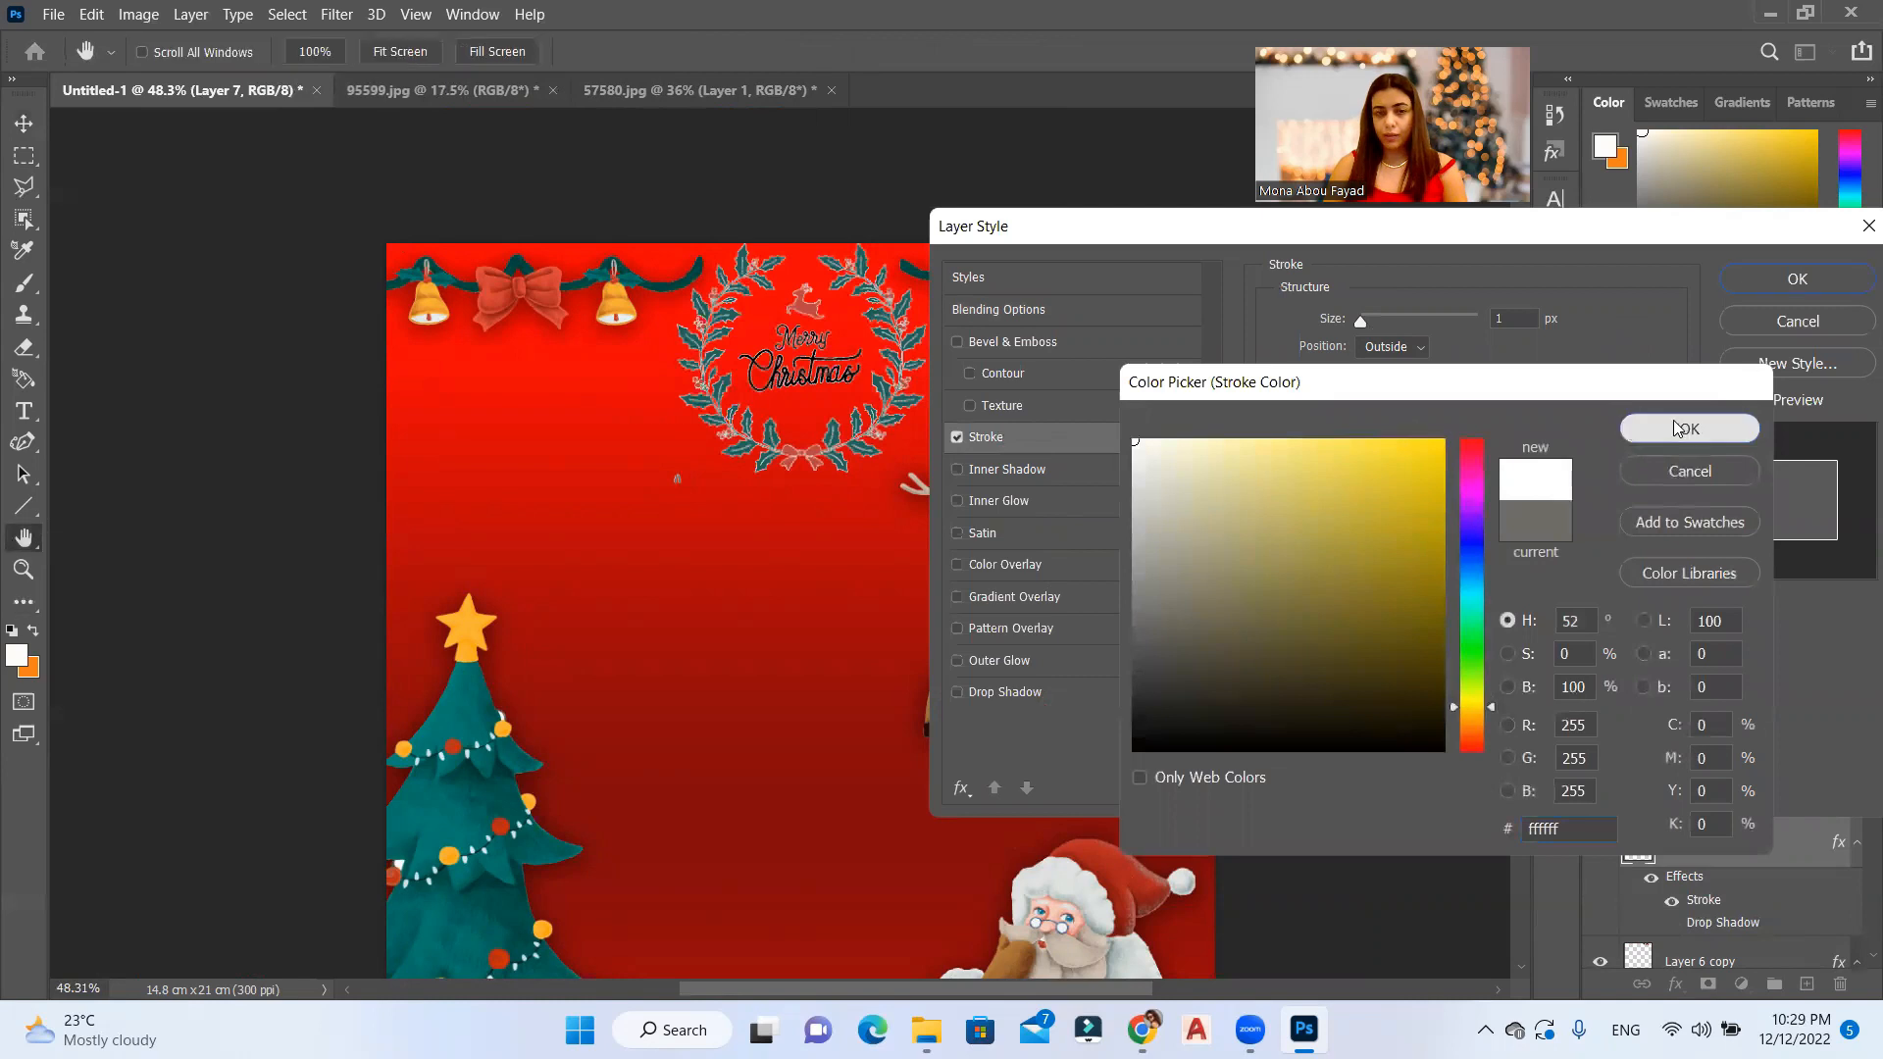
click(1675, 425)
drag(1360, 323, 1363, 327)
drag(1335, 499, 1319, 517)
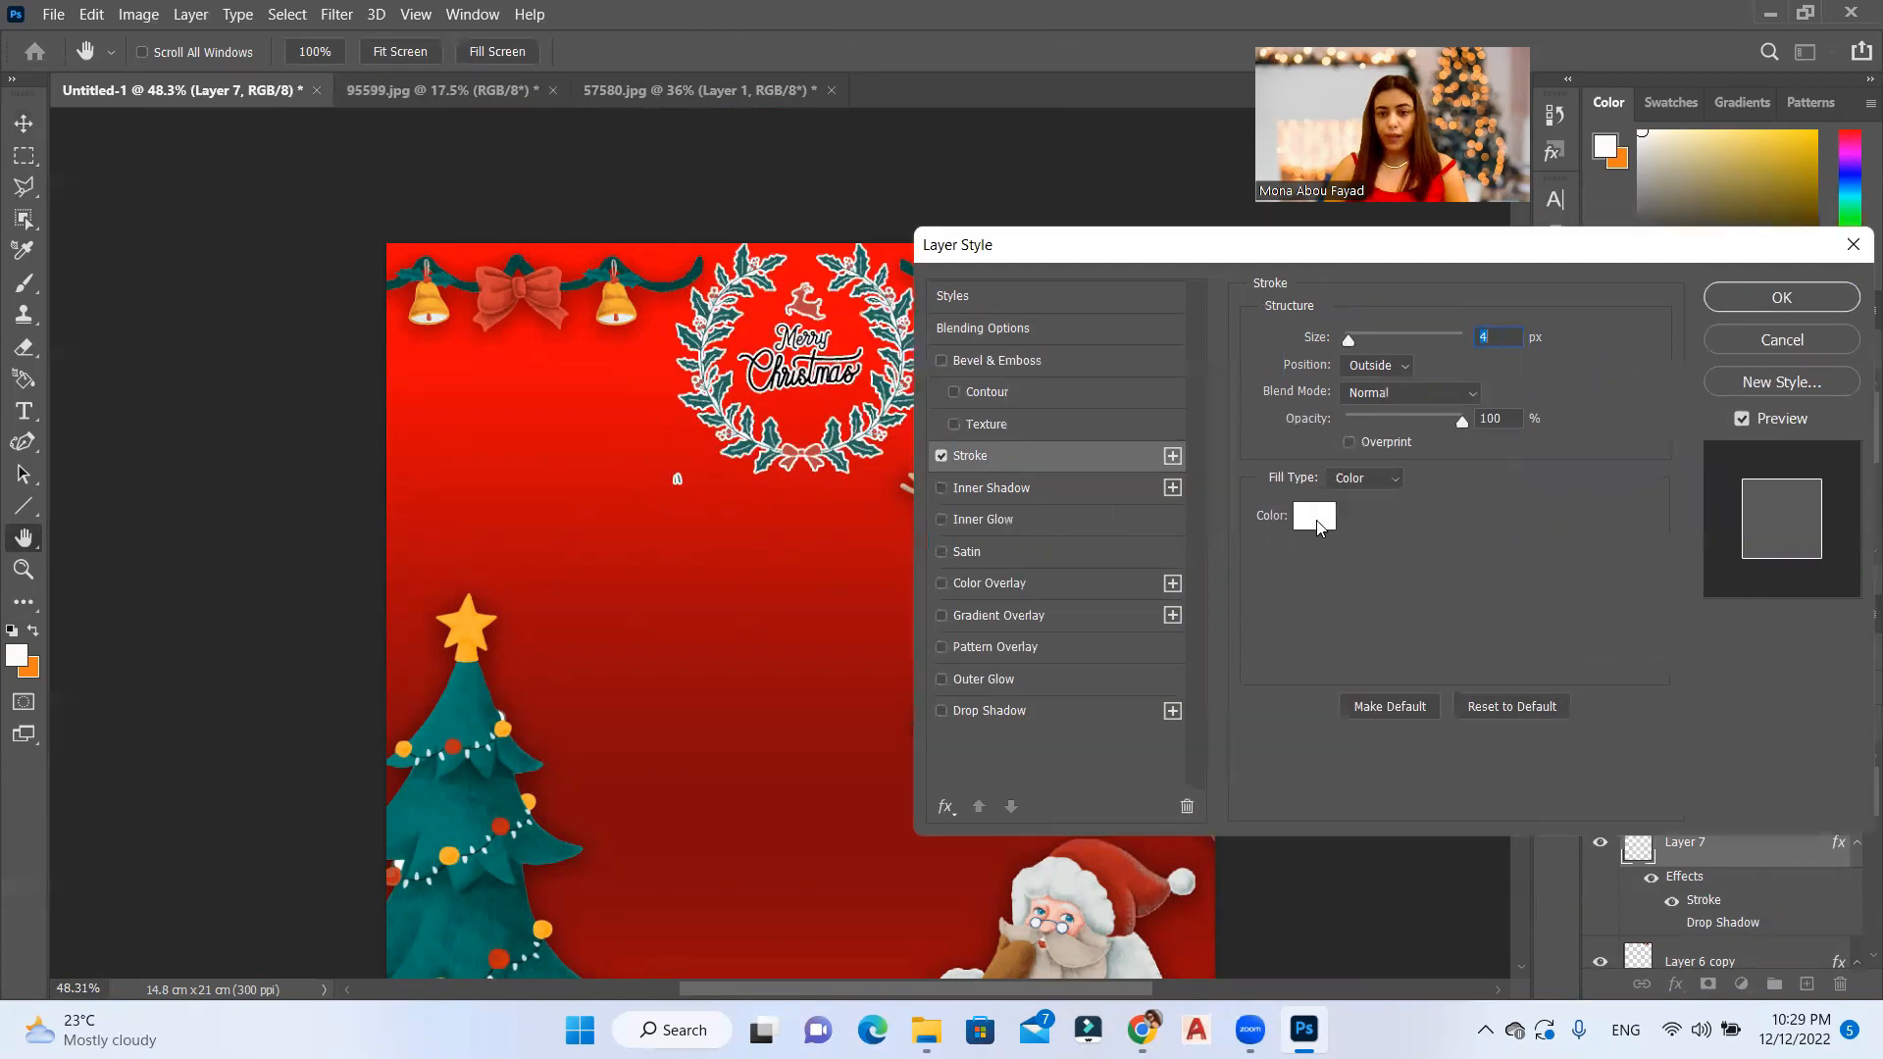
Step: Recolour the wreath's stroke with a light grey sampled from Santa's hair and beard, and apply the layer style
click(1319, 516)
click(1060, 884)
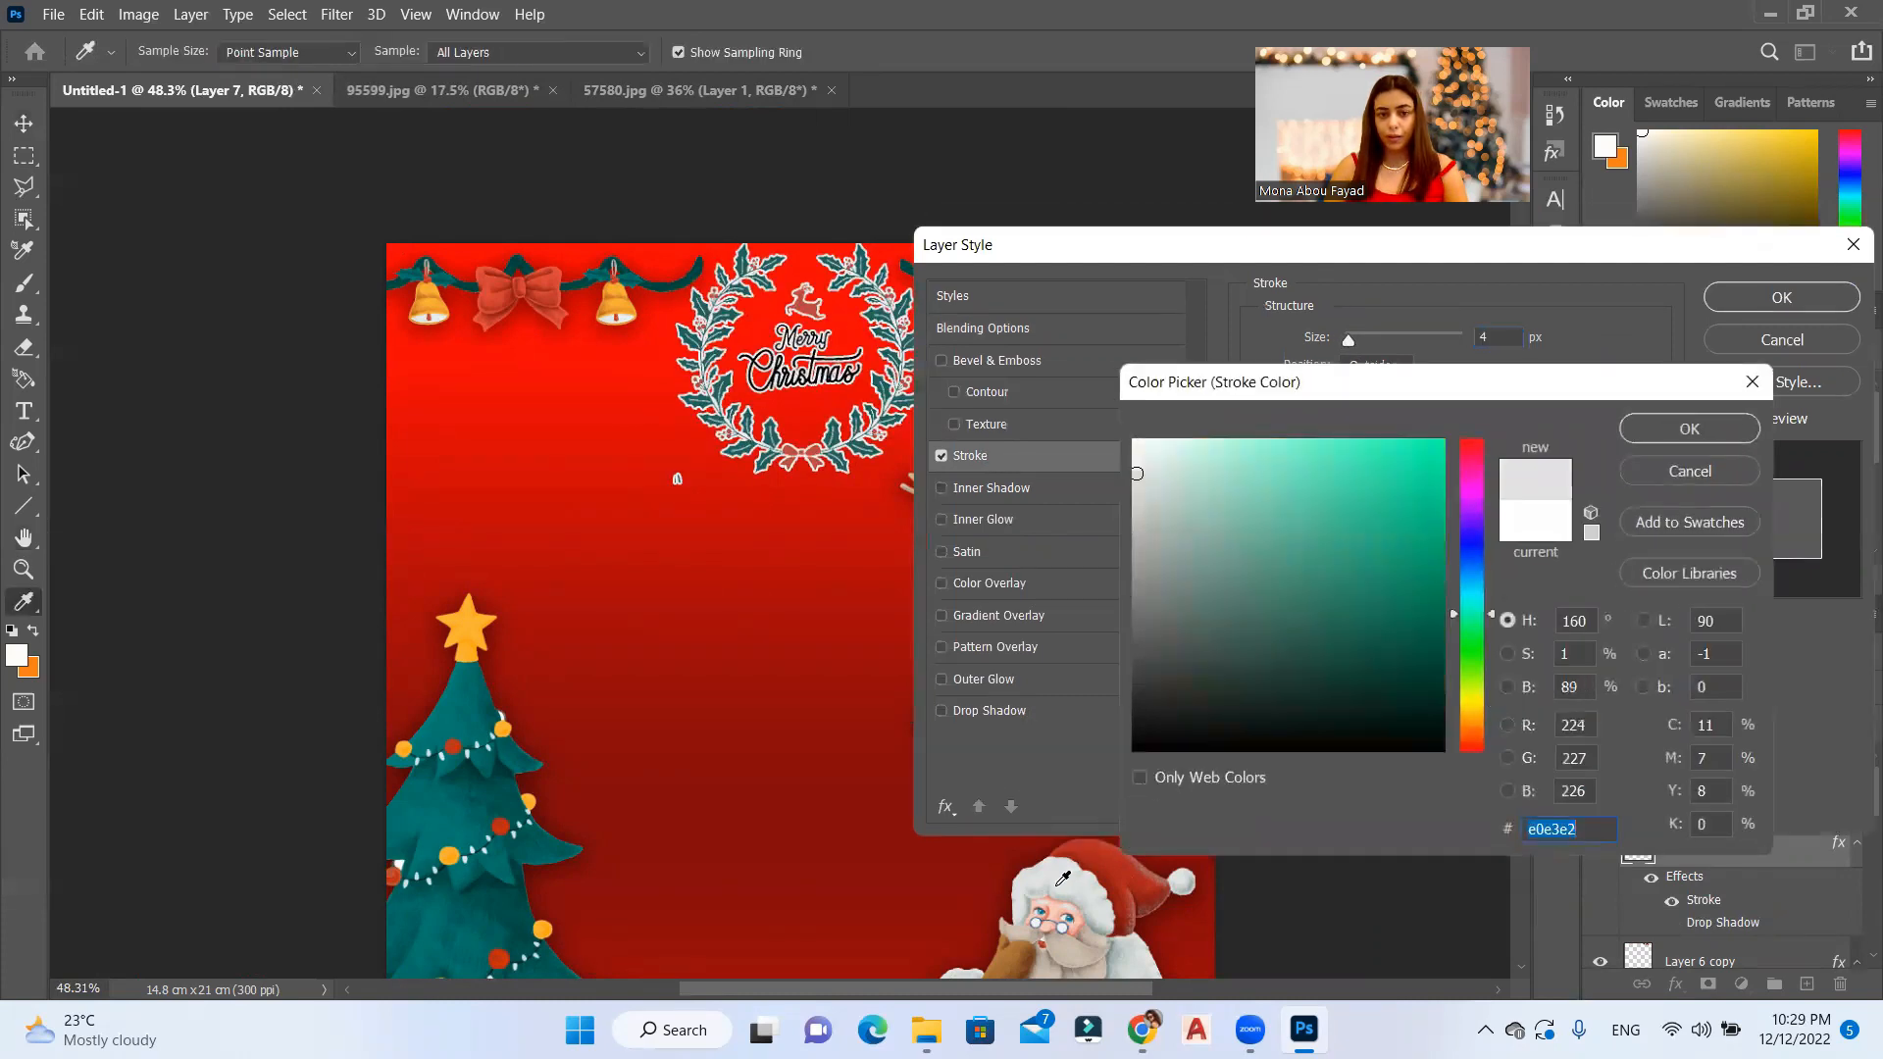
click(1069, 888)
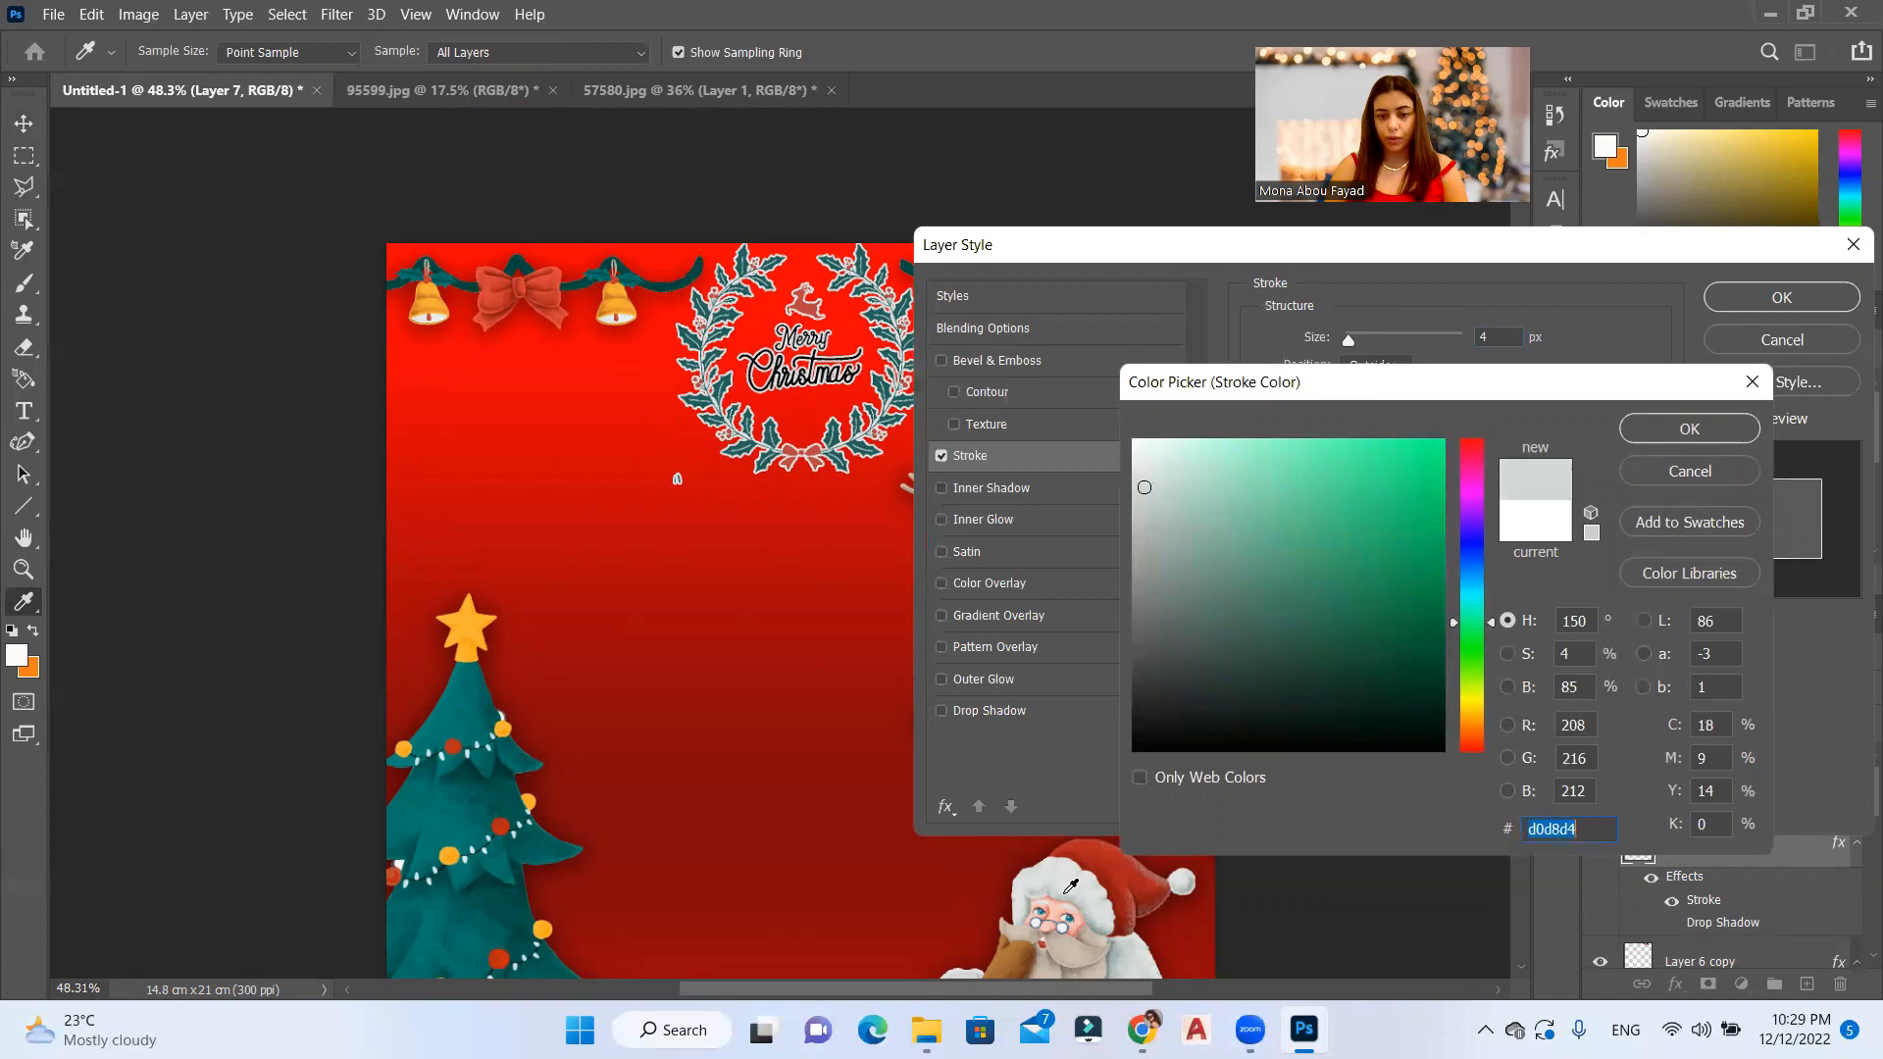
click(1095, 944)
click(1064, 928)
click(1108, 918)
click(1113, 917)
click(1113, 917)
click(1115, 916)
key(Return)
key(Down)
key(Return)
key(v)
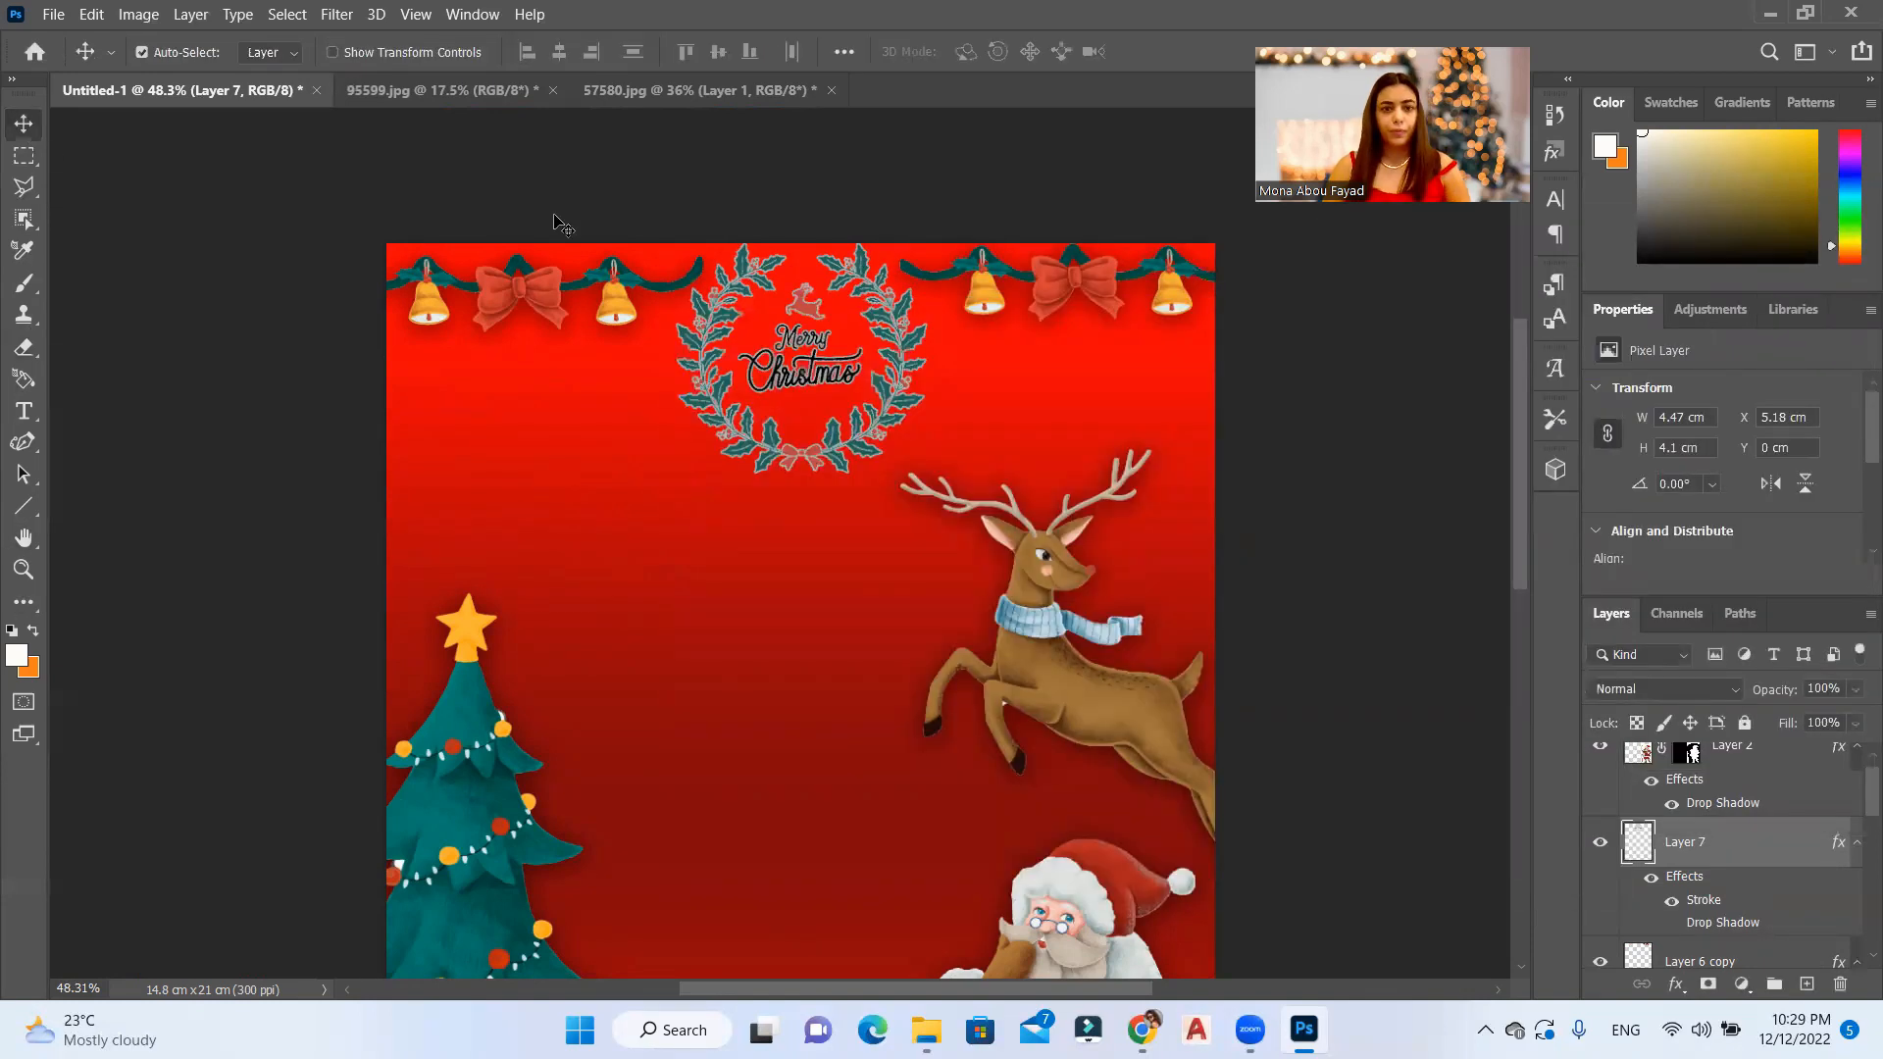
Step: Outline the Merry Christmas lettering inside the wreath with a polygonal lasso selection, leaving out the small reindeer
scroll(904, 290, up, 3)
scroll(904, 289, up, 2)
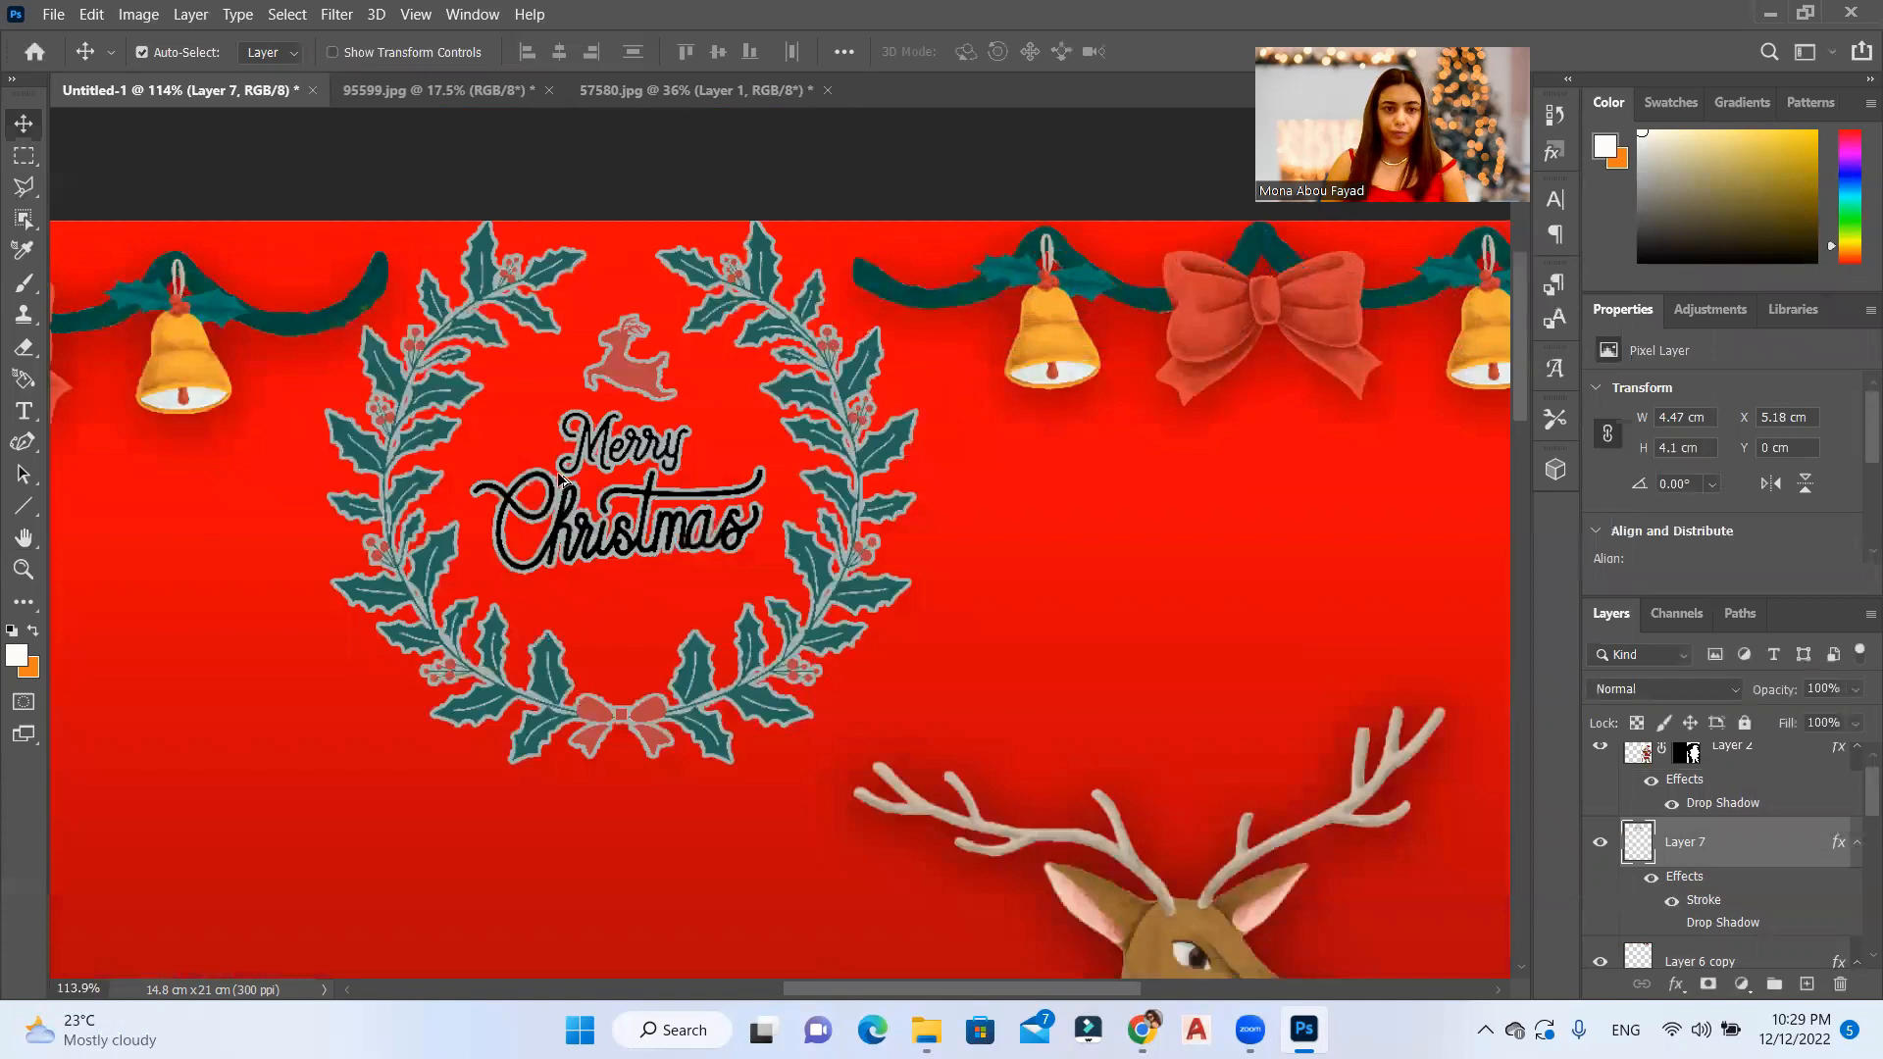
scroll(687, 333, up, 3)
click(21, 189)
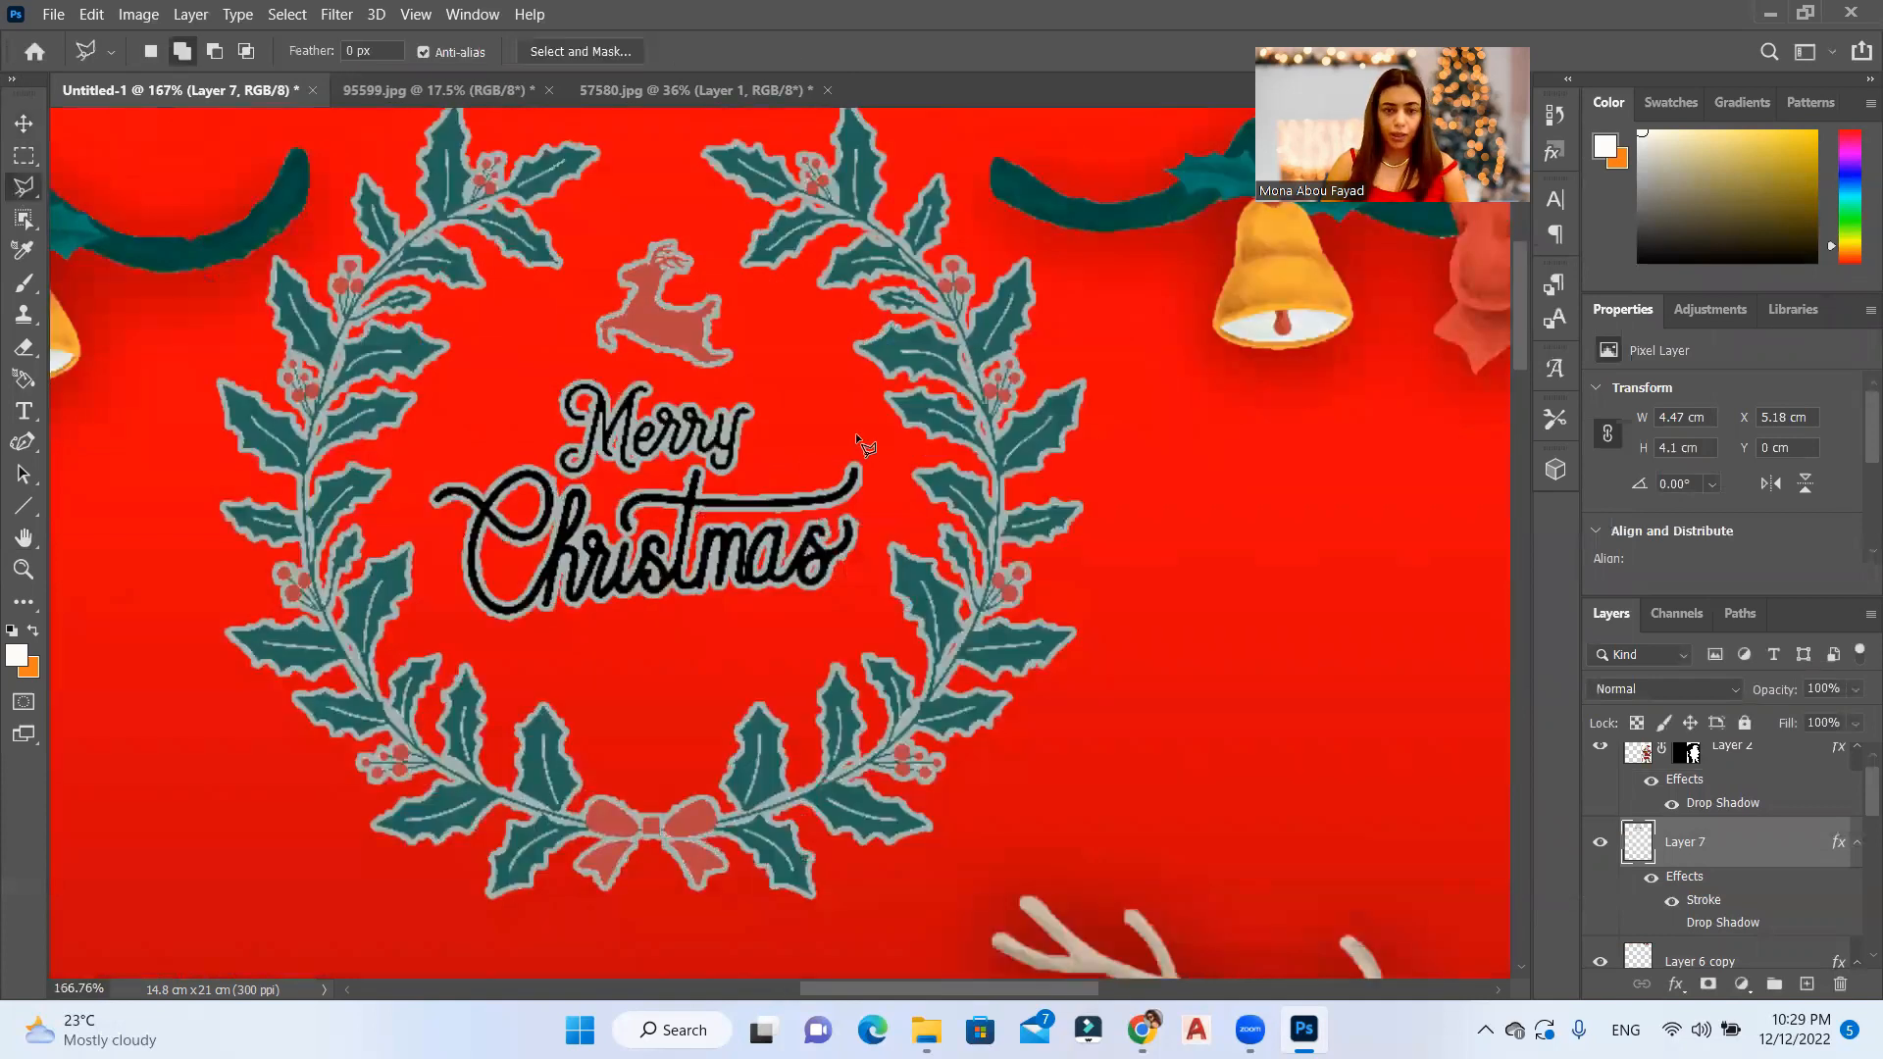
click(698, 380)
click(483, 648)
click(735, 644)
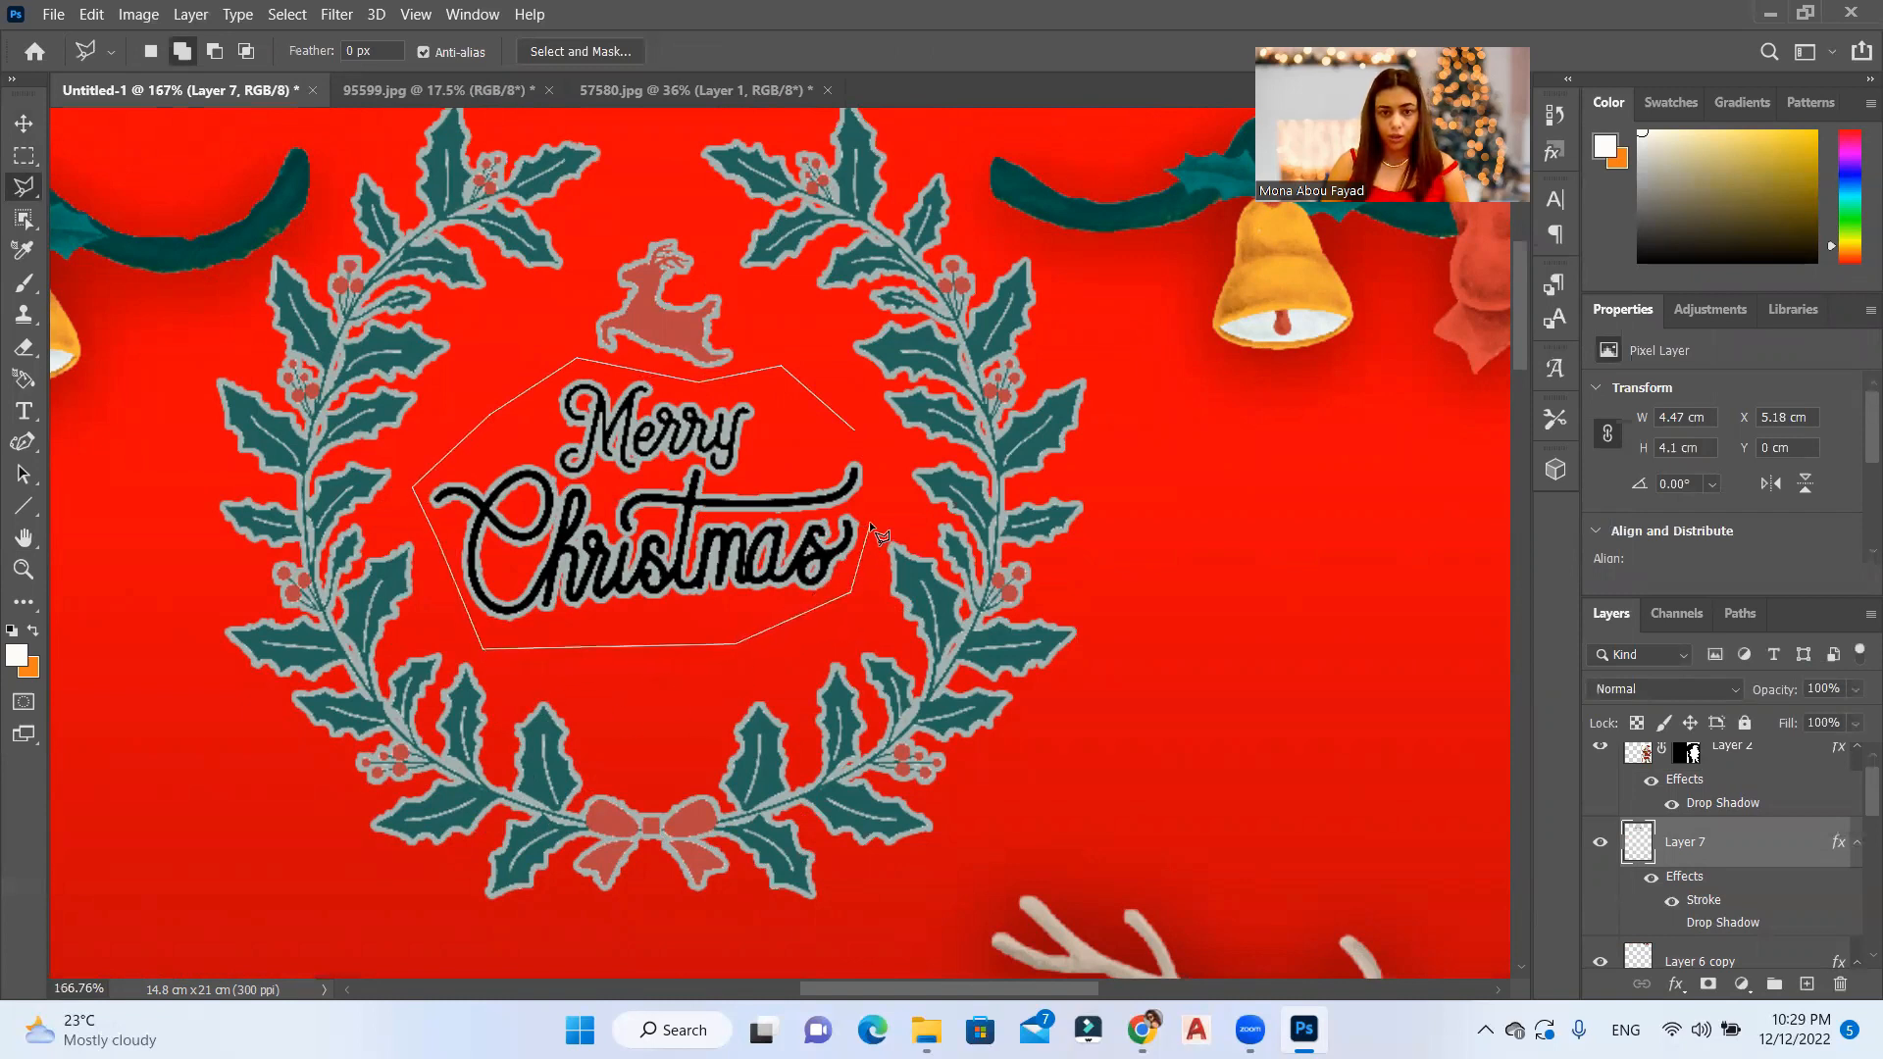
click(883, 468)
click(857, 432)
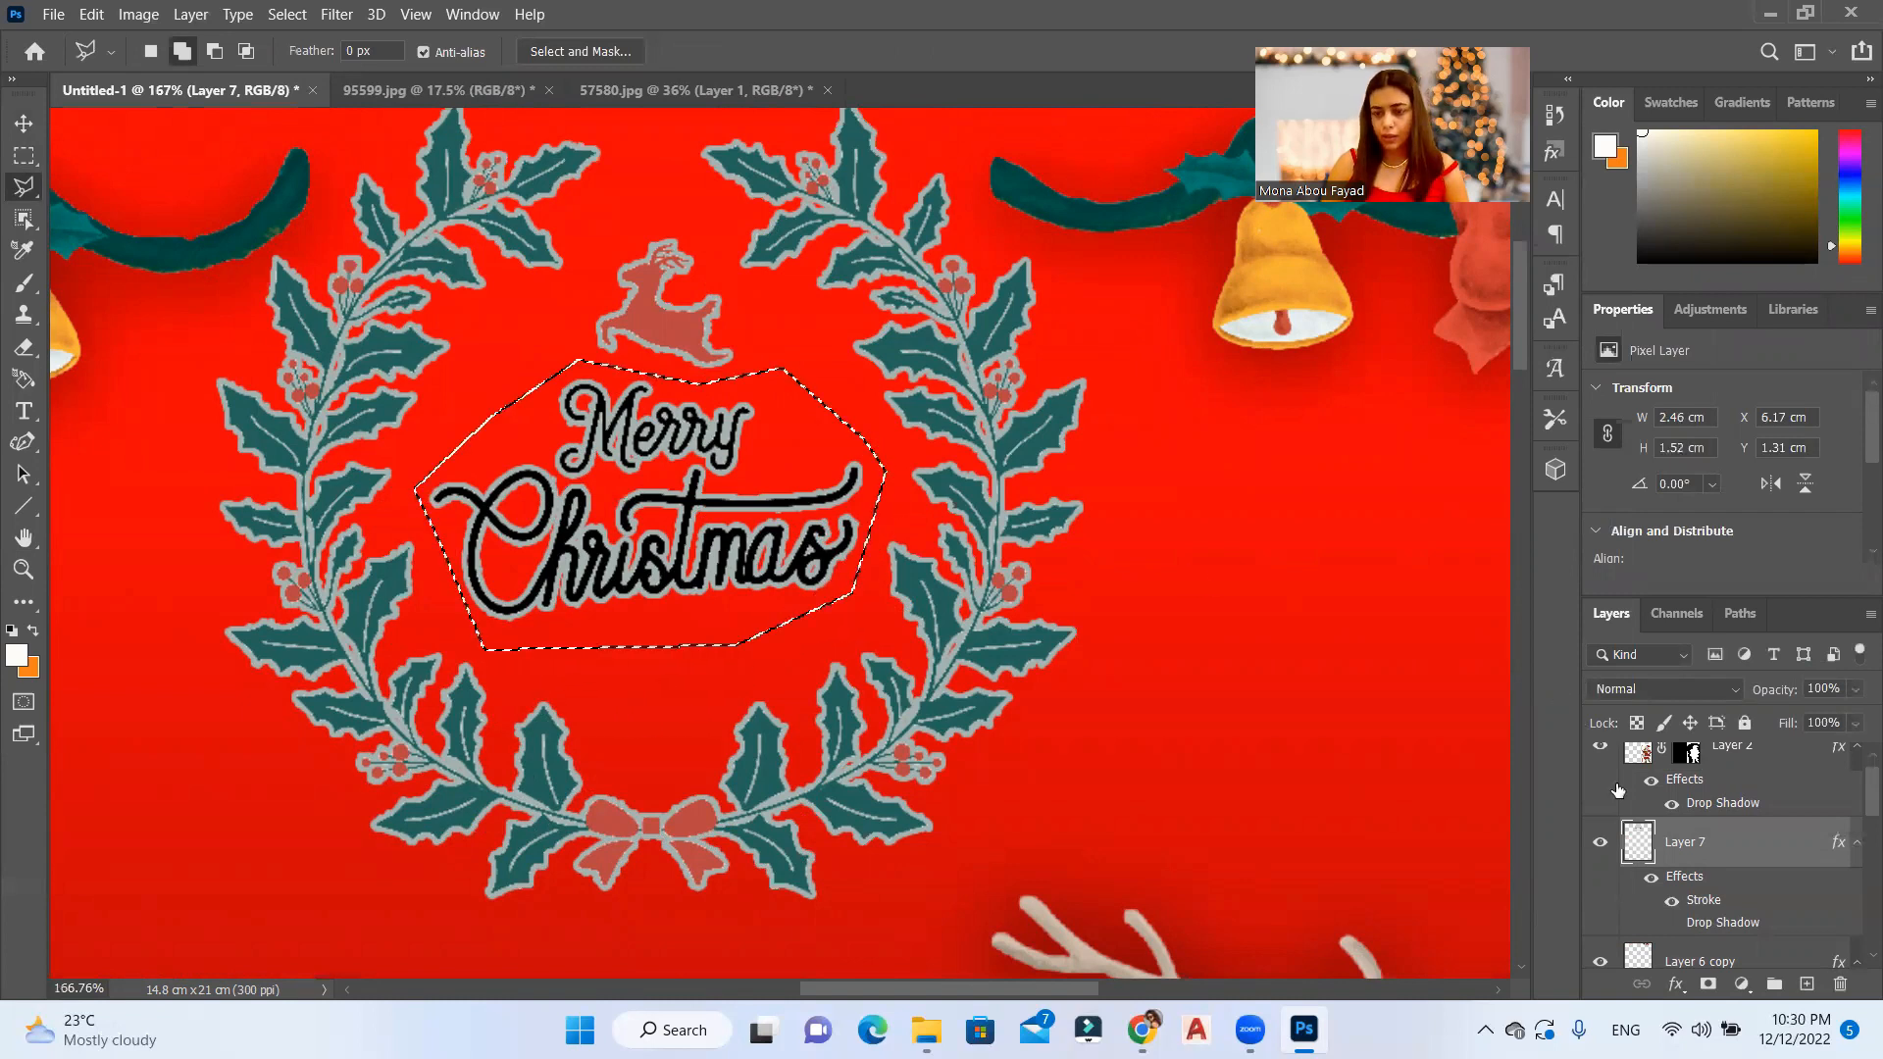
click(1601, 844)
click(1602, 845)
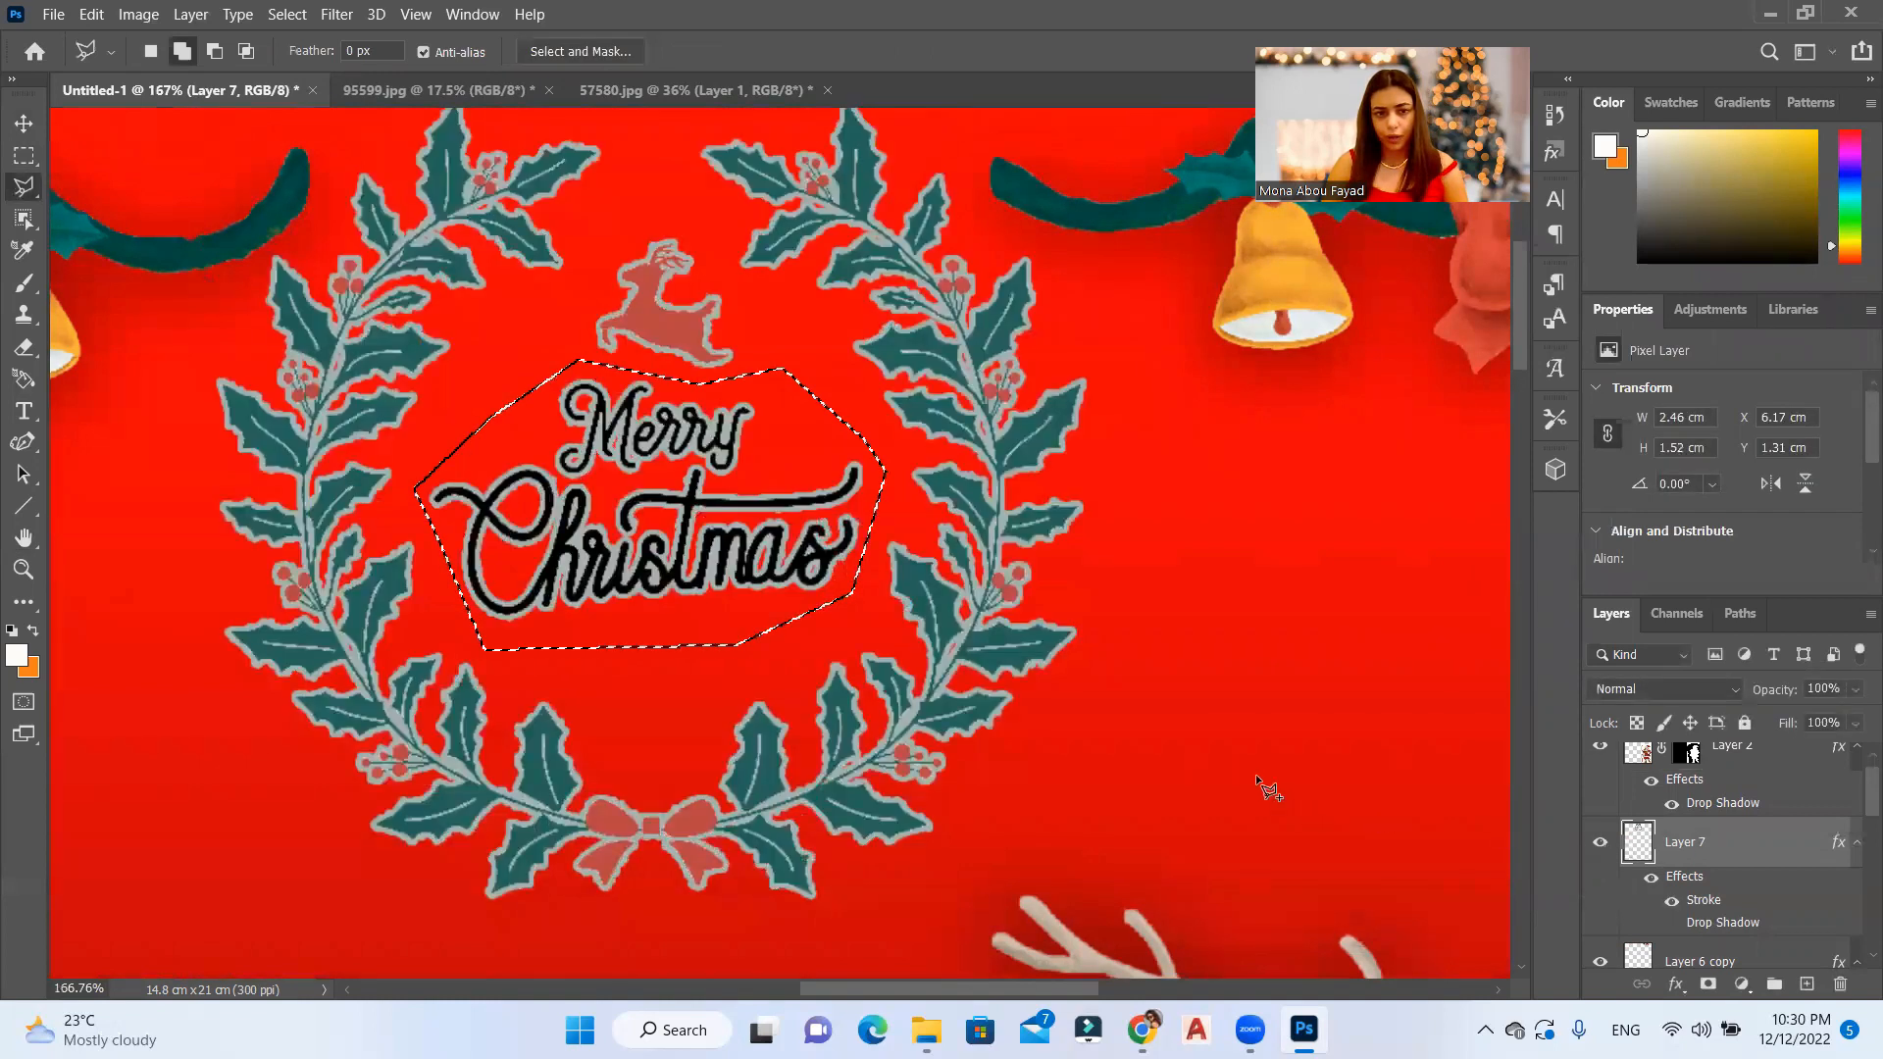
Step: Scale the selected Merry Christmas lettering to about 137.9%, reposition it inside the wreath, and deselect
key(ctrl+t)
drag(885, 501, 922, 499)
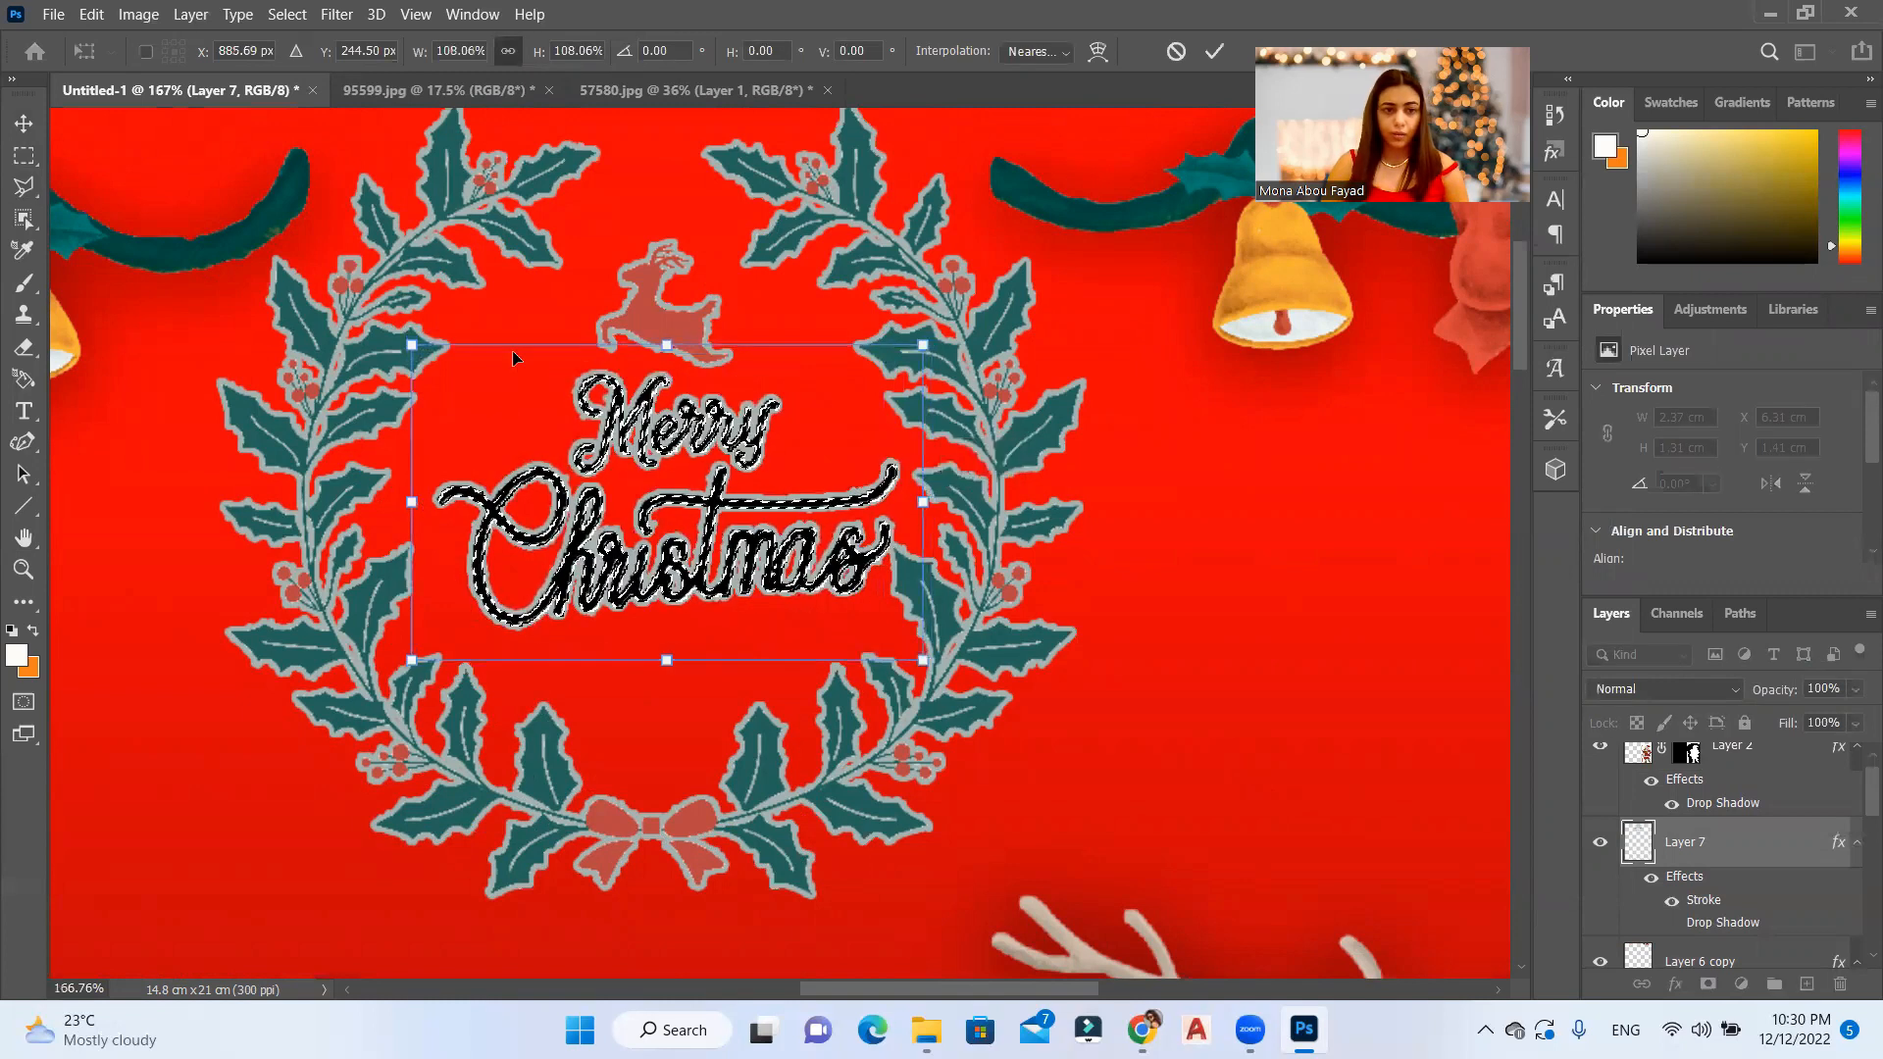
drag(413, 347, 326, 293)
drag(929, 655, 984, 687)
drag(826, 495, 801, 540)
drag(727, 454, 727, 444)
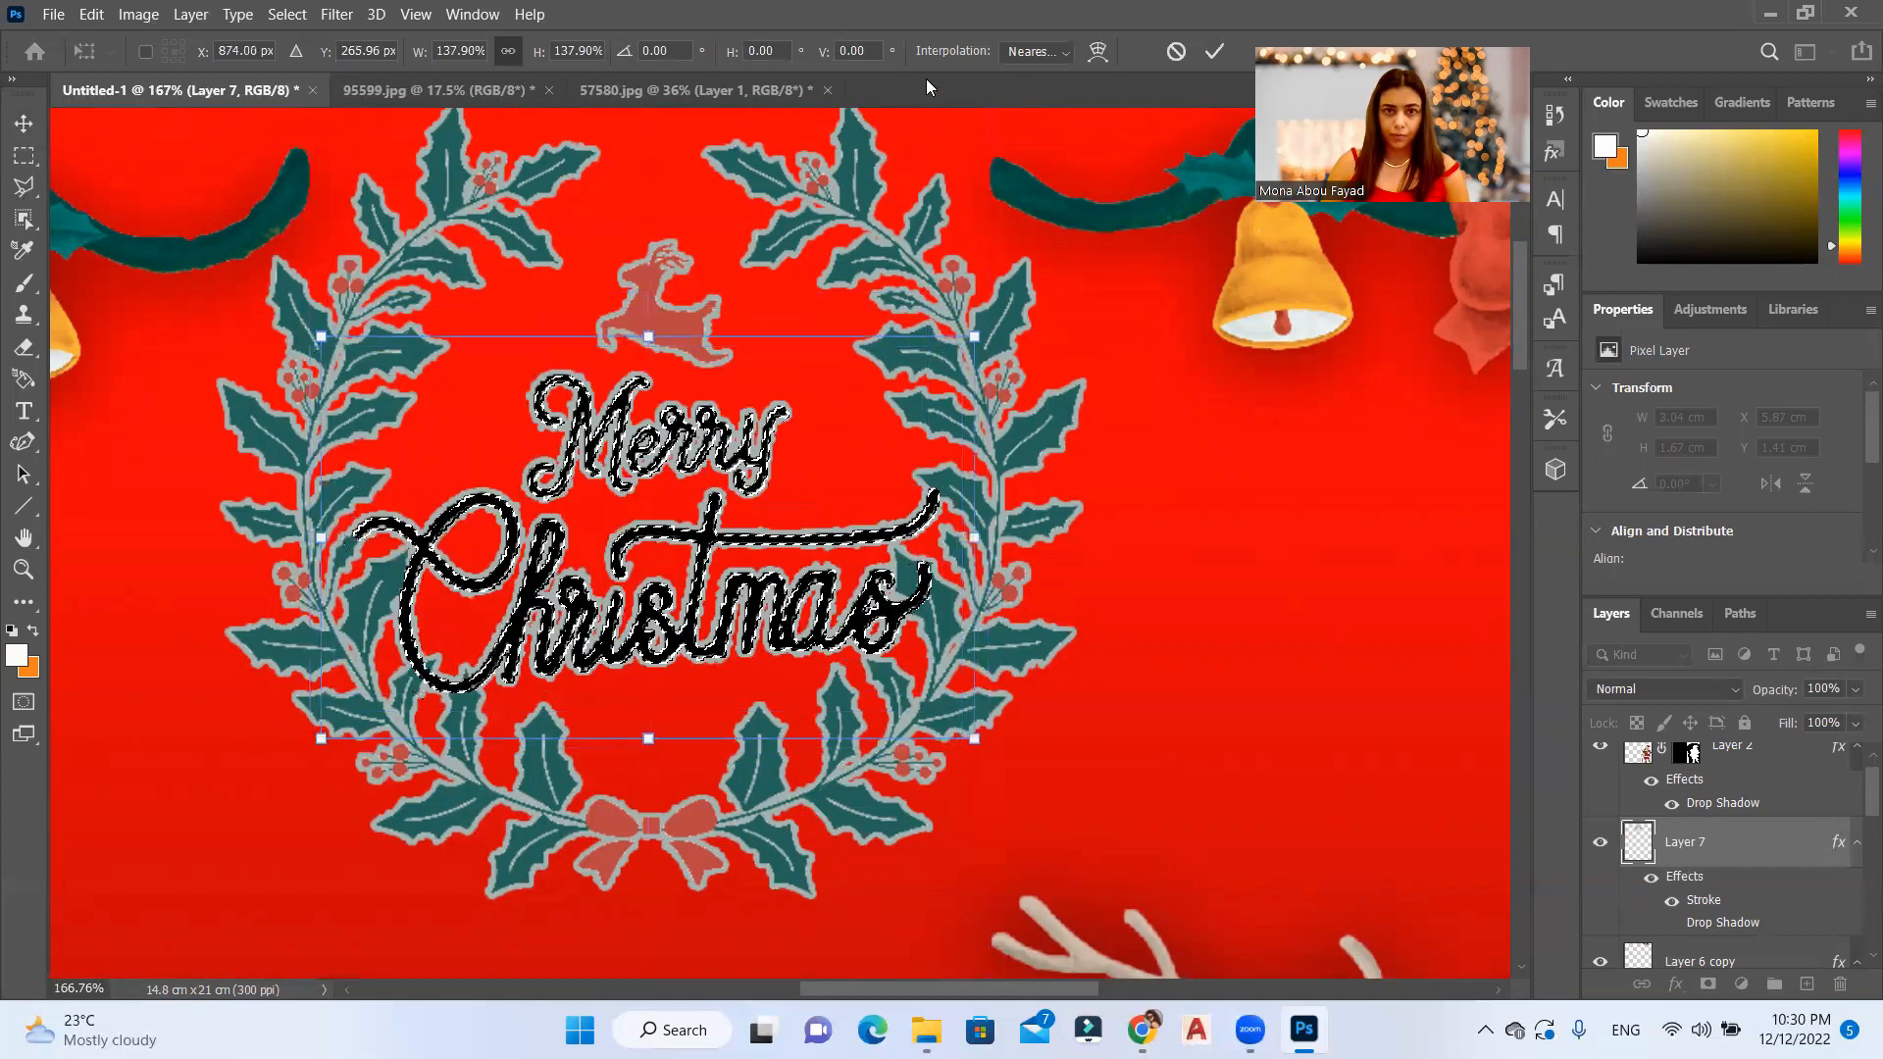
click(1214, 52)
scroll(784, 431, down, 4)
key(ctrl+d)
Step: Reduce the wreath's drop shadow opacity to 25%
scroll(797, 529, down, 9)
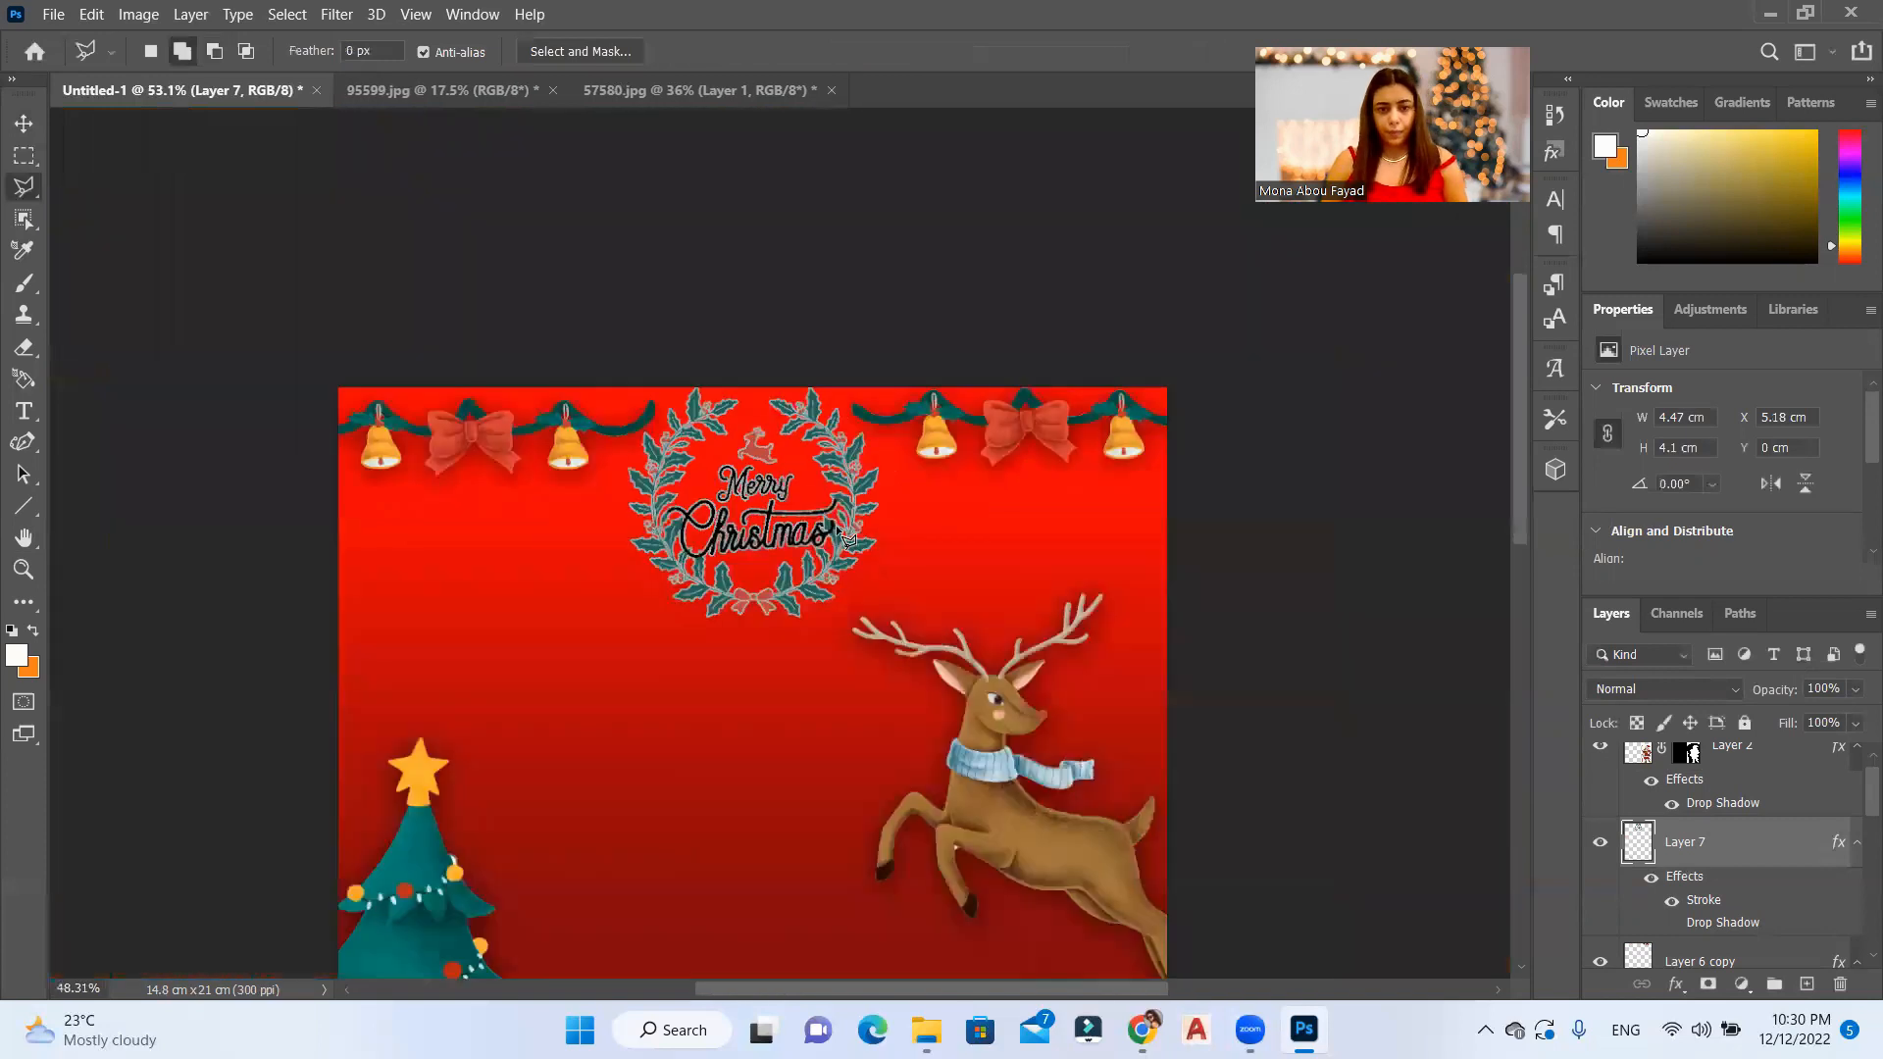
scroll(848, 539, down, 2)
double_click(1723, 922)
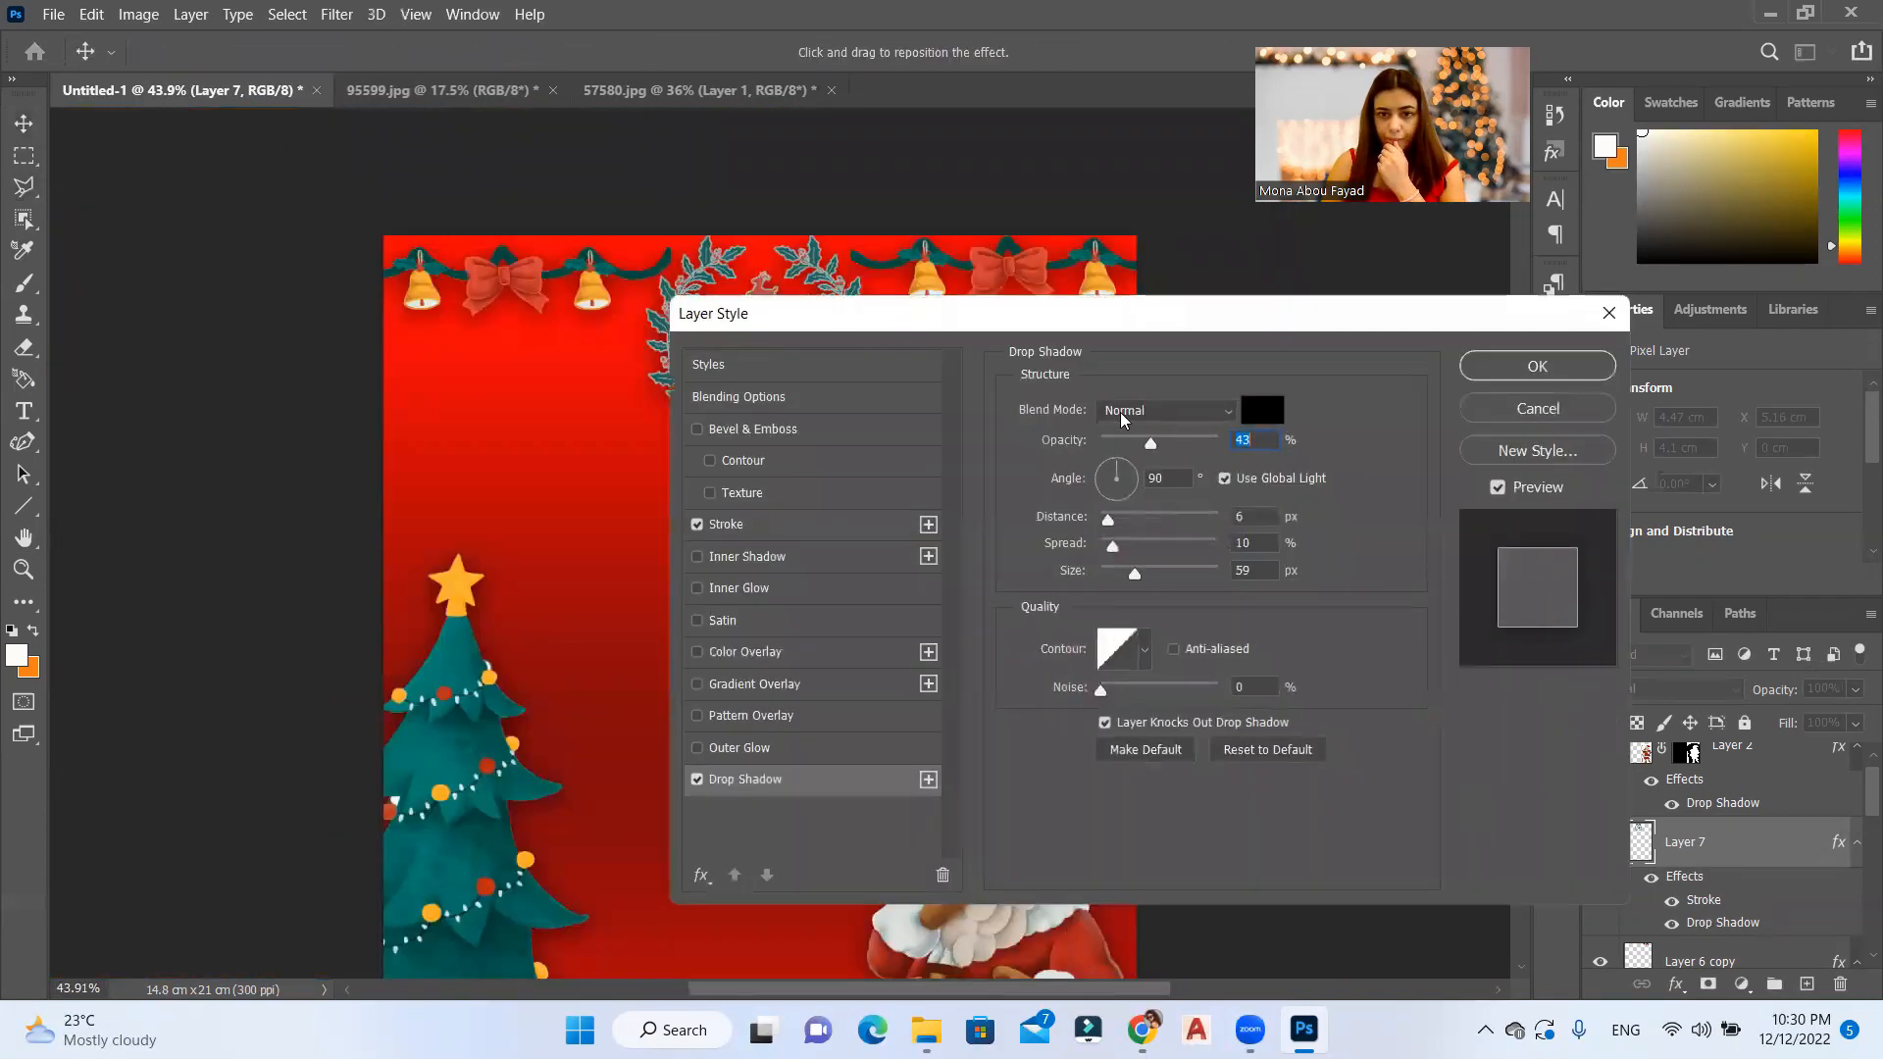
drag(1133, 443, 1136, 447)
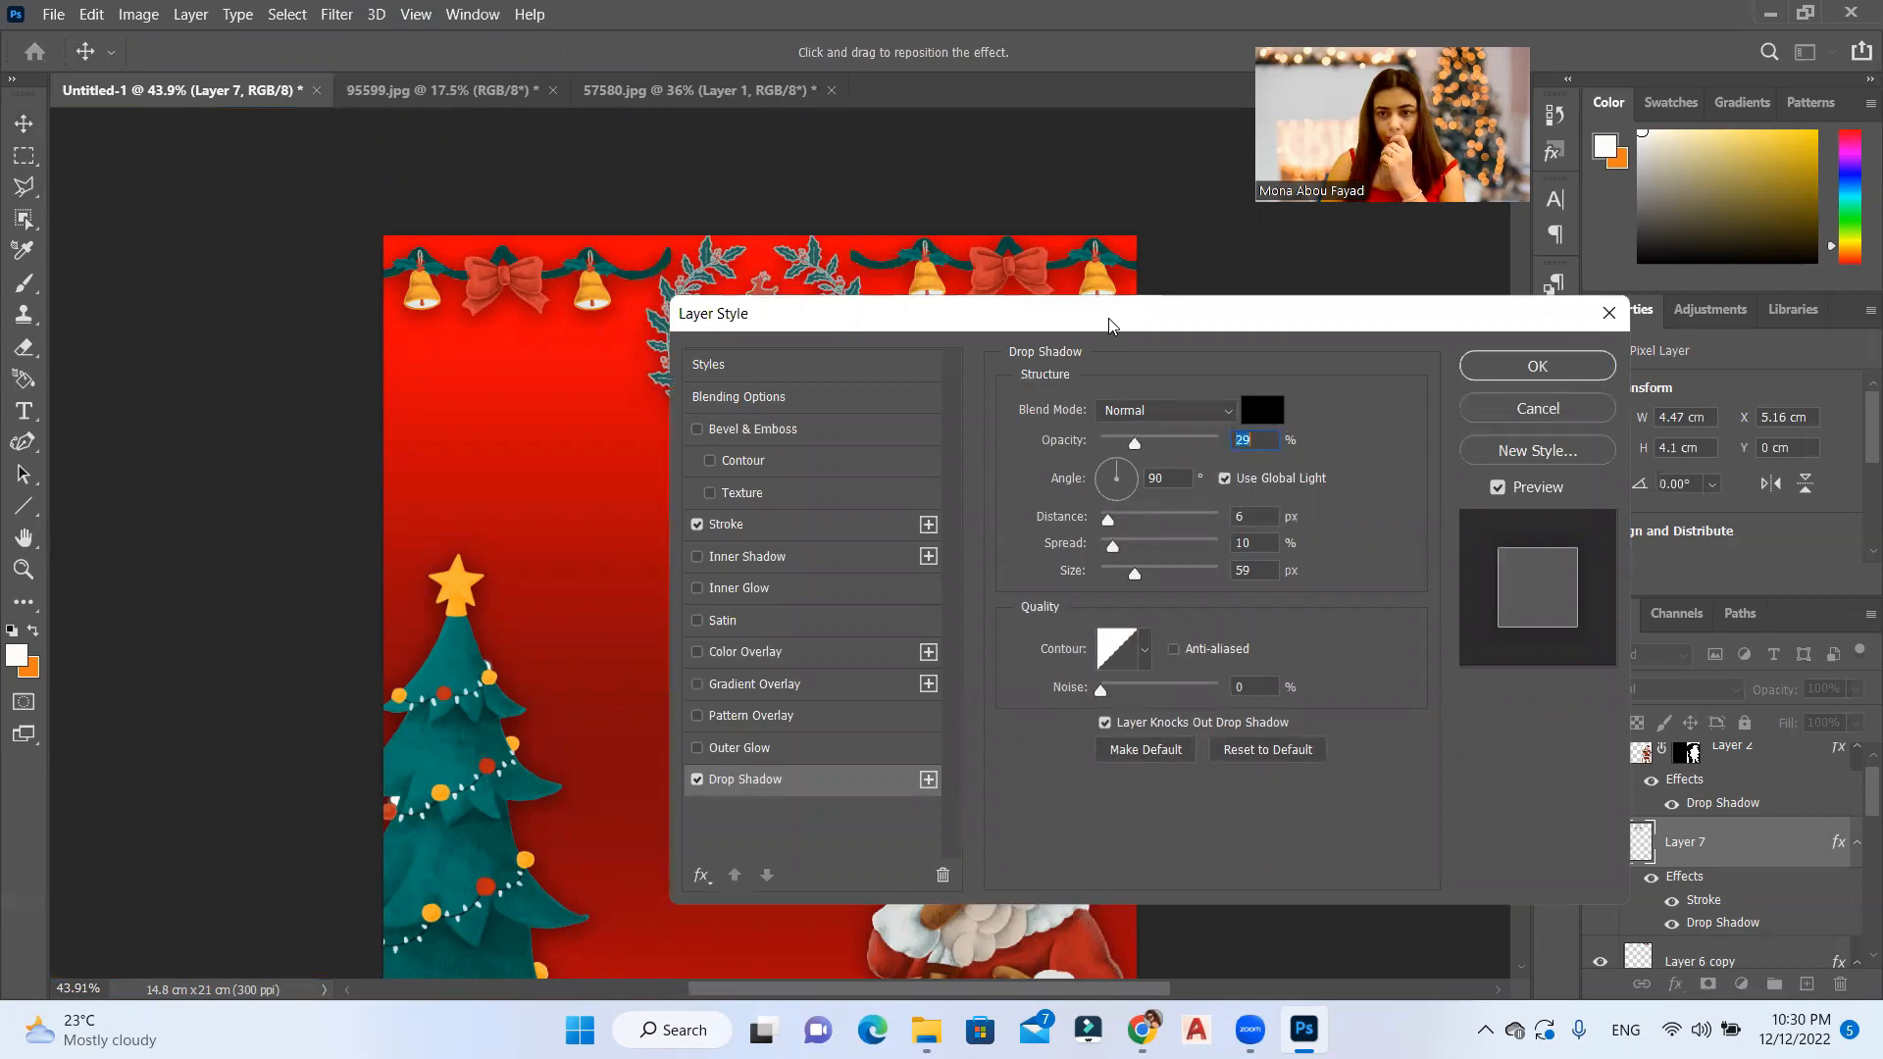
drag(1110, 324, 1224, 318)
mouse_move(1249, 441)
mouse_down()
mouse_move(1261, 474)
mouse_move(1245, 465)
mouse_up()
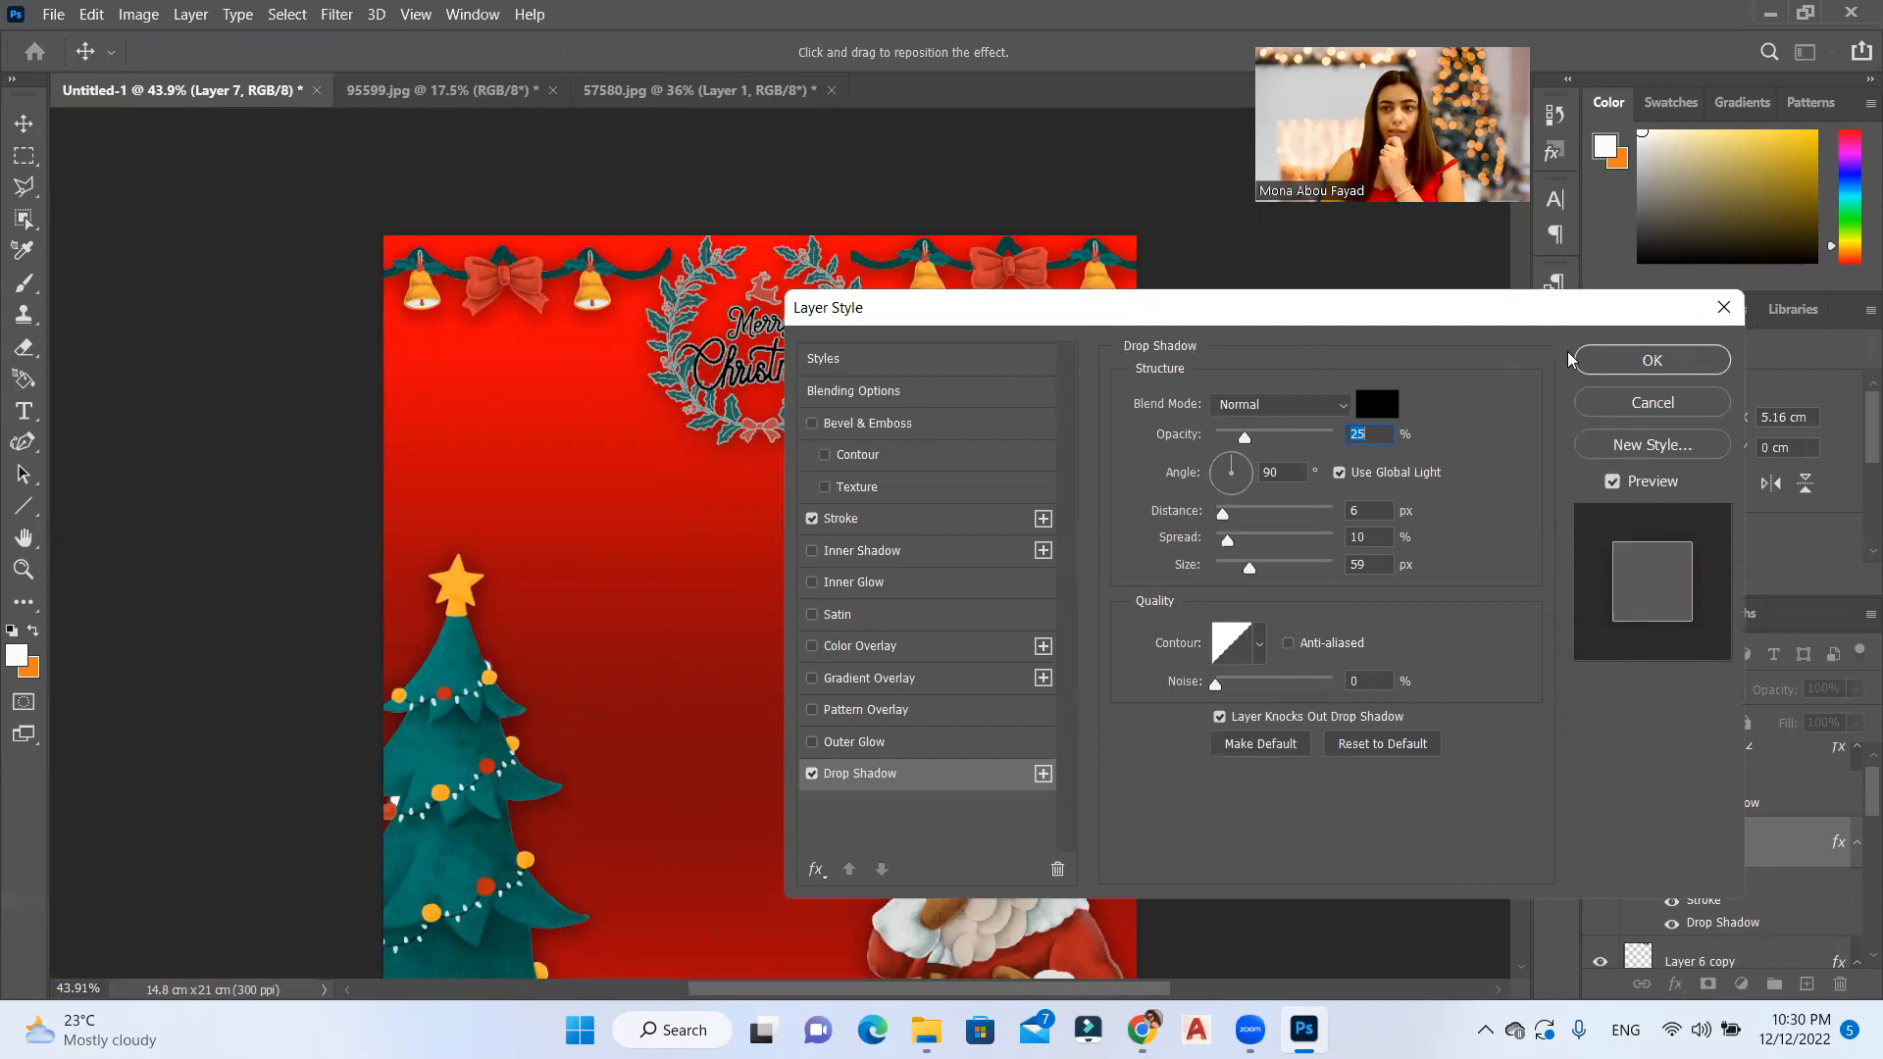
click(1623, 363)
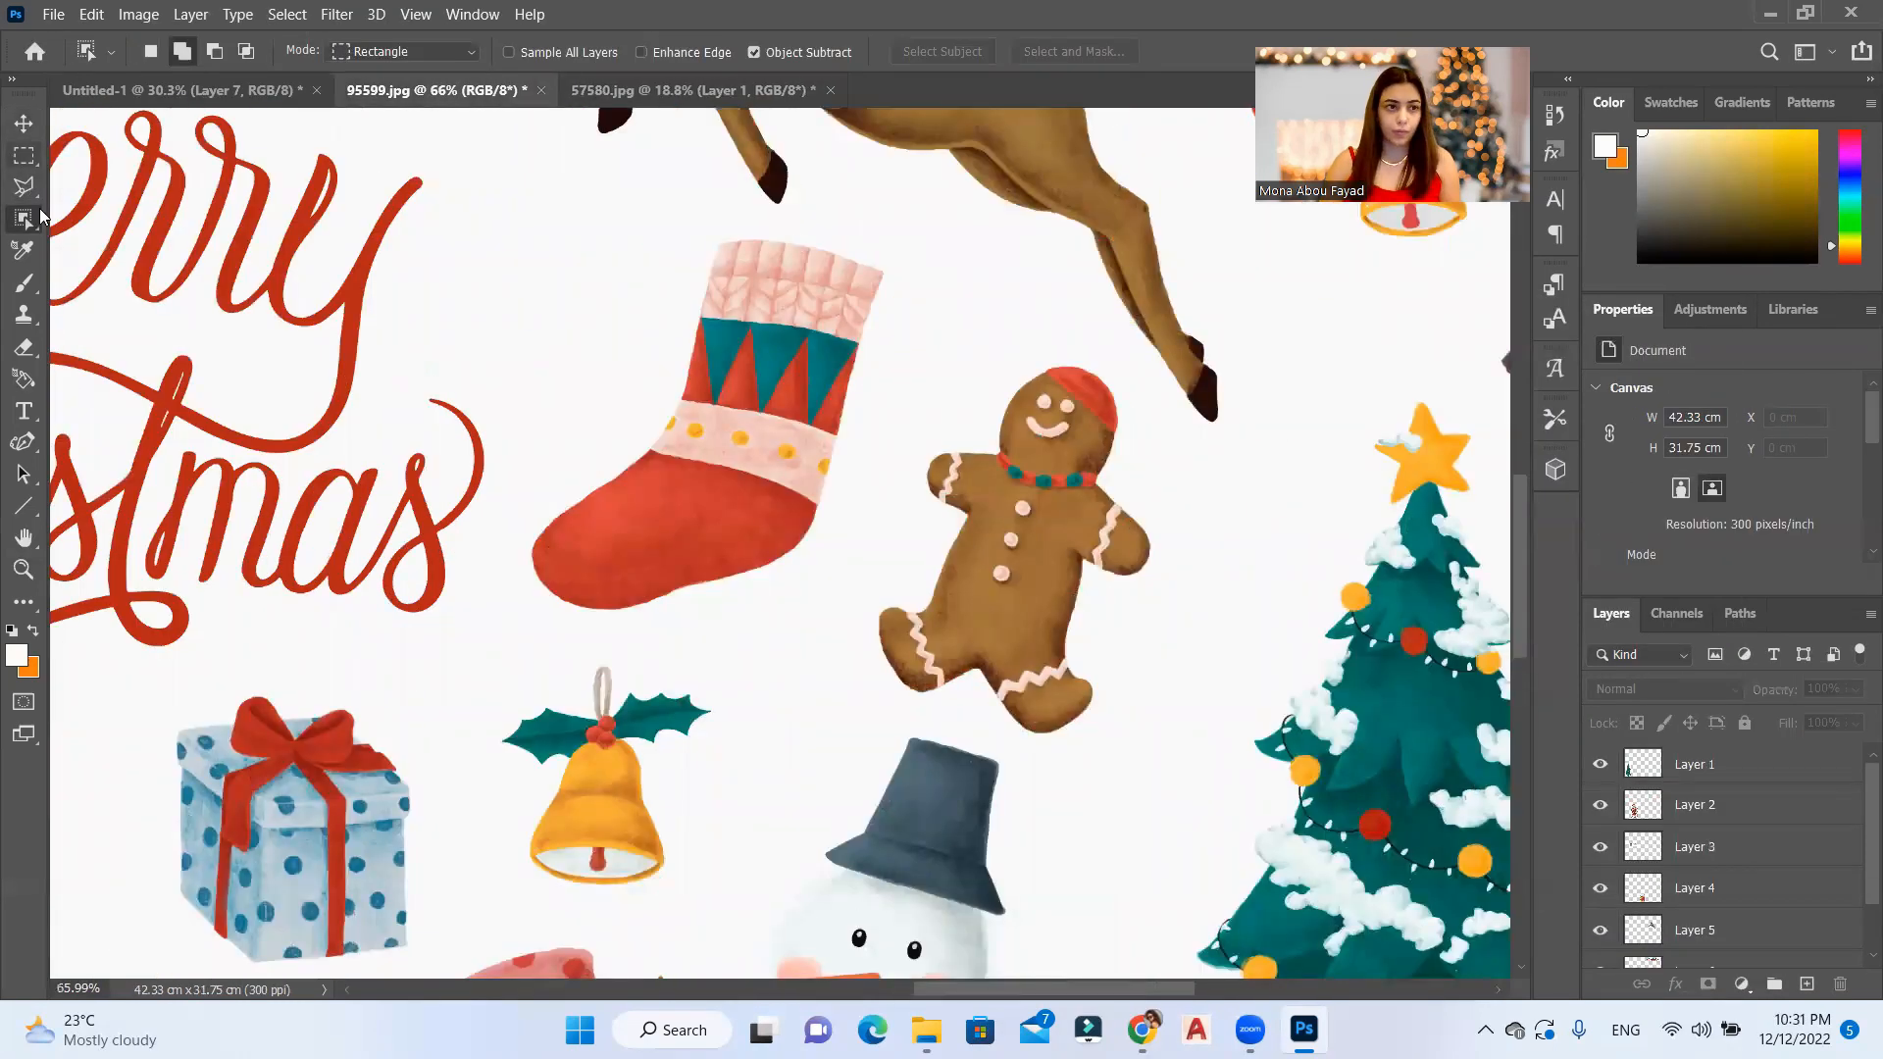
Step: Copy the red Christmas stocking from 95599.jpg into the Untitled-1 card and flip it horizontally
drag(890, 224, 513, 631)
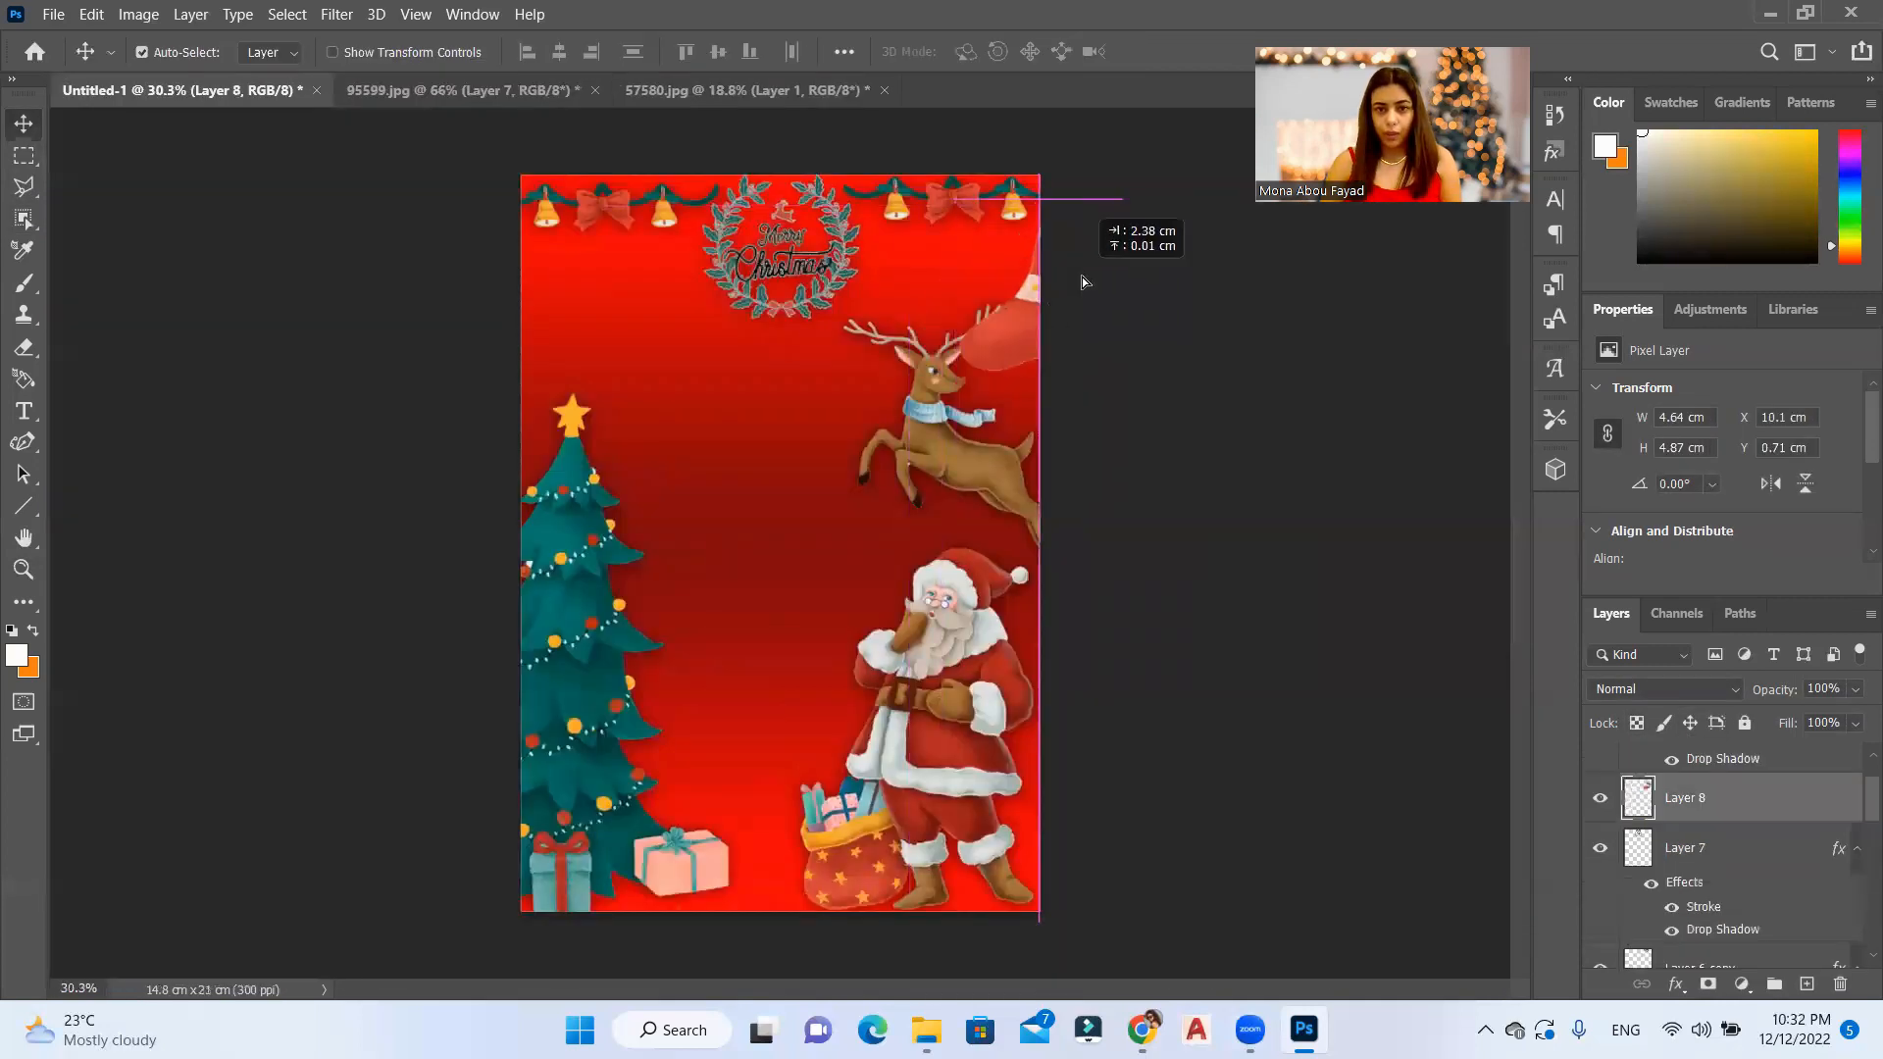
drag(1080, 276, 599, 334)
right_click(591, 286)
click(763, 703)
Step: Resize the stocking, place it above the tree near the card's left edge, and paste the drop shadow layer style onto it
drag(650, 257, 641, 238)
drag(604, 328, 591, 328)
drag(635, 364, 571, 325)
key(Return)
right_click(1777, 790)
click(1558, 557)
Step: In 95599.jpg, select the red gift box with the blue ribbon and copy it to a new layer
click(687, 90)
click(463, 90)
scroll(637, 521, down, 5)
scroll(638, 520, down, 1)
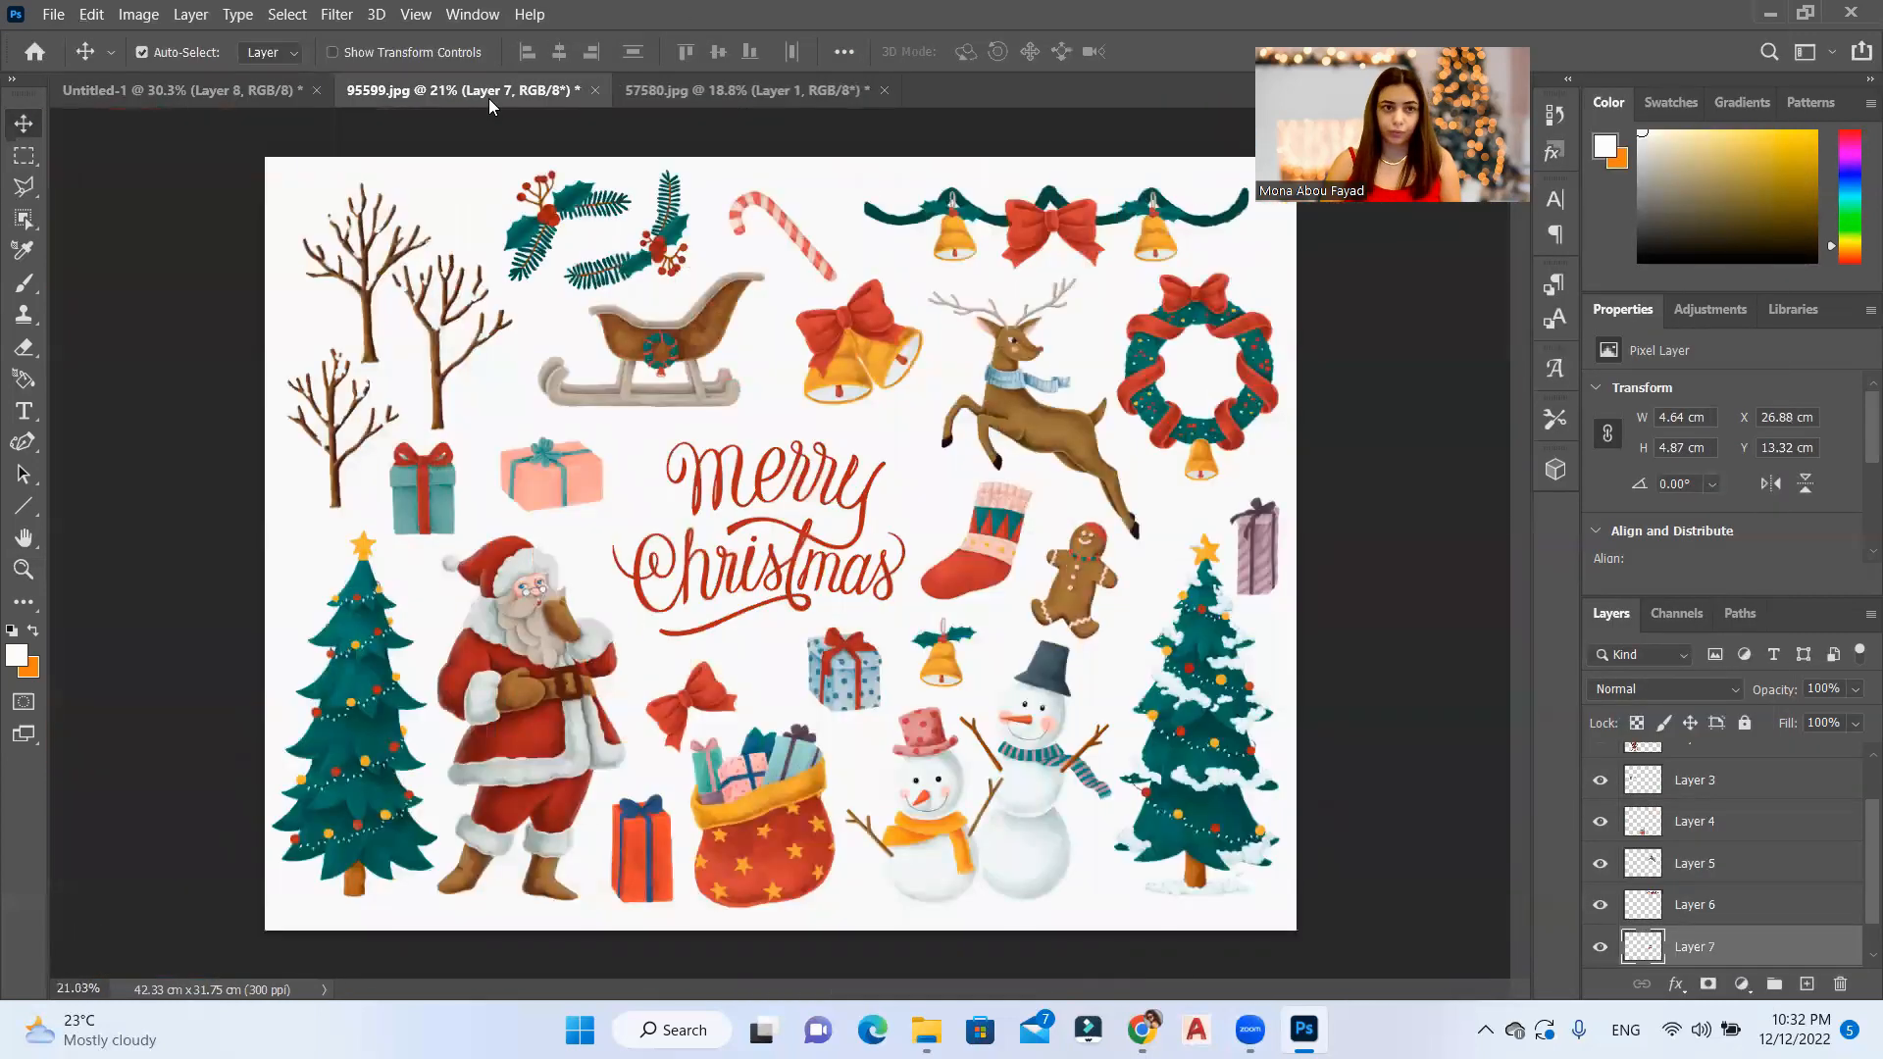
click(270, 90)
click(383, 89)
scroll(689, 868, up, 6)
click(26, 224)
scroll(608, 628, down, 2)
click(1697, 948)
drag(660, 492, 422, 849)
key(ctrl+j)
Step: Move the red gift box into the Untitled-1 card and scale it to fit beside the gift sack
click(24, 124)
drag(555, 667, 779, 844)
key(ctrl+t)
drag(803, 761, 782, 805)
key(Return)
drag(753, 877, 769, 880)
Step: Paste the drop shadow layer style onto the red gift box and adjust its position slightly
right_click(1800, 763)
click(1599, 556)
scroll(775, 481, up, 3)
scroll(763, 471, down, 1)
drag(728, 719, 727, 713)
scroll(1078, 663, down, 4)
scroll(768, 569, up, 5)
Step: Add a paragraph text box about 6.1 cm wide and 0.96 cm high beside the reindeer, reading "you are invited!"
click(23, 411)
drag(580, 330, 899, 382)
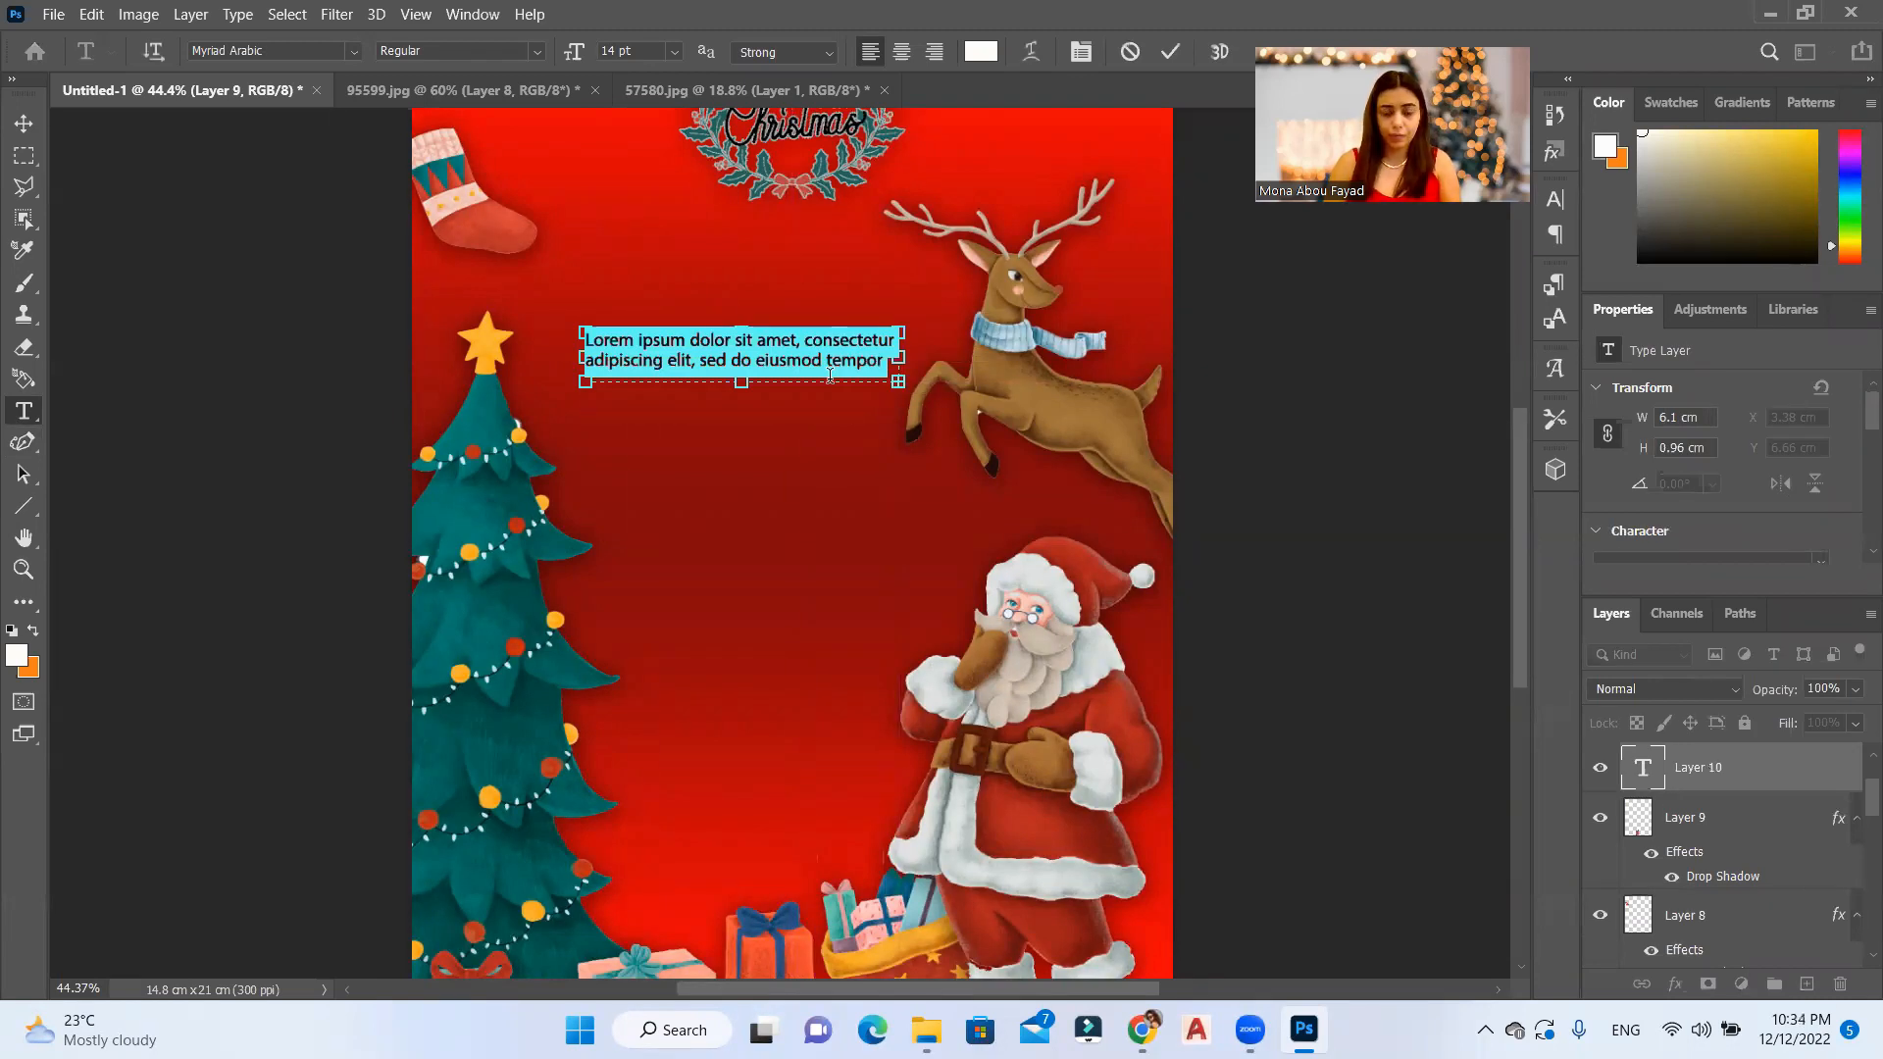
key(BackSpace)
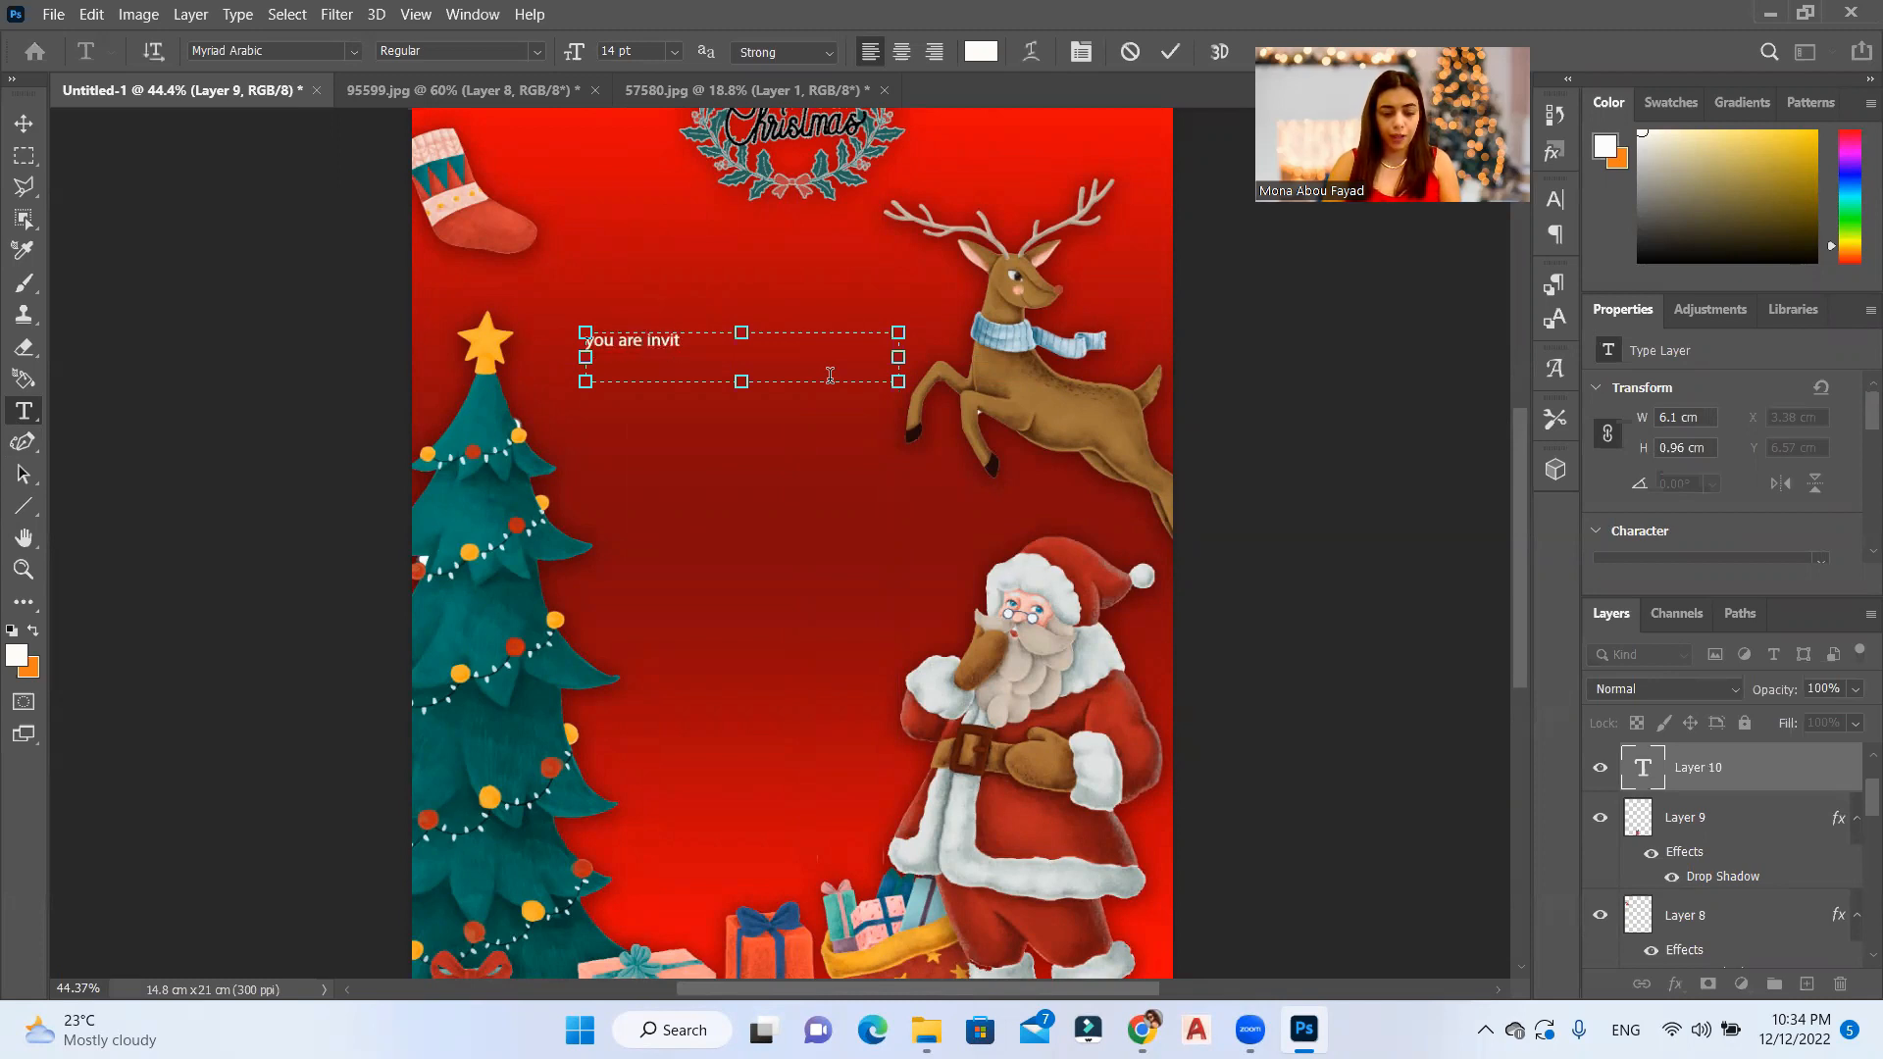
Step: Centre the invitation text at 24 pt and enlarge its text box to about 6.84 × 1.46 cm
key(ctrl+a)
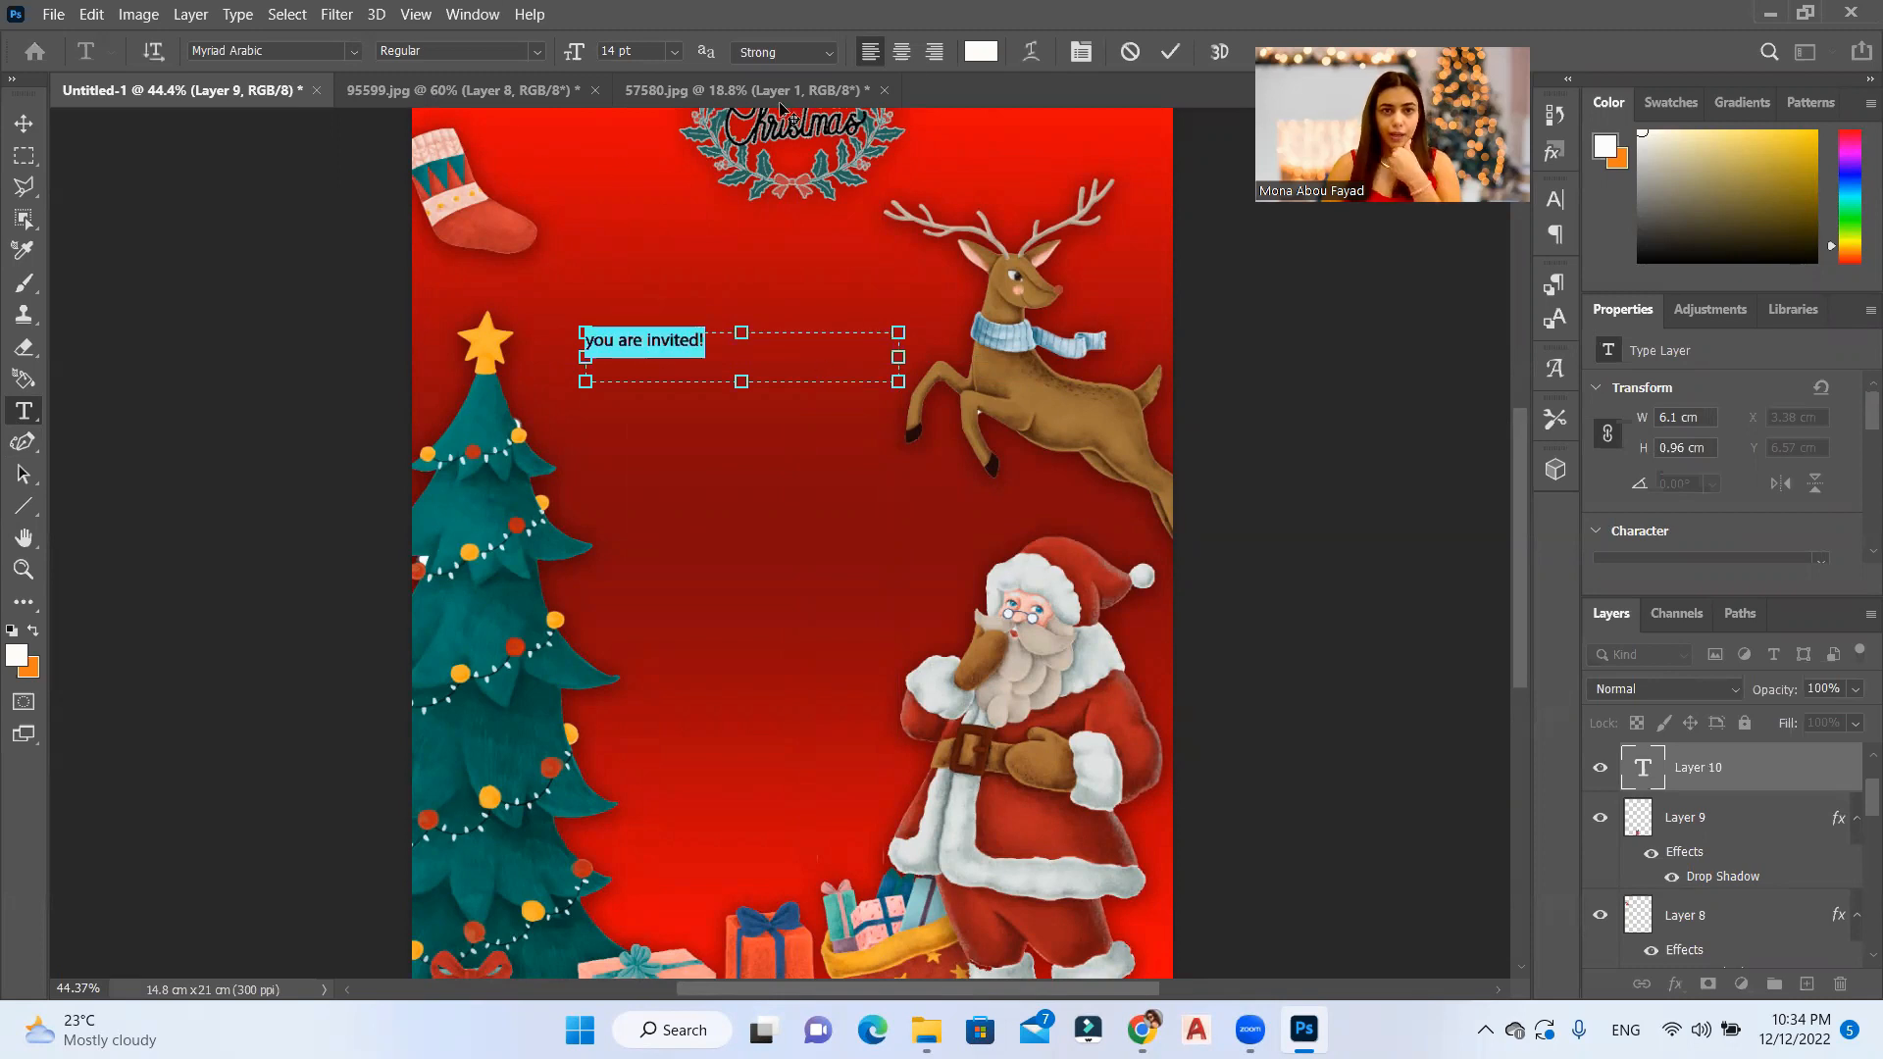
click(902, 51)
drag(899, 382, 937, 406)
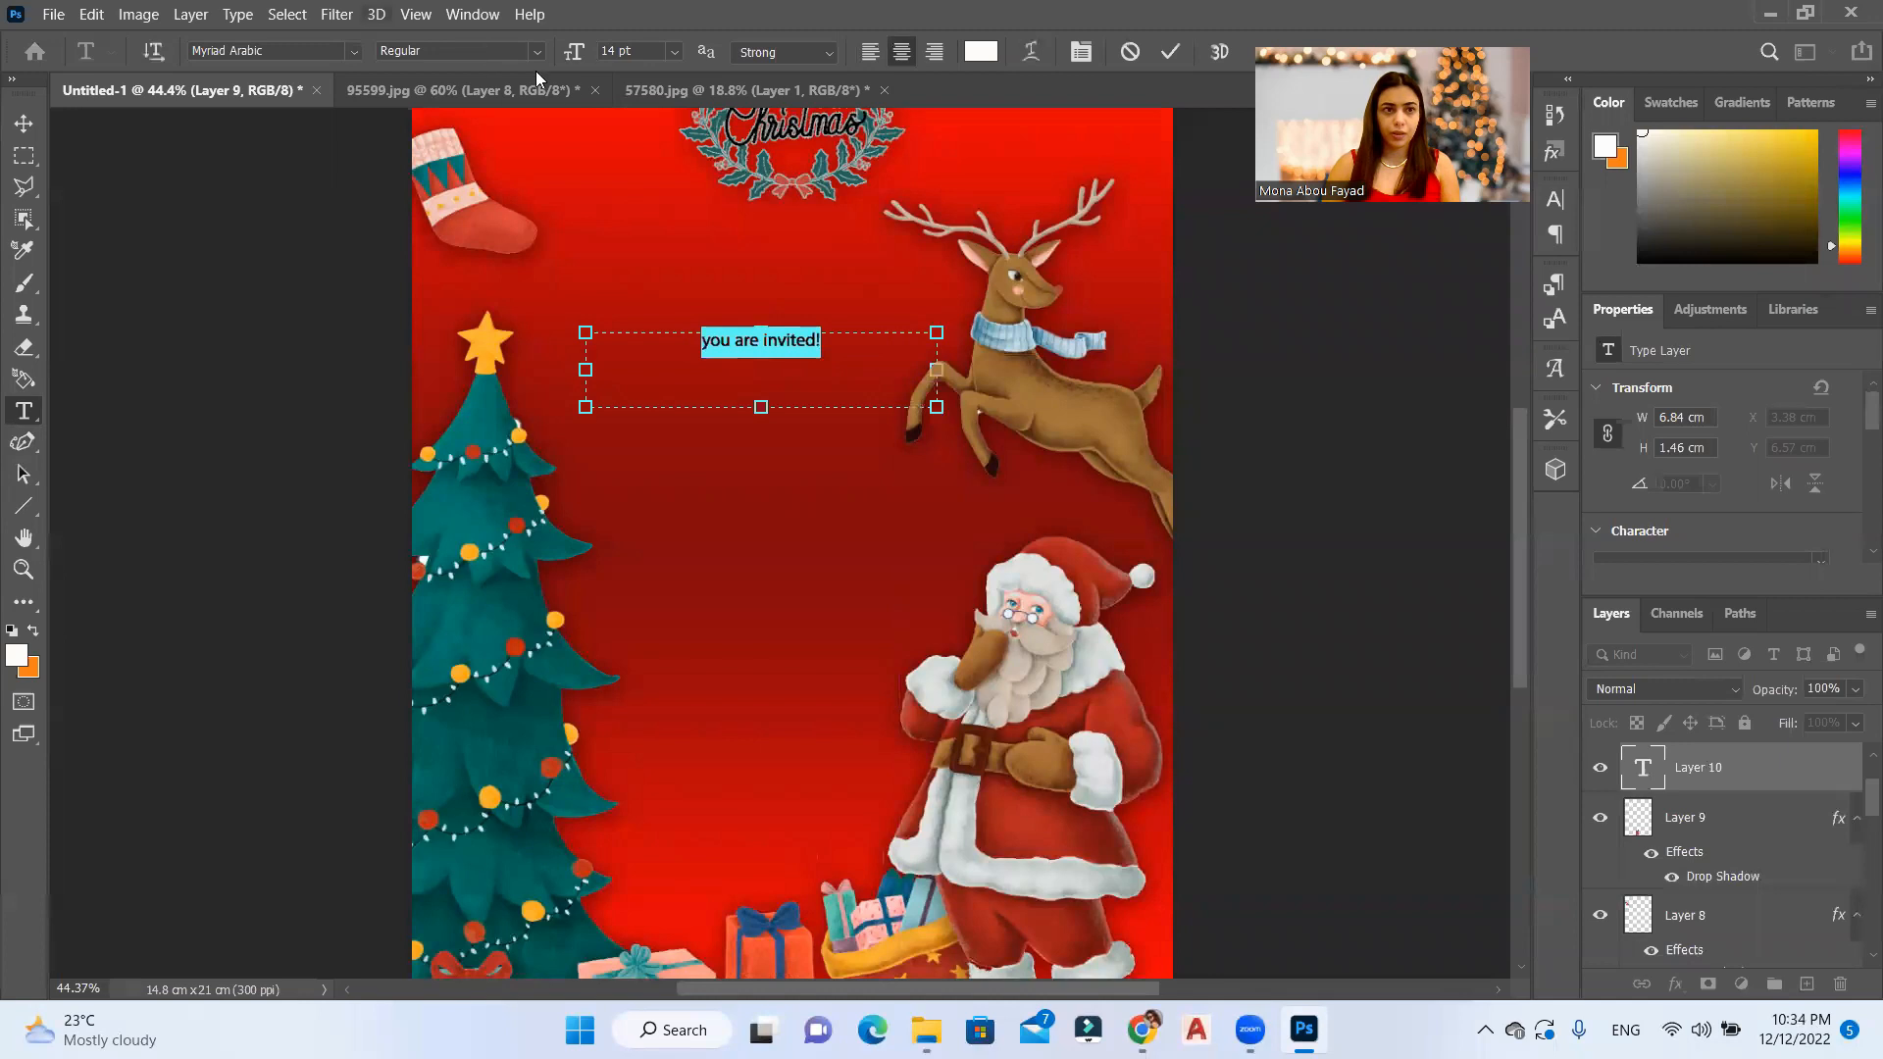
click(675, 51)
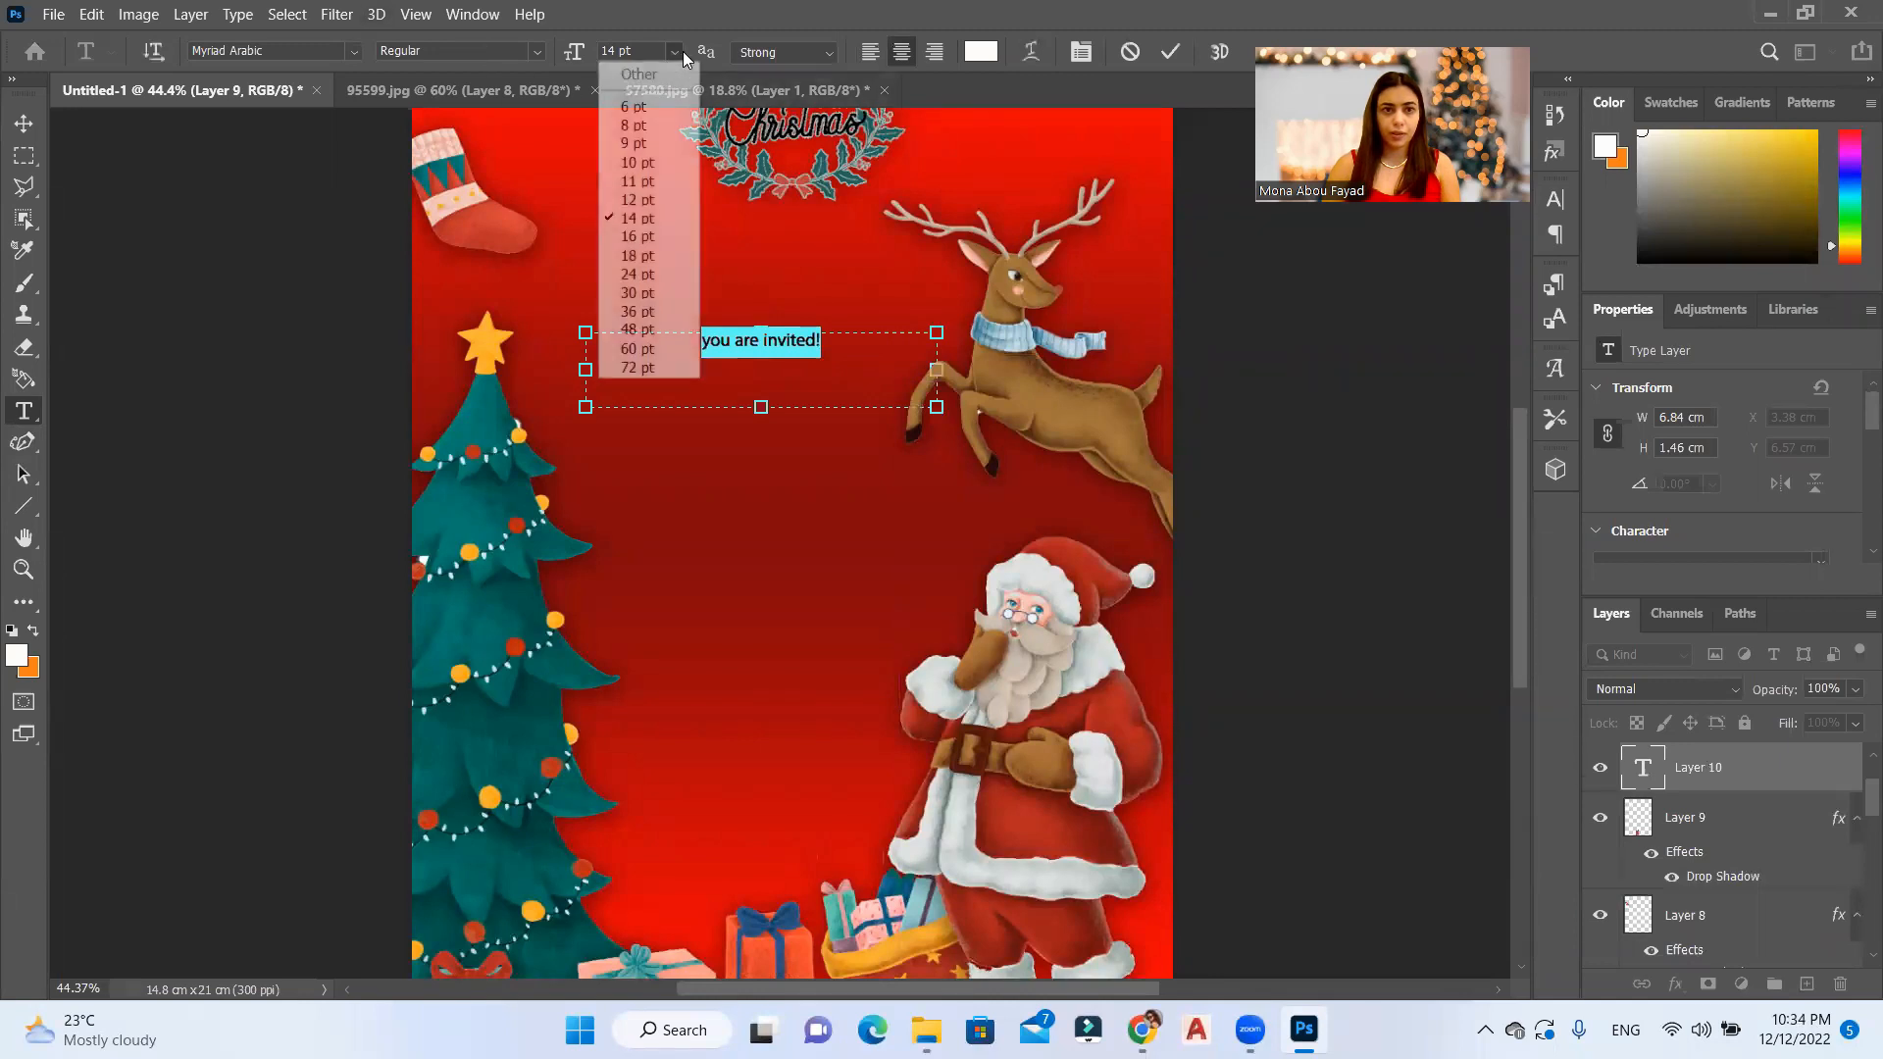
click(652, 274)
click(775, 358)
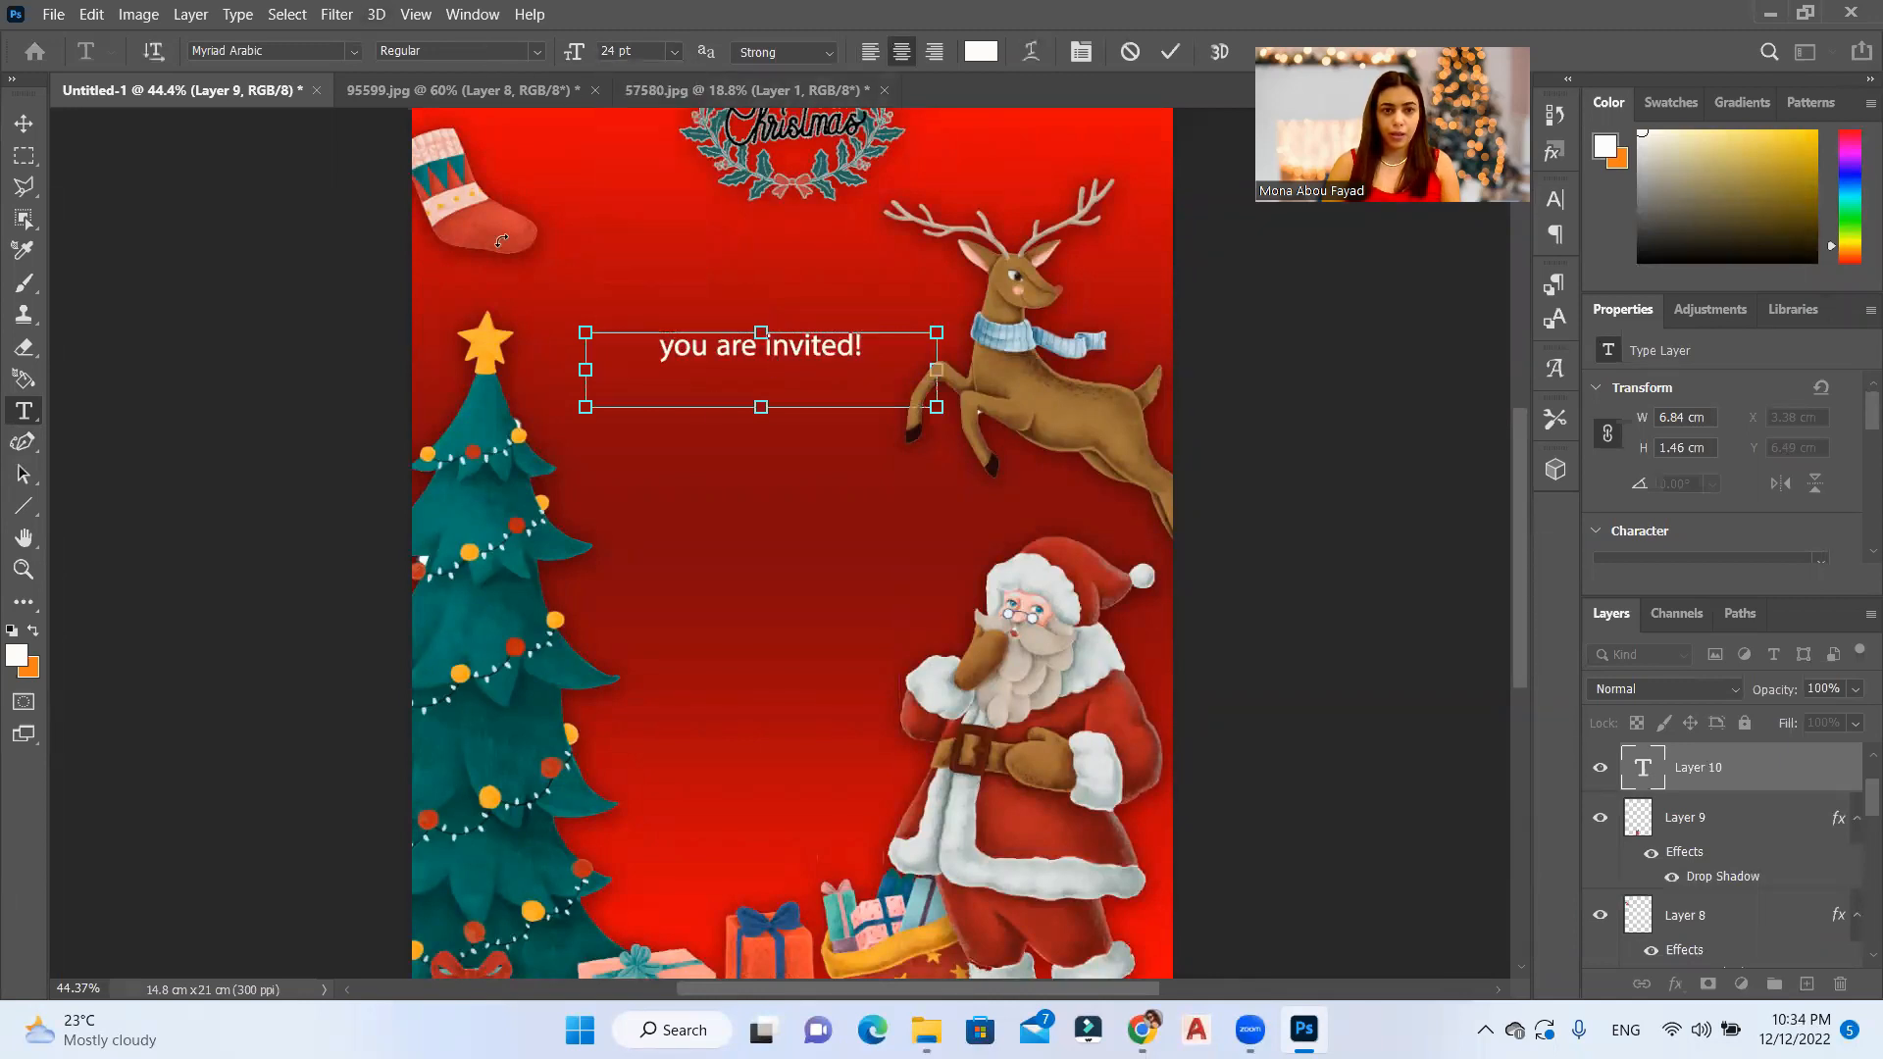
Step: Set the invitation text's font to Calibri Regular and capitalise it to read "You are invited!"
key(ctrl+a)
click(361, 53)
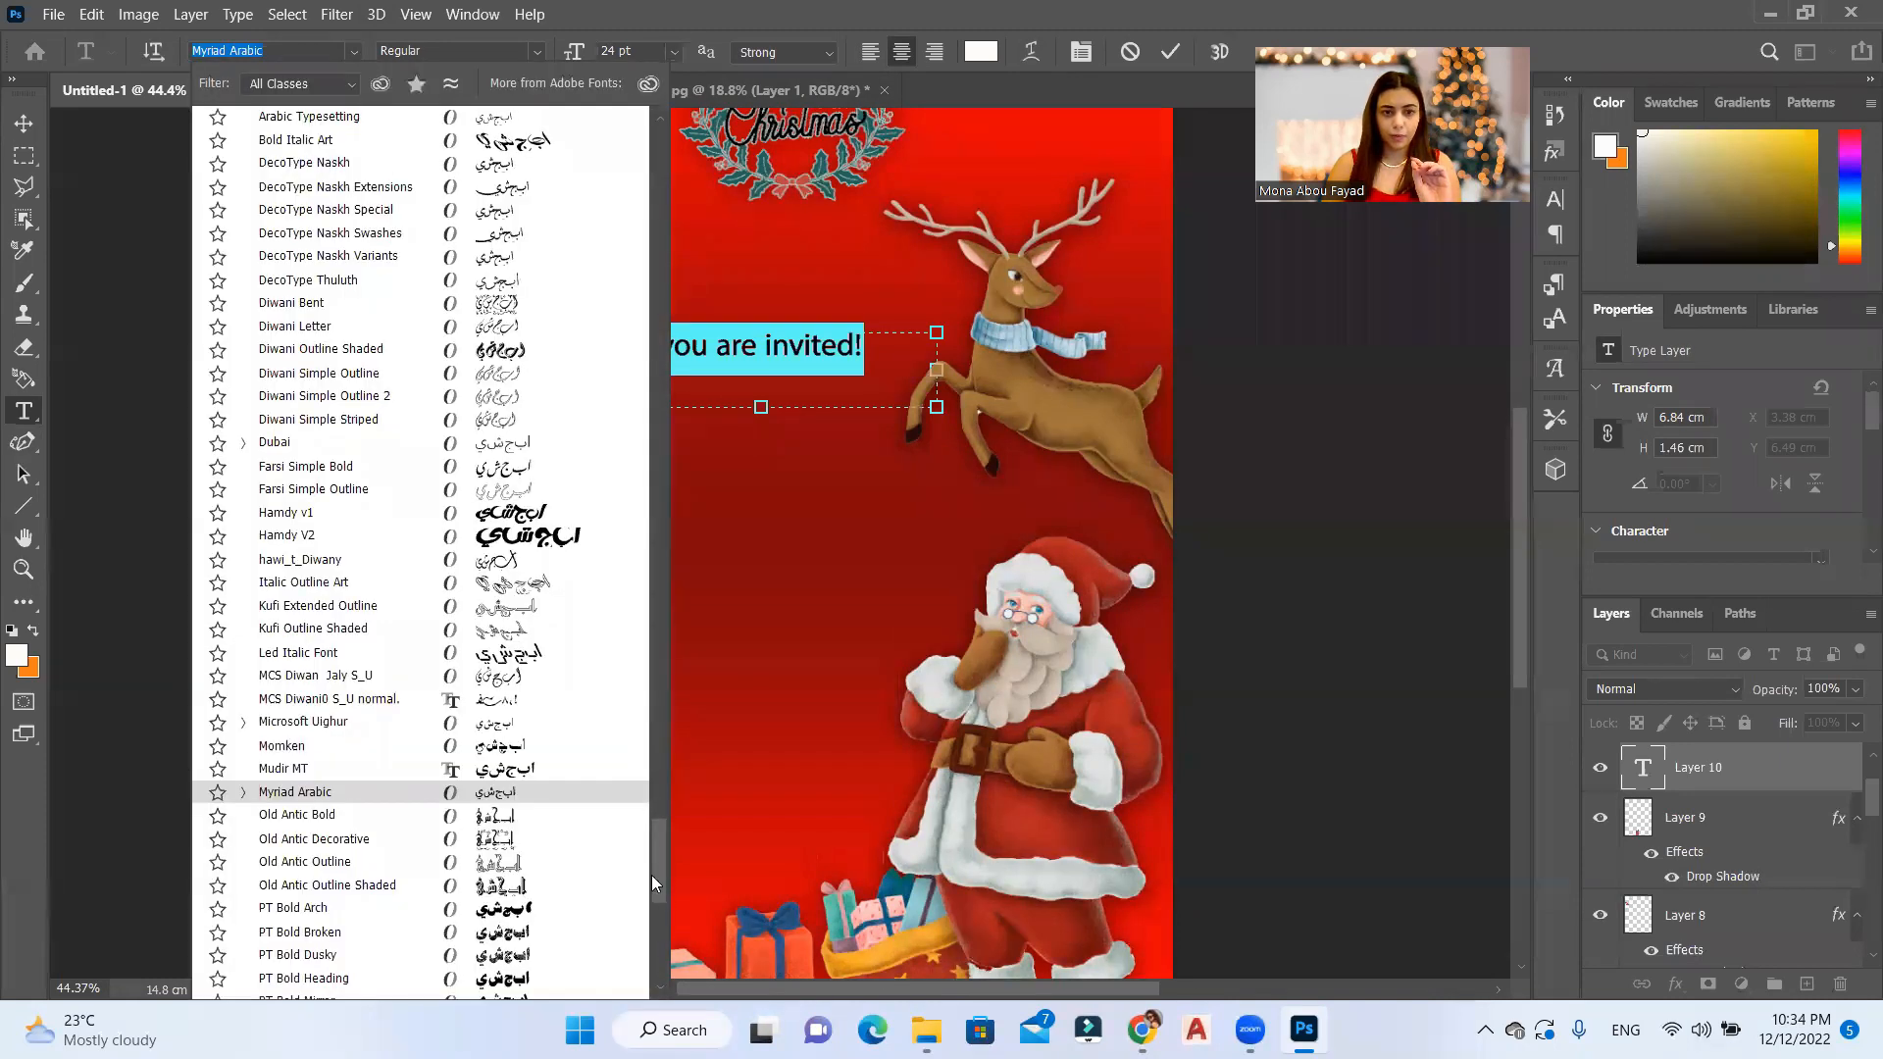
text(CALI)
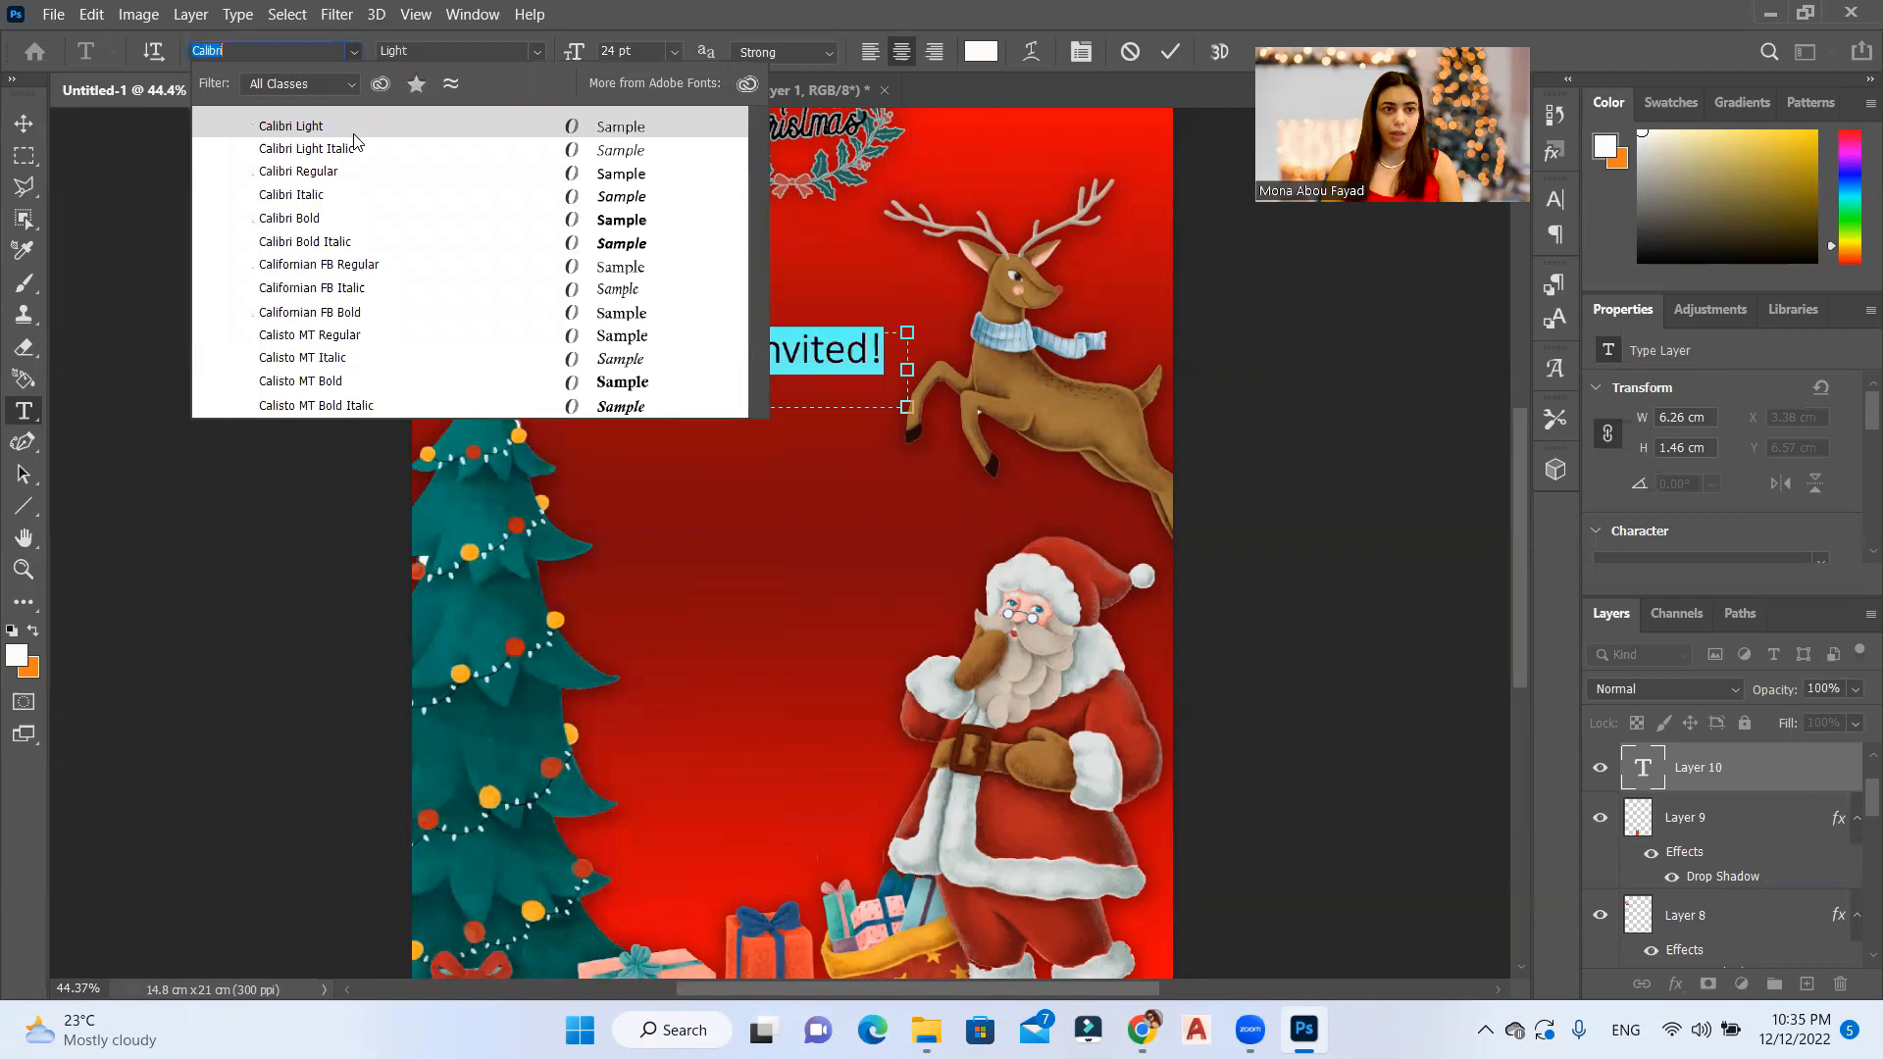
click(375, 166)
Step: Add a second text box about 9.13 × 2.72 cm below the invitation line, reading "Xmas Dinner"
click(579, 442)
drag(579, 443, 1047, 586)
text(Xmas)
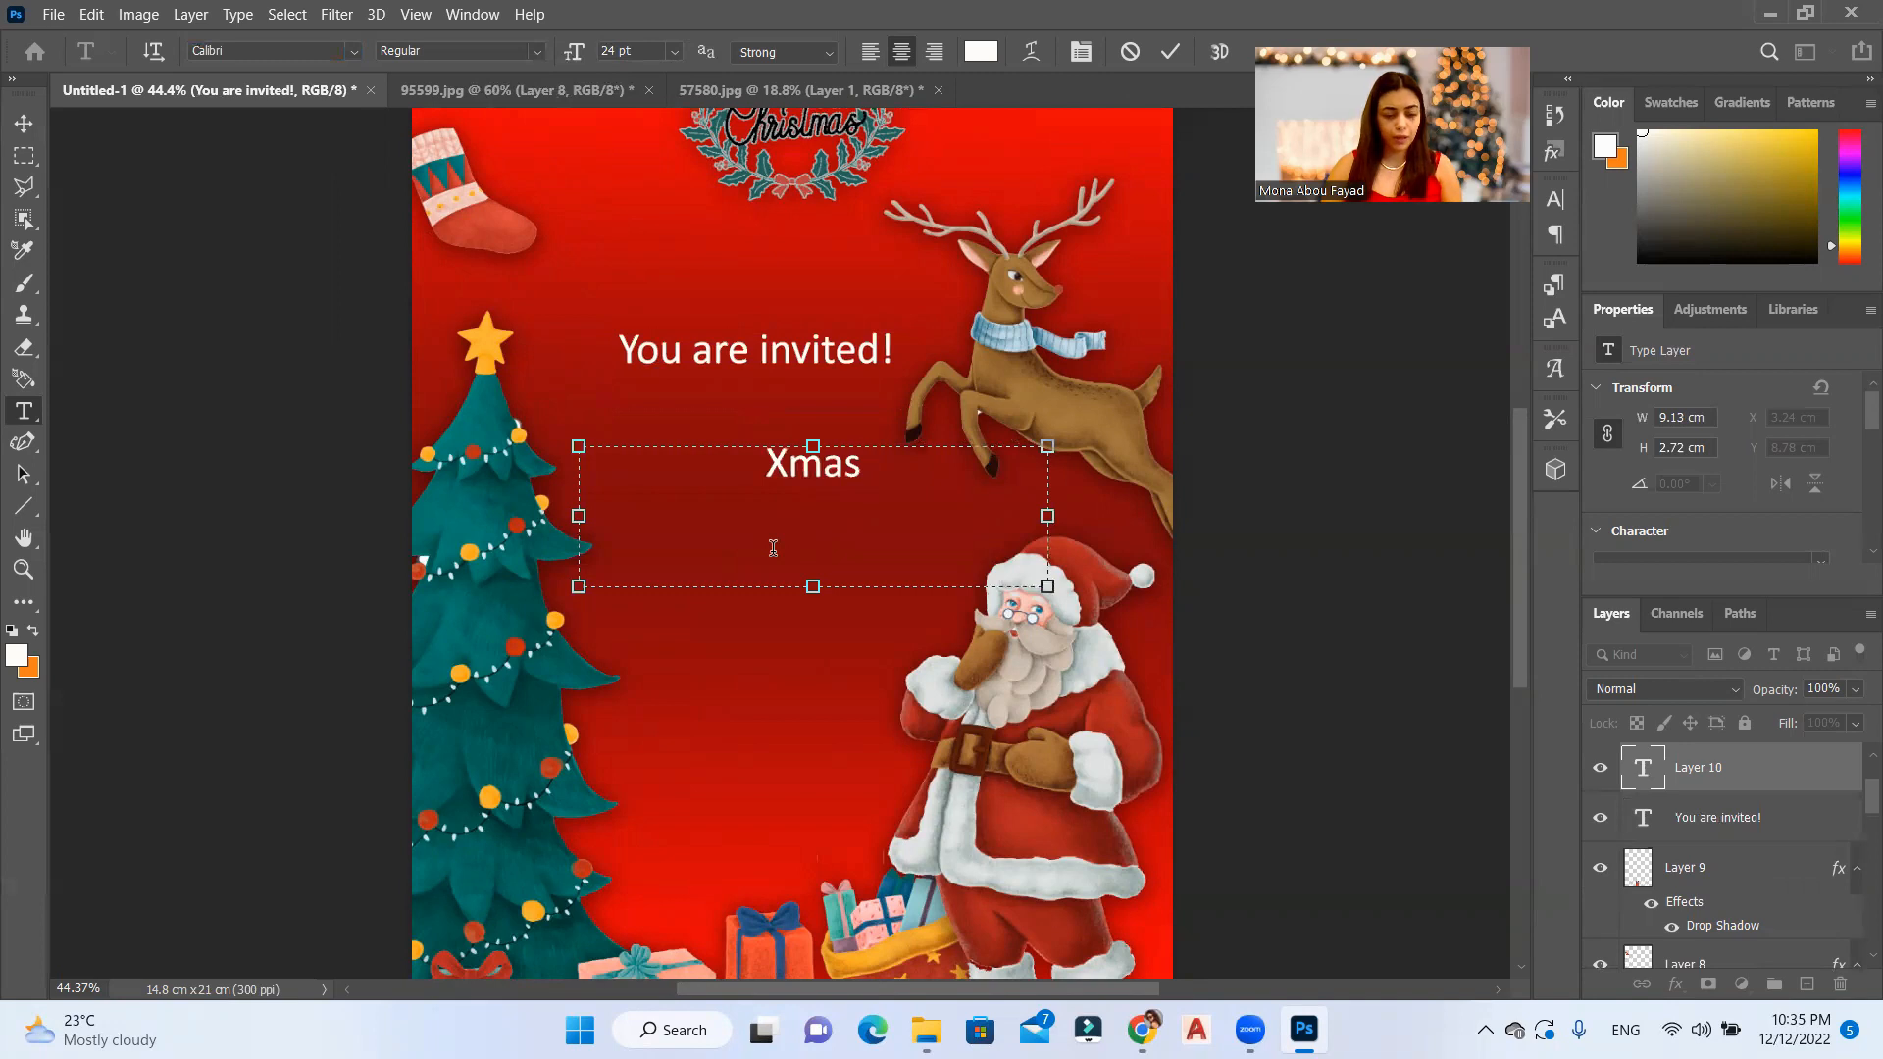
text( Dinner)
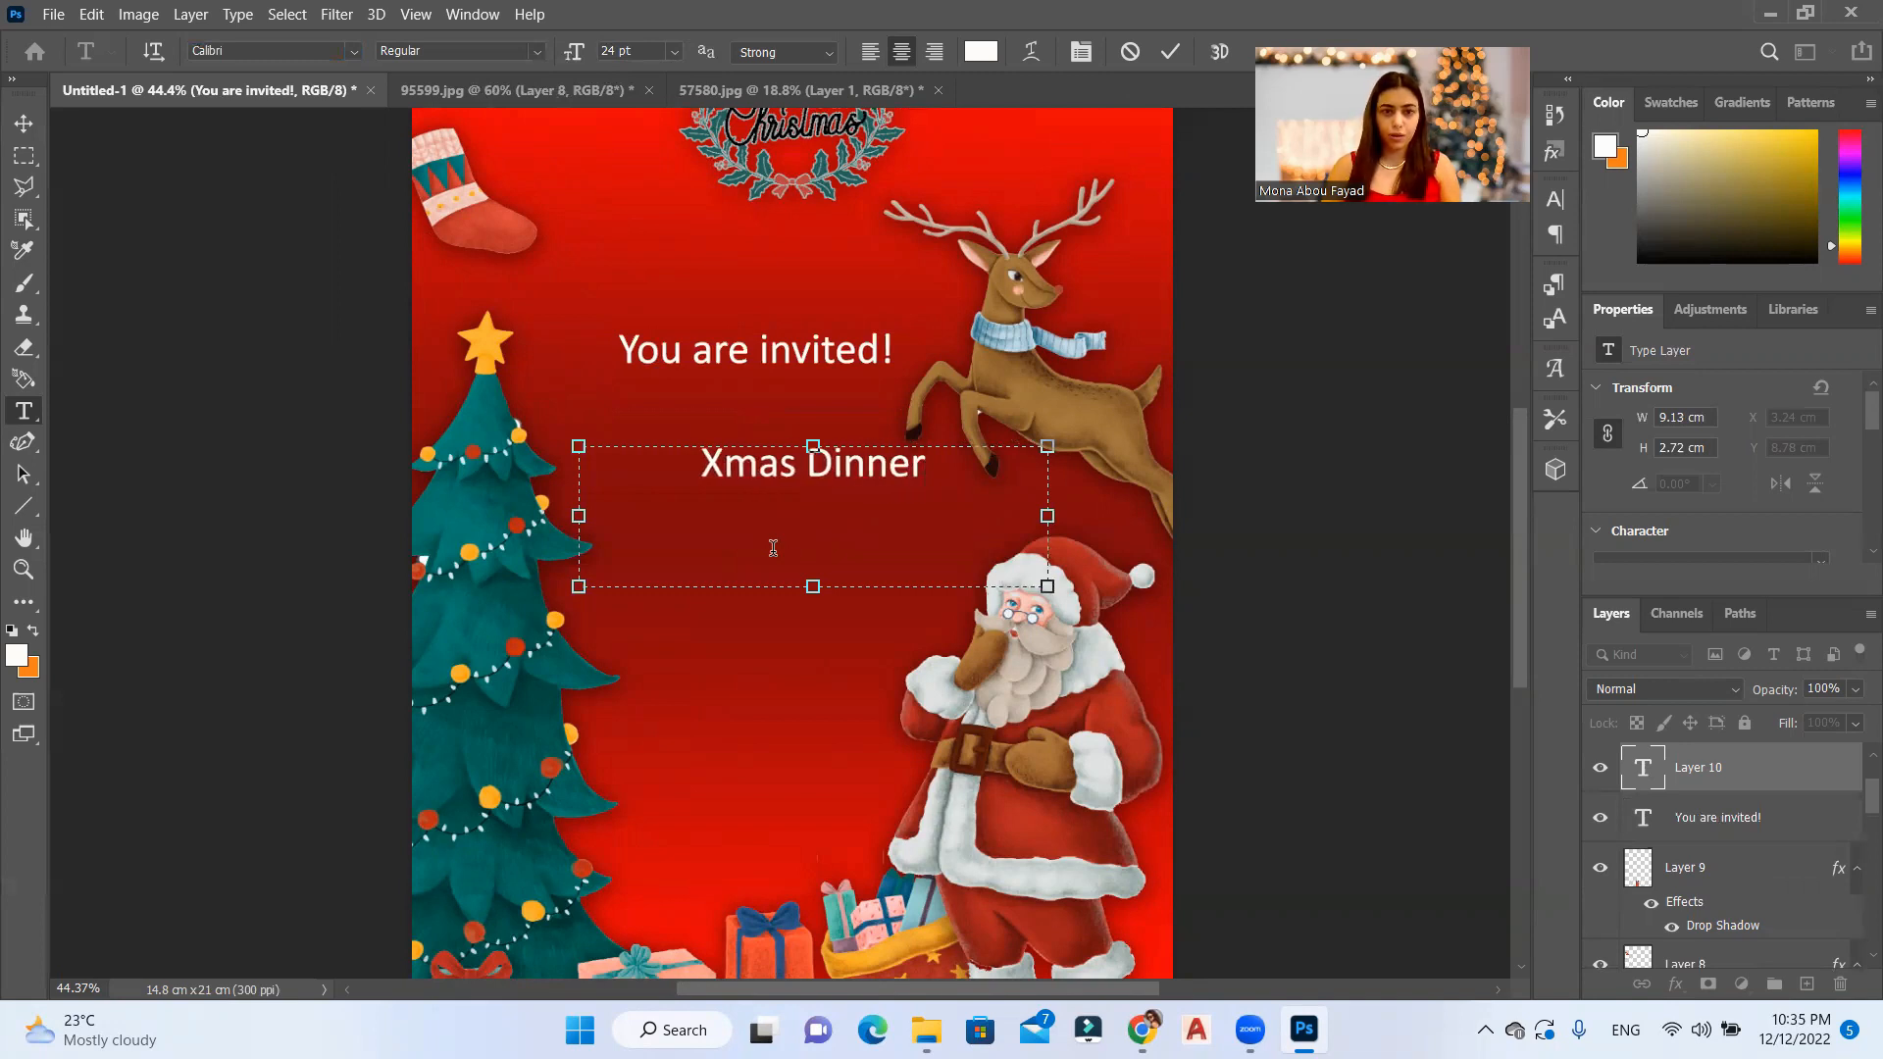
Step: Change the "Xmas Dinner" text's font to Nostimaria Sintera
key(ctrl+a)
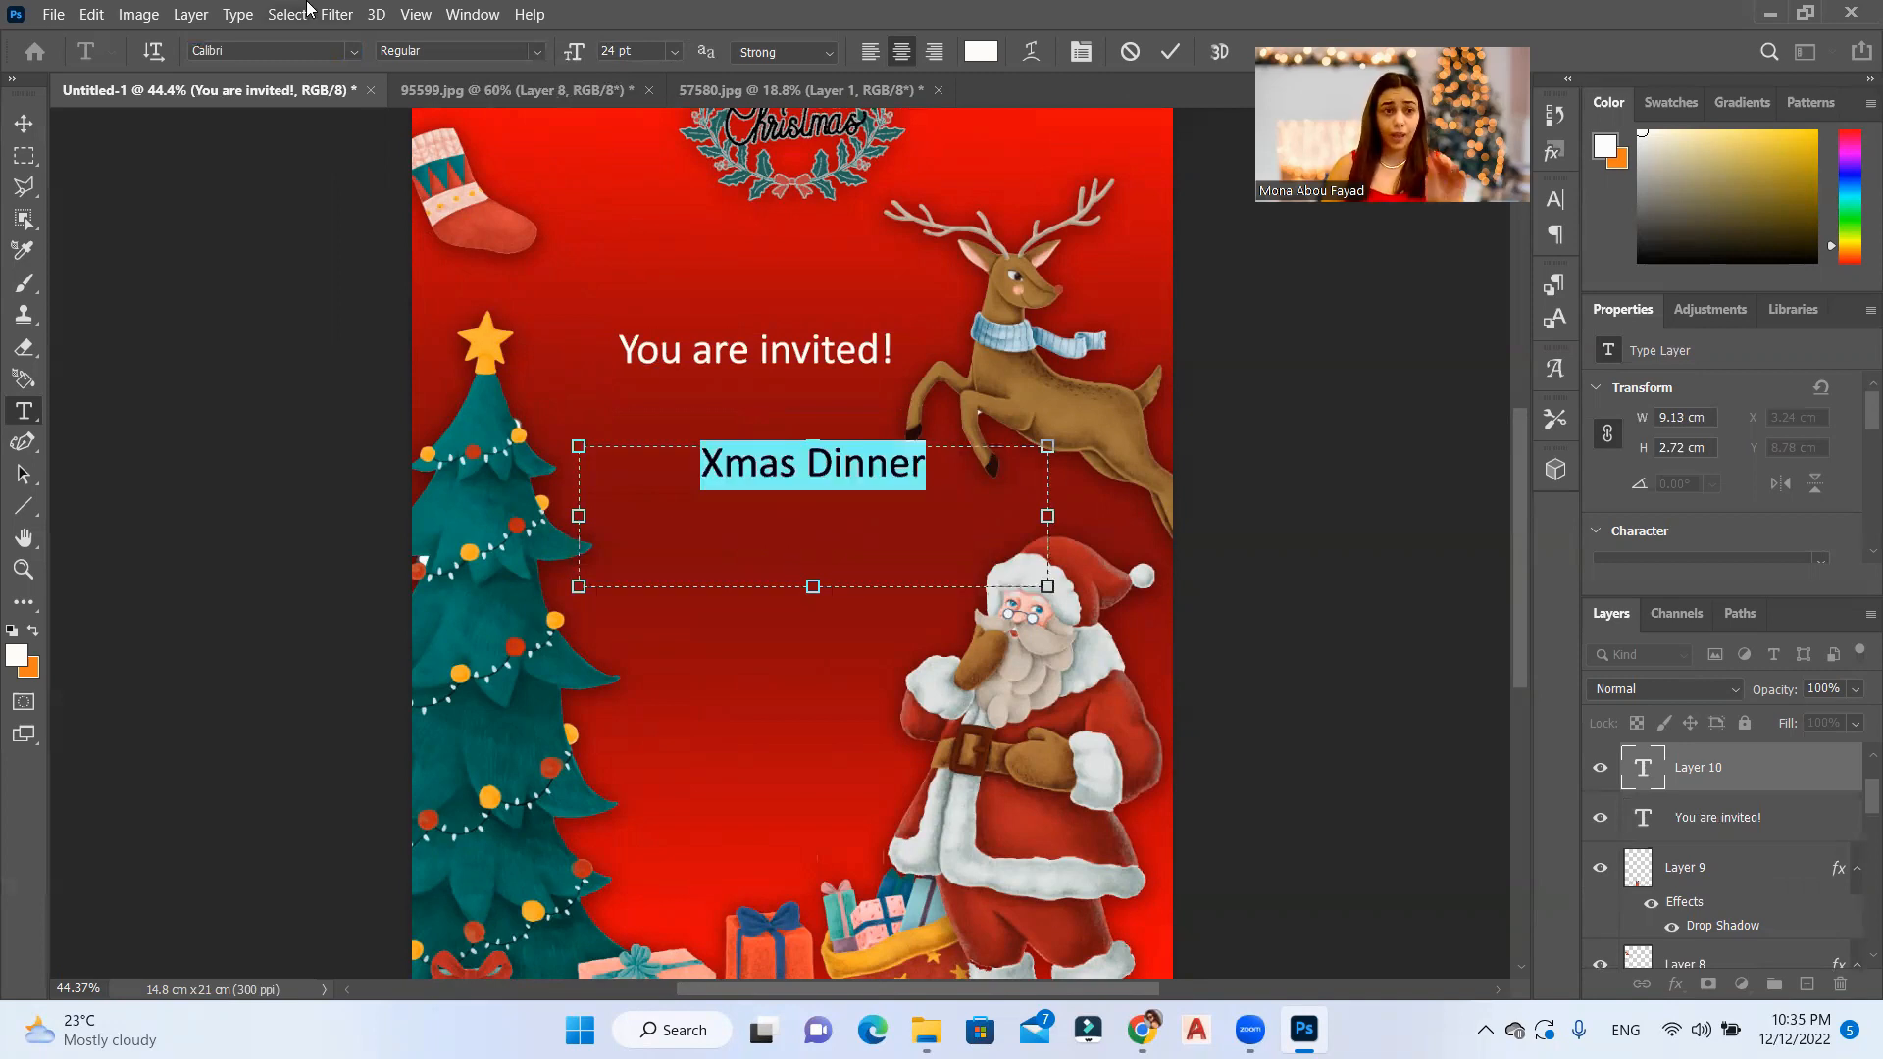
click(355, 51)
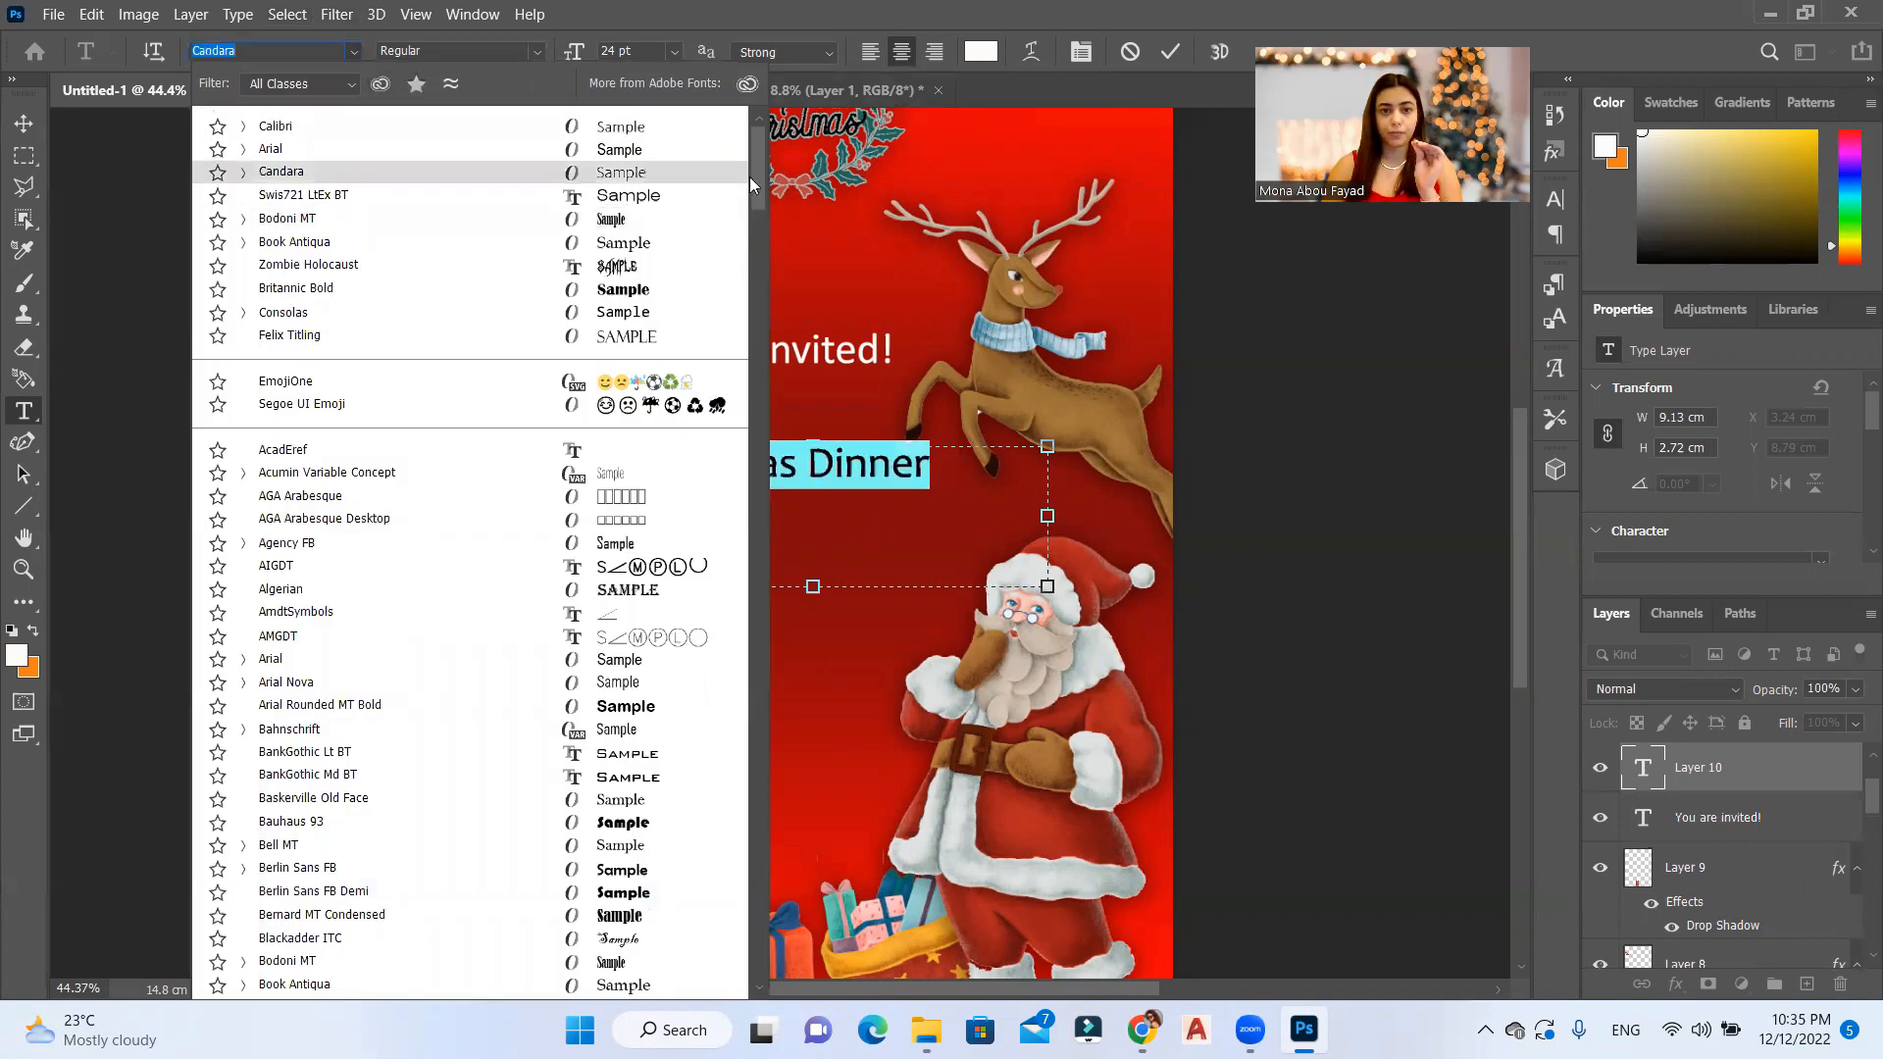
triple_click(801, 479)
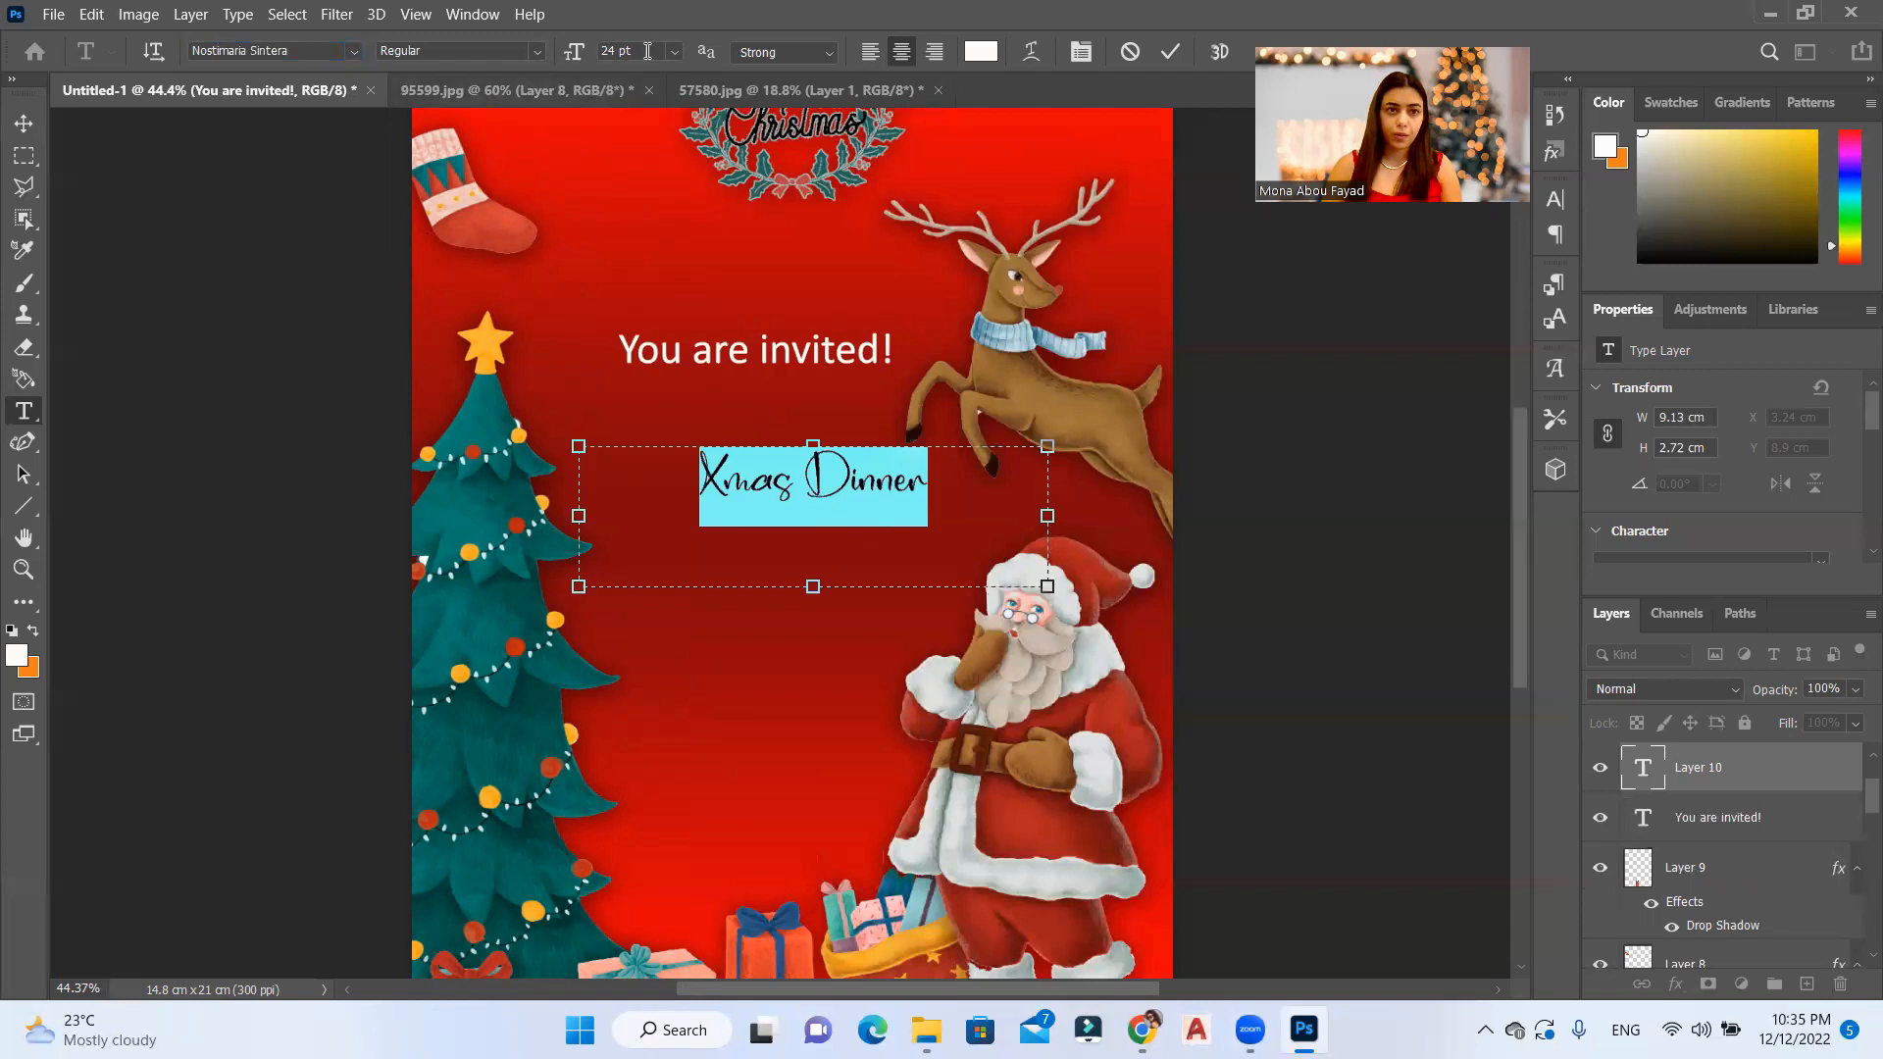
Step: Set the "Xmas Dinner" text to 36 pt and reduce its text box to about 7.46 × 2.11 cm
click(676, 50)
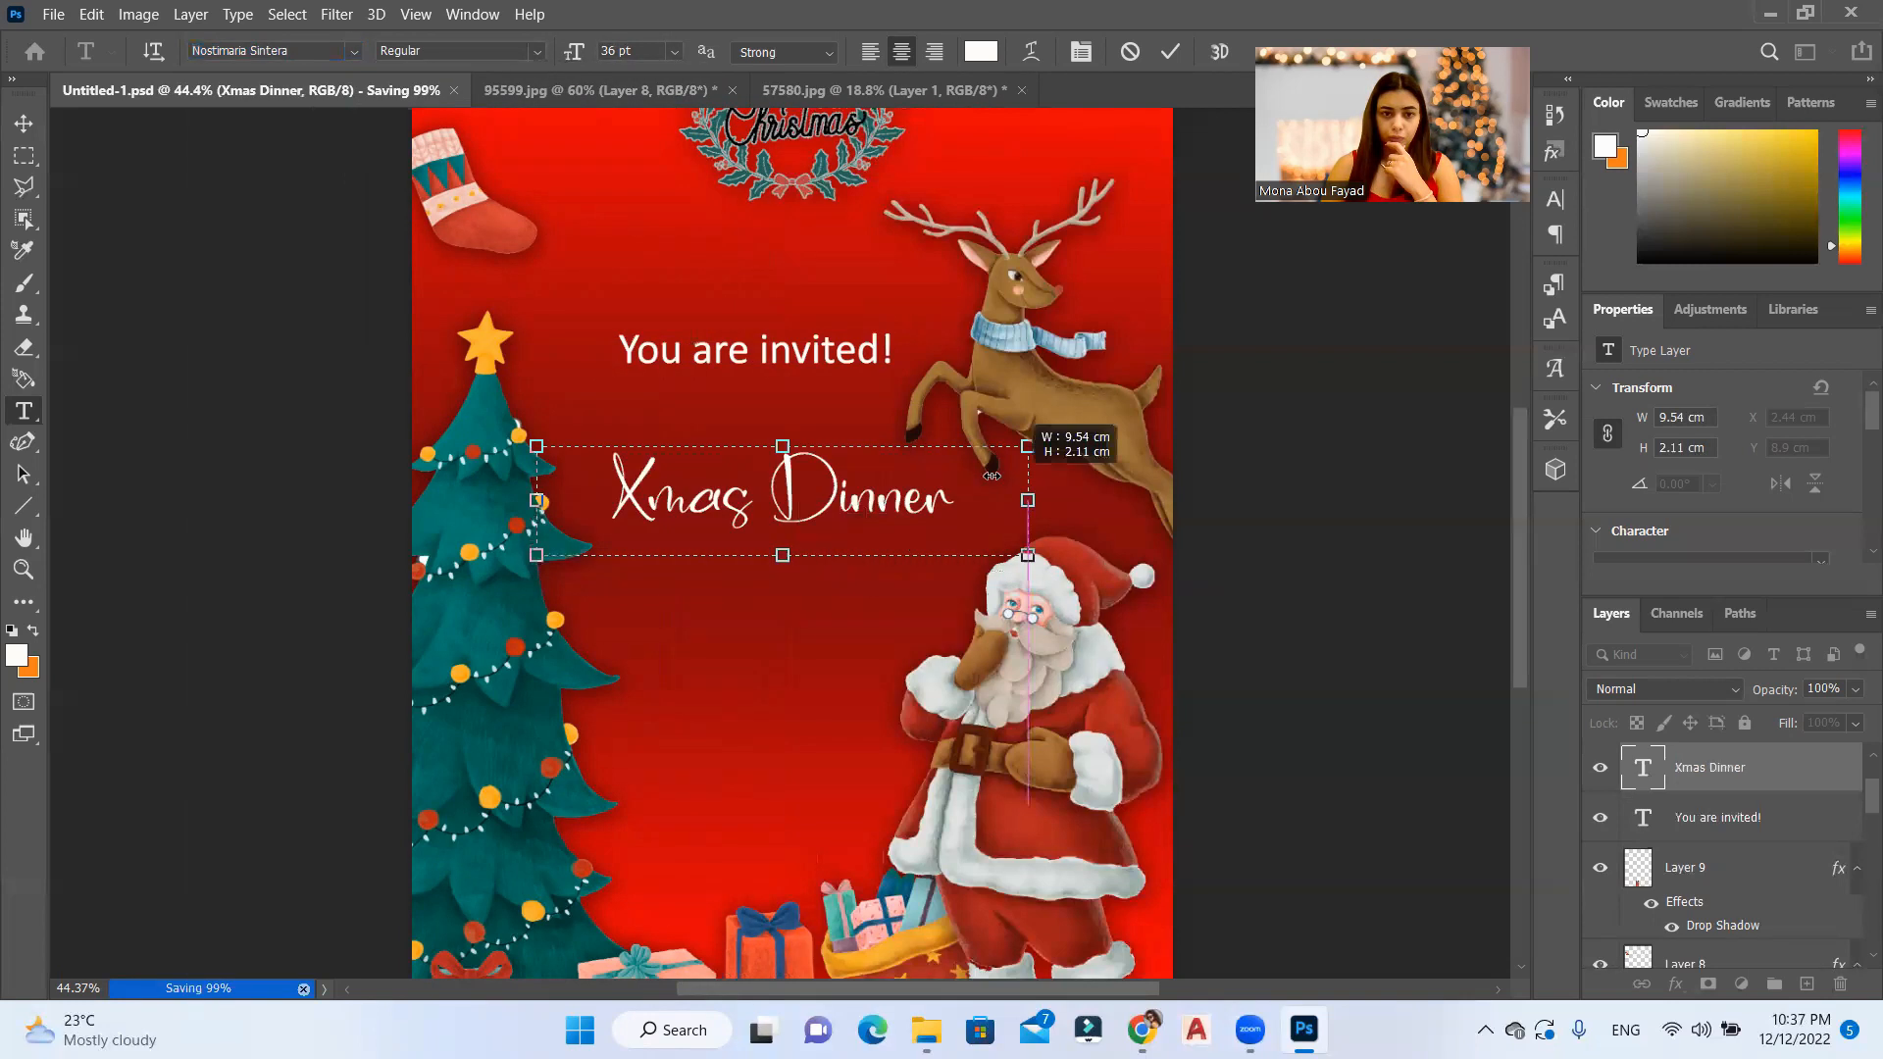
mouse_move(975, 420)
mouse_down()
mouse_move(932, 421)
mouse_move(948, 446)
mouse_up()
mouse_move(529, 498)
mouse_down()
mouse_move(631, 495)
mouse_move(550, 488)
mouse_move(564, 499)
mouse_up()
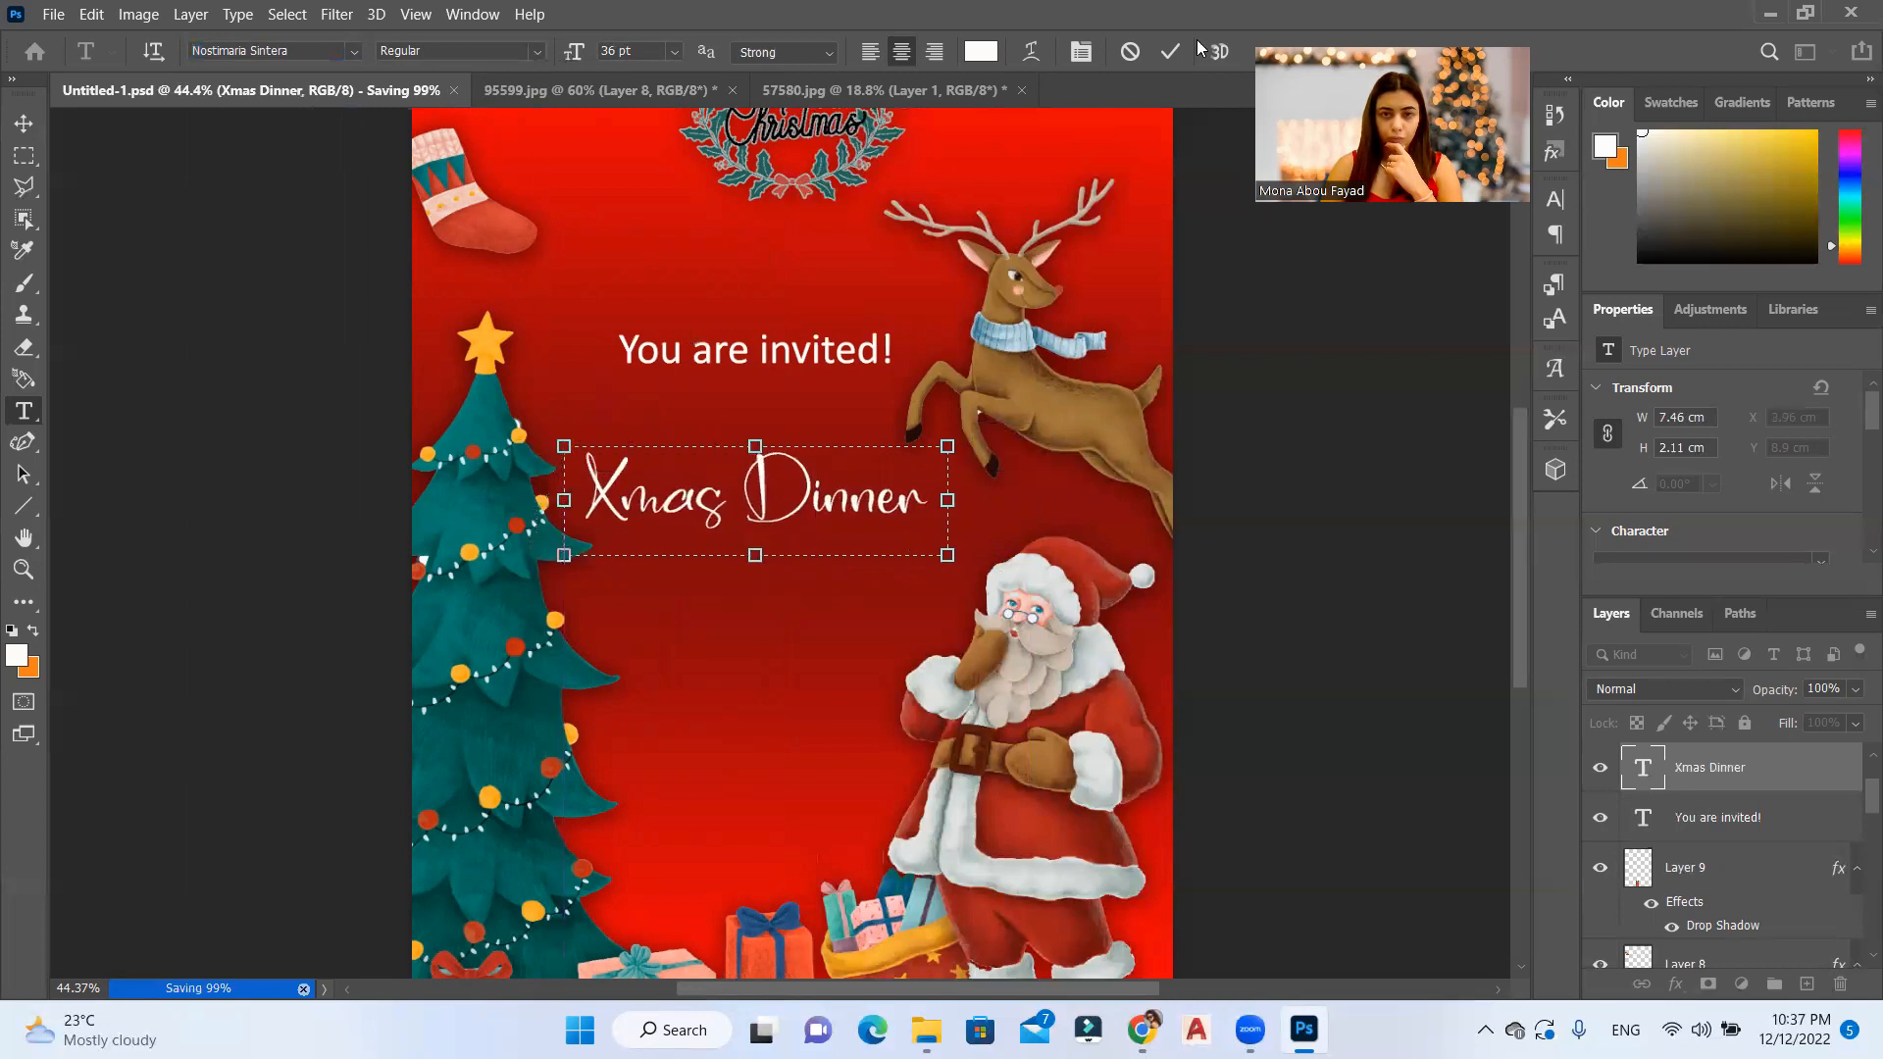
click(1167, 57)
Step: Scale the "Xmas Dinner" text up to about 8.73 × 2.73 cm and move "You are invited!" slightly down towards it
click(24, 122)
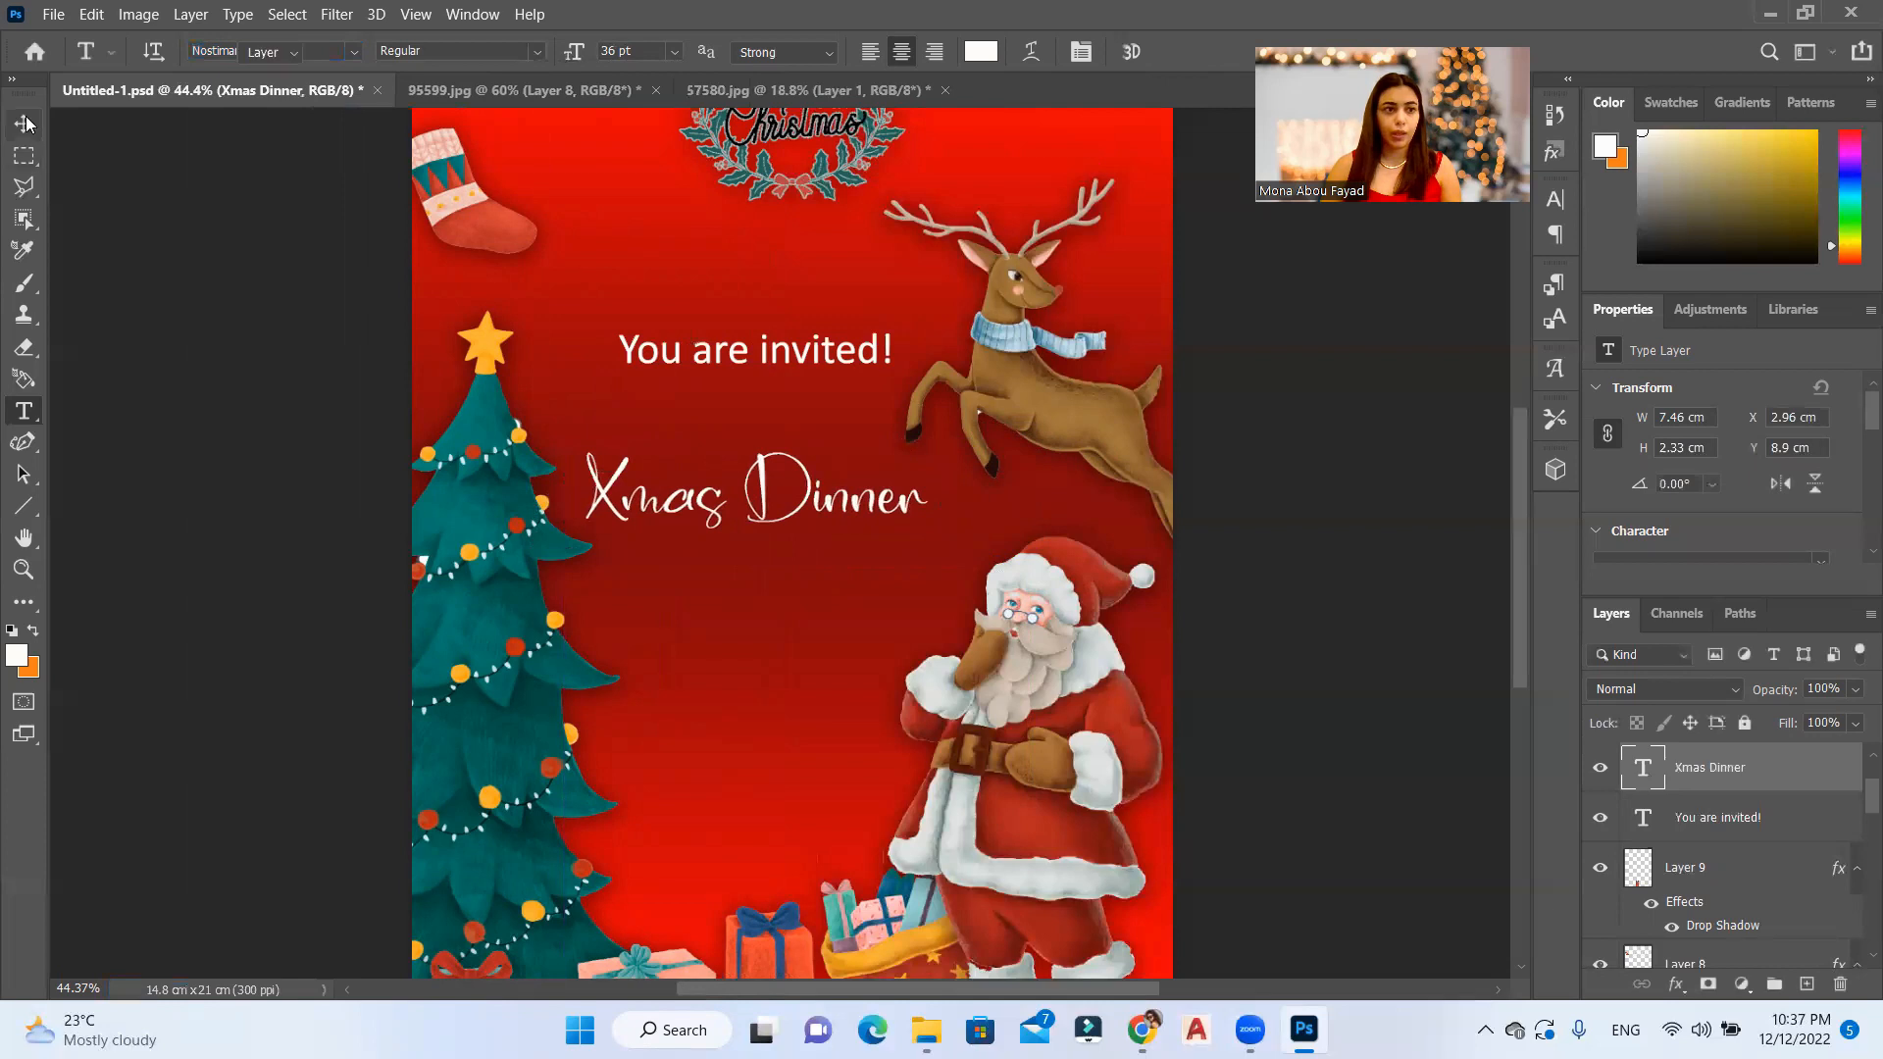
key(ctrl+t)
drag(945, 445, 993, 435)
key(Return)
drag(854, 368, 867, 394)
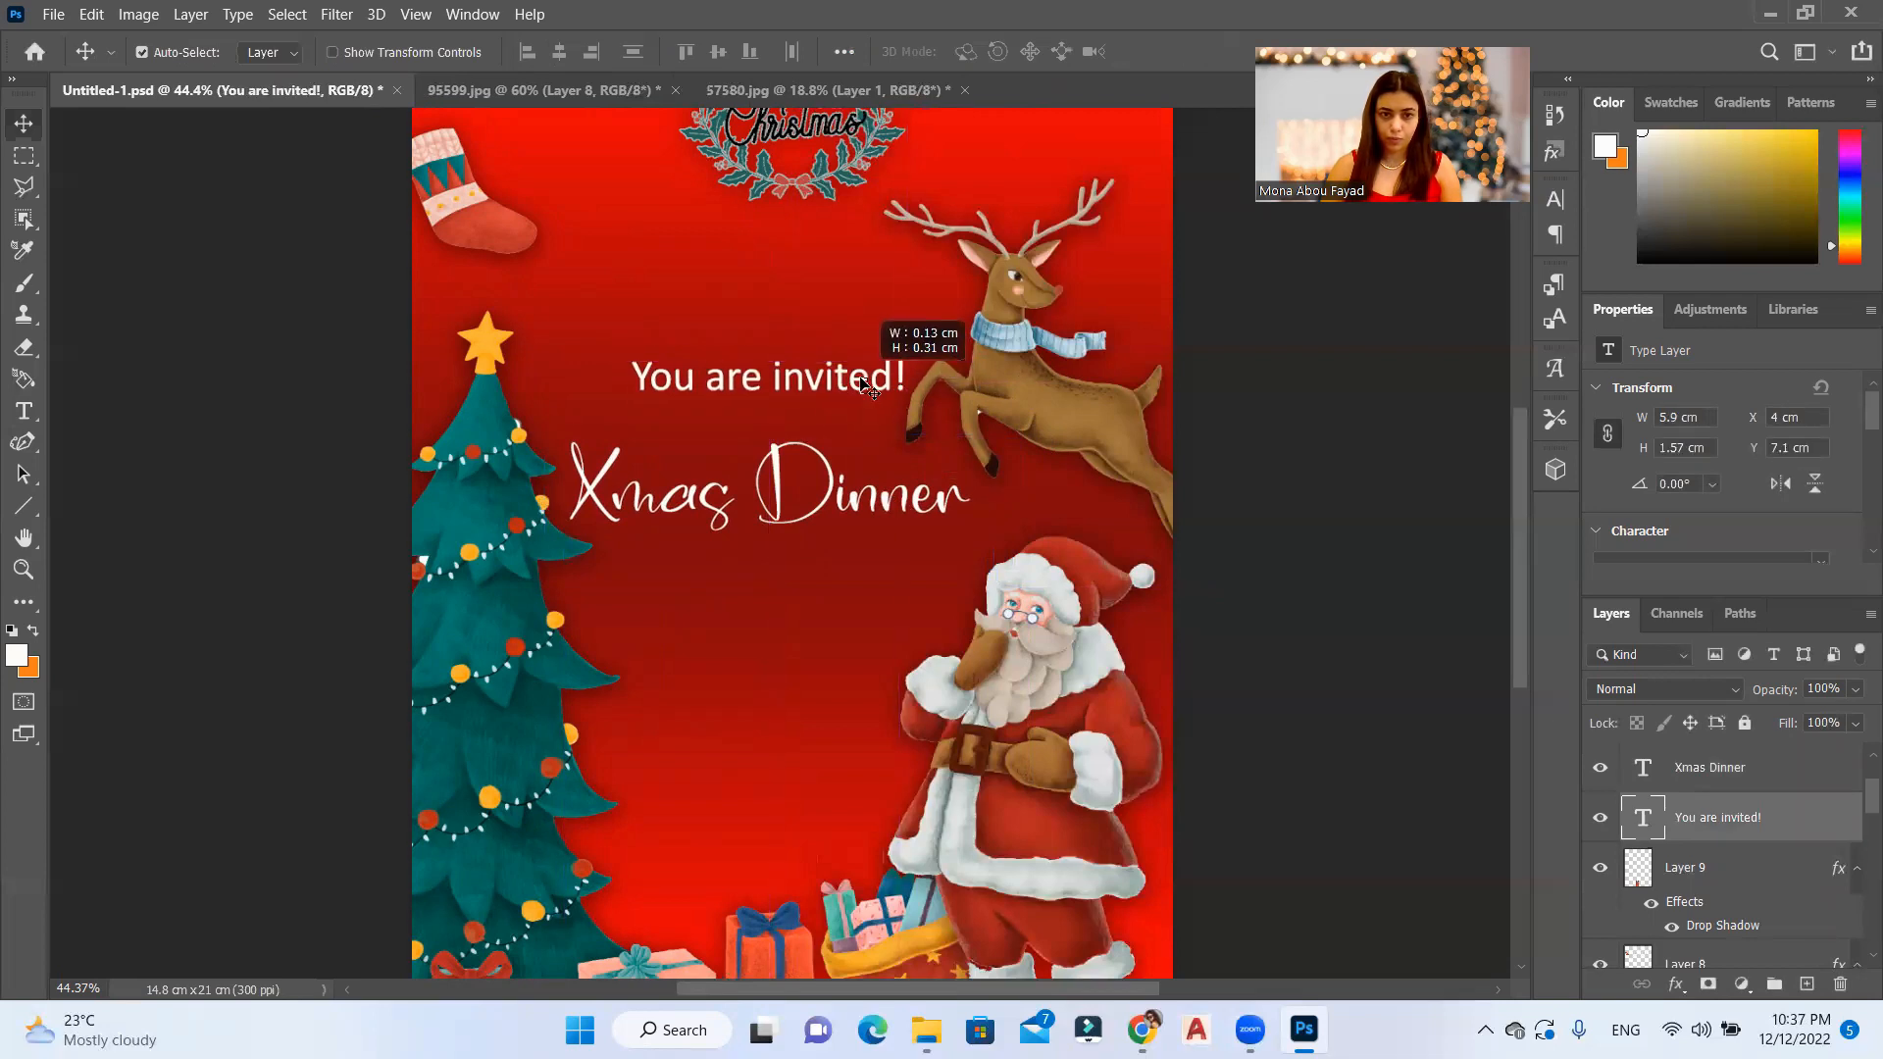
Step: Give "Xmas Dinner" a 9 px dark red outside stroke and a drop shadow, and shift it slightly right
click(1848, 770)
double_click(1794, 778)
click(945, 455)
drag(1330, 341, 1332, 352)
click(1292, 506)
mouse_move(1230, 468)
mouse_down()
mouse_move(1445, 614)
mouse_move(1472, 753)
mouse_up()
mouse_move(1409, 639)
mouse_down()
mouse_move(1400, 672)
mouse_move(1385, 620)
mouse_up()
click(1689, 429)
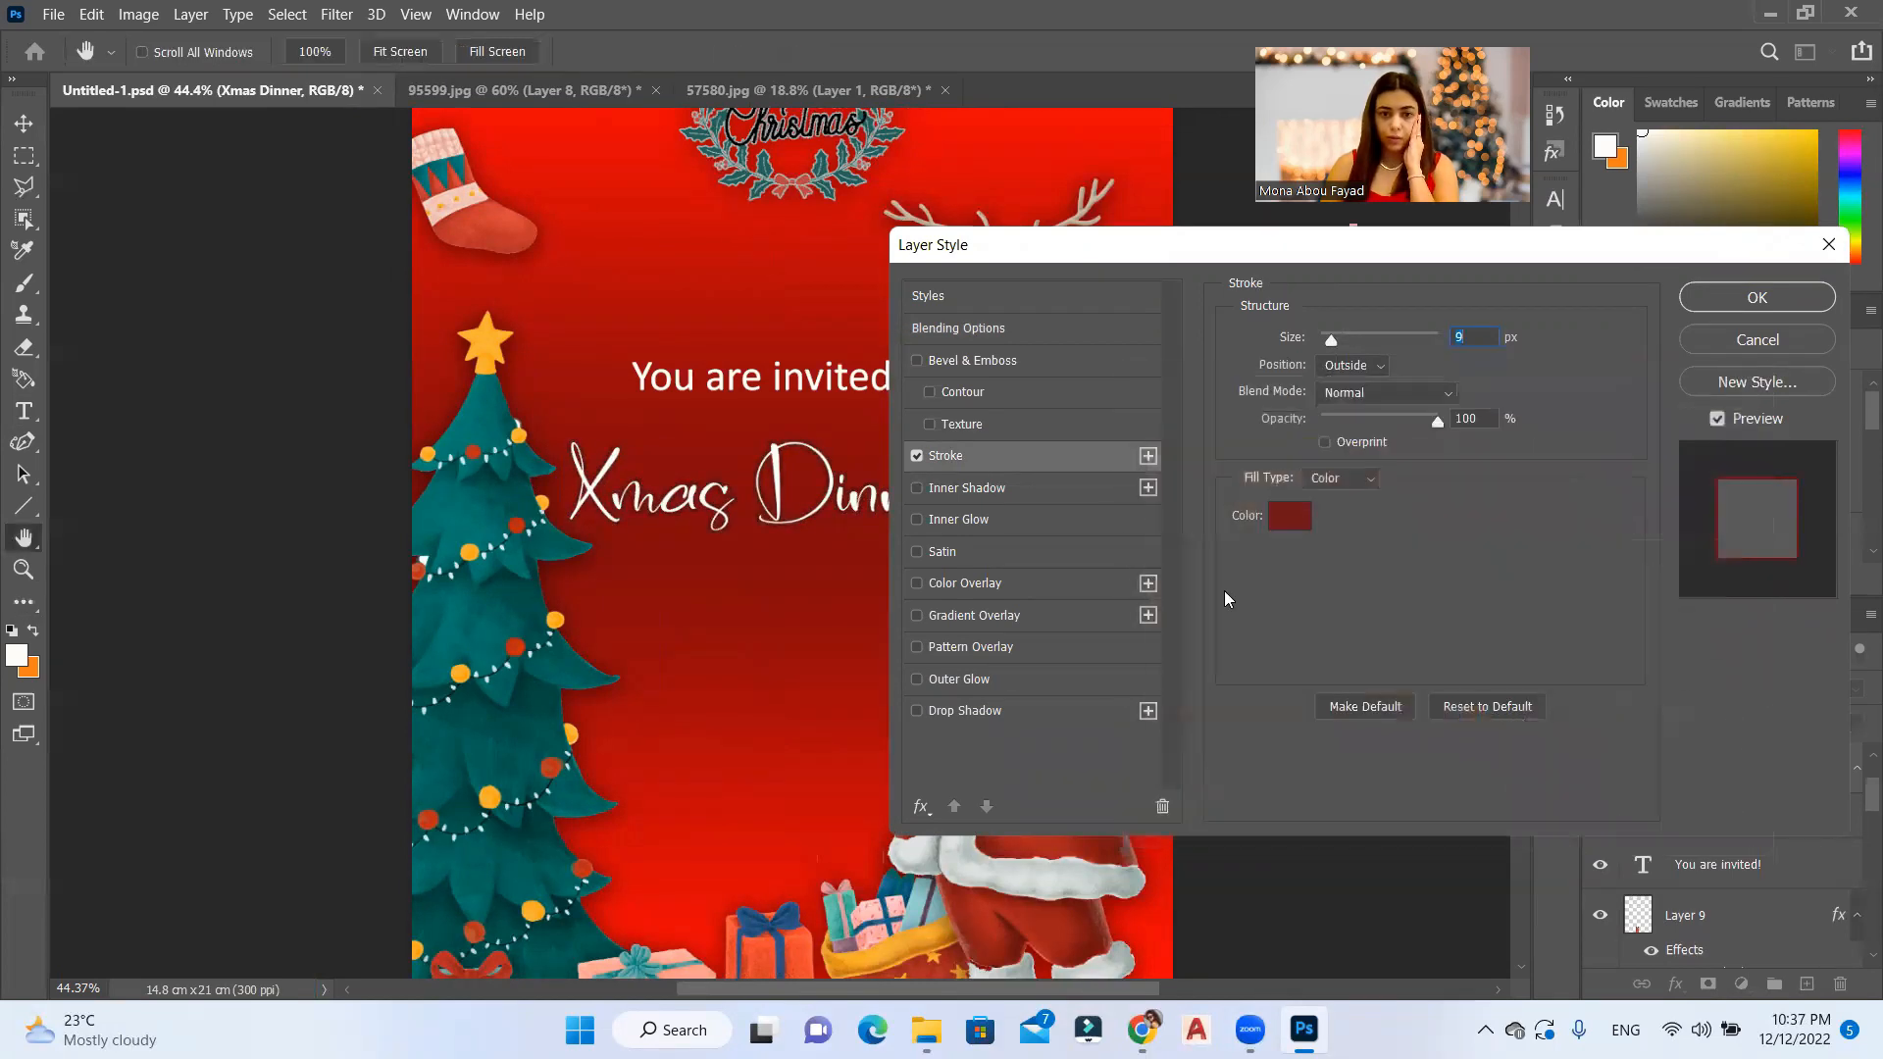
click(948, 716)
key(Return)
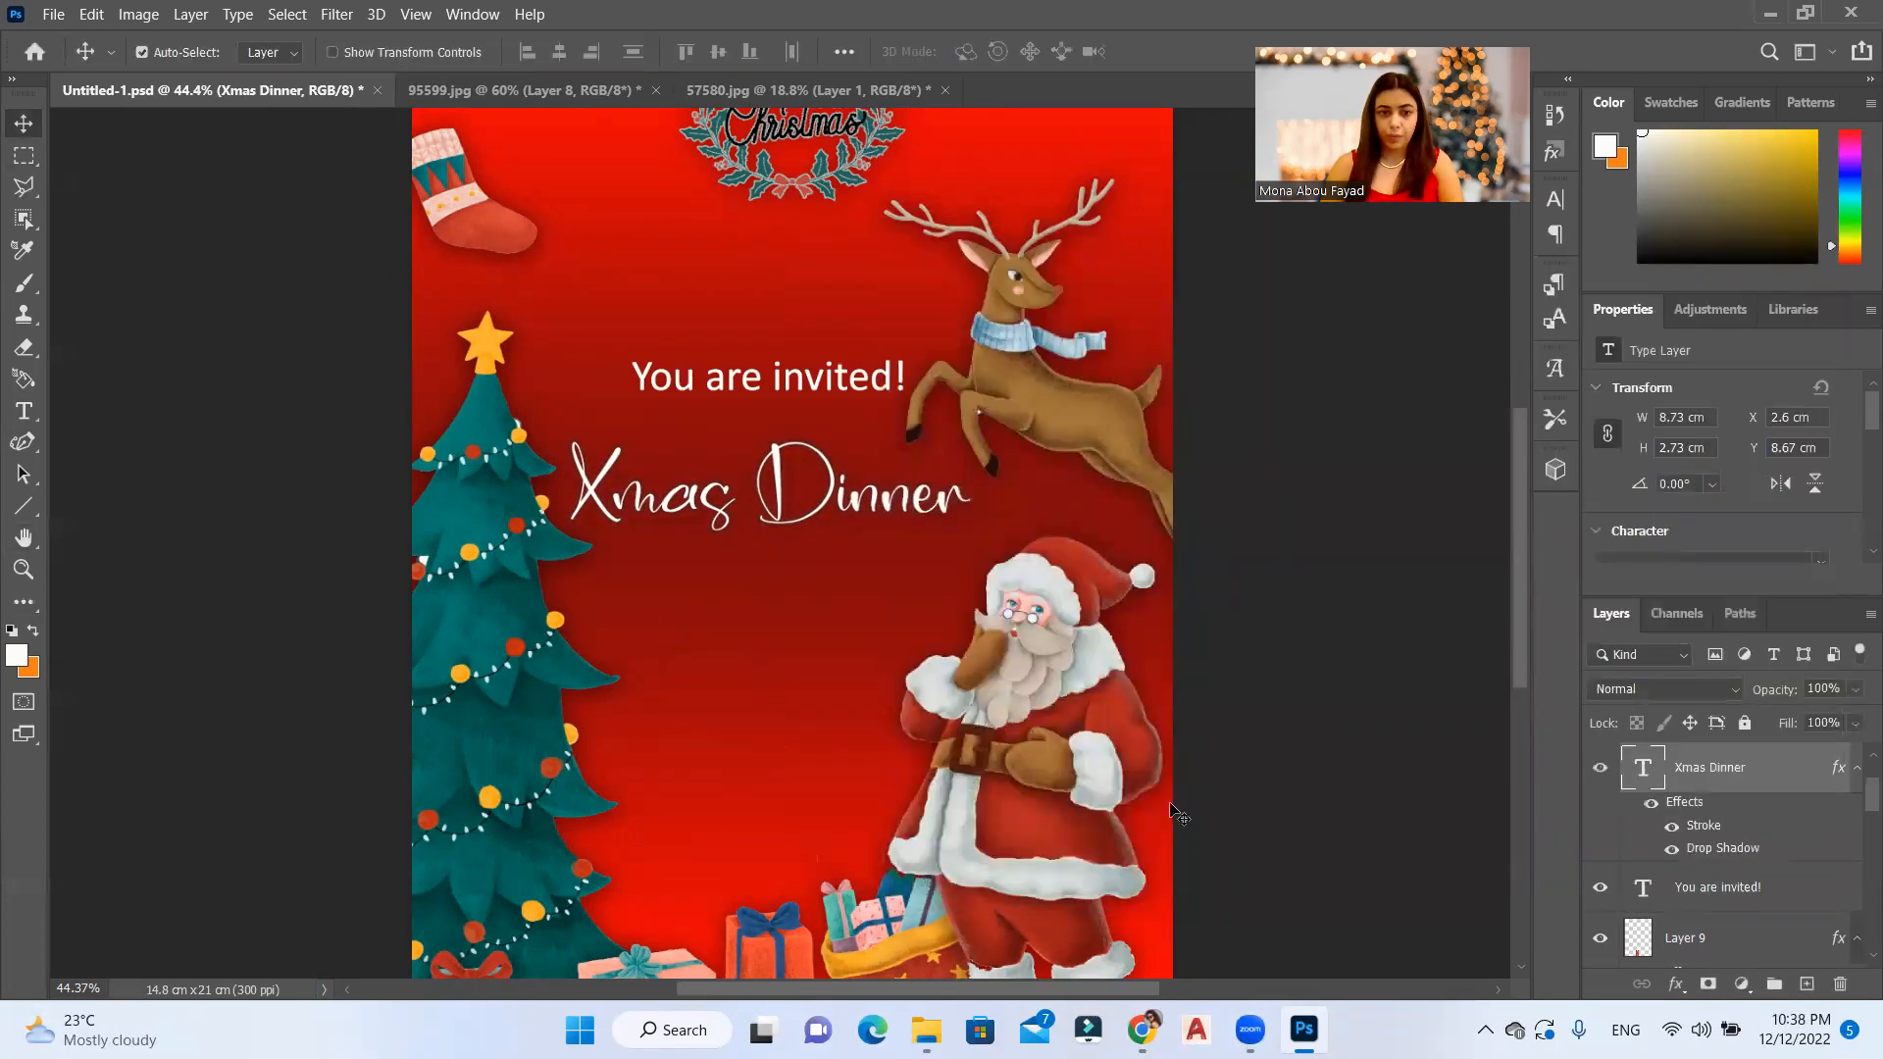
drag(928, 490, 934, 497)
Step: Try to duplicate the invitation line beneath "Xmas Dinner" and open the copy for editing
click(853, 396)
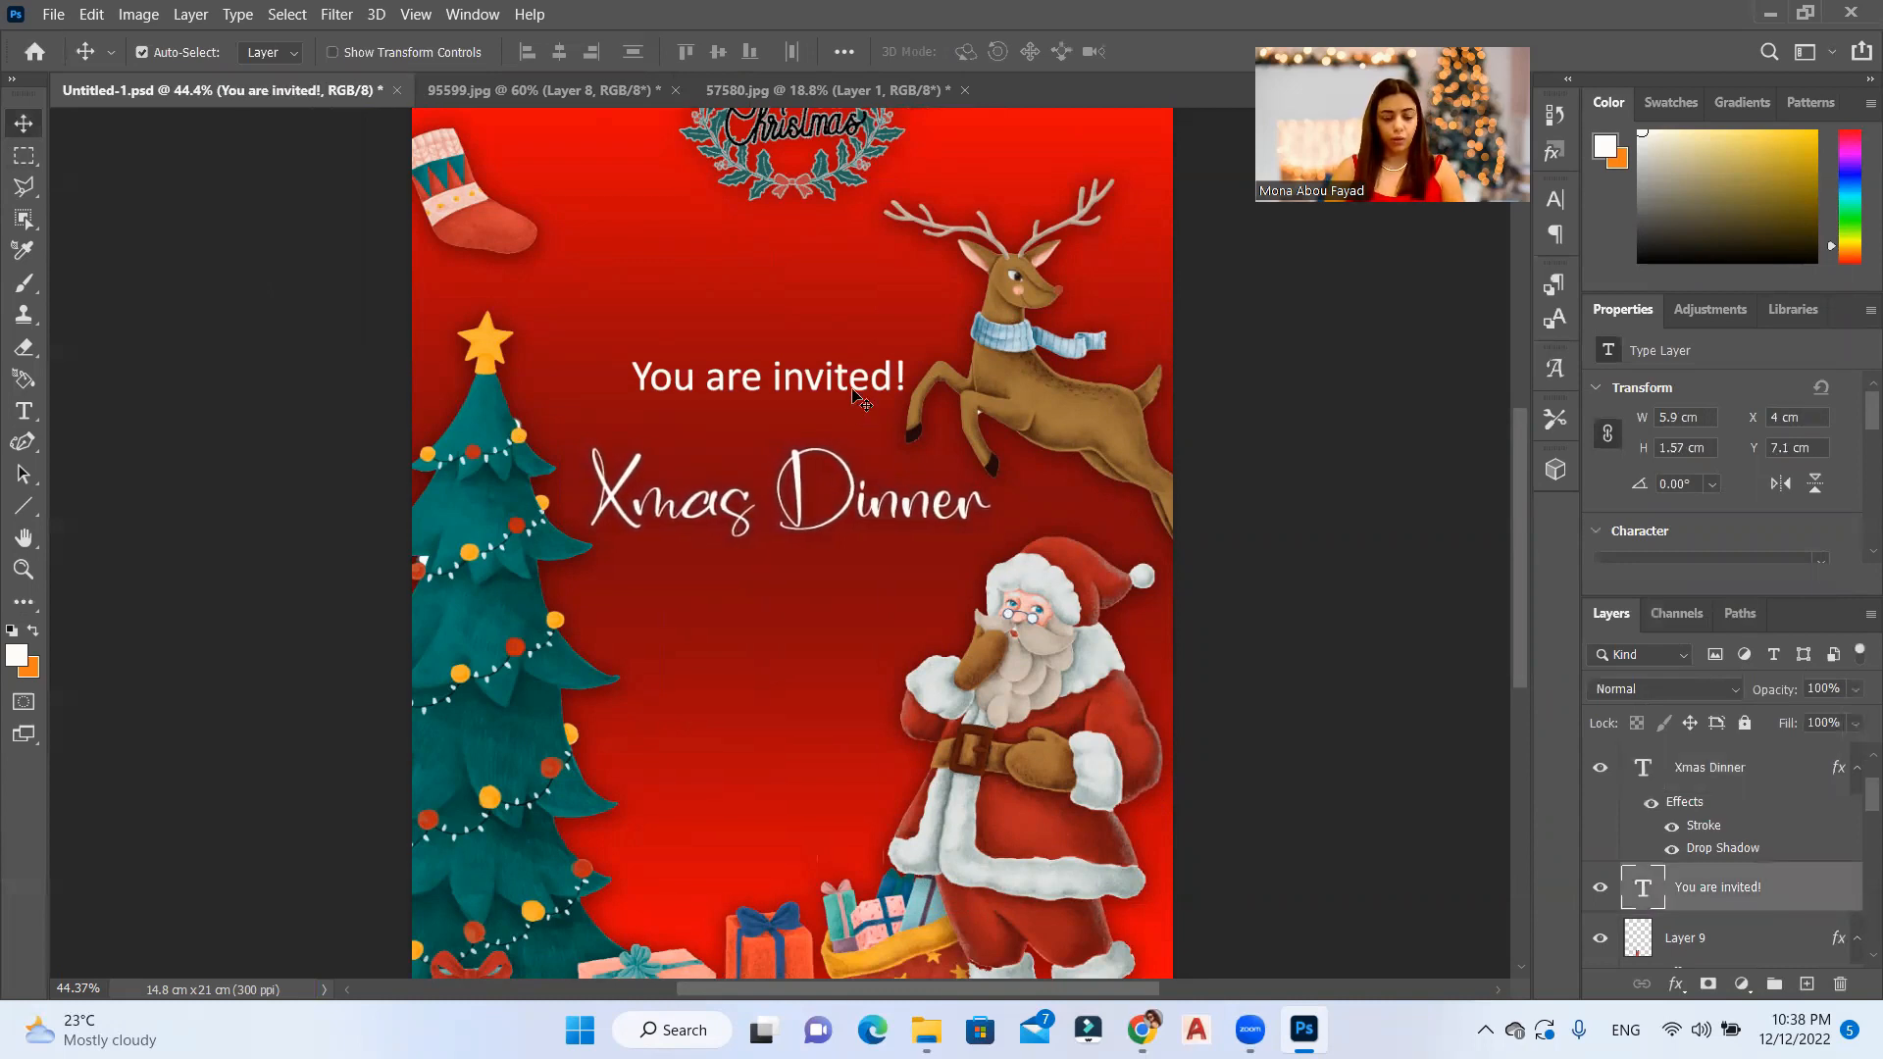
key(ctrl+j)
drag(853, 392, 846, 655)
click(848, 659)
double_click(846, 644)
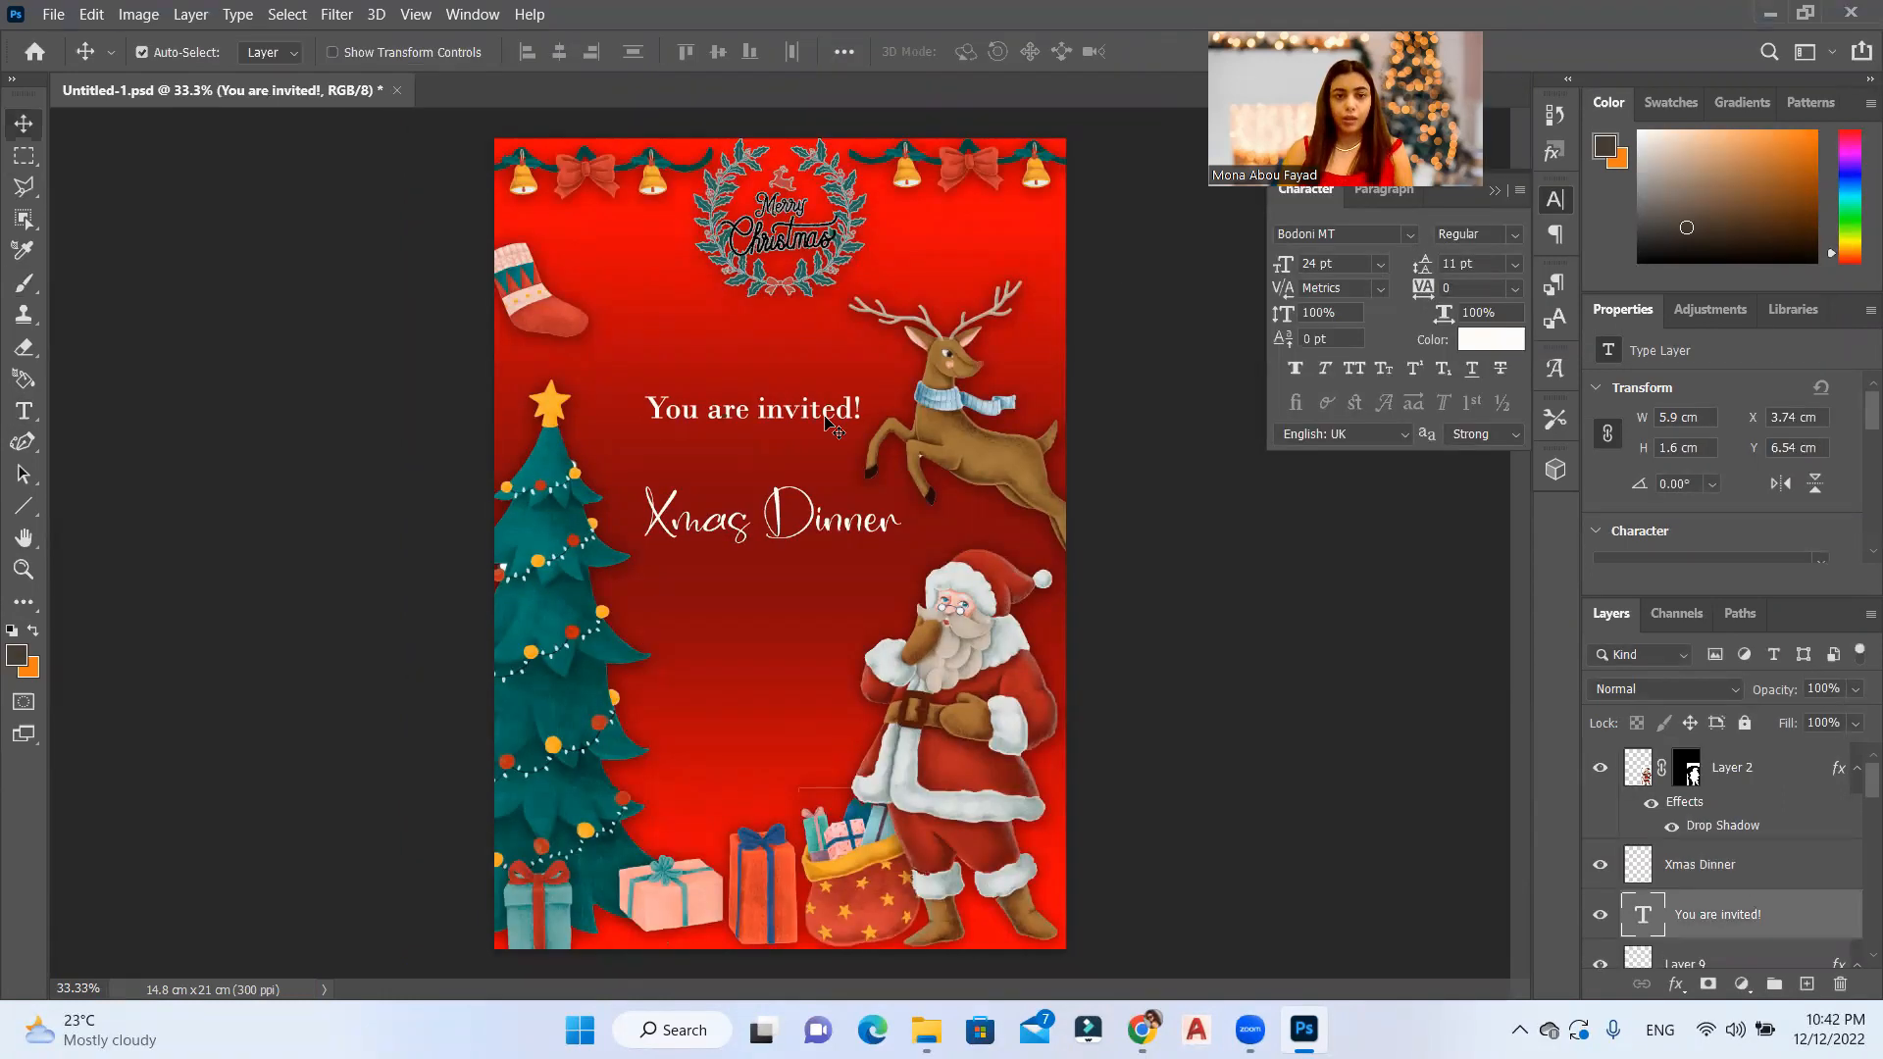
Step: Duplicate "You are invited!" below "Xmas Dinner" and replace the copy's text with "7:00 PM |"
drag(827, 421, 831, 642)
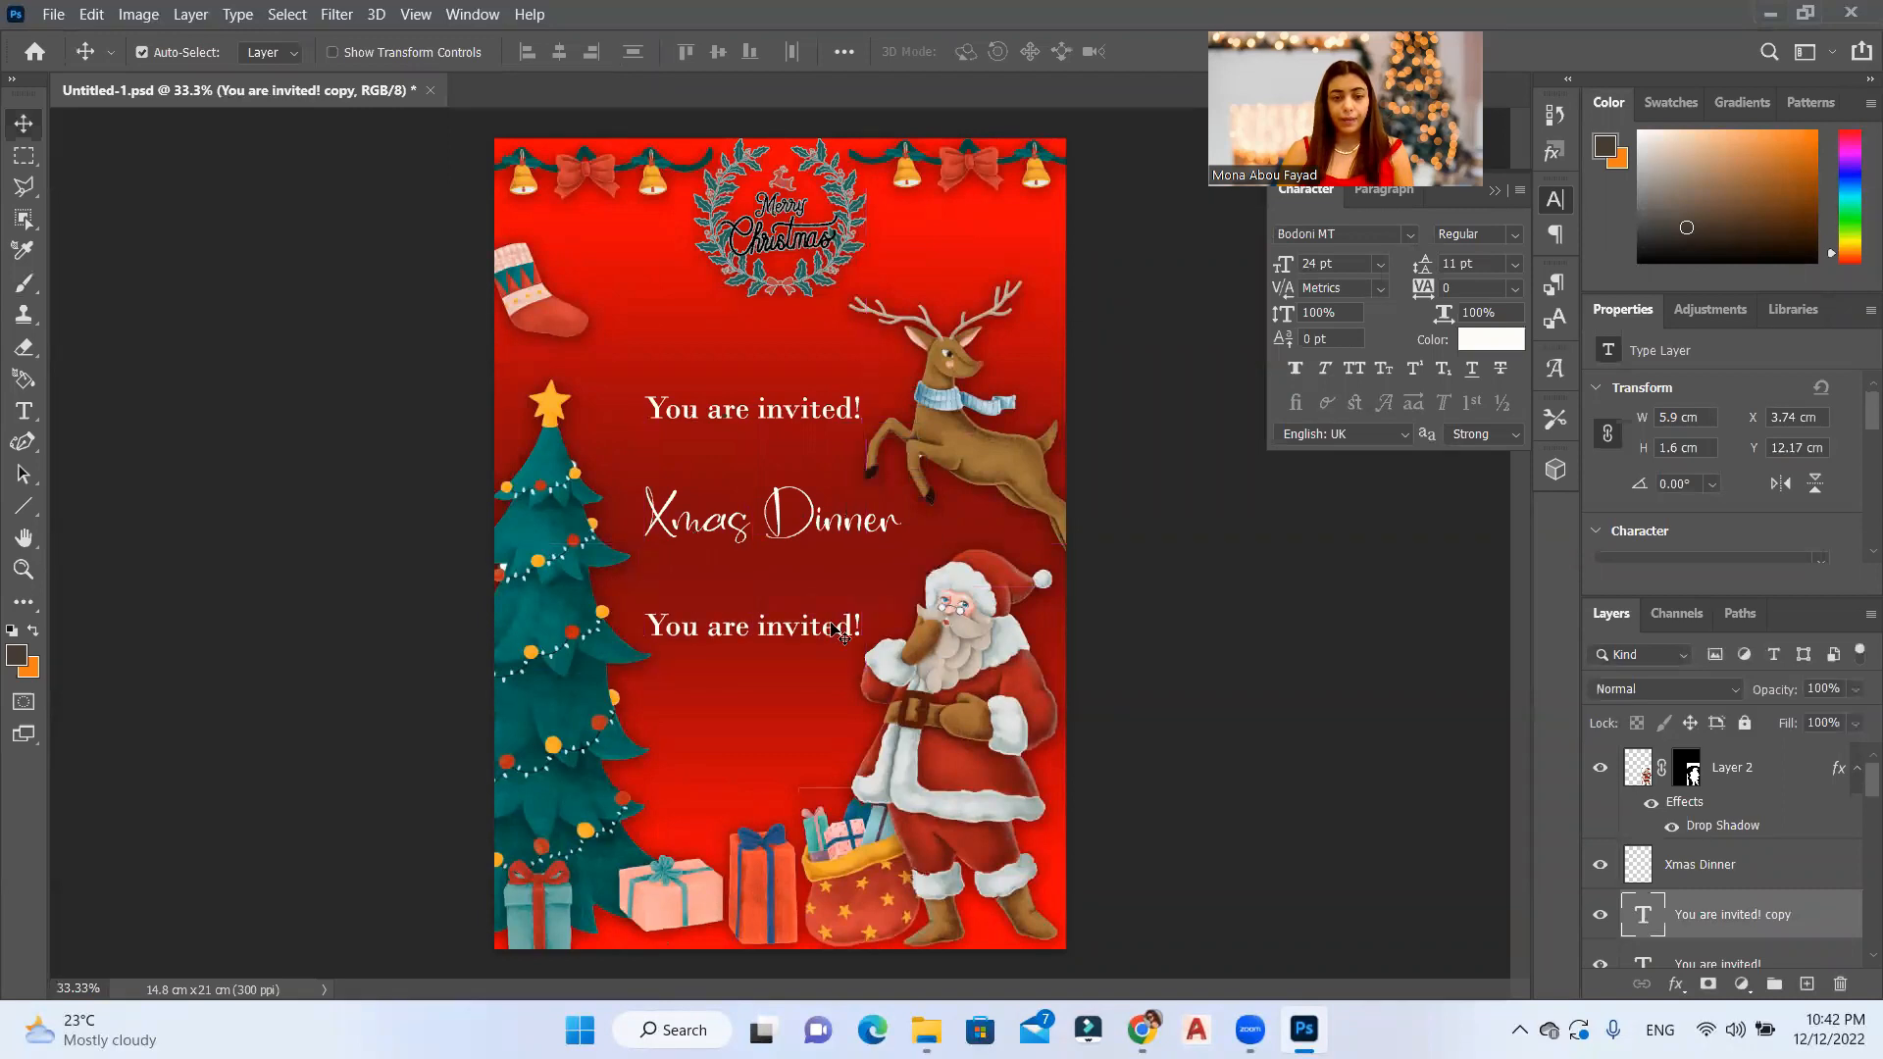
double_click(818, 620)
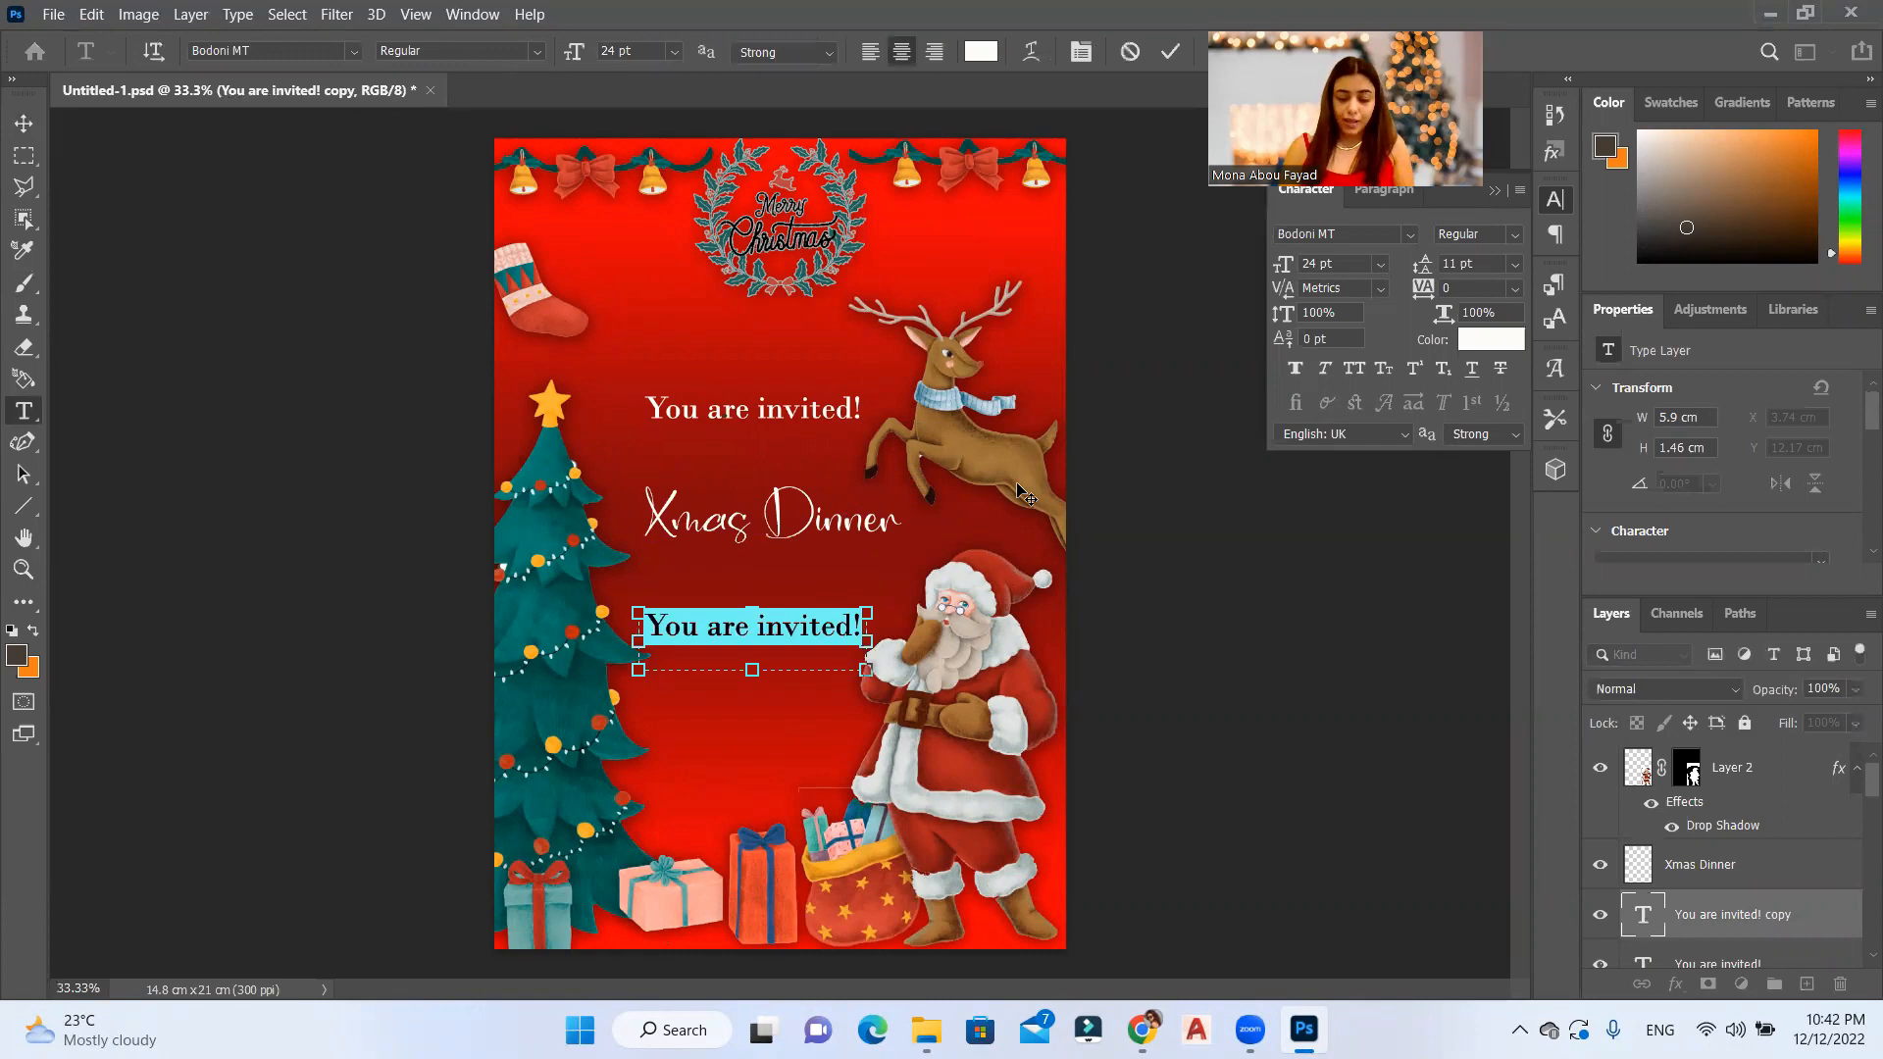
text(7)
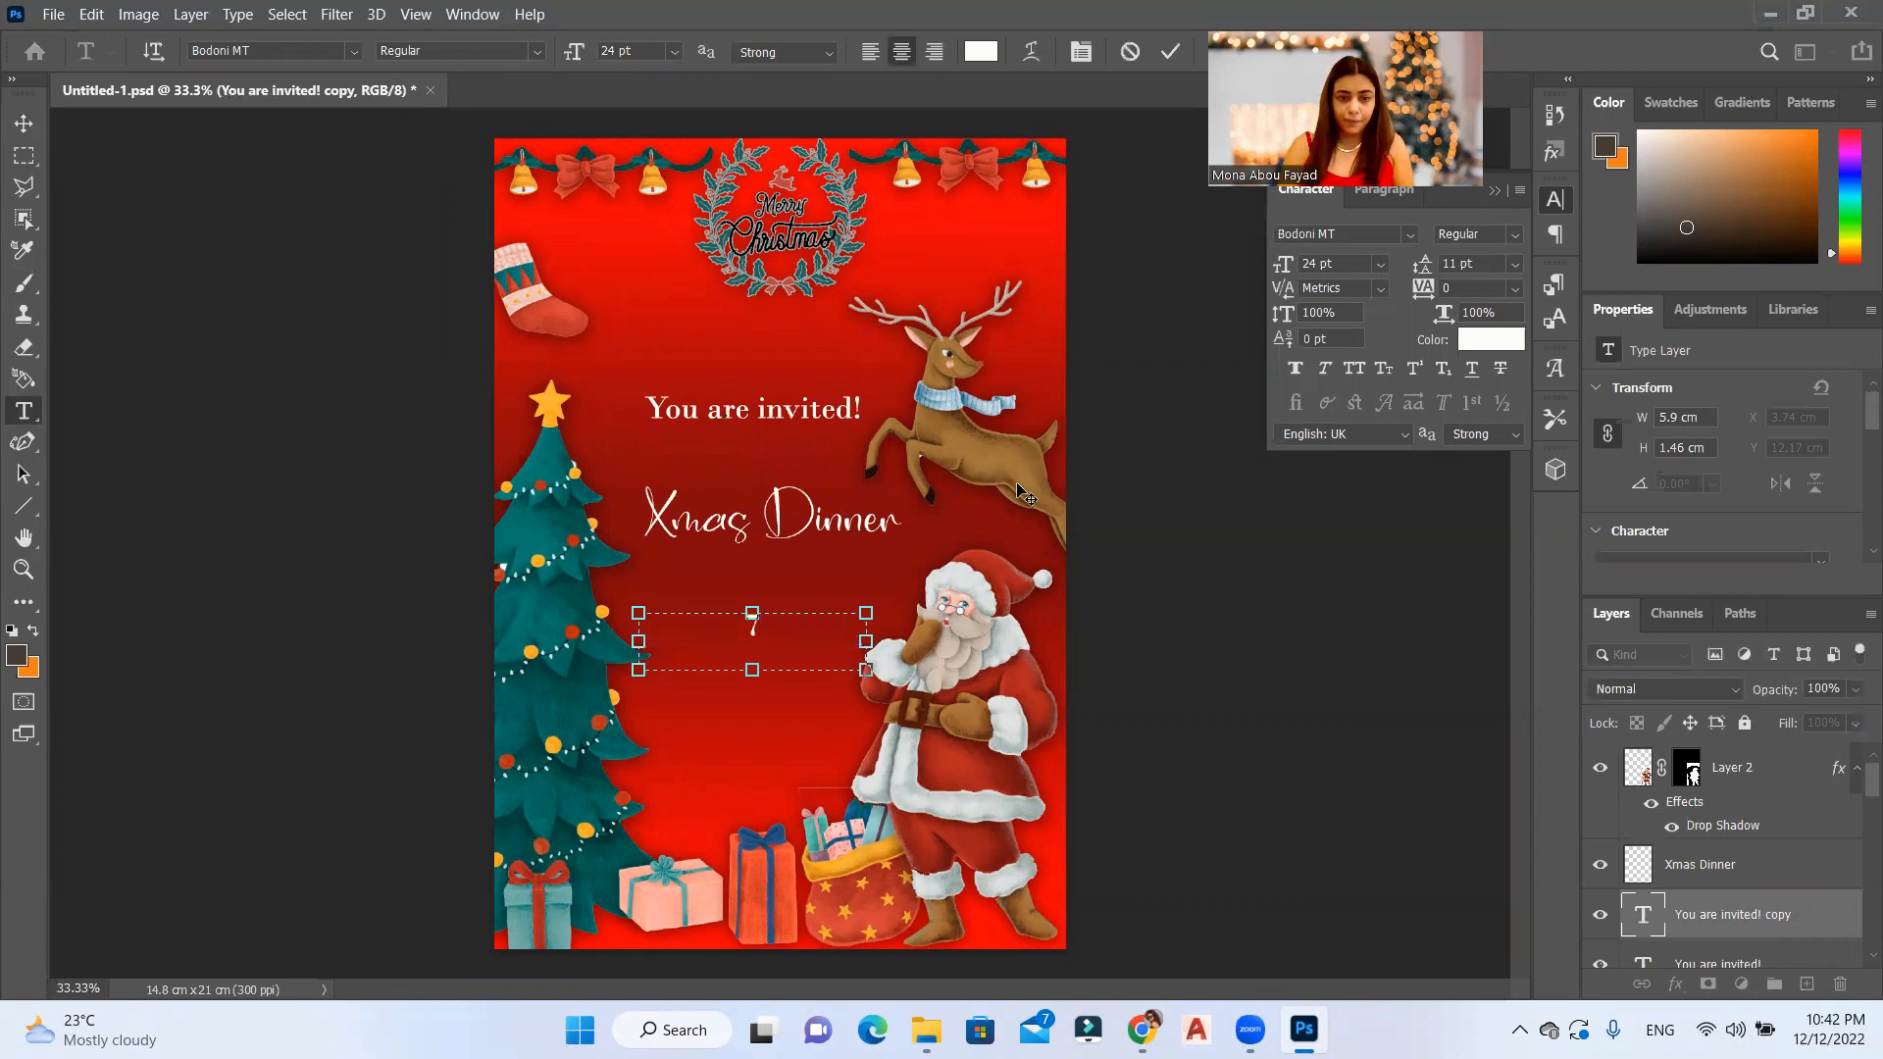
text(:00 )
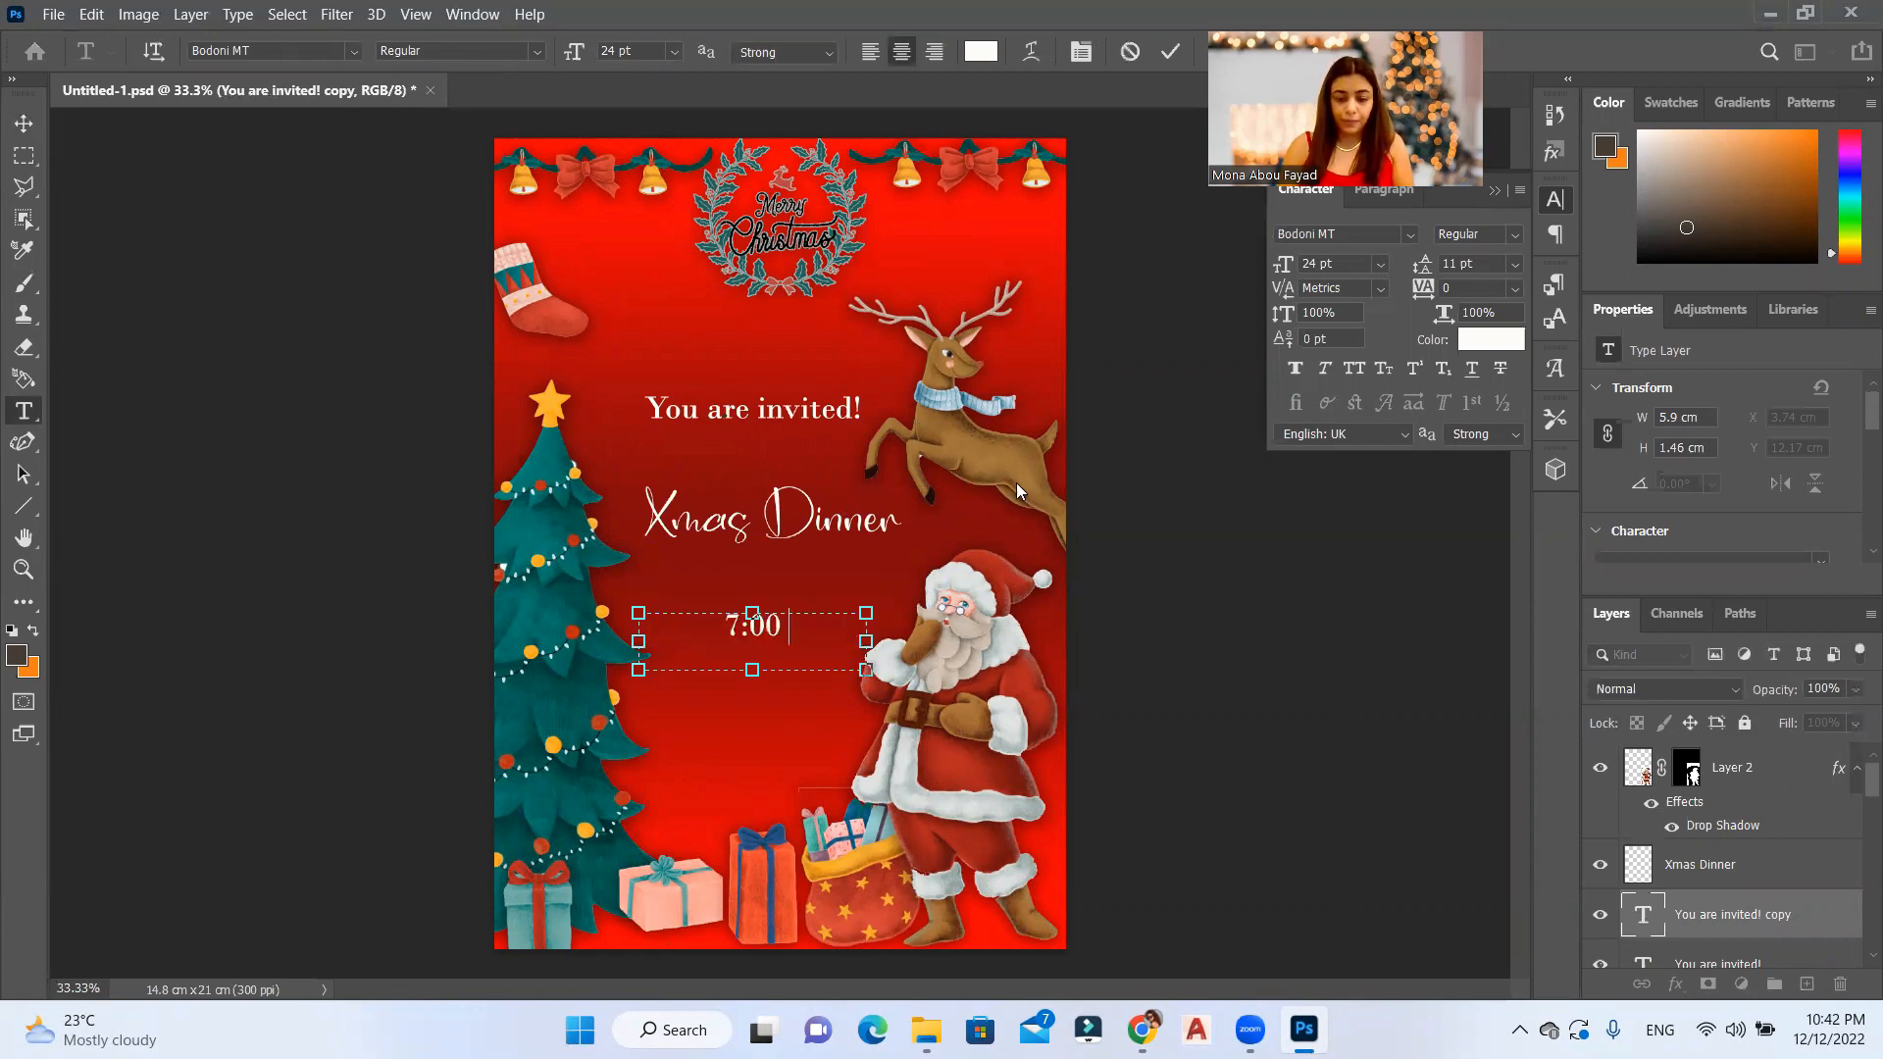
text(P M)
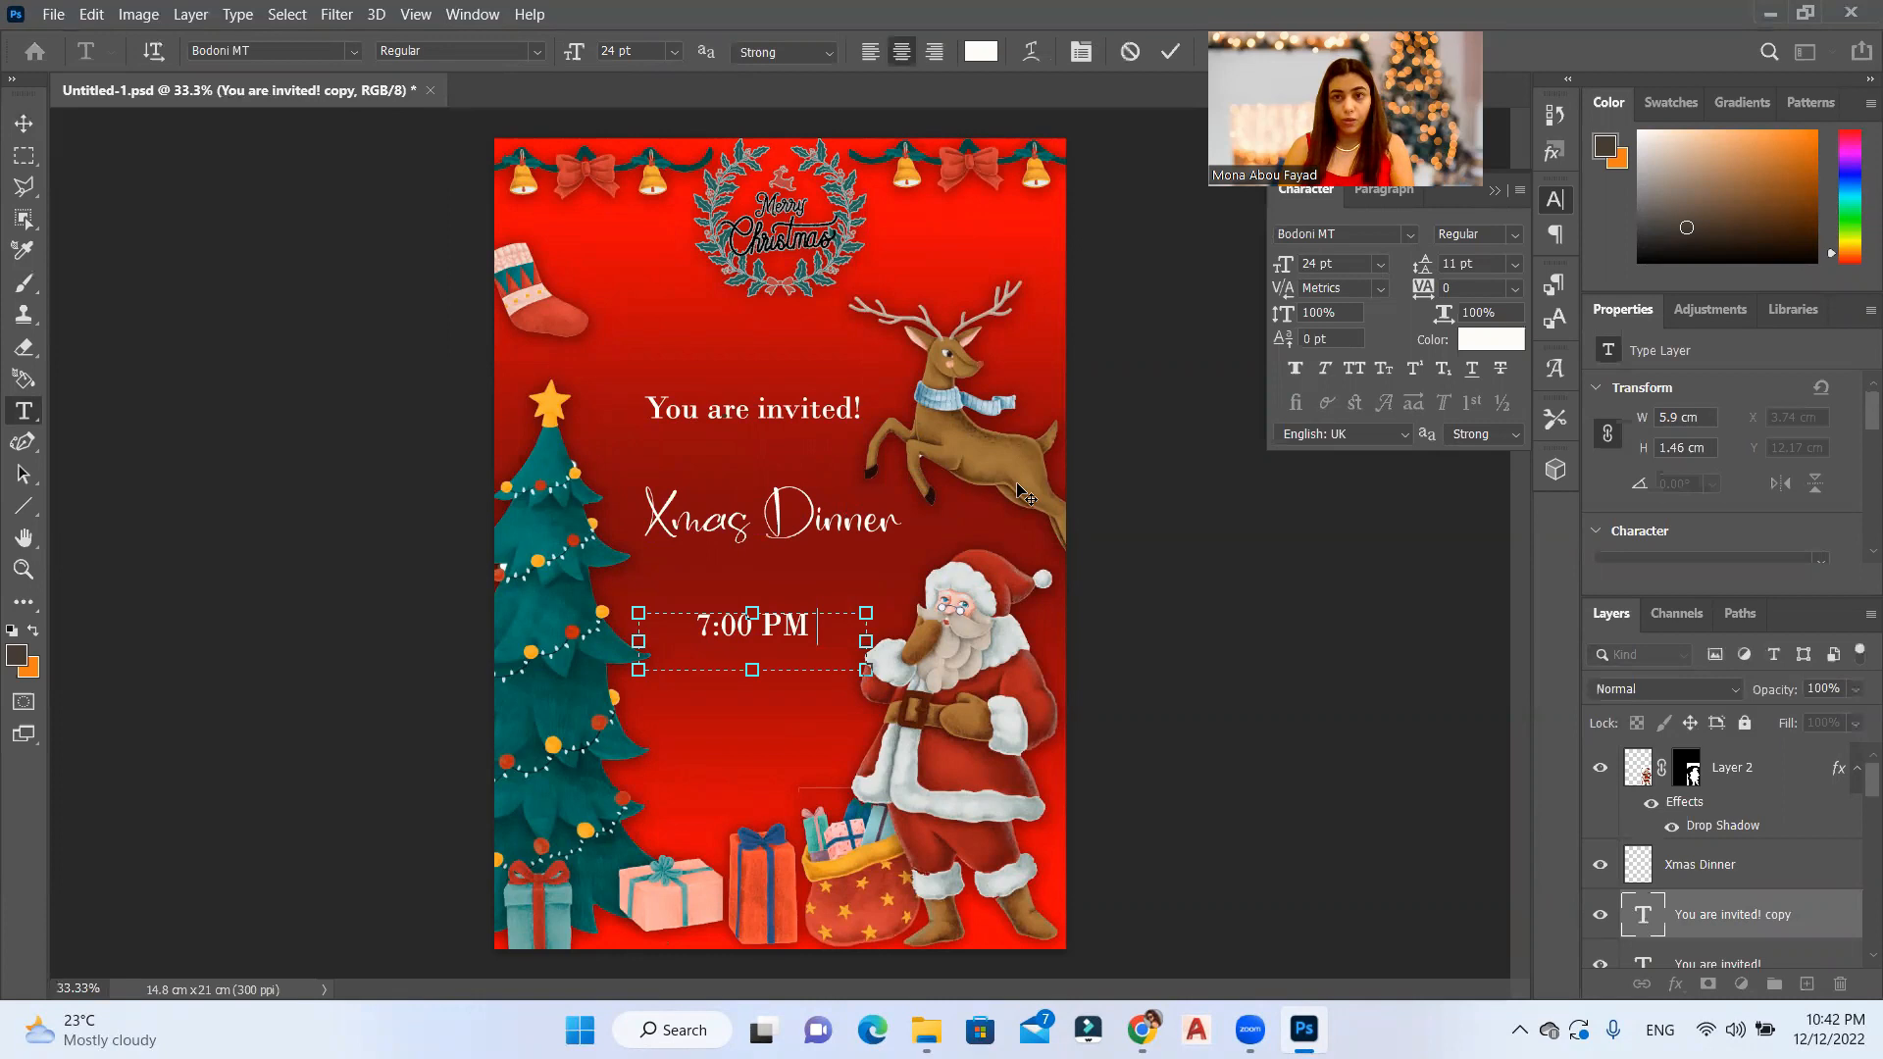
text(|)
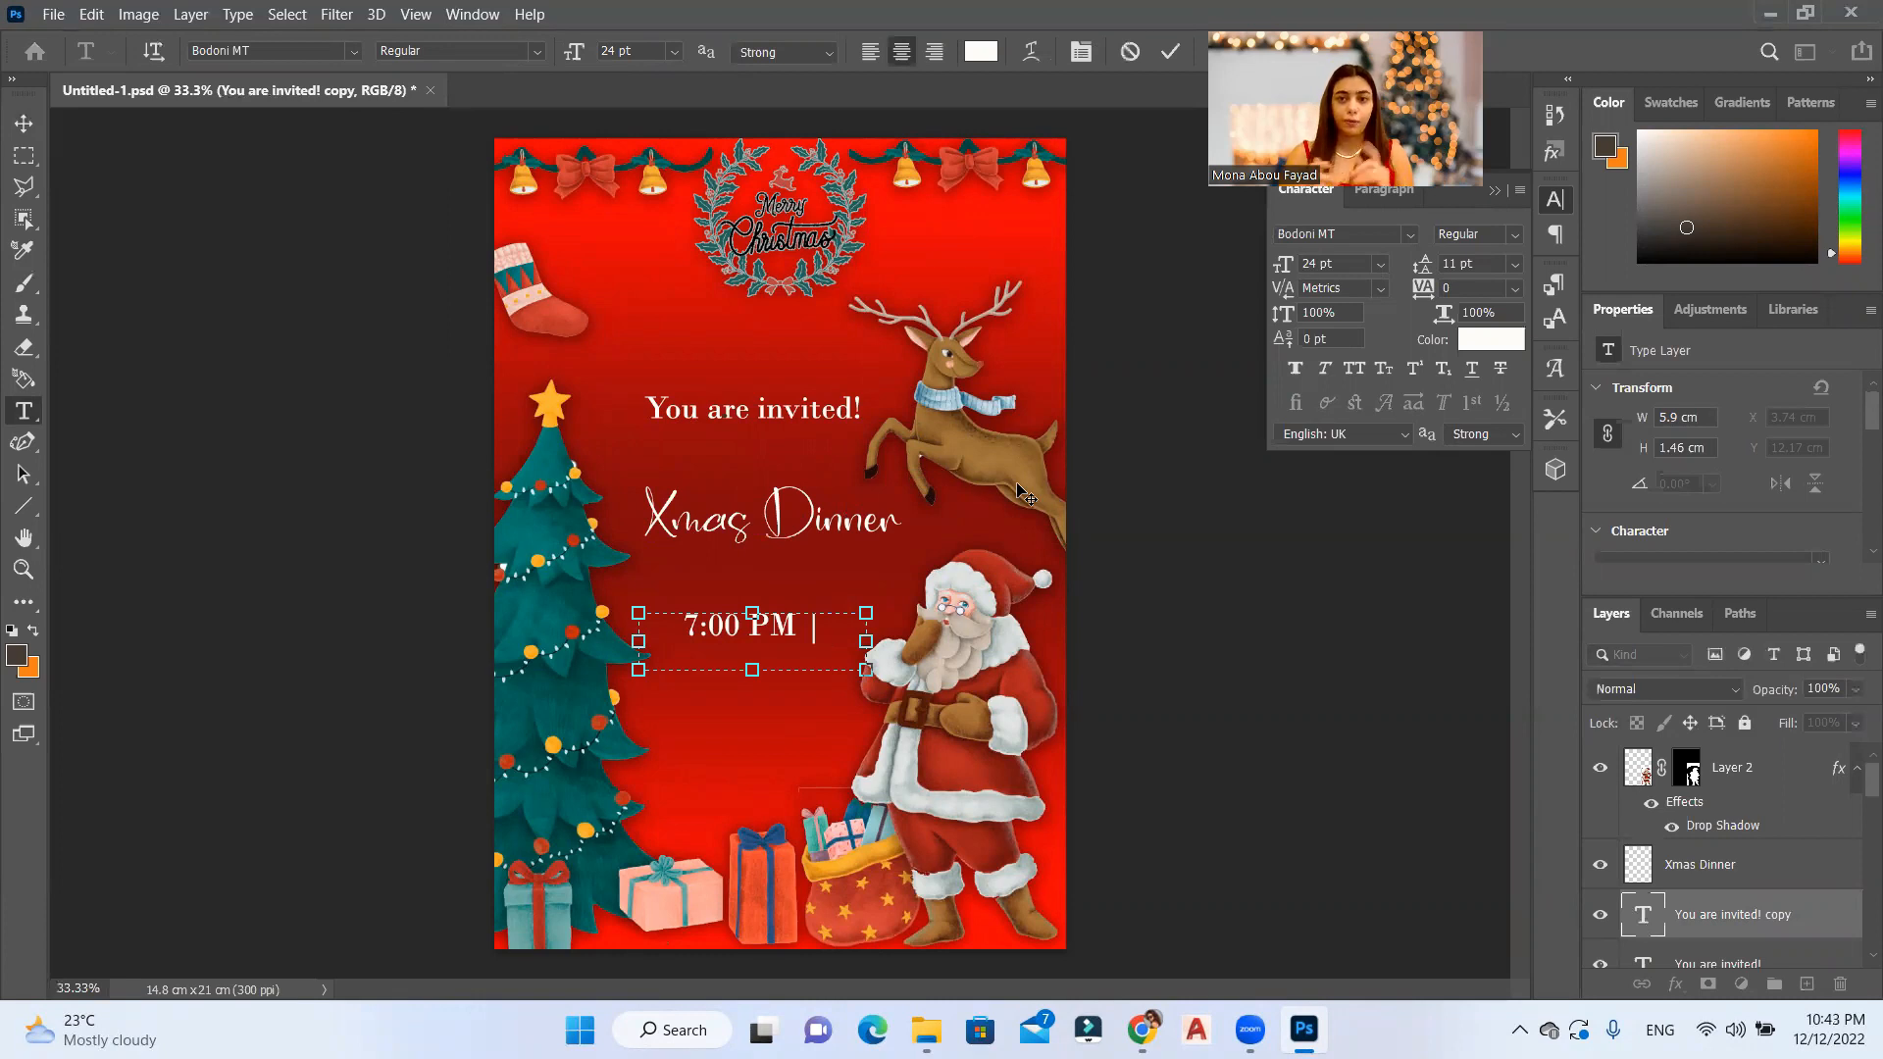
Step: Continue the details text with "24th Dec | Lamore Restaurant"
text(R)
key(BackSpace)
text(24th)
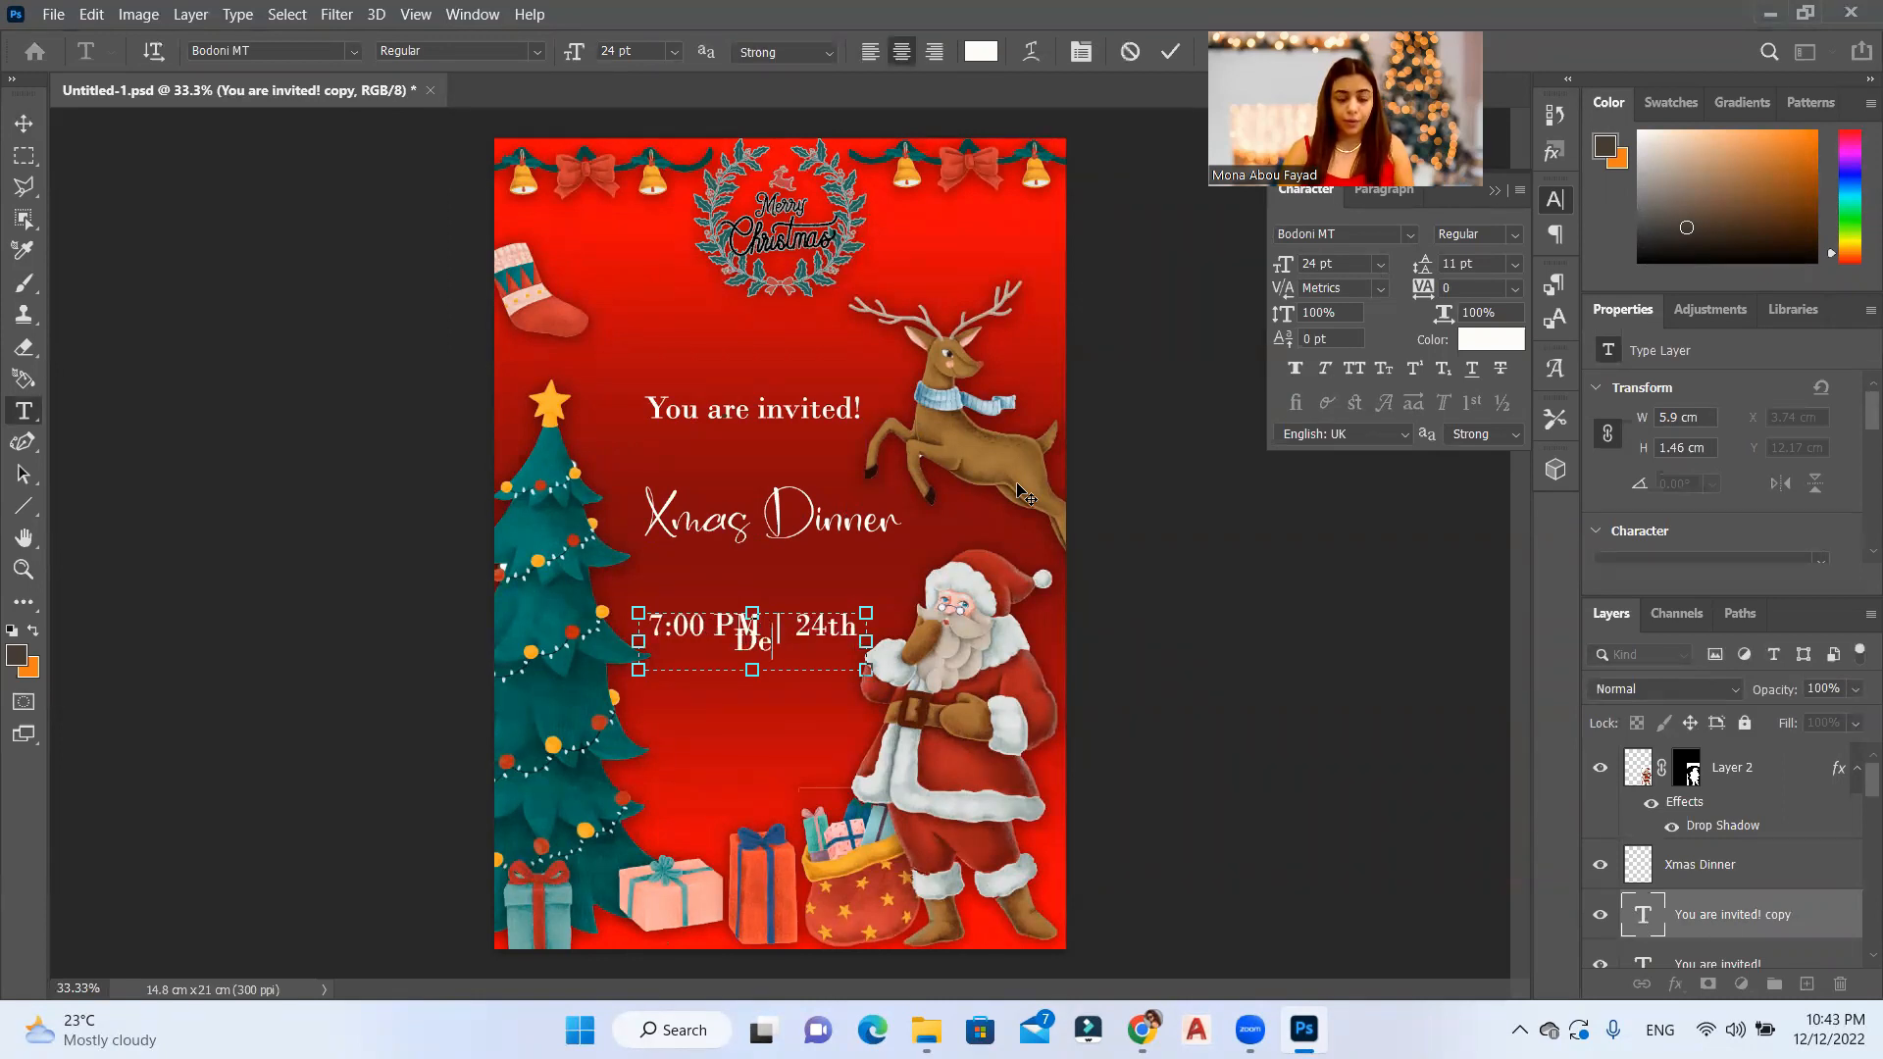
text( Dec | )
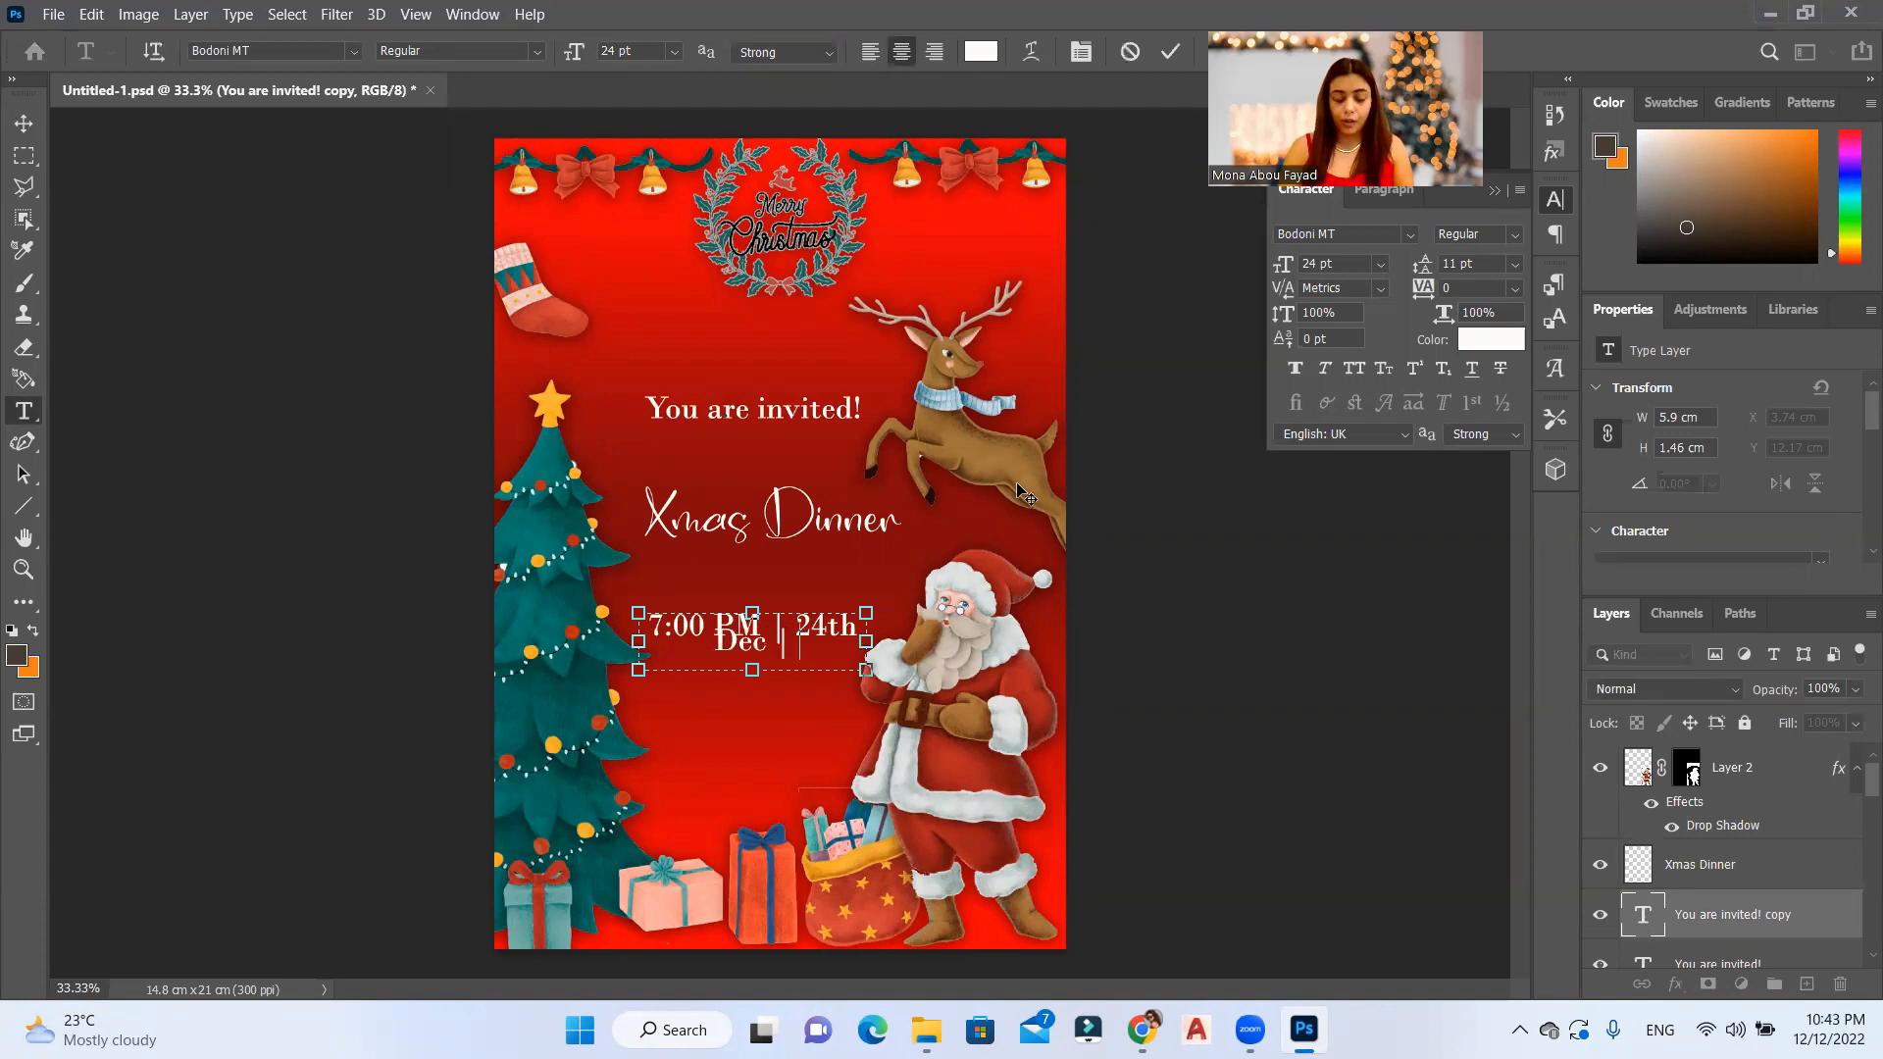
text(Lam)
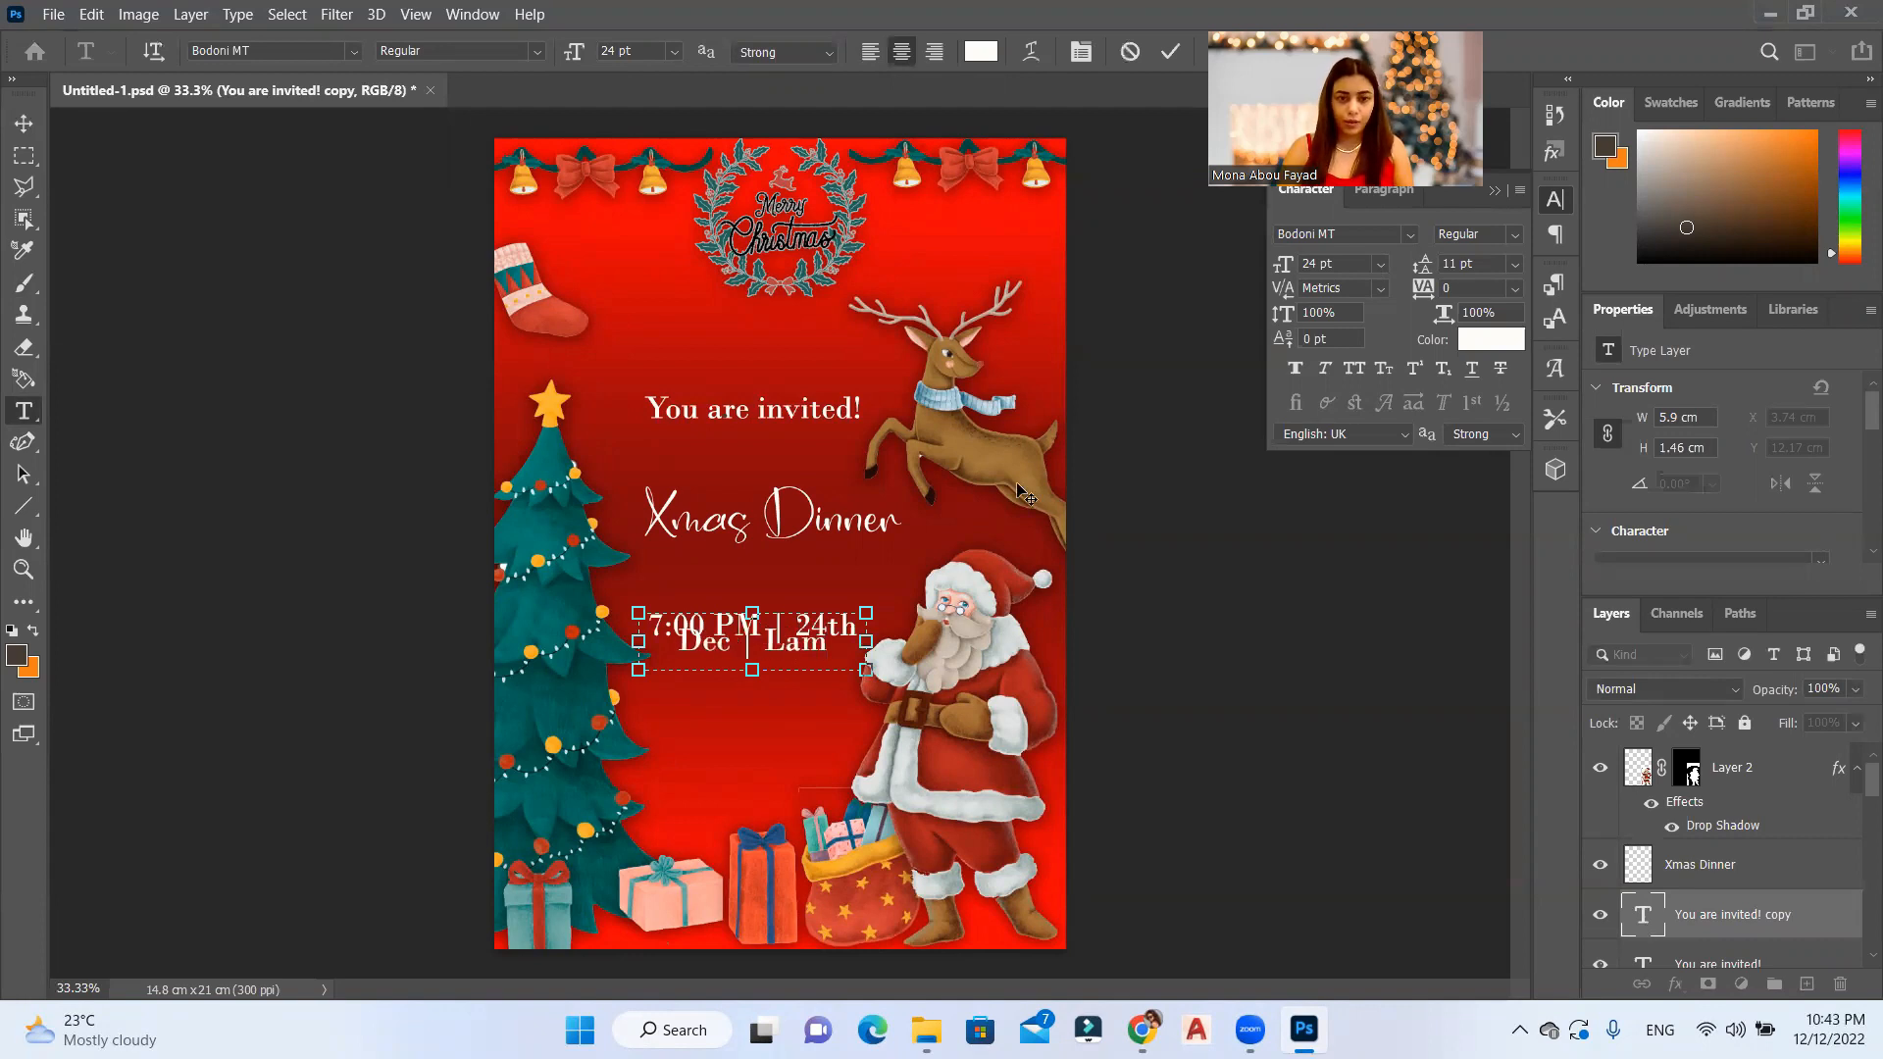
text(ore)
key(Return)
text(Restaurant)
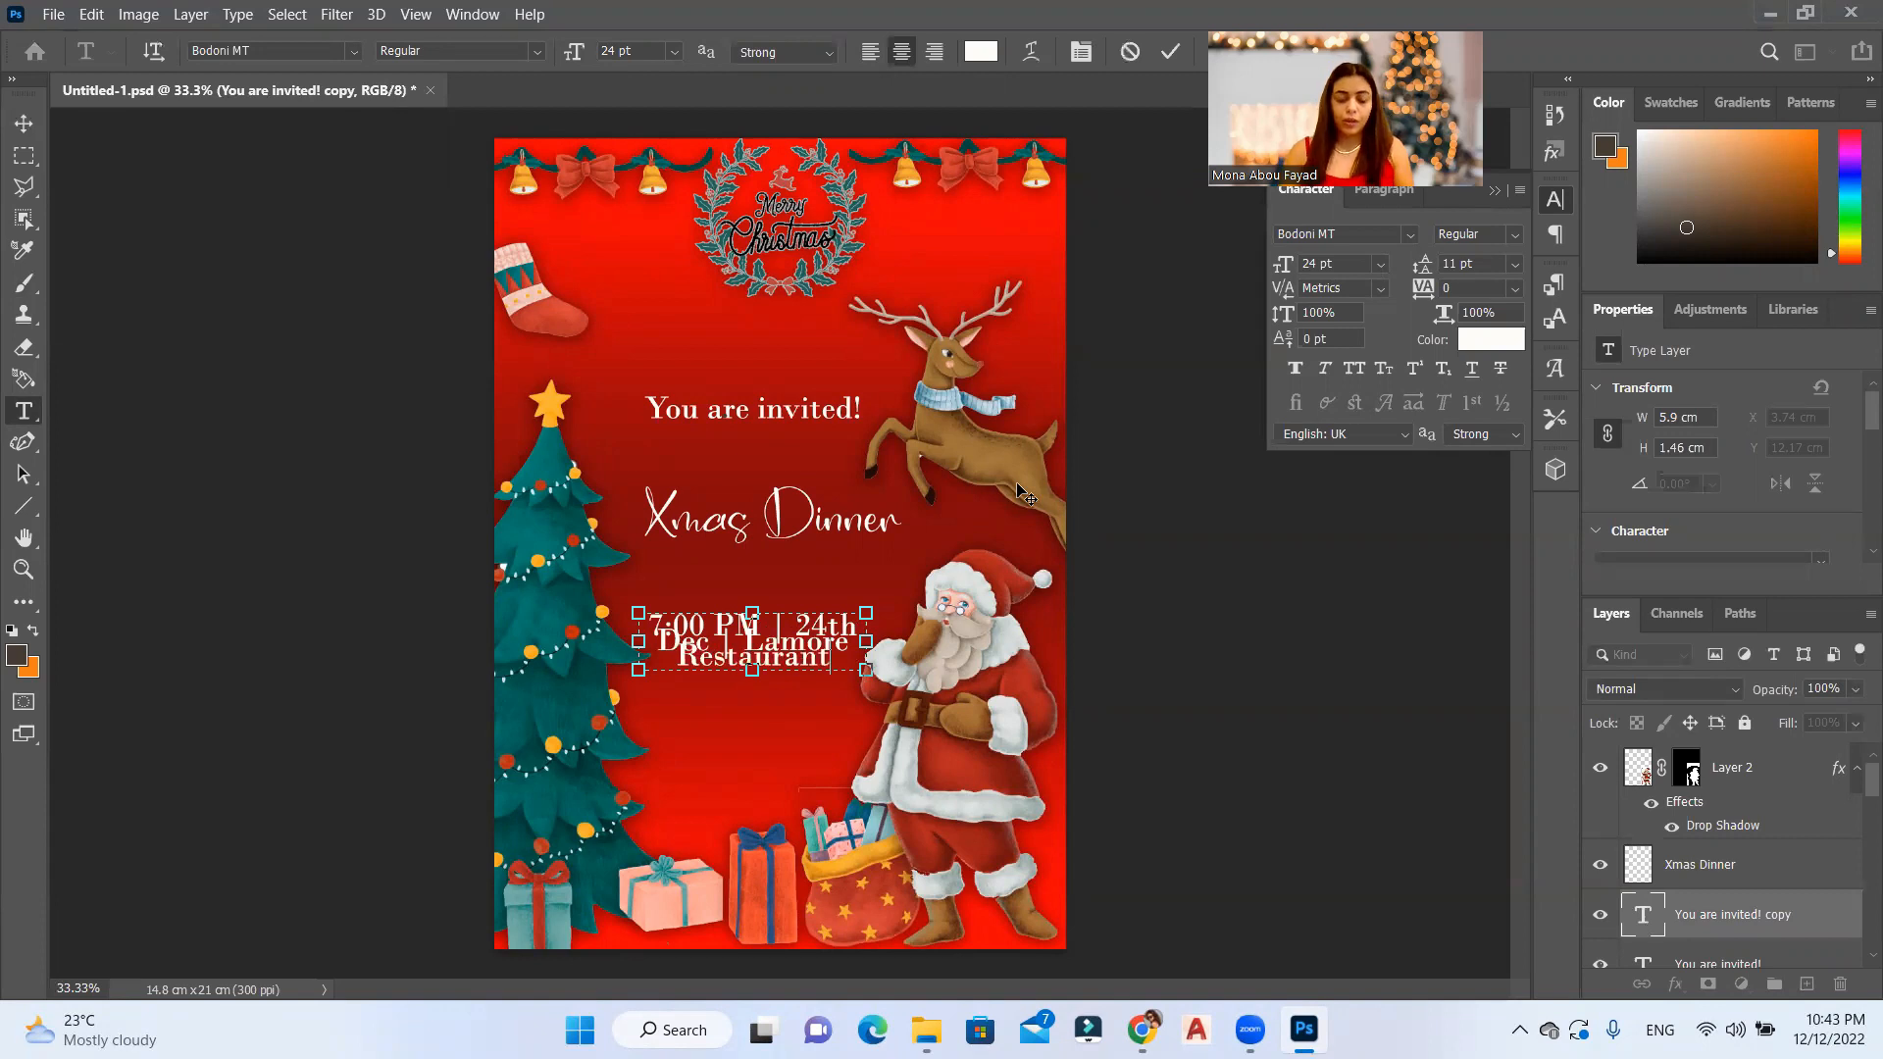
Step: Set the event details text to 16 pt and widen its text box on both sides until it fits on one line
key(ctrl+a)
click(670, 53)
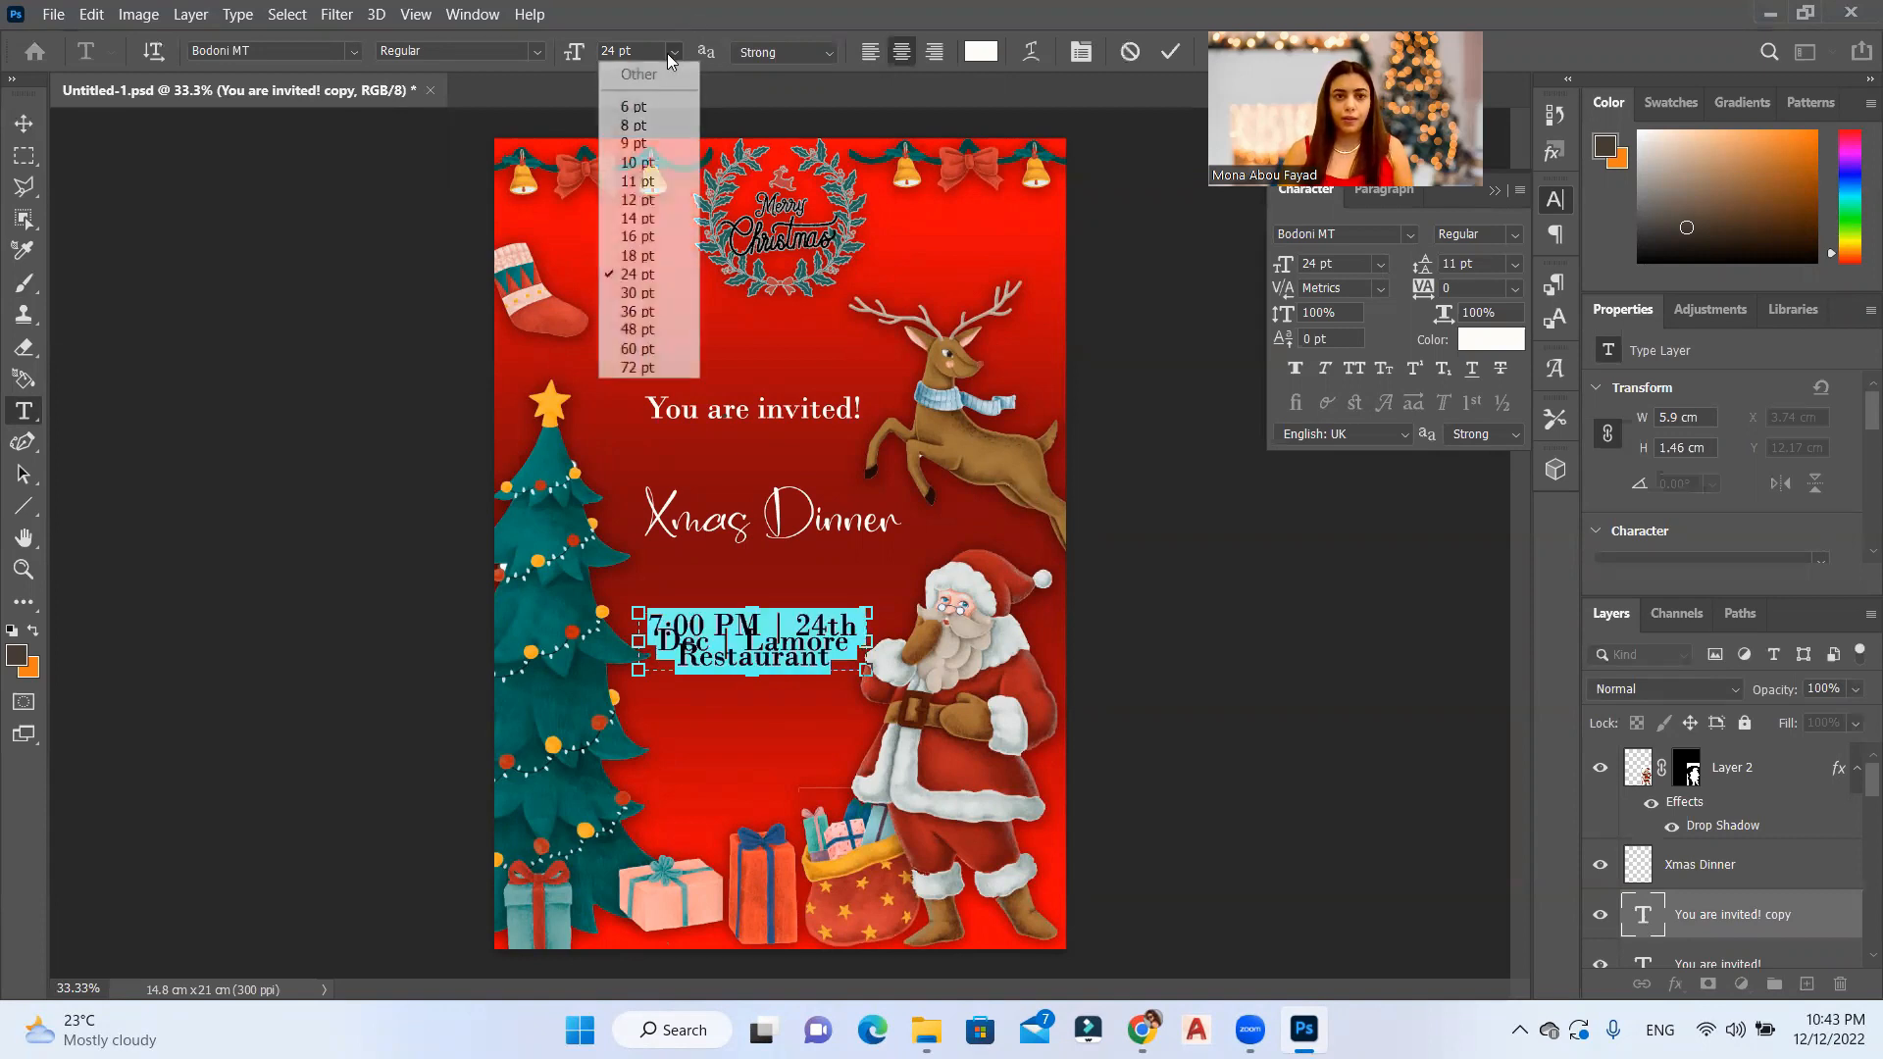
click(649, 236)
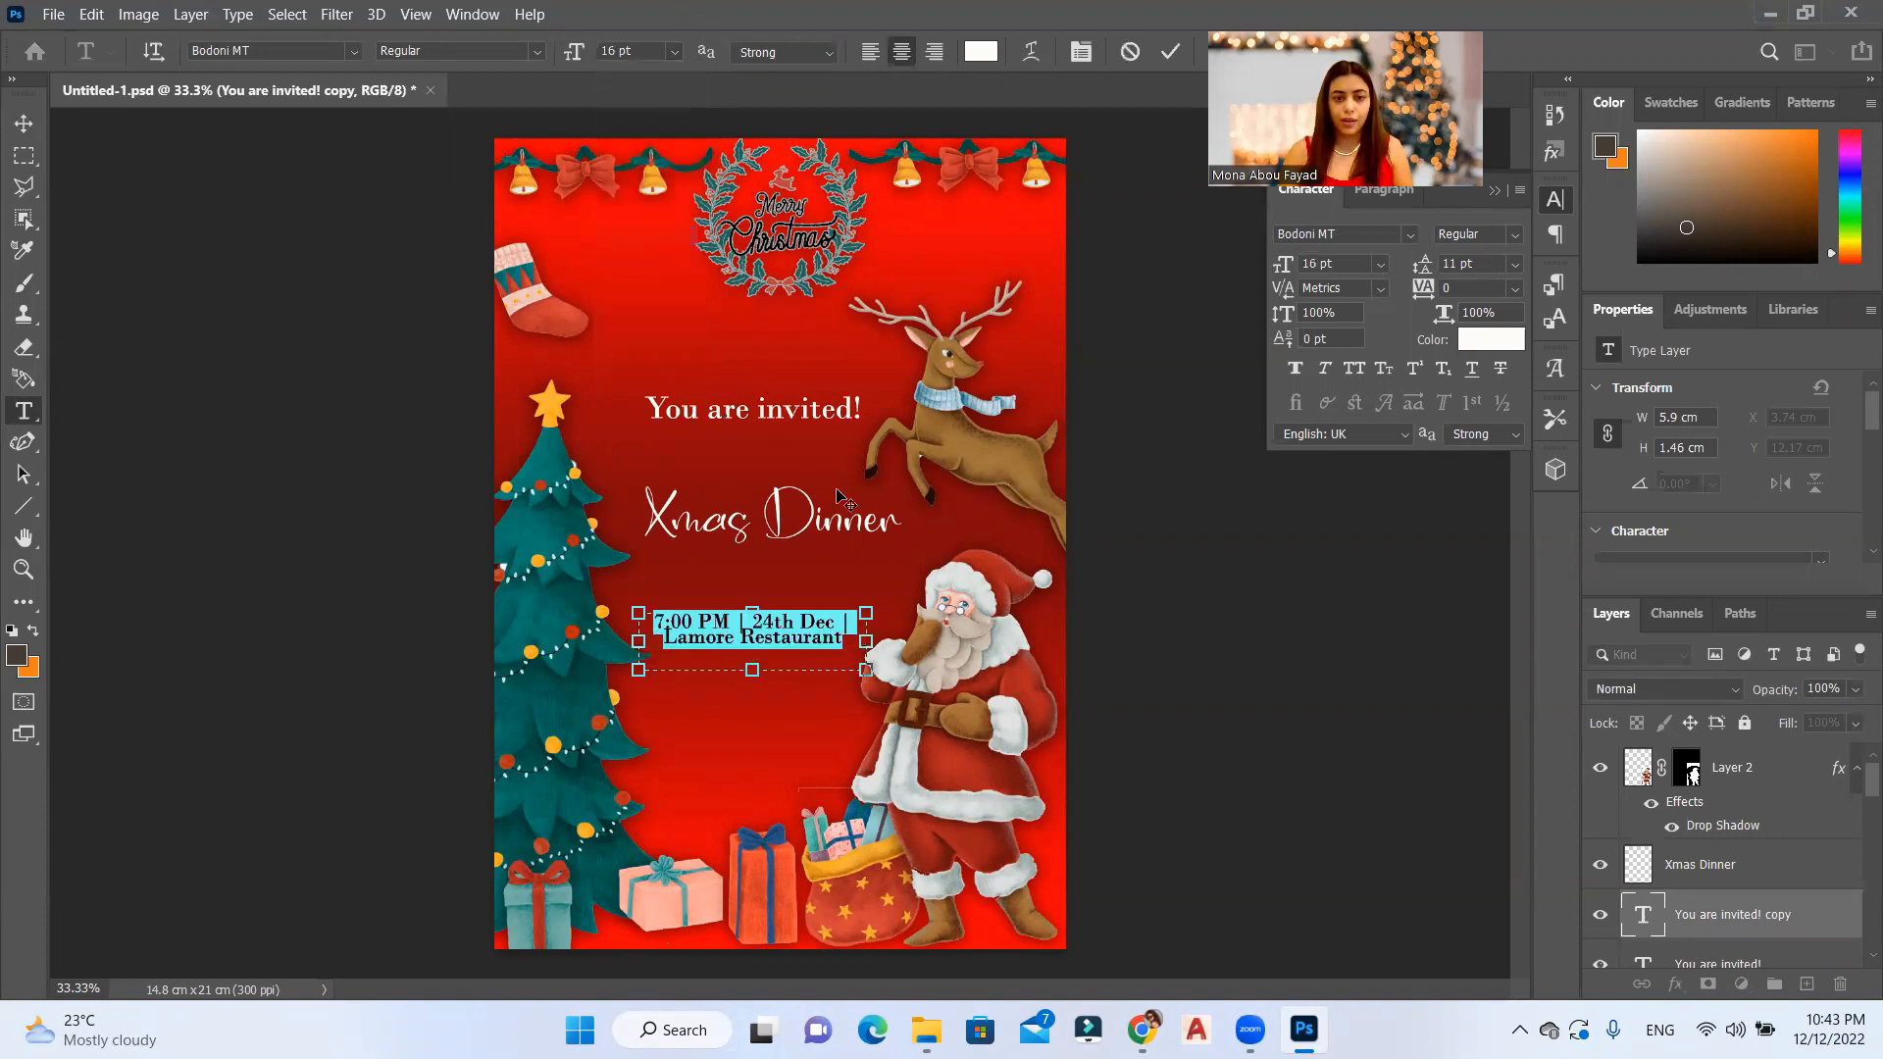
drag(871, 640, 925, 647)
drag(644, 641, 543, 596)
click(1170, 52)
Step: Nudge "Xmas Dinner" and the event details line upward, closer to the invitation line
click(24, 124)
drag(715, 480, 713, 537)
click(822, 520)
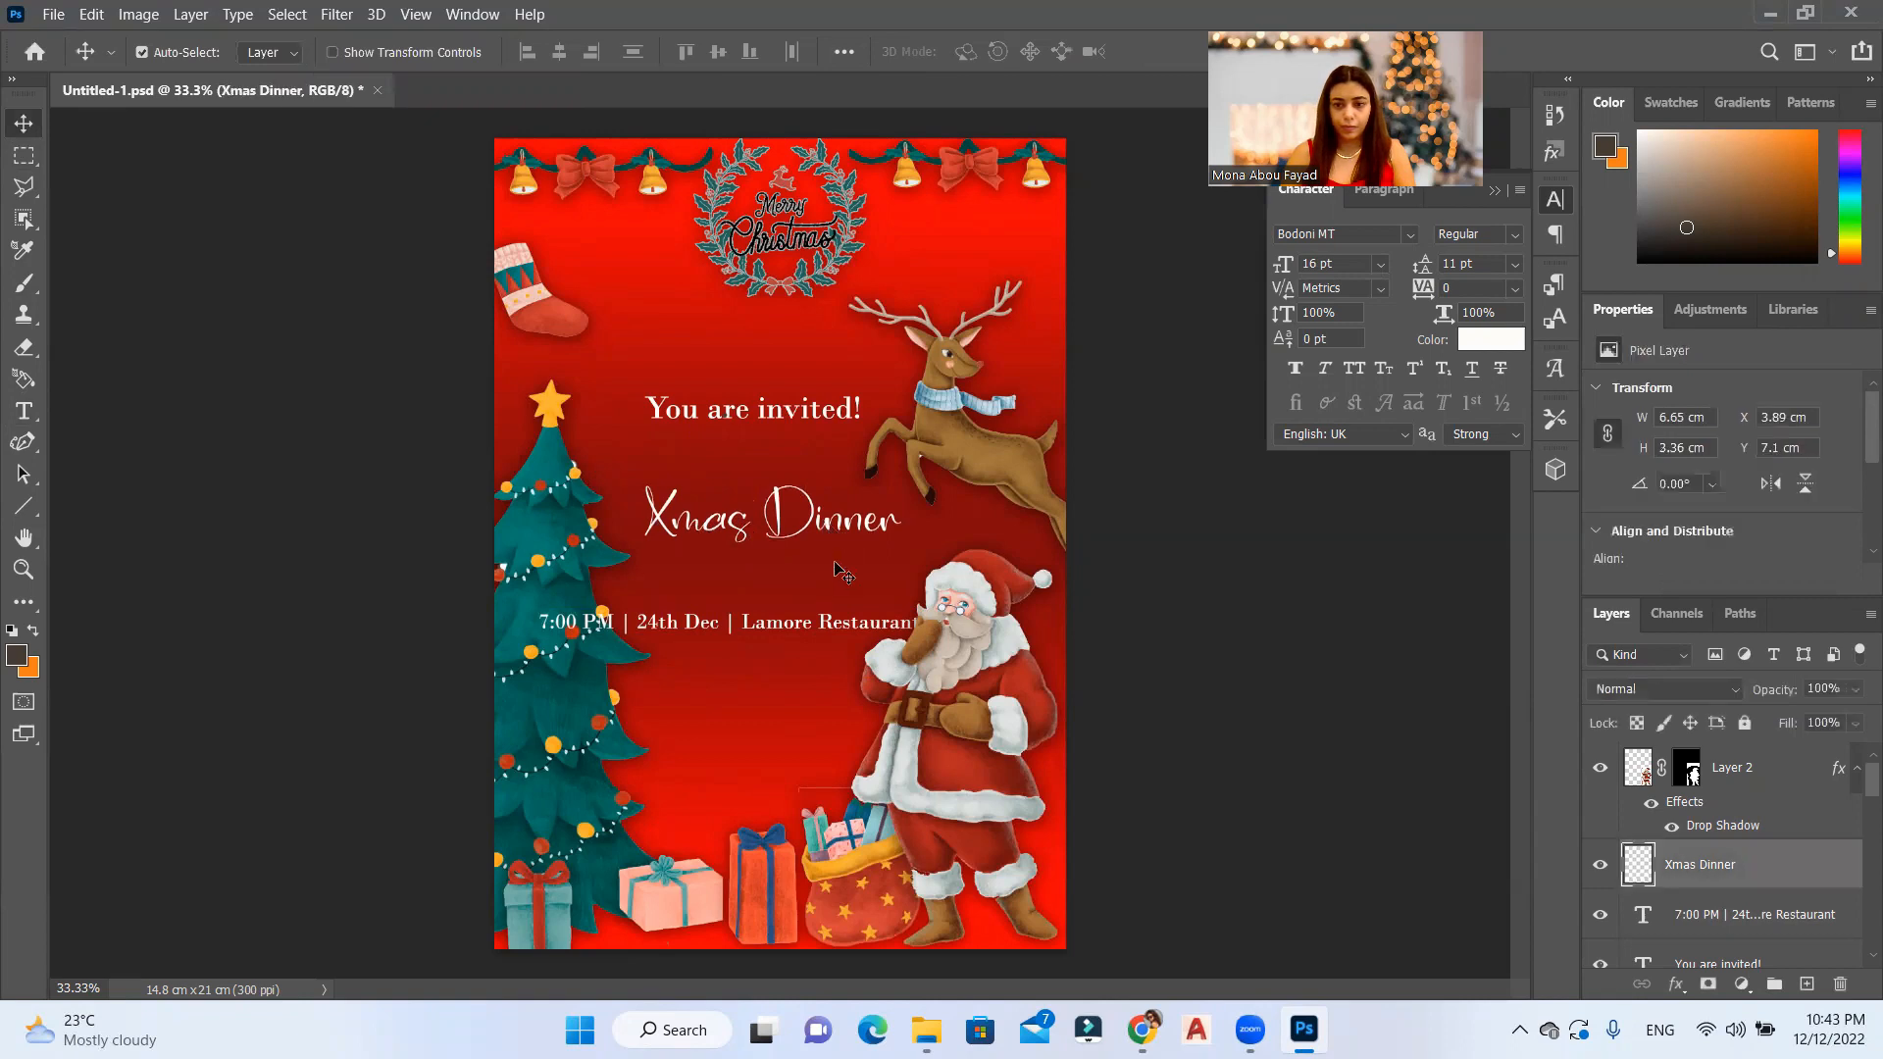
key(shift+Up)
key(shift+Up)
key(shift+Up)
key(shift+Up)
click(825, 630)
key(shift+Up)
key(shift+Up)
key(shift+Up)
key(shift+Up)
key(shift+Up)
key(shift+Up)
key(shift+Up)
key(shift+Up)
key(shift+Up)
key(shift+Up)
key(shift+Up)
key(shift+Up)
Step: Break the details into "7:00 PM | 24th Dec" and "Lamore Restaurant", removing the second separator, in a box about 8.94 × 2.17 cm
double_click(749, 585)
click(745, 580)
key(Return)
key(BackSpace)
key(BackSpace)
key(Return)
drag(730, 620, 748, 647)
drag(536, 606, 574, 608)
key(ctrl+a)
click(1170, 52)
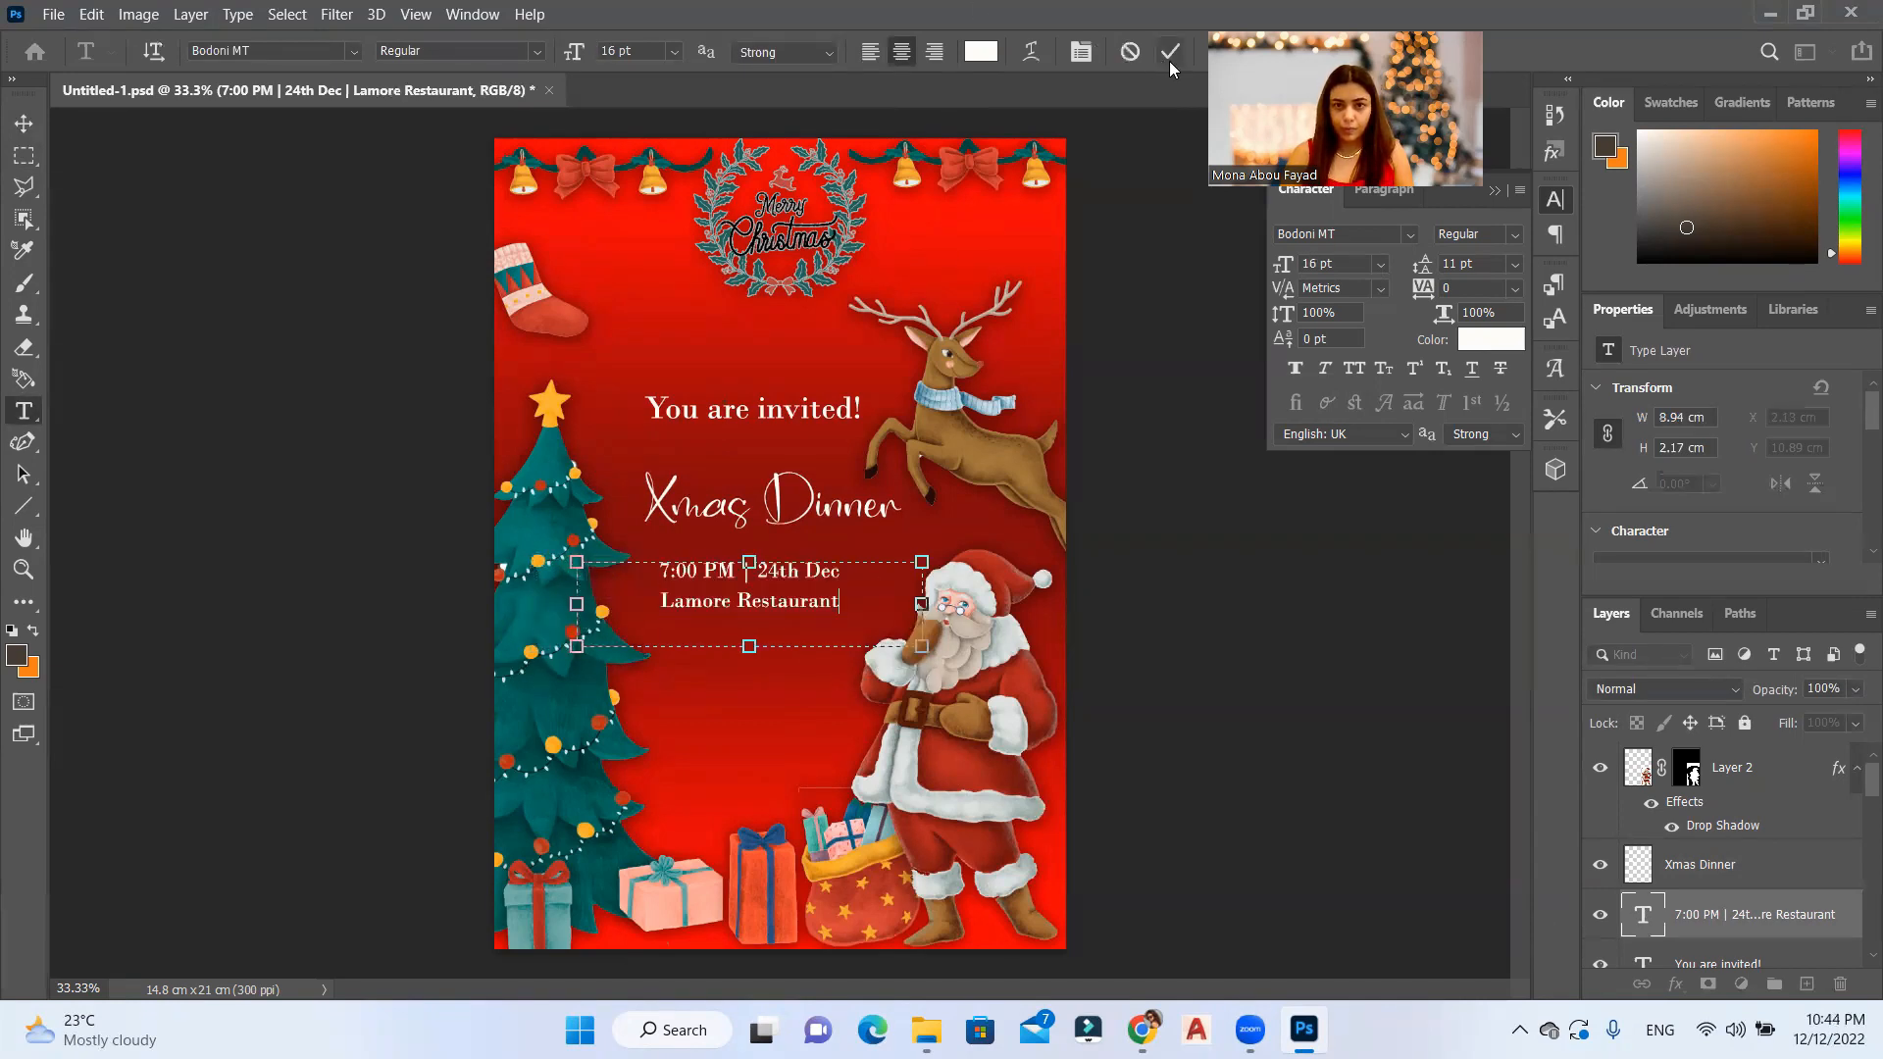
Step: Move the event details, "Xmas Dinner" and "You are invited!" down the card, leaving wider gaps between them
click(24, 124)
drag(755, 606, 758, 724)
drag(831, 525, 831, 591)
drag(841, 418, 834, 485)
Step: Clear the stray pixels above the "Xmas Dinner" lettering with a marquee selection and move the reindeer slightly up
drag(984, 455, 901, 402)
scroll(912, 510, up, 5)
scroll(632, 387, up, 8)
scroll(733, 532, down, 5)
drag(619, 424, 741, 530)
scroll(734, 537, down, 4)
key(m)
scroll(733, 531, down, 3)
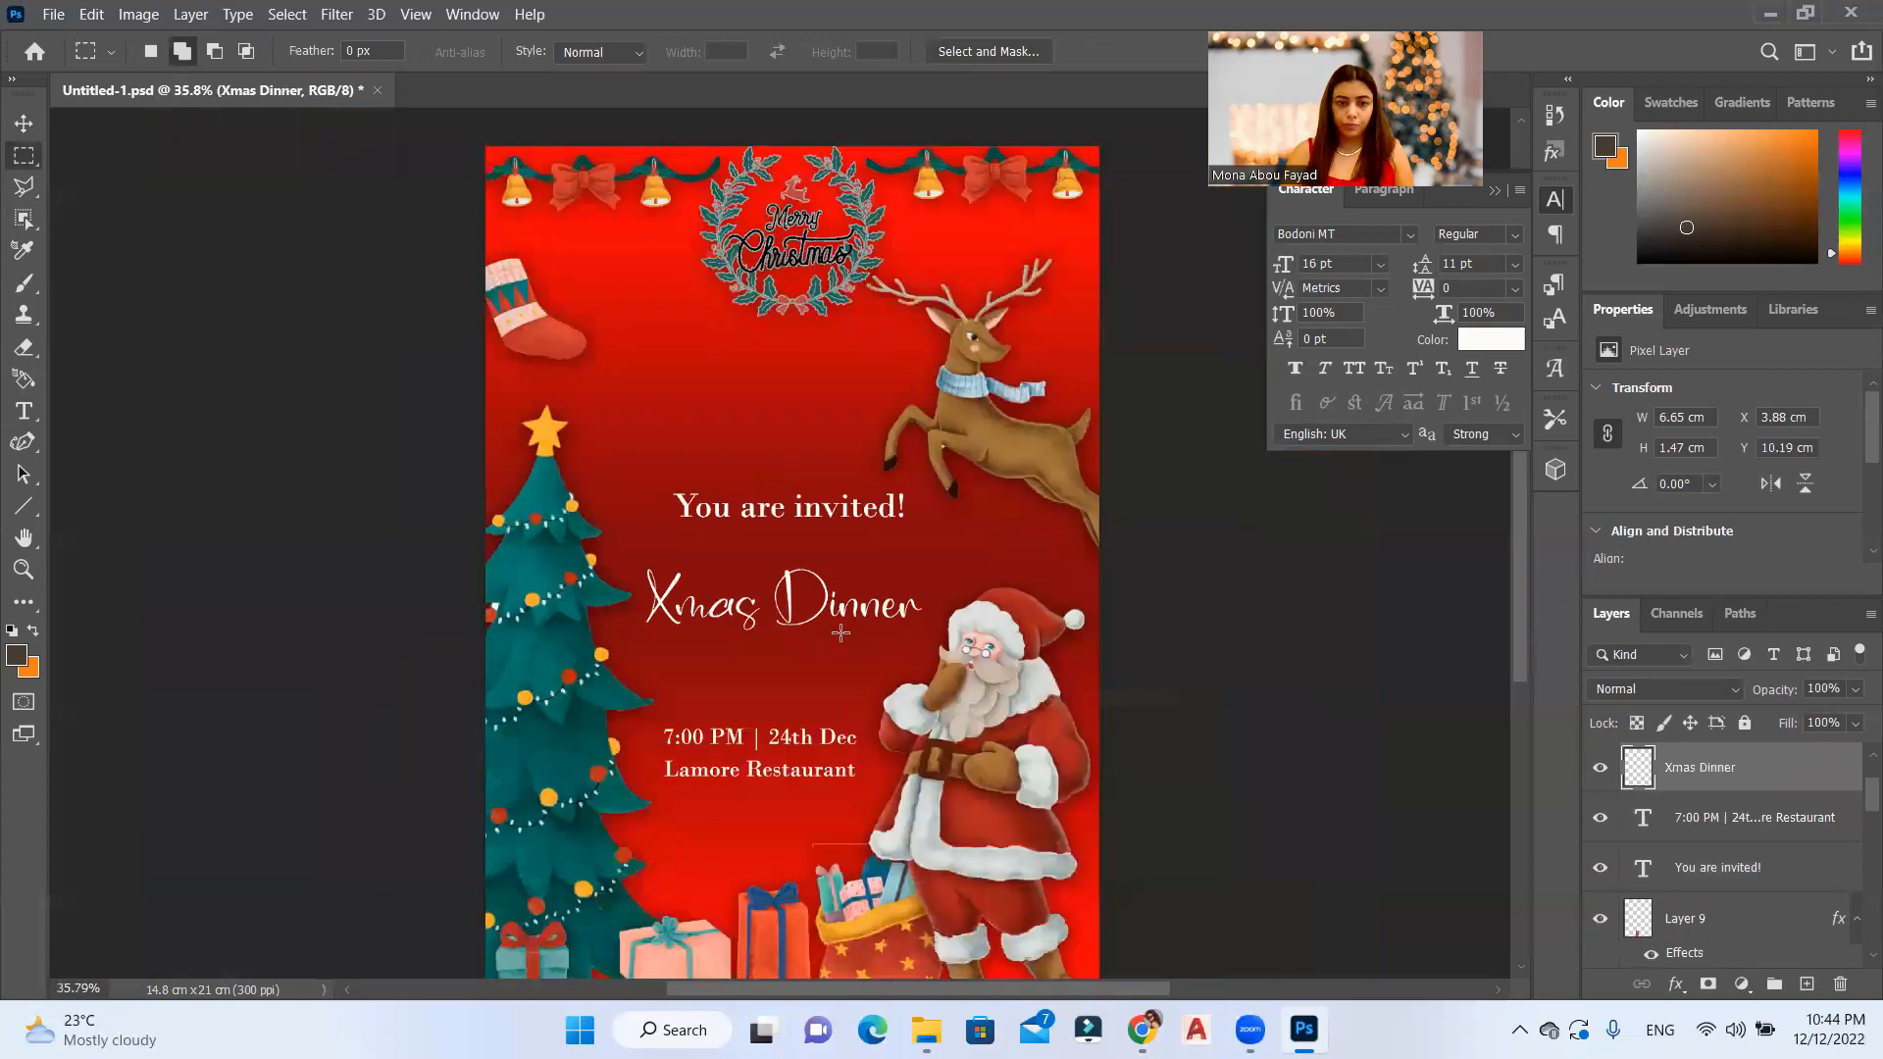
key(ctrl+d)
key(v)
drag(1006, 418, 1006, 429)
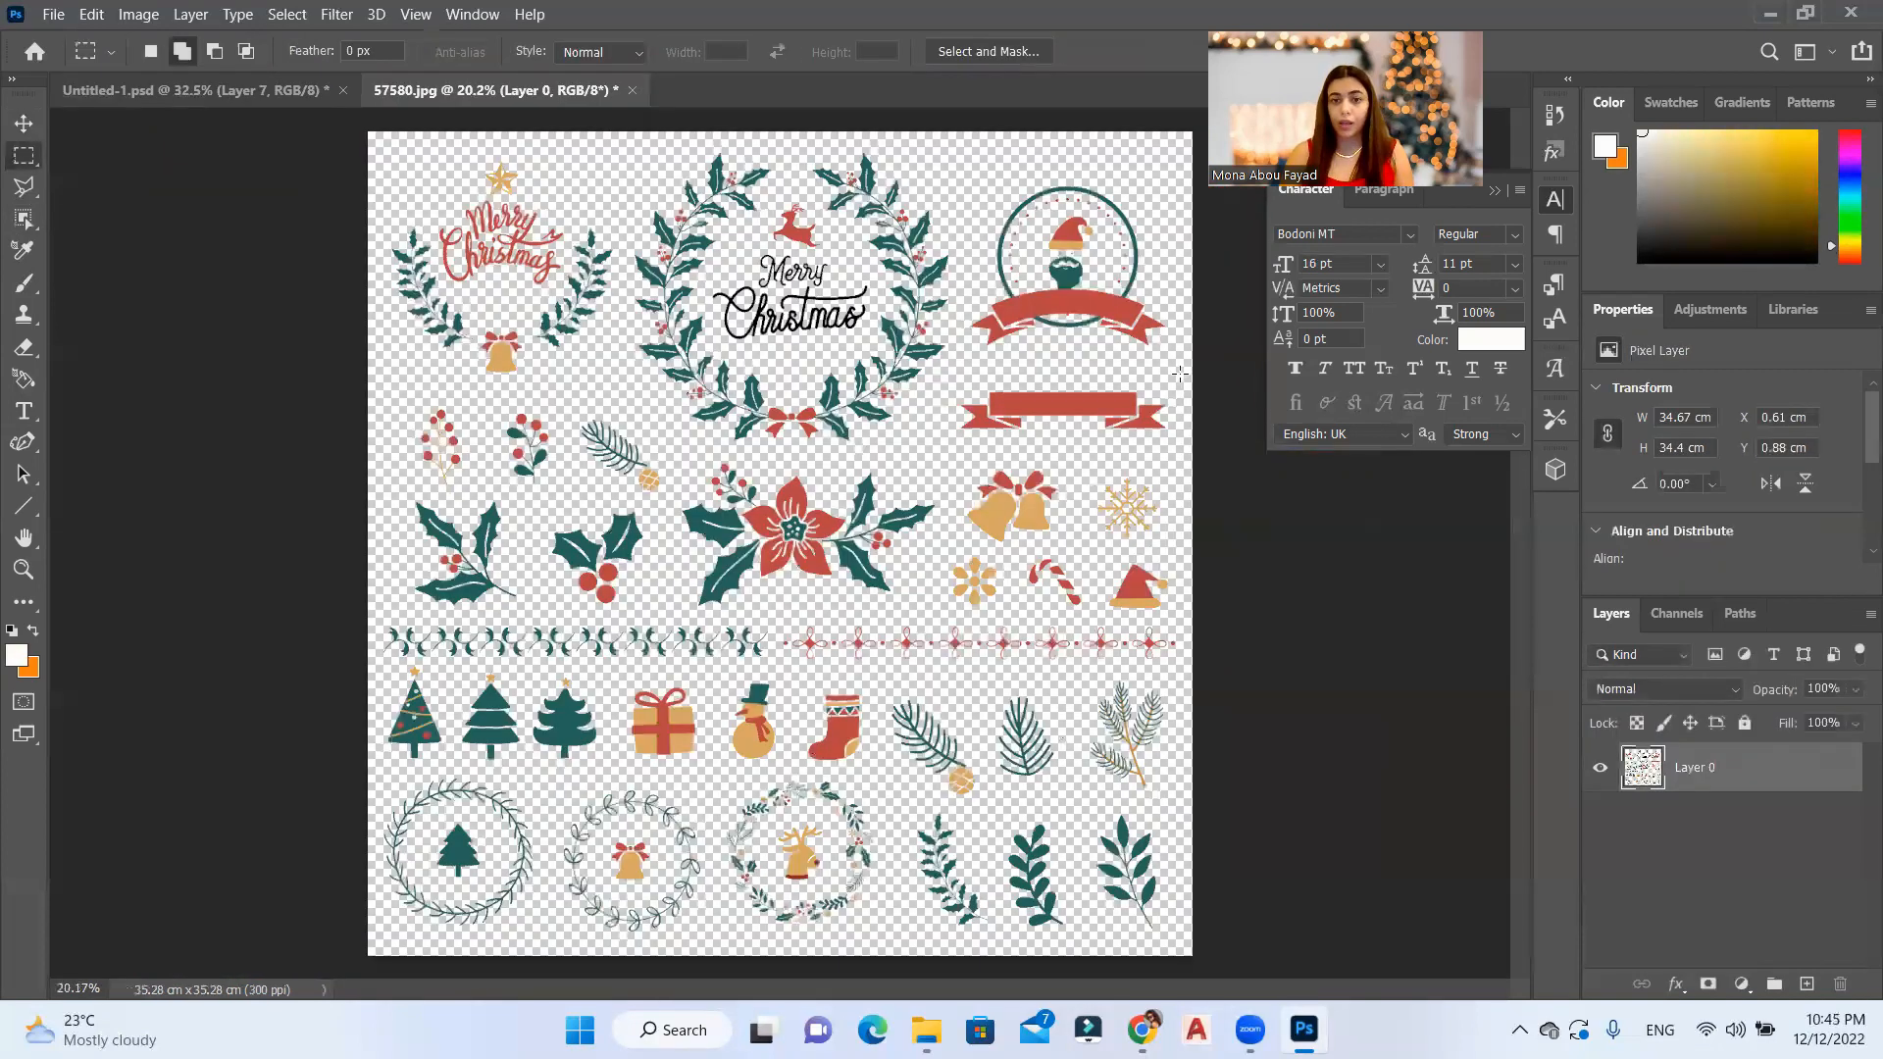
Step: Copy the gold snowflake in 57580.jpg to its own layer from a rectangular selection and bring it into the card
scroll(1180, 374, up, 3)
drag(1177, 387, 1030, 541)
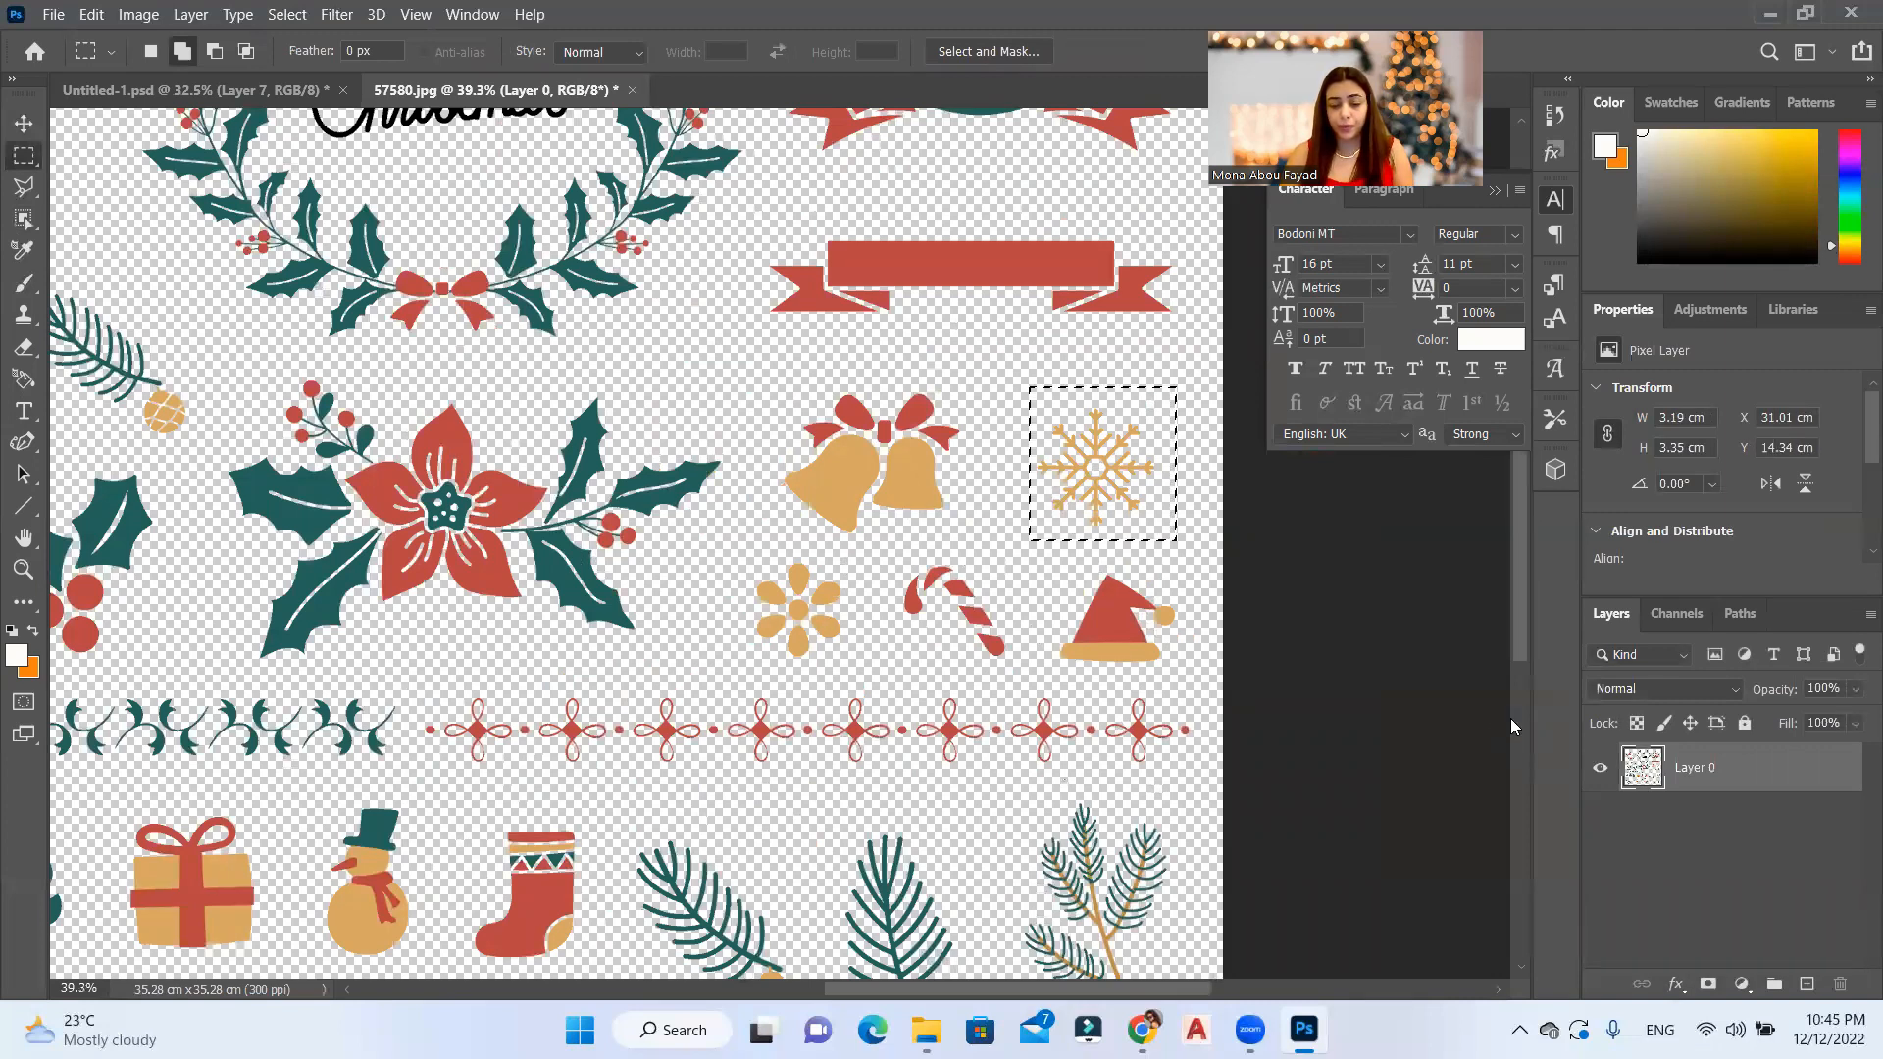
key(ctrl+j)
click(24, 123)
drag(1093, 484, 672, 306)
Step: Lower the snowflake's opacity, place it beside the stocking, and add a copy between the reindeer and Santa
click(1855, 690)
drag(1858, 719, 1794, 721)
drag(681, 312, 662, 273)
alt+drag(661, 275, 955, 522)
key(ctrl+z)
ctrl+click(947, 535)
ctrl+click(947, 538)
Step: Add another snowflake copy to the card's background and scale it down
scroll(920, 533, up, 16)
drag(770, 556, 755, 565)
key(ctrl+z)
scroll(899, 456, down, 7)
ctrl+click(879, 388)
alt+drag(879, 388, 625, 629)
key(ctrl+t)
drag(590, 543, 631, 583)
key(Return)
Step: Place snowflake copies behind the invitation text and to the right of the wreath, and resize the one beside the wreath
scroll(840, 596, down, 9)
alt+drag(826, 633, 717, 518)
key(ctrl+y)
drag(790, 406, 973, 244)
key(ctrl+t)
key(Return)
Step: Set the small snowflake's opacity to 63% and place a copy below the restaurant line, above the gifts
click(1855, 690)
drag(1836, 710, 1819, 706)
alt+drag(949, 237, 788, 777)
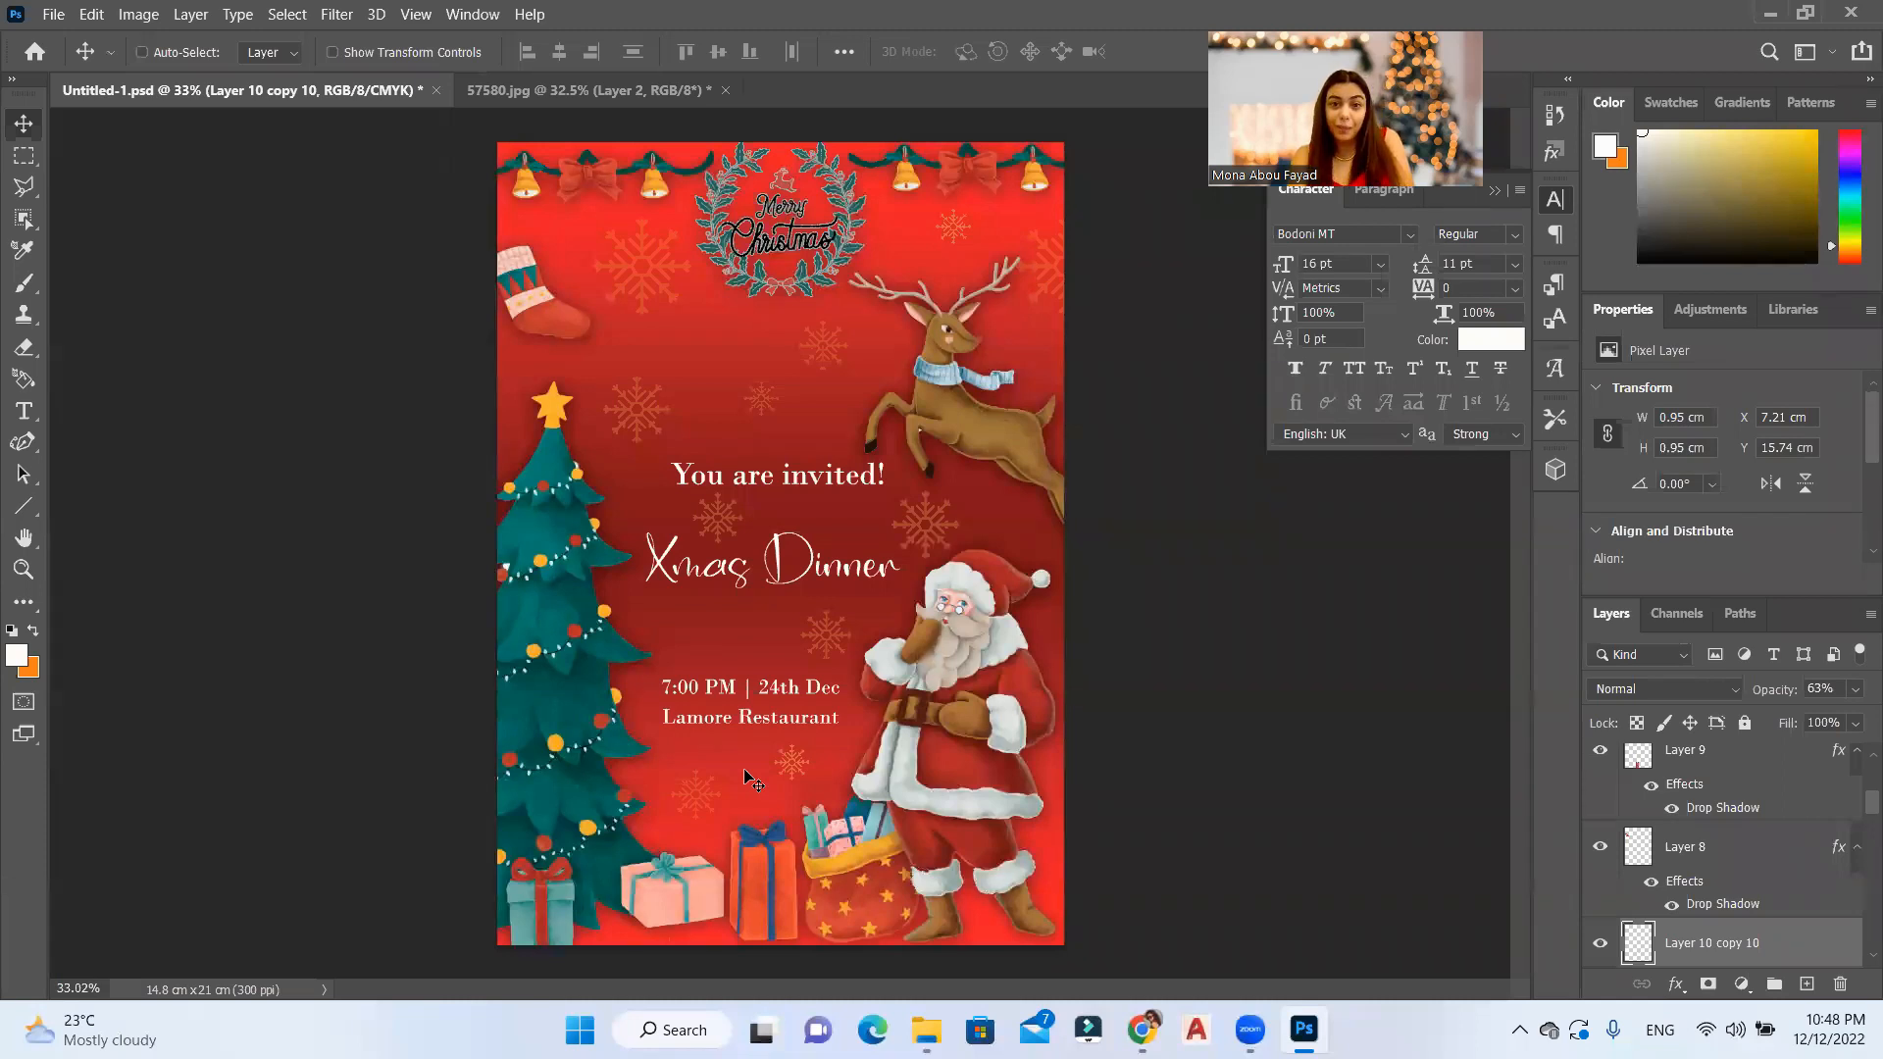
Step: Start saving the card on the computer in JPEG format
click(53, 14)
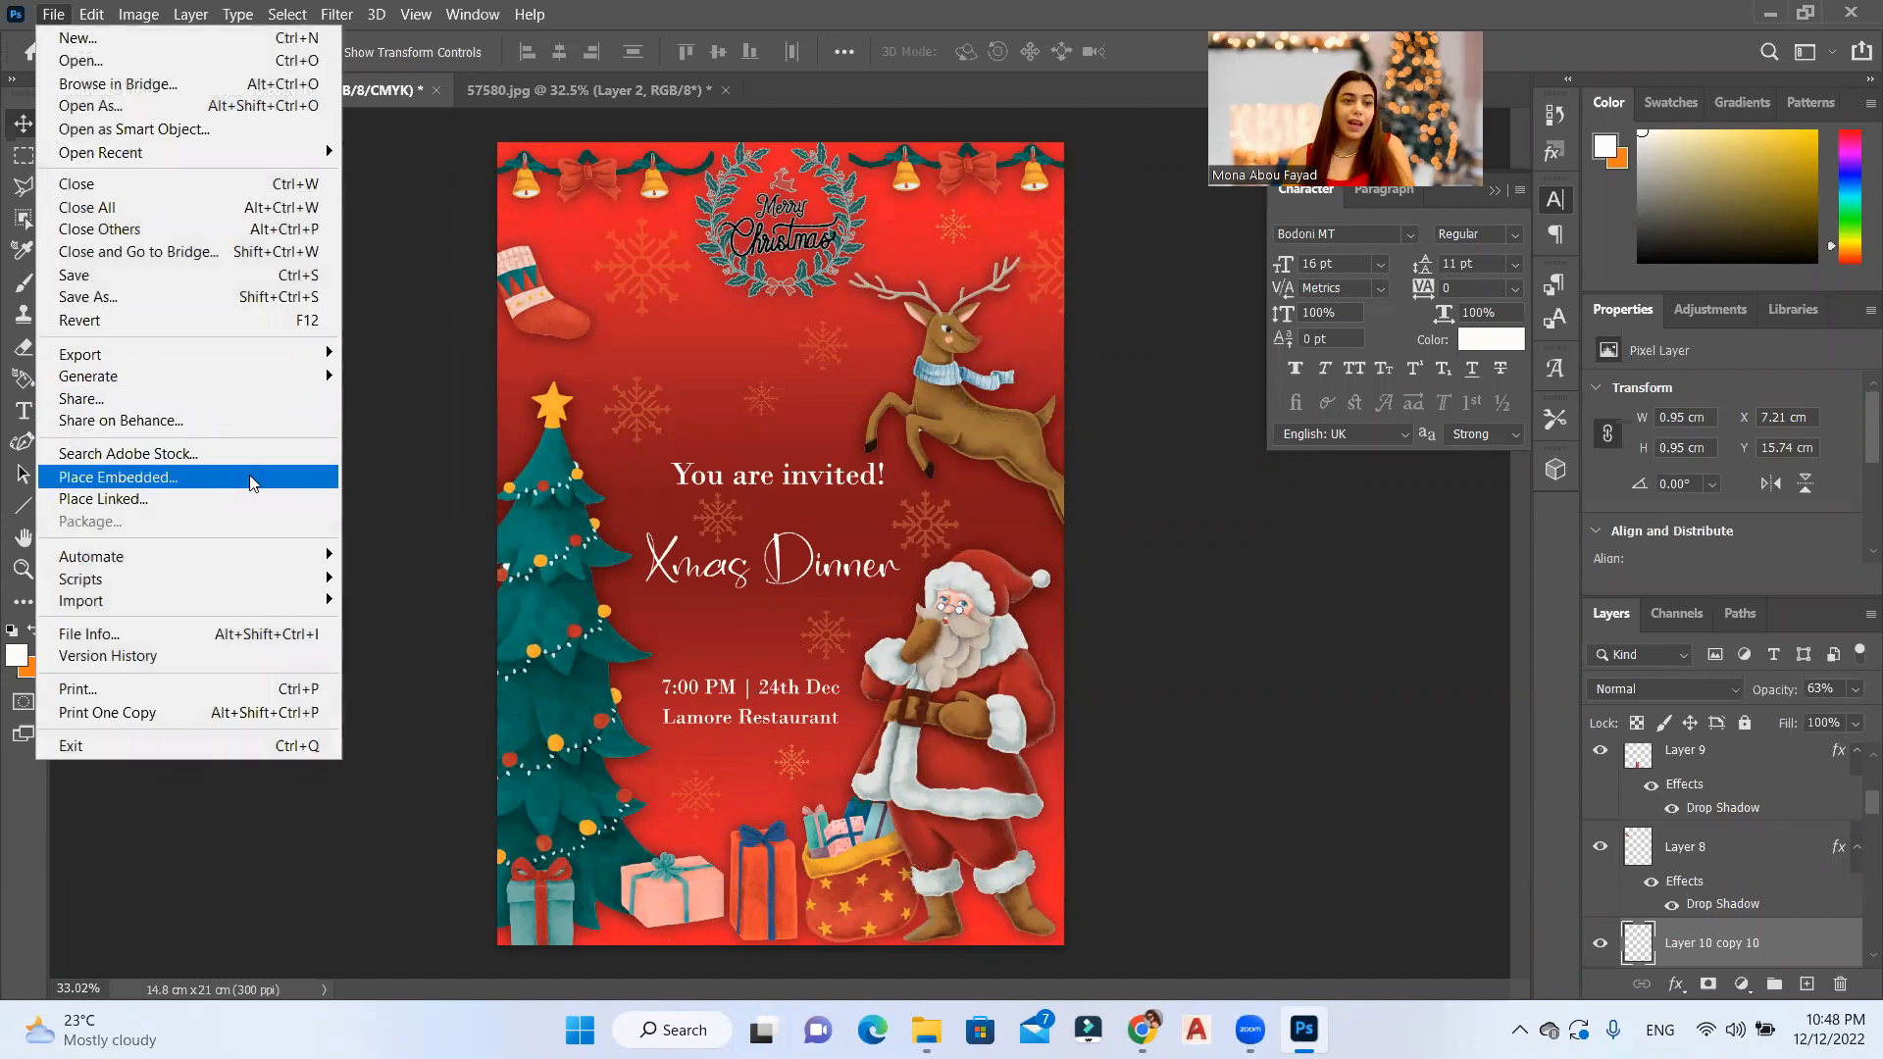
click(220, 299)
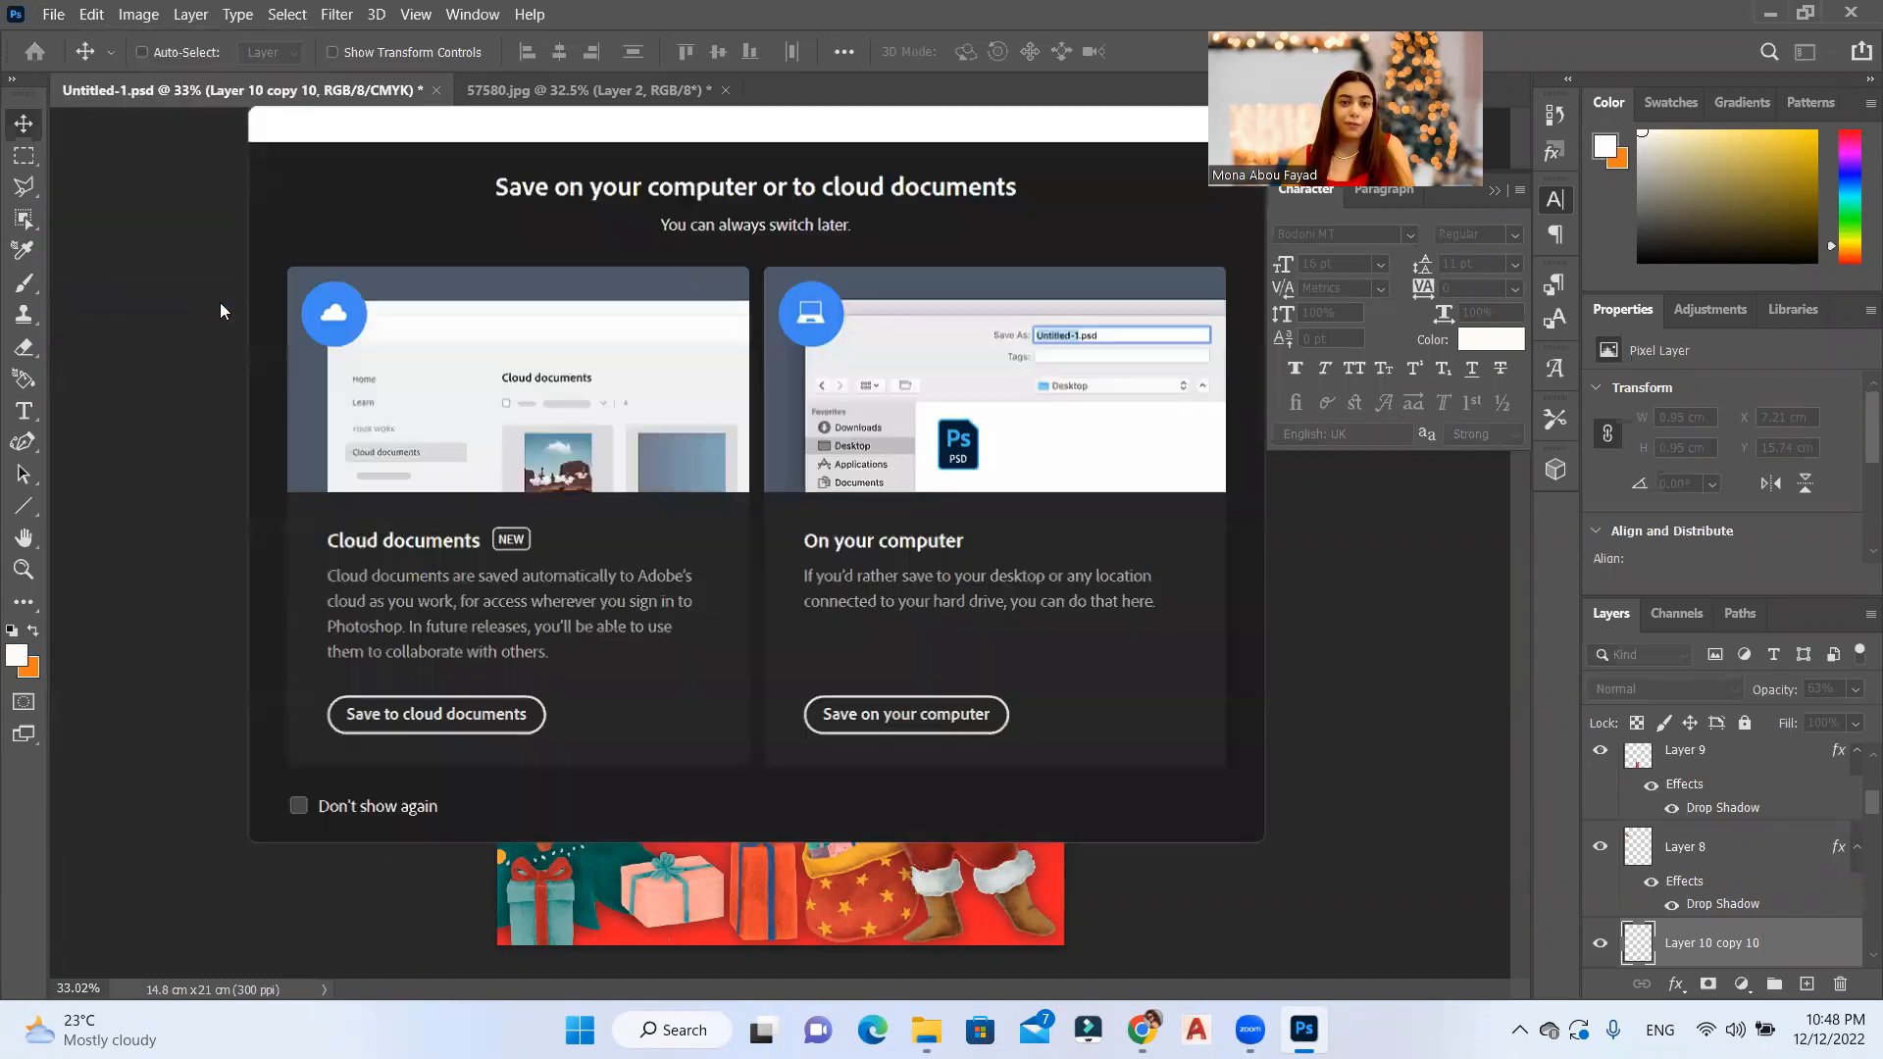
click(853, 725)
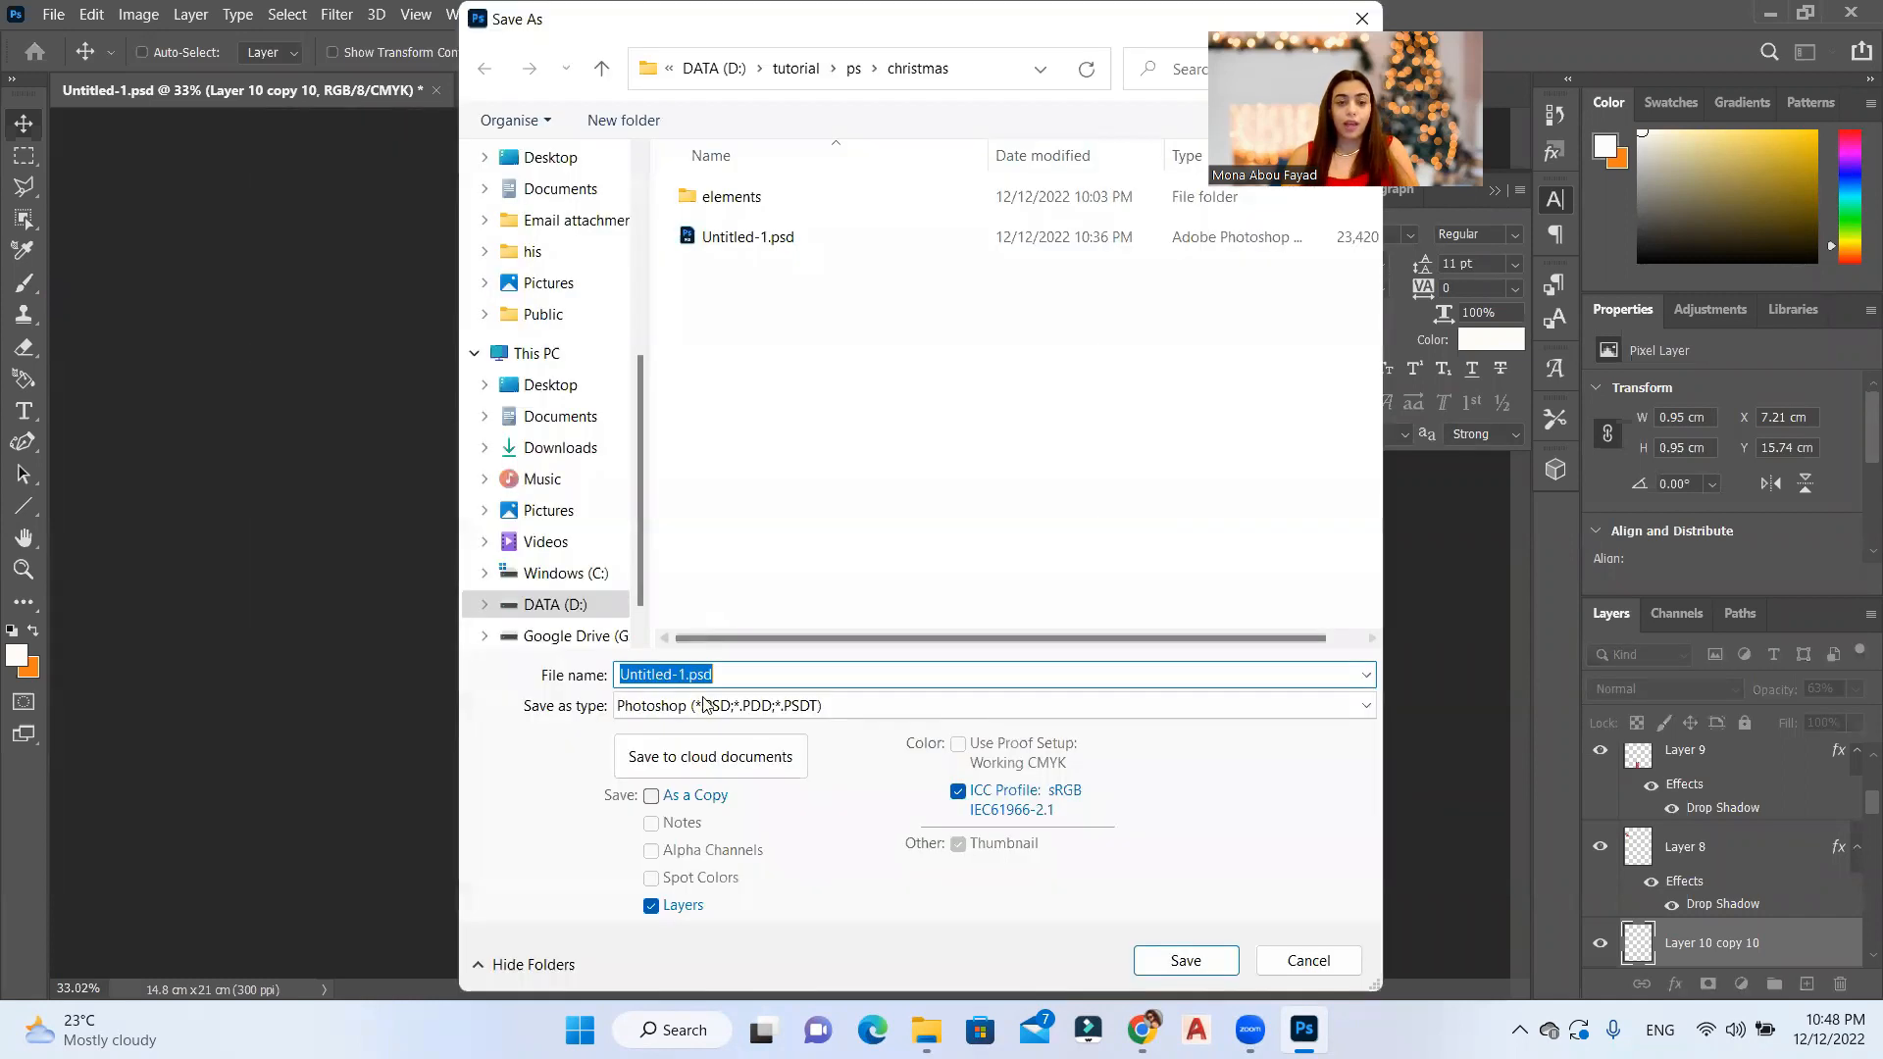
click(713, 706)
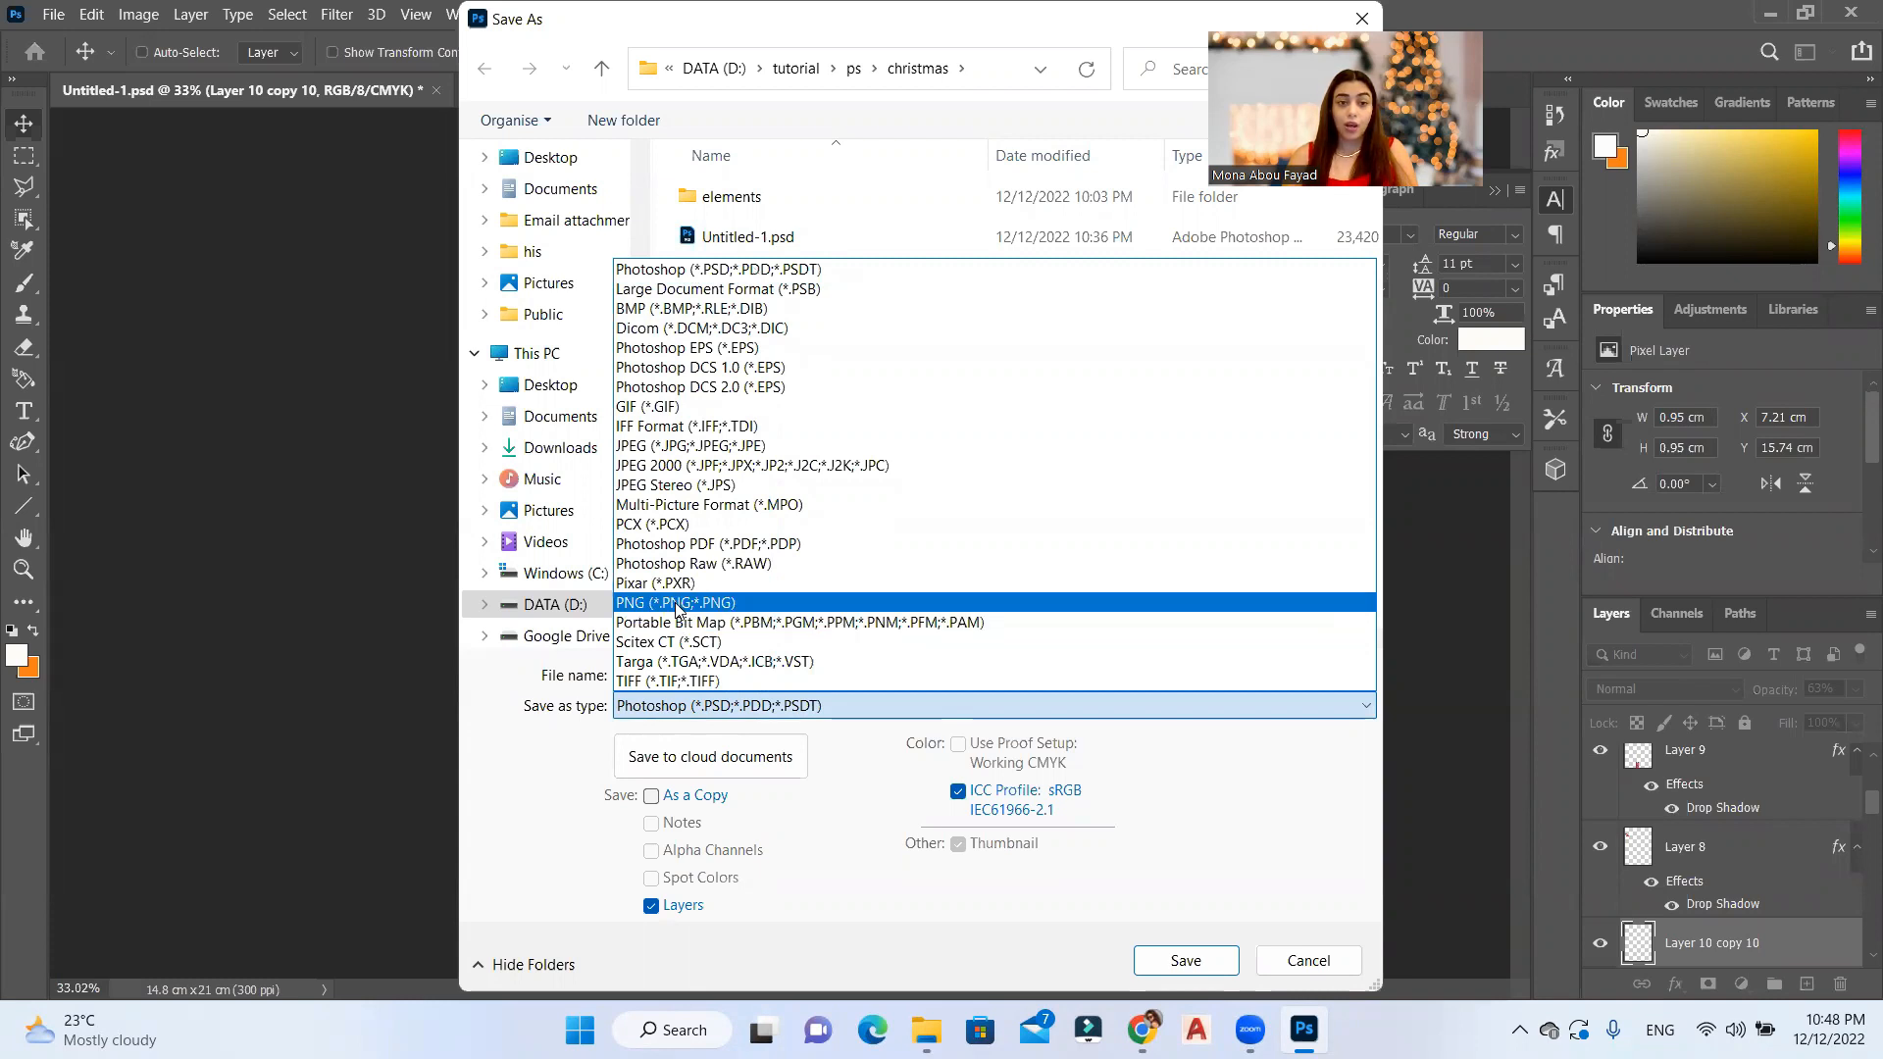
click(753, 447)
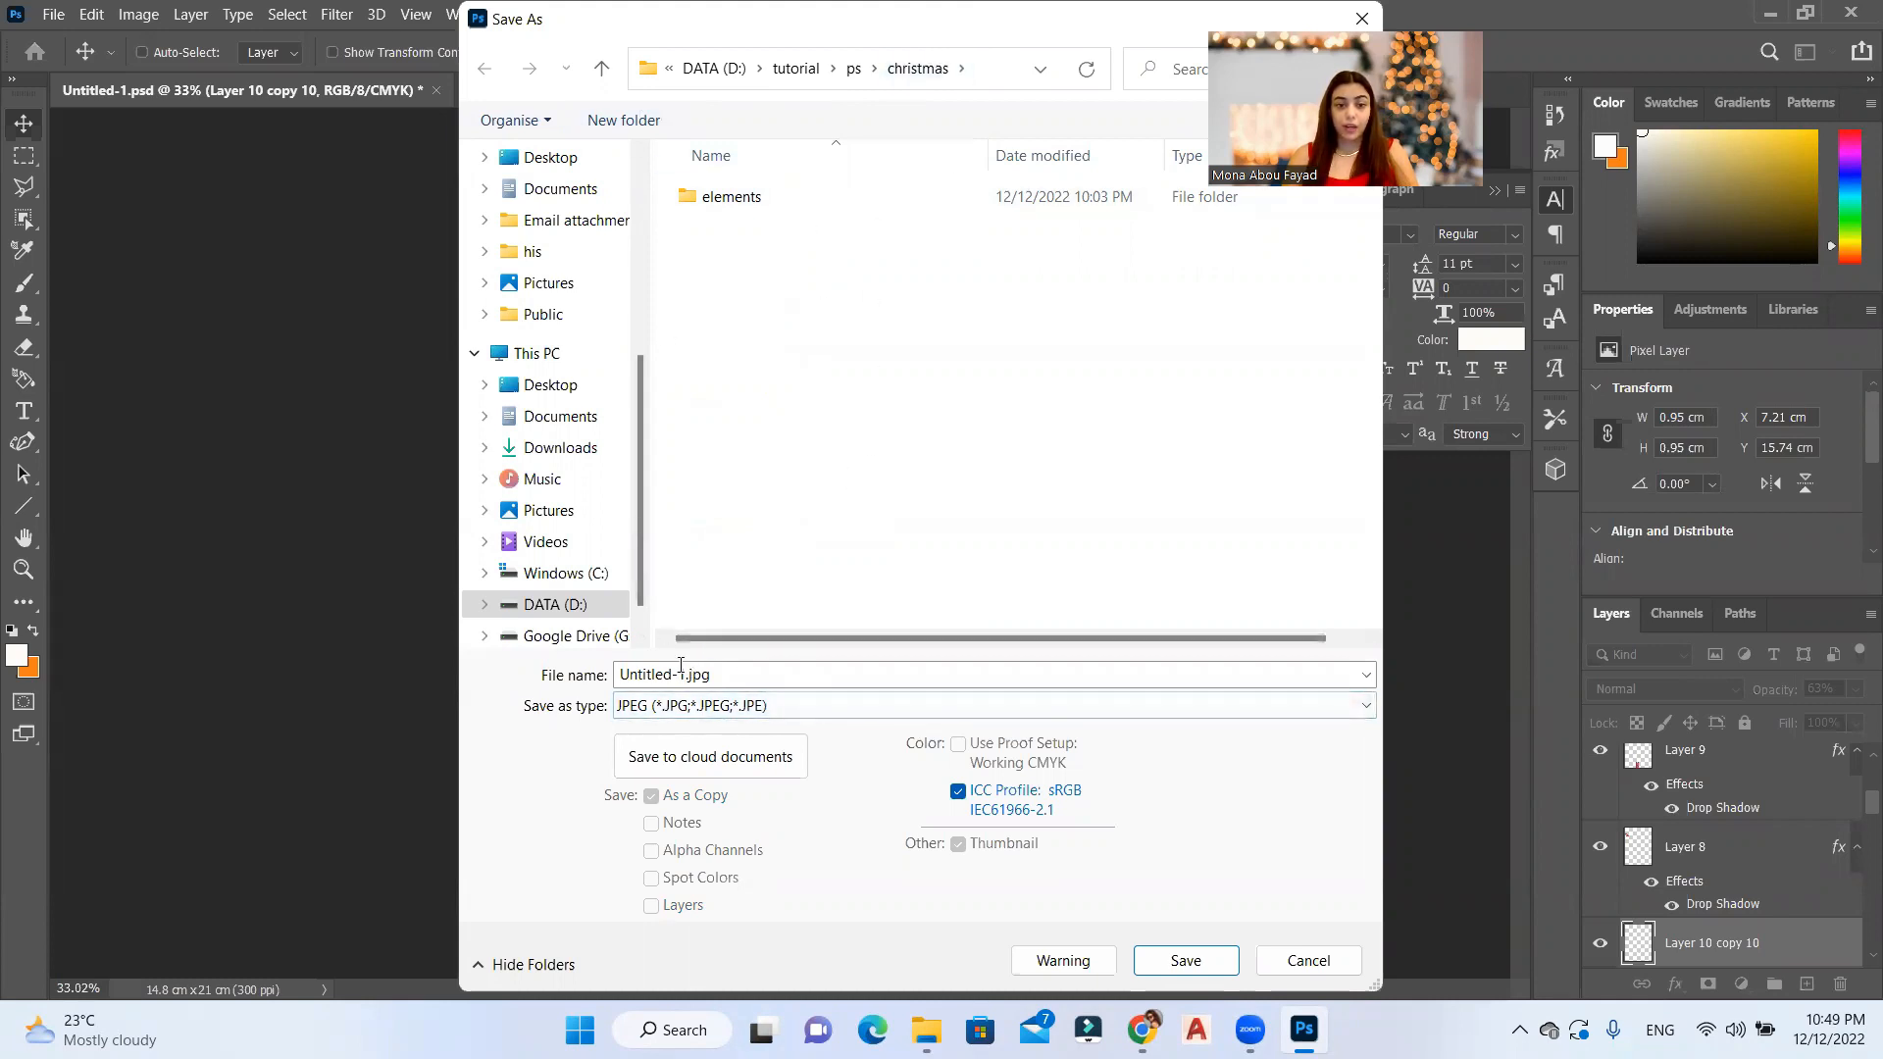
Step: Name the JPEG file CHRISTMAS CARD.jpg
double_click(689, 673)
click(689, 674)
drag(689, 674, 620, 674)
text(CHRISTMAS)
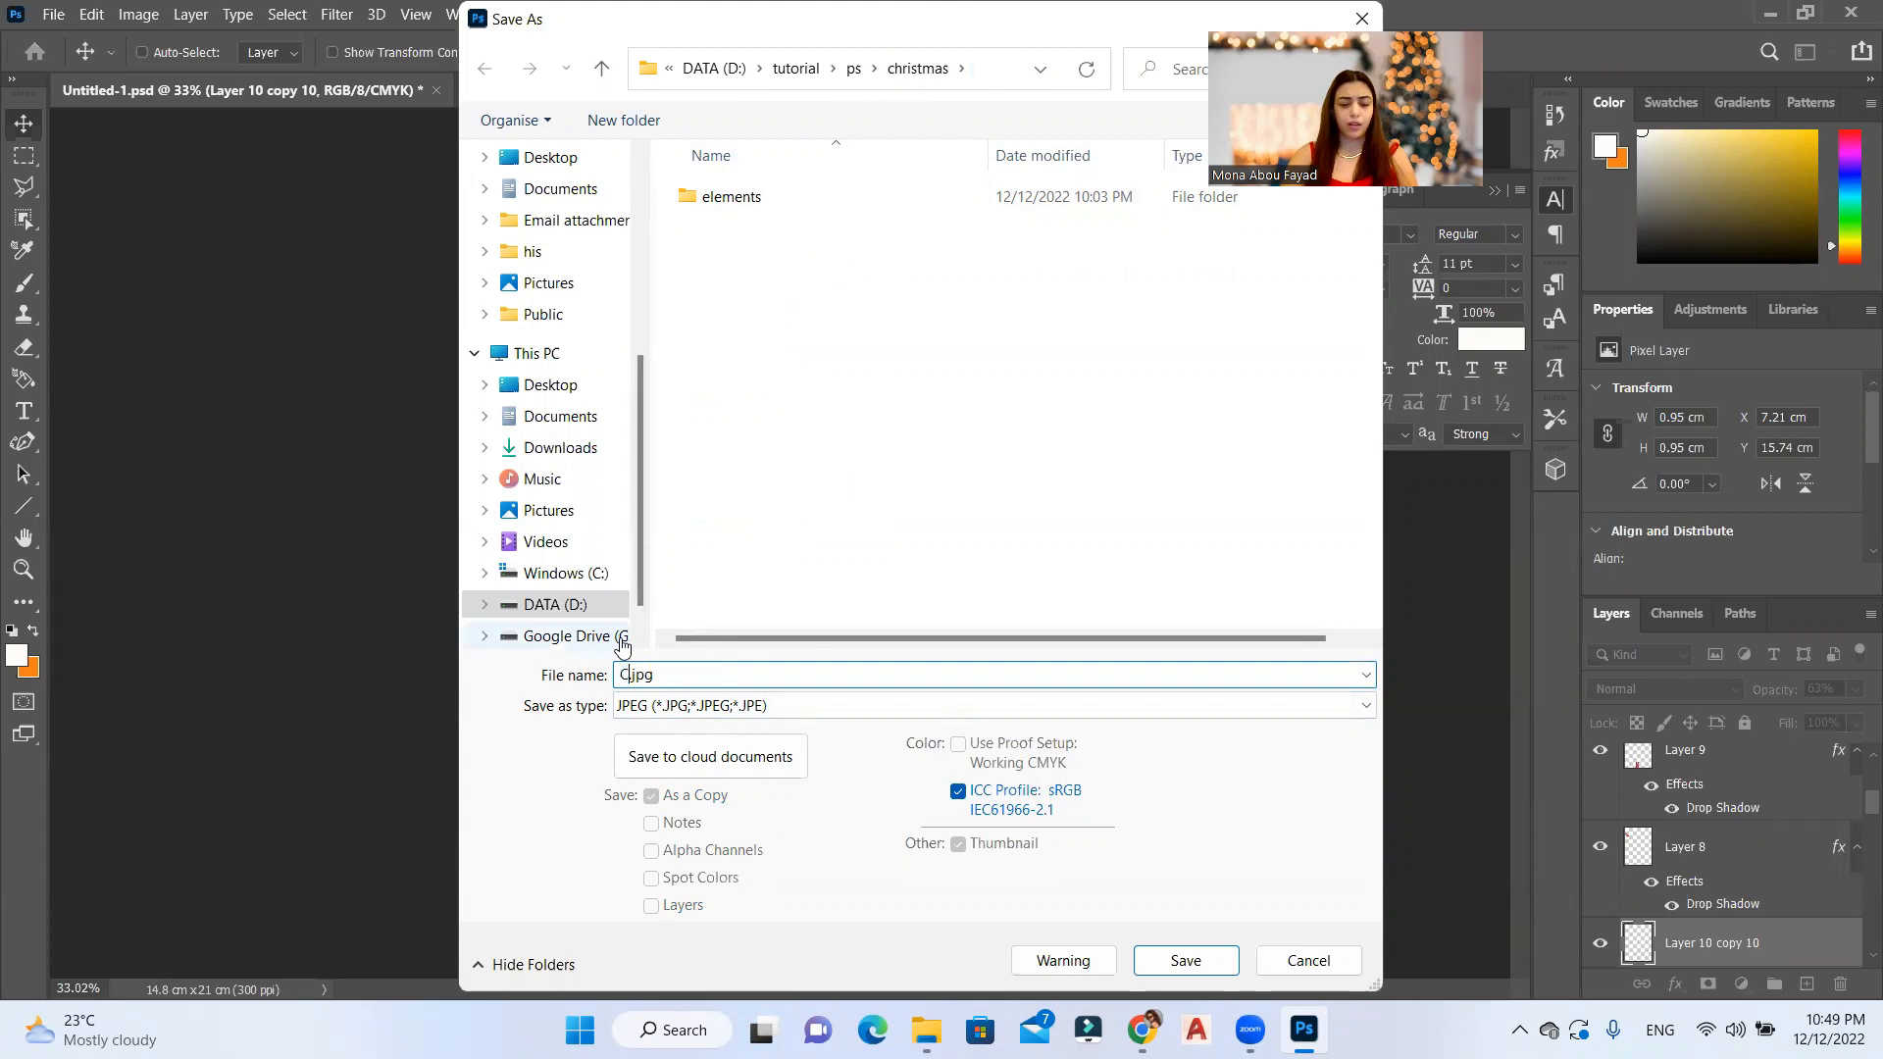
text( CARD)
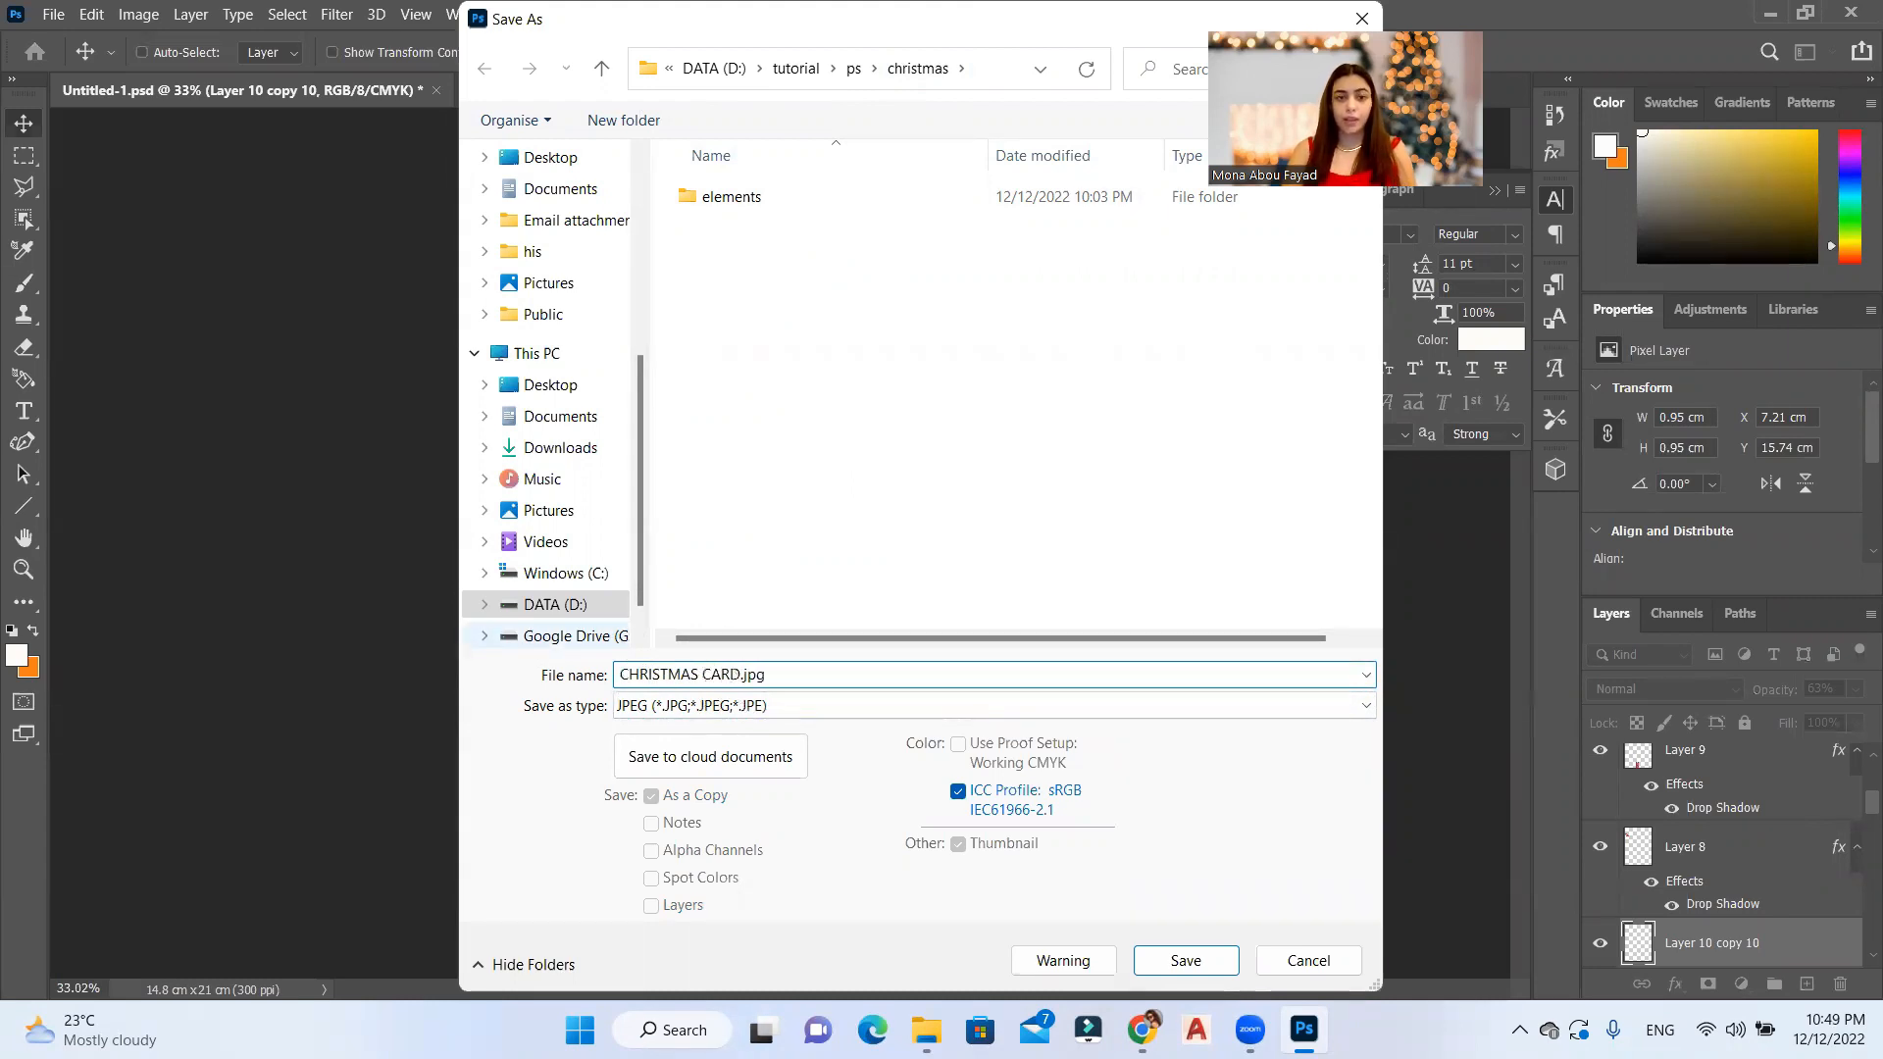
Step: Save the JPEG at quality 12 (Maximum)
key(Return)
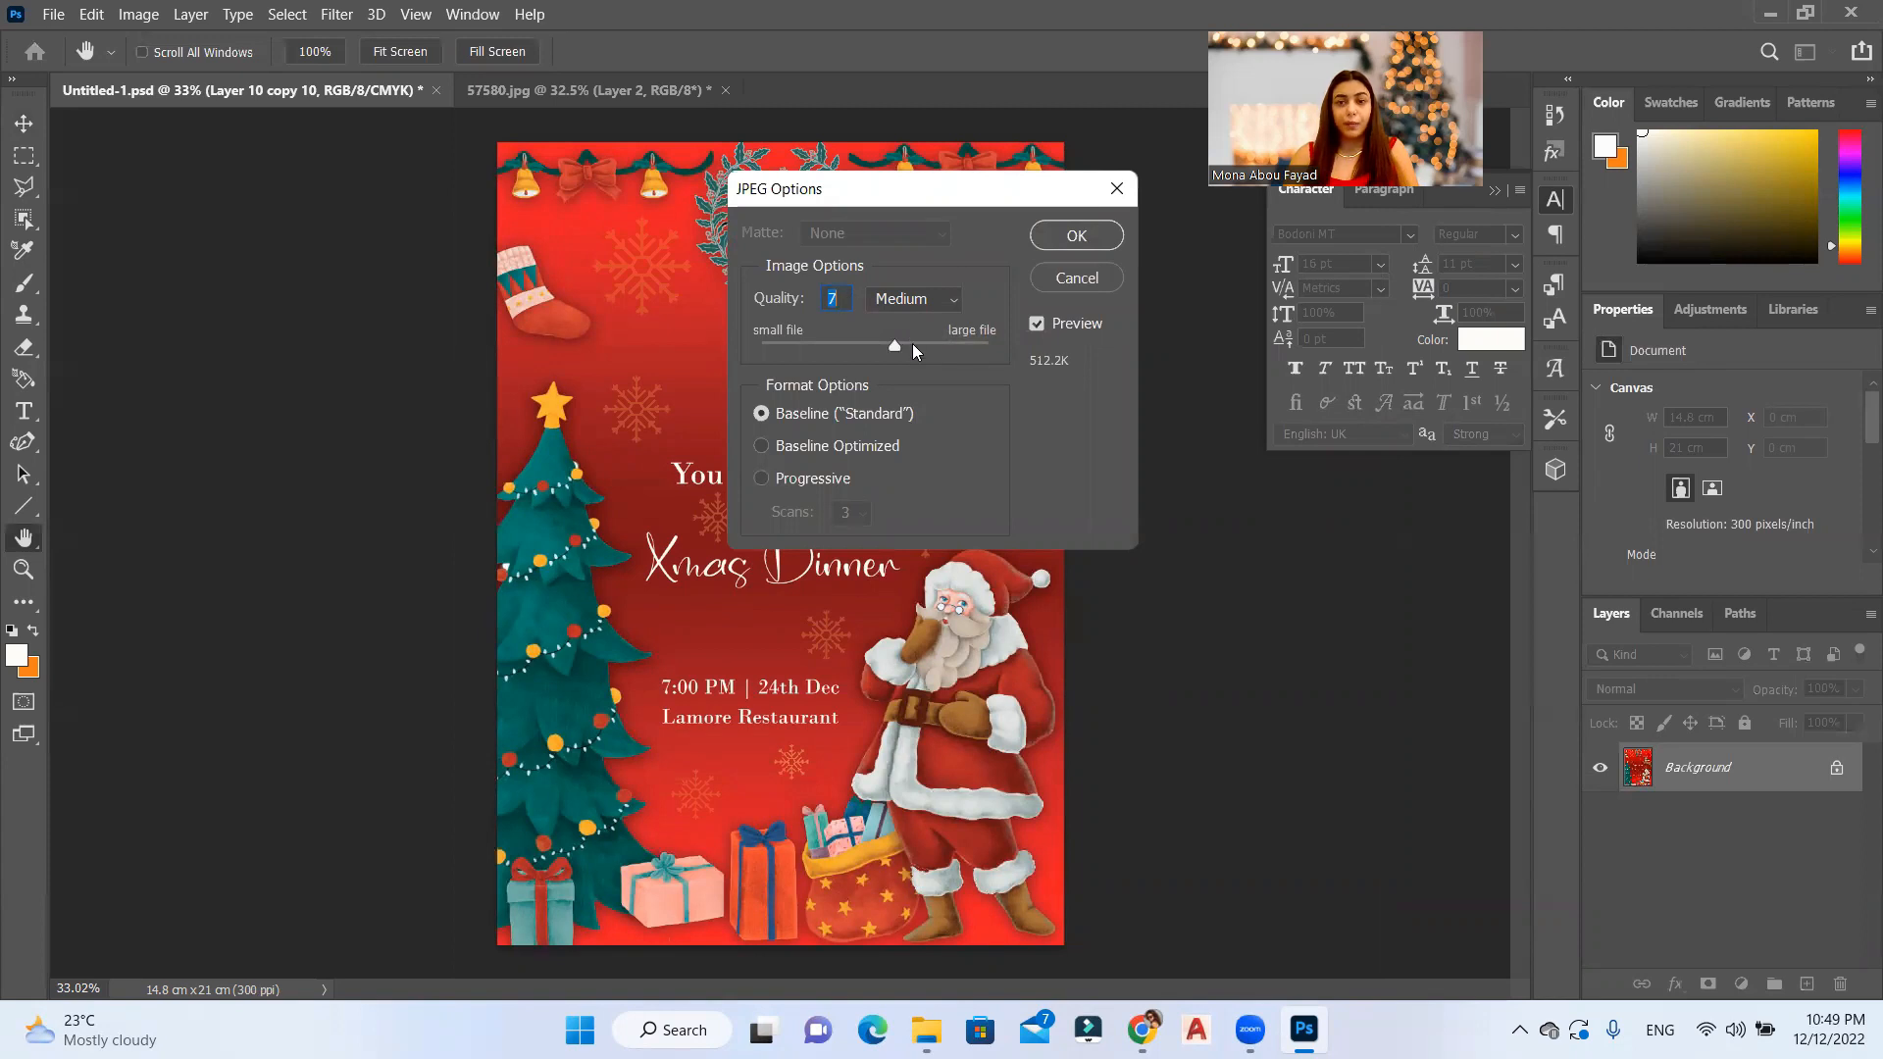
drag(895, 350, 1039, 431)
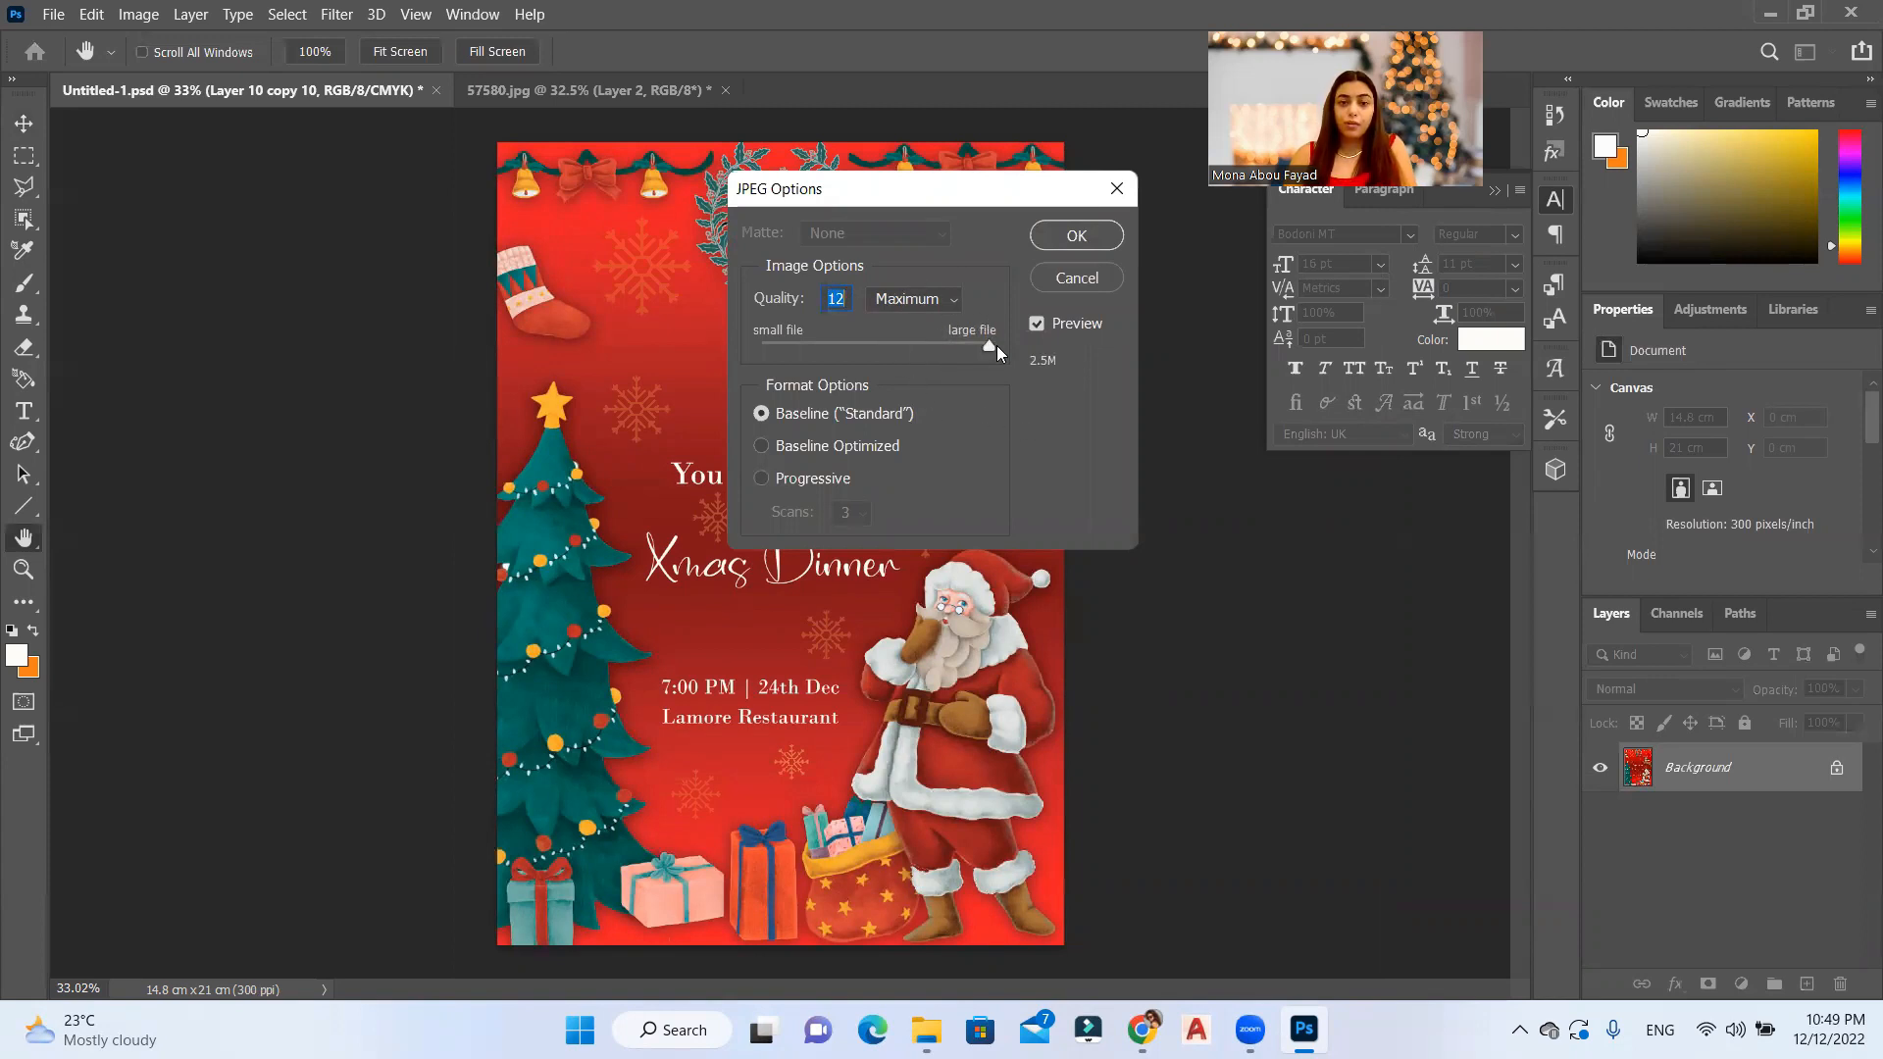
click(1059, 236)
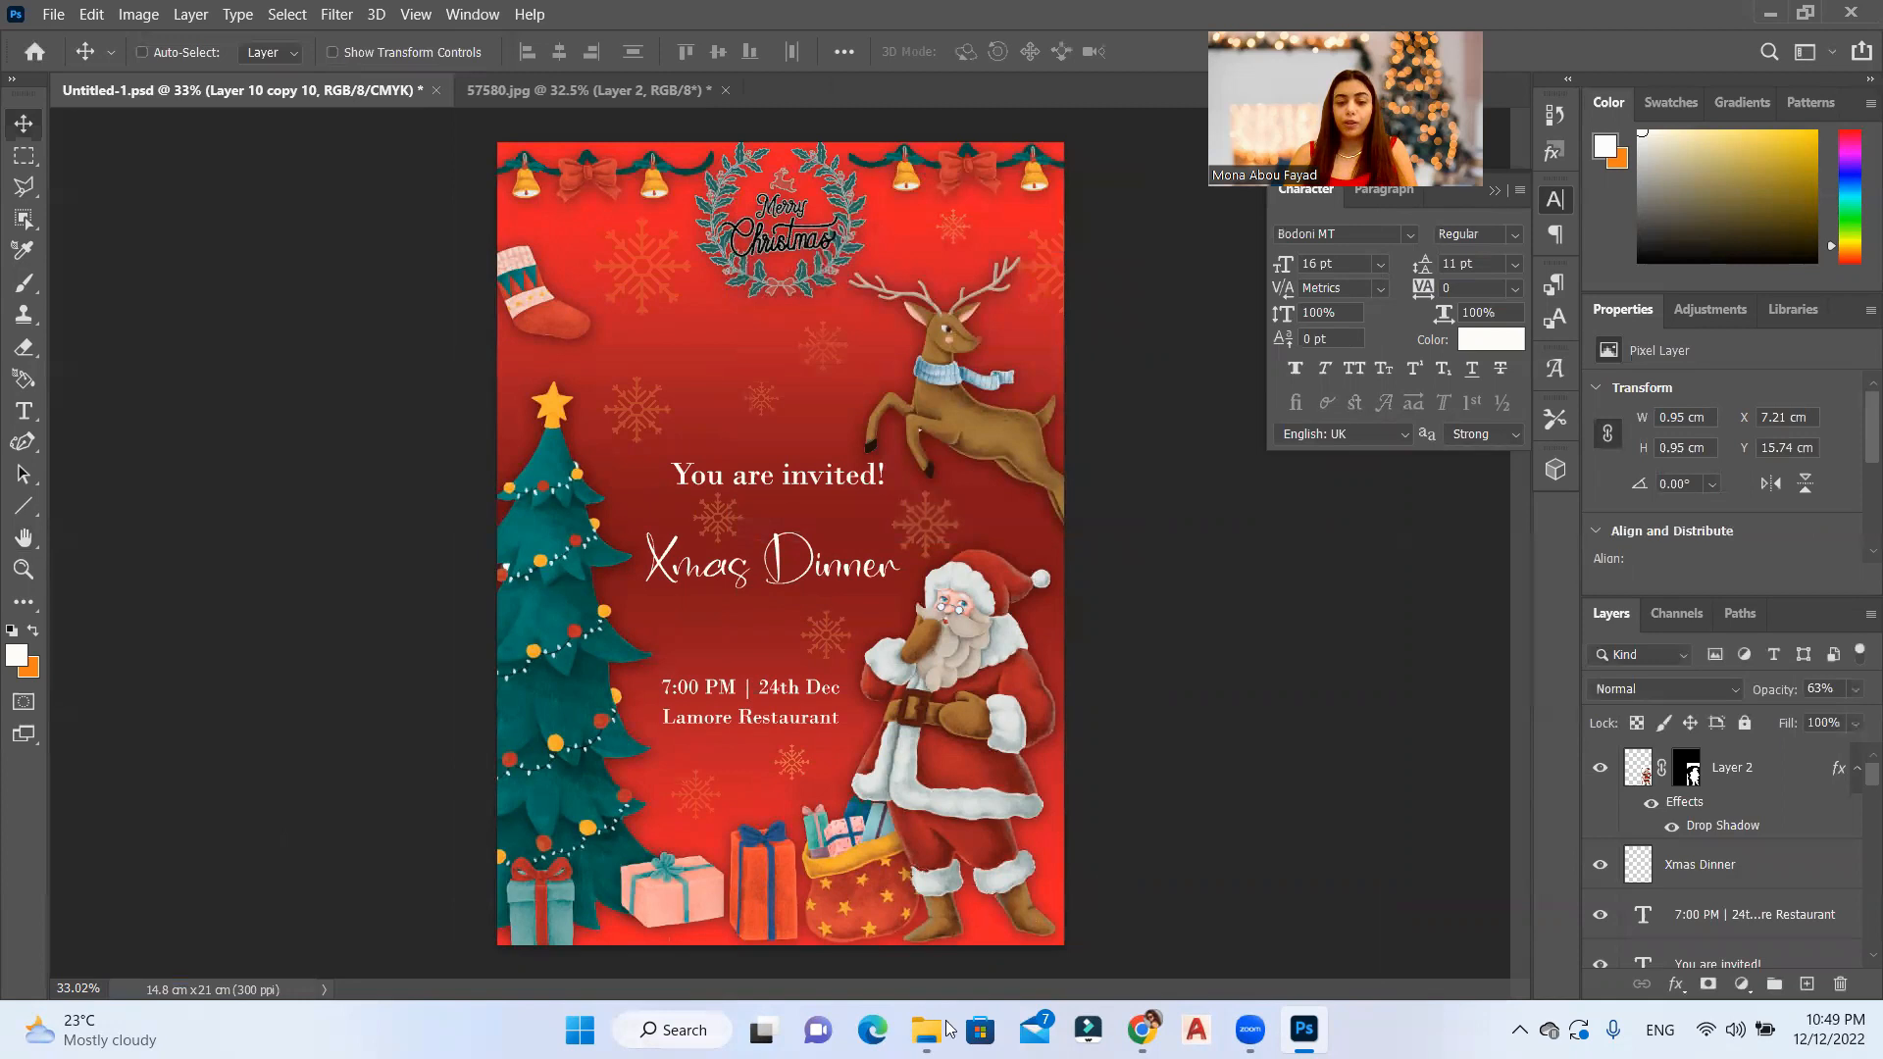
Step: Switch to File Explorer, go to the christmas folder and open CHRISTMAS CARD.jpg to check the exported card
mouse_move(926, 1030)
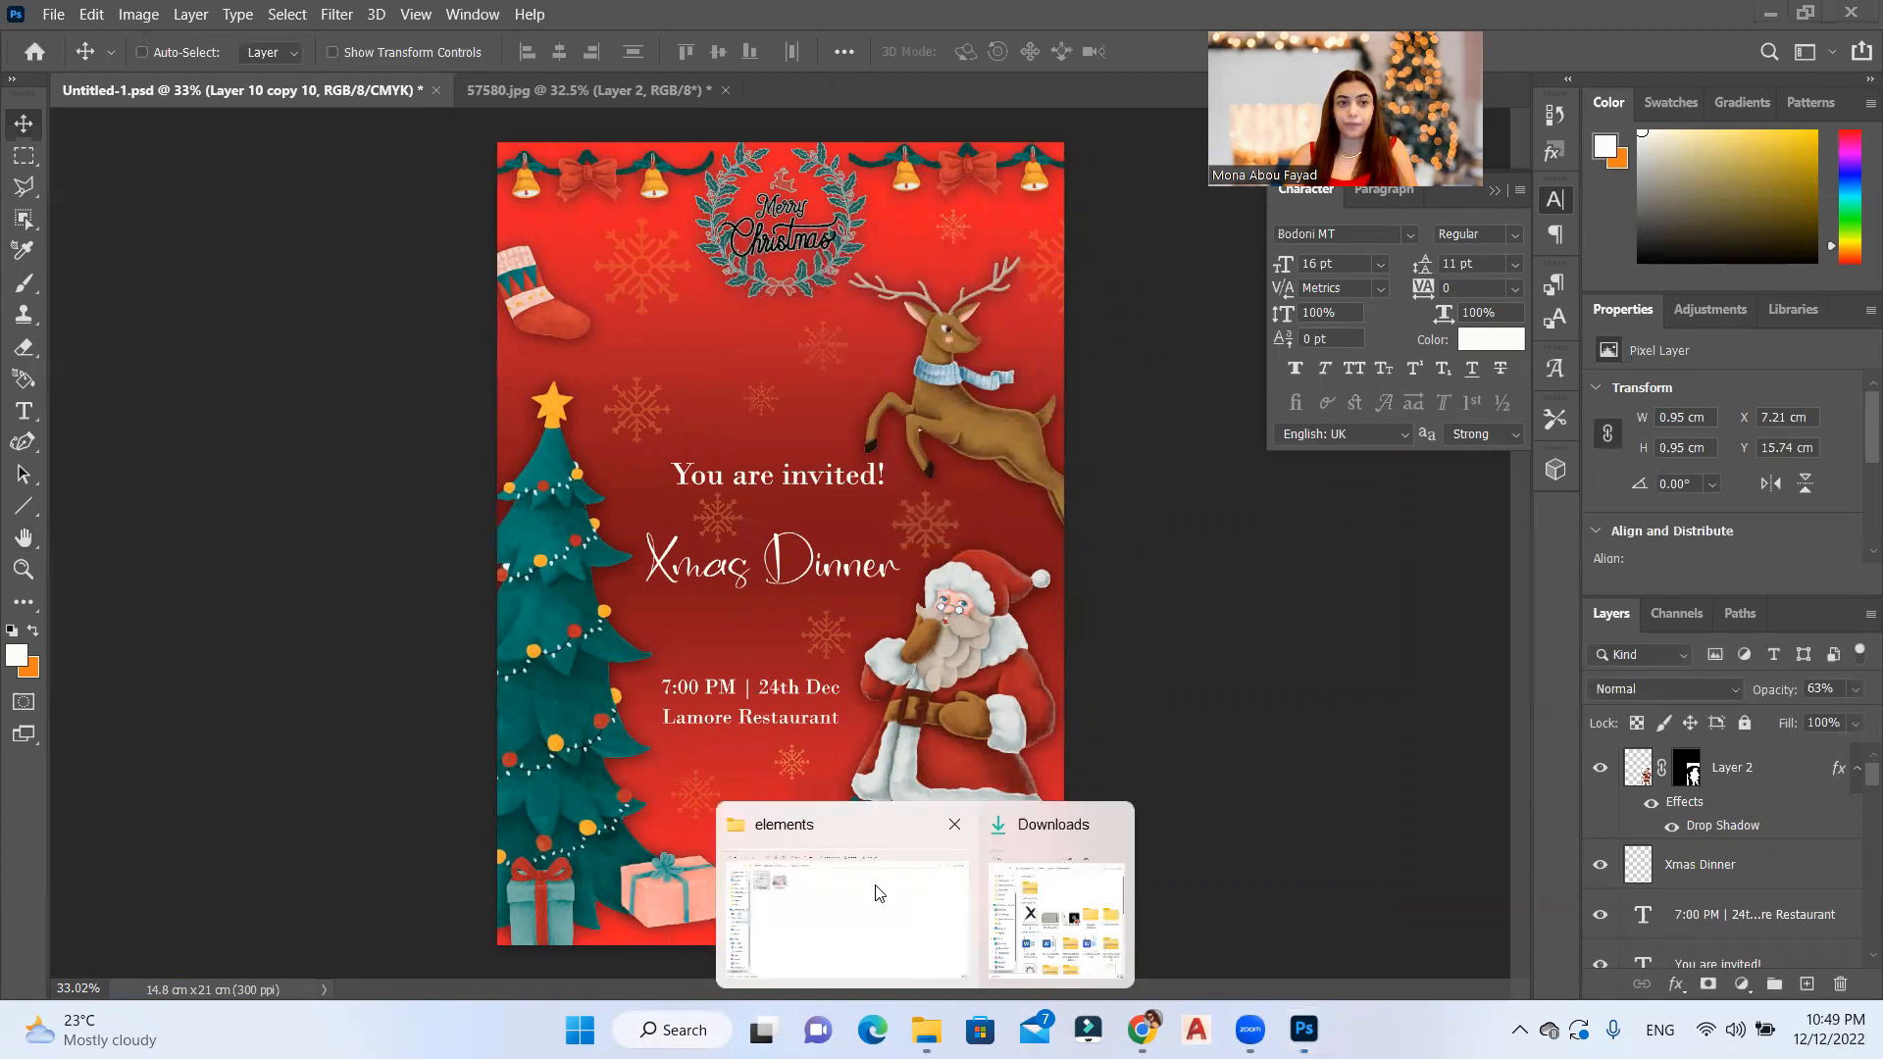
click(876, 892)
click(525, 126)
click(422, 261)
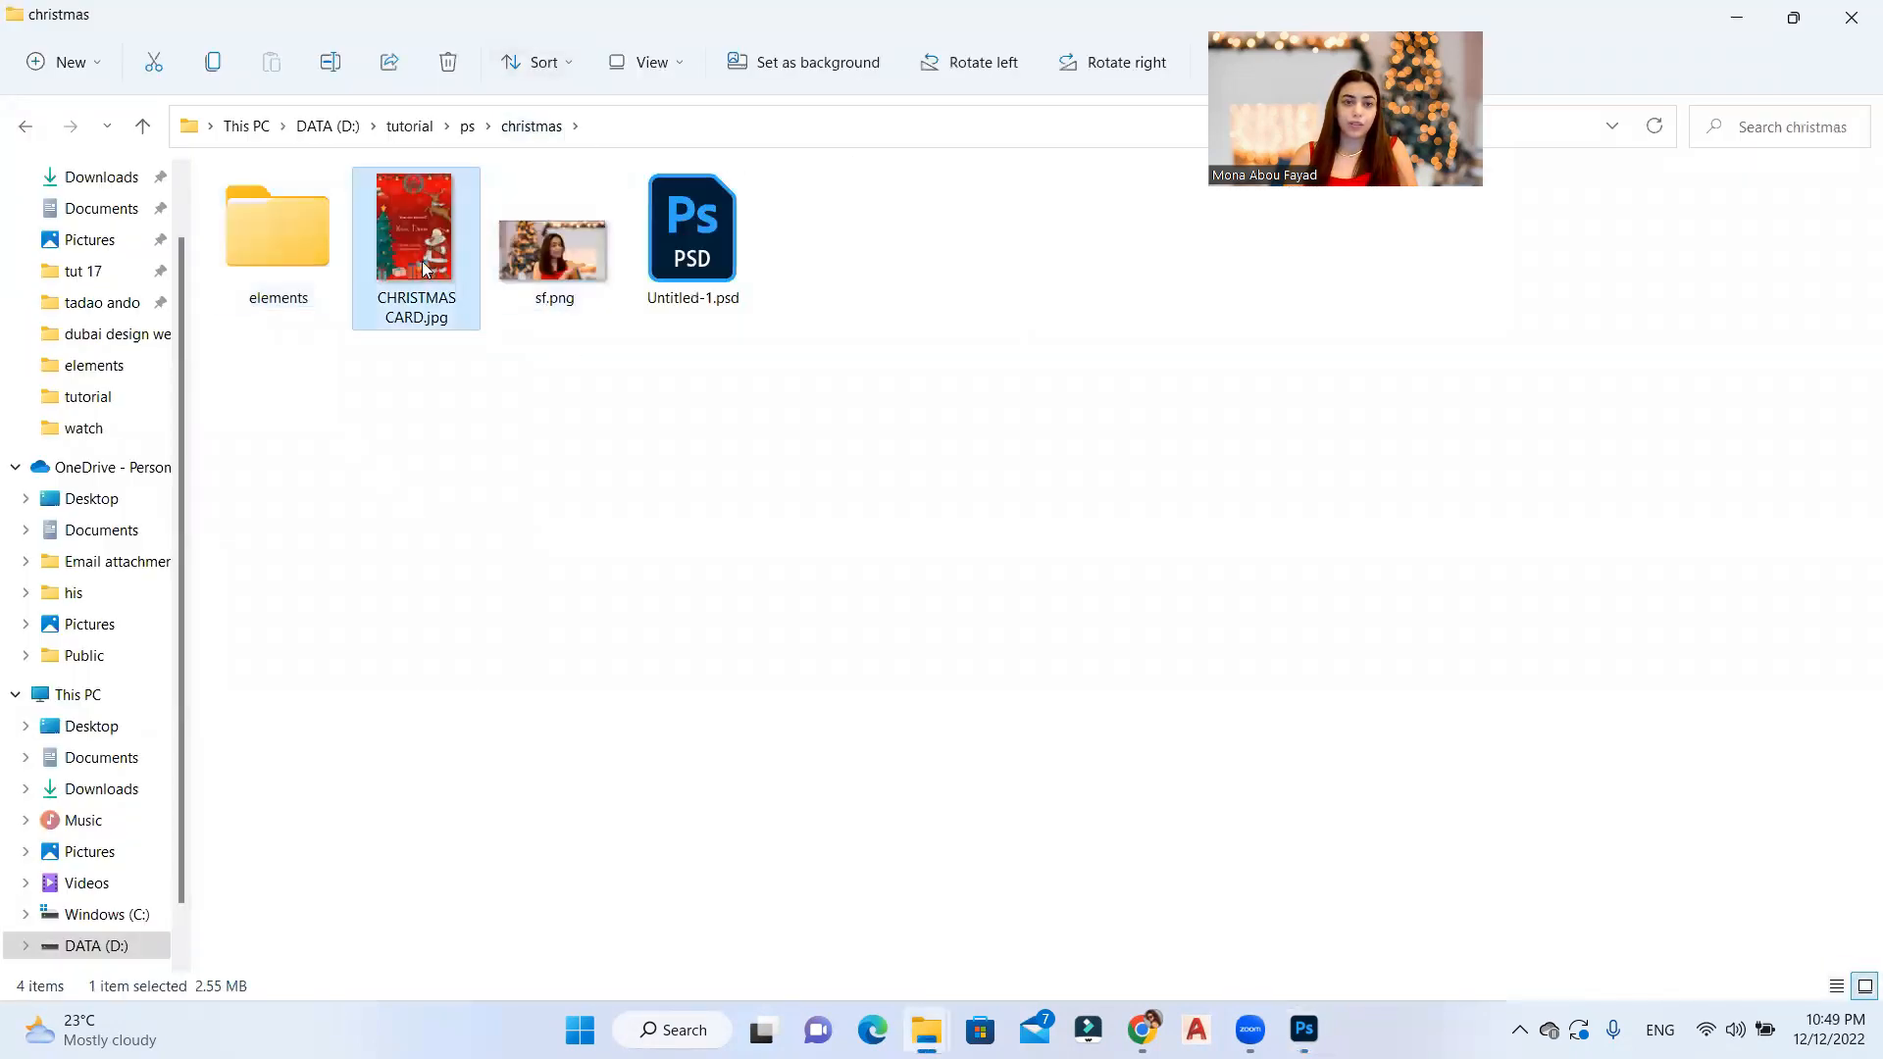
double_click(421, 261)
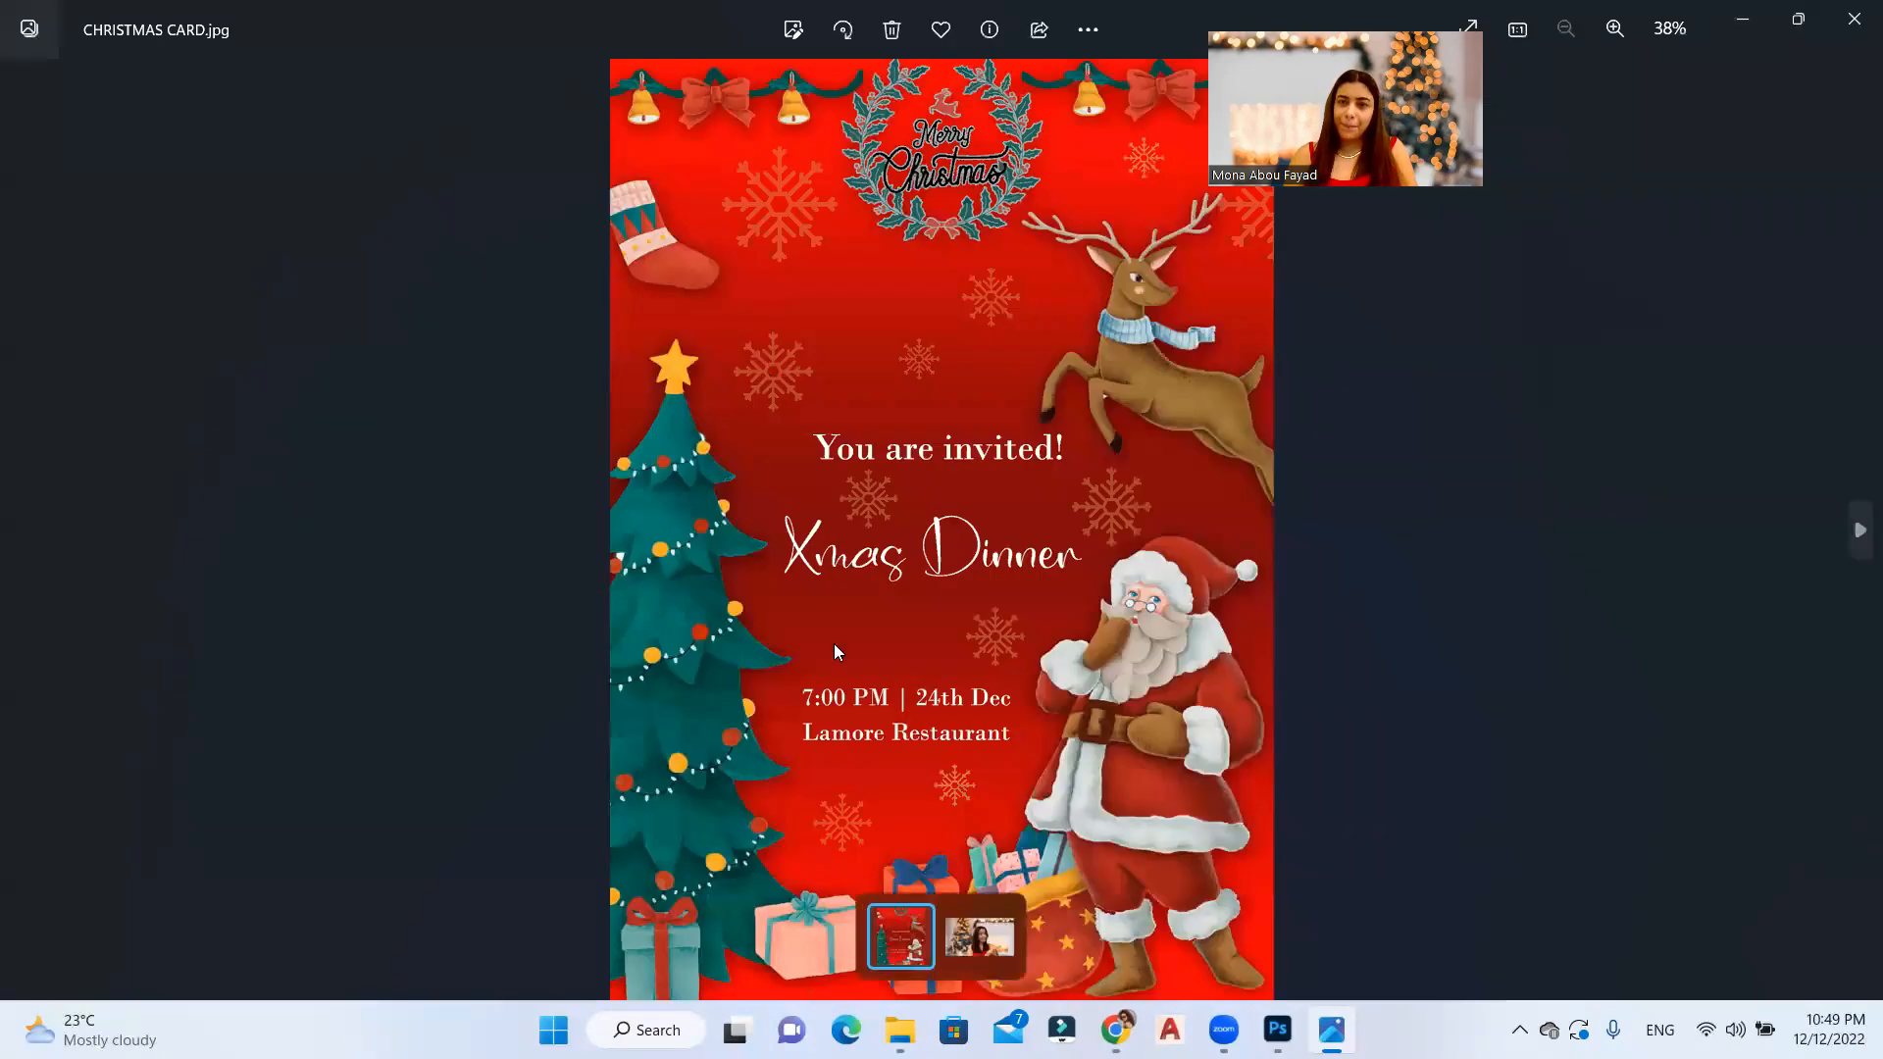